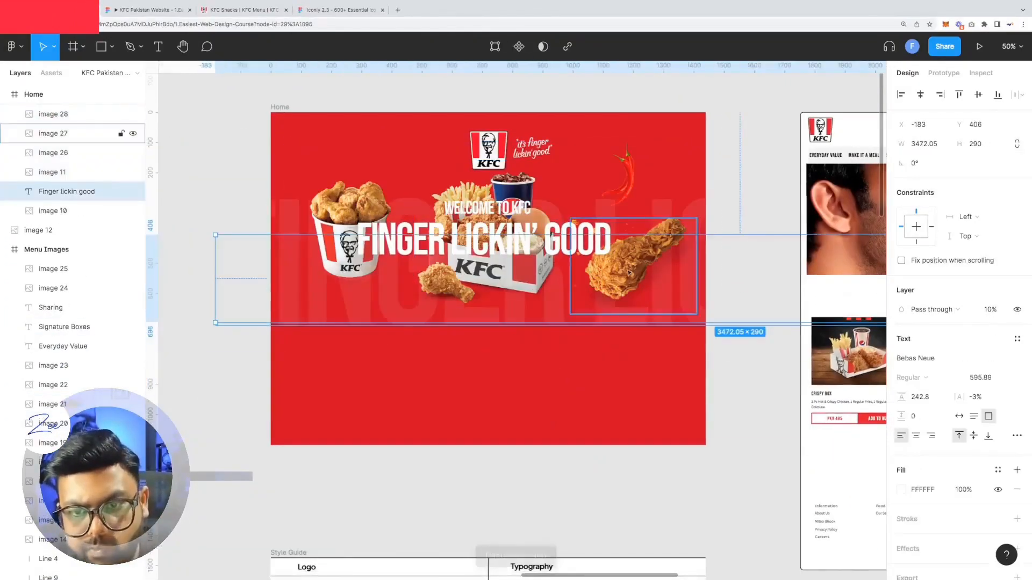
Move the drumstick to the hero's right edge and arrange the red chili images in the upper area around the logo
drag(656, 421, 712, 244)
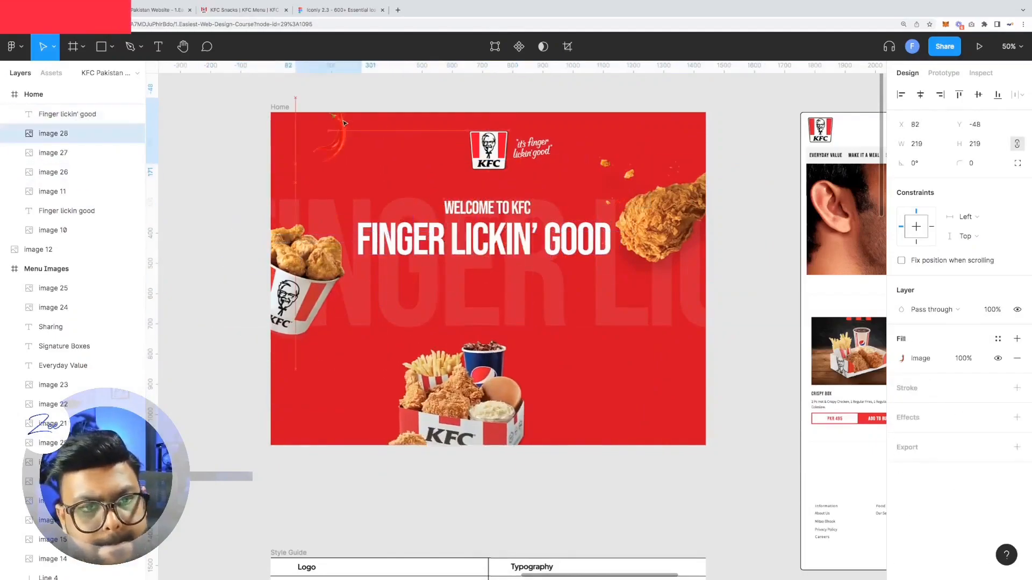
drag(328, 129, 428, 132)
drag(419, 195, 583, 192)
Apply a blur effect to the chili copy beside the "Welcome to KFC" text
click(1017, 418)
click(935, 437)
click(948, 451)
click(901, 437)
key(Escape)
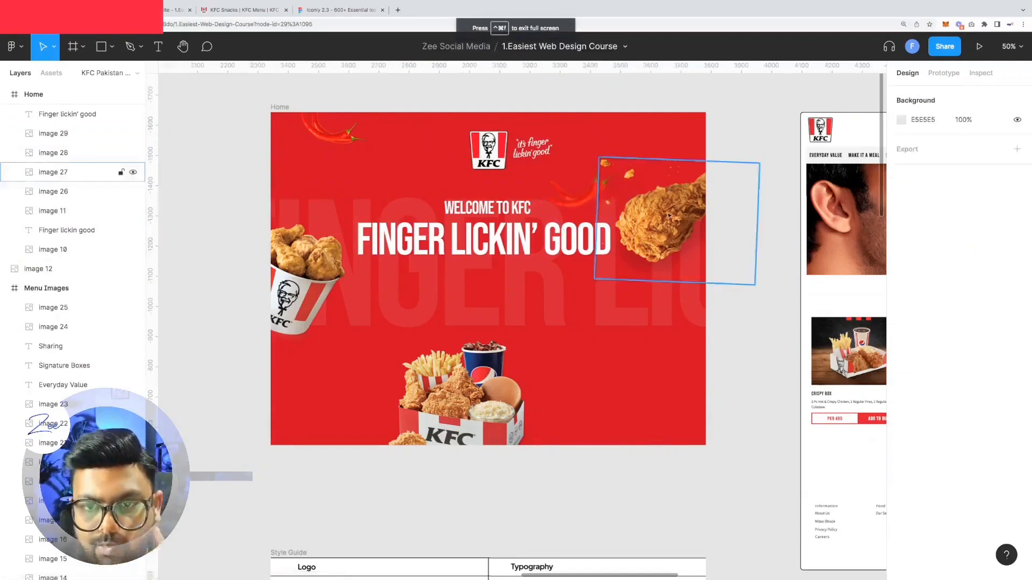
Place a copy of the drumstick in the hero's lower-right corner and remove the KFC meal box image
key(ctrl+v)
drag(671, 225, 647, 420)
click(457, 387)
drag(457, 387, 425, 302)
key(Delete)
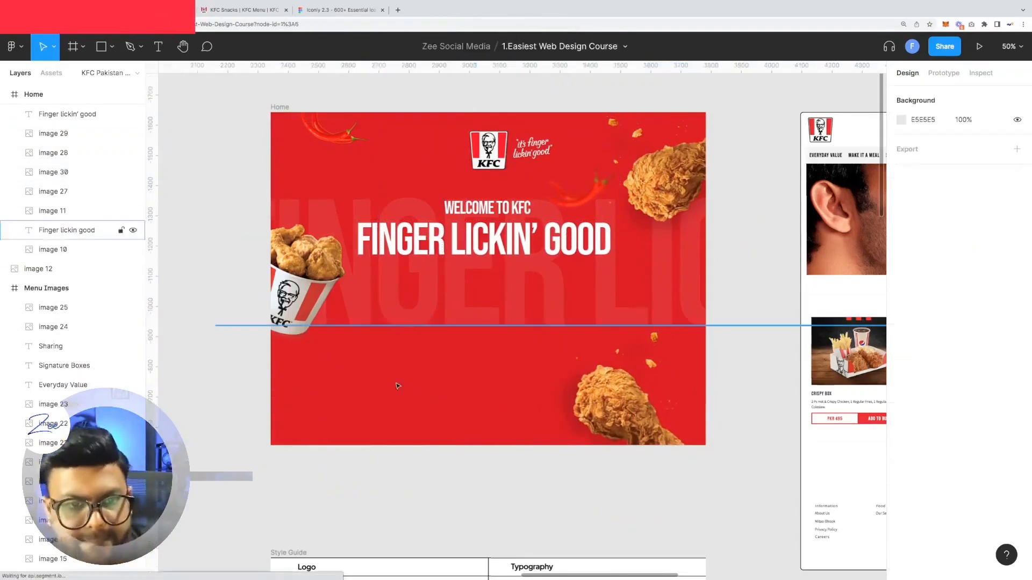
Lower the chicken bucket at the hero's left edge and add a small blurred drumstick near the upper-left corner
drag(304, 279, 303, 317)
key(ctrl+v)
drag(633, 478, 366, 203)
click(1016, 417)
click(901, 437)
click(503, 473)
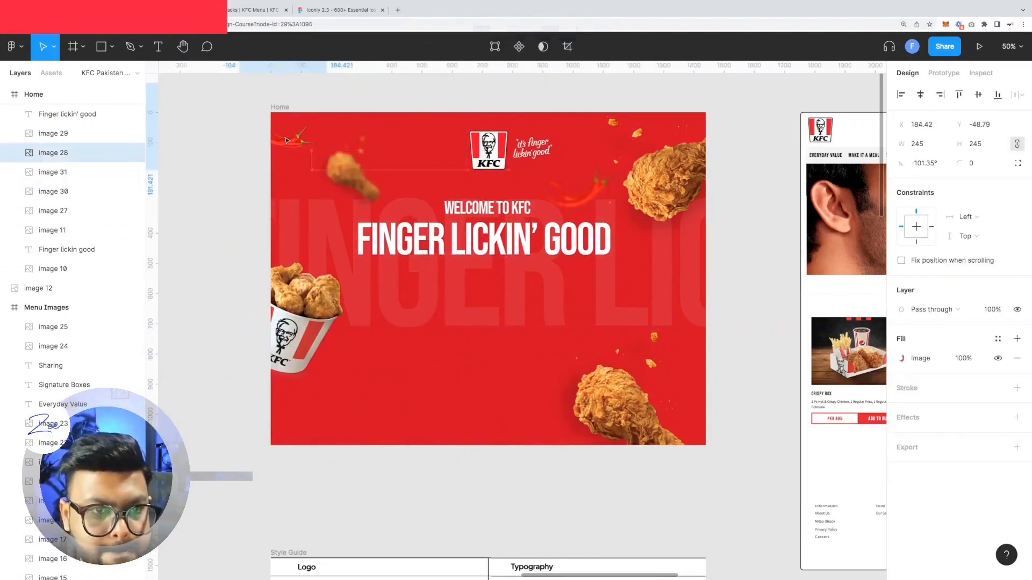
key(Escape)
Search Google Images for "pepsi kfc png" in a new browser tab
click(398, 9)
text(pepsi kfc)
text( png)
key(Return)
click(205, 178)
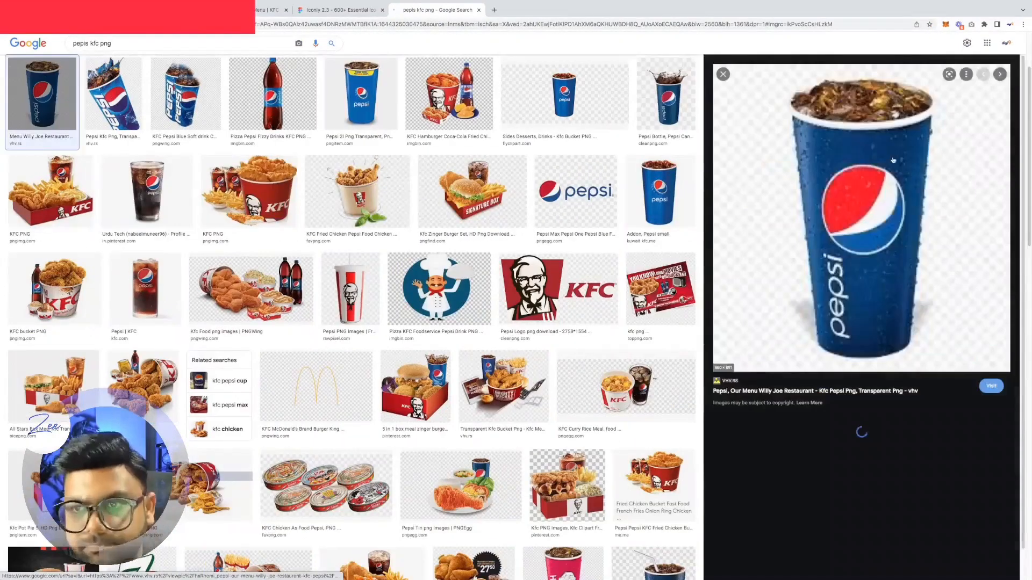
Preview the Pepsi cup results, copy one cup image and return to the Figma design
click(666, 94)
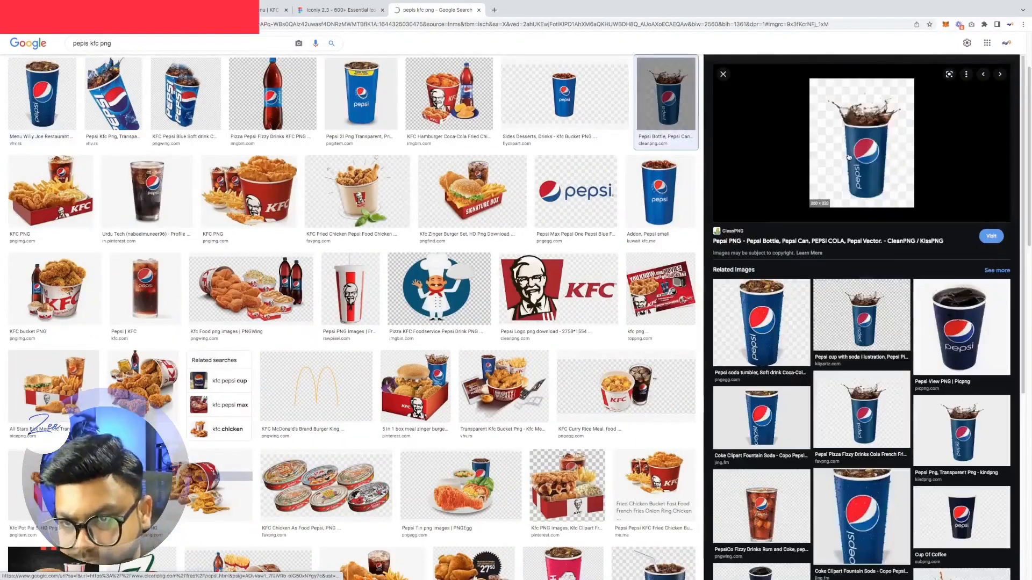
click(659, 191)
right_click(850, 131)
click(874, 225)
click(277, 10)
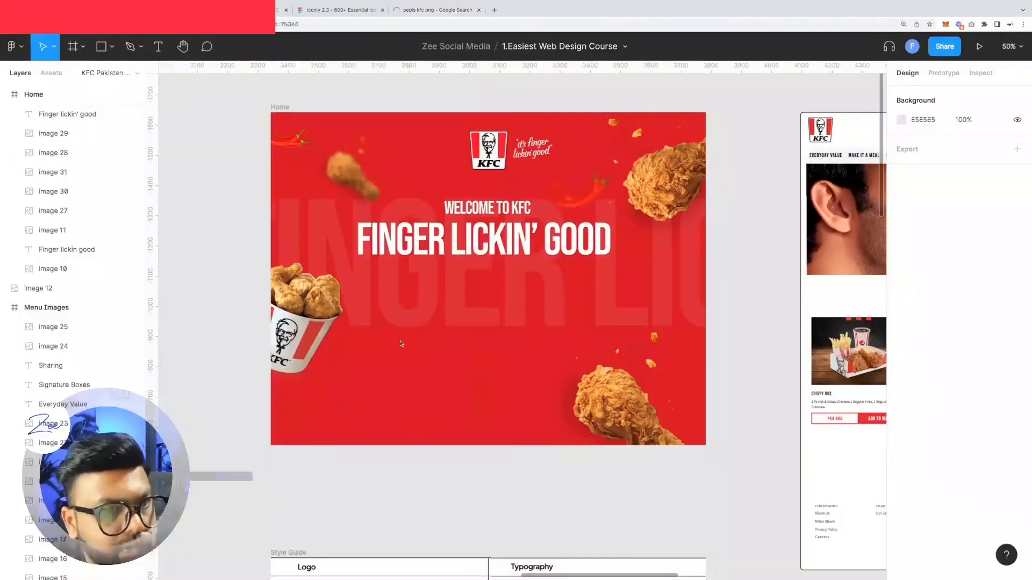
Paste the Pepsi cup into the hero, resize it to about 377 × 377, tilt it -15° and place it near the bottom edge
key(ctrl+v)
drag(556, 328, 569, 354)
drag(516, 376, 418, 398)
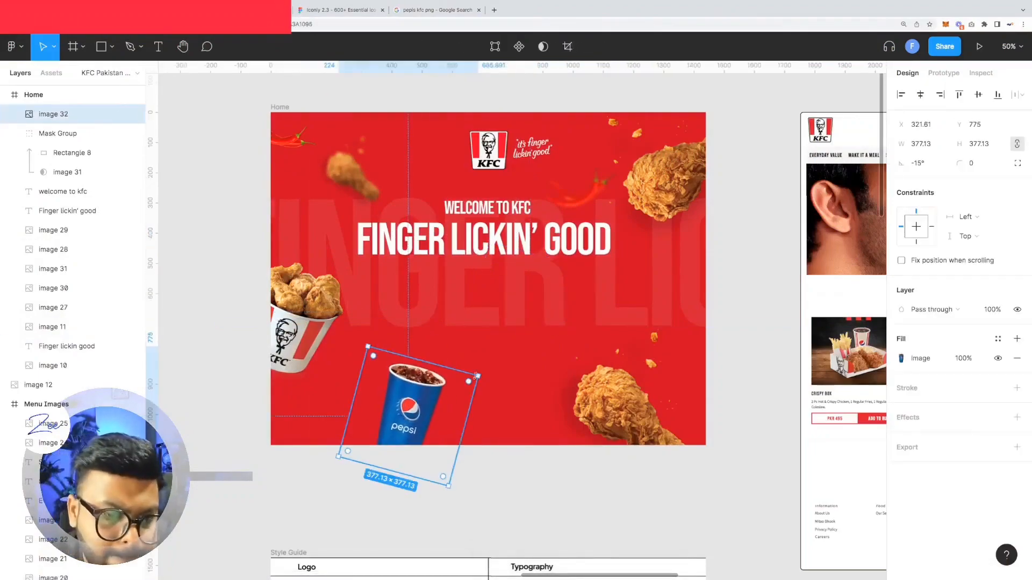
click(731, 348)
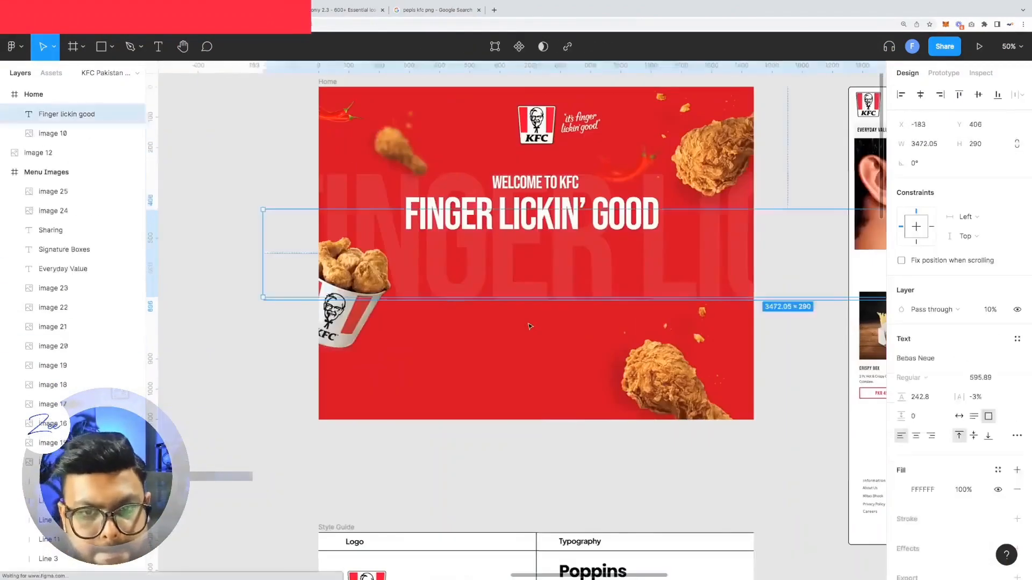
Paste the KFC meal box image back into the hero, scale it and position it below the headline
key(ctrl+v)
drag(532, 322, 557, 305)
drag(623, 371, 588, 336)
drag(539, 301, 512, 341)
click(603, 459)
scroll(591, 403, right, 1)
drag(540, 406, 548, 414)
drag(505, 358, 500, 350)
Reposition the lower-right drumstick against the hero's edge and slightly enlarge the chicken bucket on the left
drag(639, 388, 654, 375)
drag(579, 337, 620, 359)
mouse_move(653, 368)
mouse_down()
mouse_move(674, 341)
mouse_move(615, 310)
mouse_up()
click(335, 323)
drag(363, 383, 371, 397)
click(493, 352)
Draw a rectangle beside the meal box, send it behind the image and give it a corner radius of 15
click(111, 47)
click(123, 73)
drag(507, 325, 623, 383)
drag(58, 114, 64, 241)
click(979, 162)
text(15)
key(Return)
Sample a fill colour for the card from the style guide and adjust the card's width around the meal box
scroll(626, 343, down, 3)
key(i)
click(461, 530)
scroll(532, 357, up, 3)
drag(487, 354, 467, 354)
drag(578, 354, 562, 357)
Duplicate the "Finger Lickin' Good" headline below itself and change the copy's text to "value box"
alt+drag(513, 221, 531, 264)
double_click(531, 264)
text(value )
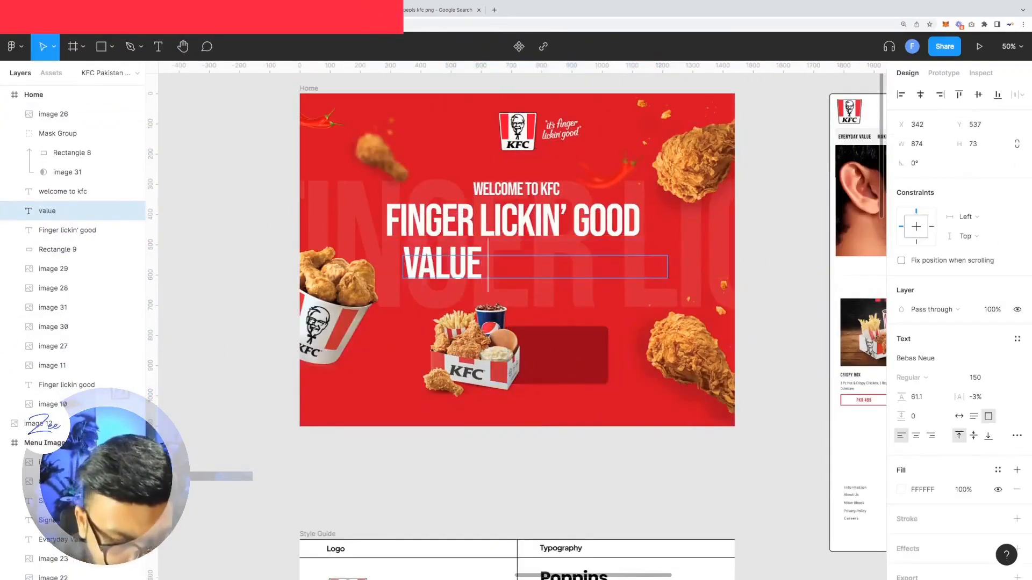
text(box)
key(Escape)
Set the "value box" text to font size 60 and narrow its text box to fit
click(974, 378)
text(100)
key(Return)
click(974, 378)
text(60)
key(Return)
drag(665, 266, 463, 266)
Place the "value box" text on the dark card with a copy beneath it, and change the copy to "Rs.599/-"
drag(430, 266, 555, 365)
double_click(542, 365)
text(Rs/5)
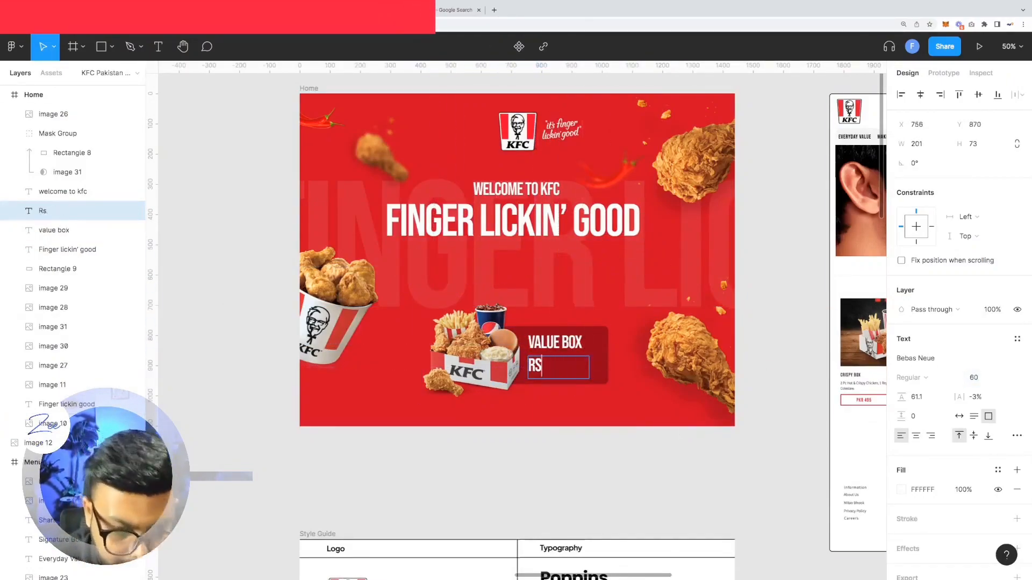
text(/-)
key(Escape)
Set the price text to font size 100, widen its text box and shorten it to "Rs.599"
click(975, 378)
text(100)
key(Return)
drag(589, 367, 615, 367)
double_click(601, 366)
key(BackSpace)
key(BackSpace)
click(597, 451)
Scale down the "value box" text slightly and draw a star about 128 × 128 at the card's upper-right corner
click(555, 342)
key(k)
drag(589, 333, 631, 352)
click(604, 443)
click(130, 47)
click(113, 47)
click(91, 146)
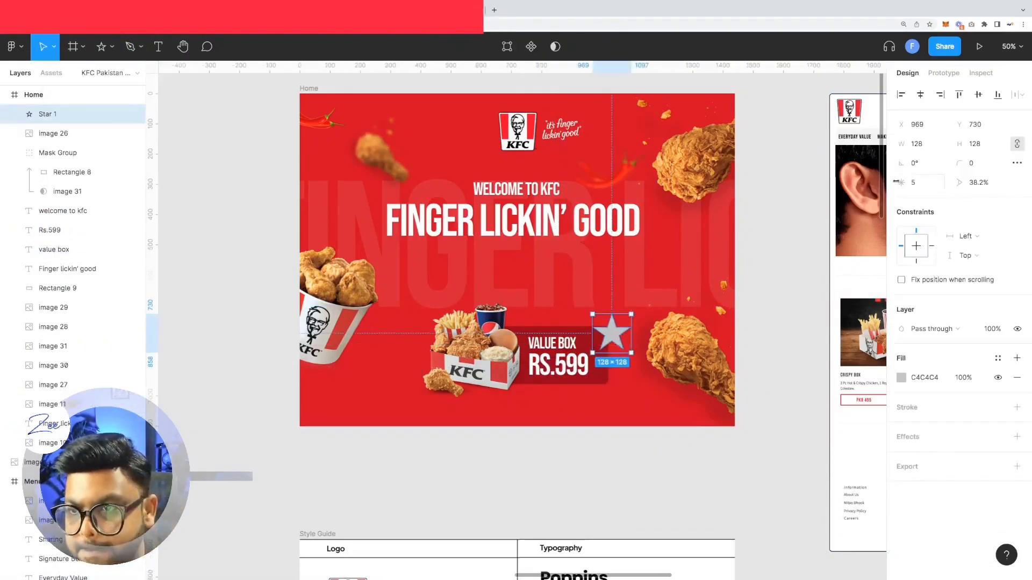
Turn the star into a white 8-point badge with an 83.6% ratio and a size of about 104 × 104
text(8)
drag(959, 182, 62, 183)
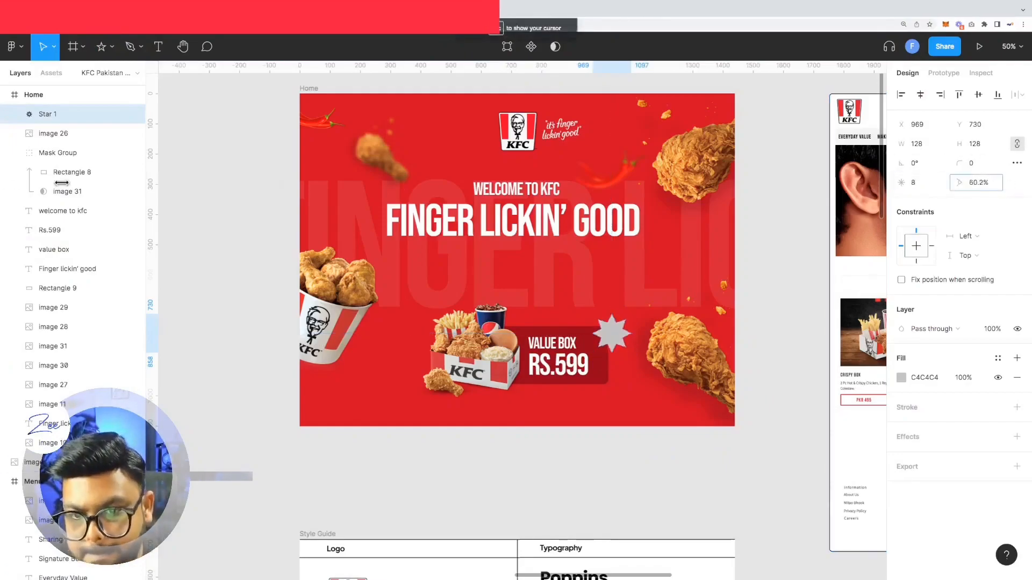
click(901, 378)
drag(831, 359, 744, 275)
click(634, 456)
drag(612, 334, 624, 346)
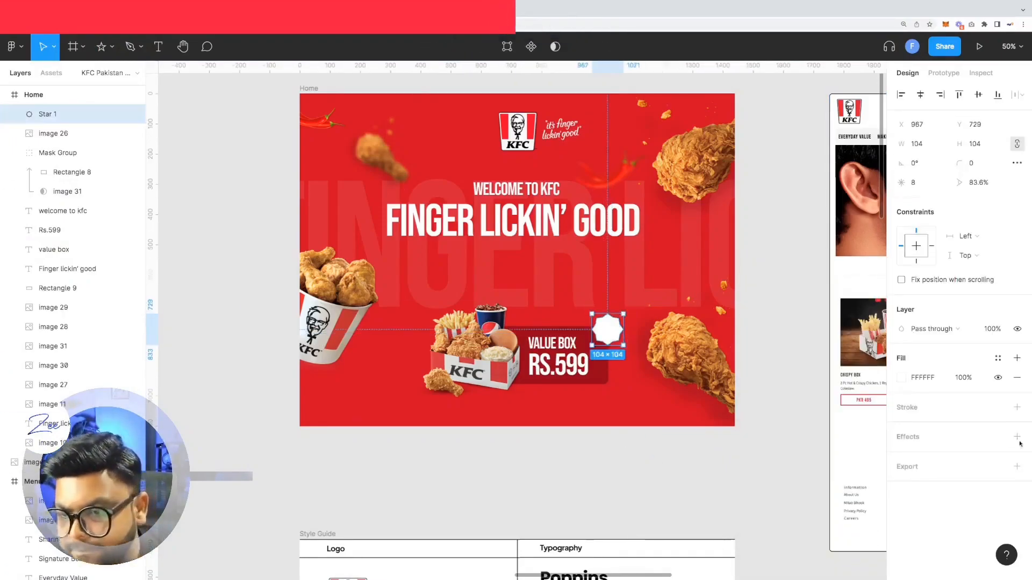
Add a drop shadow to the white star badge and adjust its intensity
click(1017, 436)
click(901, 456)
drag(815, 486, 826, 486)
click(739, 436)
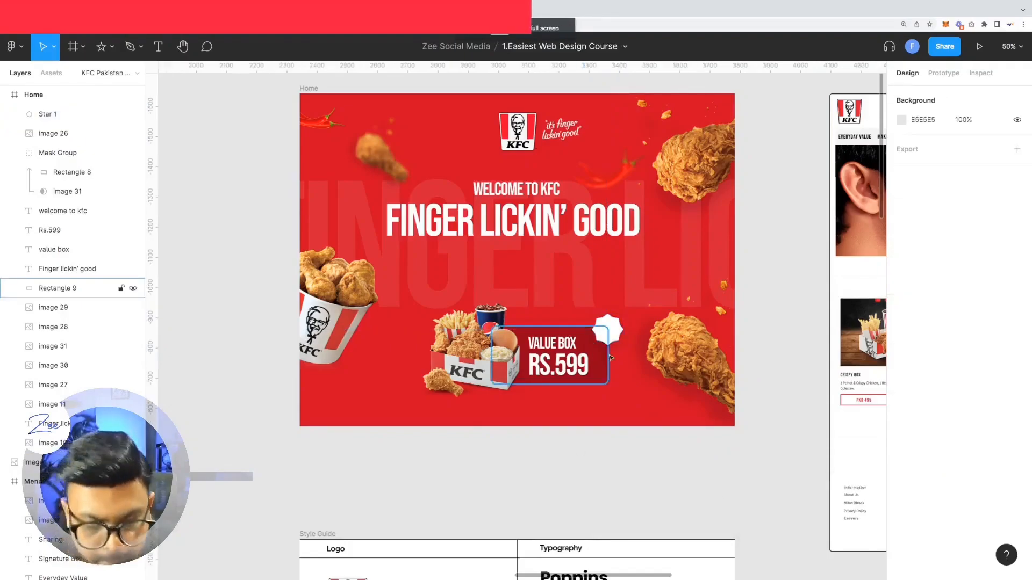
Create a "new" text label, position it over the star badge and bring it in front of the star
key(super+equal)
scroll(538, 350, right, 2)
double_click(473, 346)
text(ne)
drag(465, 428, 559, 405)
text(w)
click(486, 309)
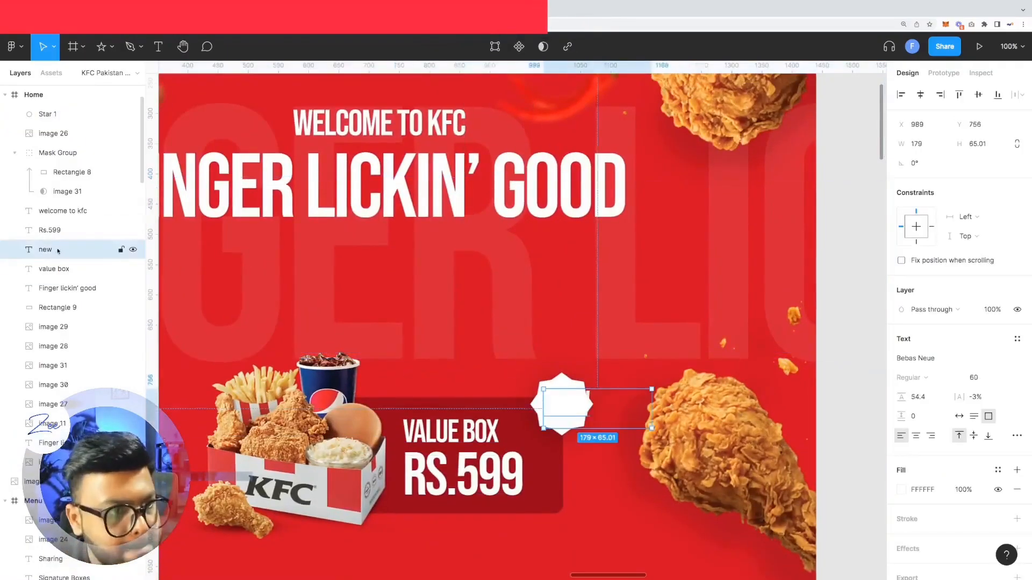
key(bracketright)
scroll(908, 492, down, 1)
Recolour the "new" label on the star badge red
click(901, 446)
drag(768, 397, 735, 428)
click(758, 445)
click(344, 484)
Set the "new" label to font size 40 and shrink its text box to fit the badge
click(974, 334)
text(40)
key(Return)
drag(651, 409, 574, 407)
key(shift+1)
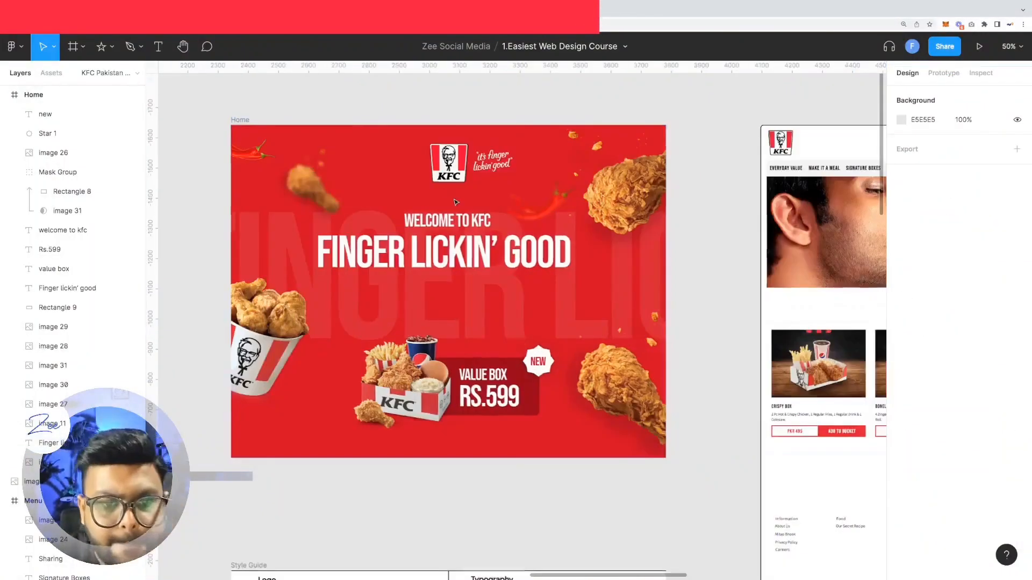
Draw a pill-shaped button rectangle about 243 × 62 below the "Finger Lickin' Good" headline and change its fill colour
key(r)
mouse_move(393, 284)
mouse_down()
mouse_move(494, 310)
mouse_move(467, 303)
mouse_up()
drag(430, 293, 441, 291)
click(901, 359)
drag(758, 392, 739, 423)
click(712, 349)
Set the button rectangle's fill to white (FFFFFF)
click(437, 289)
click(901, 358)
drag(757, 301, 721, 251)
click(714, 284)
scroll(714, 284, down, 4)
scroll(714, 284, up, 2)
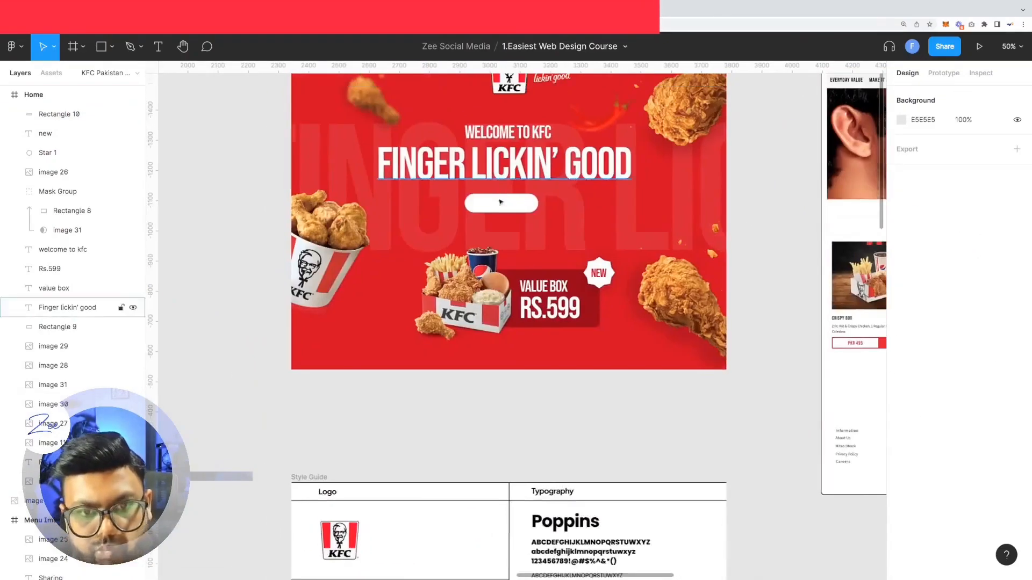
Add a white stroke with reduced opacity to the button below the headline
click(505, 204)
key(ctrl+plus)
click(1017, 388)
click(901, 407)
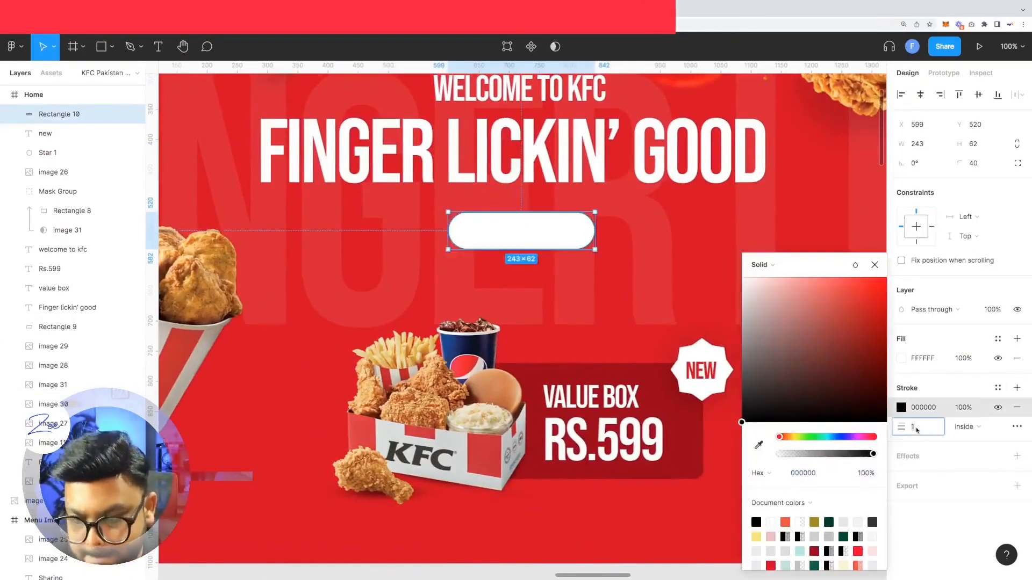
drag(742, 422, 740, 277)
mouse_move(872, 454)
mouse_down()
mouse_move(783, 453)
mouse_move(903, 455)
mouse_move(807, 454)
mouse_up()
Change the button's stroke alignment from inside to outside
click(967, 426)
click(981, 440)
click(675, 281)
key(ctrl+minus)
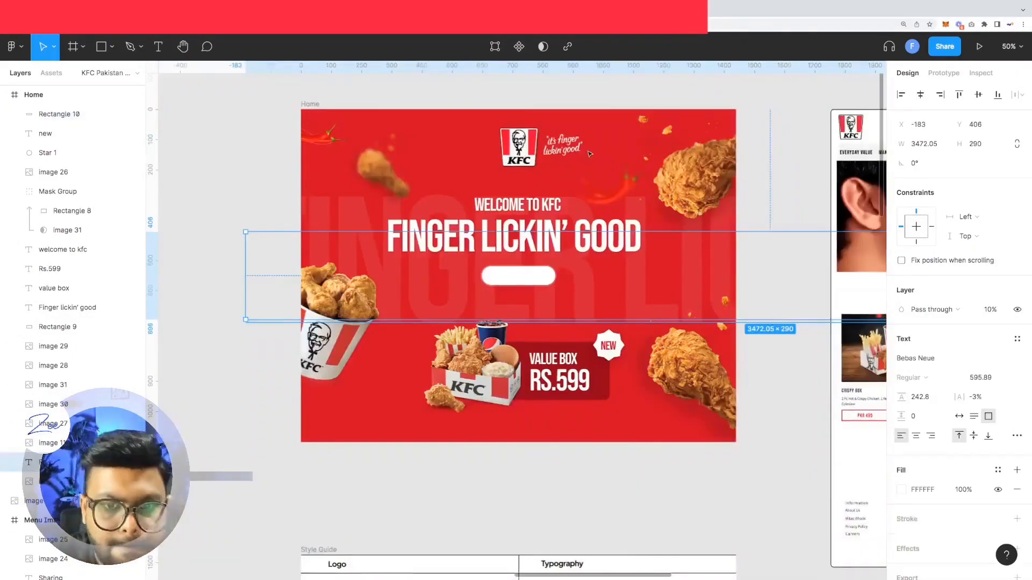
key(Escape)
Copy the "Welcome to KFC" text onto the button, move it to the front and change it to "Order online"
key(ctrl+plus)
click(520, 228)
click(519, 89)
drag(519, 89, 519, 236)
drag(69, 250, 75, 106)
double_click(447, 245)
text(Order online)
key(Escape)
Set the "Order online" text to black (000000) at size 40 and center it on the white button
click(901, 490)
drag(744, 285, 741, 422)
click(974, 378)
text(40)
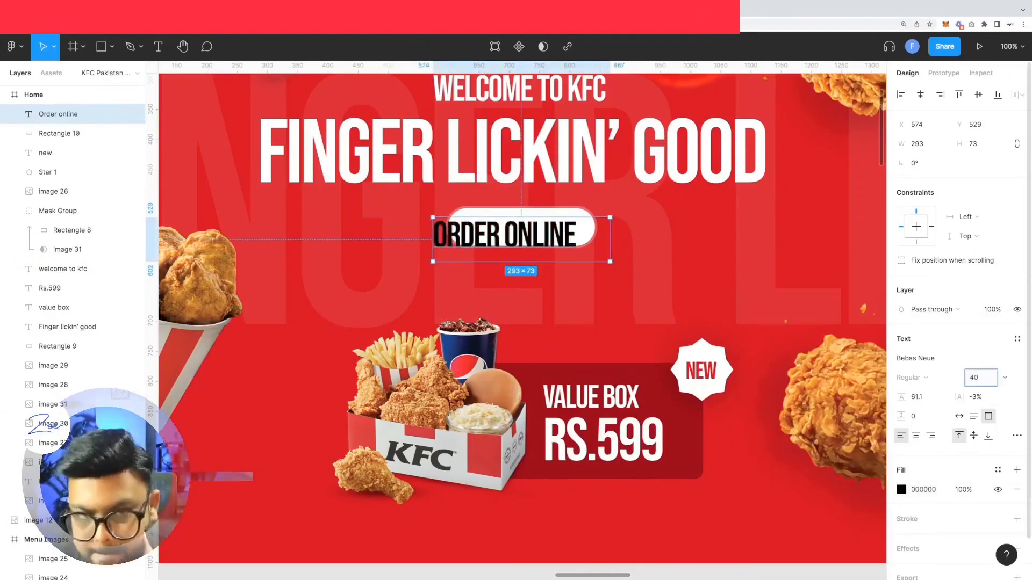
key(Return)
drag(483, 235, 522, 227)
Copy the "Welcome to KFC" text below the button, change it to "order & view menu" and set its size to 20
click(519, 90)
drag(519, 89, 519, 274)
double_click(519, 274)
text(order & view menu)
key(Escape)
drag(610, 279, 649, 278)
text(40)
key(Return)
text(20)
key(Return)
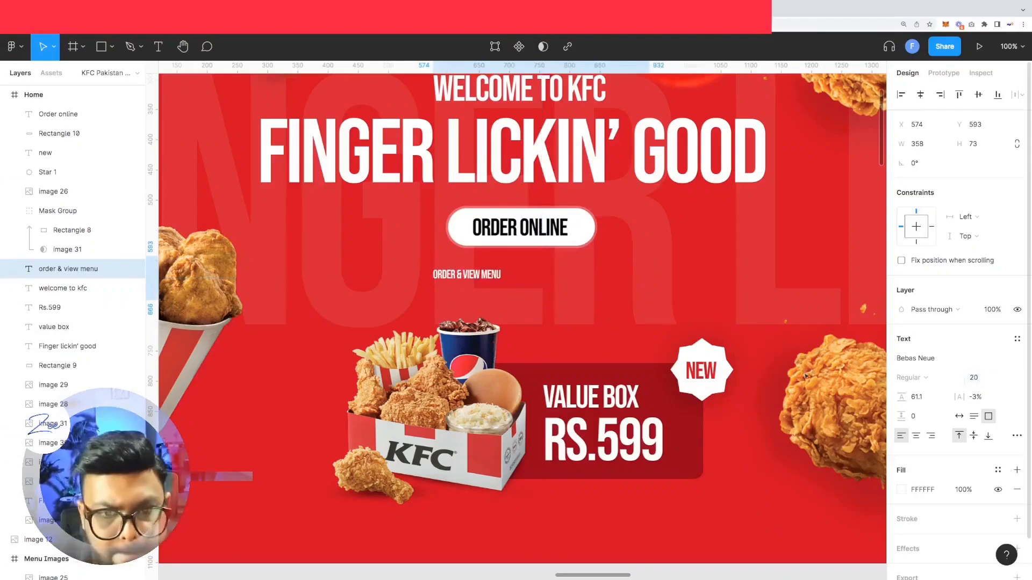
Reword the small line to "see and order as well as view menu" and center it beneath the button
drag(468, 274, 523, 264)
double_click(522, 264)
click(488, 263)
text(see and)
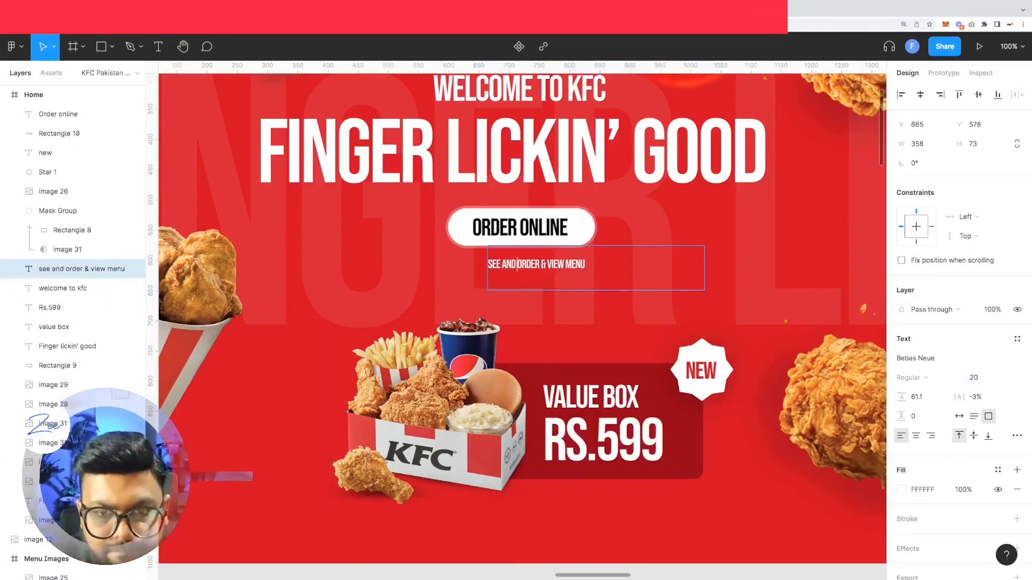
click(569, 343)
drag(546, 268, 515, 268)
key(super+minus)
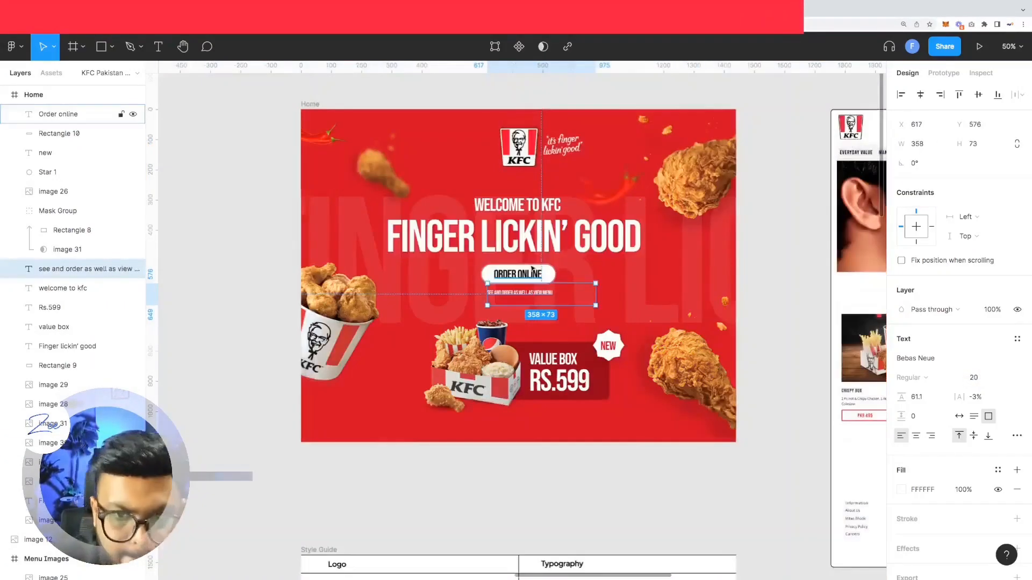
drag(691, 368, 636, 347)
drag(677, 275, 477, 275)
key(shift+h)
key(super+plus)
drag(474, 199, 710, 175)
scroll(644, 154, up, 2)
drag(664, 215, 255, 230)
key(super+z)
key(super+z)
key(shift+h)
drag(640, 231, 412, 330)
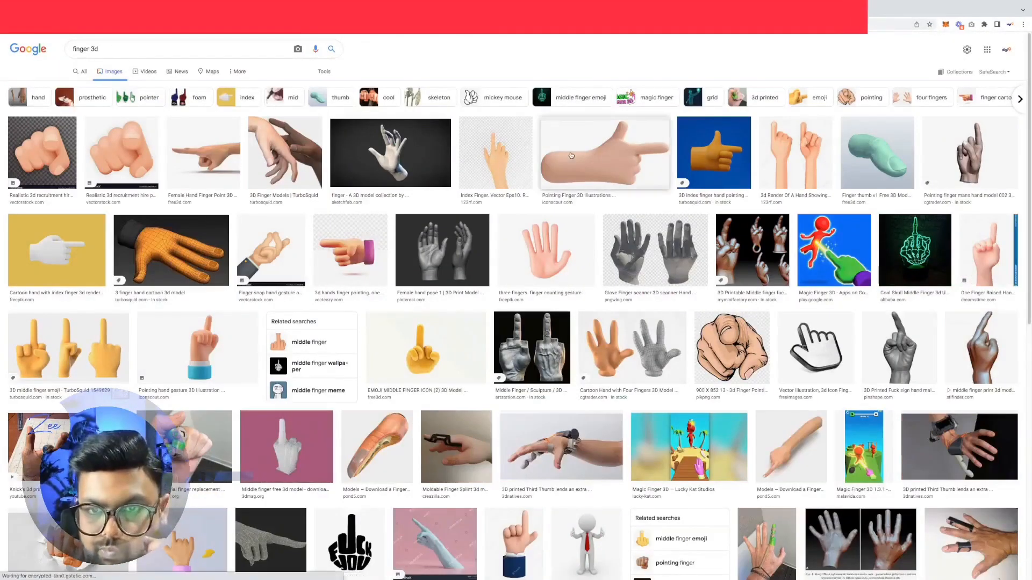
Bring a pointing-hand image from the "finger 3d" image results into the design, place it beside the Order online button's left end and adjust its color
click(605, 153)
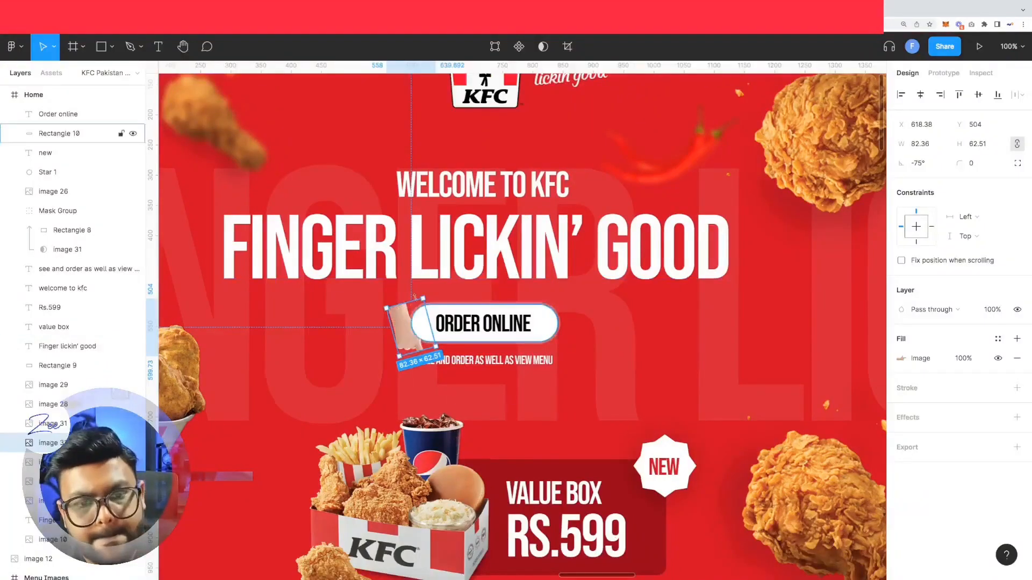
drag(387, 322, 331, 318)
drag(381, 310, 393, 312)
drag(331, 308, 368, 329)
click(901, 358)
drag(843, 455, 857, 475)
click(387, 347)
Move the image 10 layer directly above the "Finger lickin' good" text and the pointing-hand layer just below Star 1
click(388, 256)
double_click(388, 376)
click(359, 322)
drag(52, 540, 59, 357)
click(371, 258)
right_click(381, 271)
click(356, 324)
drag(53, 443, 57, 182)
Duplicate the pointing hand to the other side of the Order online button and mirror it horizontally so both hands point inward
right_click(630, 323)
alt+drag(358, 326, 619, 319)
click(673, 551)
click(616, 399)
key(super+minus)
click(424, 92)
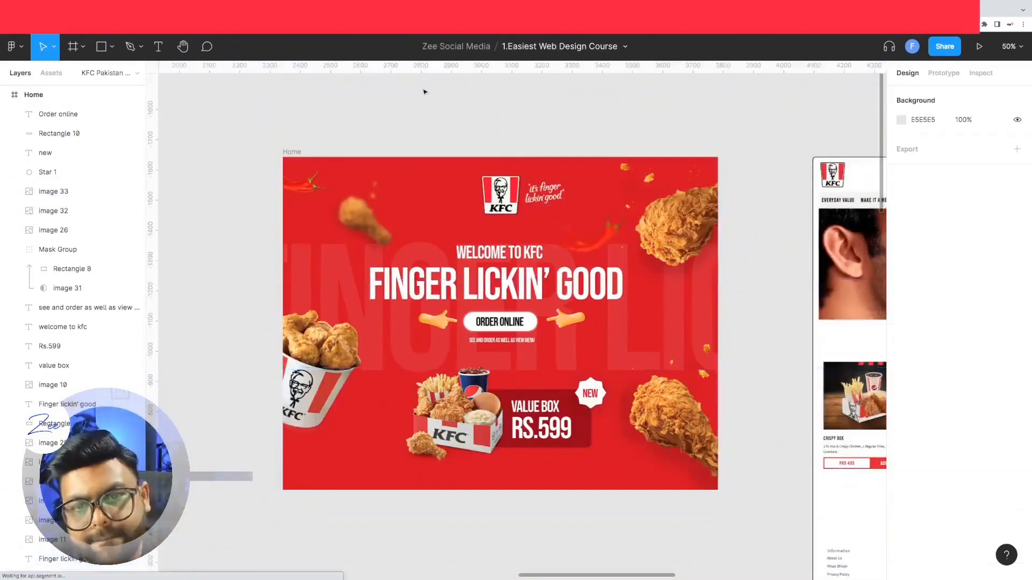
Preview the Home frame in presentation mode, look over the page and return to the design
click(292, 152)
click(979, 46)
scroll(412, 229, down, 3)
scroll(412, 230, up, 3)
key(super+w)
click(613, 131)
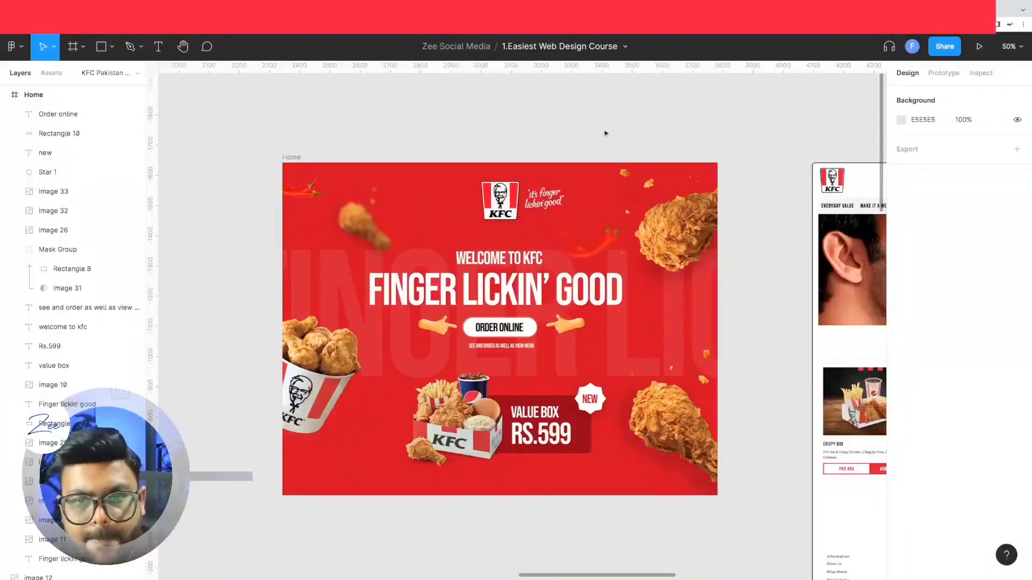
Set the Home frame's corner radius to 20
scroll(612, 131, down, 1)
click(289, 139)
click(981, 182)
text(20)
key(Return)
Add a black stroke to the Home frame with a thickness of 10, aligned outside
scroll(1010, 371, down, 1)
click(1016, 369)
click(917, 407)
text(10)
key(Return)
click(969, 407)
click(982, 421)
click(763, 311)
mouse_move(619, 237)
mouse_down()
mouse_move(544, 338)
mouse_move(645, 238)
mouse_up()
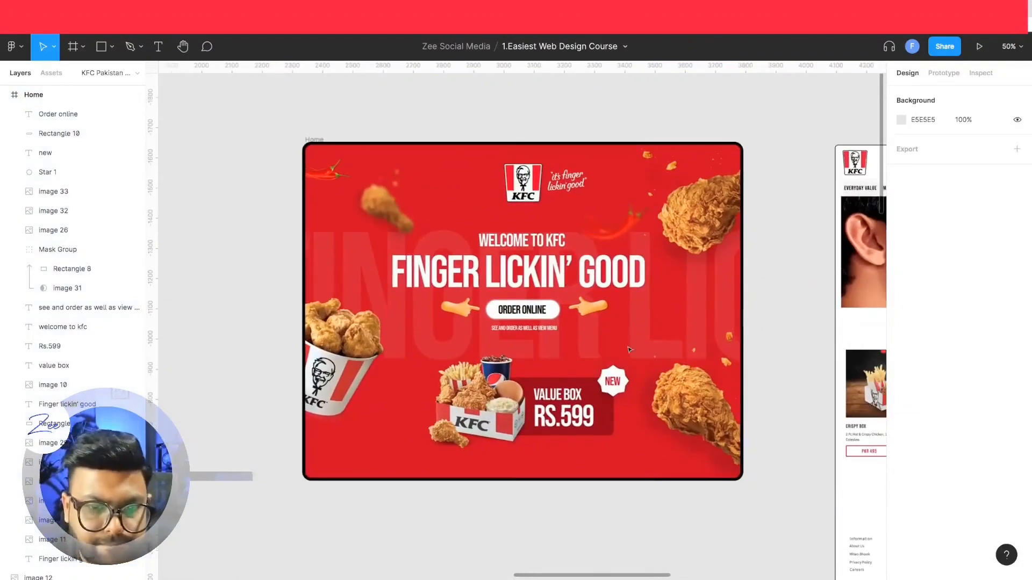
Review the client brief and the items under "Your Tasks" in the Brief frame
key(super+minus)
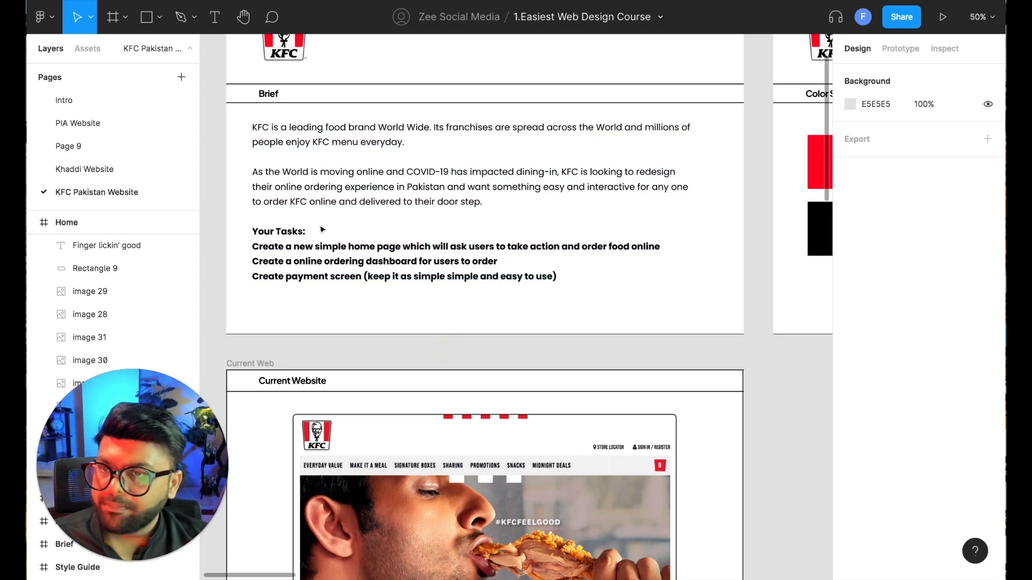
scroll(367, 235, up, 3)
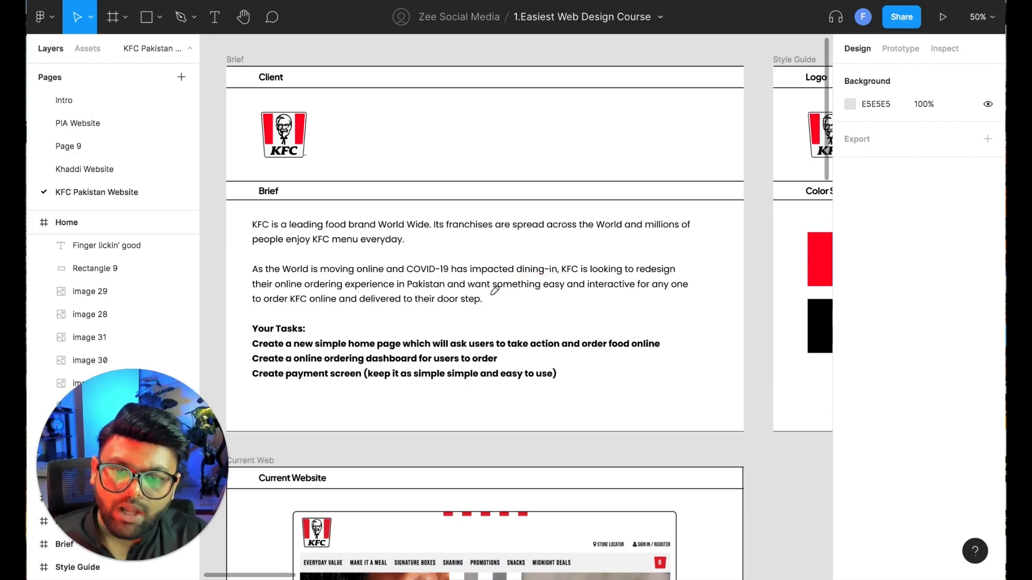
drag(681, 260, 683, 271)
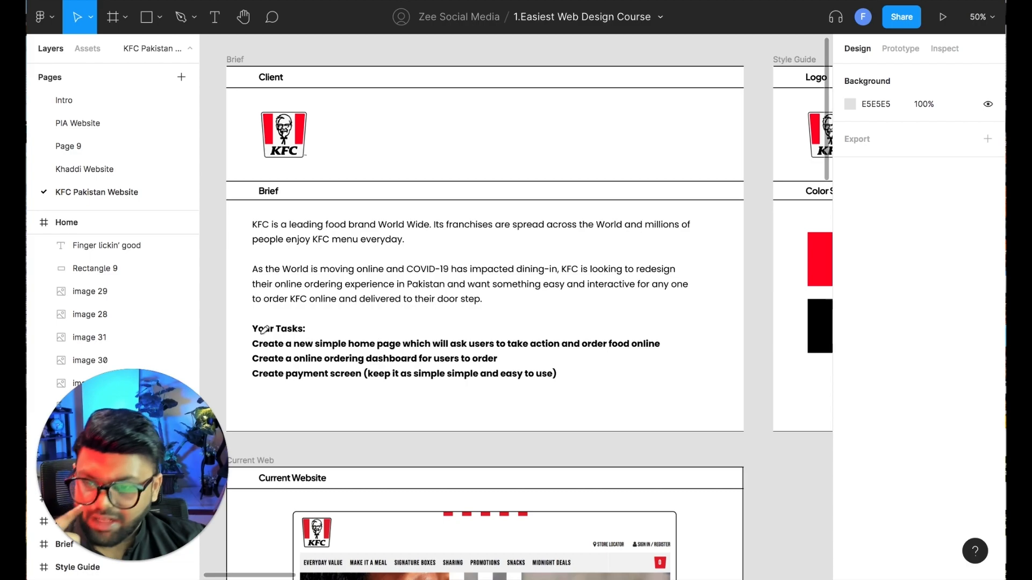
drag(254, 345, 529, 347)
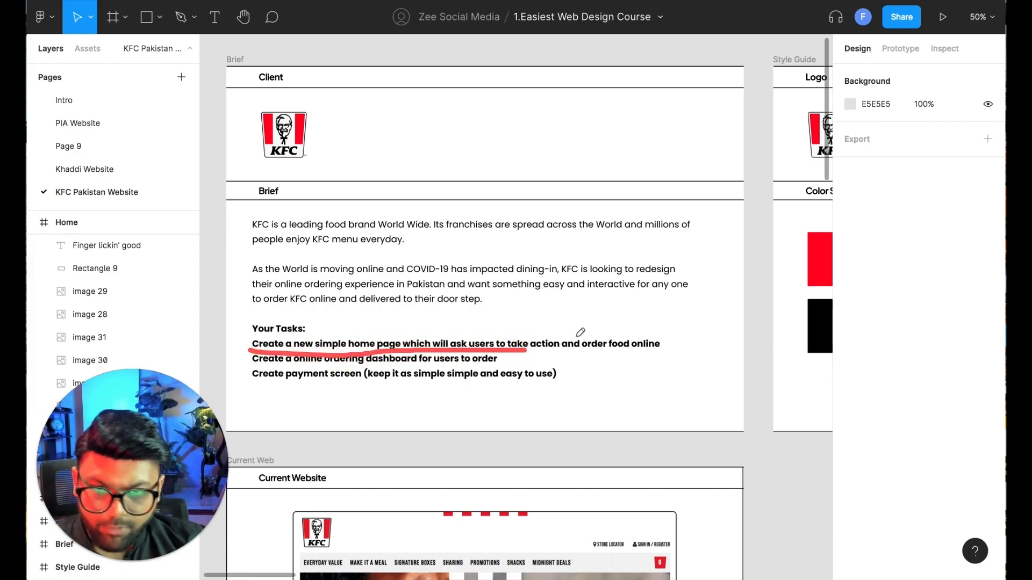
drag(255, 364, 465, 364)
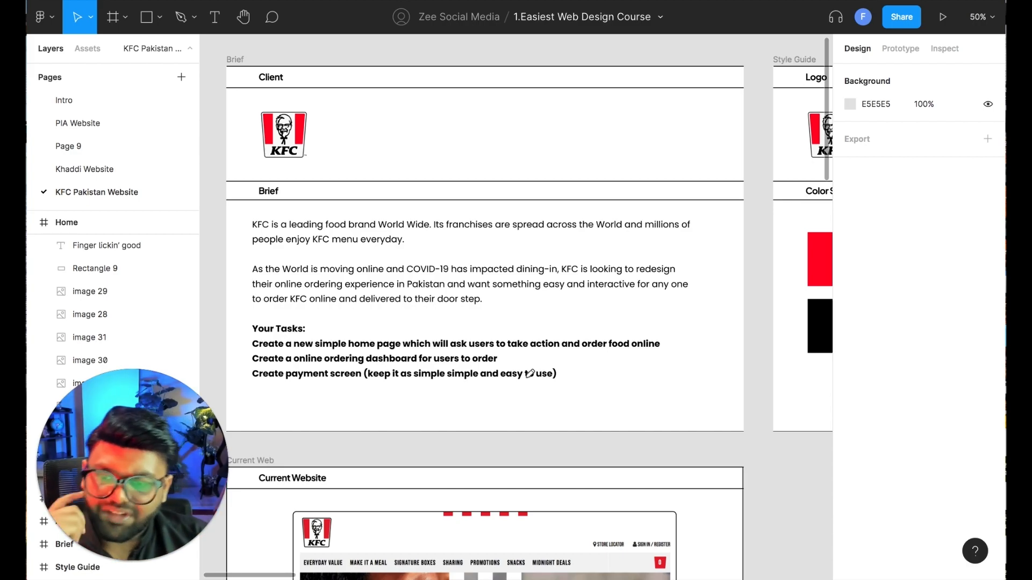
drag(251, 384, 383, 383)
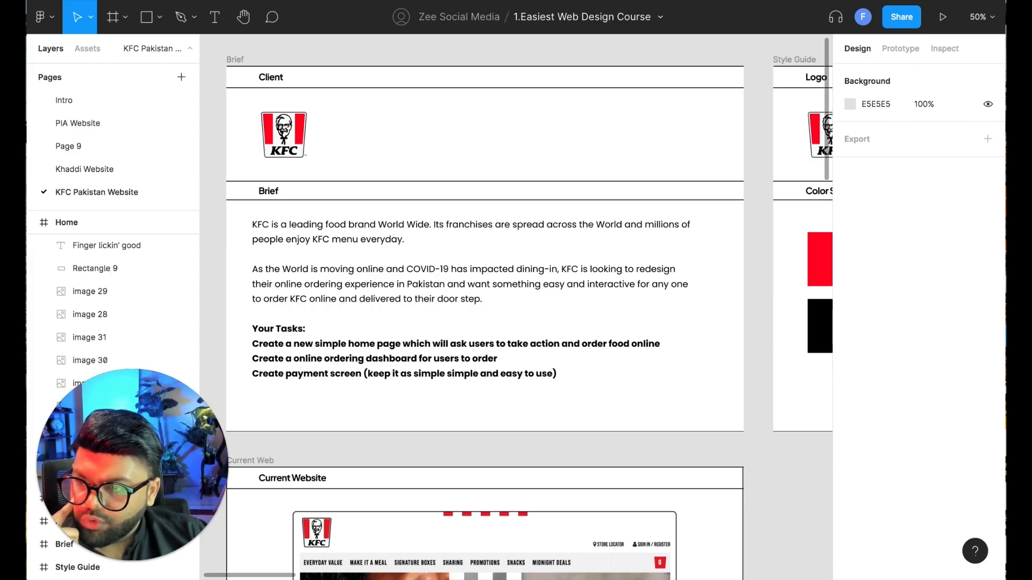
scroll(442, 371, down, 10)
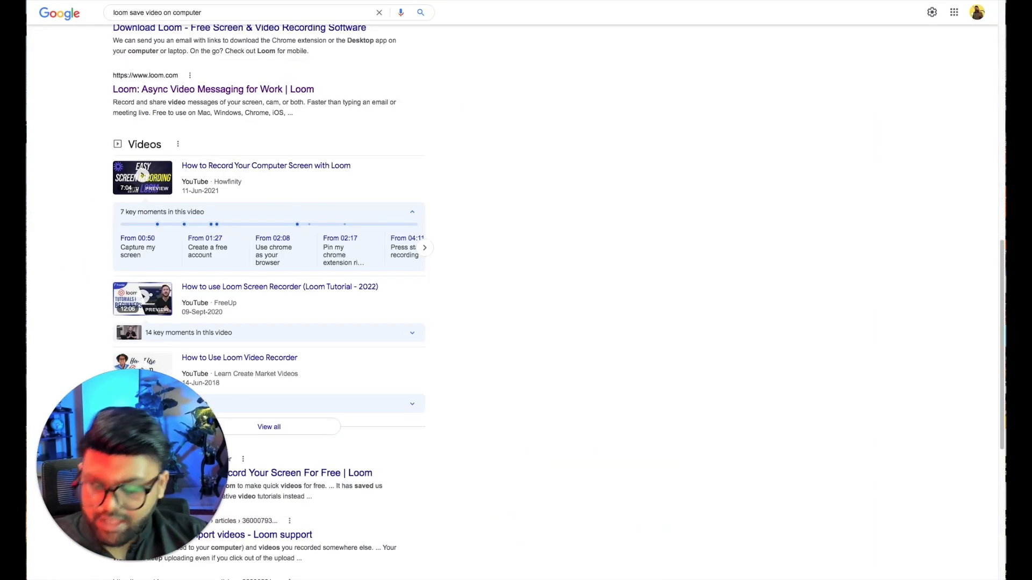
Search the web for "kfc pakistan" and open the official KFC Pakistan website
text(kfc pakistan)
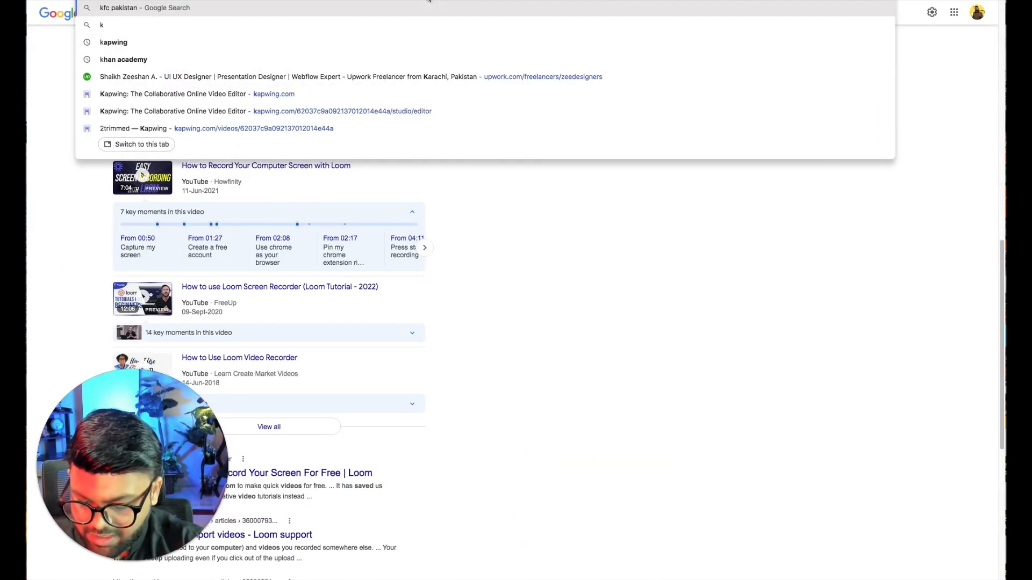
key(Return)
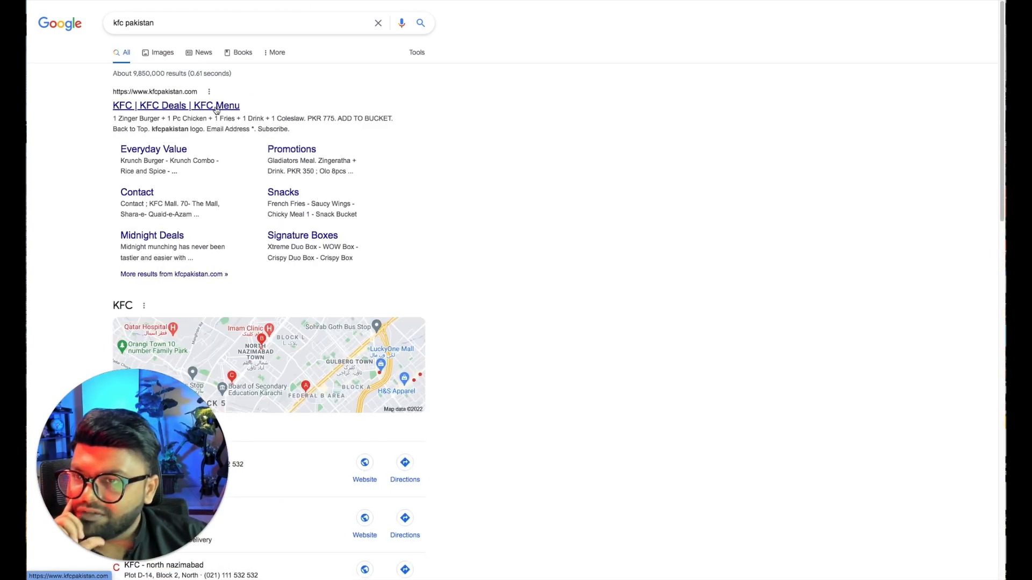
click(215, 107)
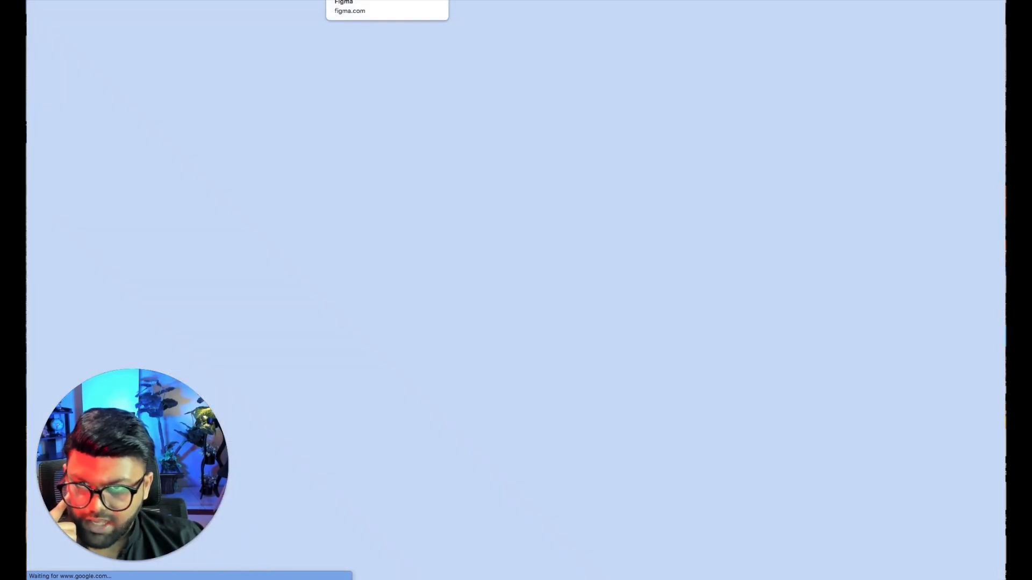
Switch back to Figma and examine the screenshot of the existing site in the Current Web frame
click(376, 1)
scroll(438, 253, down, 2)
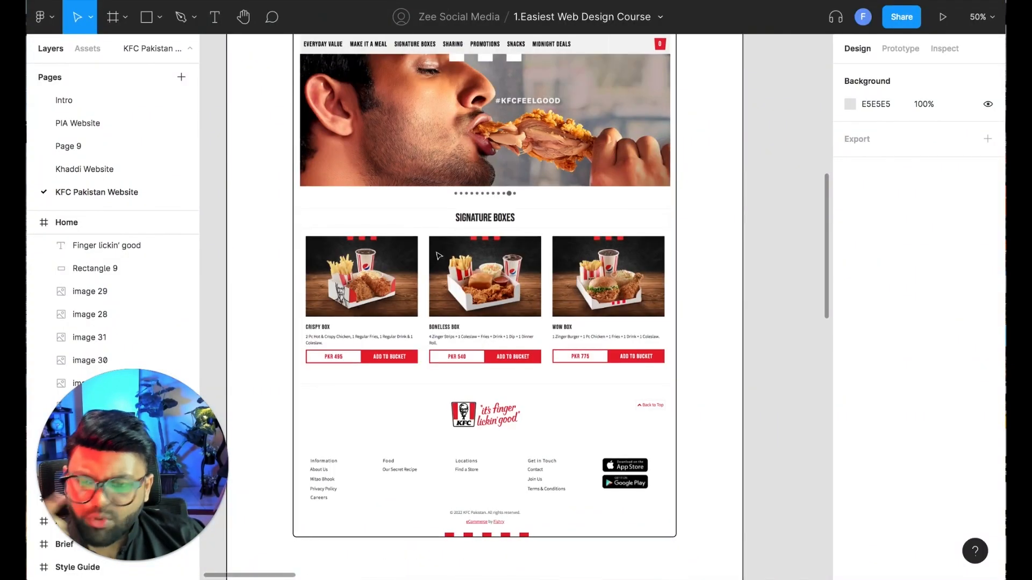
scroll(438, 256, up, 2)
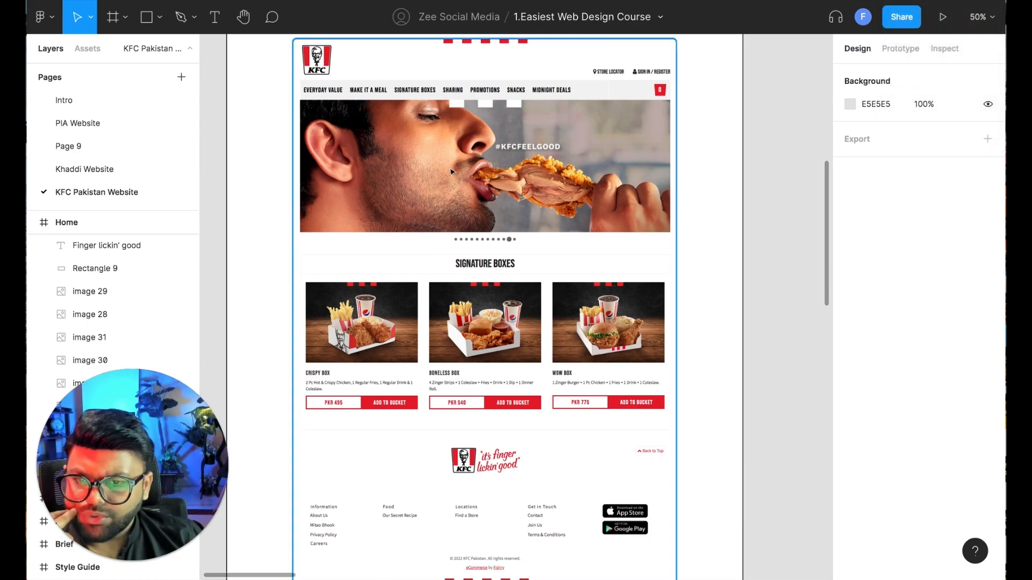
scroll(450, 171, up, 5)
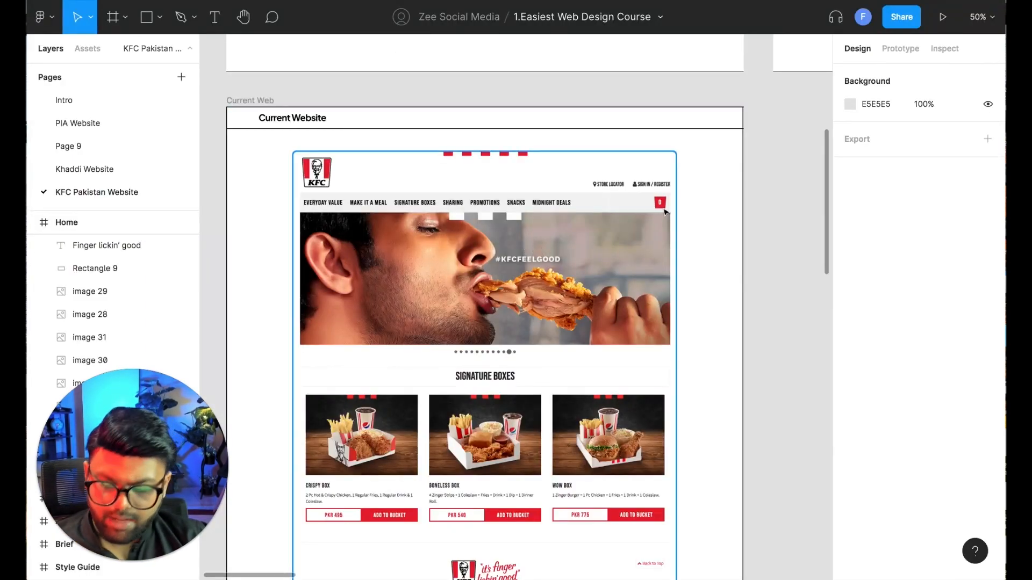
Review the Style Guide frame's logo, color scheme and typography along with the neighbouring Menu Images frame
mouse_move(665, 212)
mouse_down()
mouse_move(490, 322)
mouse_move(524, 376)
mouse_move(395, 322)
mouse_up()
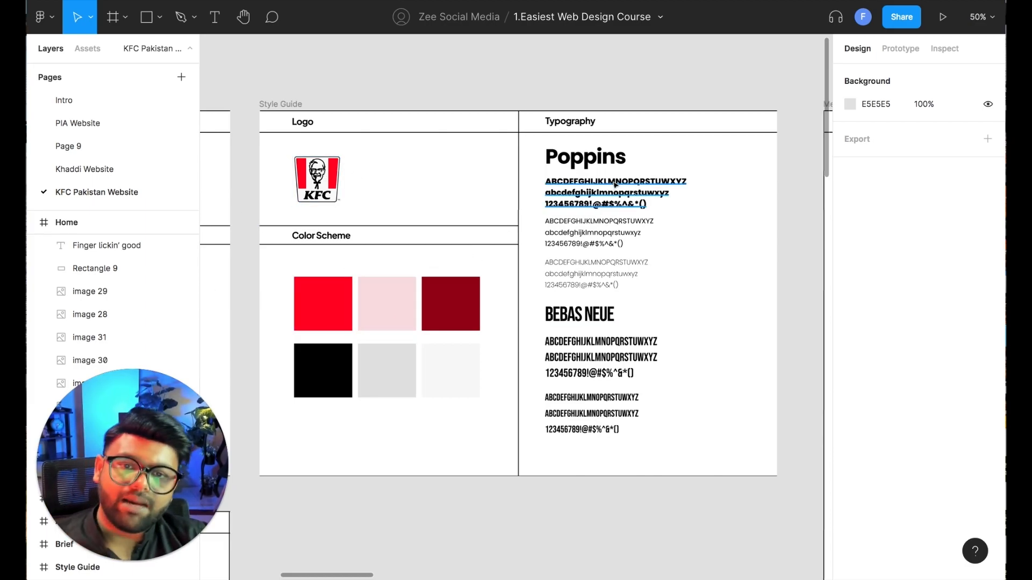
drag(706, 254, 407, 253)
drag(286, 384, 718, 186)
drag(345, 473, 54, 473)
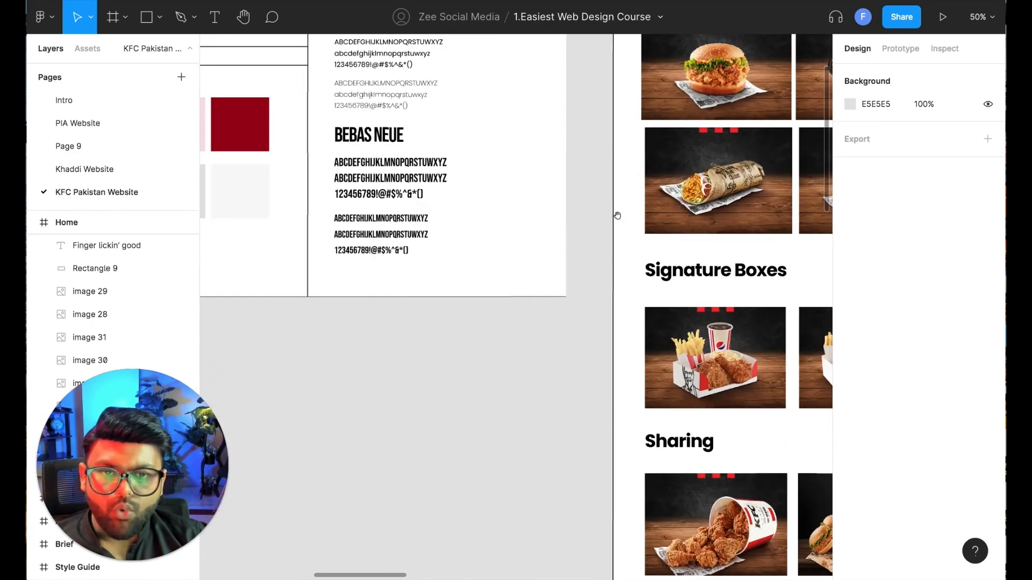
drag(631, 209, 230, 398)
drag(442, 373, 510, 336)
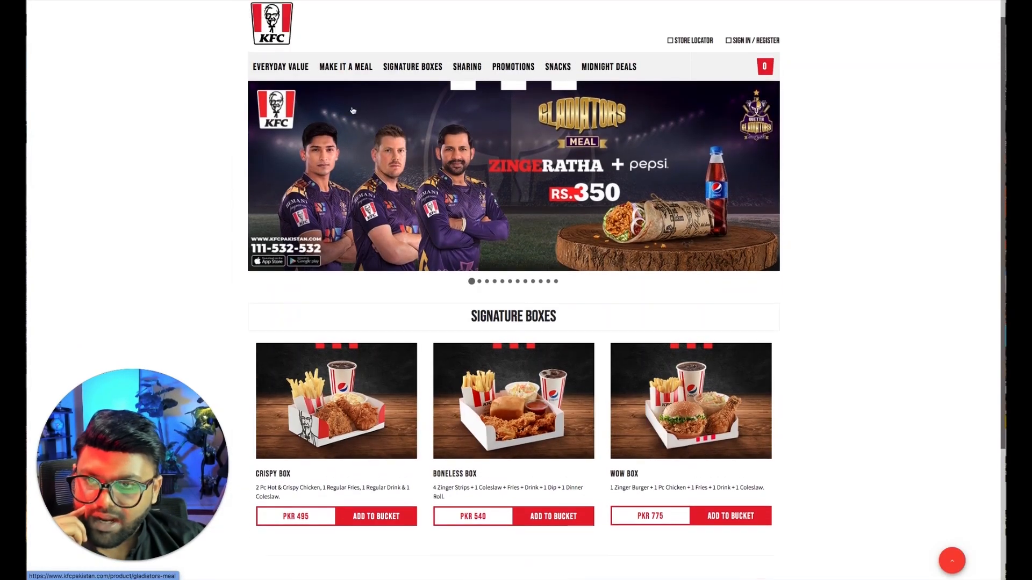
Browse the KFC Pakistan home page and its Everyday Value category, checking the product images such as the Zingeratha
scroll(407, 239, down, 4)
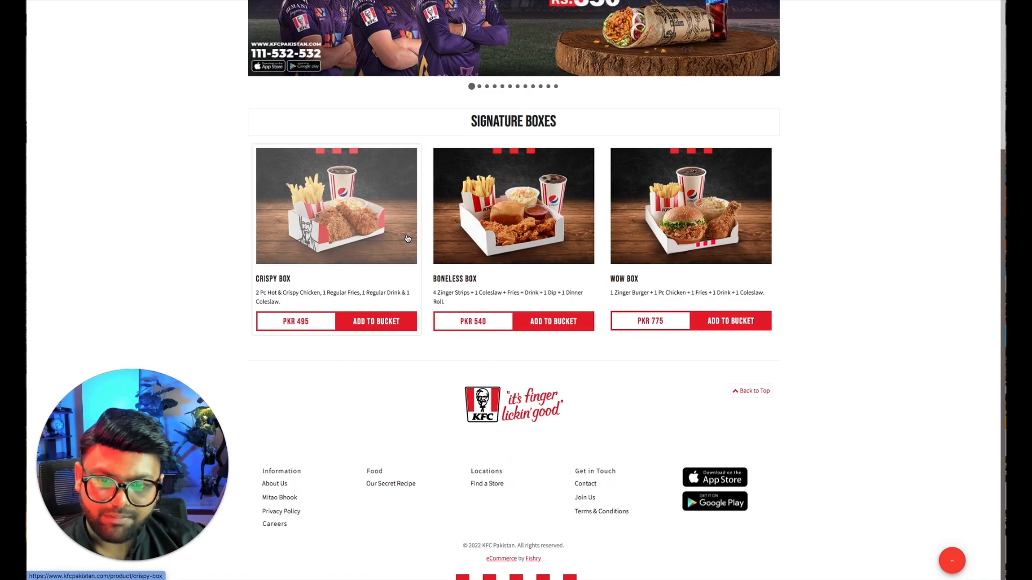
scroll(407, 238, up, 4)
click(273, 74)
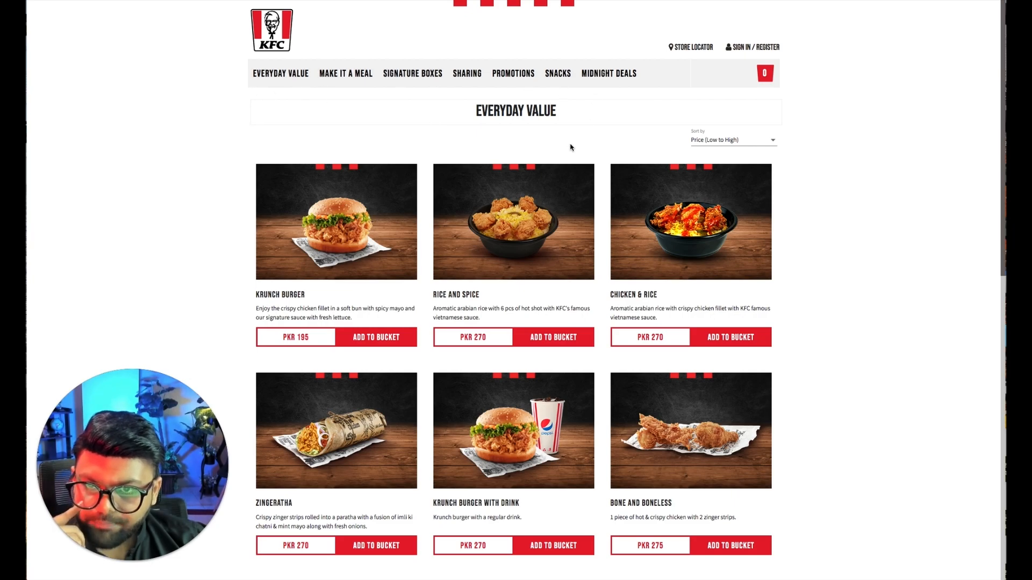
scroll(391, 235, down, 8)
scroll(392, 235, up, 4)
right_click(328, 143)
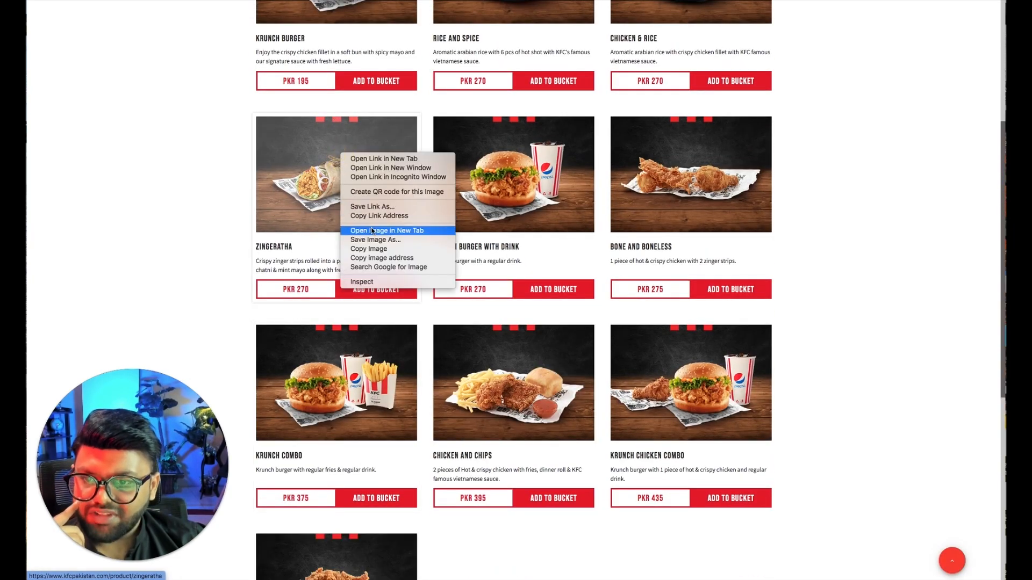
key(Escape)
Return to Figma and look through the Everyday Value, Signature Boxes and Sharing pictures in the Menu Images frame
key(super+Tab)
click(409, 208)
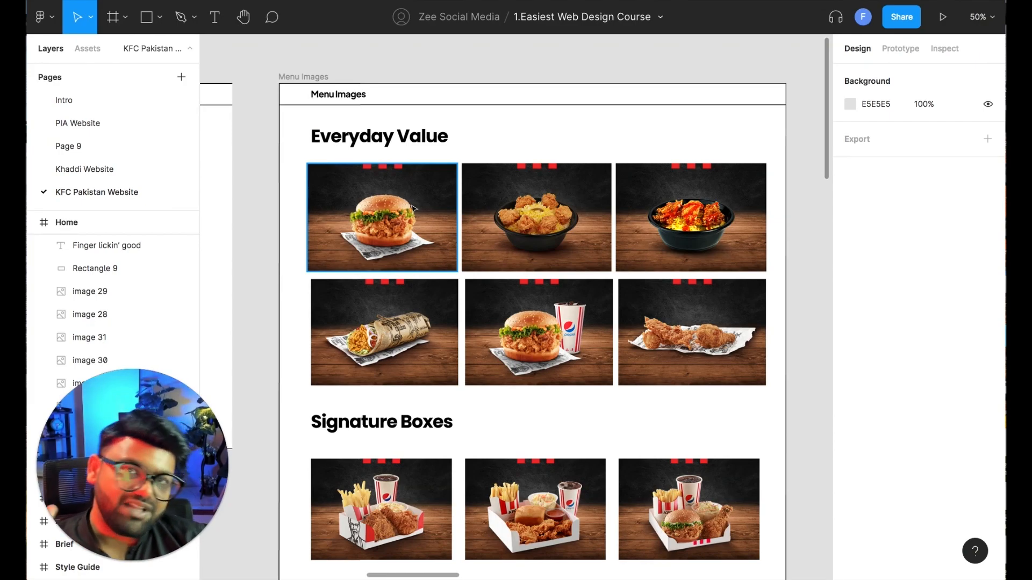
scroll(400, 248, down, 3)
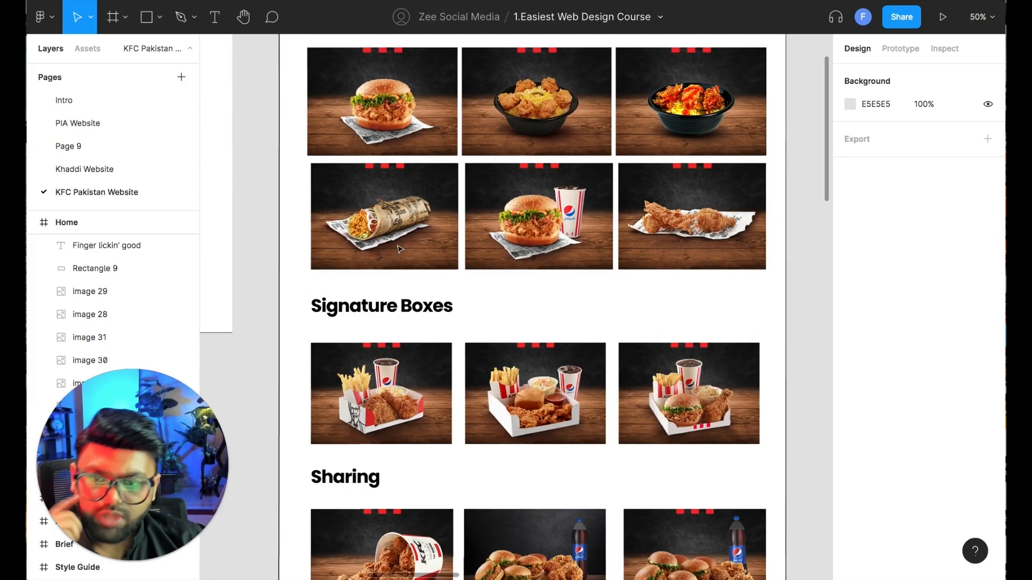
scroll(400, 248, down, 6)
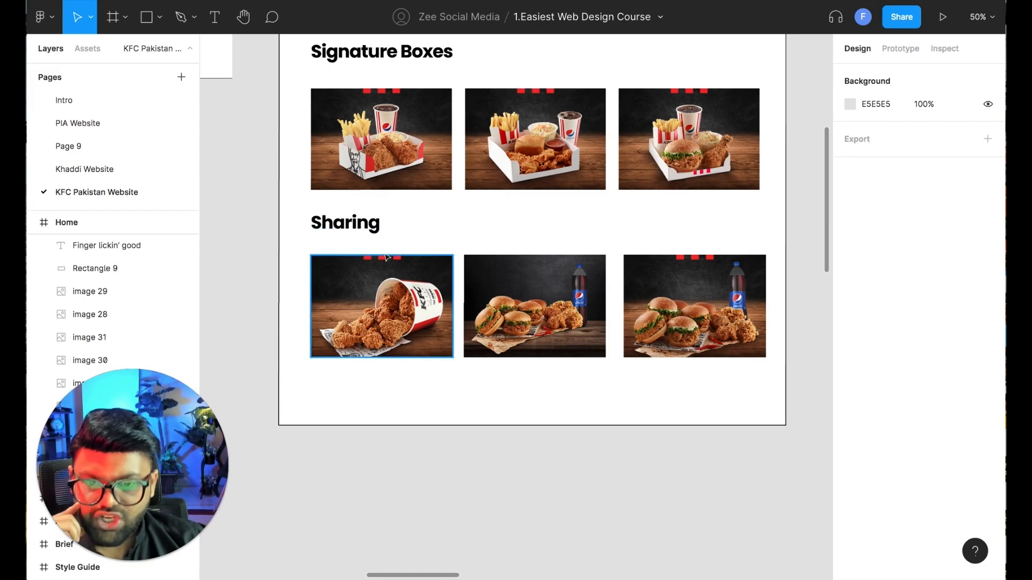
scroll(377, 259, up, 7)
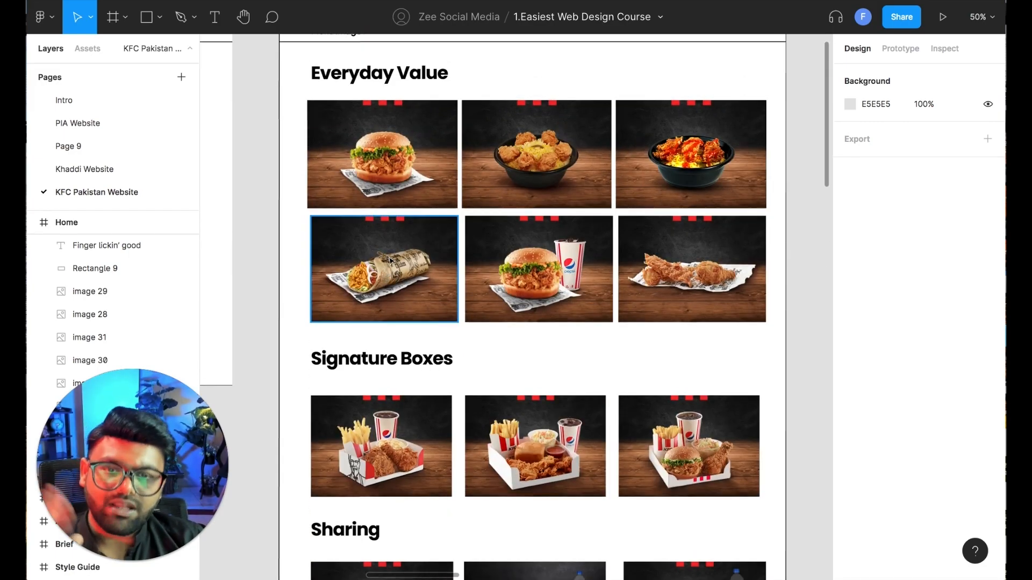
key(minus)
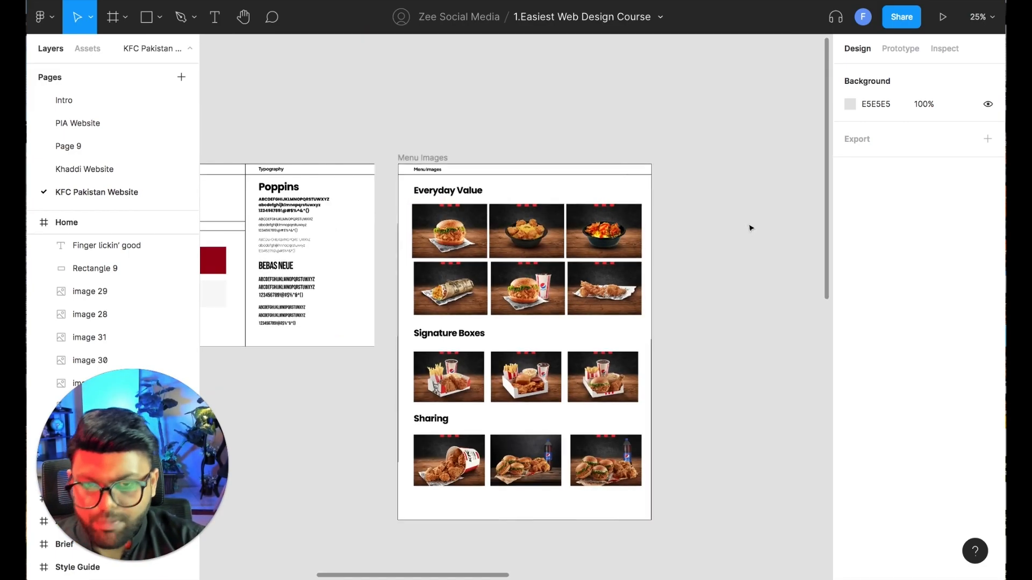
Select the Style Guide frame and view it together with the finished Home frame above it
drag(525, 449, 640, 537)
drag(344, 172, 470, 199)
click(393, 277)
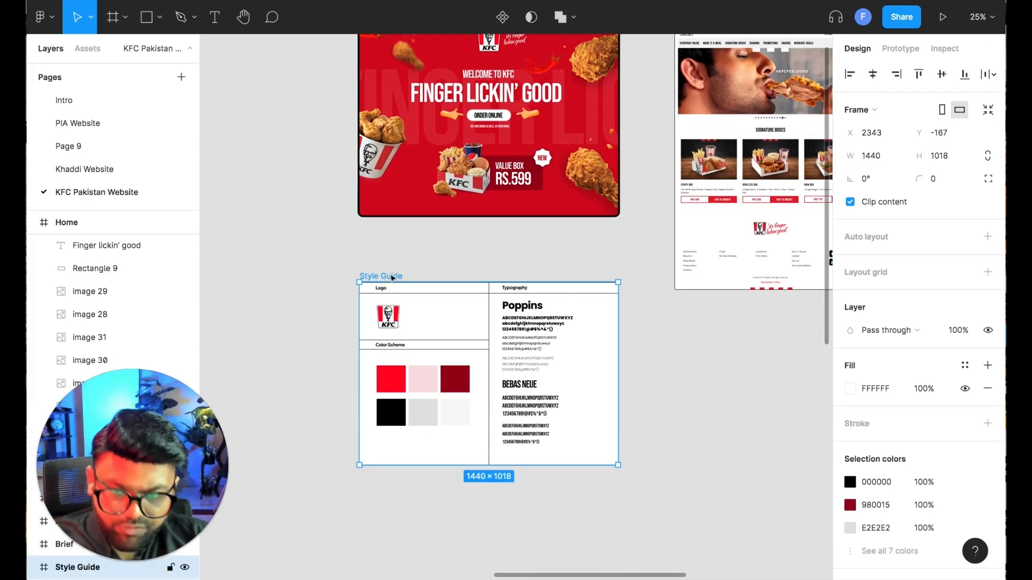
scroll(445, 263, up, 3)
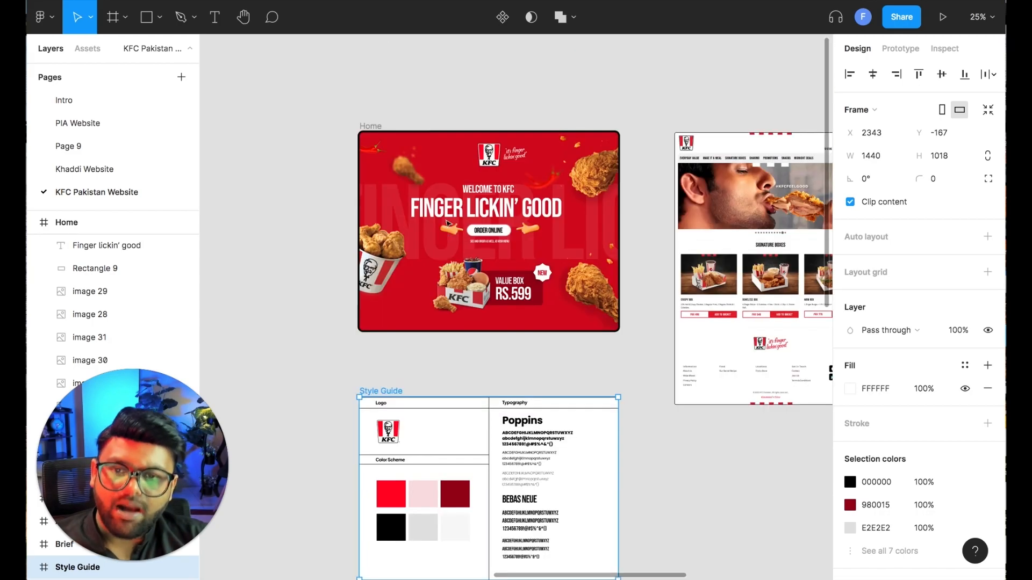
Examine the Home frame's headline, order button and value box, along with the food photos in the Assets frame
key(super+plus)
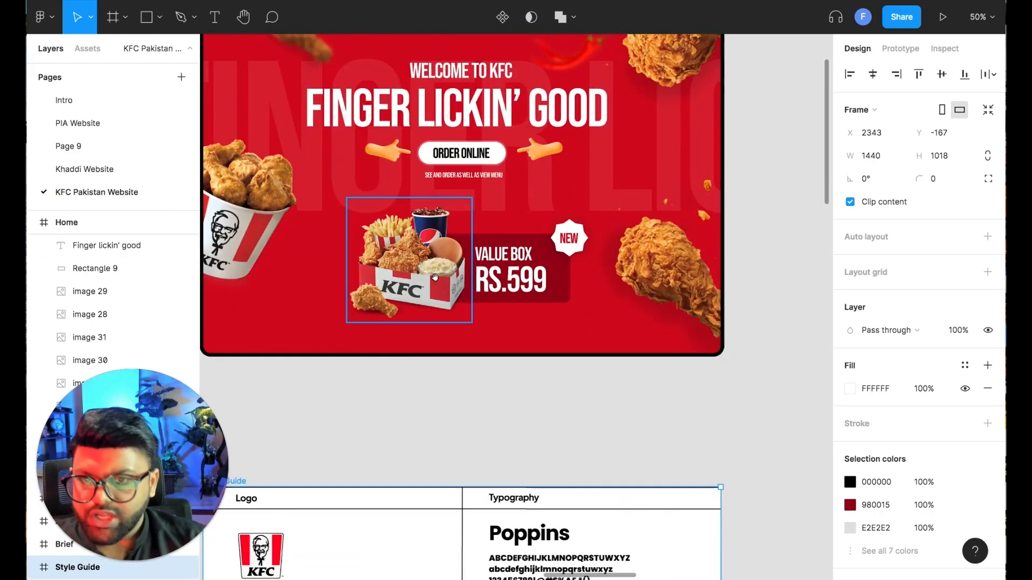
drag(395, 209, 423, 329)
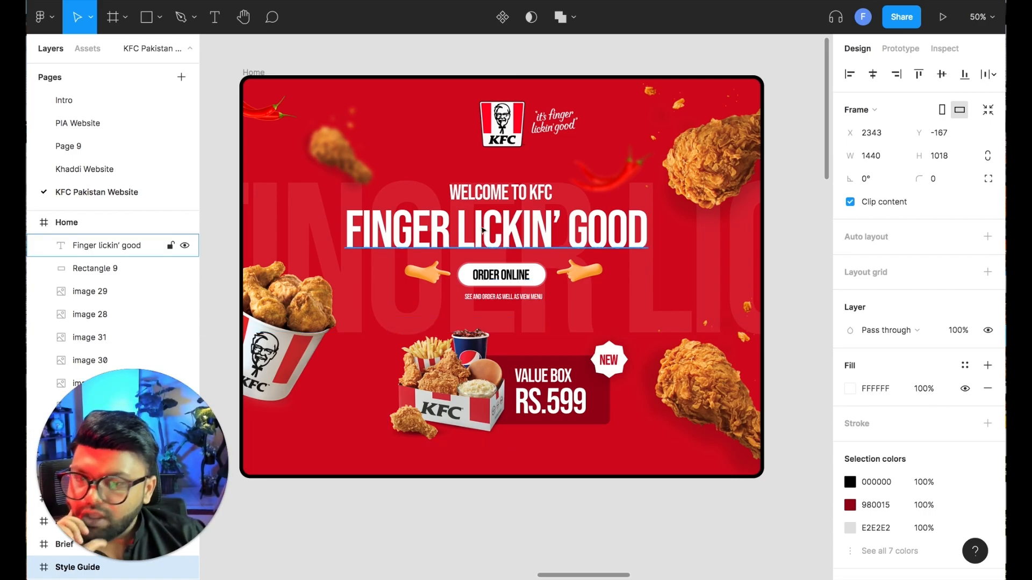
click(506, 63)
drag(775, 241, 474, 250)
drag(719, 259, 494, 248)
drag(601, 311, 517, 328)
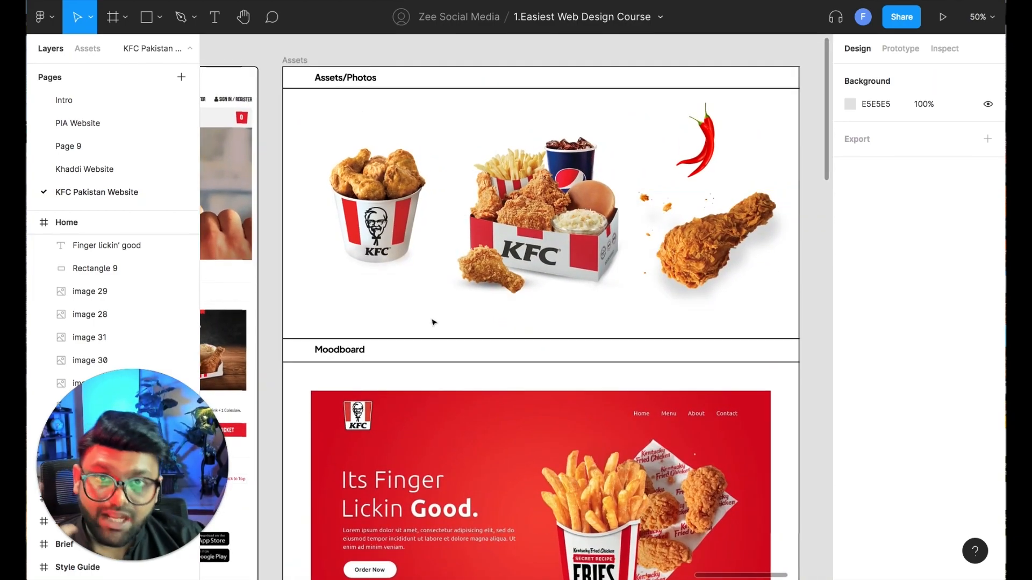
Look through the moodboard's KFC hero and orange food-ordering dashboard, along with the current KFC website capture
scroll(433, 321, down, 4)
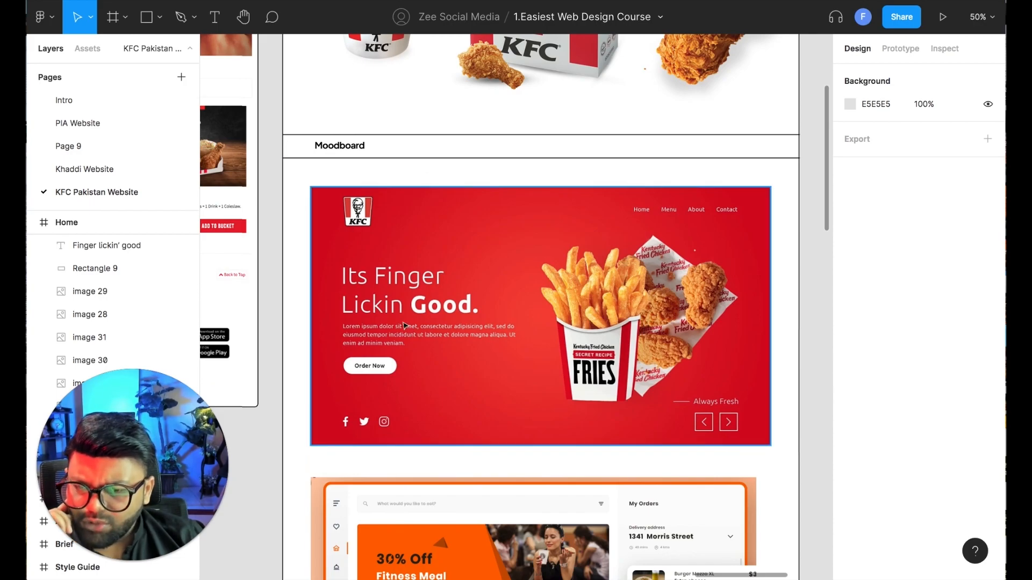
scroll(455, 316, down, 9)
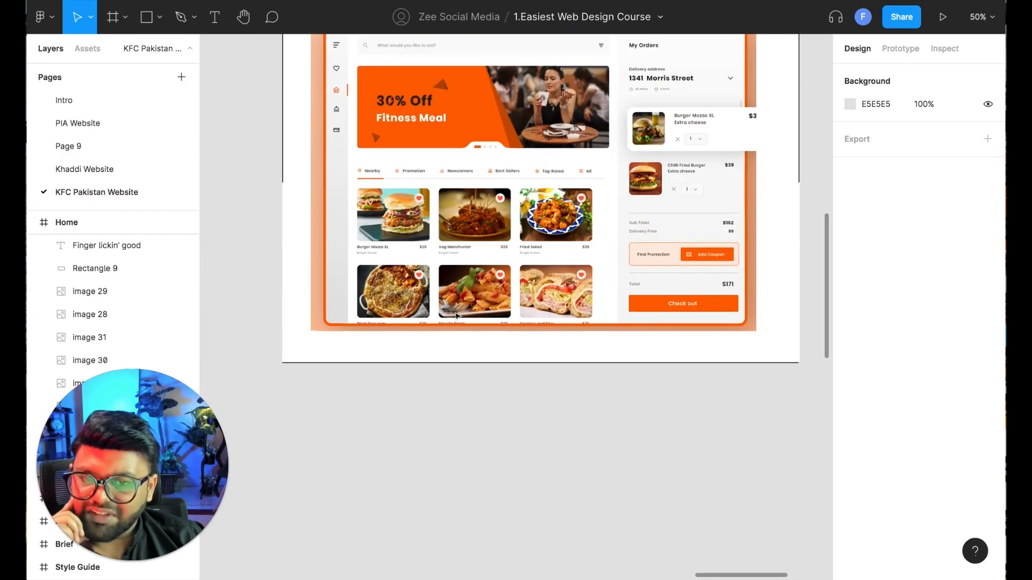
scroll(684, 121, up, 1)
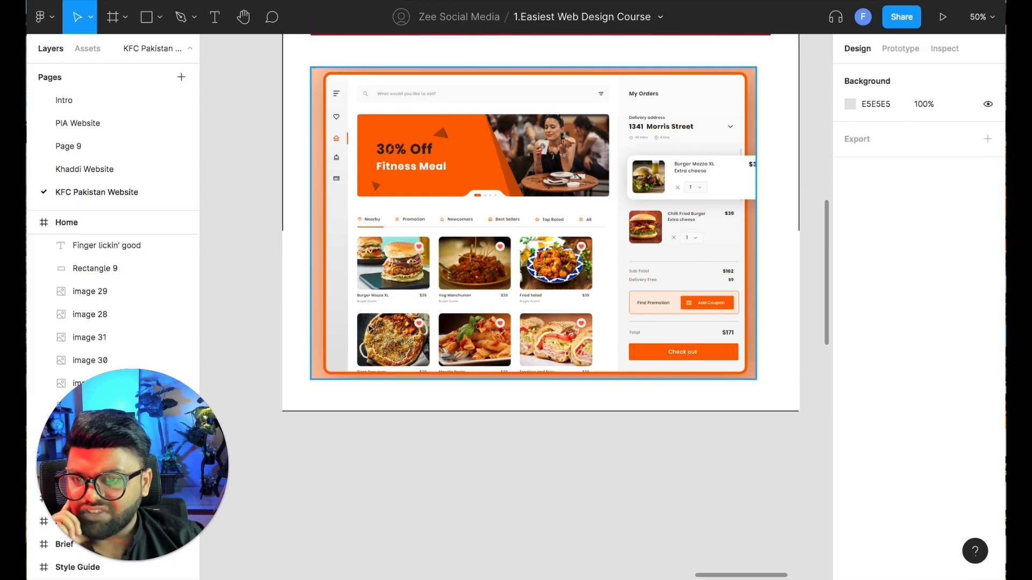
scroll(370, 328, up, 13)
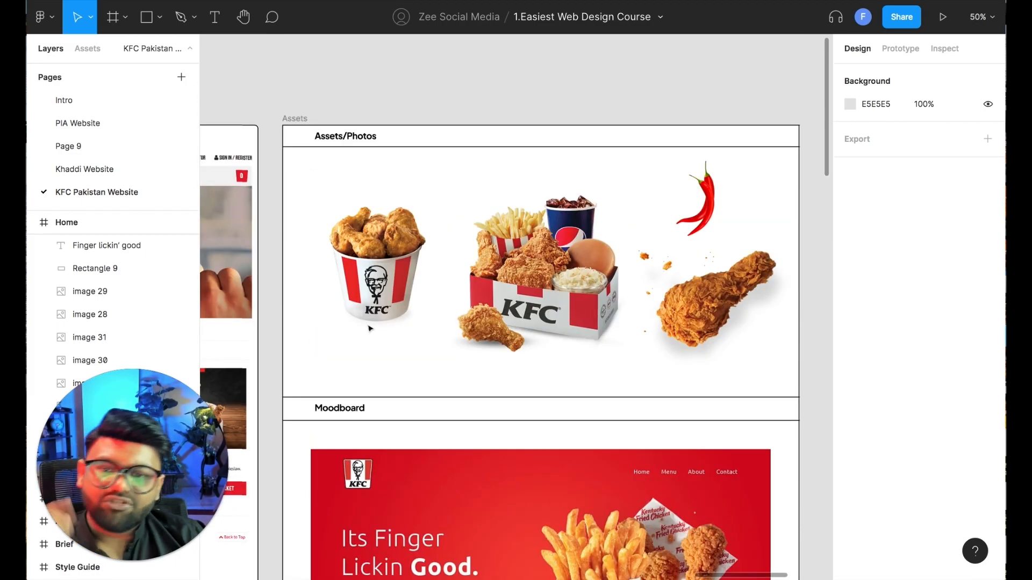
scroll(296, 303, left, 9)
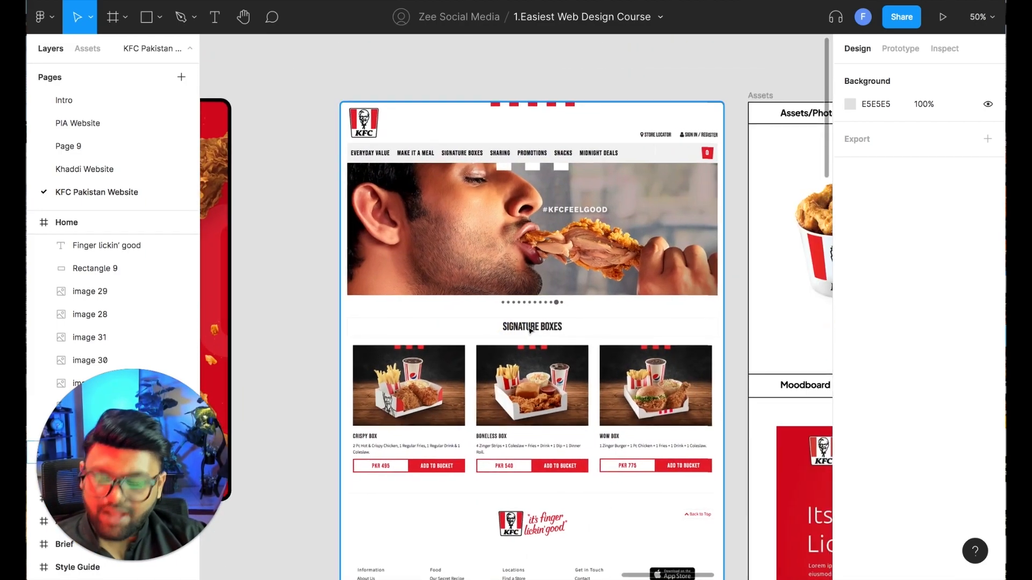
scroll(529, 329, down, 3)
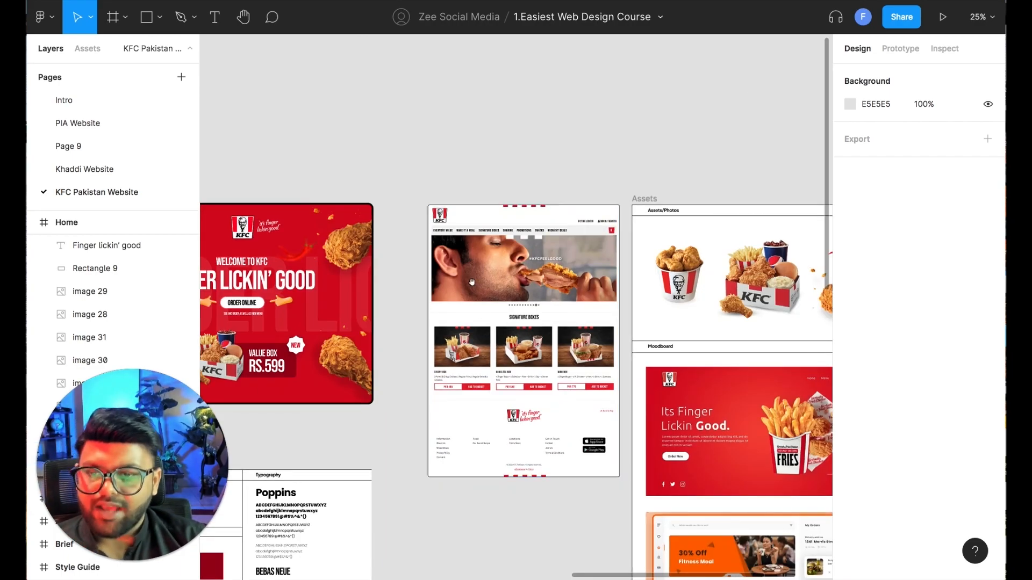
Copy the Home frame to the empty canvas beyond the Assets frame and rename the copy Dashboard
drag(470, 282, 627, 217)
click(285, 133)
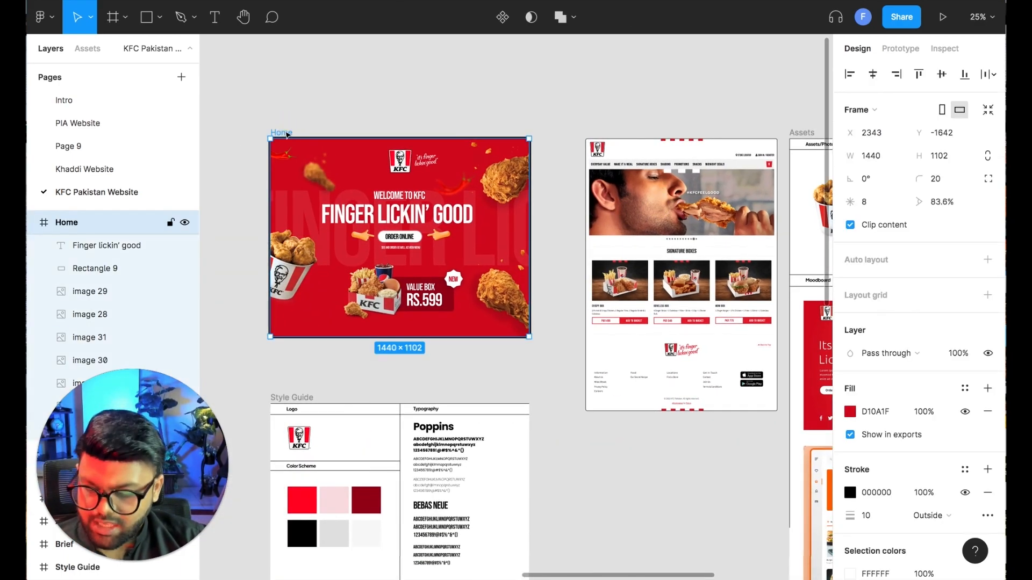
drag(610, 113, 215, 108)
drag(727, 211, 368, 104)
click(441, 215)
key(super+v)
text(Dashboard)
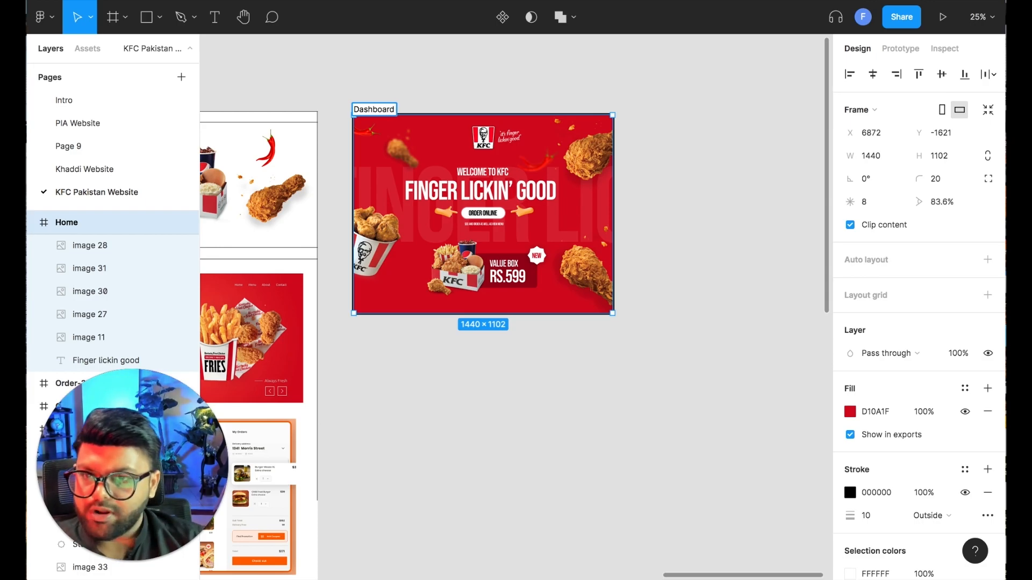
click(383, 99)
Delete the Finger Lickin' Good headline, the blurred drumstick, the chicken bucket and the upper-left chili from the Dashboard frame
click(487, 186)
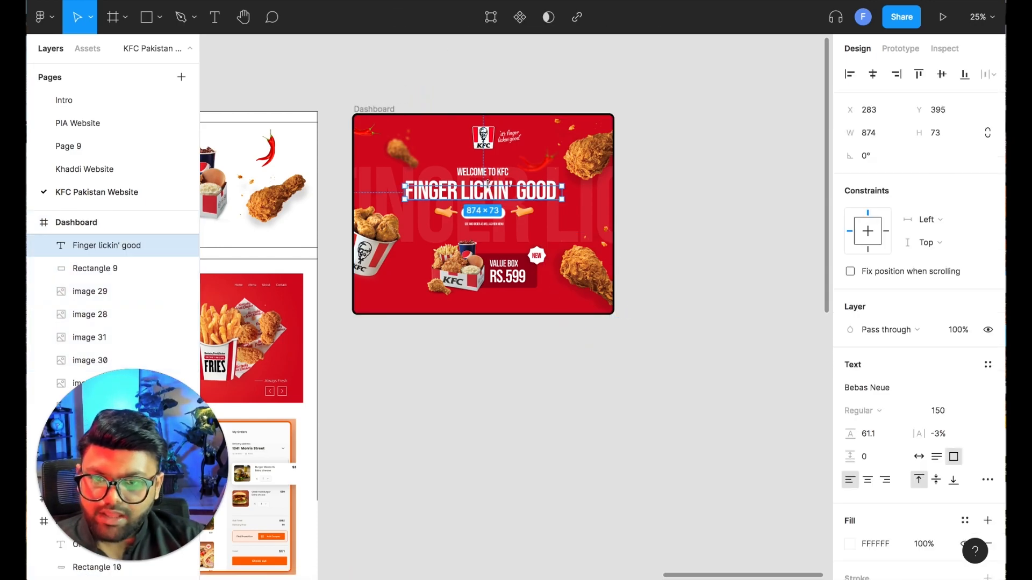
key(Delete)
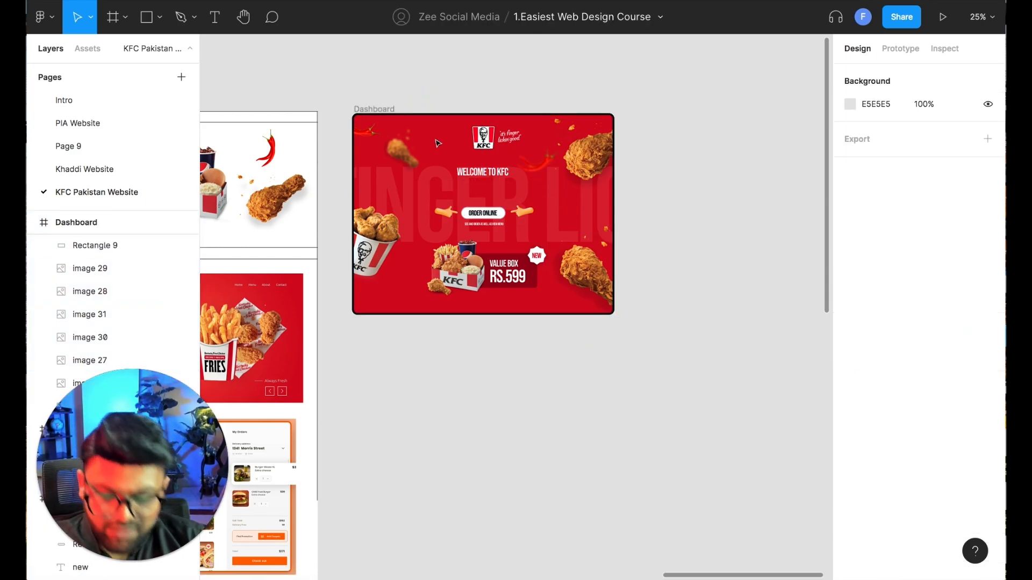
click(430, 146)
key(Delete)
click(384, 231)
key(Delete)
click(369, 129)
key(Delete)
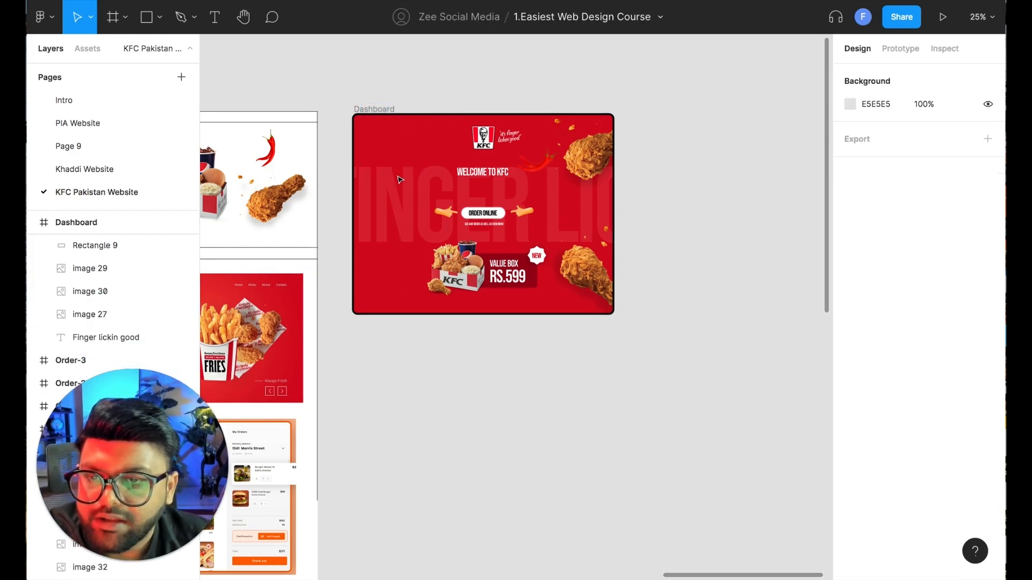
Set the Dashboard frame's fill color to white, FFFFFF
click(378, 111)
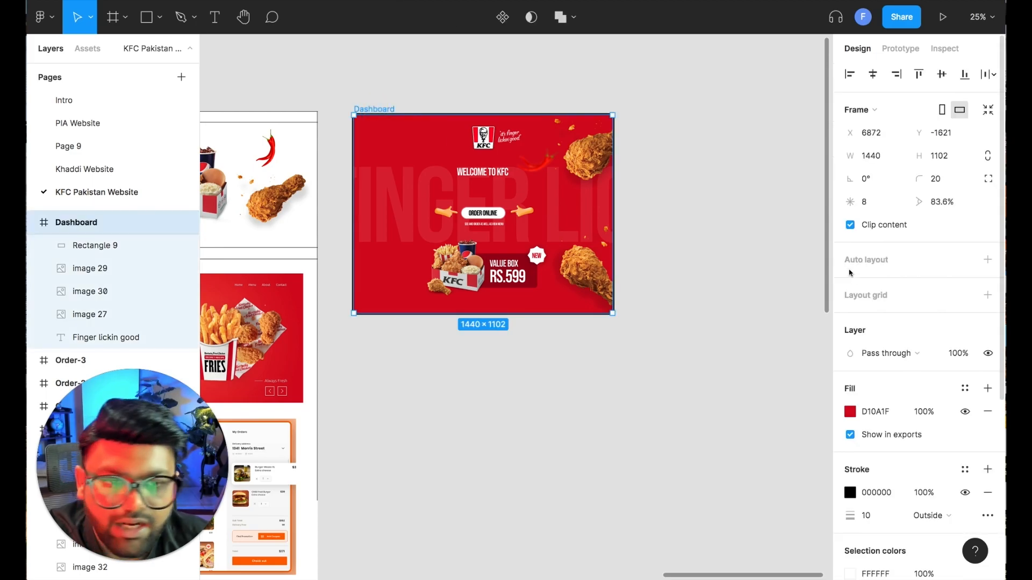
click(850, 411)
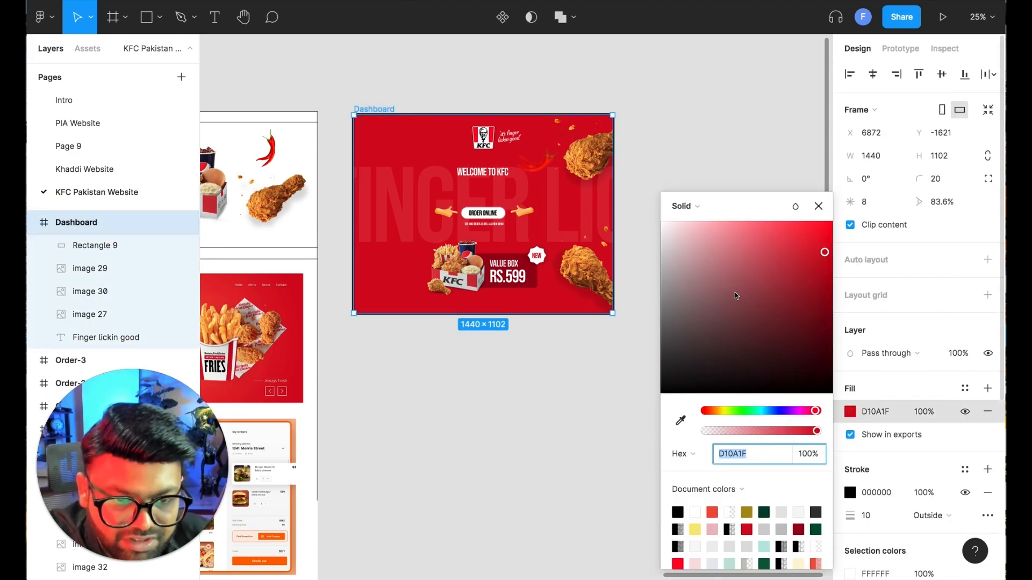
text(FFFFFF)
key(Return)
Delete the slogan, remaining food pictures, value box and order button elements from the Dashboard frame, keeping the KFC logo
click(486, 161)
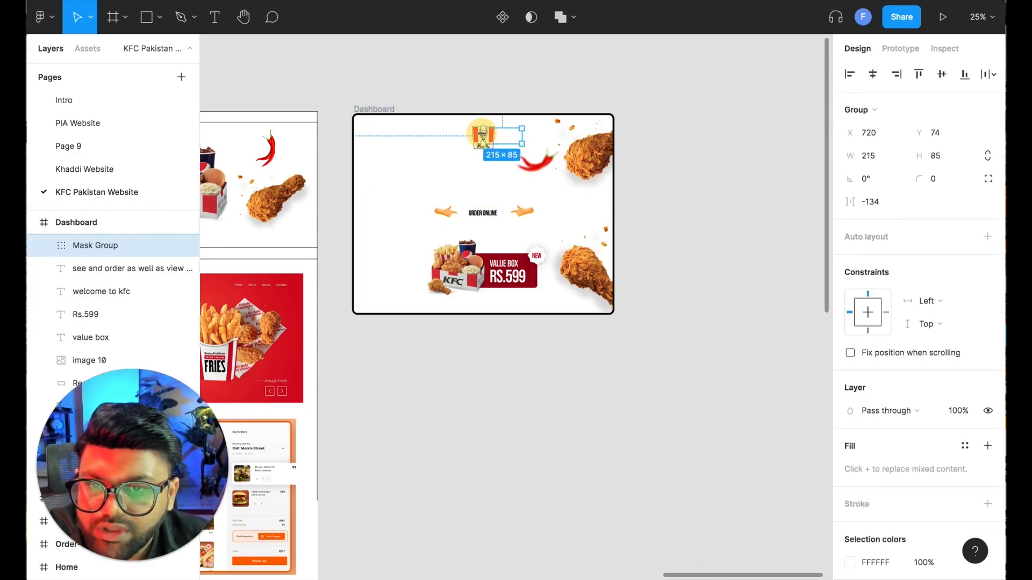
key(Delete)
click(568, 131)
key(Delete)
click(463, 269)
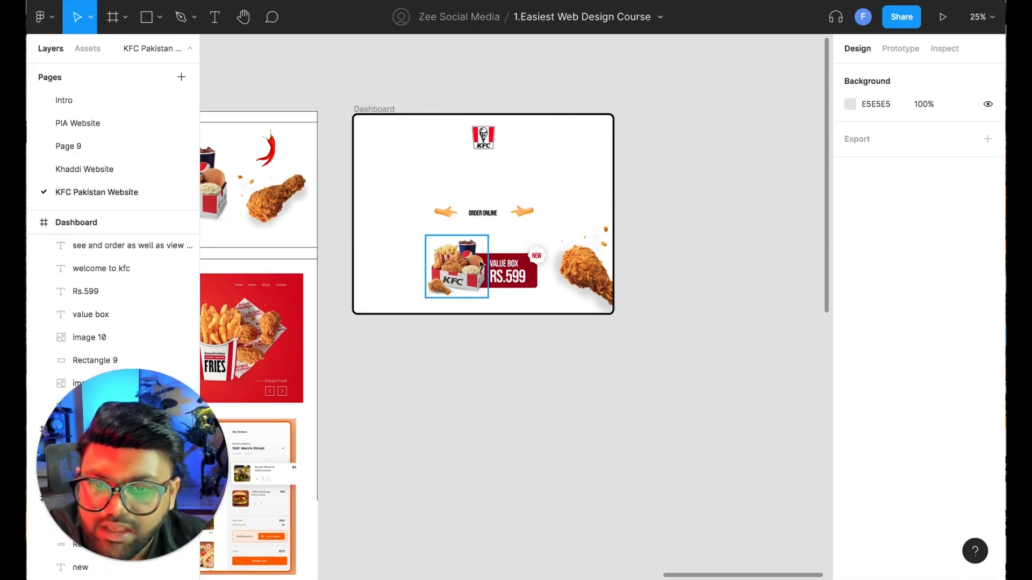
key(Delete)
click(504, 263)
key(Delete)
click(524, 286)
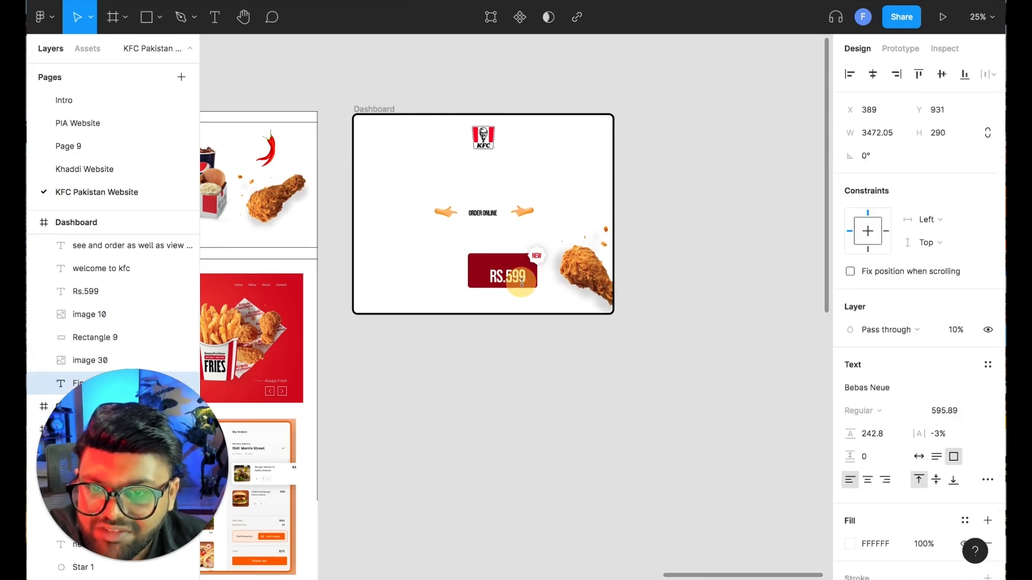
key(Delete)
drag(425, 191, 596, 304)
key(Delete)
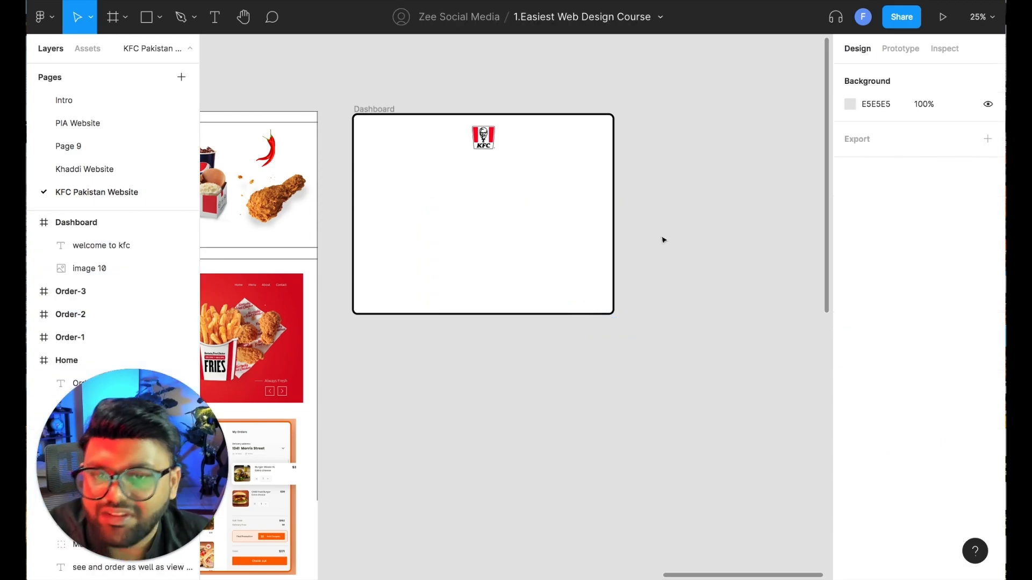
Thin the Dashboard frame's outside stroke, trying a weight of 1 and settling on 4
drag(495, 381, 604, 404)
key(super+plus)
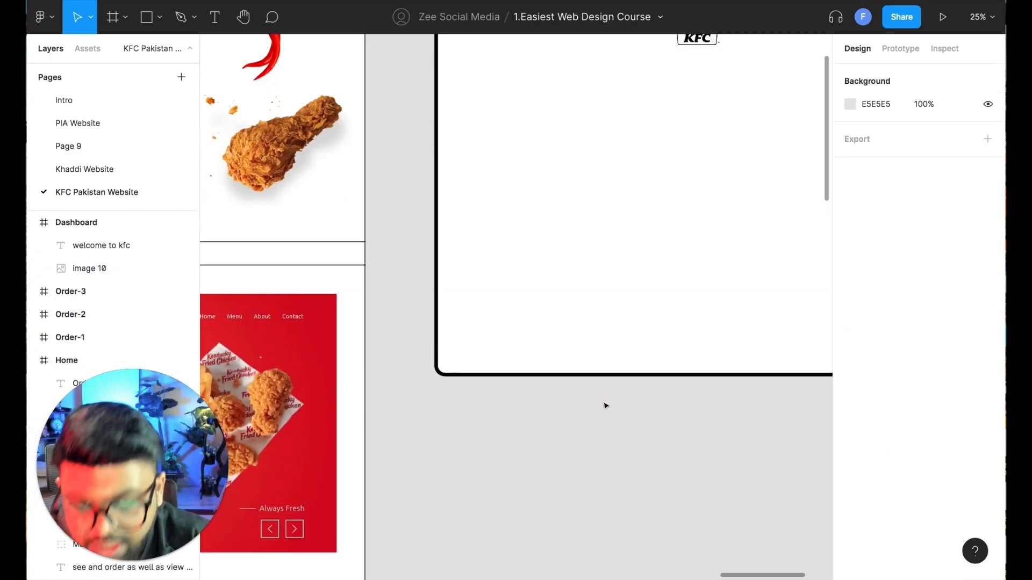
drag(630, 245, 476, 380)
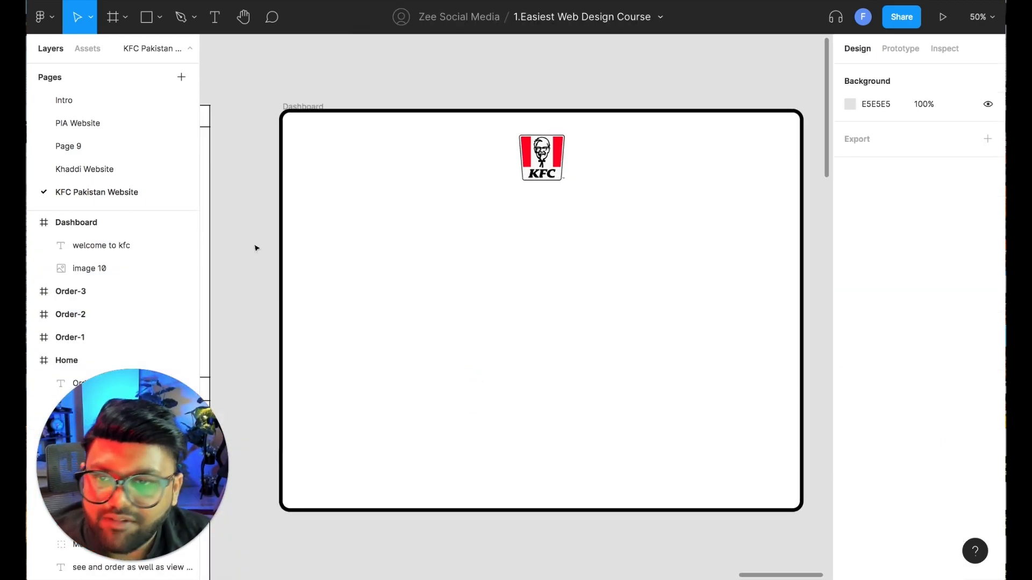
click(301, 107)
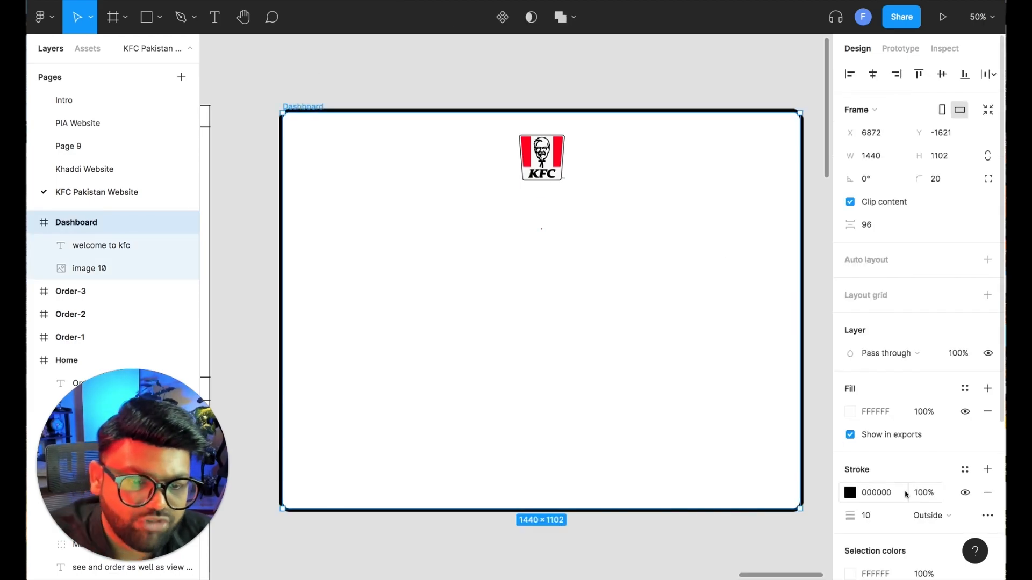
click(866, 515)
text(1)
key(Return)
click(887, 516)
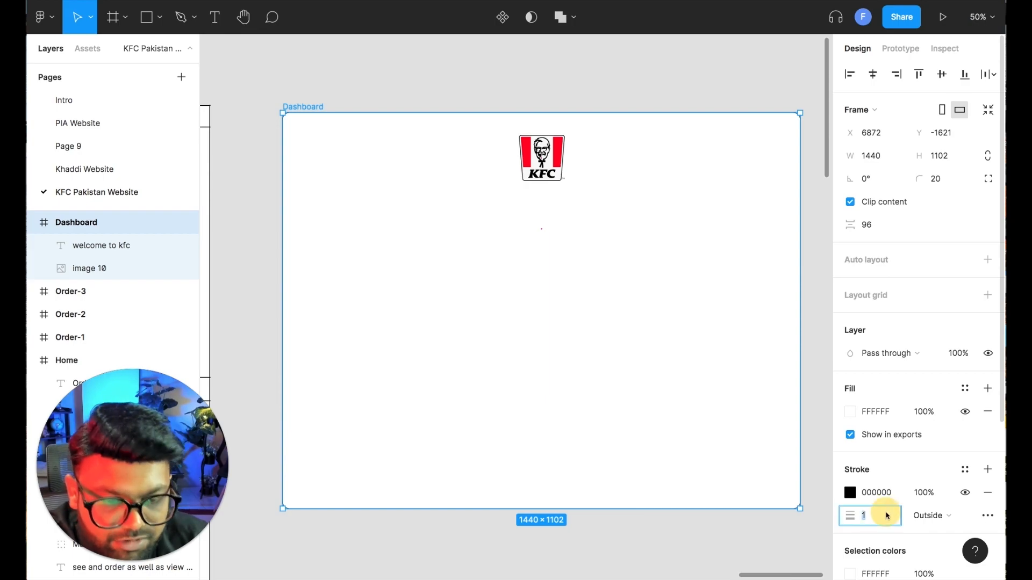
text(4)
key(Return)
click(434, 66)
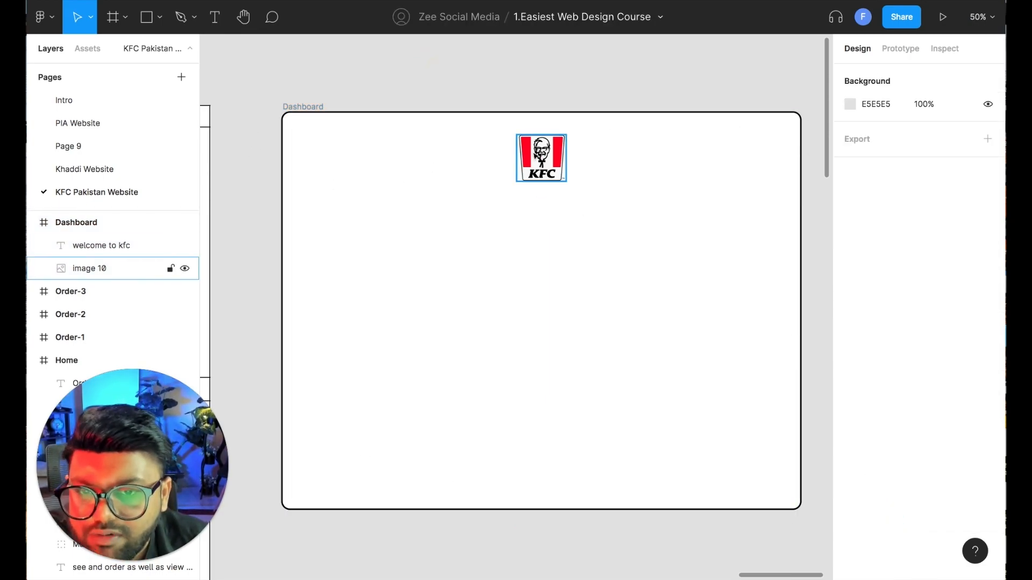
Shrink the KFC logo to about 102 × 96 and place it near the Dashboard frame's upper-left corner
click(558, 144)
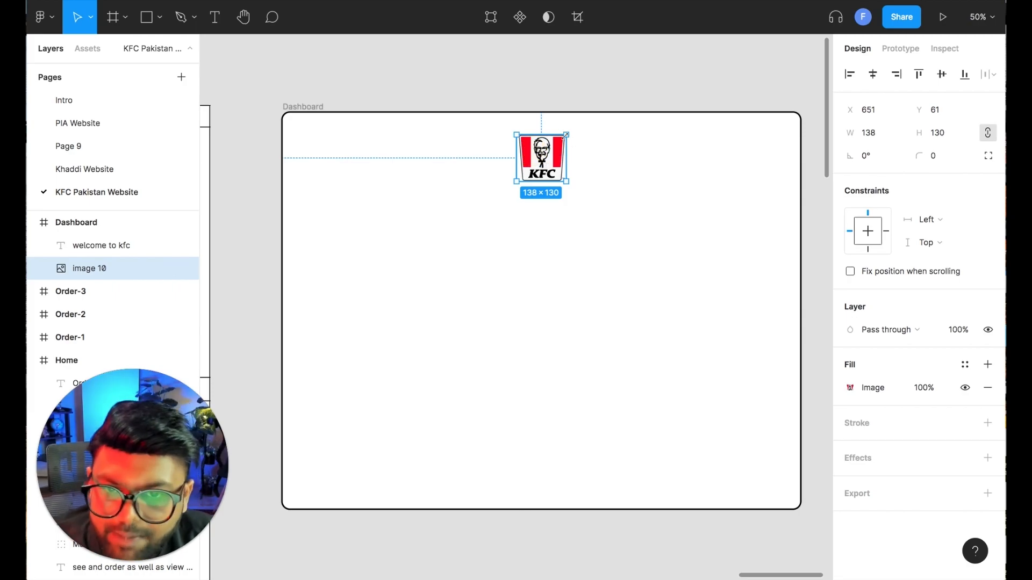
drag(566, 134, 331, 144)
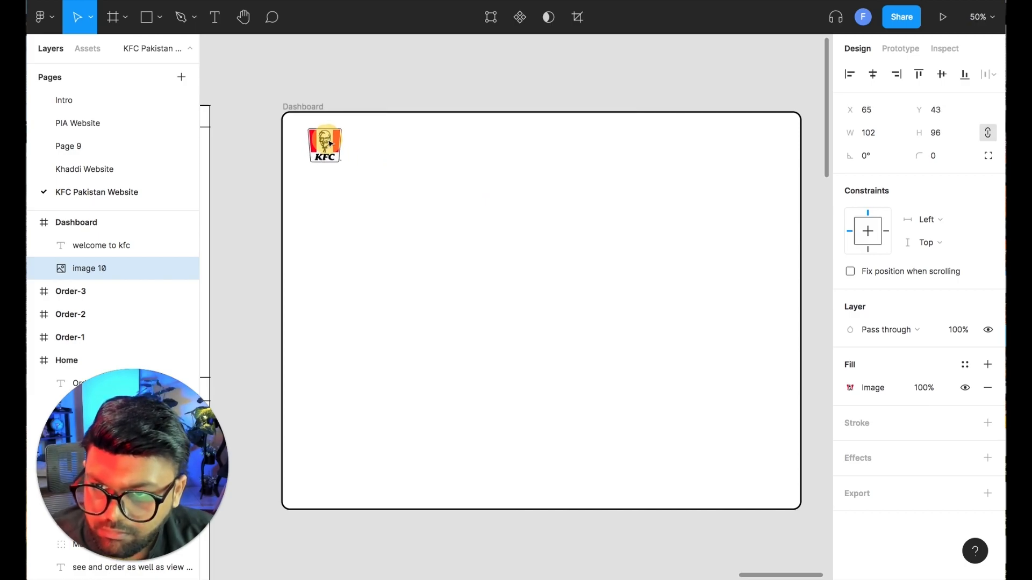
click(353, 92)
Remove the stroke from the Dashboard frame
click(304, 106)
click(987, 469)
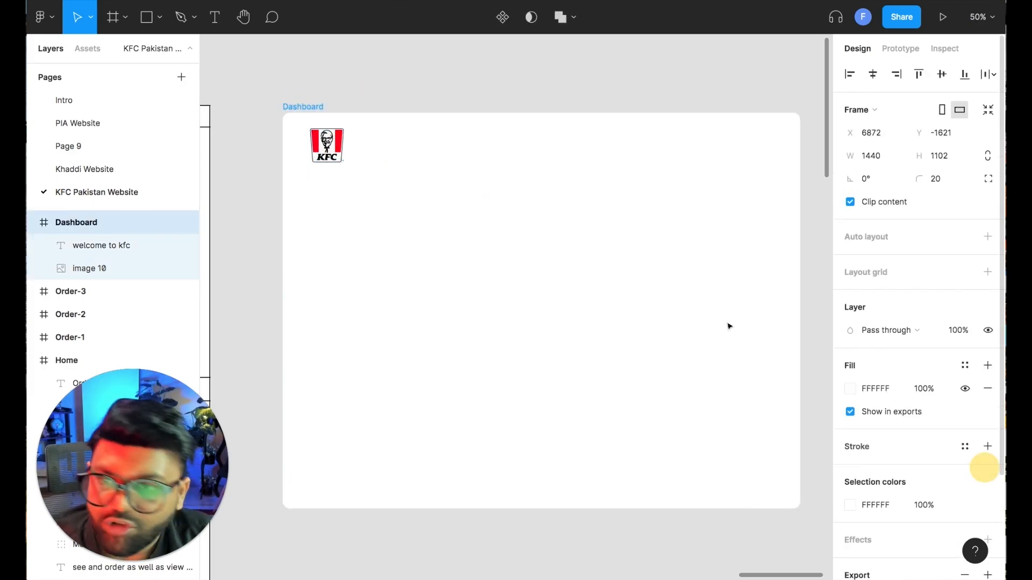
click(369, 97)
Examine the orange food-ordering dashboard in the moodboard for its sidebar, banner, category and order panel layout
scroll(376, 94, left, 5)
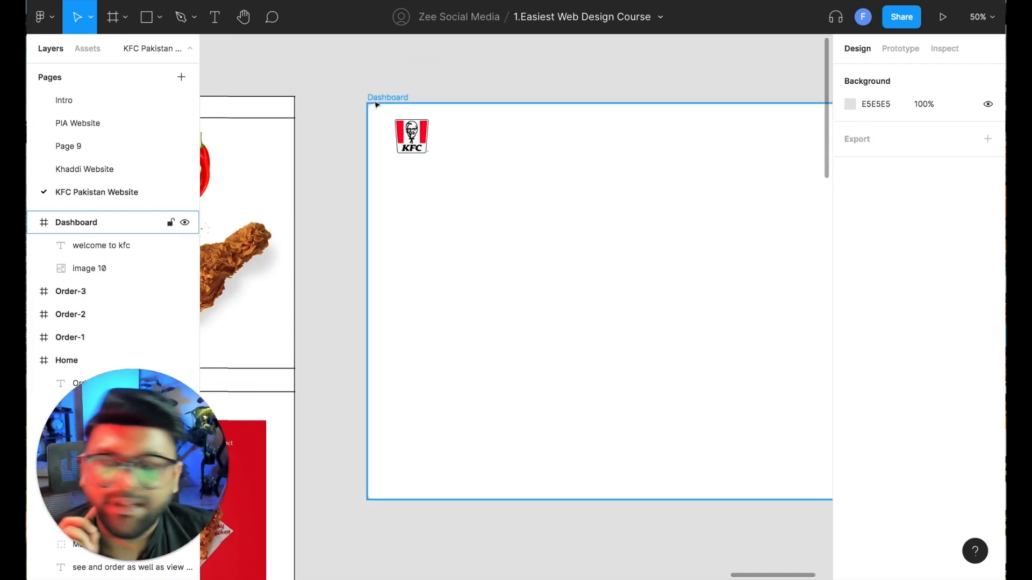
click(332, 144)
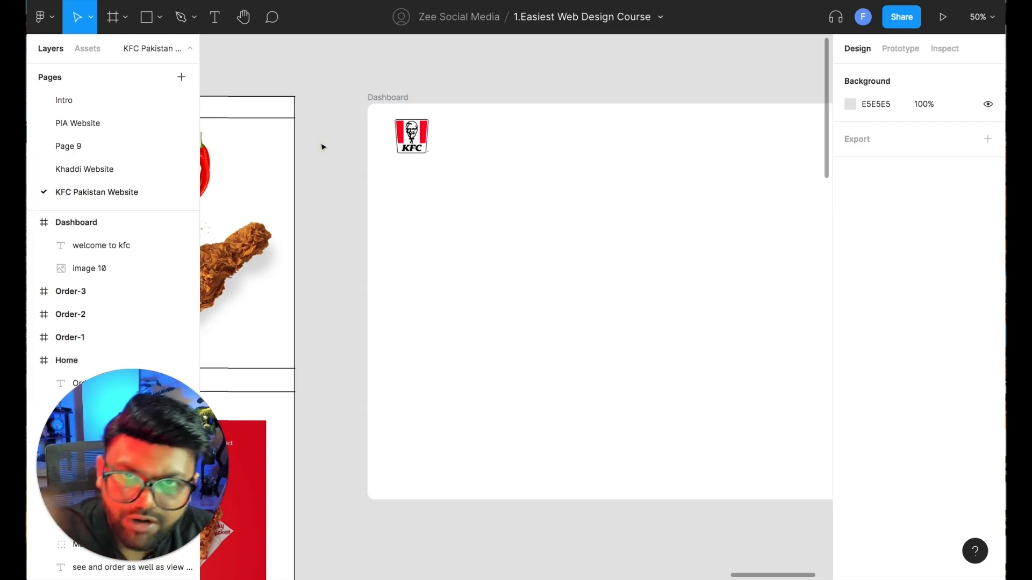
drag(323, 271, 530, 83)
drag(403, 312, 581, 121)
drag(401, 425, 492, 198)
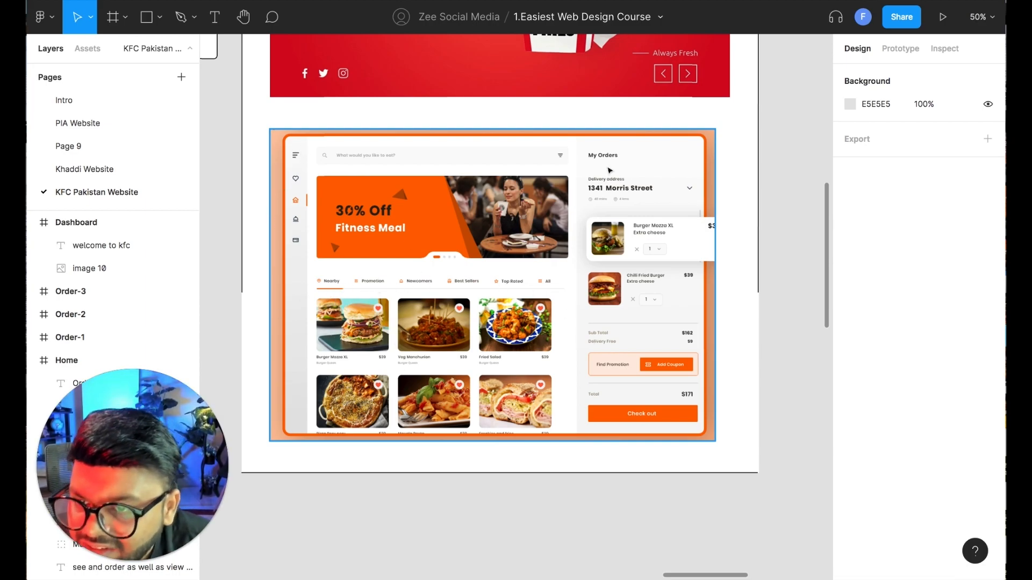
drag(685, 140, 357, 438)
drag(639, 93, 439, 349)
drag(446, 301, 501, 294)
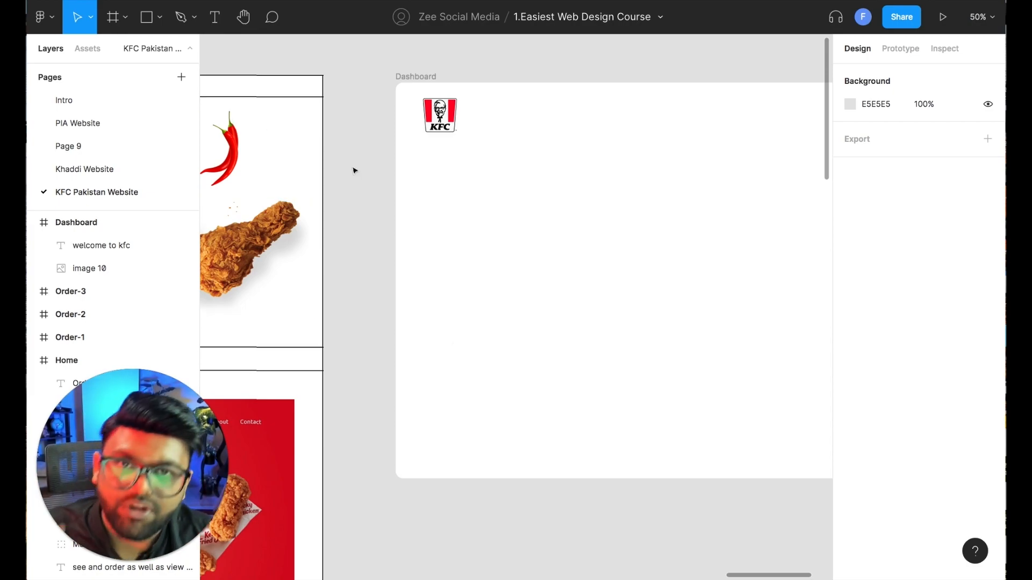
Draw a 212 × 1102 sidebar rectangle along the Dashboard frame's left edge and place it behind the KFC logo
click(160, 21)
click(156, 47)
drag(397, 81, 471, 479)
drag(131, 251, 114, 294)
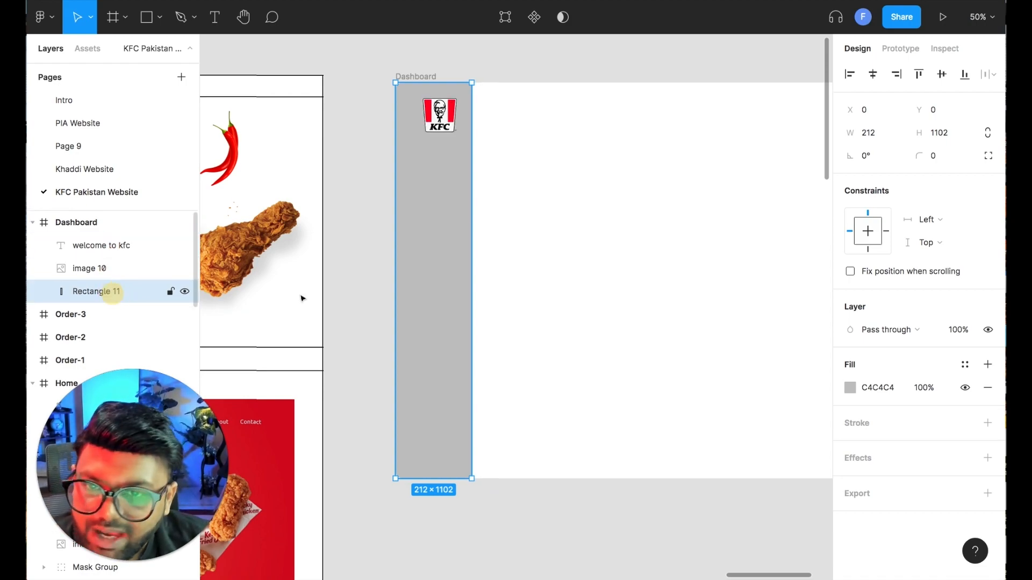
Set the sidebar rectangle's corner radius to 10
click(944, 156)
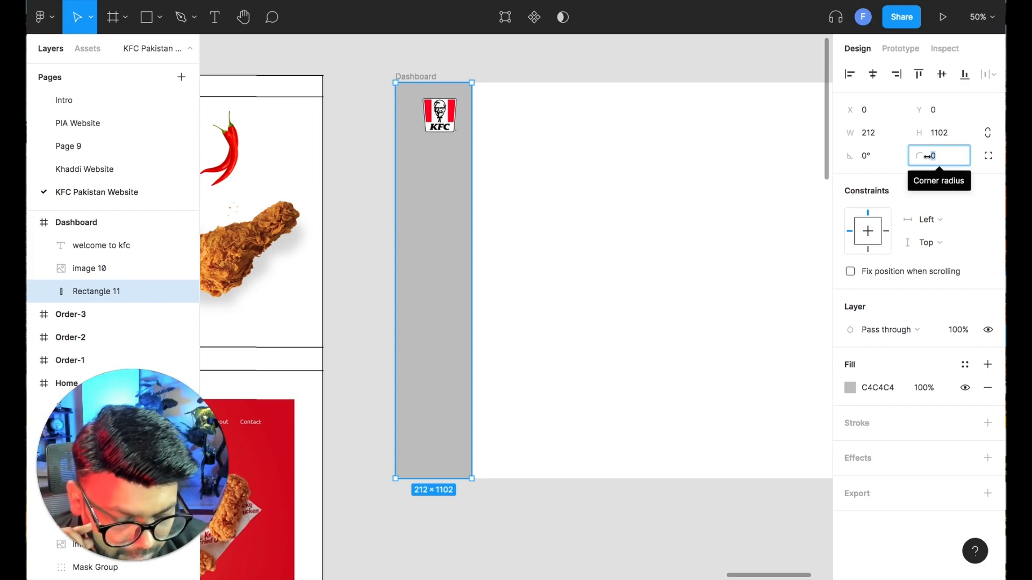
text(1)
key(Return)
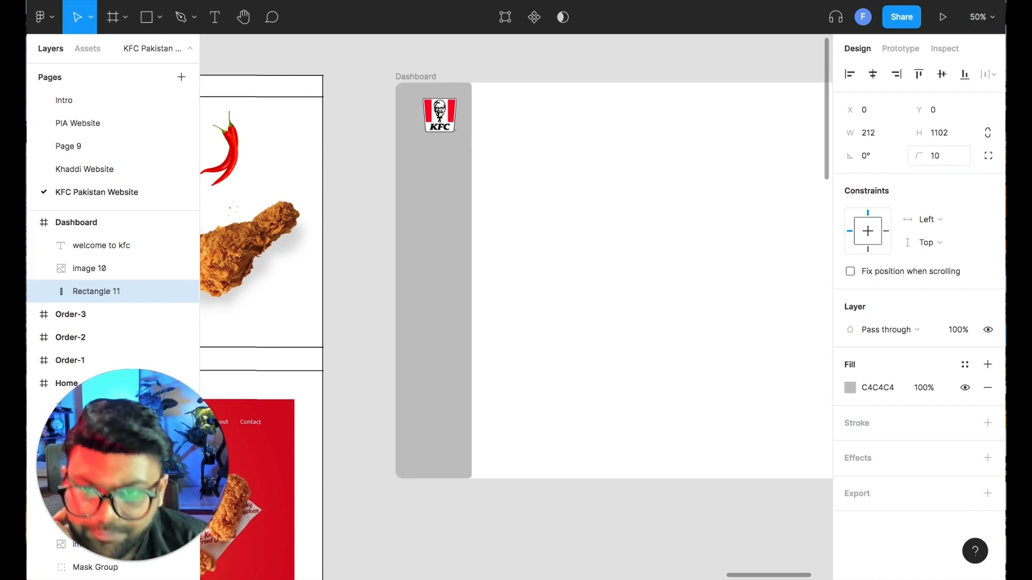
Widen the sidebar rectangle to 218 and set its corner radius to 0
click(498, 214)
click(453, 203)
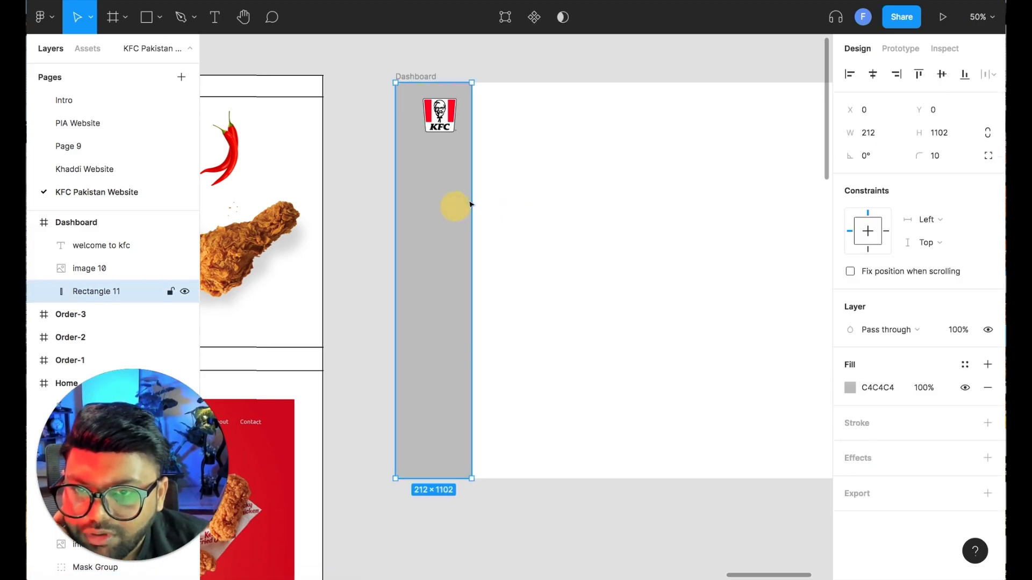
click(550, 245)
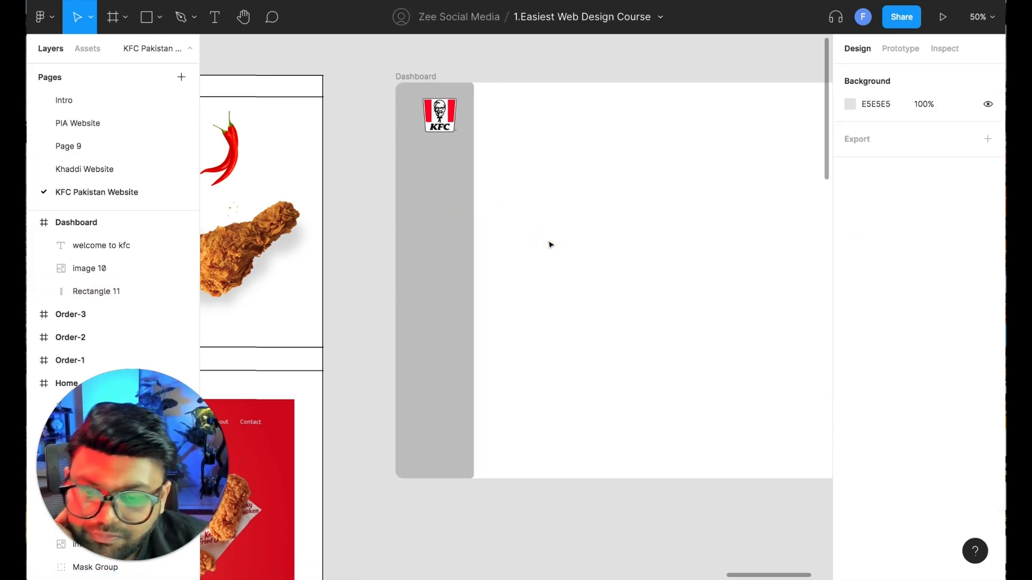
click(461, 224)
click(949, 156)
text(0)
key(Return)
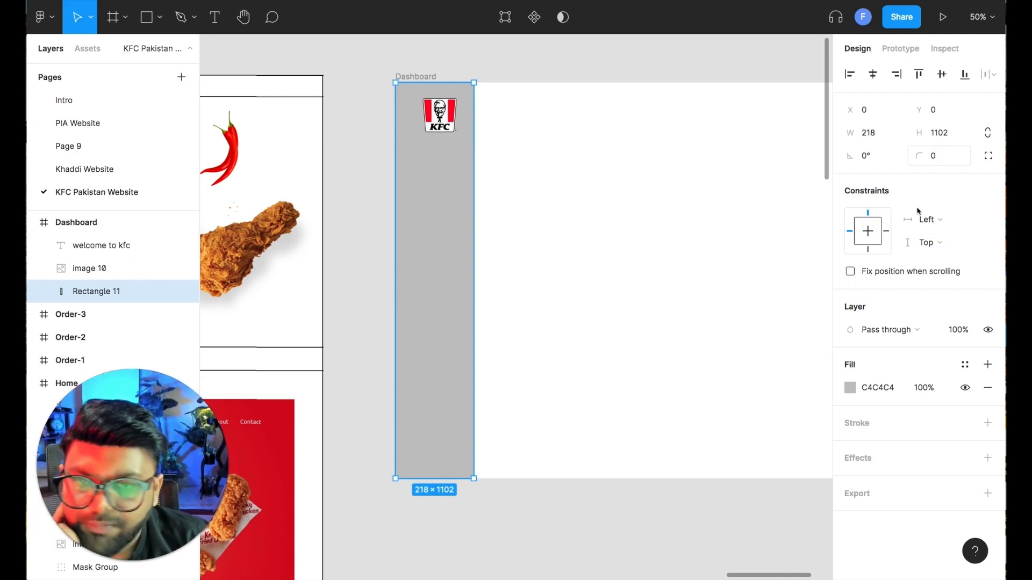
Change the sidebar rectangle's fill to white, FFFFFF
click(848, 388)
drag(674, 229, 625, 212)
click(540, 171)
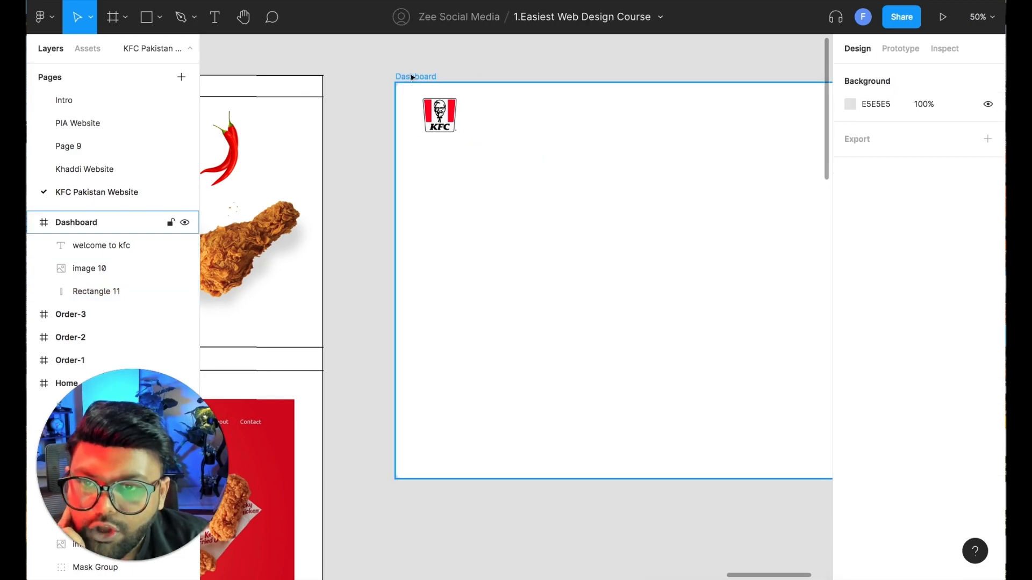
Change the Dashboard frame's fill to light grey ECECEC
drag(557, 64, 453, 57)
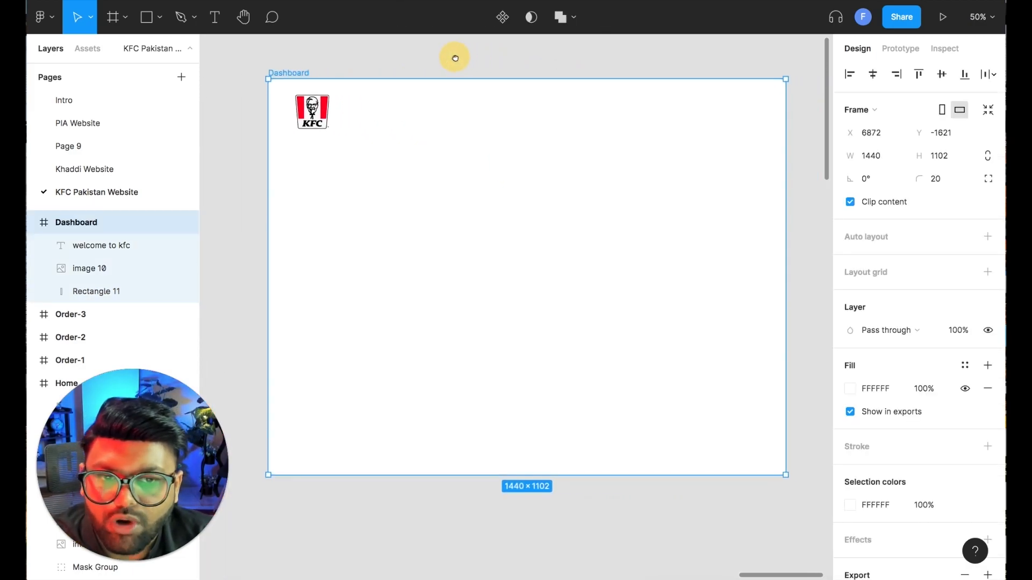
click(849, 388)
drag(664, 224, 640, 240)
right_click(586, 61)
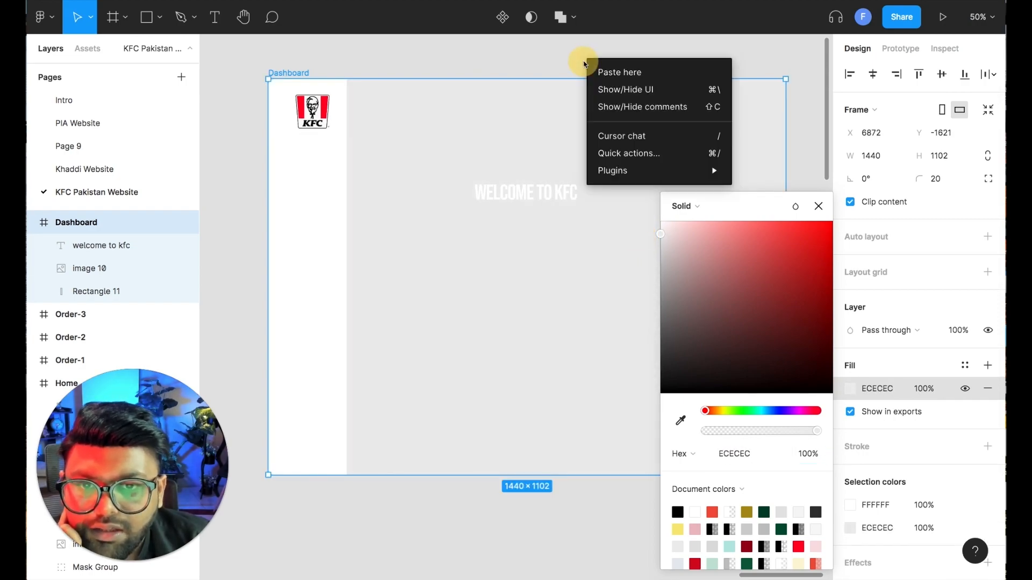
click(513, 52)
click(610, 54)
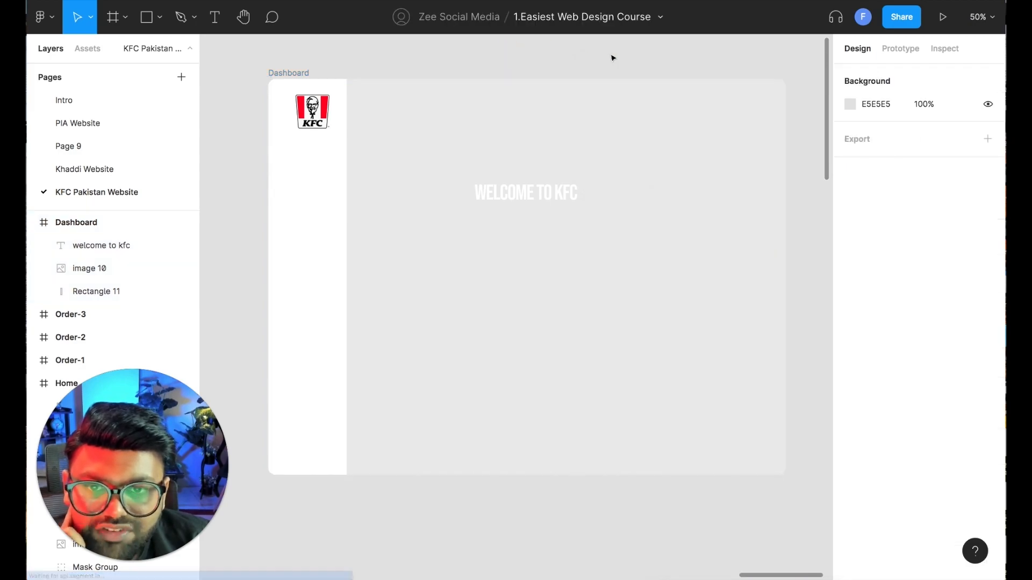
Darken the canvas background to grey CCCCCC
click(849, 103)
drag(662, 140, 648, 164)
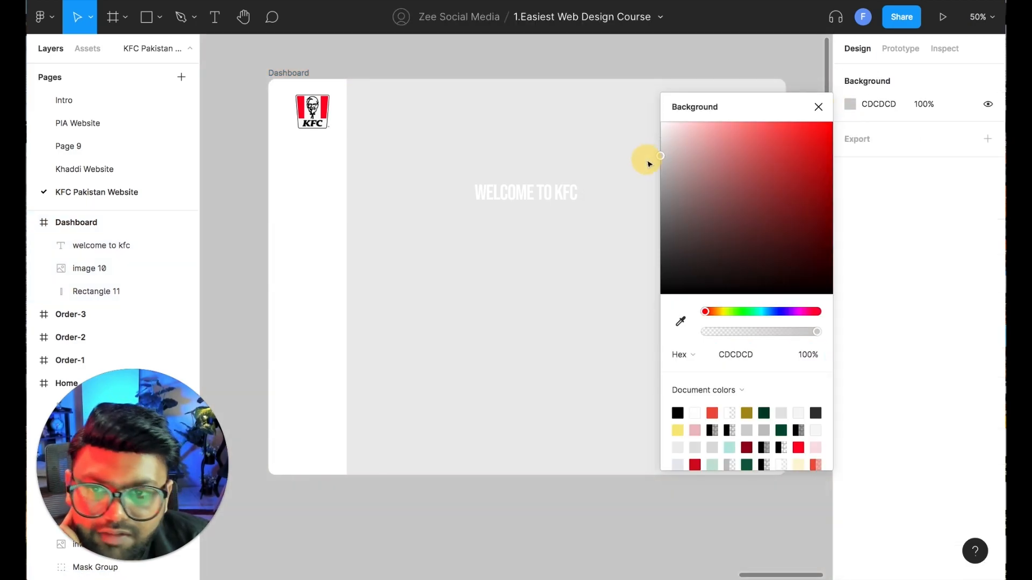
click(815, 106)
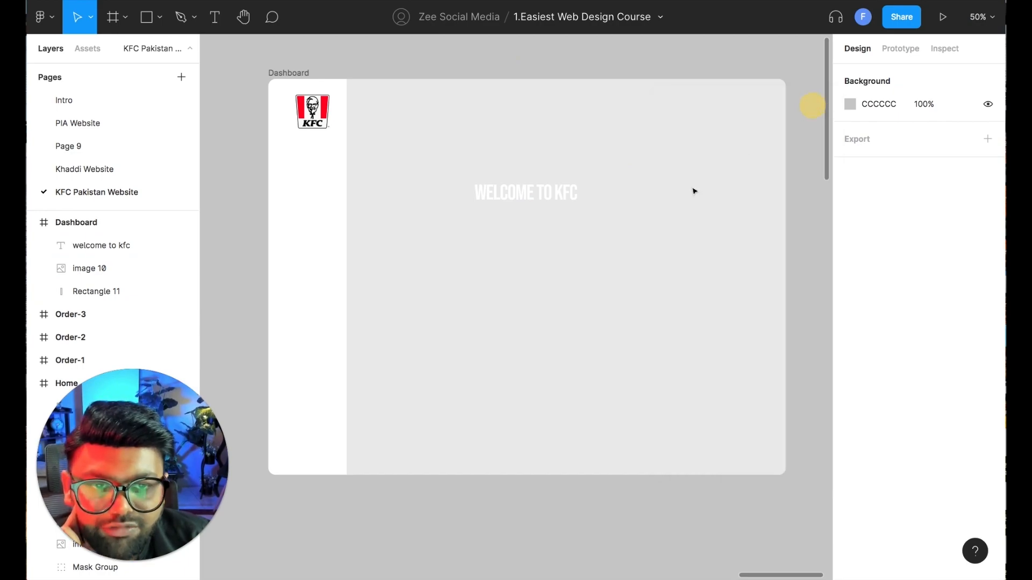
Centre the KFC logo horizontally in the sidebar at X 58, Y 43
click(310, 182)
click(473, 199)
click(323, 247)
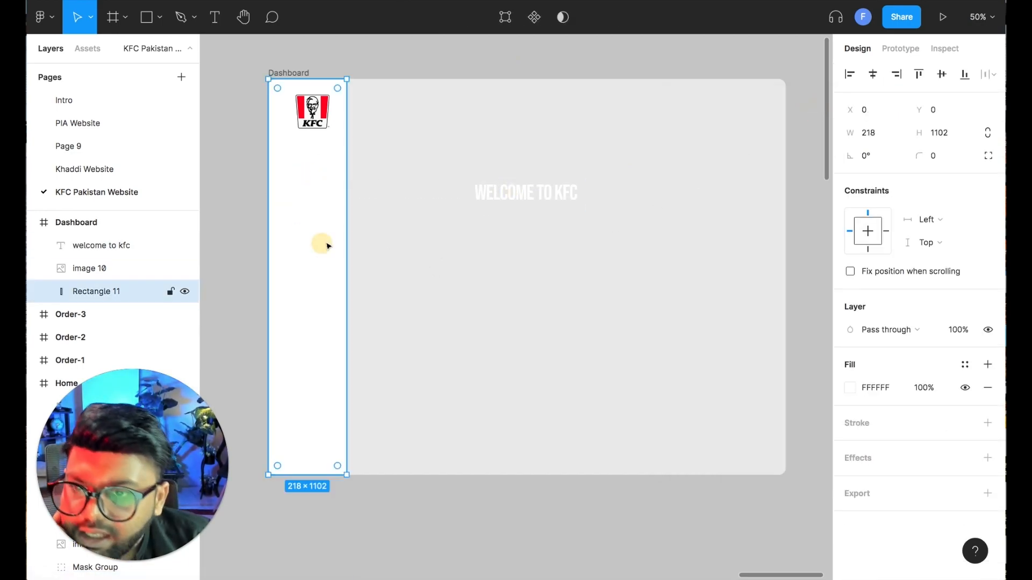
click(322, 122)
drag(320, 122, 318, 122)
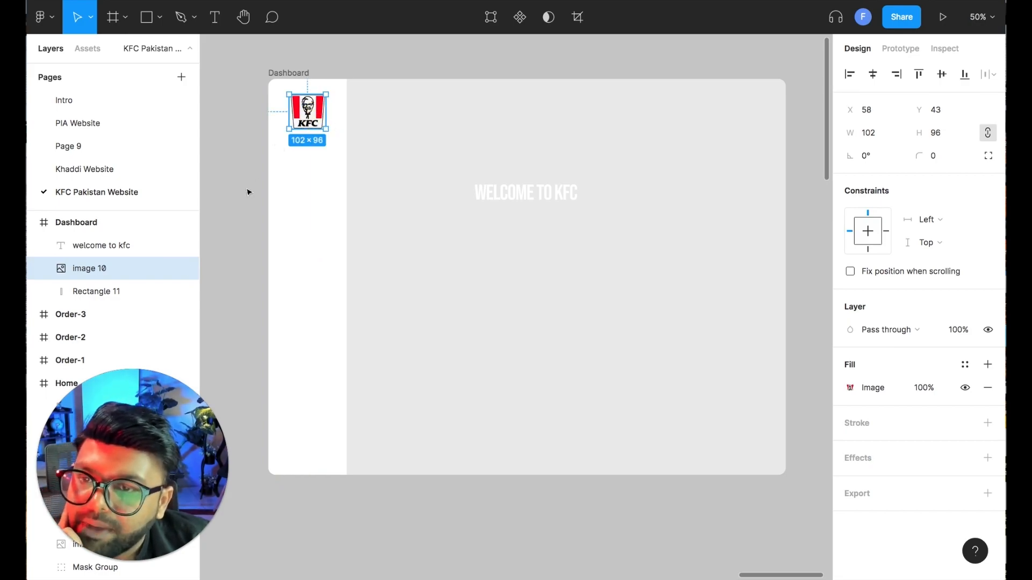
click(248, 192)
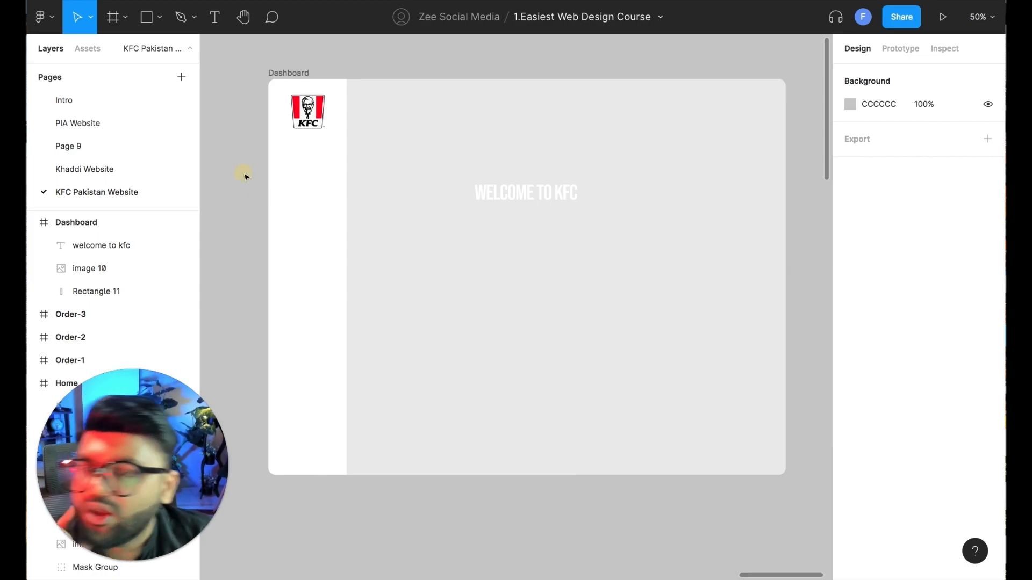
Reshape the white sidebar rectangle into a header bar across the top of the Dashboard frame, about 1466 wide
drag(248, 215, 497, 234)
scroll(497, 235, right, 20)
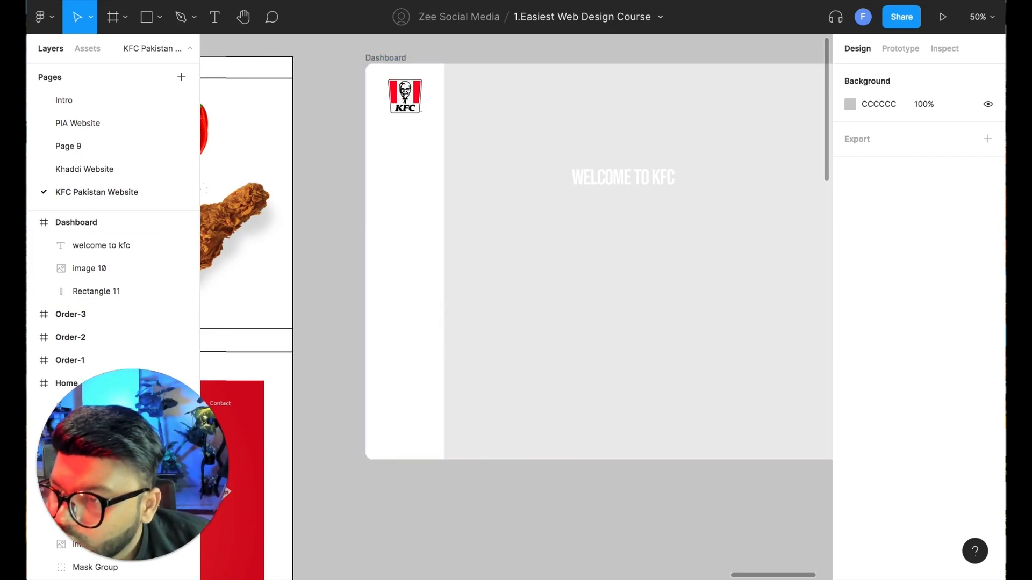
scroll(226, 295, right, 4)
scroll(226, 295, up, 1)
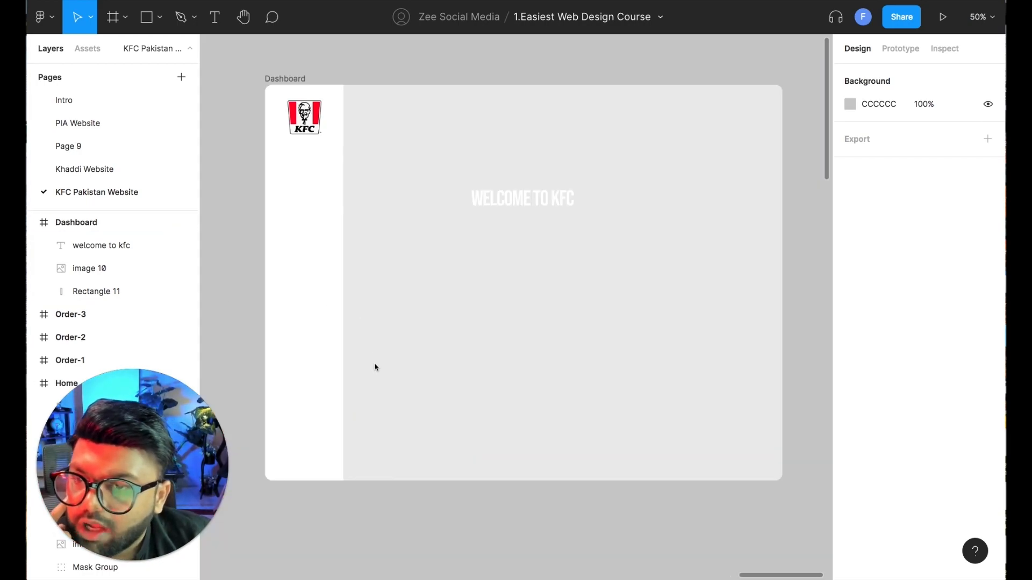
click(384, 220)
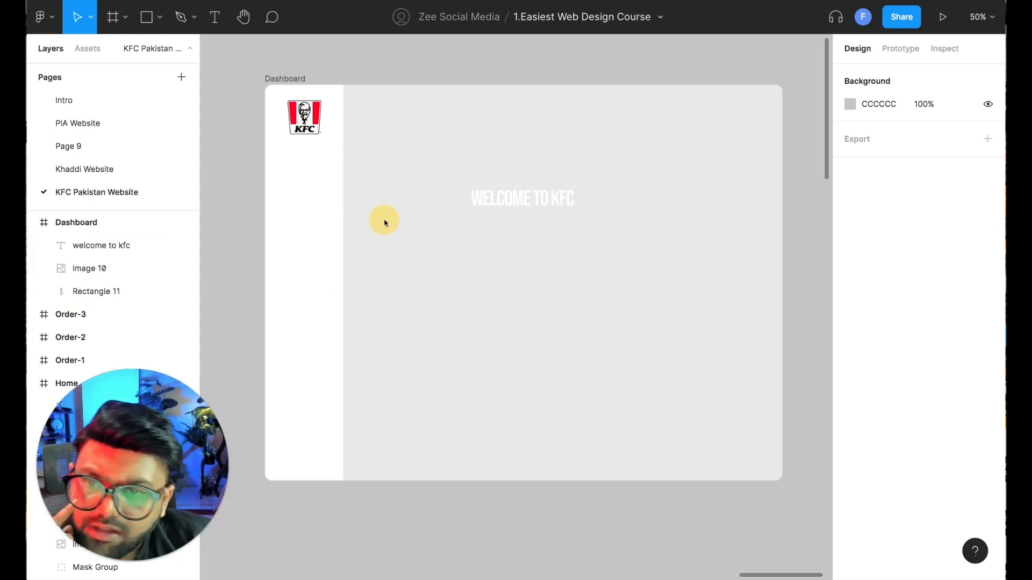
click(332, 341)
drag(332, 478, 331, 146)
click(356, 70)
drag(342, 111, 789, 113)
click(794, 200)
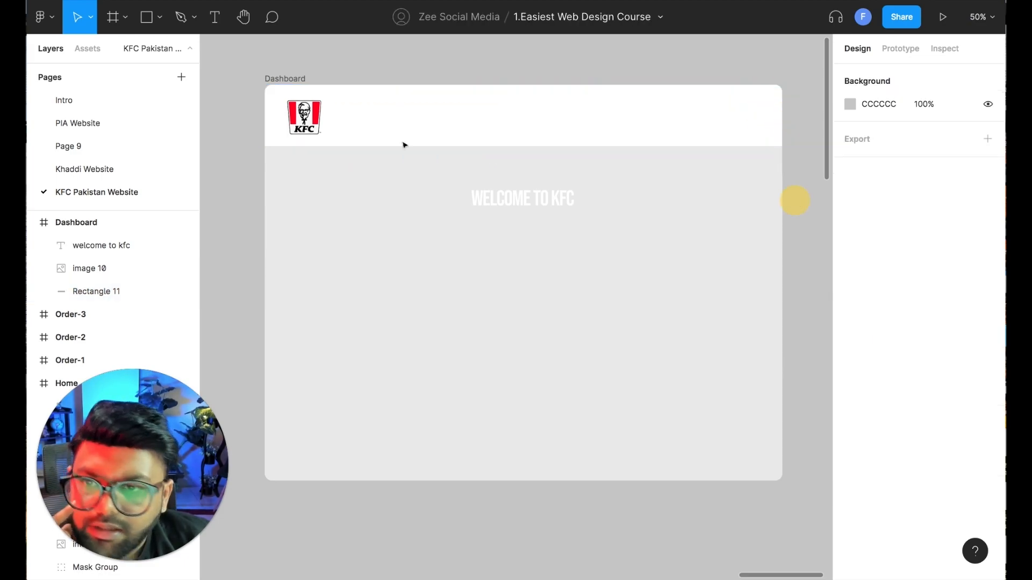
Shrink the KFC logo to about 91 × 86 and reduce the header bar's height to 97
click(320, 129)
drag(324, 138, 311, 121)
click(407, 145)
drag(402, 145, 404, 120)
click(375, 70)
click(301, 115)
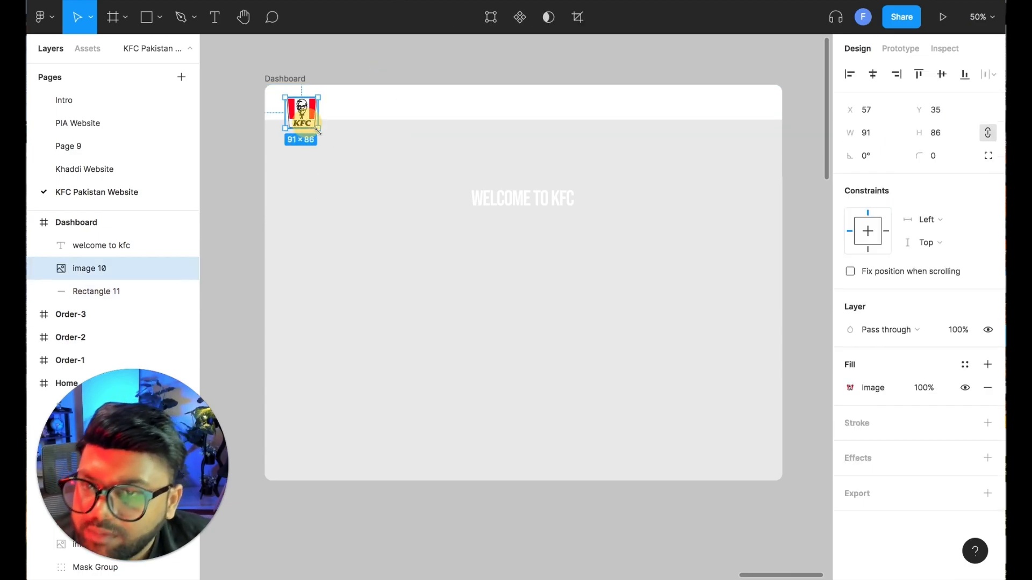
drag(319, 129, 320, 131)
click(346, 53)
Duplicate the header bar as a 174 × 97 white card behind the KFC logo with a corner radius of 20
click(352, 97)
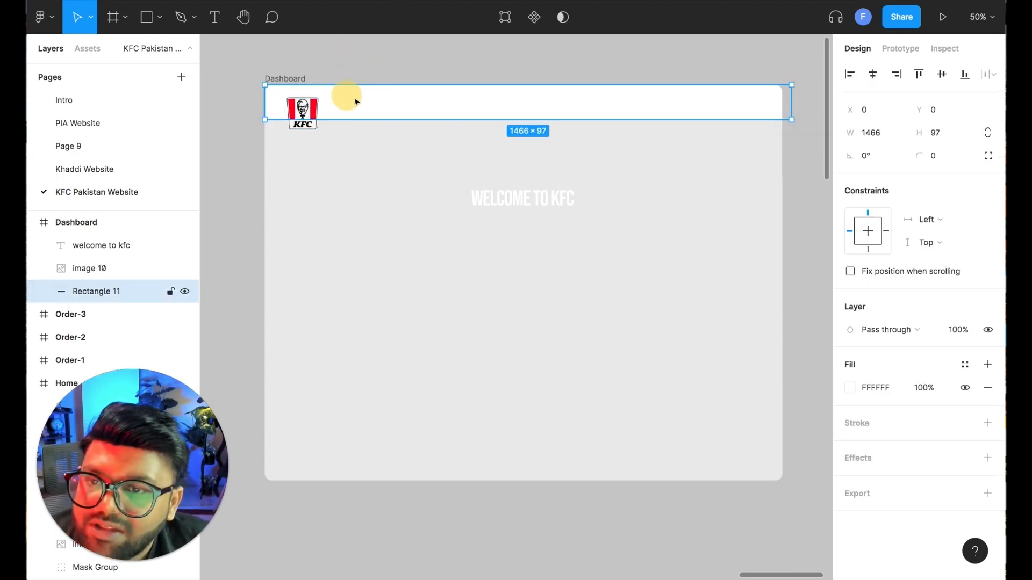
alt+drag(356, 101, 354, 118)
drag(787, 116, 294, 126)
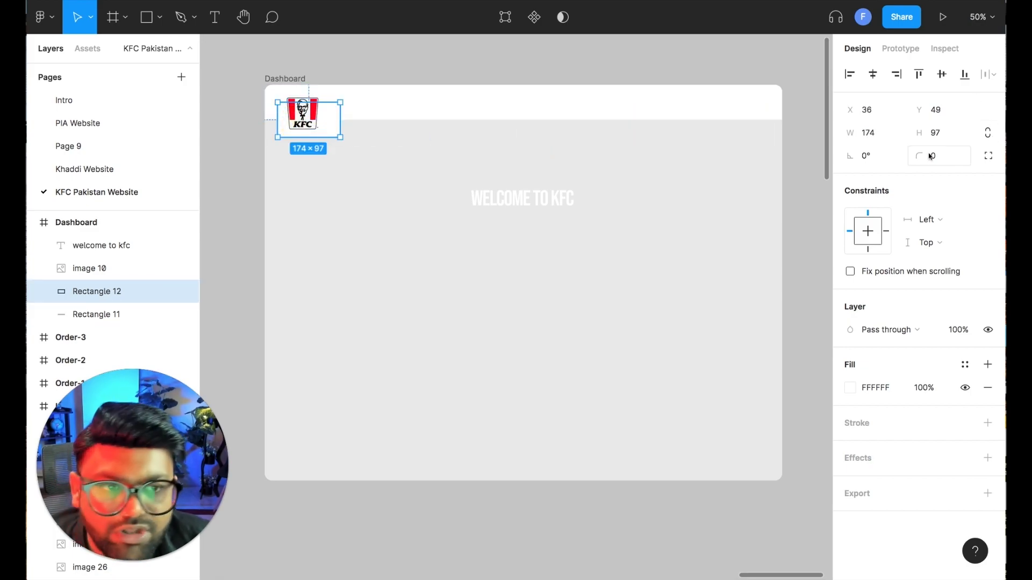
click(931, 157)
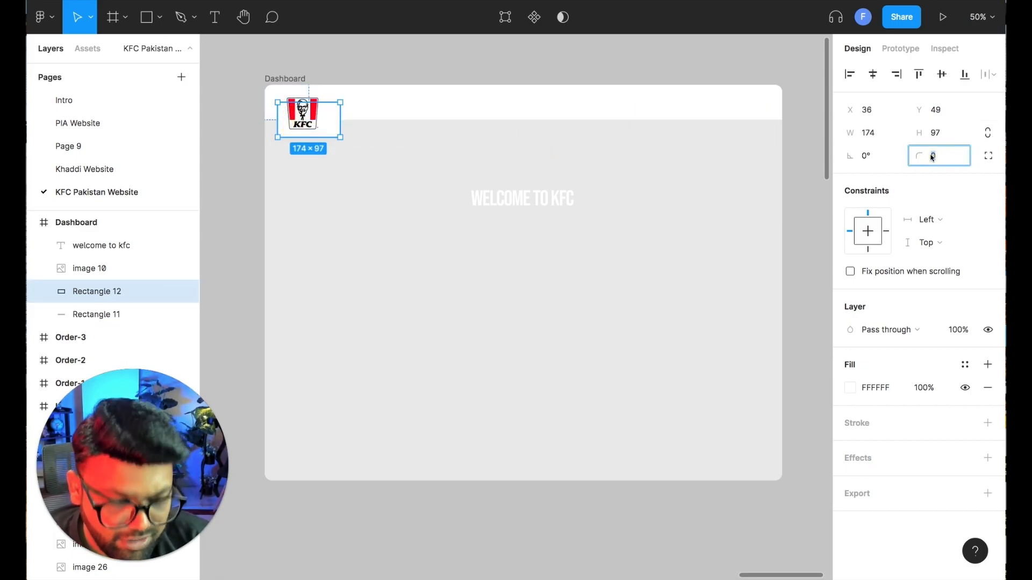
text(20)
key(Return)
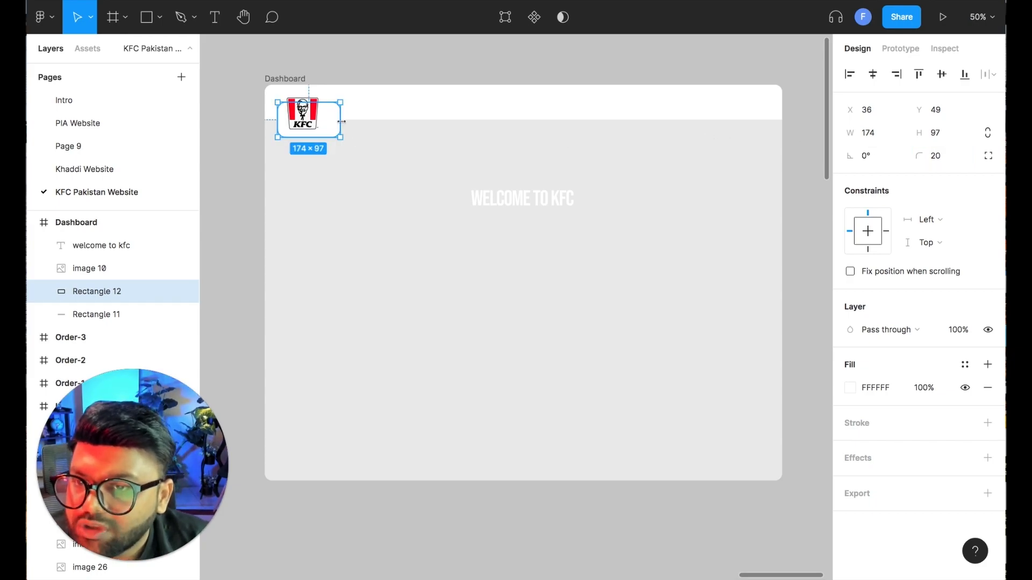
Resize the logo card to 142 × 112 and nudge it to X 34, Y 39 around the KFC logo
click(362, 64)
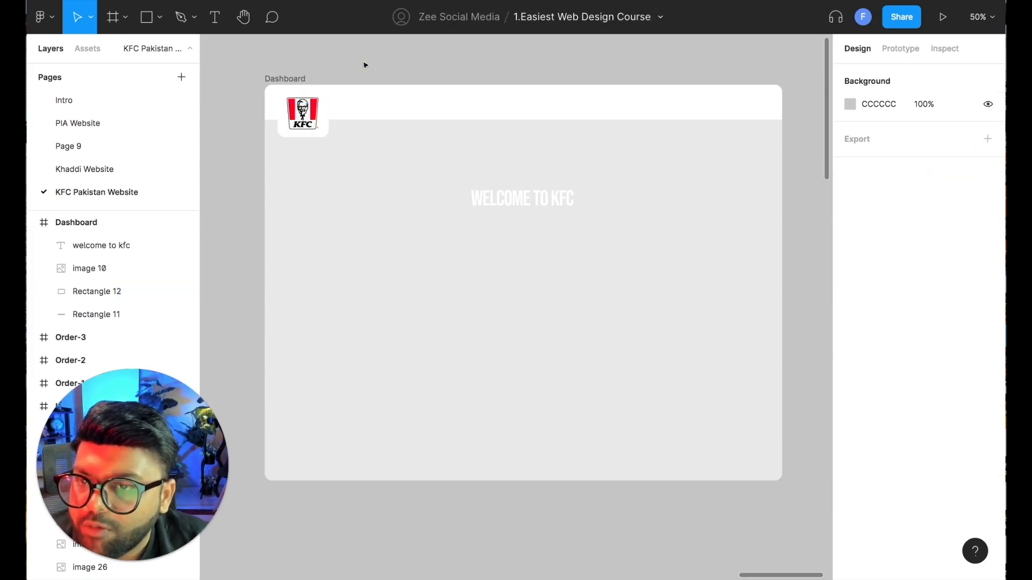
click(322, 126)
drag(314, 138, 313, 143)
click(346, 51)
click(326, 126)
key(Up)
key(Up)
key(Up)
key(Up)
key(Left)
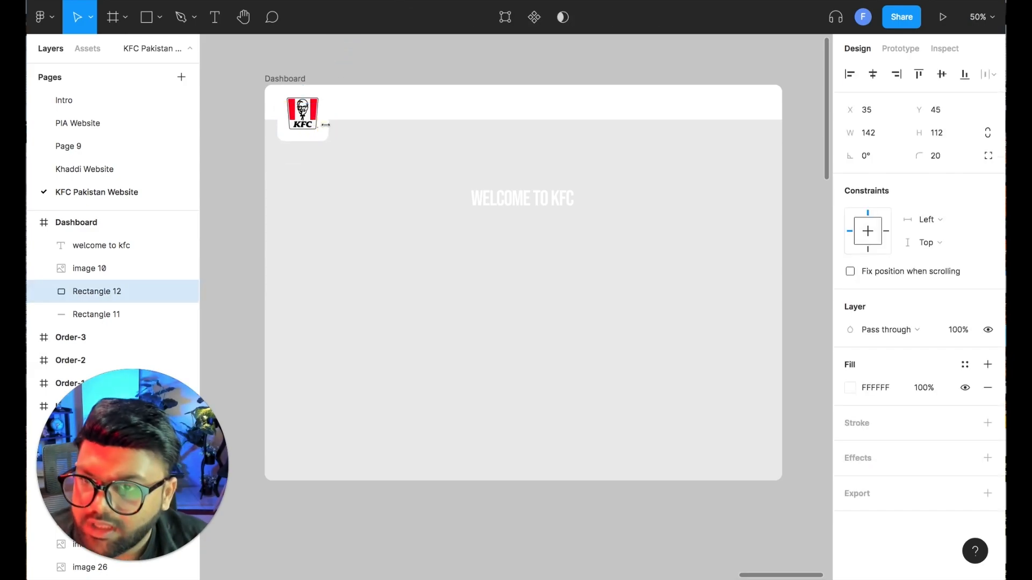
key(Up)
key(Up)
key(Up)
key(Up)
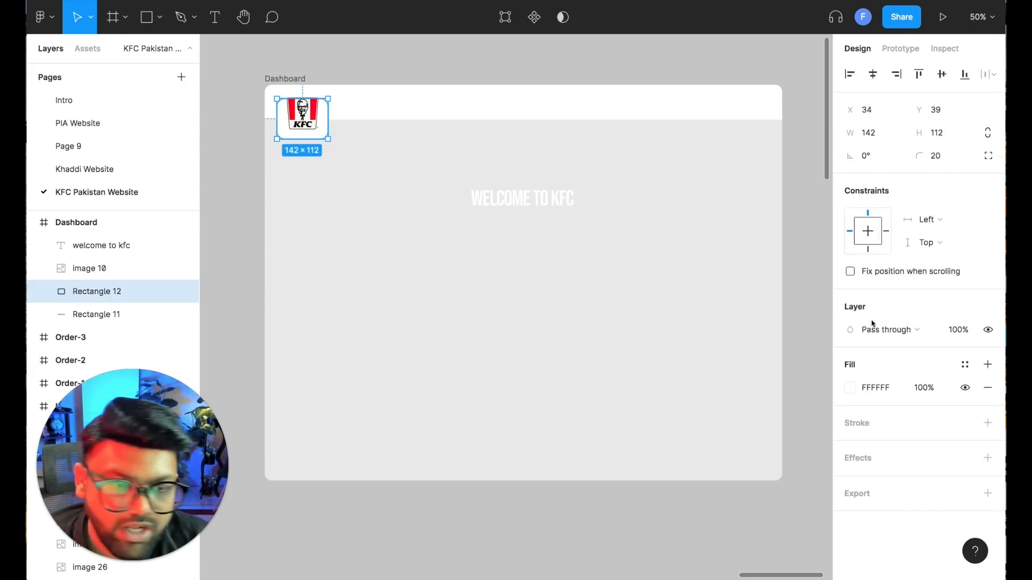
Add a black drop shadow to the logo card with Y 13, blur 29 and 10% opacity, and place the card beneath the header bar layer
click(987, 458)
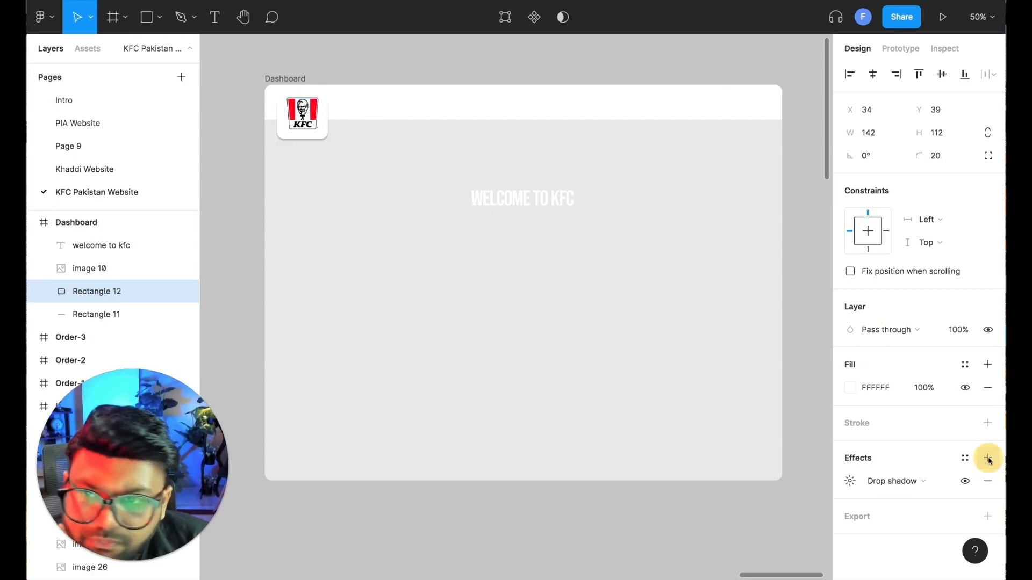
click(849, 481)
drag(684, 527, 821, 507)
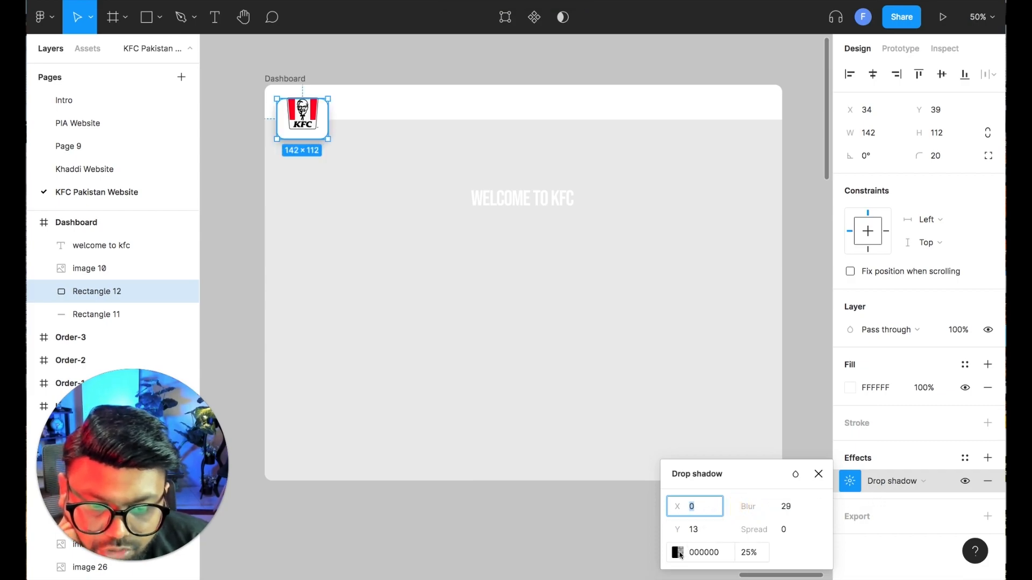
click(678, 553)
drag(539, 433, 544, 432)
drag(104, 292, 102, 320)
click(250, 199)
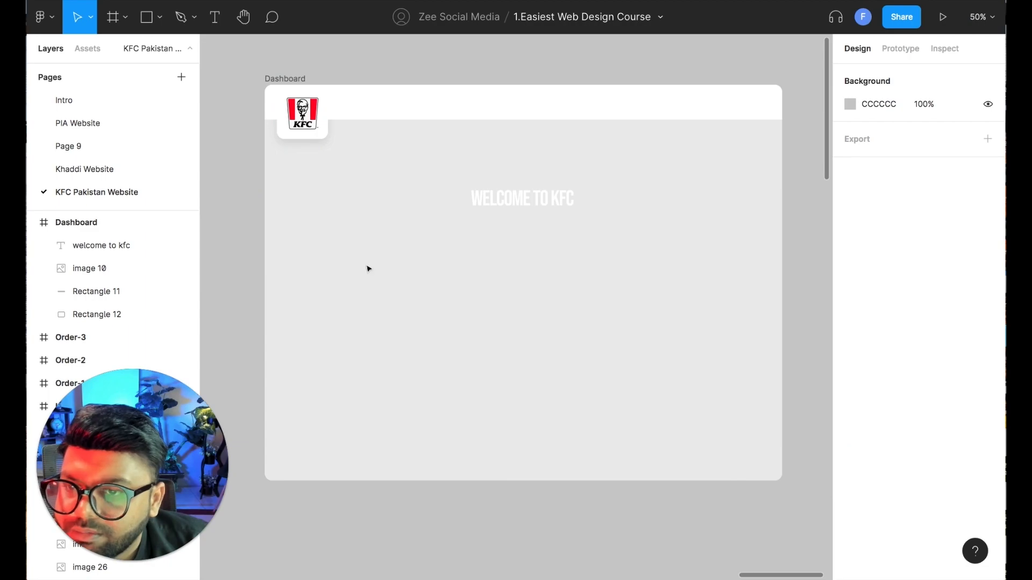
Lower the opacity of the logo card's drop shadow to 4%
click(324, 130)
click(853, 482)
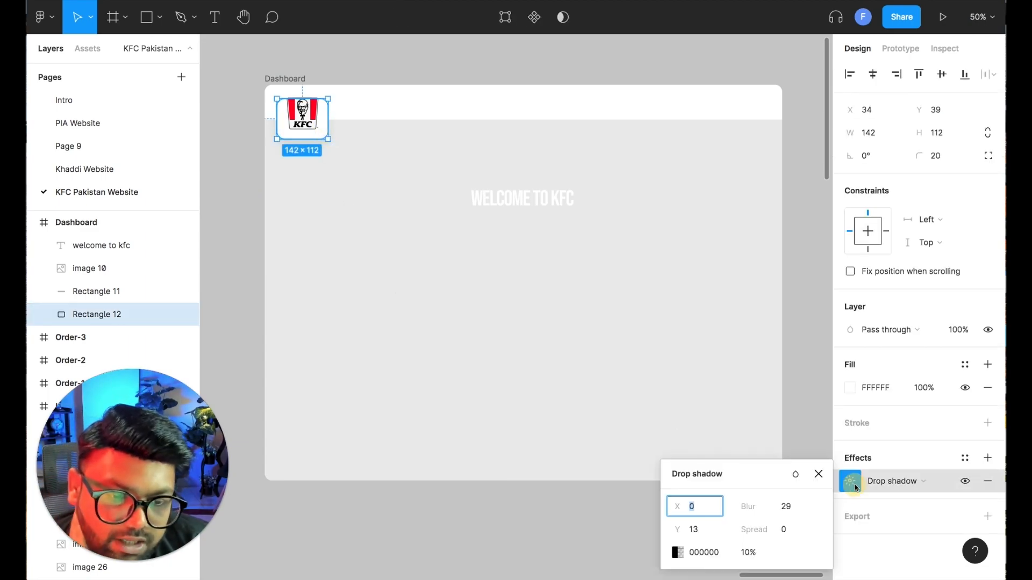
click(681, 557)
drag(537, 430, 538, 433)
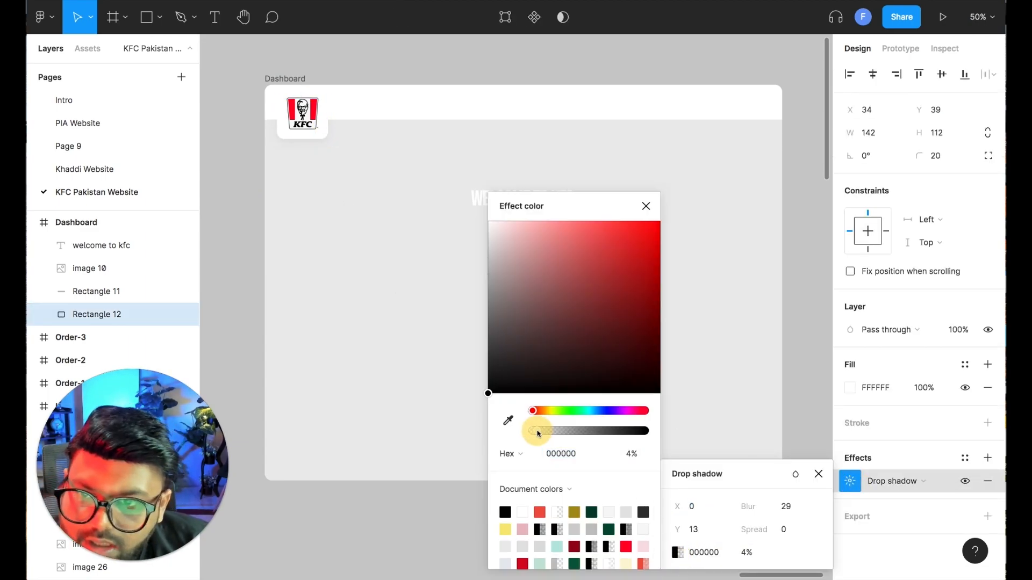
click(249, 267)
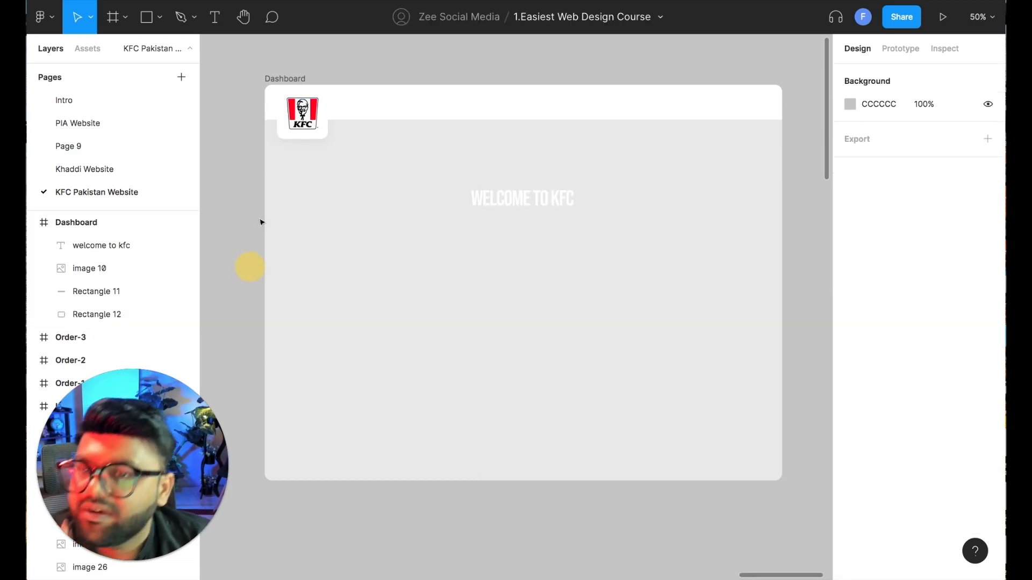
Move the KFC logo and its white card together slightly rightward, away from the Dashboard frame's left edge
click(306, 118)
click(236, 132)
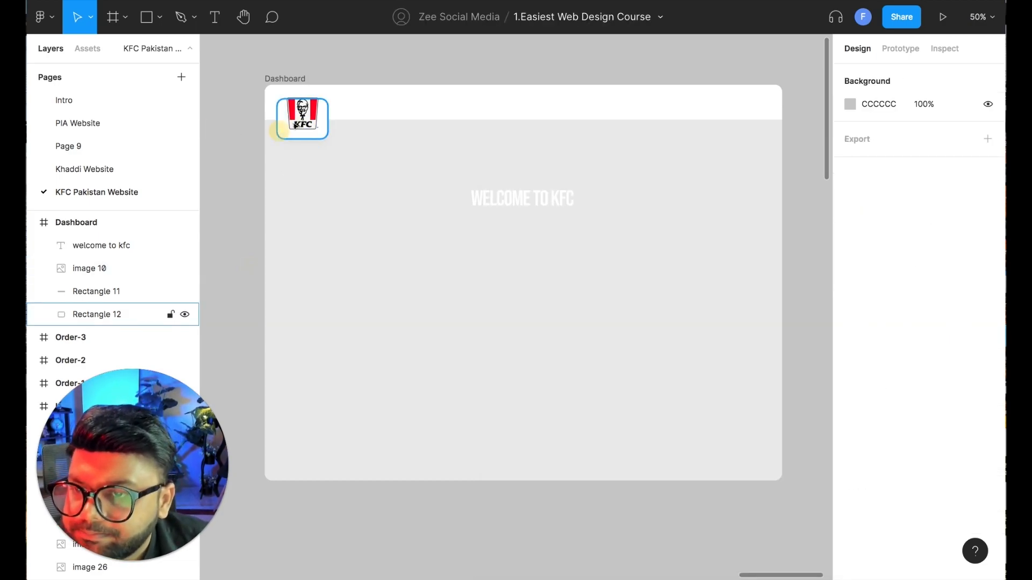
click(283, 132)
shift+click(309, 117)
drag(310, 117, 322, 117)
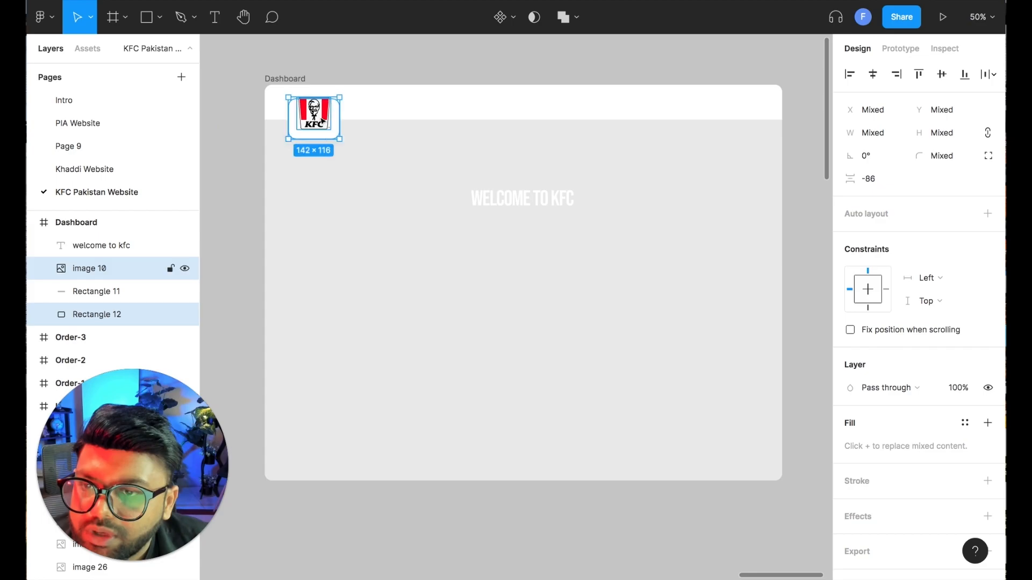
click(223, 92)
Draw matching grey spacer rectangles at the left and right edges of the Dashboard frame to mark the side margins
click(160, 17)
click(153, 51)
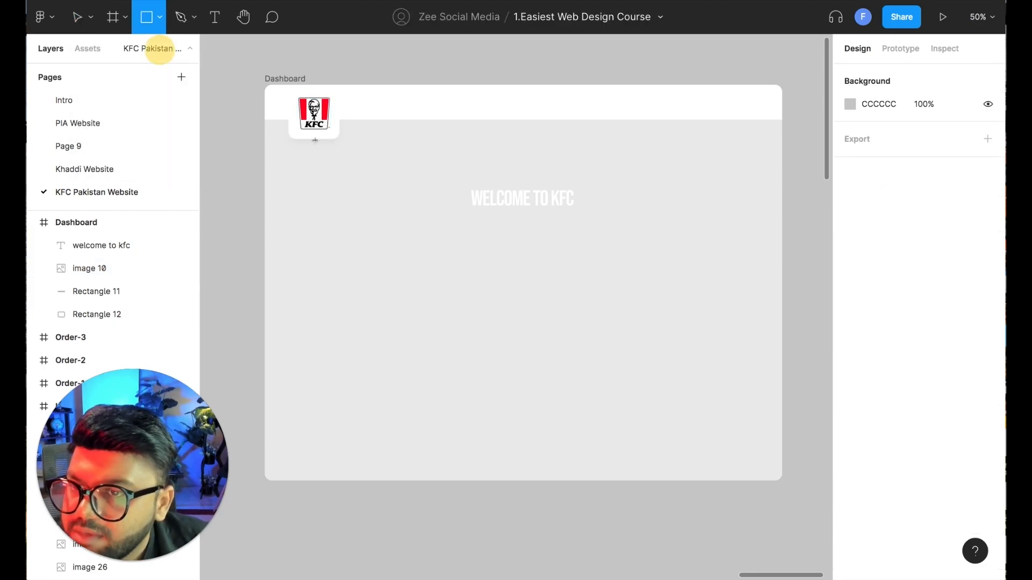
mouse_move(264, 118)
mouse_down()
mouse_move(289, 130)
mouse_move(783, 152)
mouse_move(772, 147)
mouse_up()
Show the rulers and place vertical guides along the inner edges of both spacer rectangles
key(shift+r)
drag(210, 132, 288, 138)
drag(209, 175, 757, 178)
key(Escape)
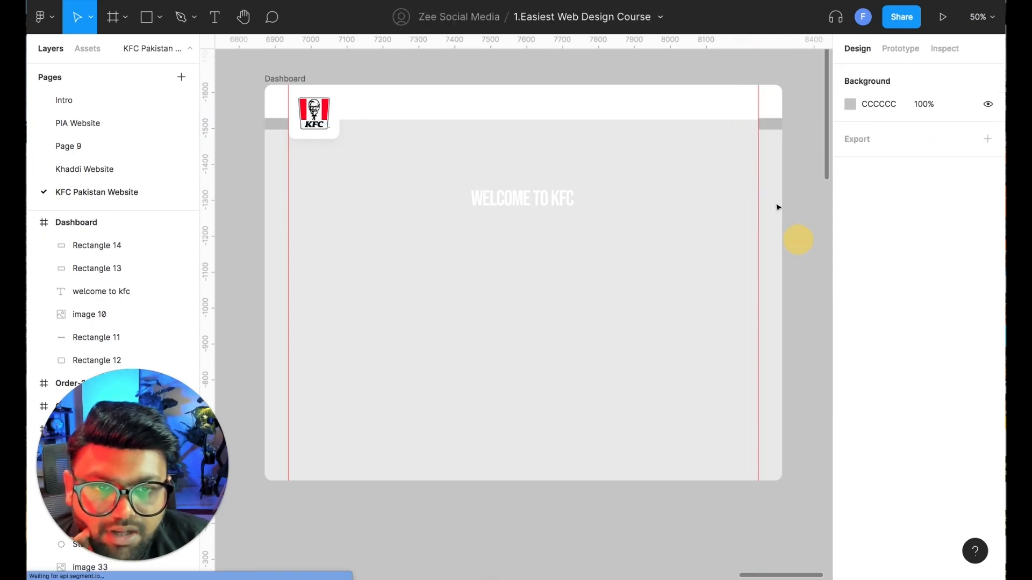
Delete both grey spacer rectangles from the Dashboard frame, keeping the guides
click(772, 124)
key(Delete)
click(301, 129)
key(Delete)
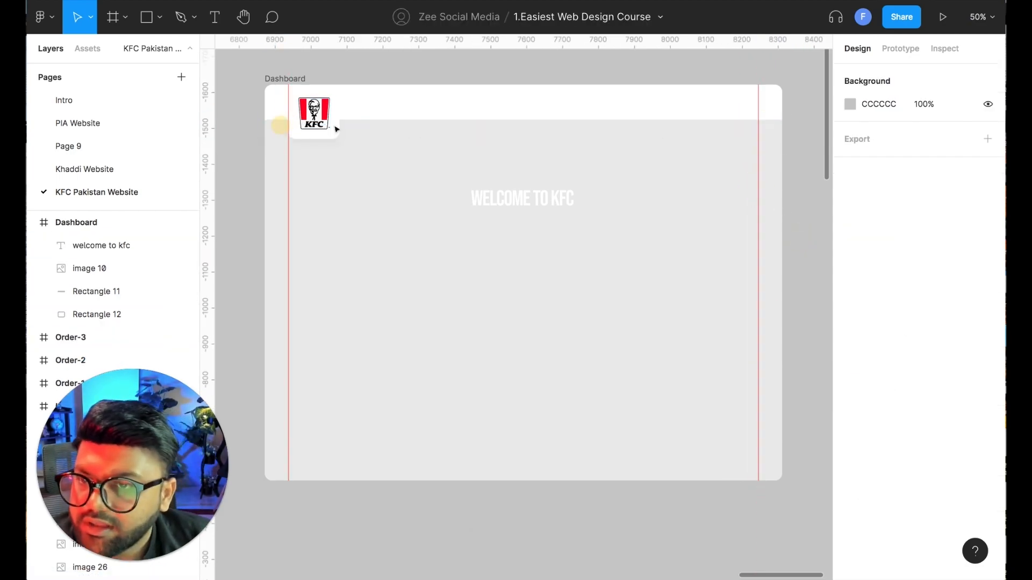
Move the "welcome to kfc" text into the white header beside the logo and set its fill to 0E0E0E
click(572, 200)
drag(500, 202, 375, 106)
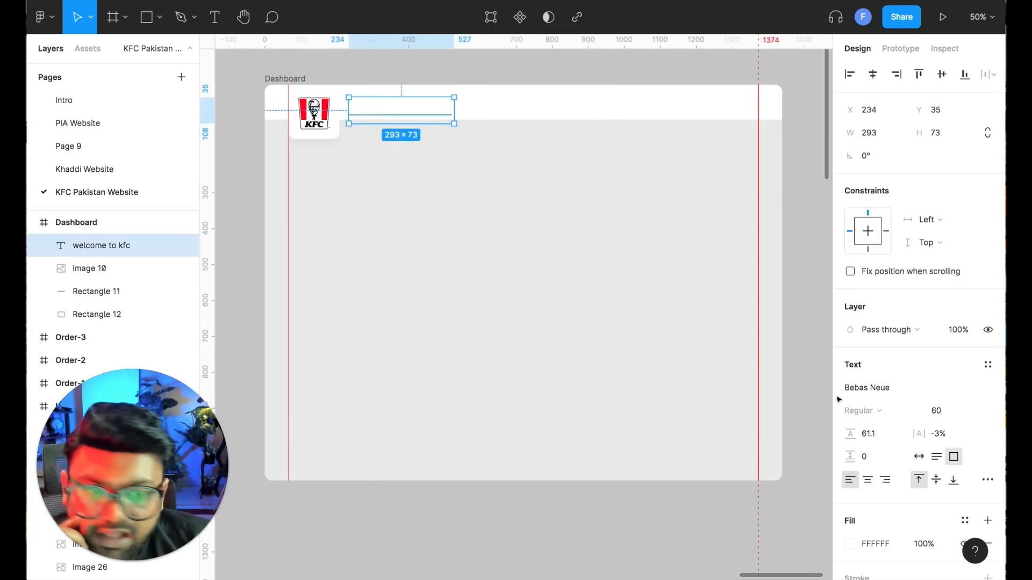
click(850, 544)
drag(731, 365, 524, 385)
double_click(430, 113)
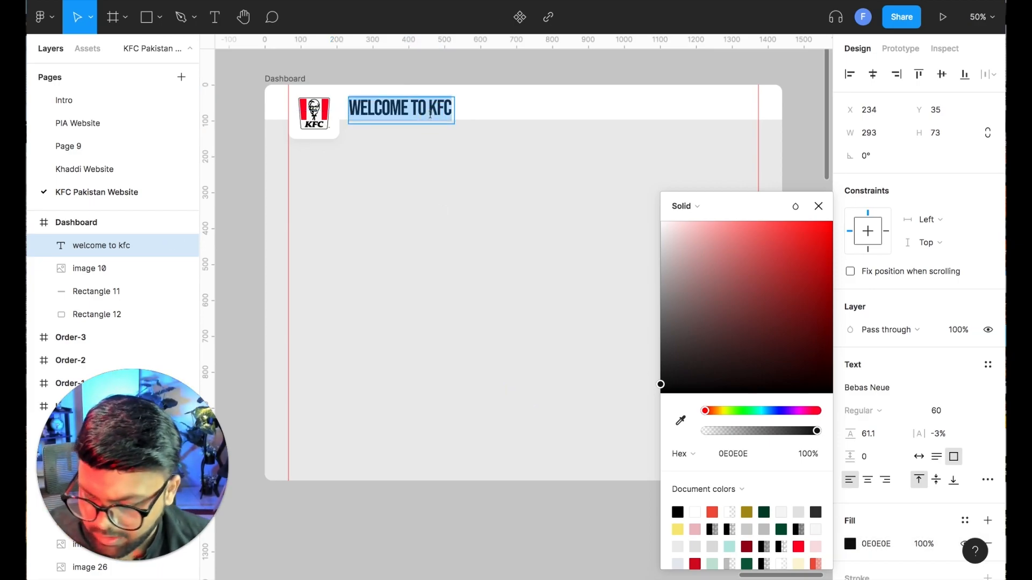
text(Order o)
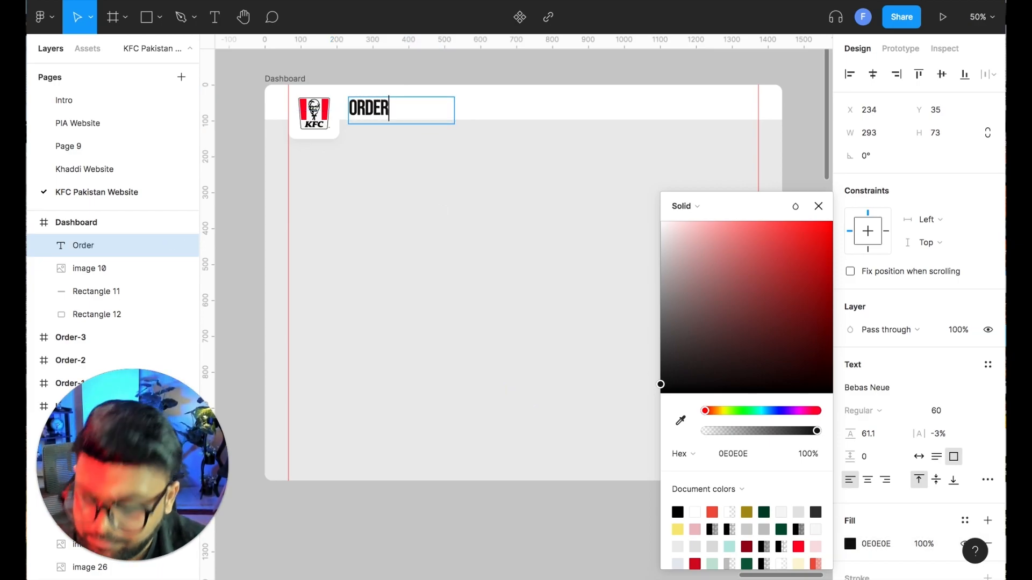
text(n)
key(BackSpace)
key(BackSpace)
key(BackSpace)
key(BackSpace)
key(BackSpace)
key(BackSpace)
key(BackSpace)
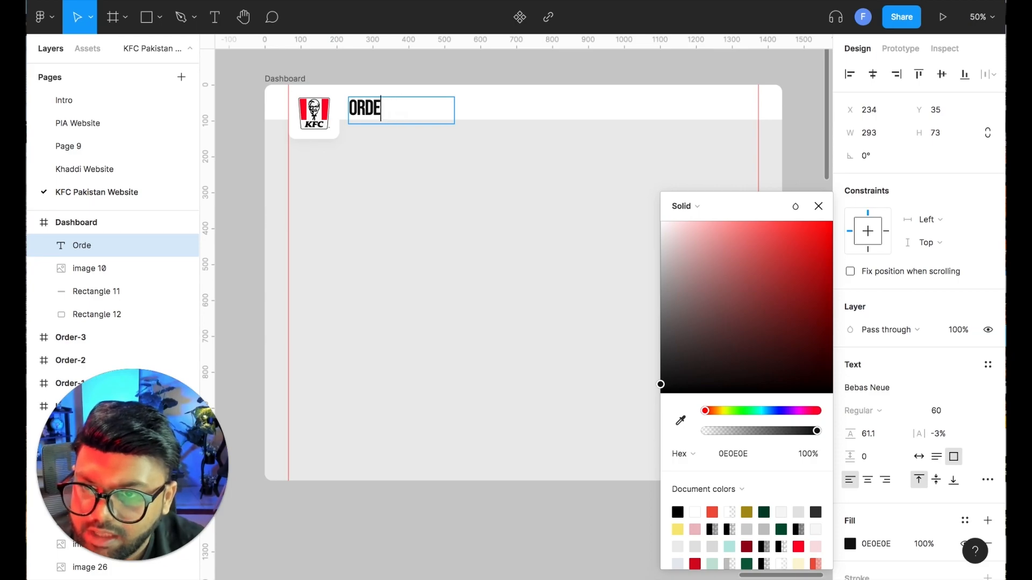
Replace the heading with "welcome to kfc online ordering" and widen its text box to about 740 so it fits one line
text(welcome to k)
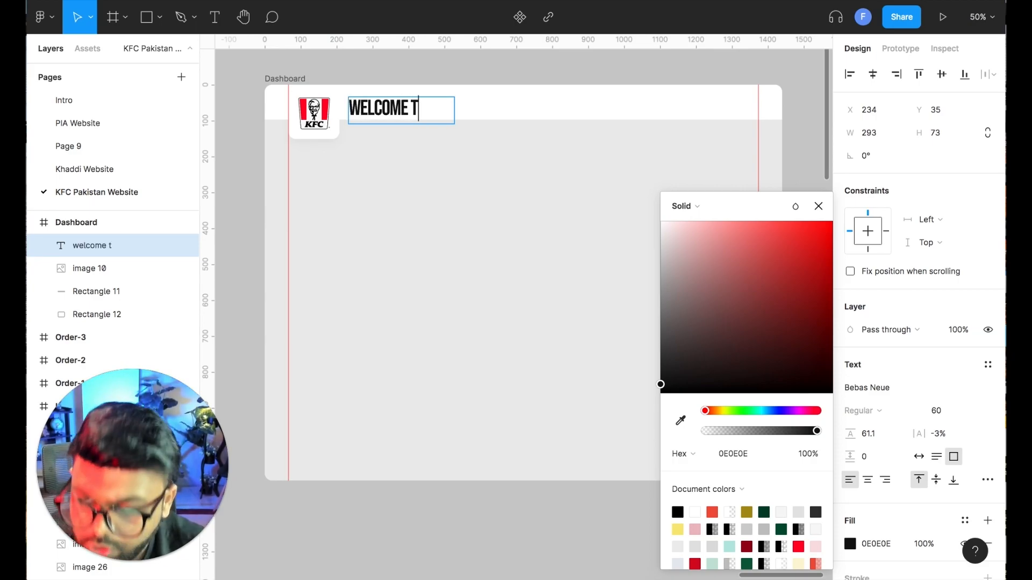
text(fc onlin)
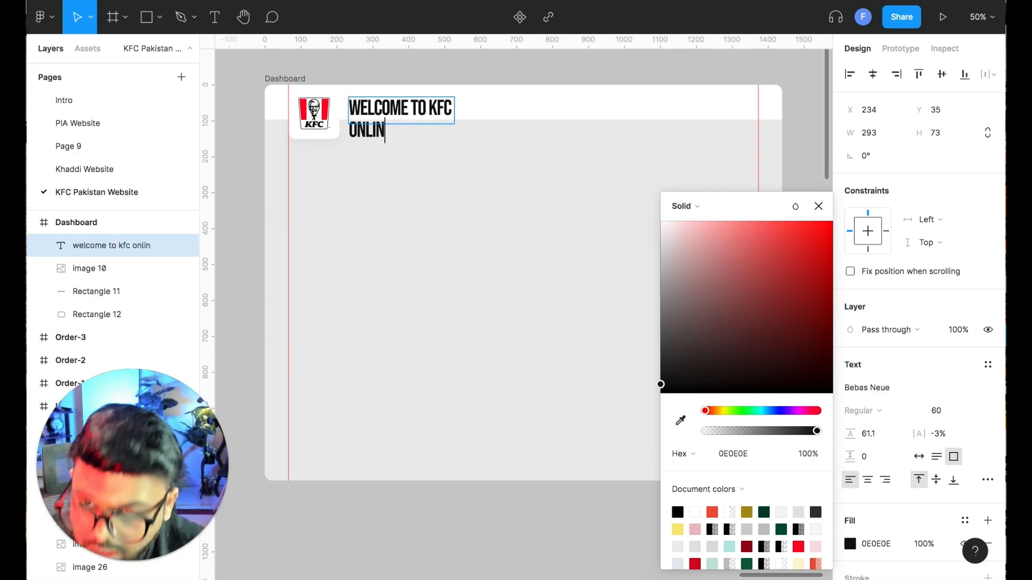
text(e ordering)
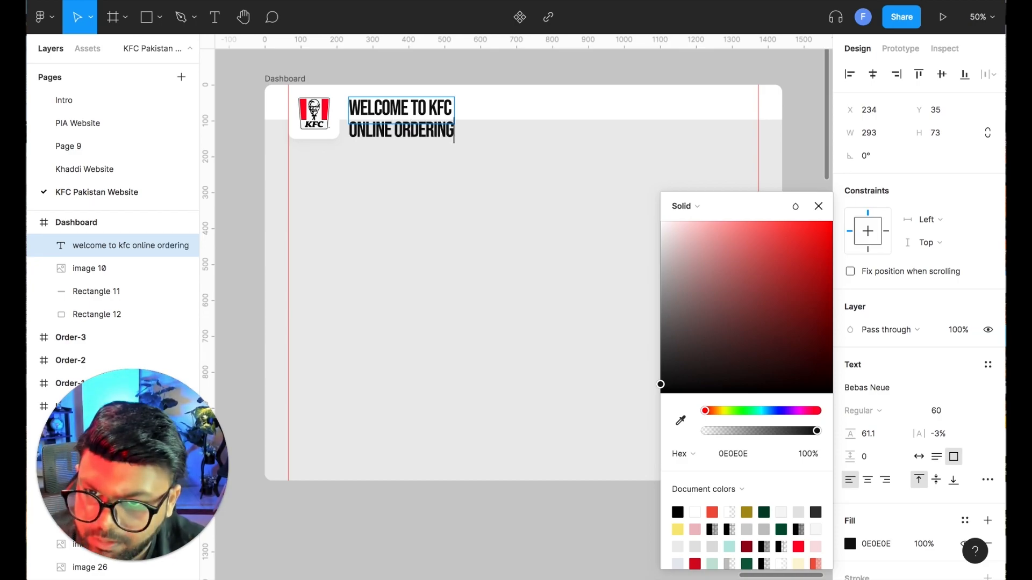
click(478, 252)
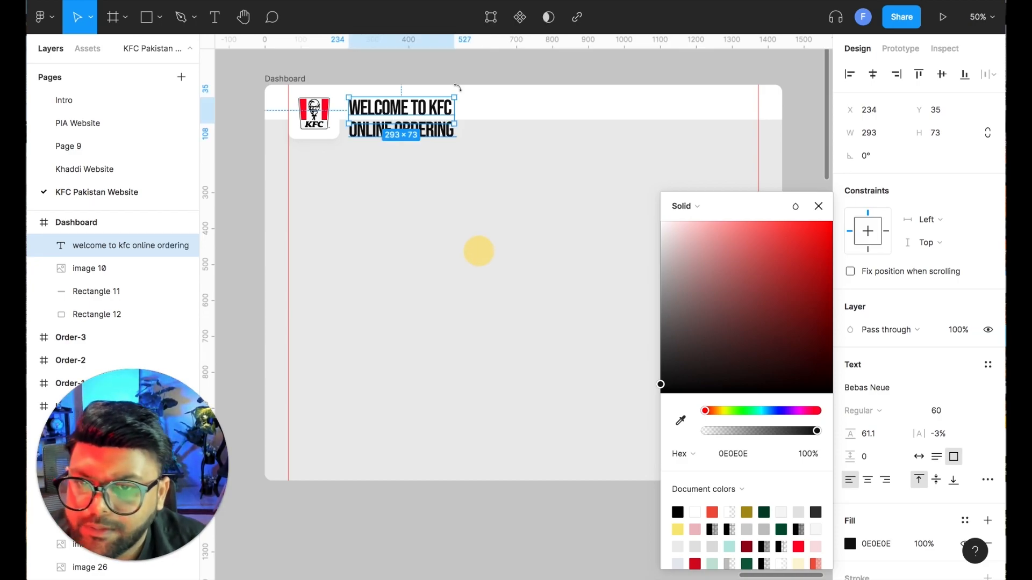
drag(454, 116, 616, 111)
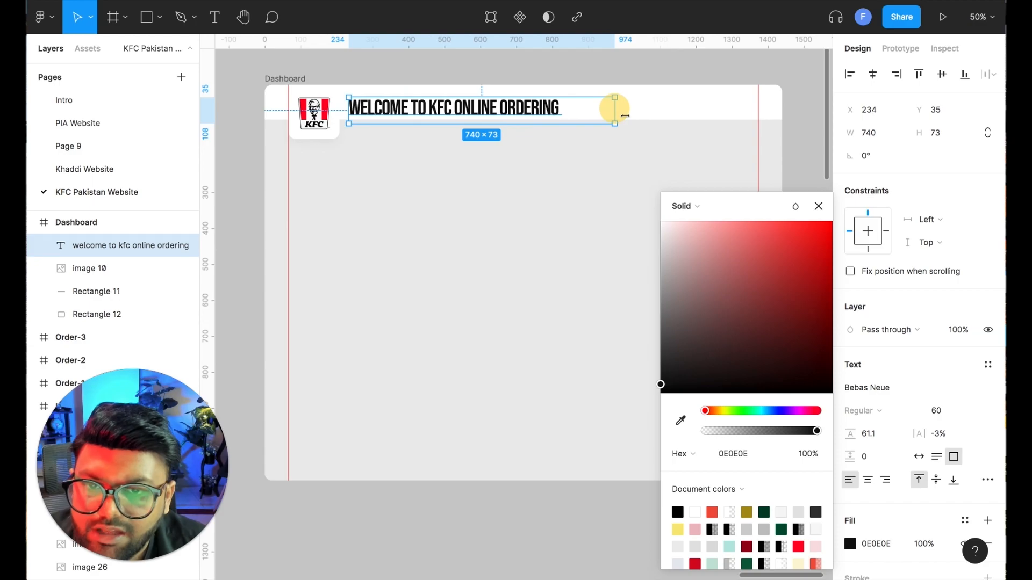
Set the header heading's font size to 30 and nudge it slightly upward within the white bar
click(939, 412)
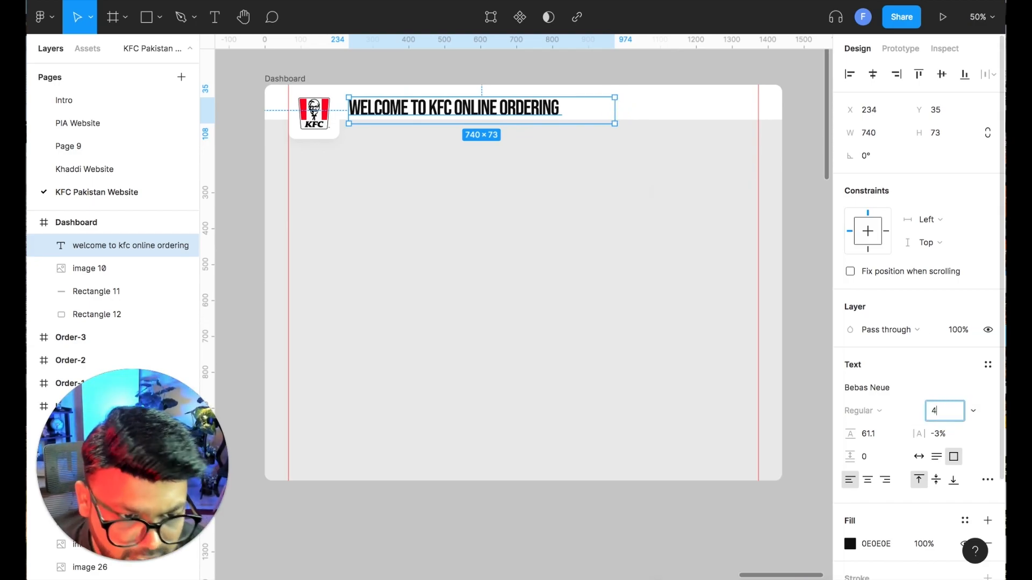
key(Return)
click(943, 416)
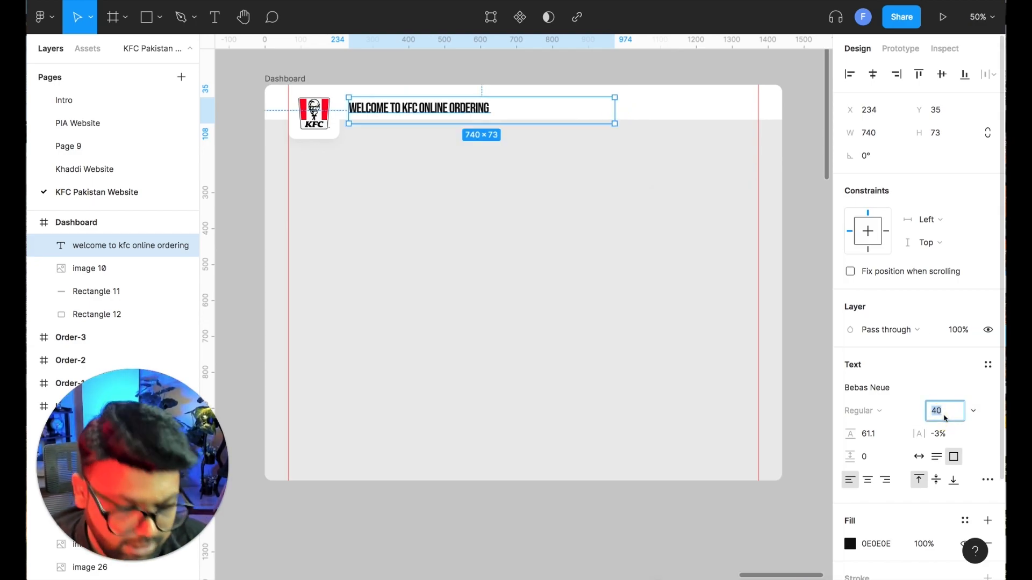
key(Return)
key(Up)
key(Up)
key(Up)
key(Up)
key(Up)
key(Up)
key(Up)
key(Up)
key(Up)
key(Up)
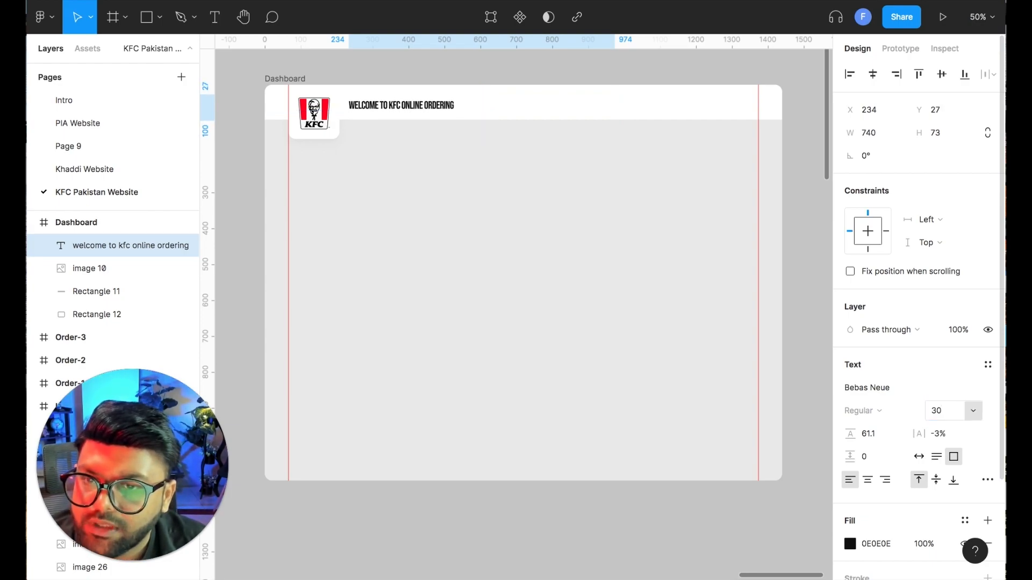
click(564, 276)
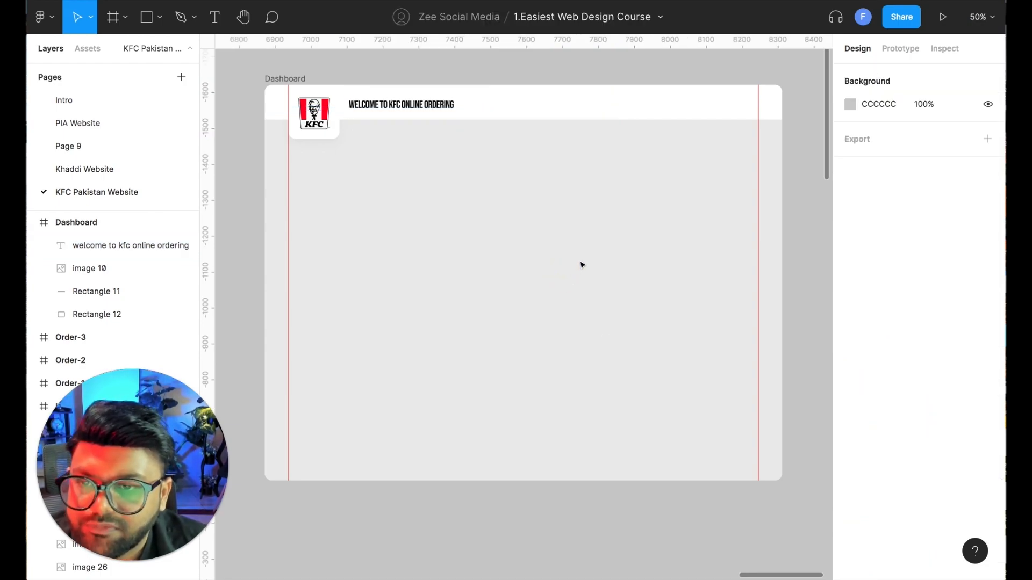
Try a soft drop shadow on the white header bar, with lowered opacity and increased blur
click(507, 109)
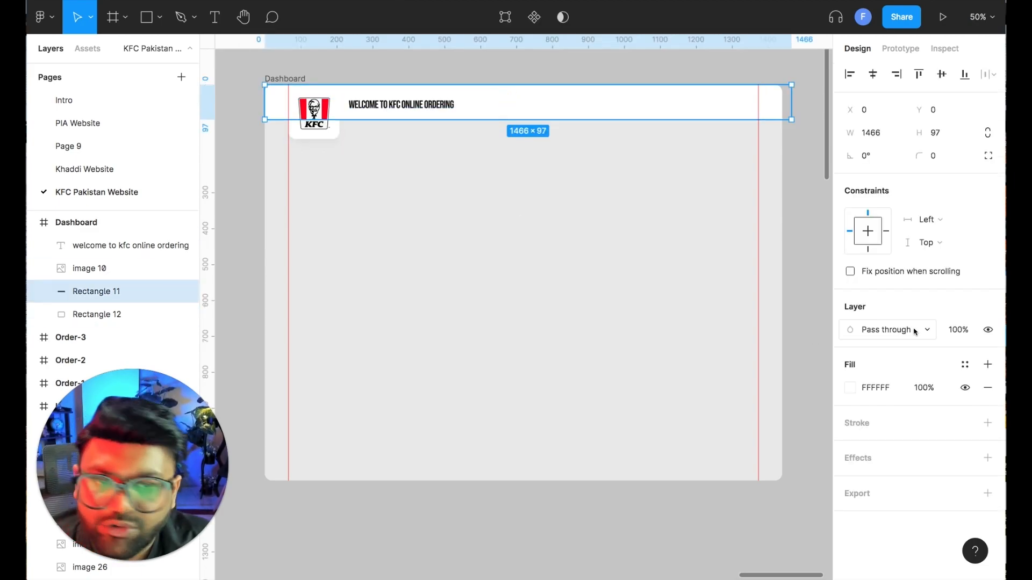
click(988, 458)
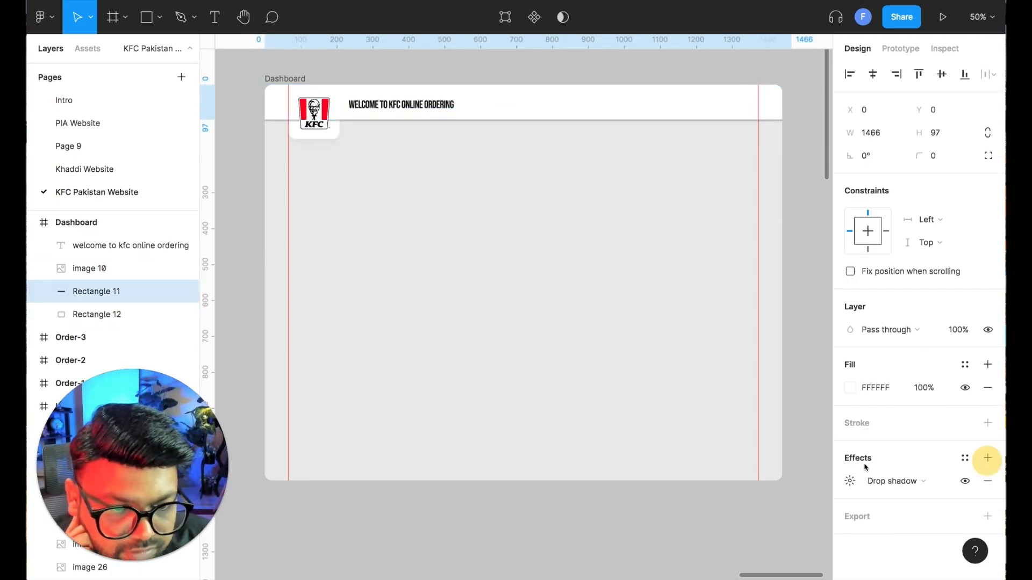
click(849, 481)
click(677, 552)
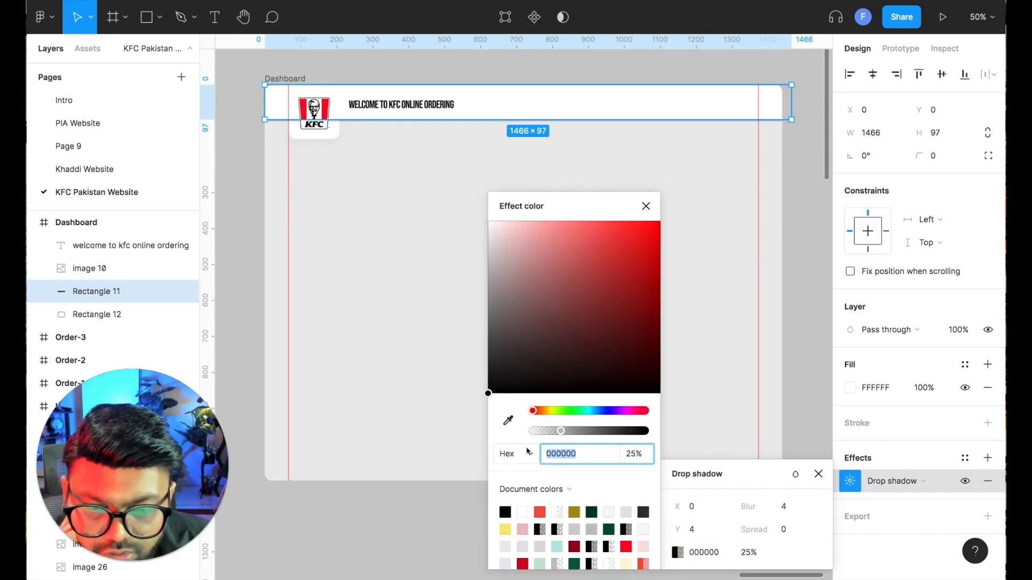
click(538, 432)
click(759, 506)
text(10)
mouse_move(680, 531)
mouse_down()
mouse_move(728, 530)
mouse_move(693, 530)
mouse_up()
drag(747, 507, 672, 473)
click(709, 357)
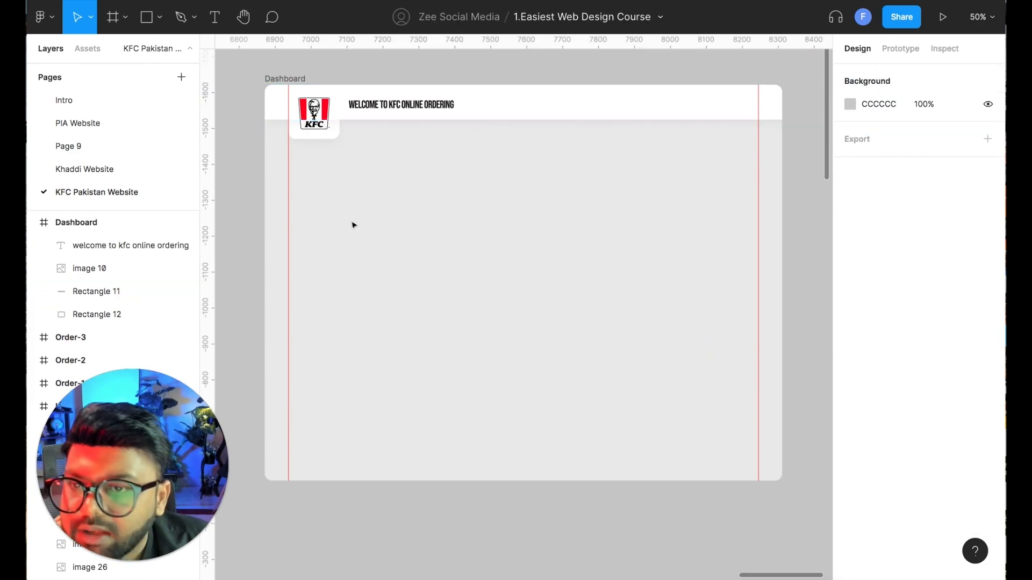
Remove the drop shadow from the white header bar
scroll(376, 267, up, 1)
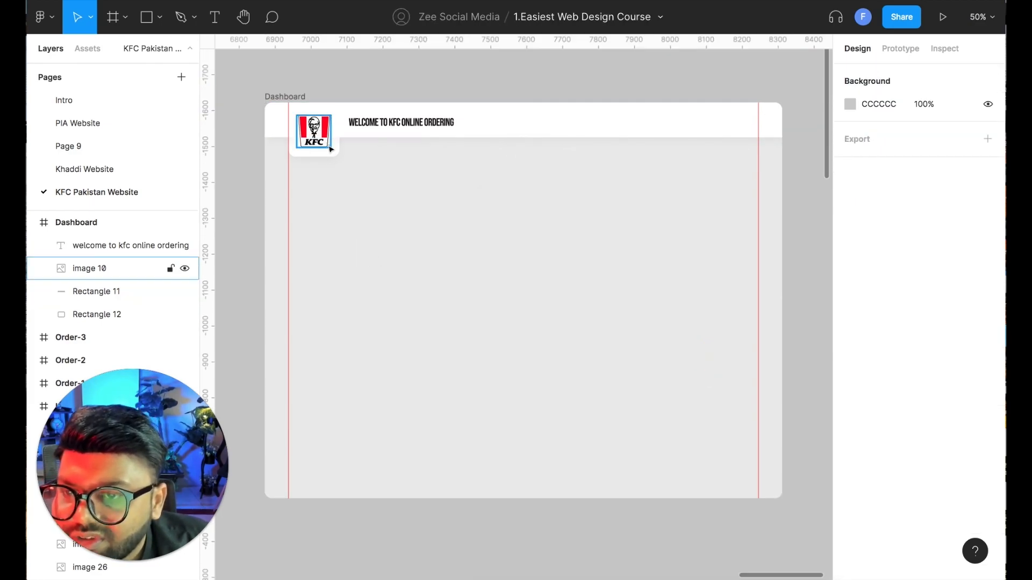
click(585, 122)
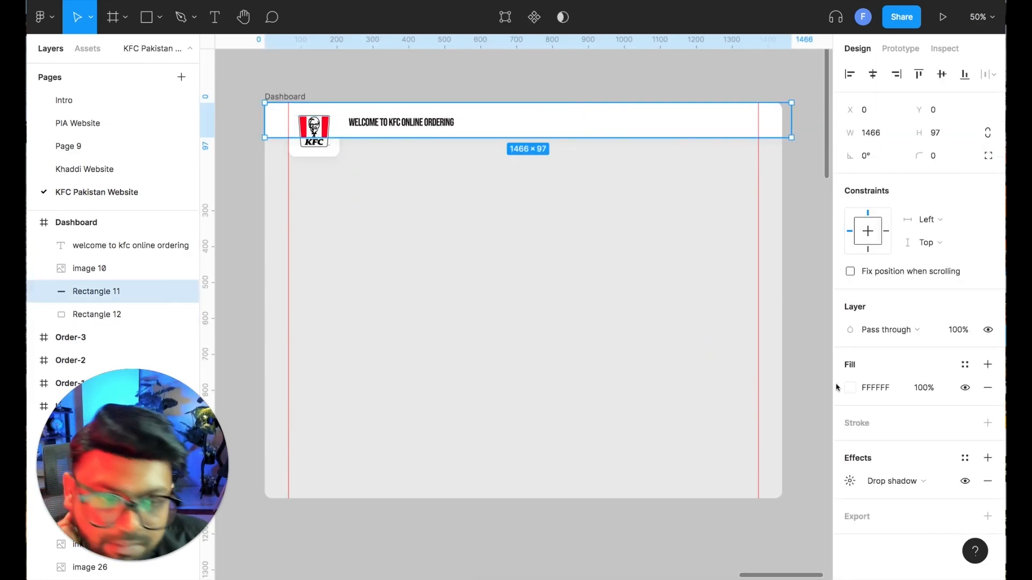
click(988, 481)
click(496, 265)
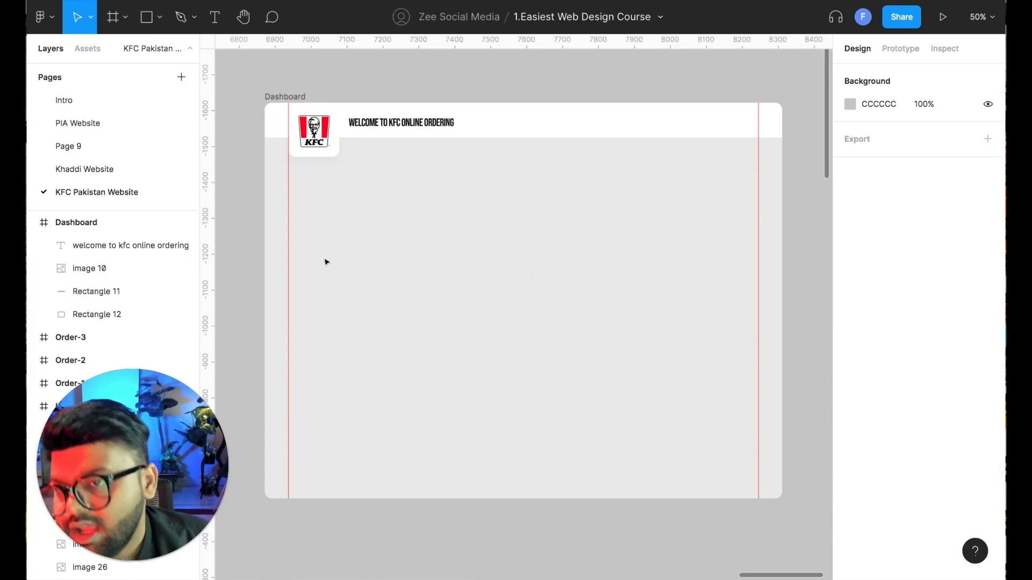
click(395, 123)
click(423, 237)
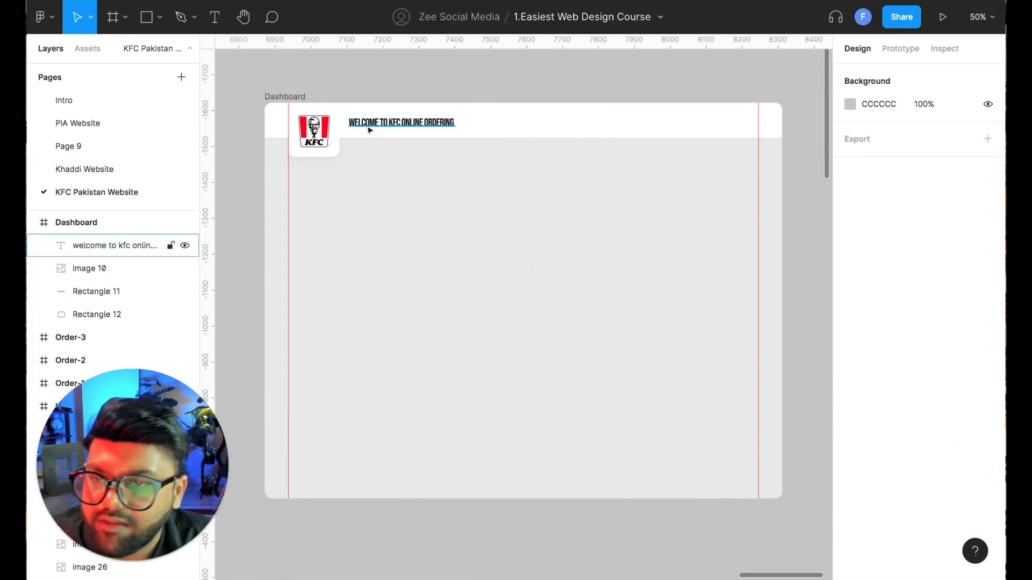
click(412, 125)
click(484, 276)
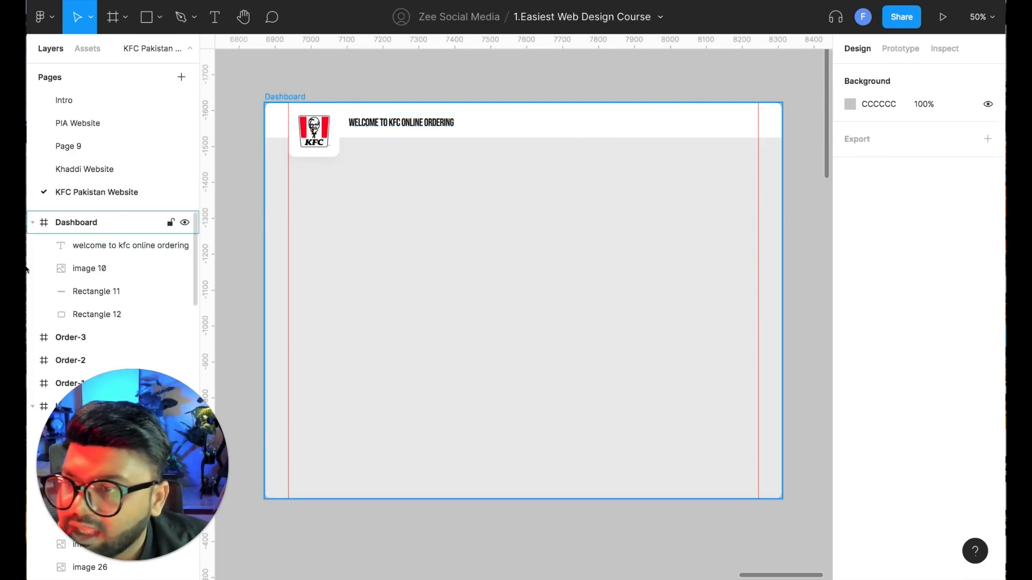
scroll(521, 300, up, 5)
scroll(430, 231, down, 6)
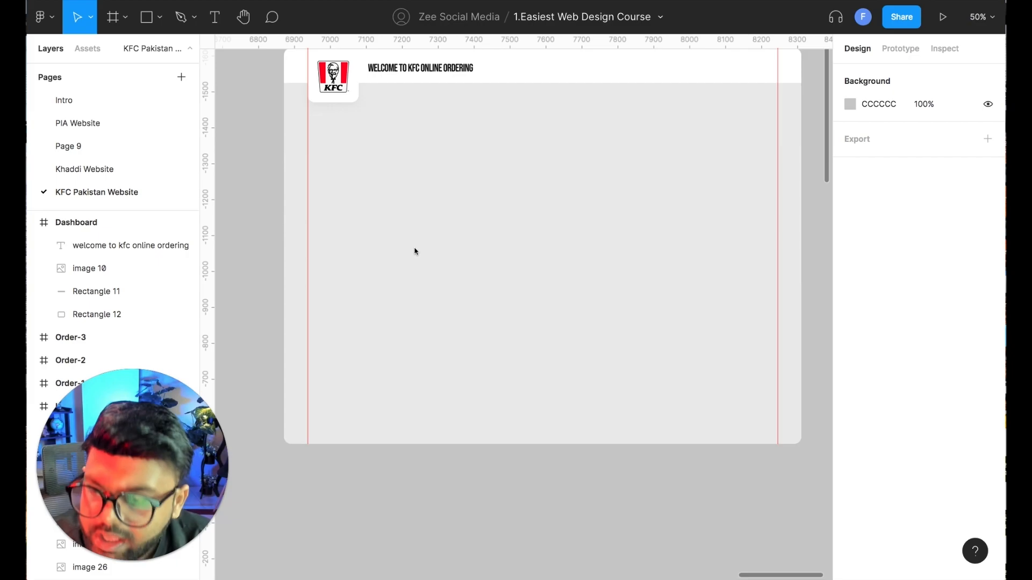
Paste the copied Iconly Bold icon set and place it on the canvas just above the Dashboard frame
scroll(415, 244, up, 4)
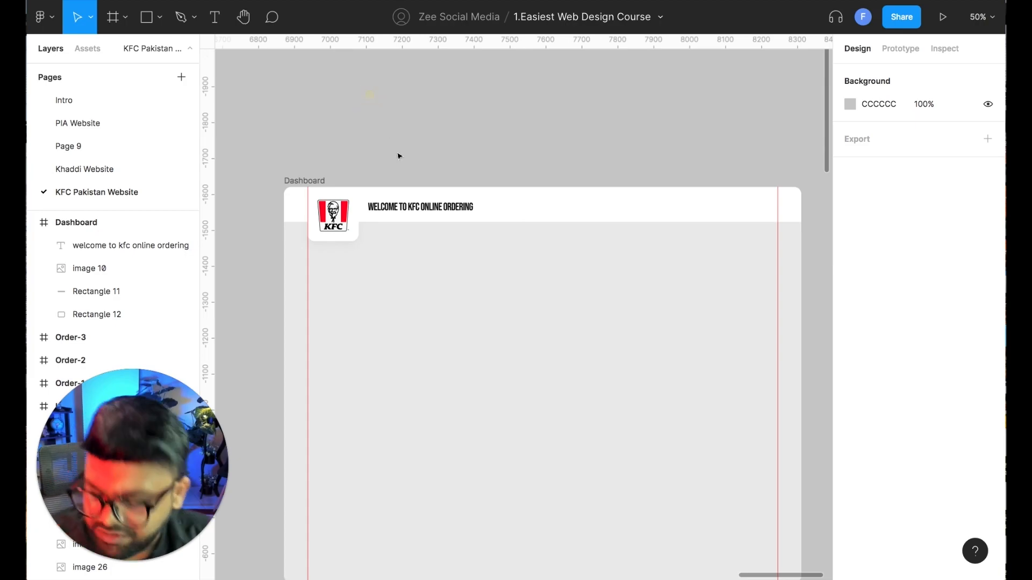
scroll(401, 158, up, 3)
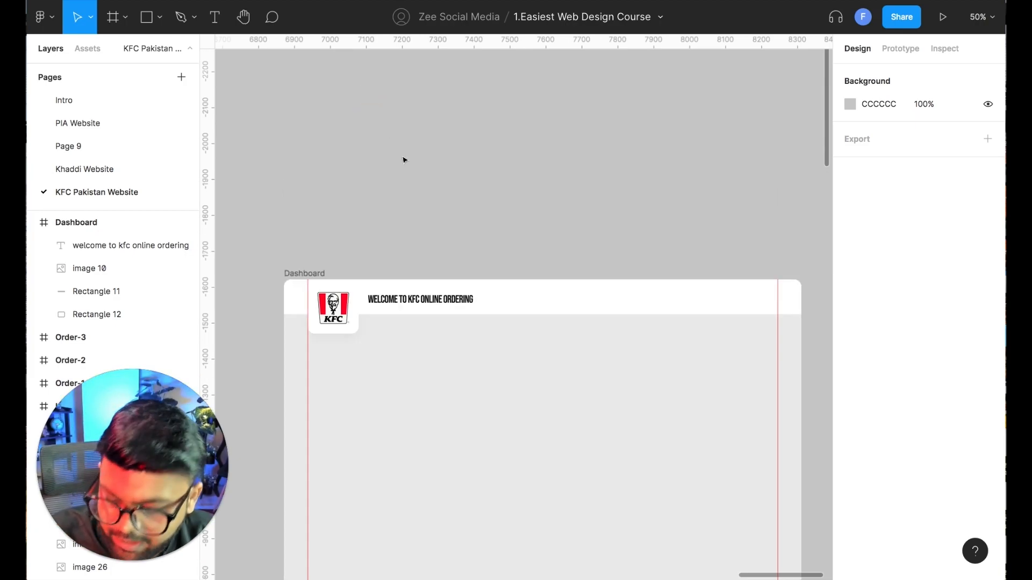
key(ctrl+v)
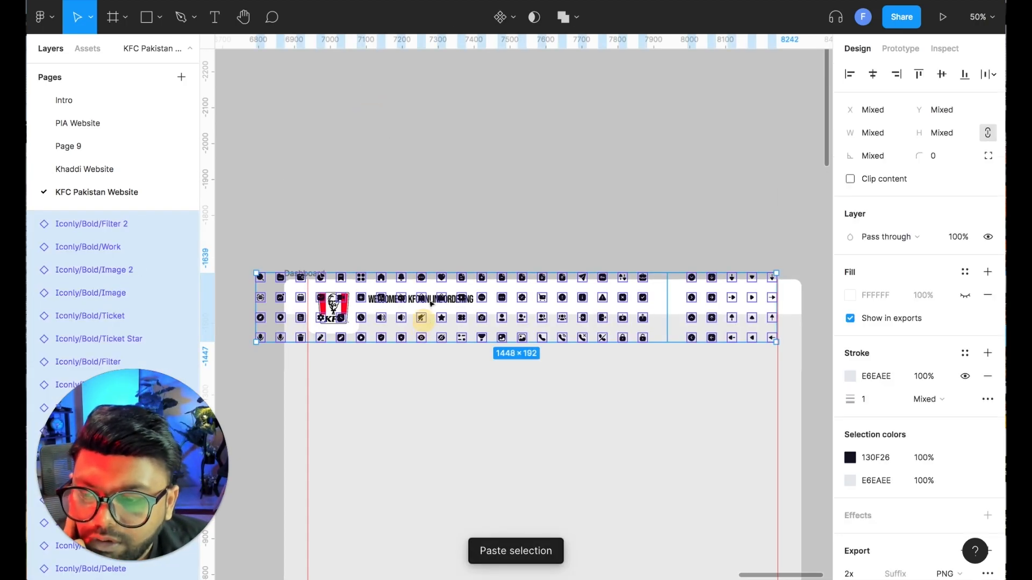
drag(427, 321, 445, 220)
click(438, 76)
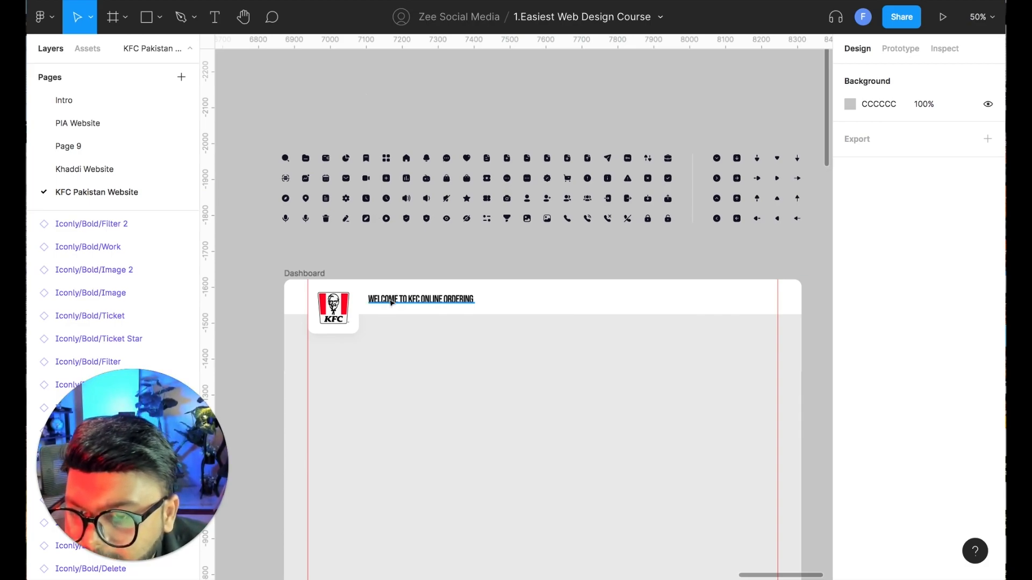
click(407, 159)
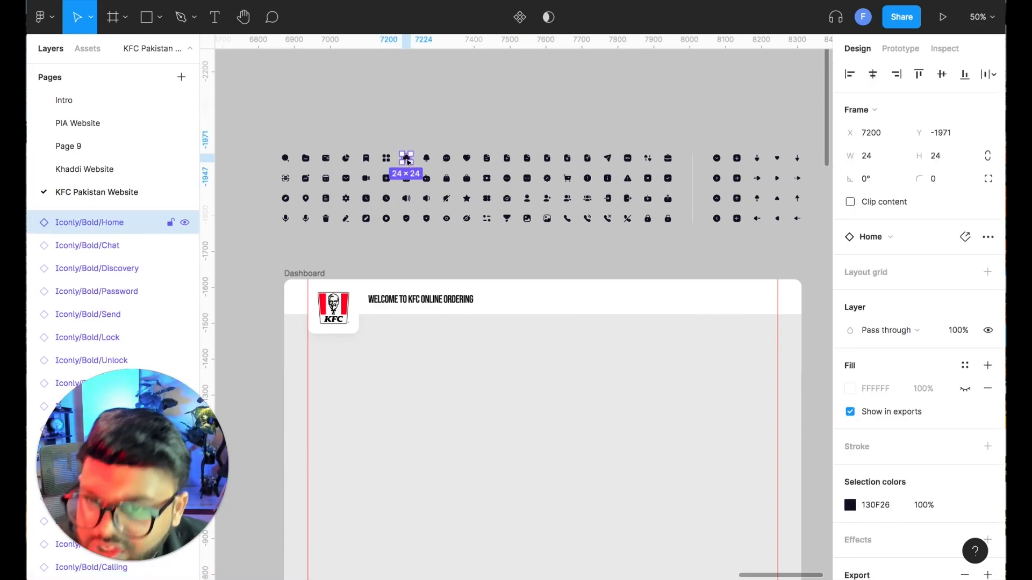
click(406, 268)
scroll(403, 320, down, 3)
scroll(403, 320, up, 3)
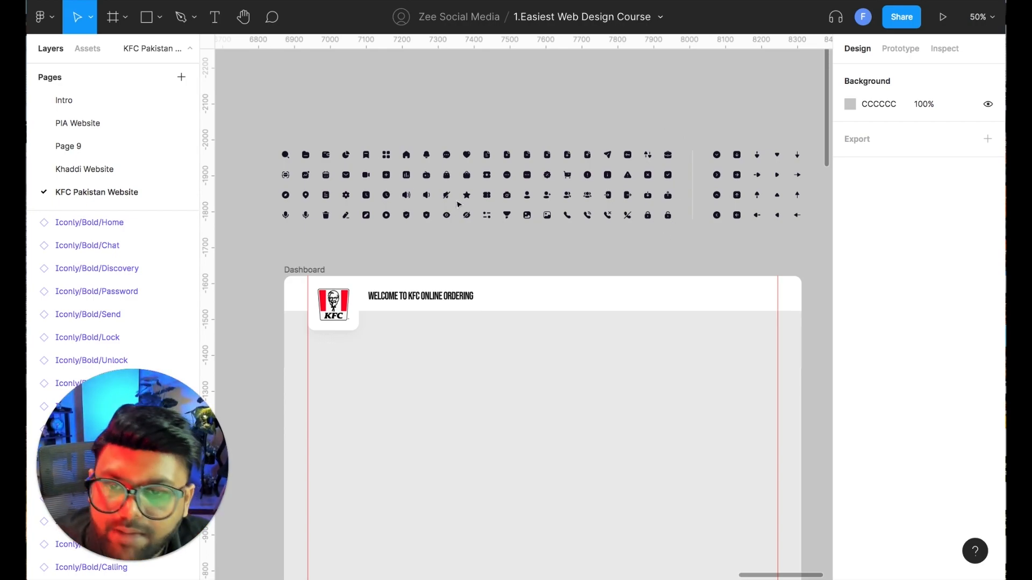
Place a copy of the Bag icon near the header bar's right end and recolor it with red sampled from the KFC logo
click(447, 176)
drag(447, 175, 729, 296)
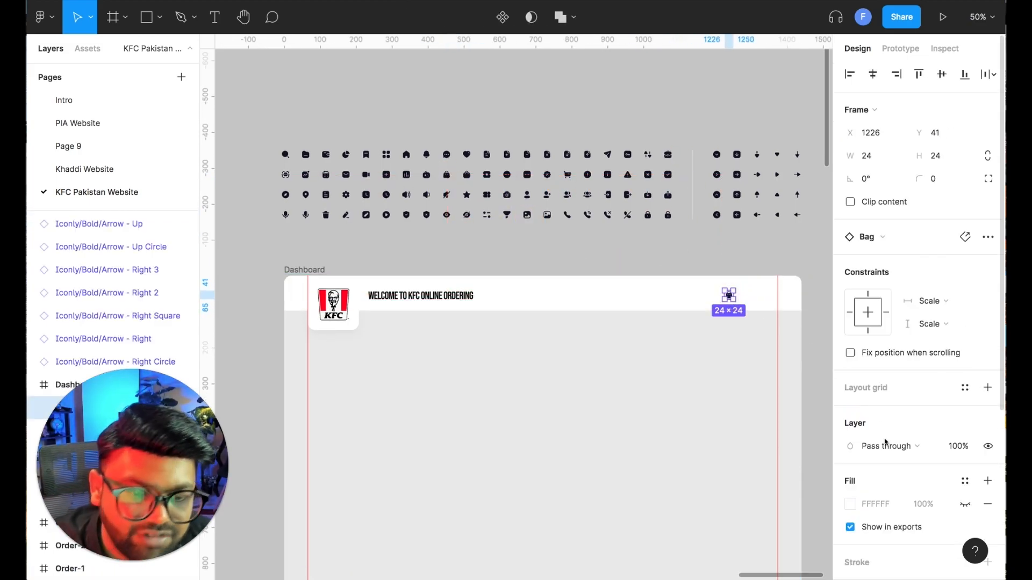
scroll(913, 409, down, 3)
click(850, 537)
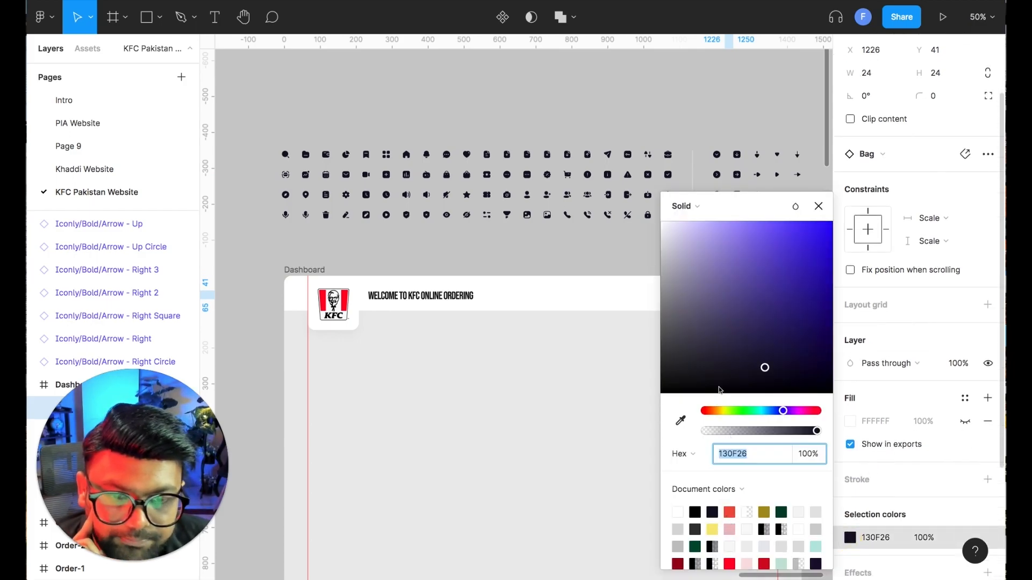
click(680, 421)
click(324, 299)
click(405, 249)
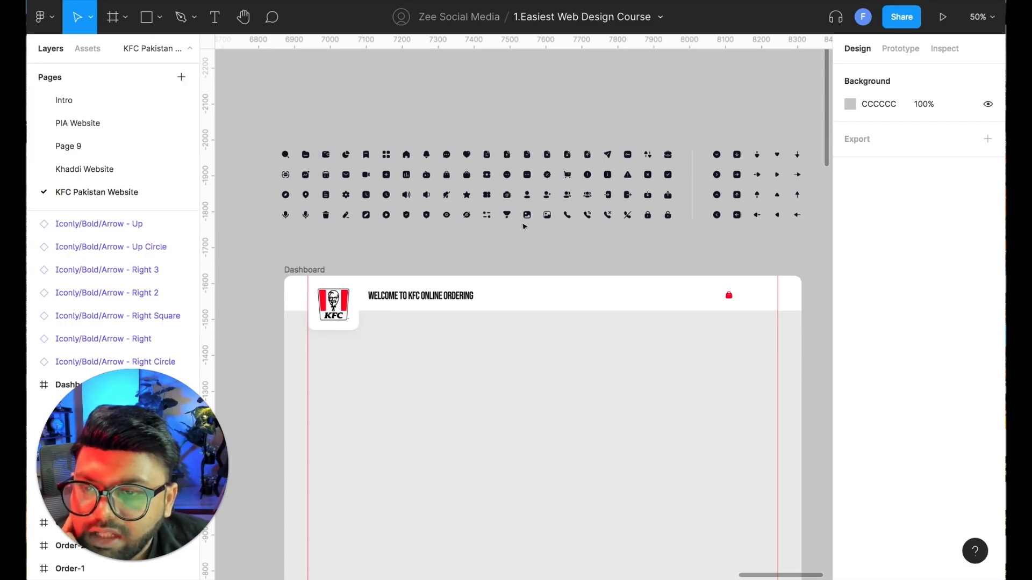
Place a copy of the Profile icon in the header bar, just right of the red bag icon and aligned with it
click(527, 195)
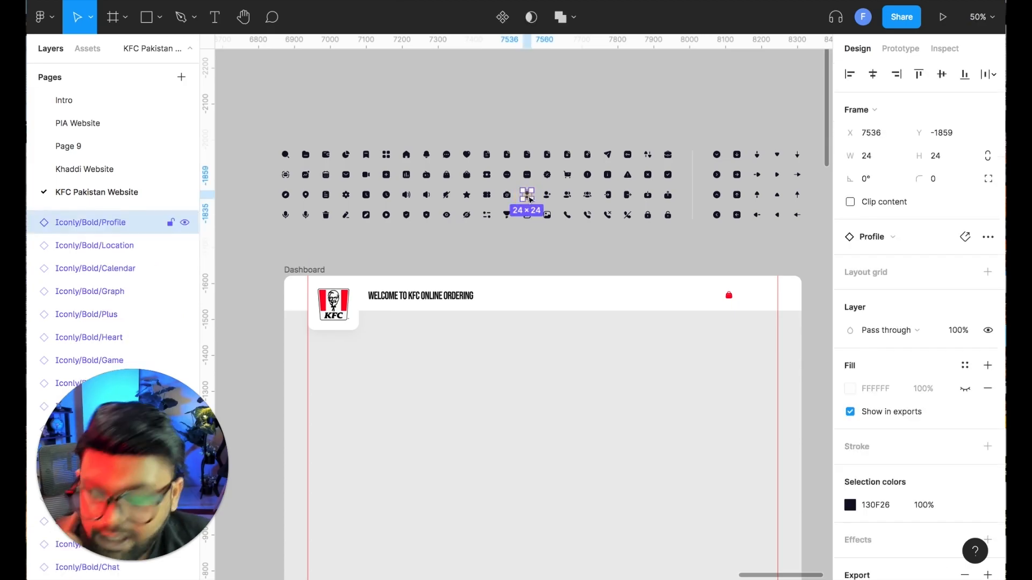
click(536, 237)
click(527, 195)
drag(707, 285, 740, 293)
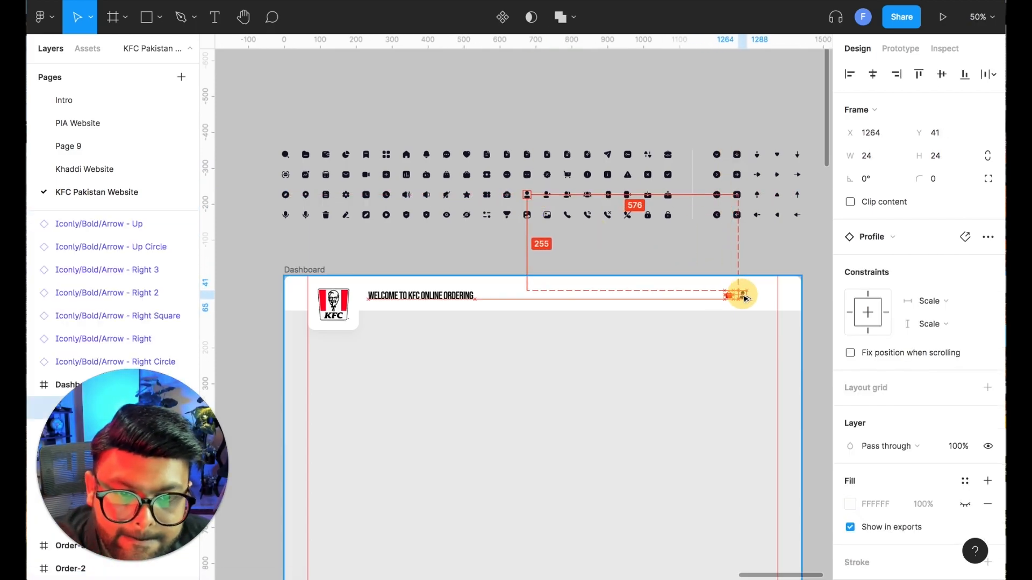
key(Escape)
click(742, 295)
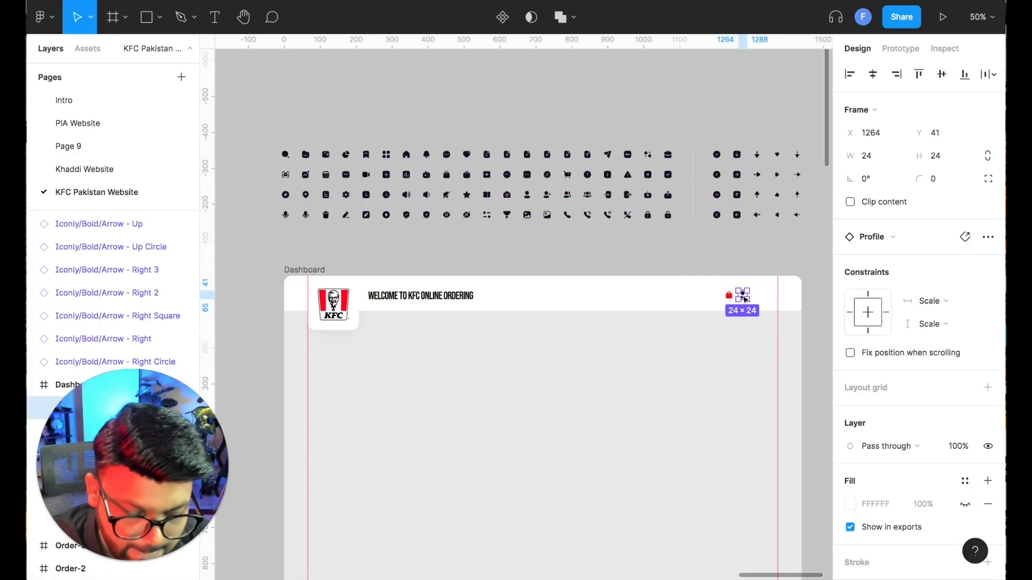
Space the profile icon 26 px from the red bag and shift both toward the header's right guide, with the bag at X 1272
key(shift+Right)
key(shift+Right)
key(shift+Right)
key(shift+Right)
key(shift+Right)
key(shift+Right)
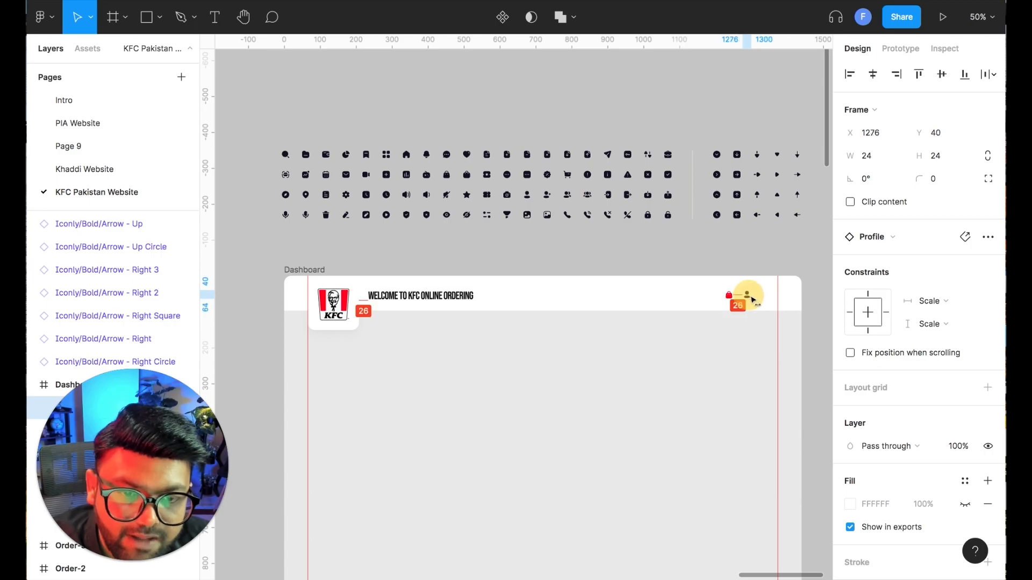
drag(732, 297, 744, 294)
click(691, 256)
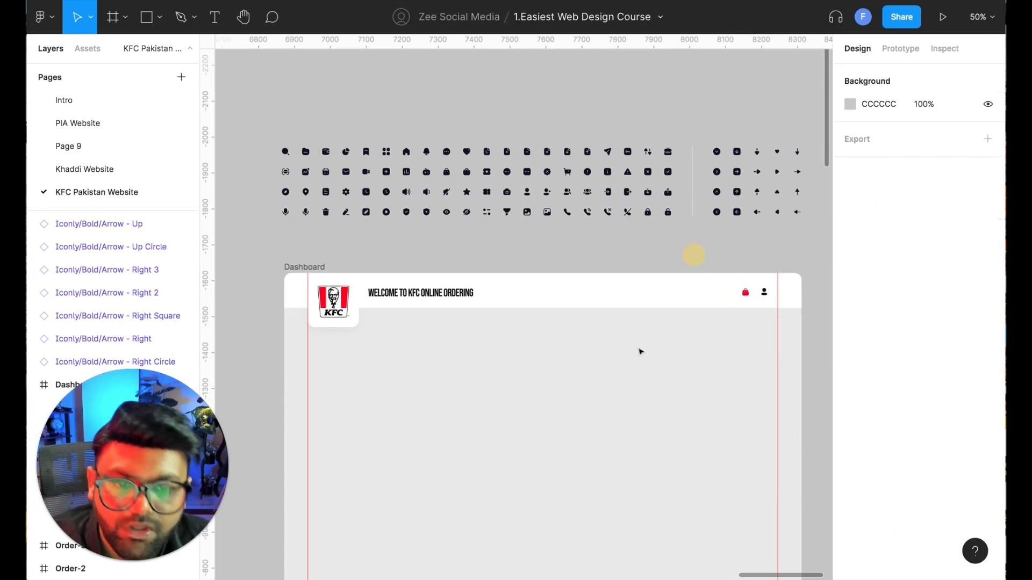
scroll(640, 349, down, 3)
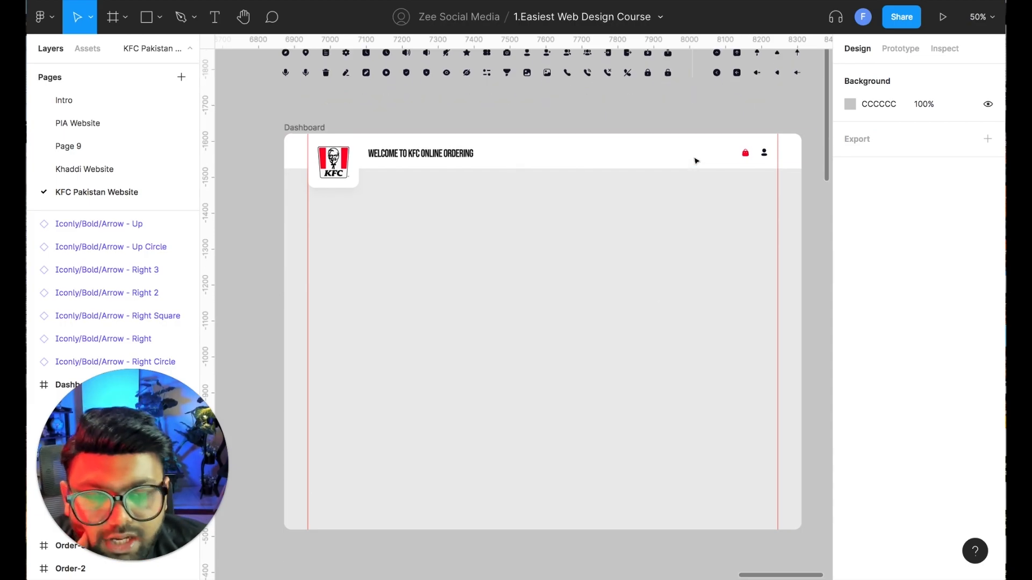
click(745, 155)
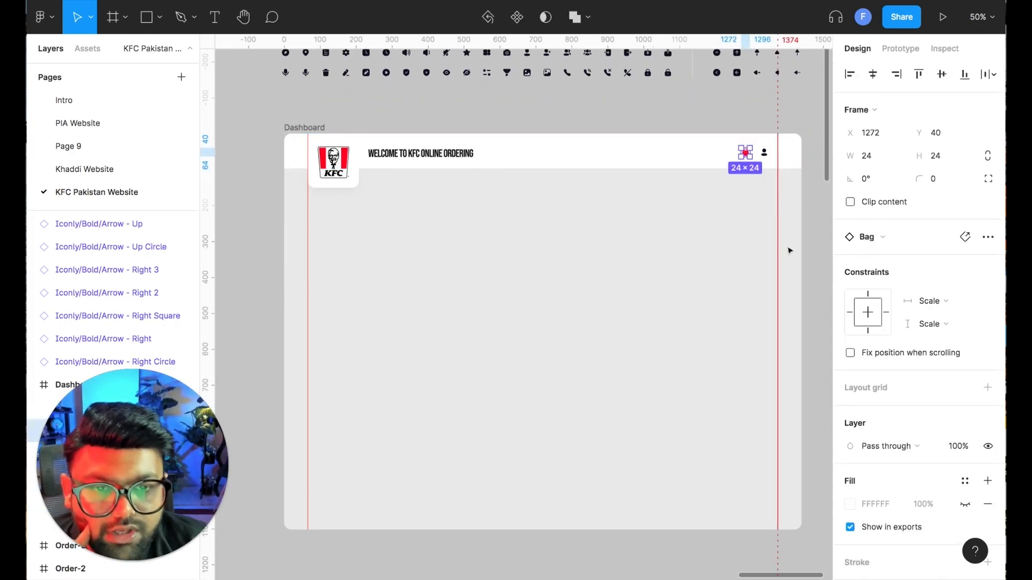
click(813, 216)
scroll(490, 259, up, 1)
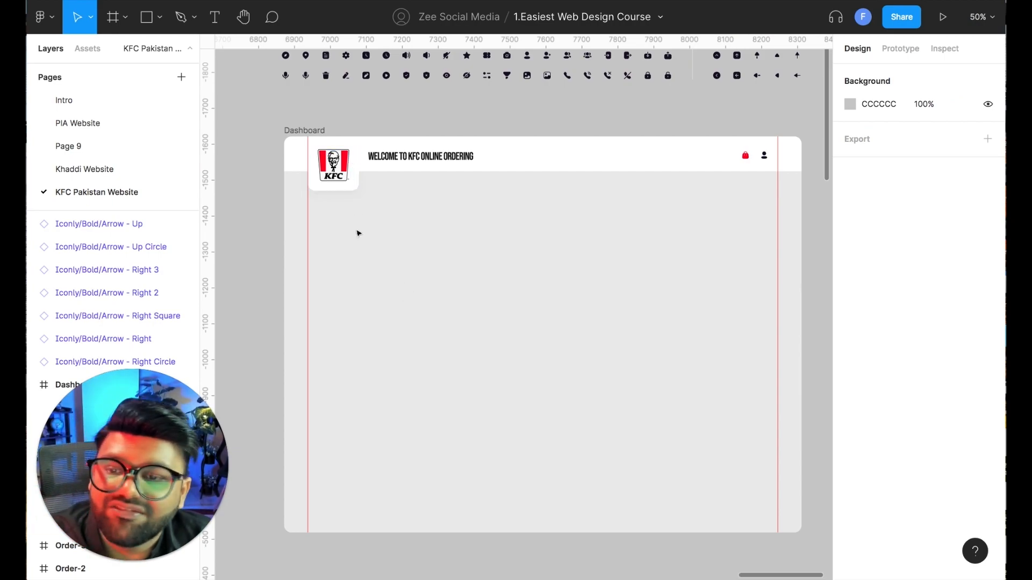
Draw a rectangle about 920 × 254 below the KFC logo, starting at the left margin guide
click(160, 18)
click(151, 54)
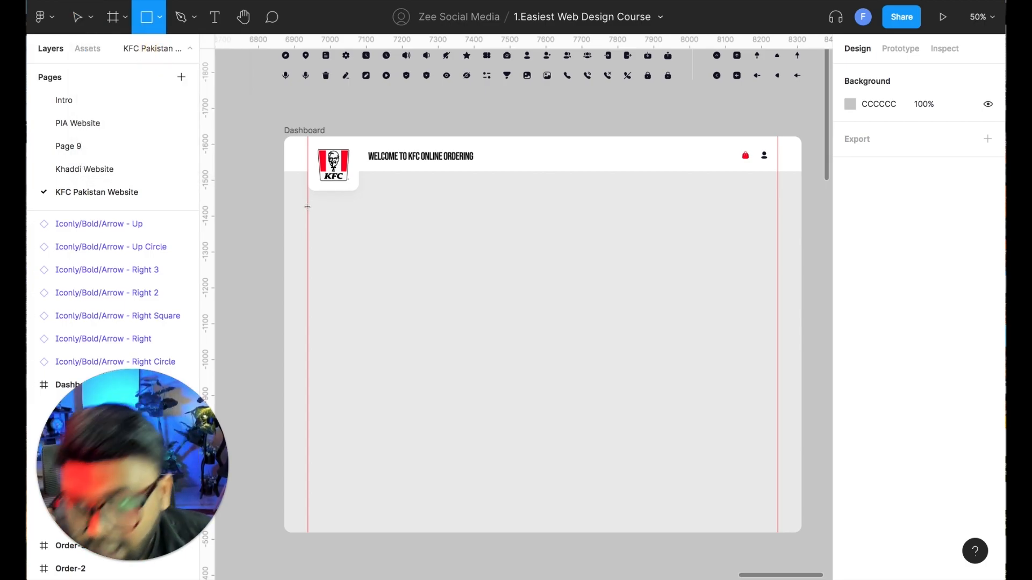
drag(308, 206, 638, 296)
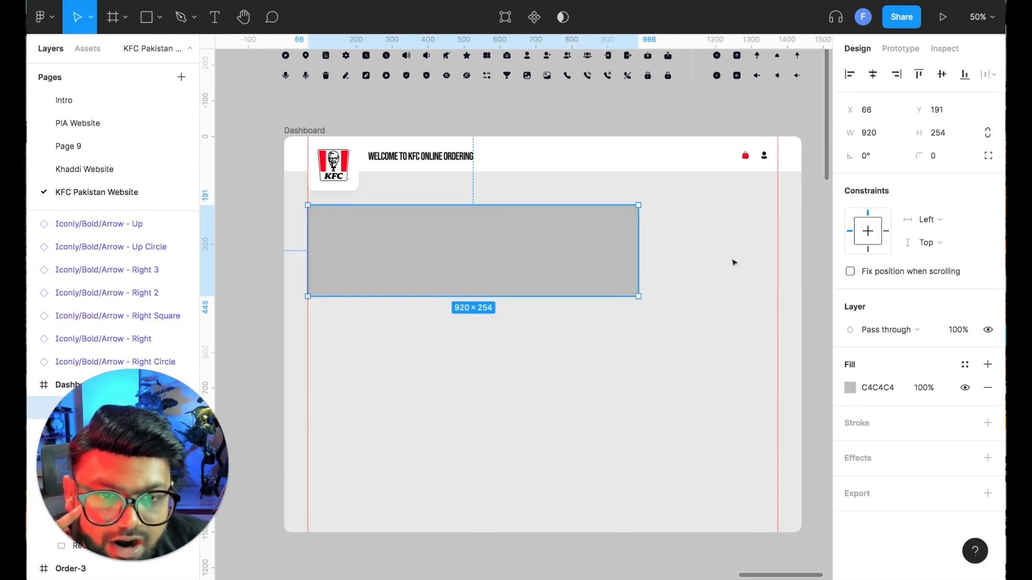
Duplicate the white header bar and reshape the copy into a 380 × 1028 side panel under the header at X 1086, Y 97
click(604, 155)
drag(572, 158, 564, 184)
drag(284, 186, 732, 540)
click(670, 119)
click(725, 202)
drag(714, 165, 715, 170)
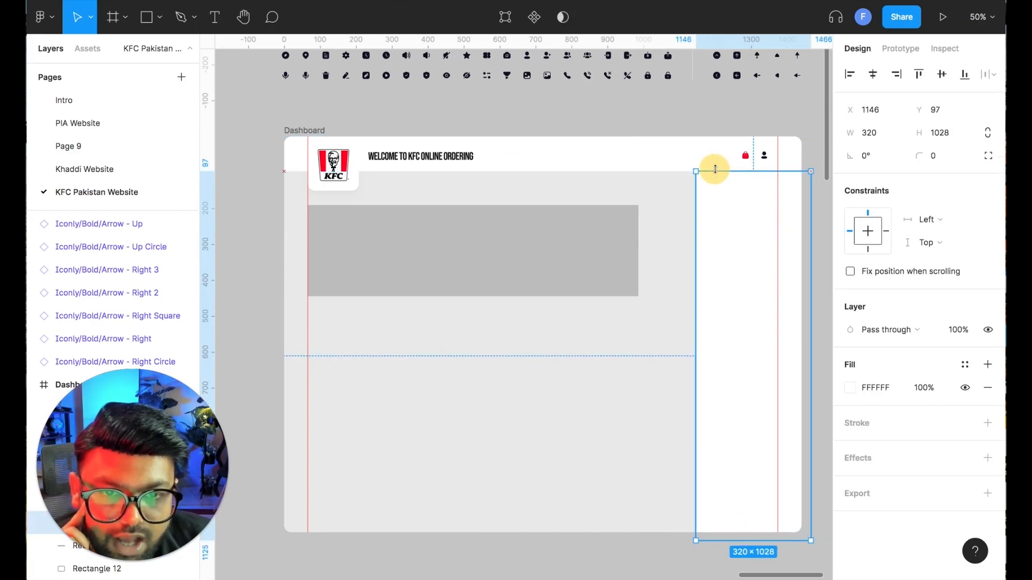
click(693, 127)
click(723, 229)
drag(696, 228, 673, 227)
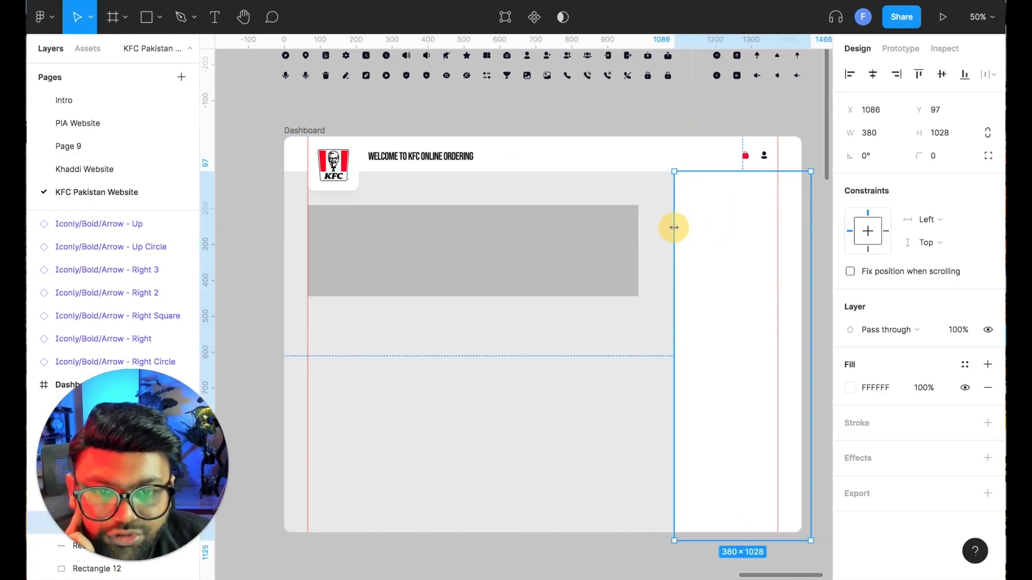
click(668, 119)
Add a drop shadow to the white side panel with X -7, Y 7, blur 30 and black at 7% opacity
scroll(656, 228, down, 1)
click(700, 171)
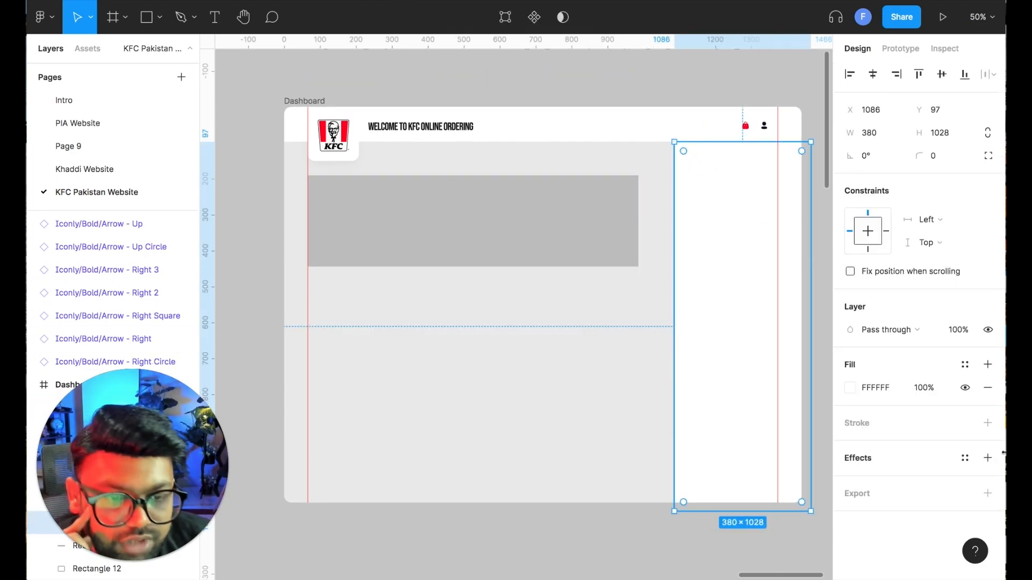
click(988, 458)
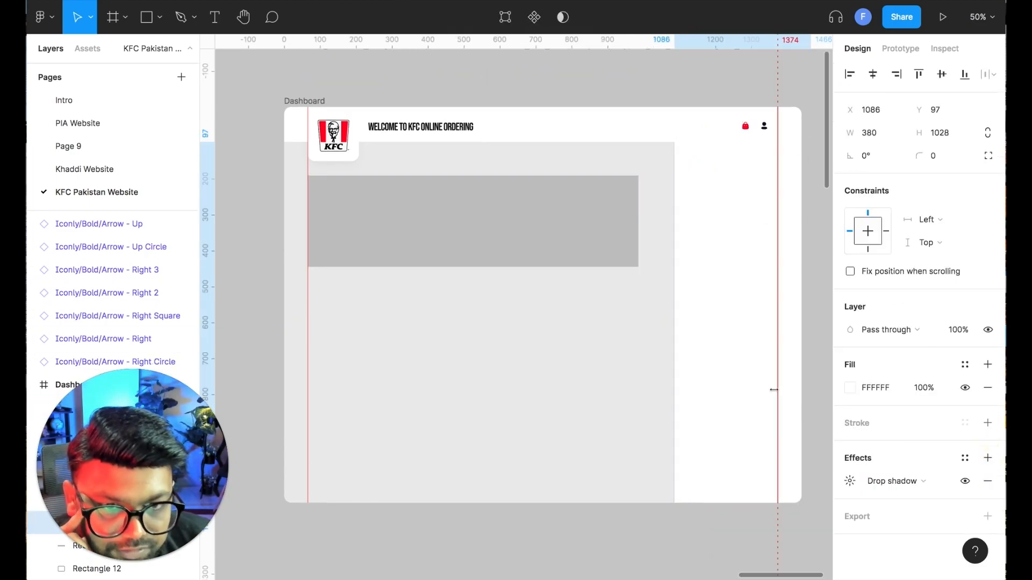
click(849, 481)
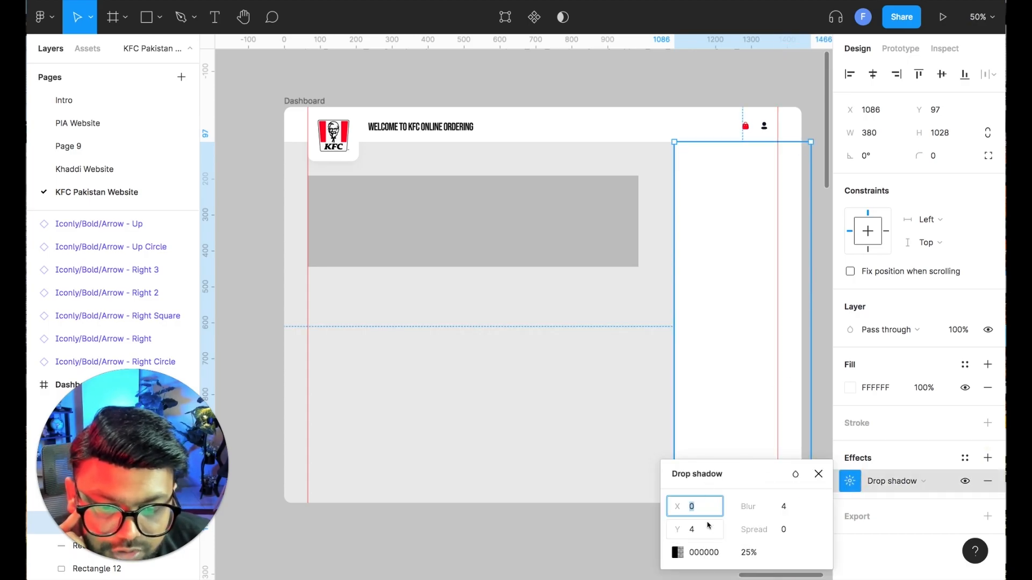
click(677, 552)
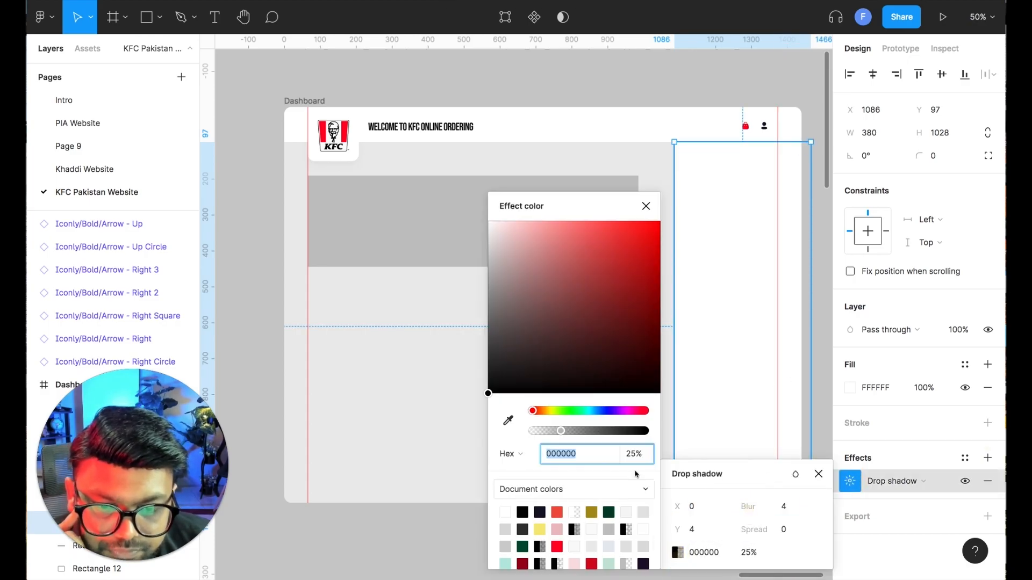
click(593, 431)
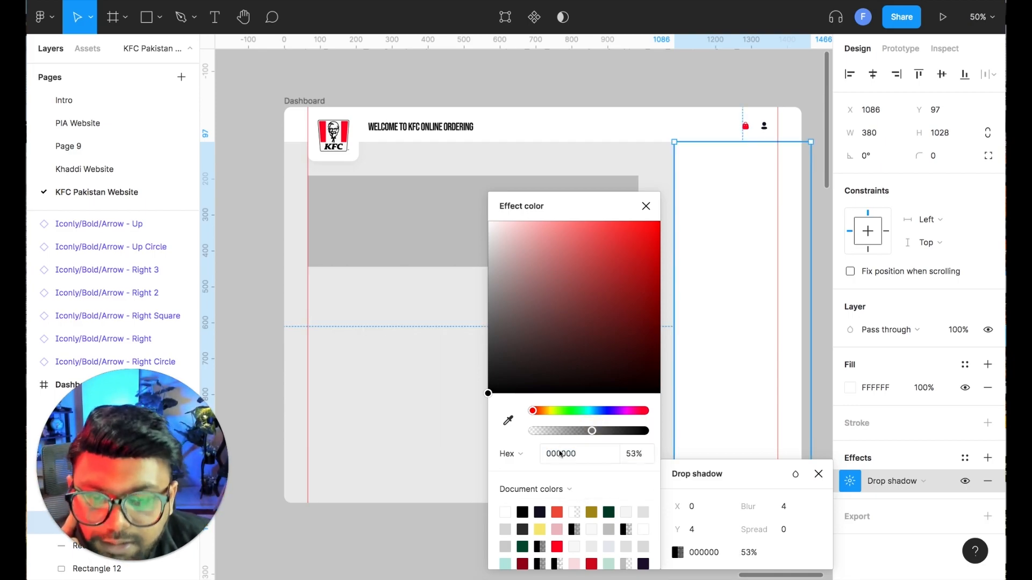
drag(678, 531, 666, 508)
drag(550, 431, 546, 431)
drag(742, 505, 738, 505)
mouse_move(545, 431)
mouse_down()
mouse_move(534, 428)
mouse_move(542, 432)
mouse_up()
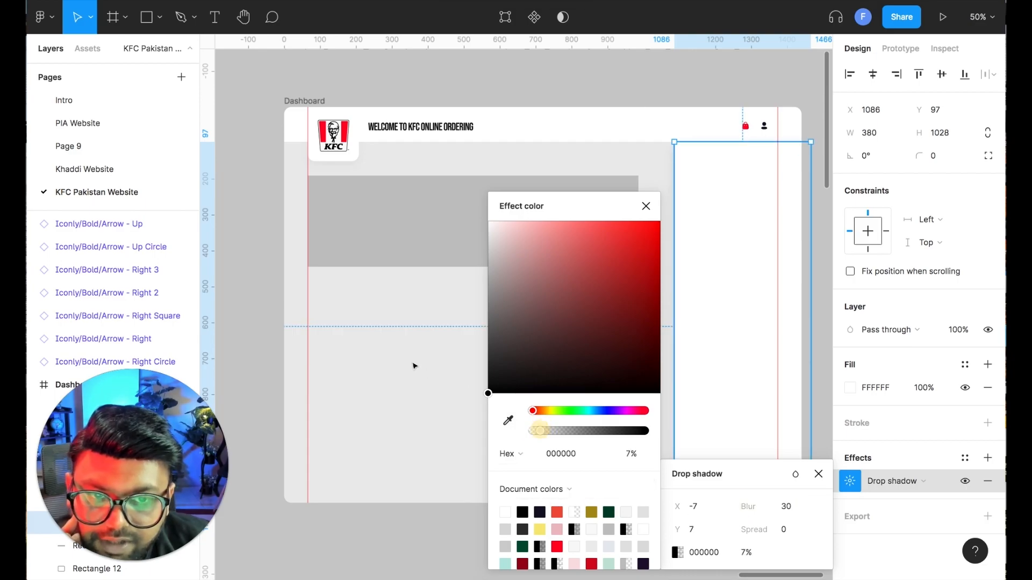
click(398, 363)
Move the white side panel's layer beneath the header bar and logo card layers in the Dashboard frame
click(707, 245)
scroll(129, 237, down, 5)
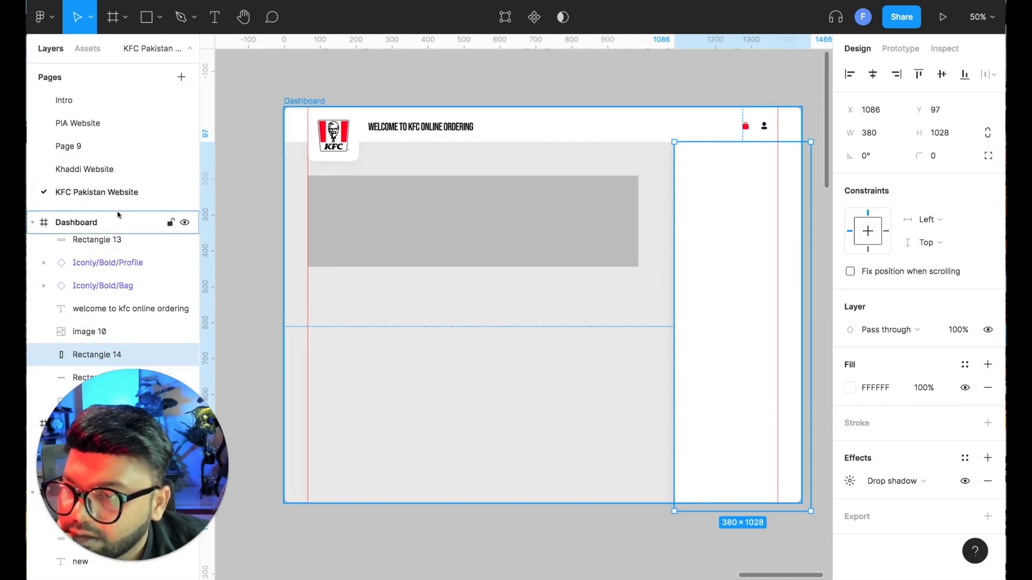
scroll(121, 231, down, 3)
drag(112, 297, 132, 352)
click(497, 76)
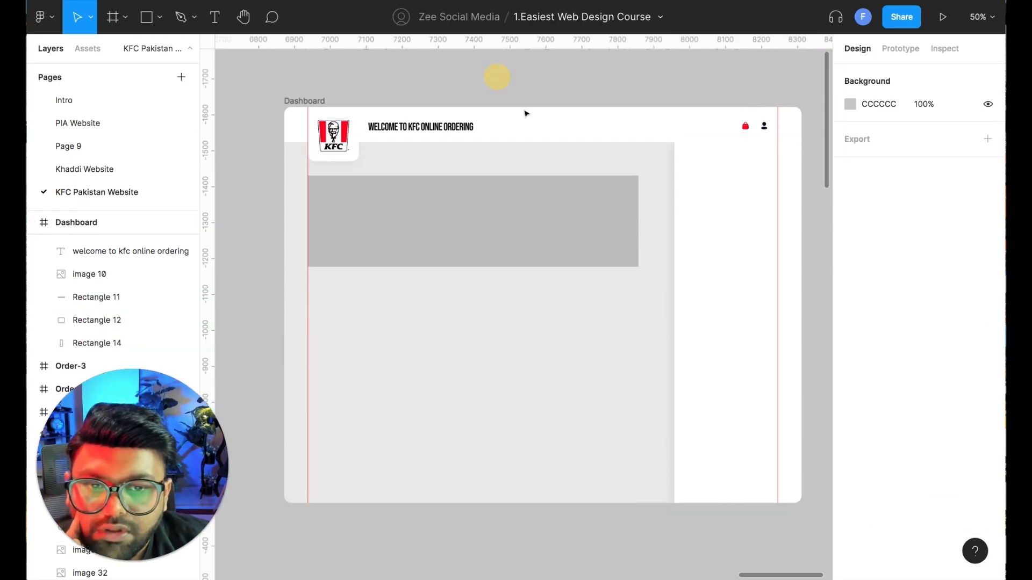
Lower the side panel's drop shadow opacity to 5% and fine-tune its blur
click(723, 256)
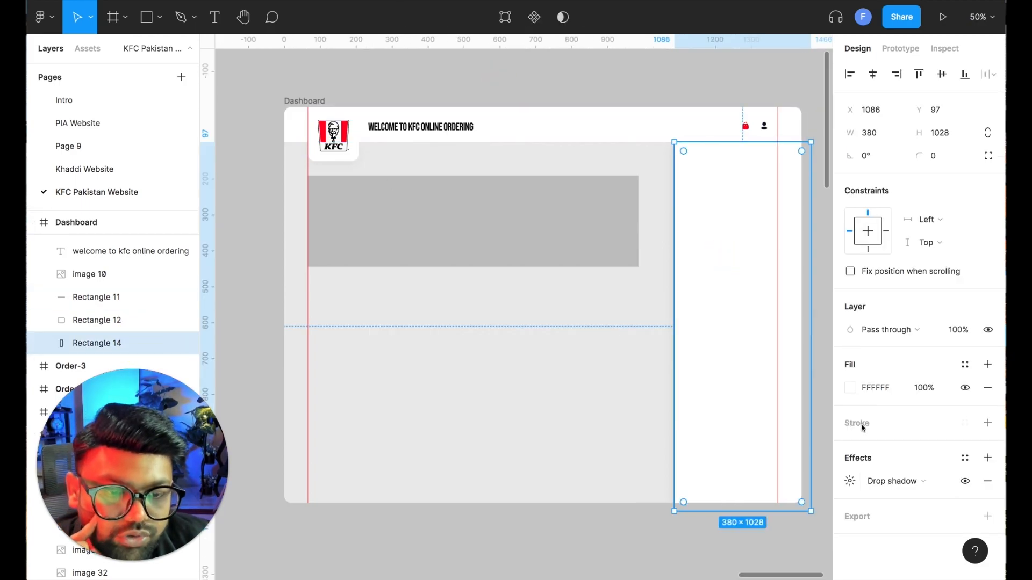
click(849, 481)
click(677, 552)
drag(540, 432, 535, 434)
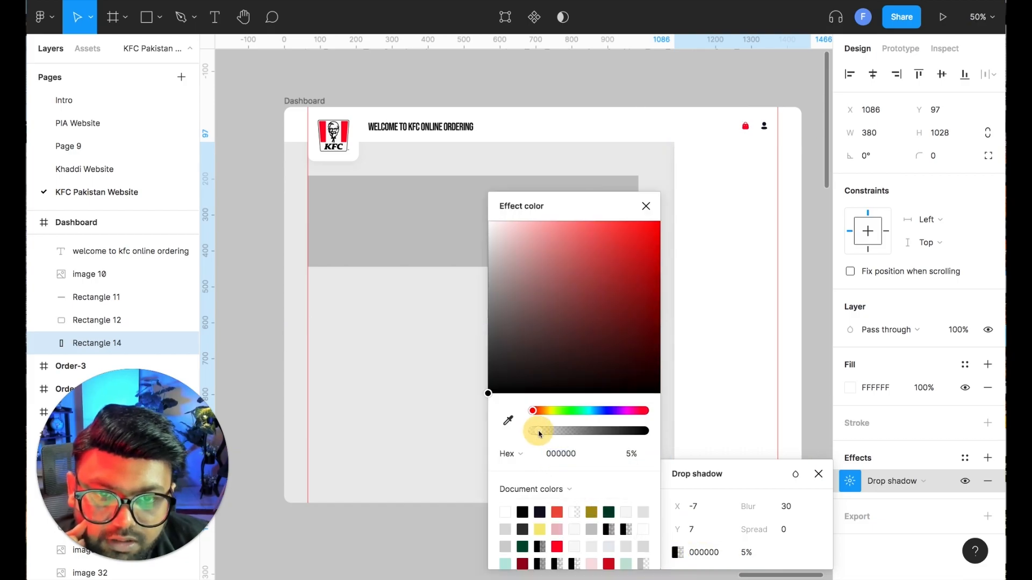
click(436, 398)
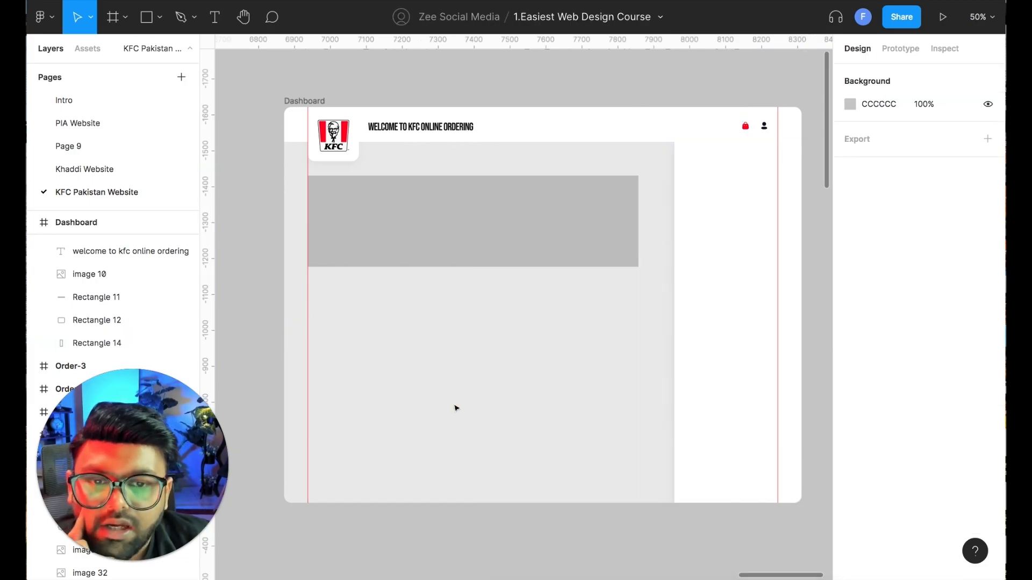
click(713, 320)
click(849, 481)
click(714, 508)
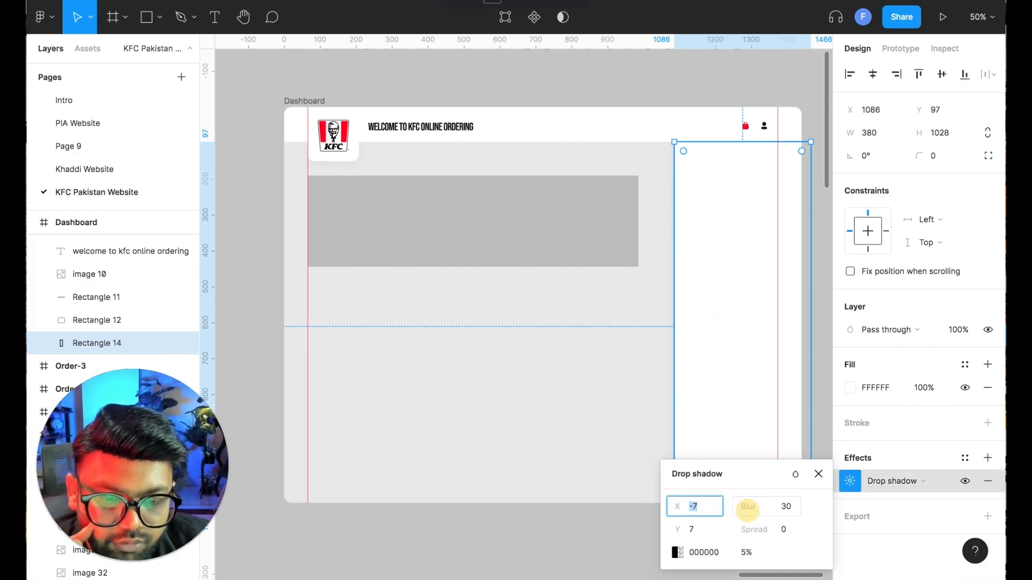
drag(748, 506, 545, 420)
click(543, 399)
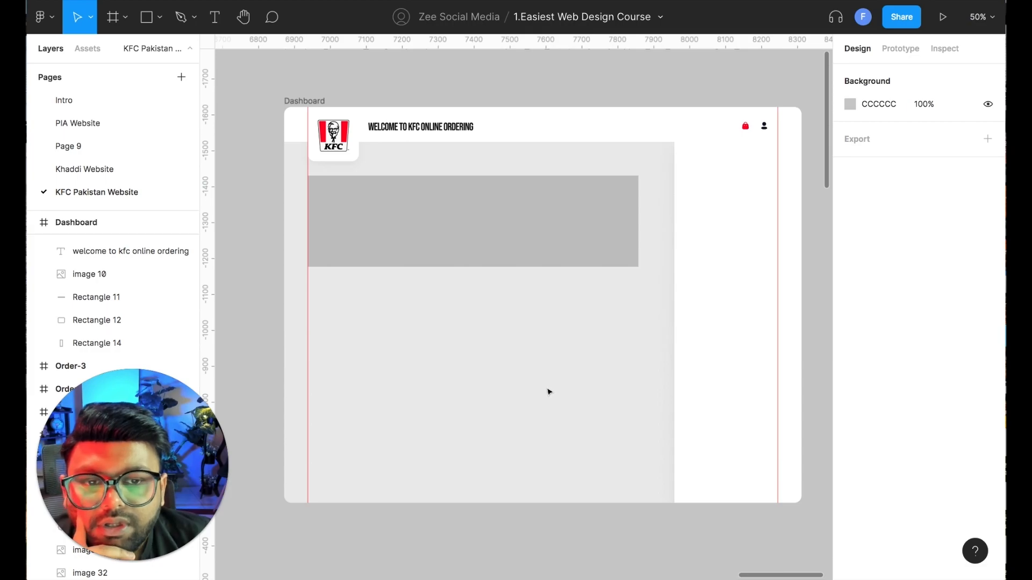
Lower the side panel's upper edge to Y 113 for a height of 1012 and round its corners to 20
click(690, 143)
drag(690, 143, 691, 147)
click(681, 80)
click(702, 173)
click(935, 155)
text(10)
double_click(939, 156)
text(20)
key(Return)
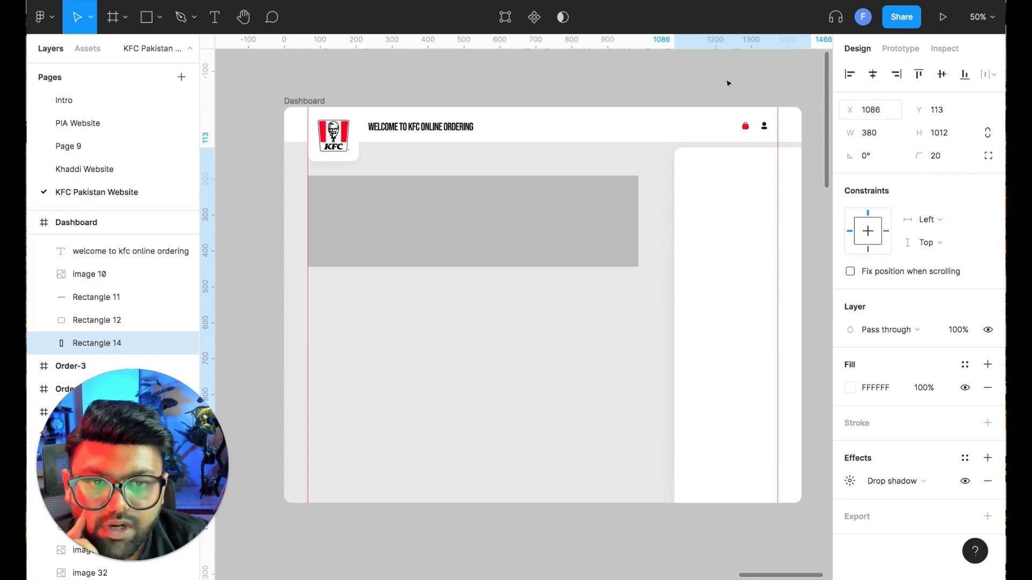
click(672, 217)
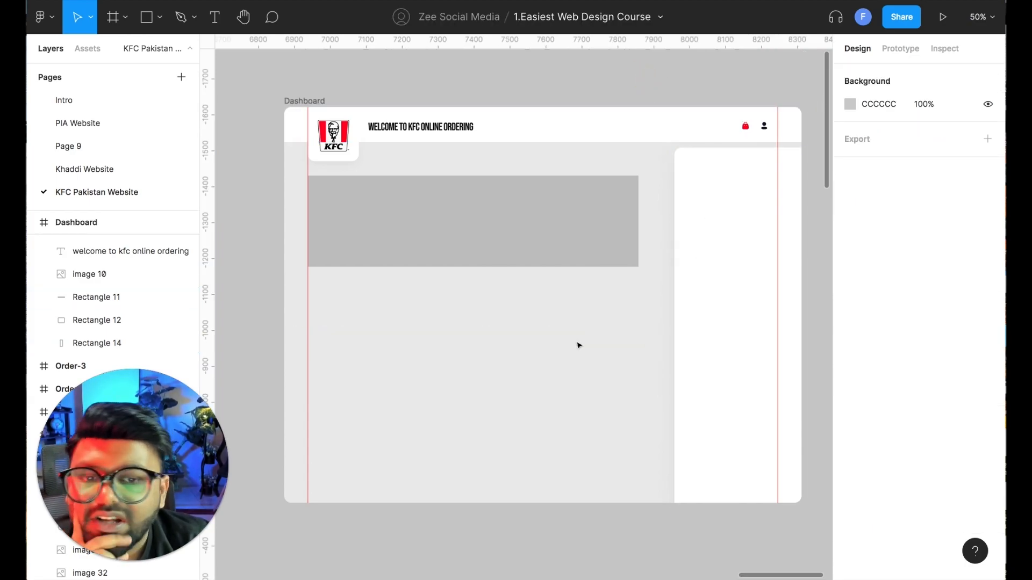
Round the gray banner's corners to 20, widen it to 986 and raise it to Y 177
click(436, 212)
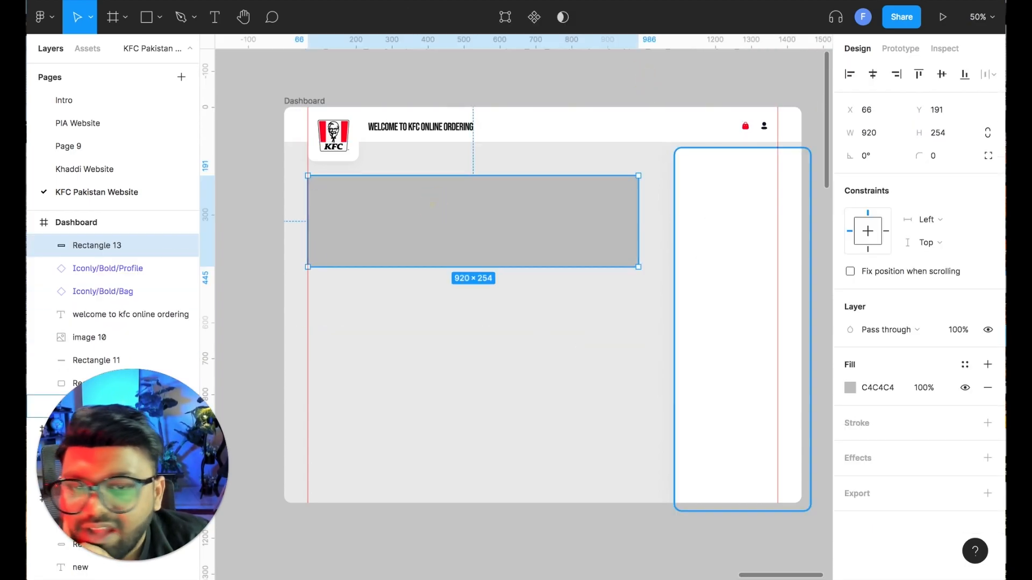
click(938, 156)
text(20)
drag(638, 217, 608, 218)
click(567, 83)
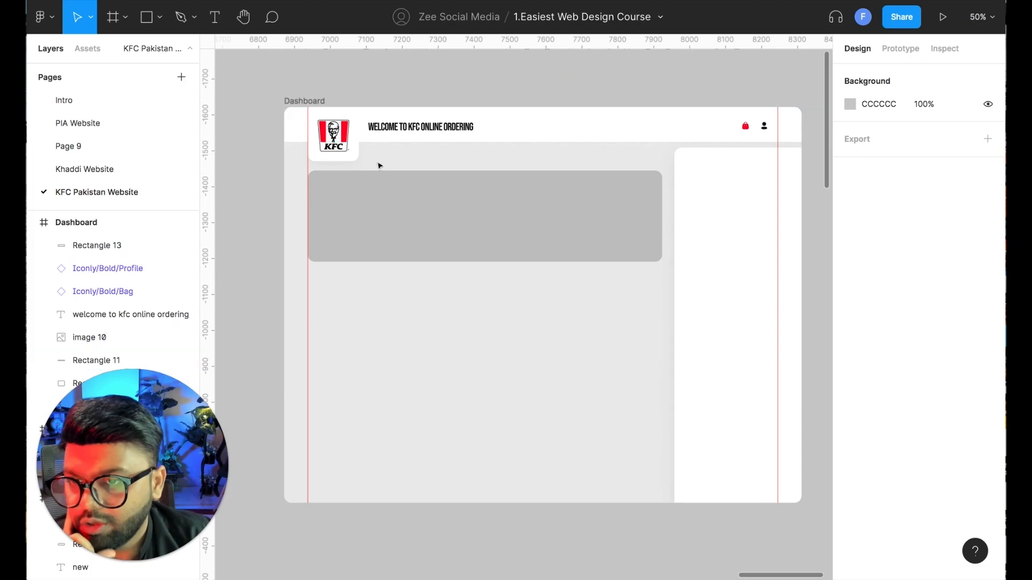
Try deleting the white card behind the KFC logo and adjusting the logo image
click(352, 156)
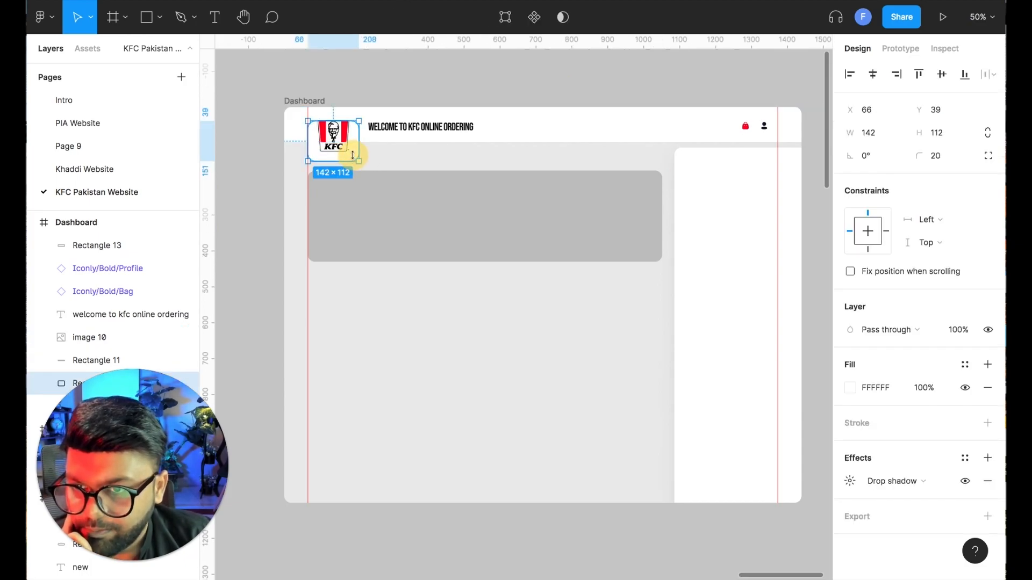
drag(352, 155, 353, 153)
click(343, 157)
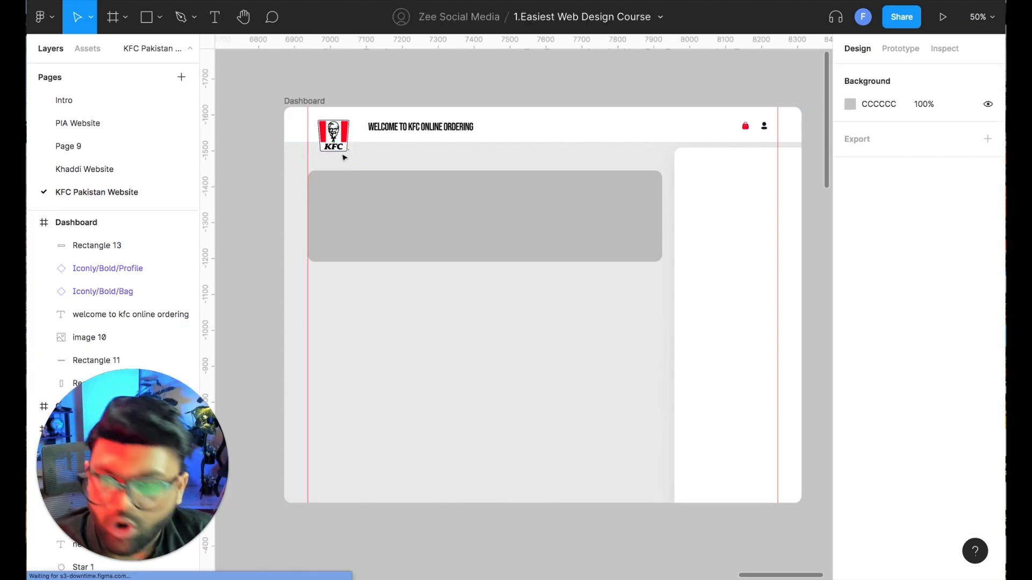
click(108, 337)
drag(351, 116, 325, 126)
click(375, 73)
Undo the logo adjustment and the removal of its white card
key(ctrl+z)
key(ctrl+z)
key(ctrl+z)
key(ctrl+z)
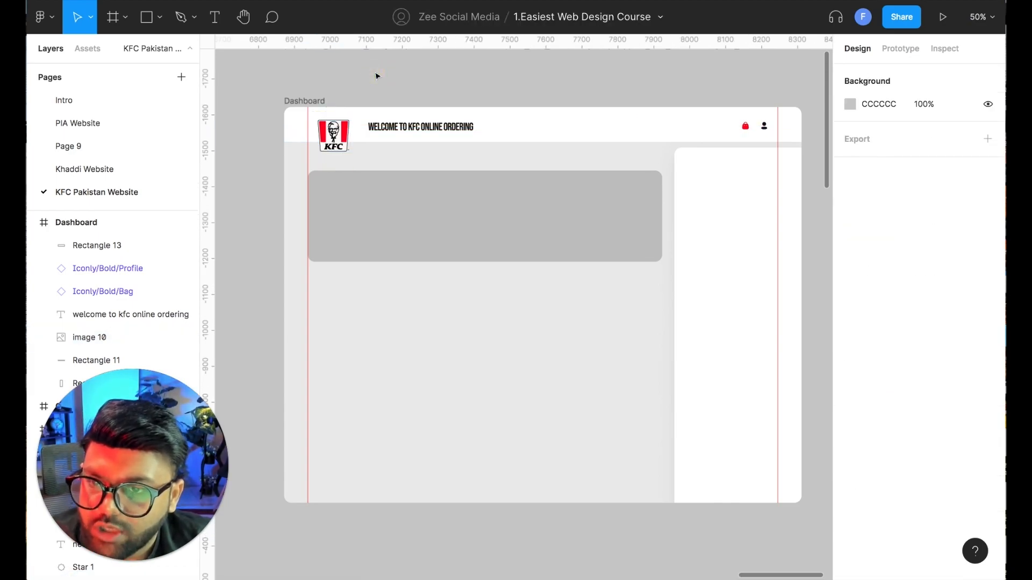
key(ctrl+z)
key(ctrl+z)
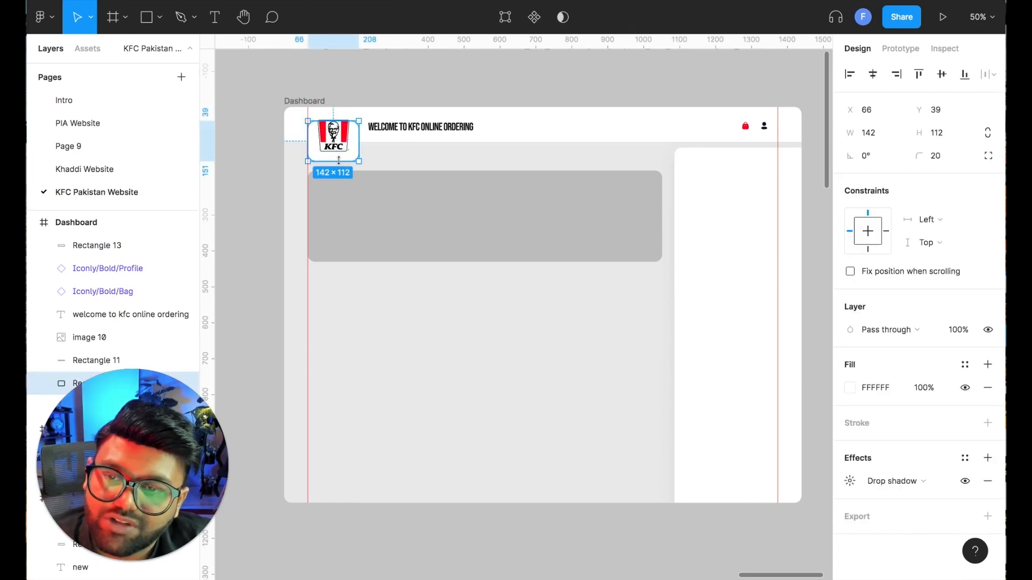
click(378, 80)
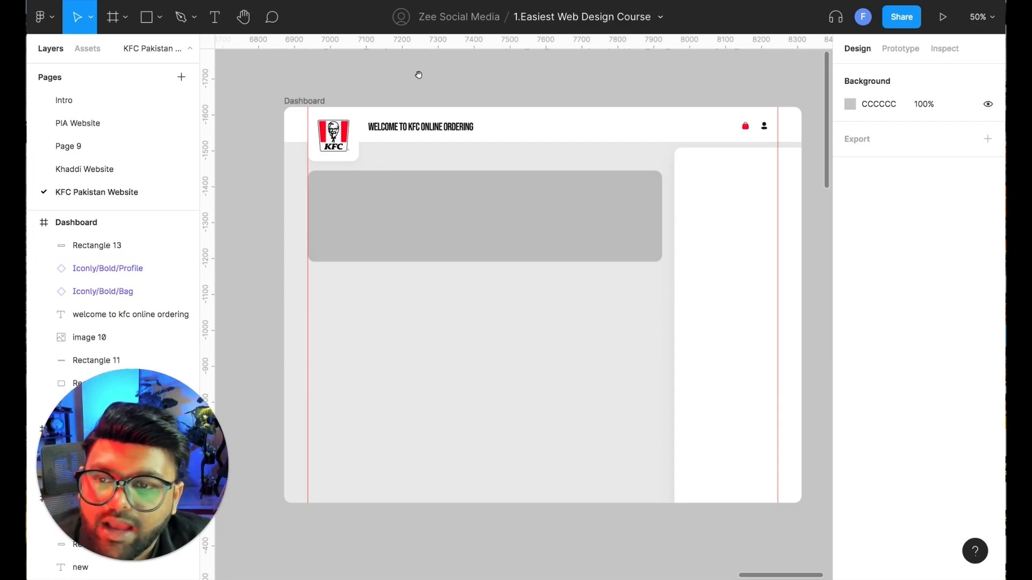
Move the KFC logo up to Y 27 and shorten the white card behind it from below
click(346, 135)
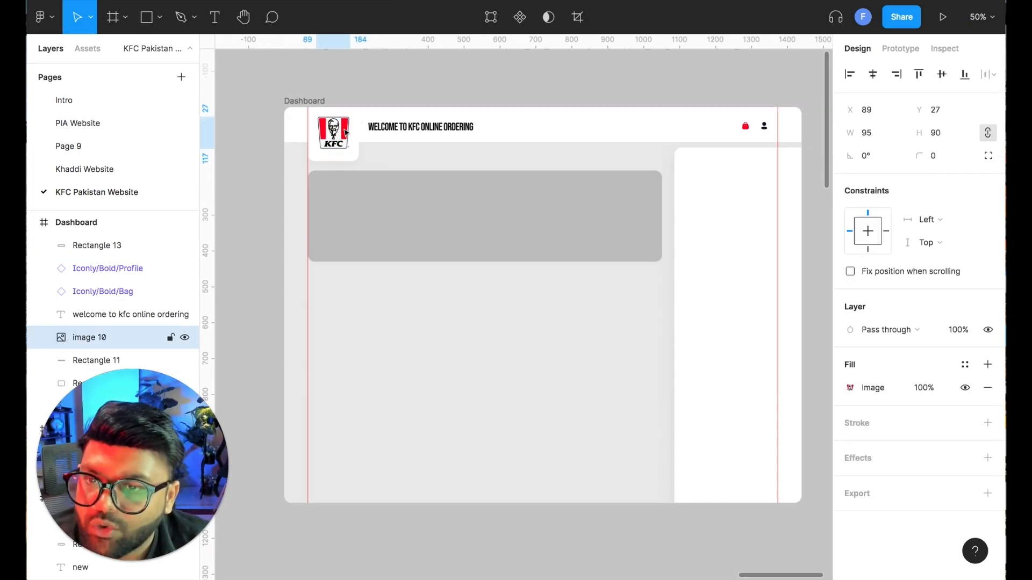
click(347, 158)
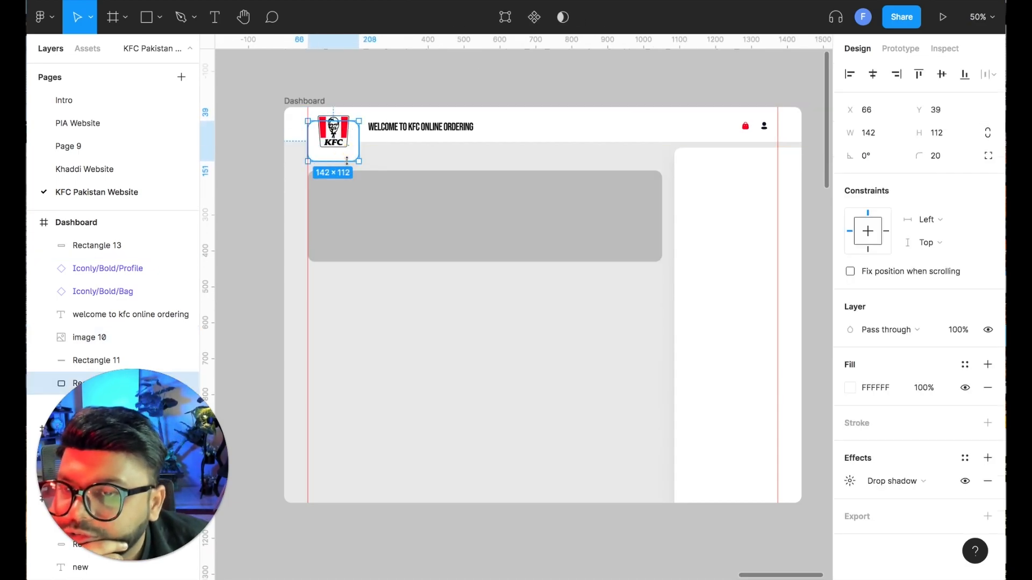
Nudge the gray banner rectangle up to Y 161, closer to the logo card
click(376, 219)
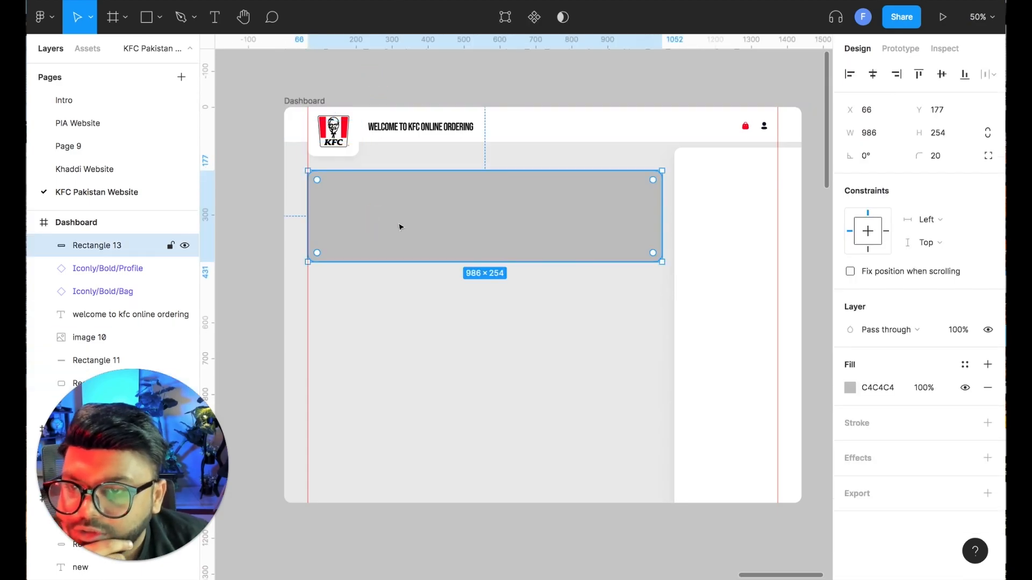
key(Up)
key(Up)
key(Up)
key(Up)
key(Up)
key(Up)
key(Up)
key(Up)
key(Up)
key(Up)
key(Up)
key(Up)
key(Up)
key(Up)
key(Up)
key(Up)
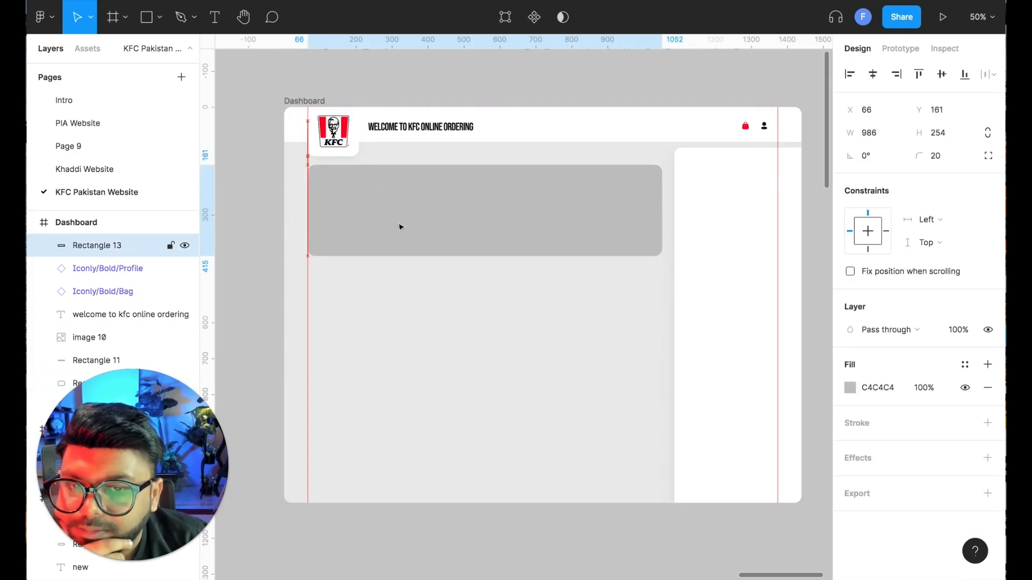
click(431, 300)
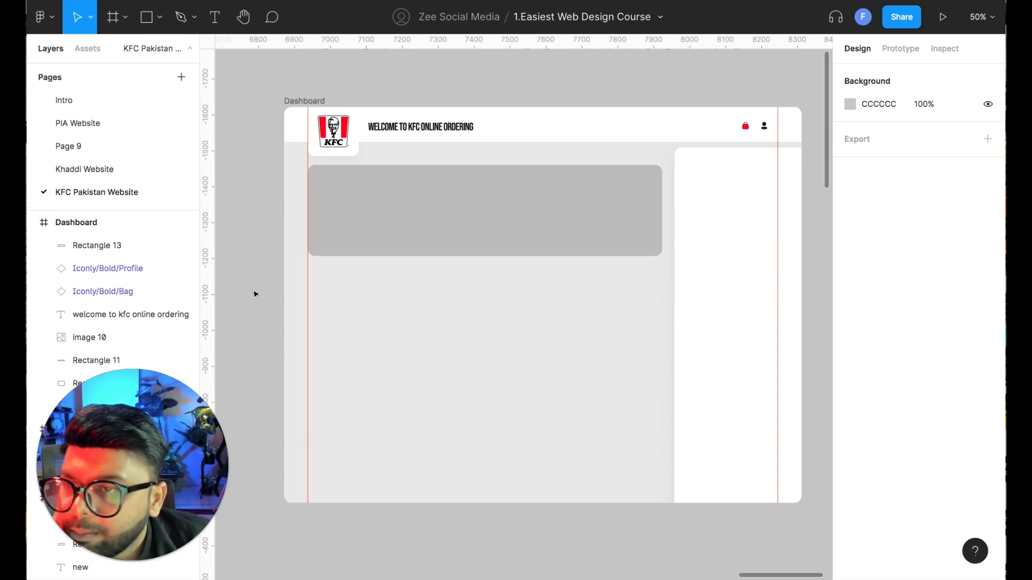
key(t)
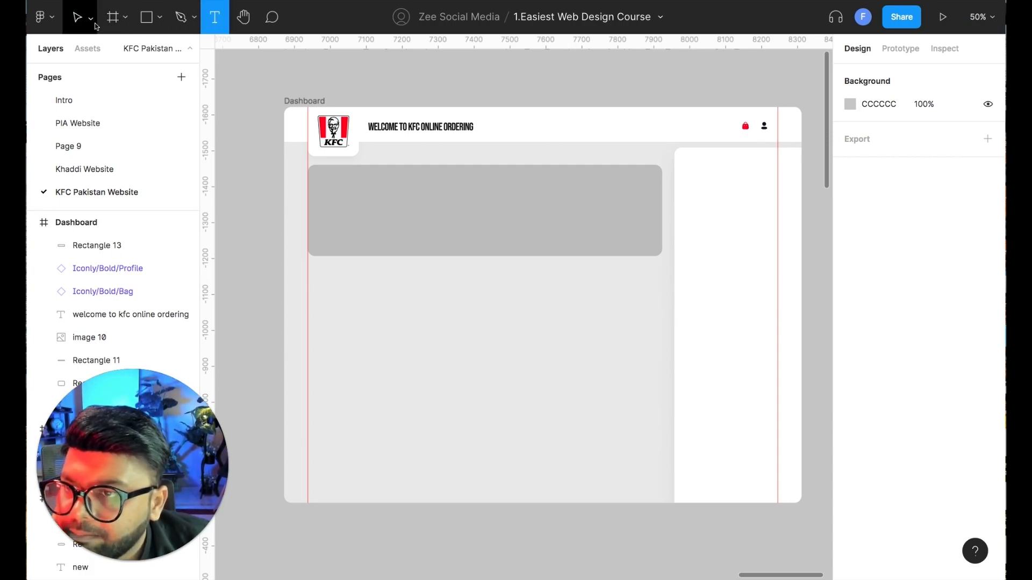
click(159, 16)
click(153, 48)
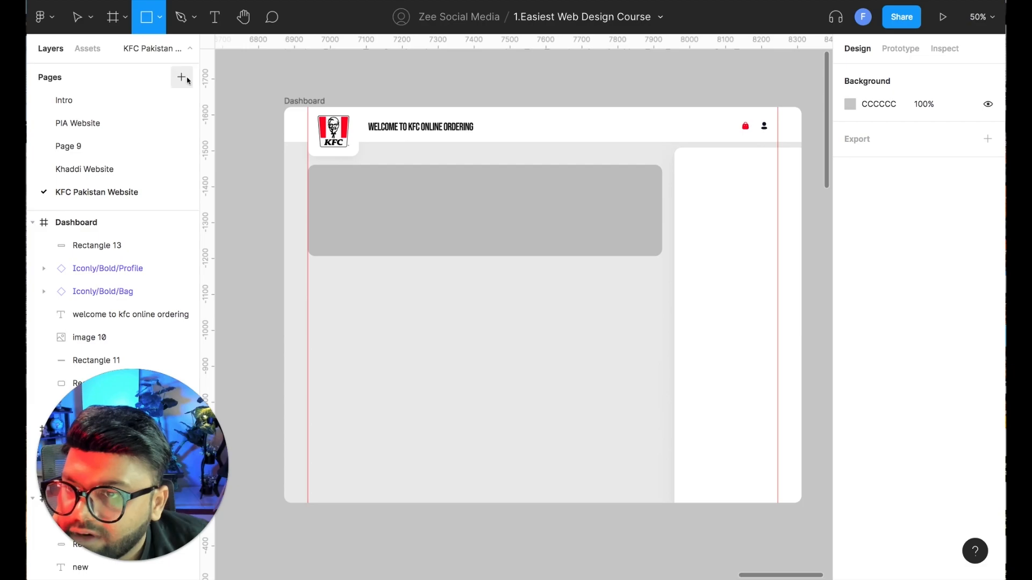
click(394, 227)
key(Delete)
Duplicate the gray banner rectangle beneath itself at Y 529 and shrink the copy to a 344 × 218 card
click(419, 195)
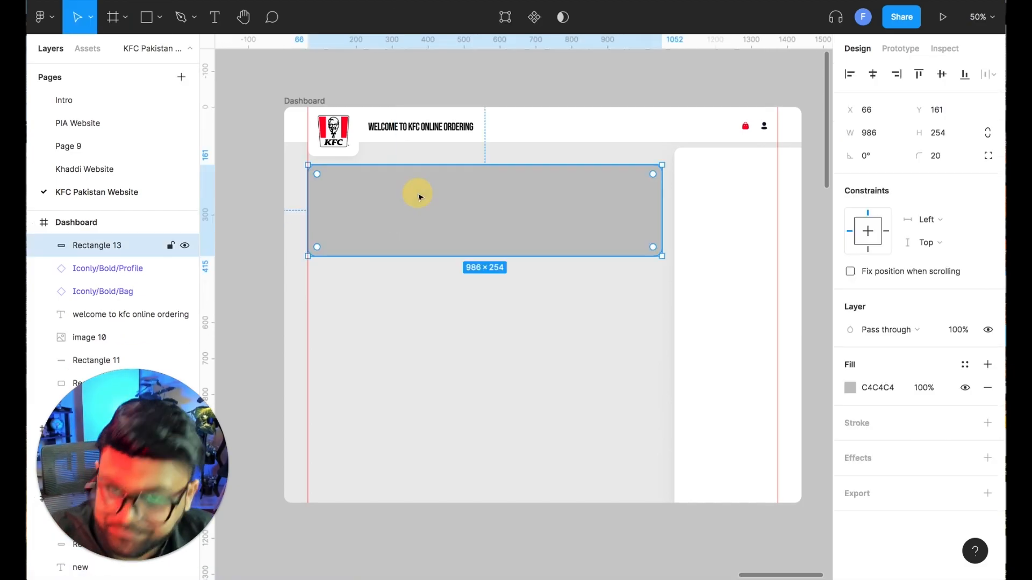
drag(420, 198, 405, 327)
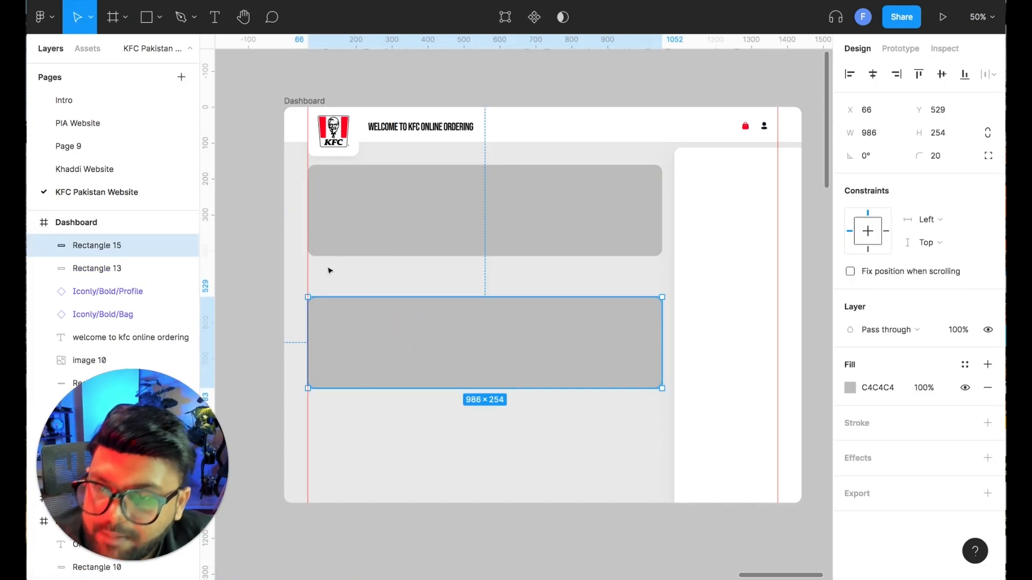
drag(662, 337, 432, 336)
drag(397, 387, 494, 349)
Complete a row of three duplicate cards and narrow the row to the banner's 986 width with 20 spacing between cards
key(ctrl+d)
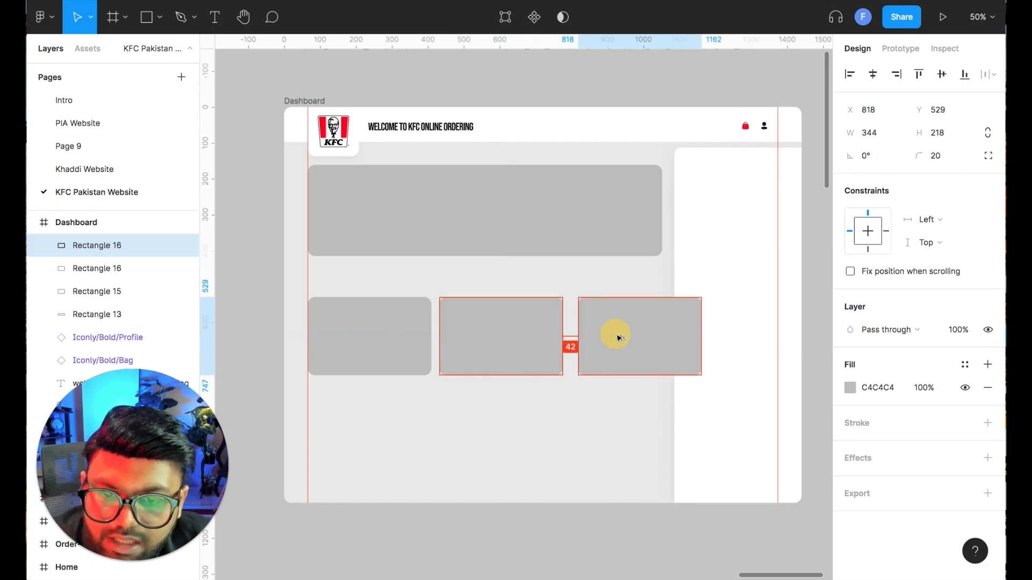
mouse_move(605, 324)
mouse_down()
mouse_move(602, 338)
mouse_move(573, 336)
mouse_move(598, 338)
mouse_up()
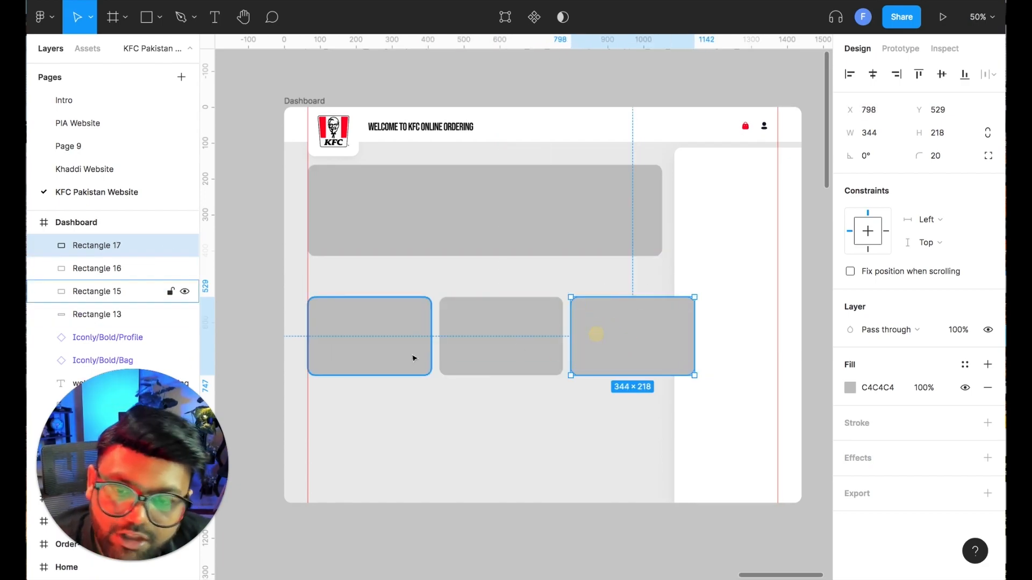
click(411, 357)
shift+click(484, 349)
shift+click(597, 338)
drag(695, 326, 660, 326)
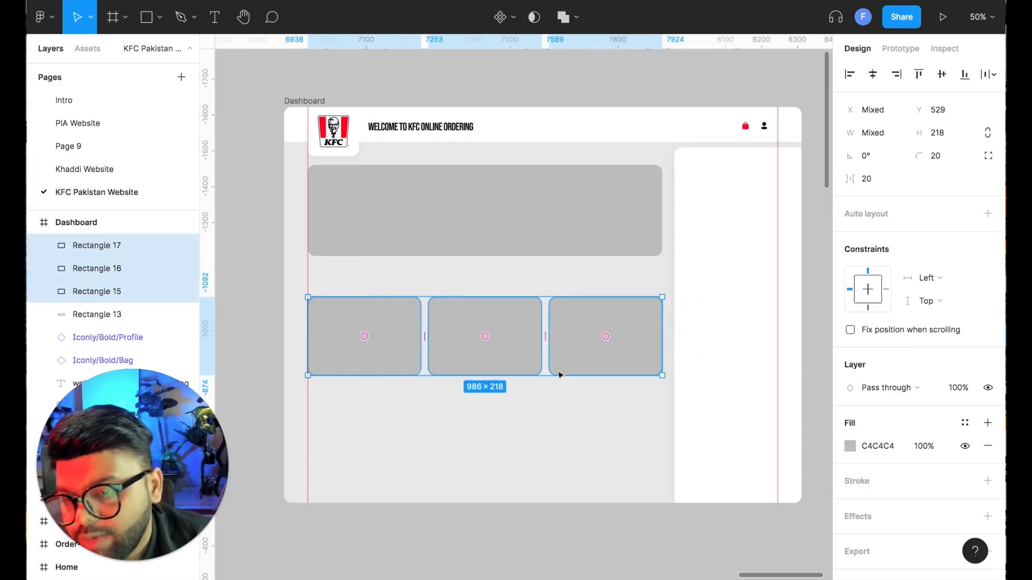
Duplicate the row of three cards directly below at Y 769 to form a second row
drag(574, 316, 575, 400)
key(Up)
key(Up)
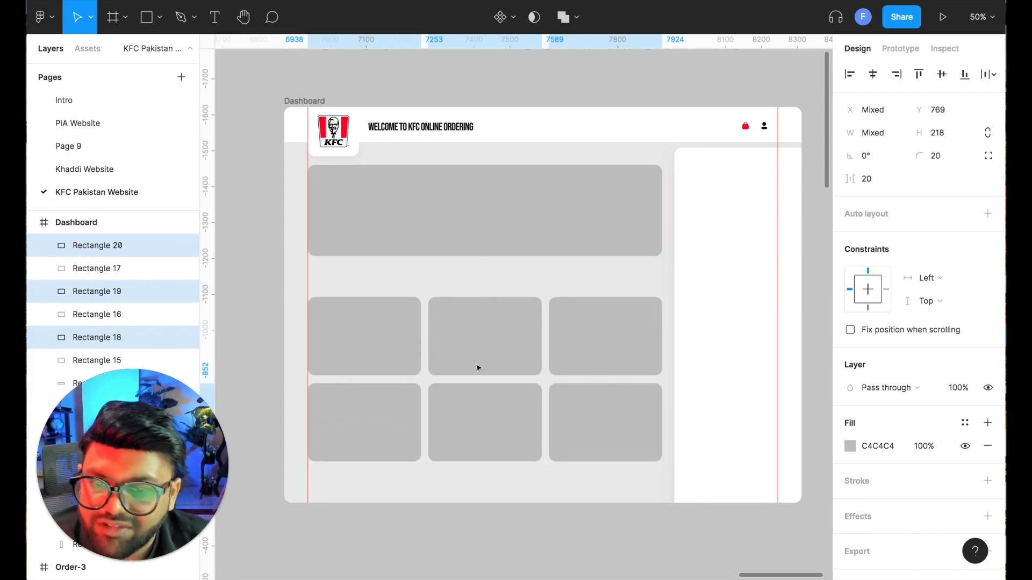
click(265, 296)
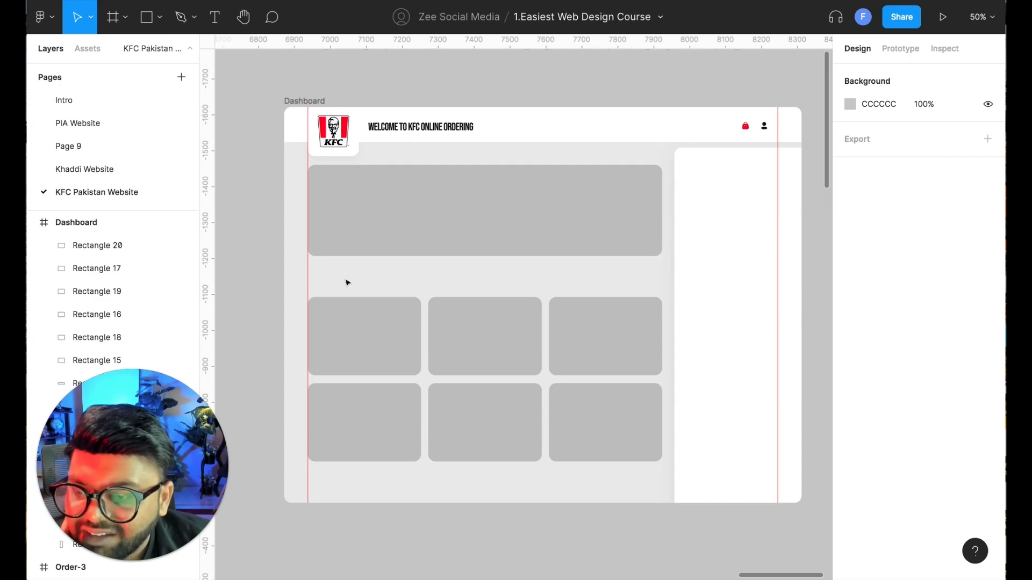
click(214, 16)
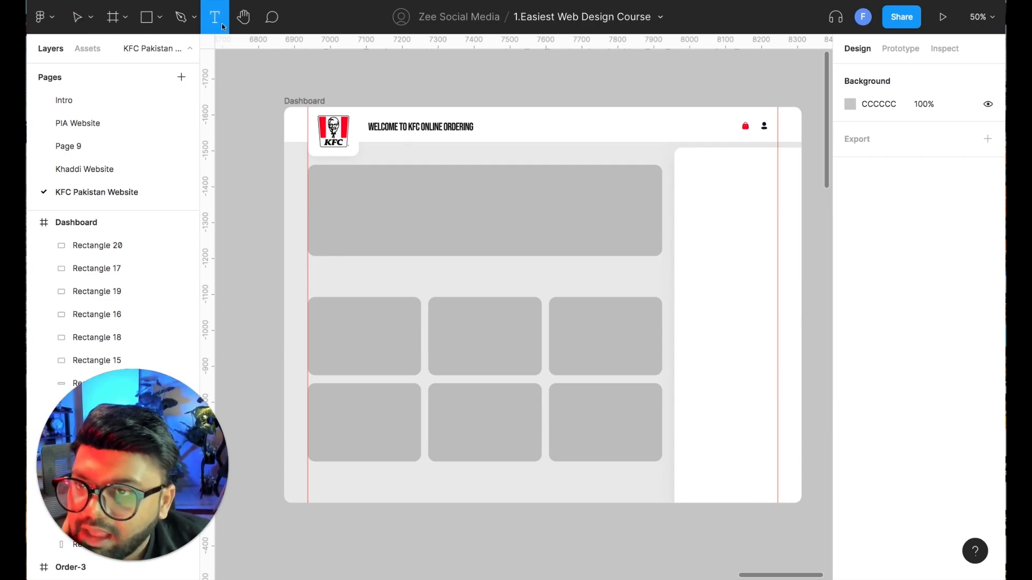
click(91, 20)
click(89, 51)
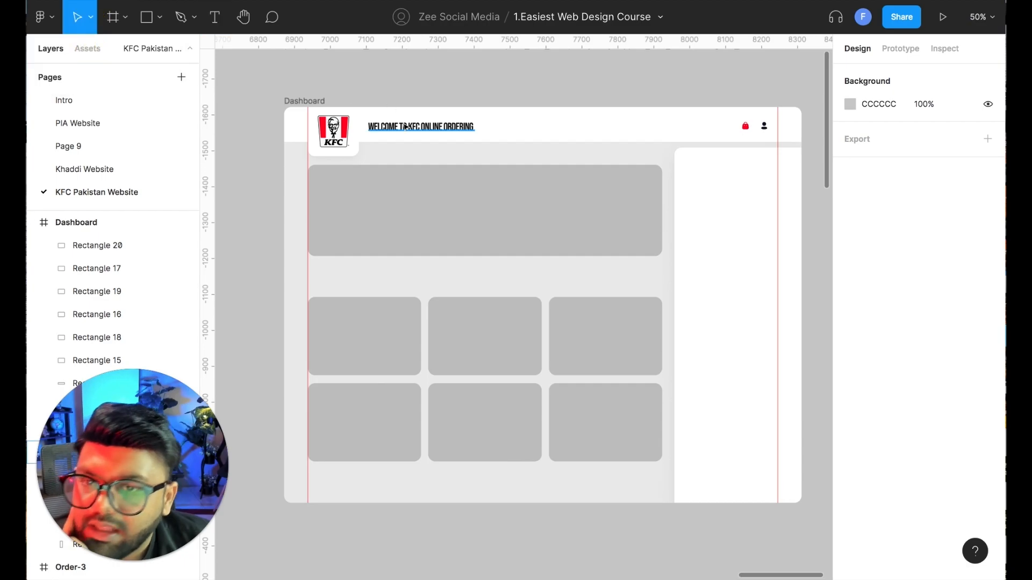
click(405, 127)
Find the Menu Images frame on the canvas and move it across the Home frame toward the Dashboard frame
drag(258, 238, 821, 240)
drag(438, 301, 374, 213)
drag(734, 211, 400, 211)
drag(683, 218, 380, 221)
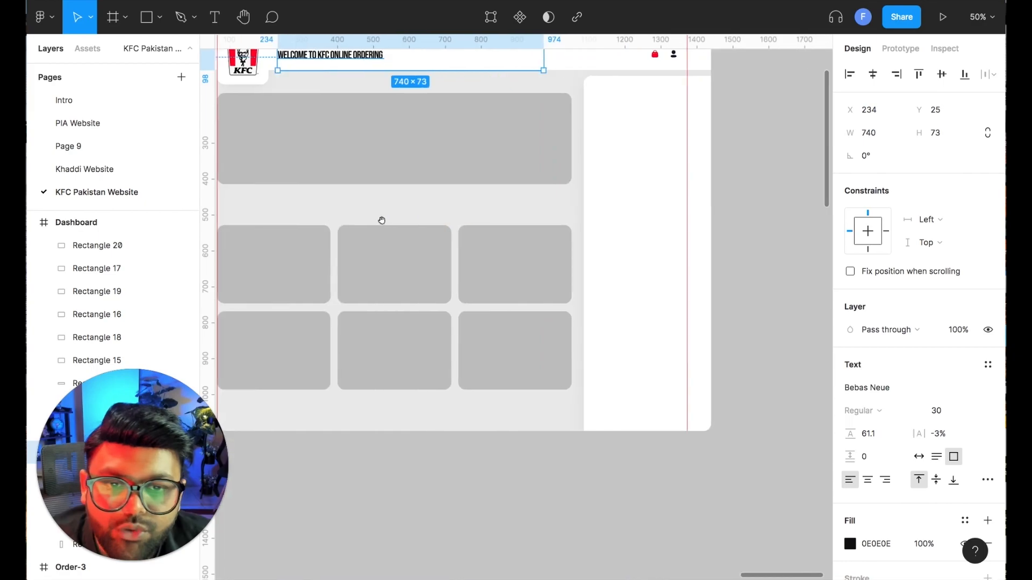
drag(736, 183, 375, 254)
drag(654, 207, 430, 209)
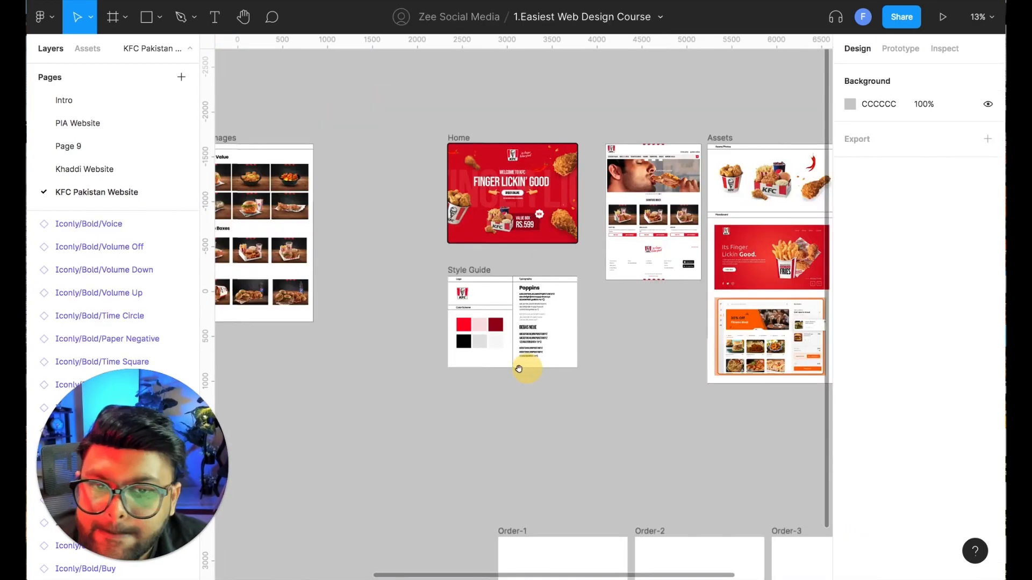
drag(505, 369, 582, 383)
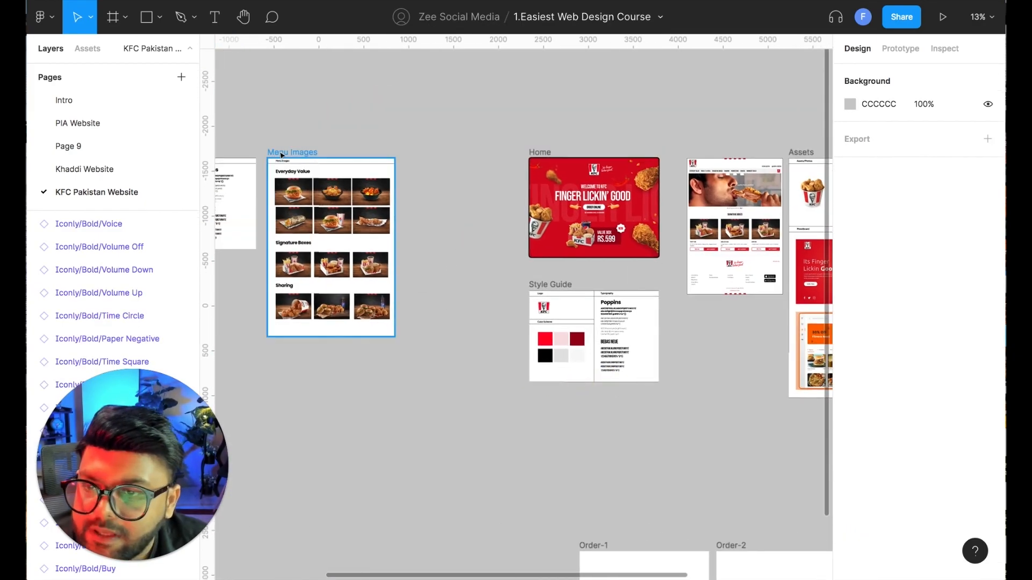
drag(281, 155, 615, 146)
drag(605, 98, 361, 121)
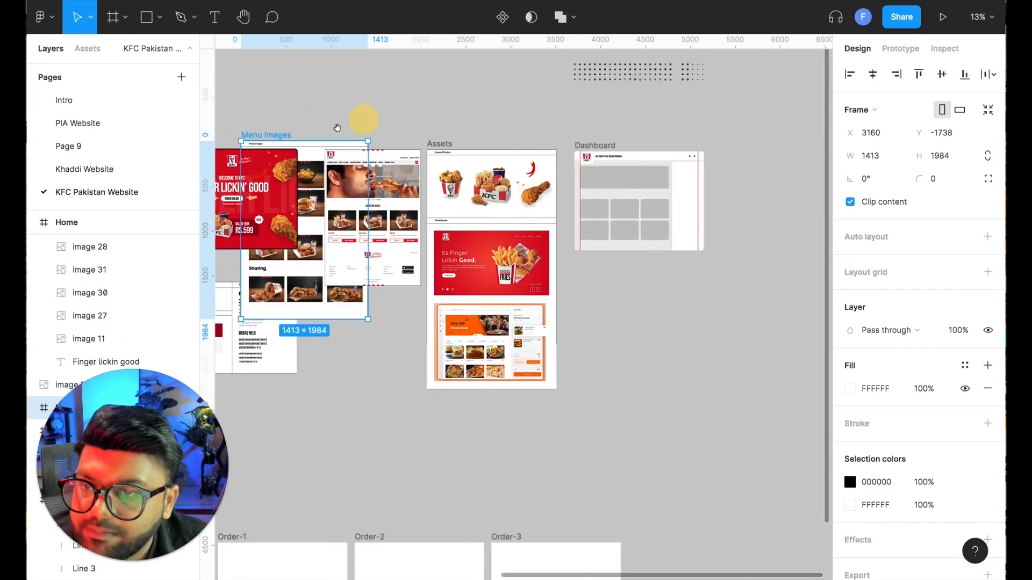
Place the Menu Images frame to the right of the Dashboard frame, leaving a clear gap between them
drag(279, 138, 329, 487)
key(ctrl+equal)
key(ctrl+equal)
drag(599, 307, 513, 374)
drag(656, 274, 387, 277)
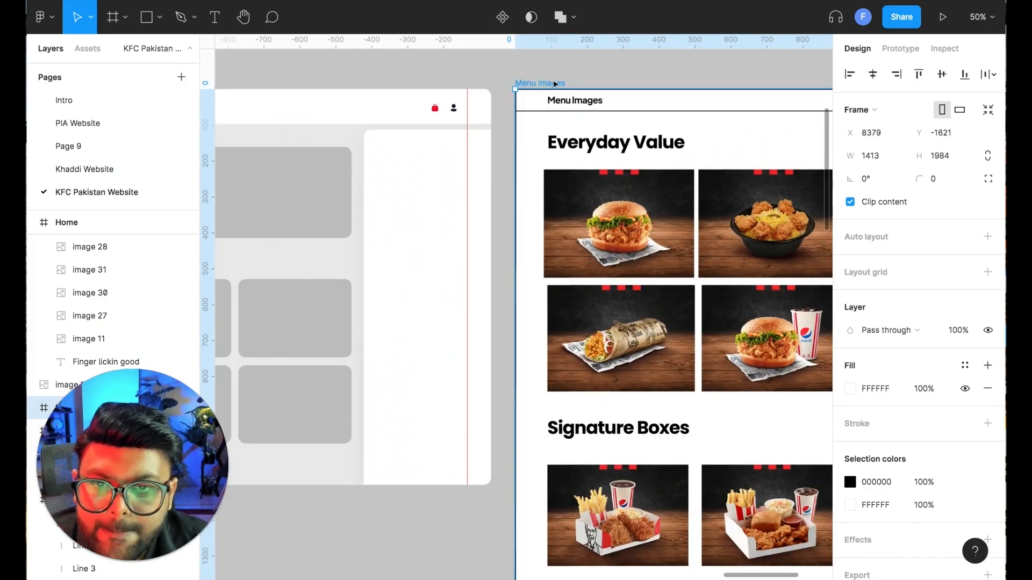
drag(583, 84, 656, 85)
Duplicate the welcome heading beneath the banner at Y 436, change its text to "Everyday value", and narrow its text box
click(511, 178)
drag(511, 177, 812, 188)
drag(817, 153, 873, 135)
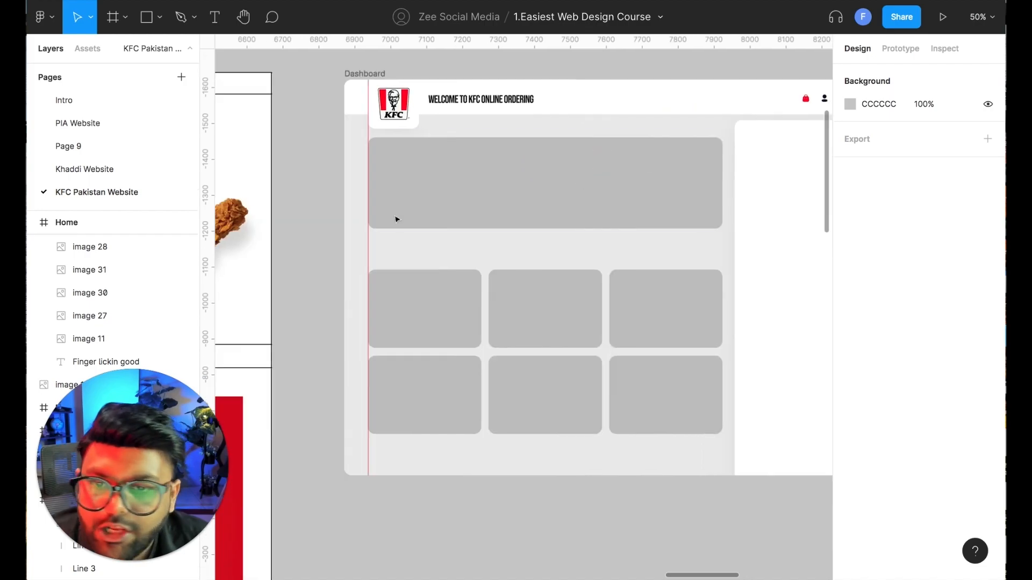
click(462, 104)
drag(466, 108, 444, 250)
double_click(445, 249)
text(Eve)
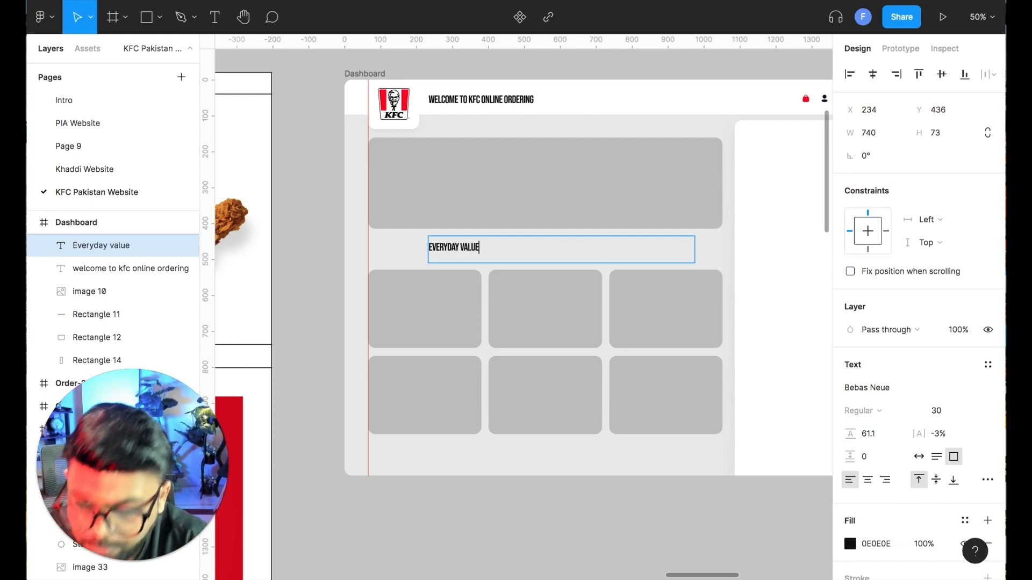
text(ryday value)
key(Escape)
drag(695, 249, 486, 252)
Duplicate the Everyday value label beside itself at X 261, change the copy to "signature boxes", and widen its box to 189
click(581, 65)
scroll(621, 223, right, 7)
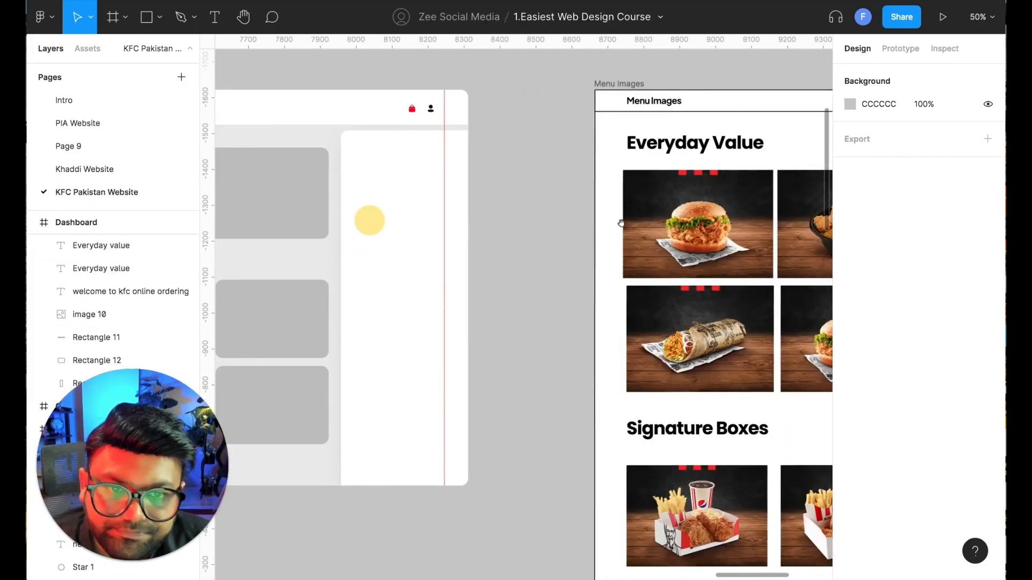
scroll(431, 223, left, 7)
double_click(556, 236)
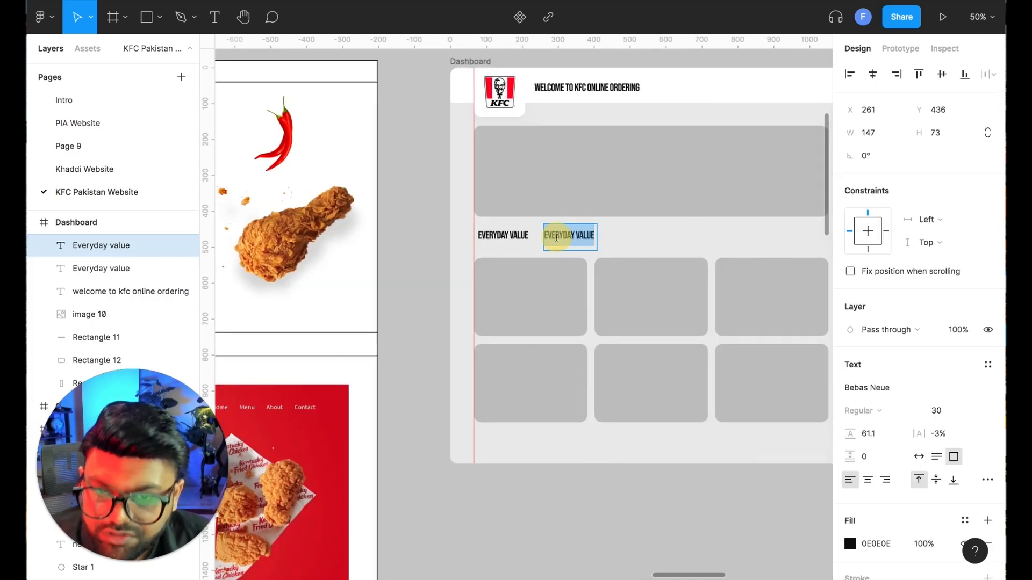
text(signature boxes)
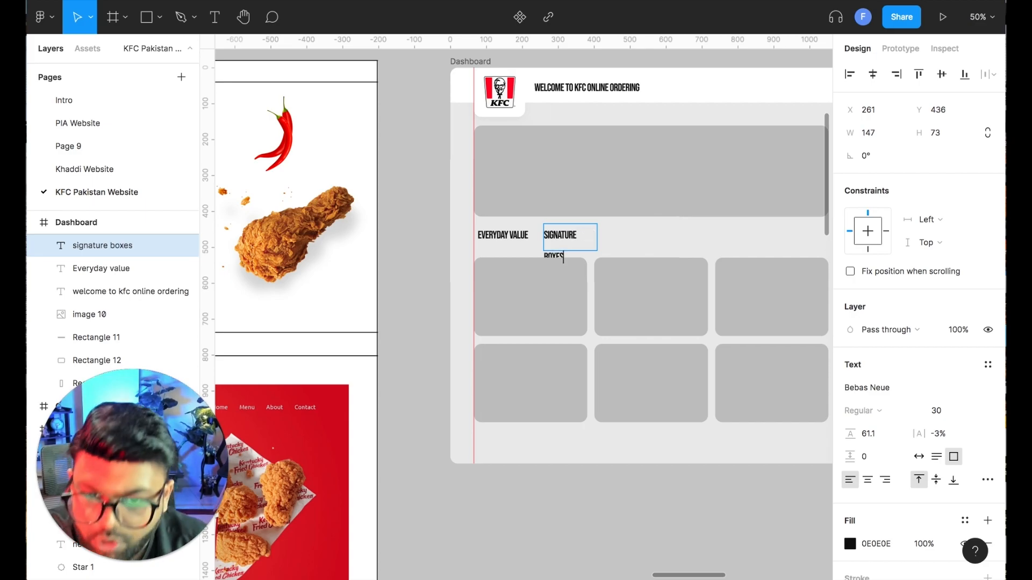
click(430, 255)
mouse_move(597, 239)
mouse_down()
mouse_move(612, 238)
mouse_move(585, 237)
mouse_up()
Duplicate the signature boxes label to X 487 and change the copy's text to "sharing"
drag(478, 237, 559, 238)
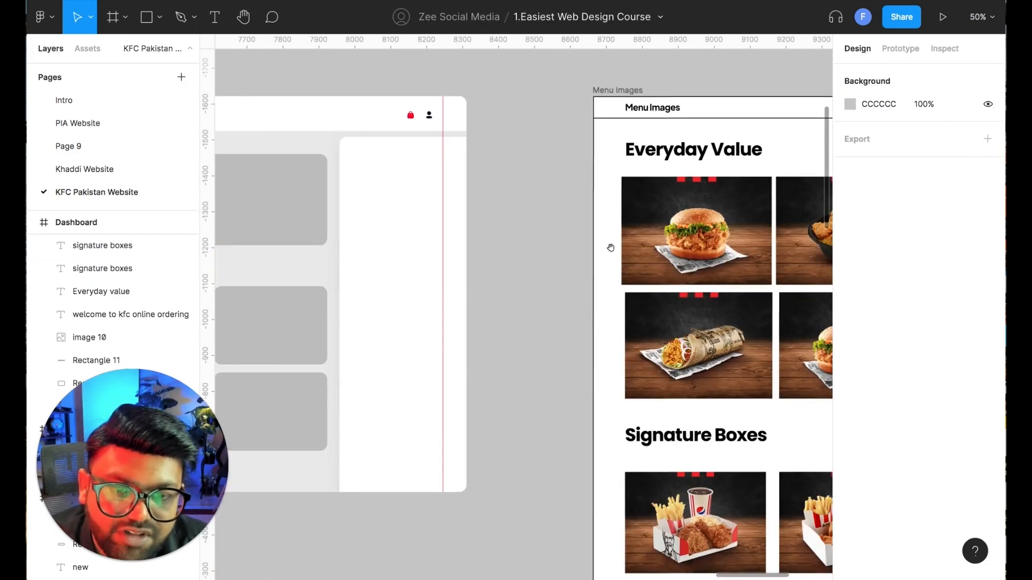
scroll(610, 248, down, 4)
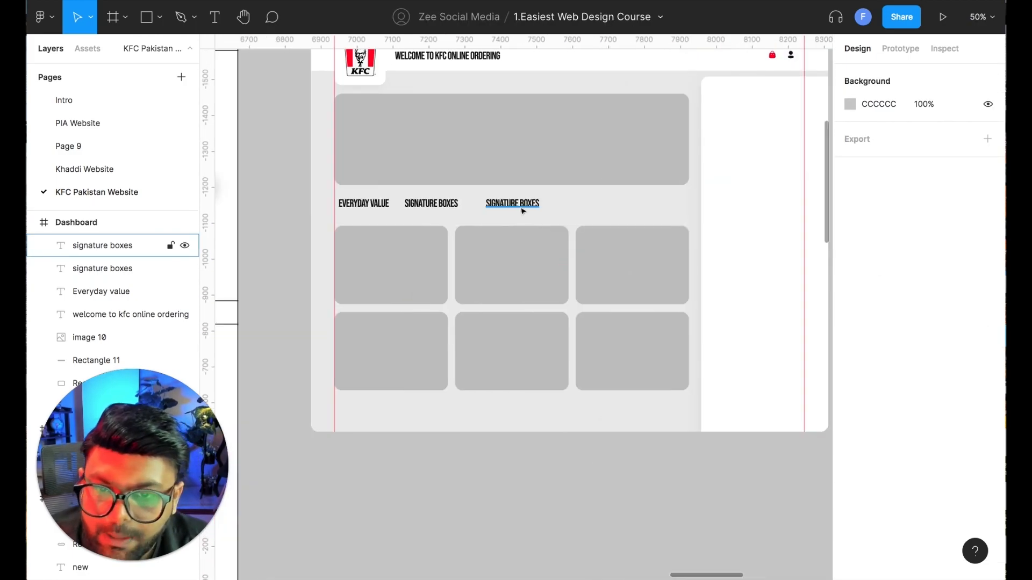
double_click(520, 206)
text(z)
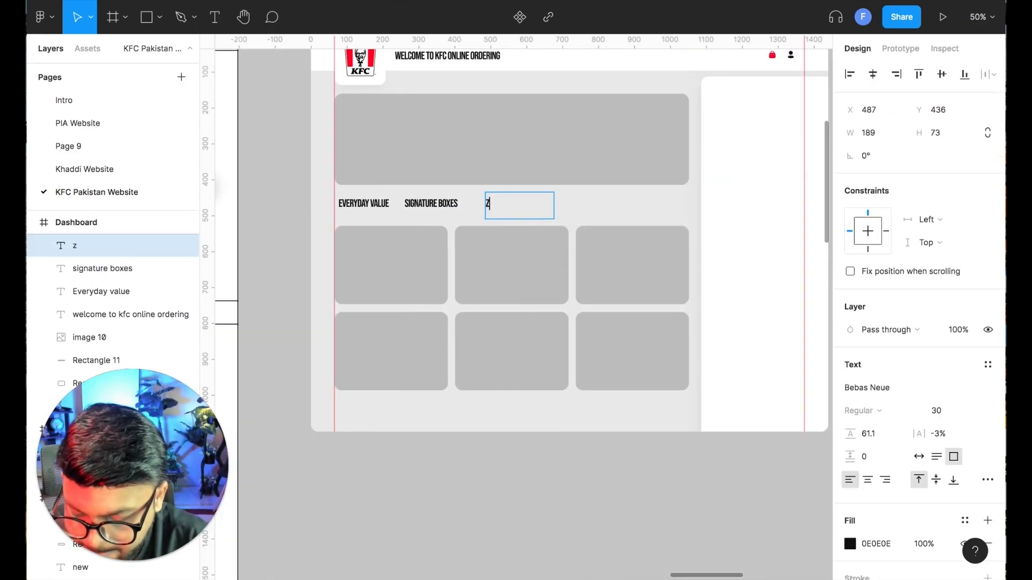
key(BackSpace)
text(s)
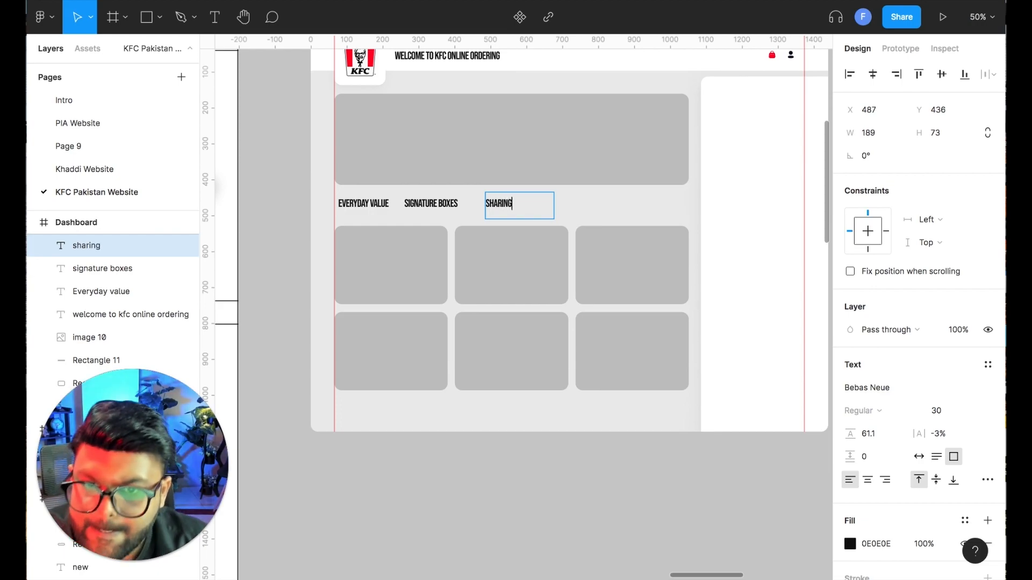
key(Escape)
Fit the category text boxes to their words, with signature boxes 150 wide and sharing 73 wide
click(451, 207)
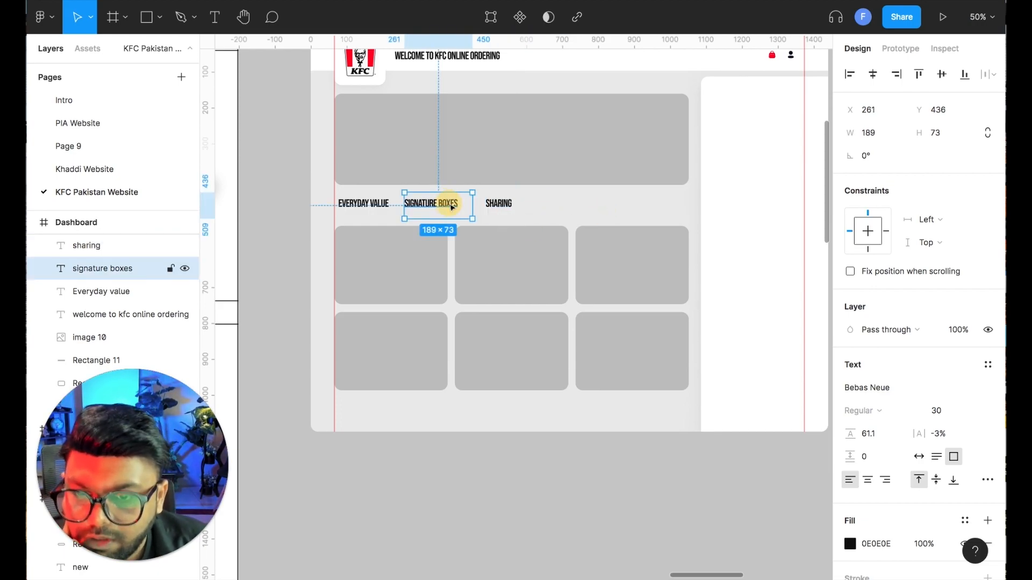
drag(451, 206, 460, 205)
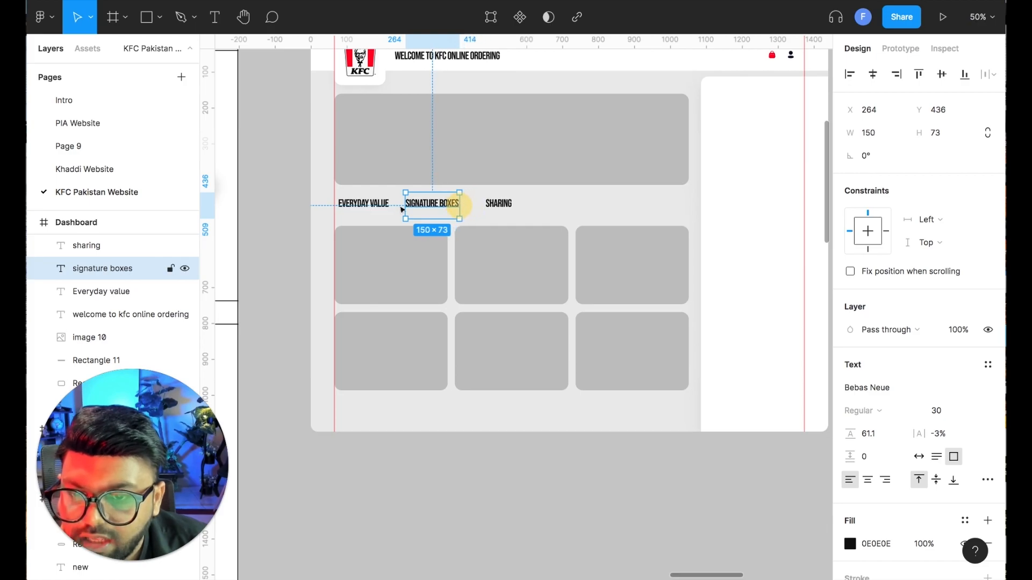
click(378, 205)
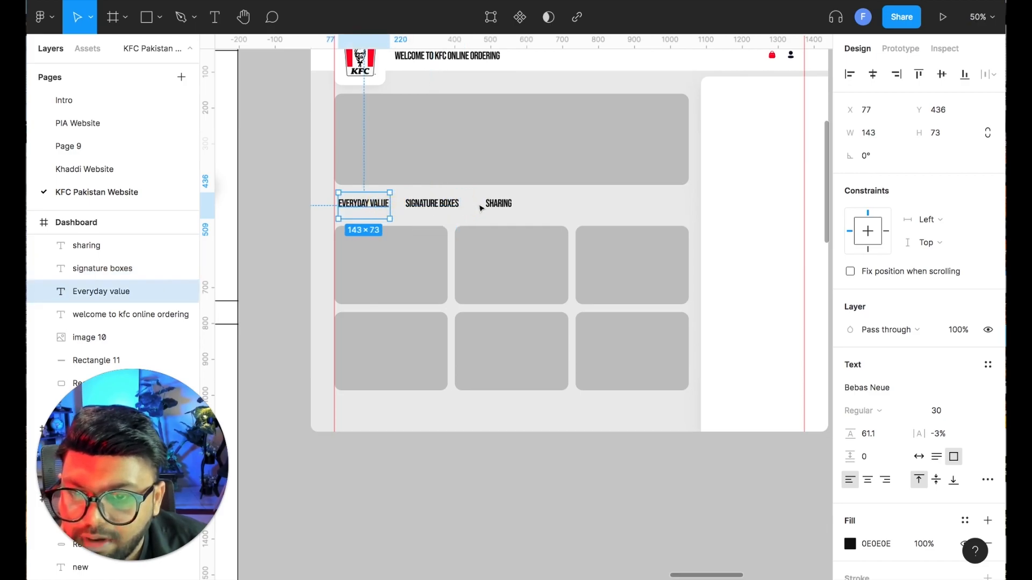
click(497, 204)
drag(546, 204, 514, 204)
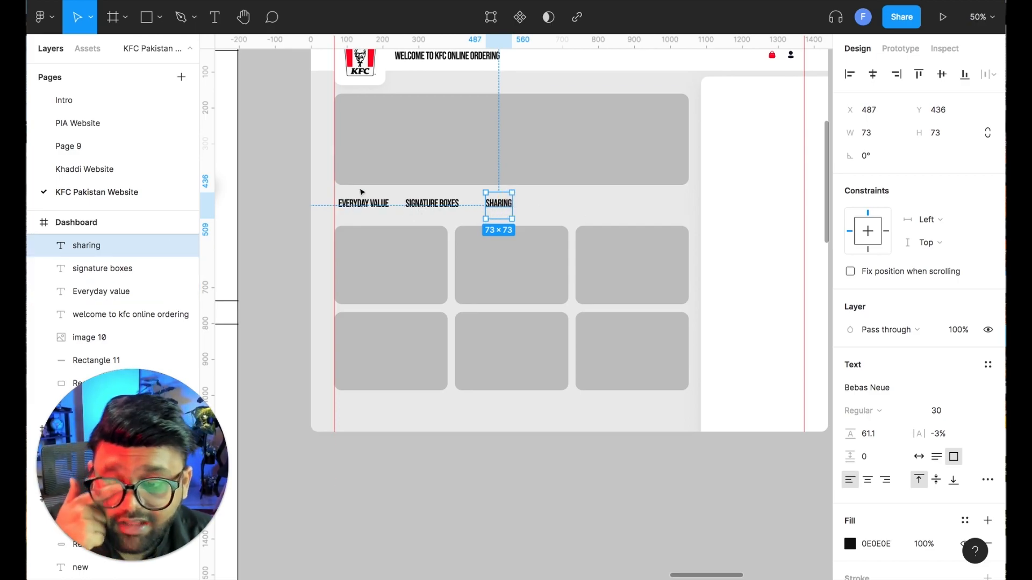
Distribute the Everyday value, signature boxes and sharing labels with equal horizontal spacing
click(374, 206)
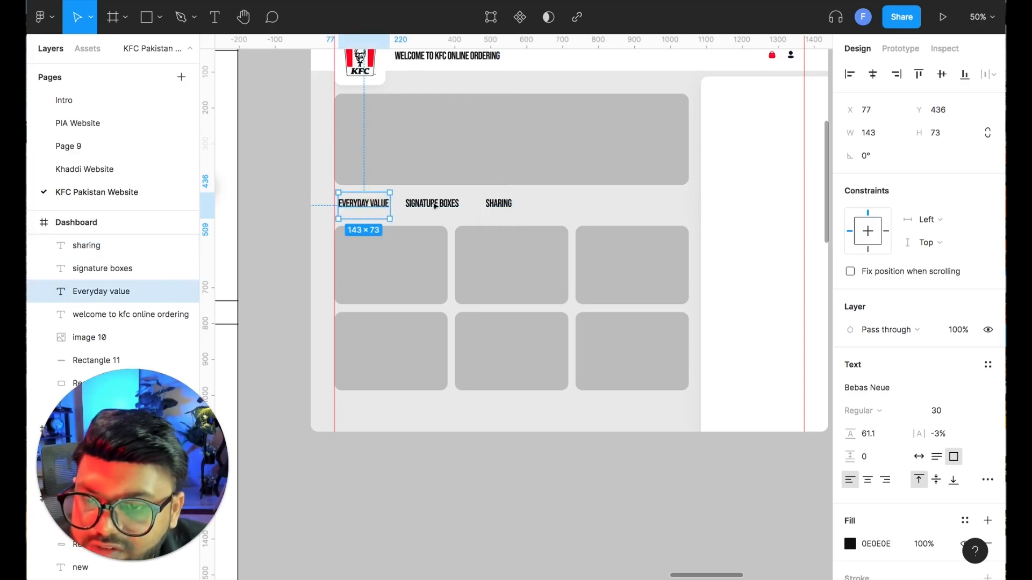
shift+click(432, 203)
shift+click(498, 203)
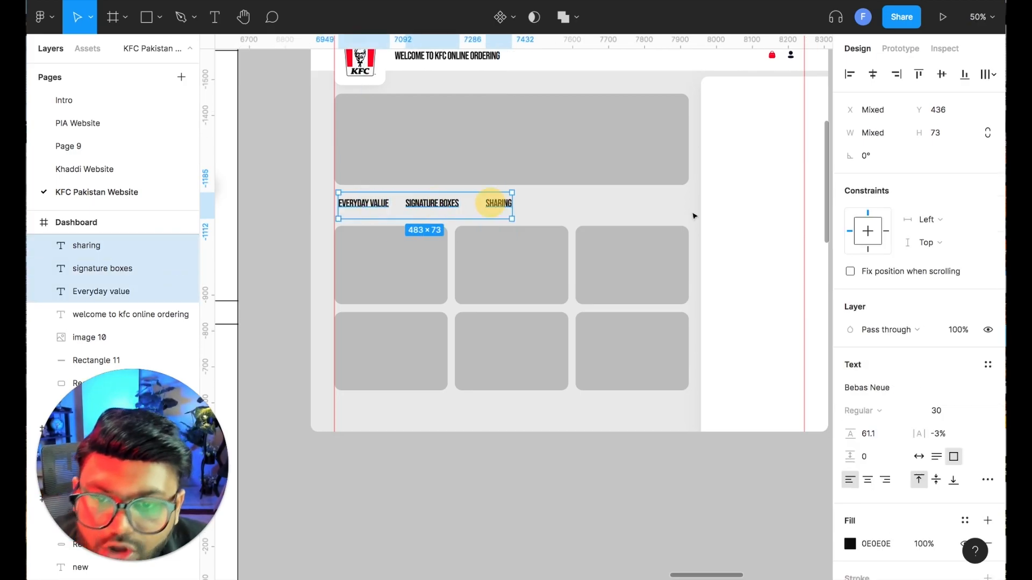
click(986, 76)
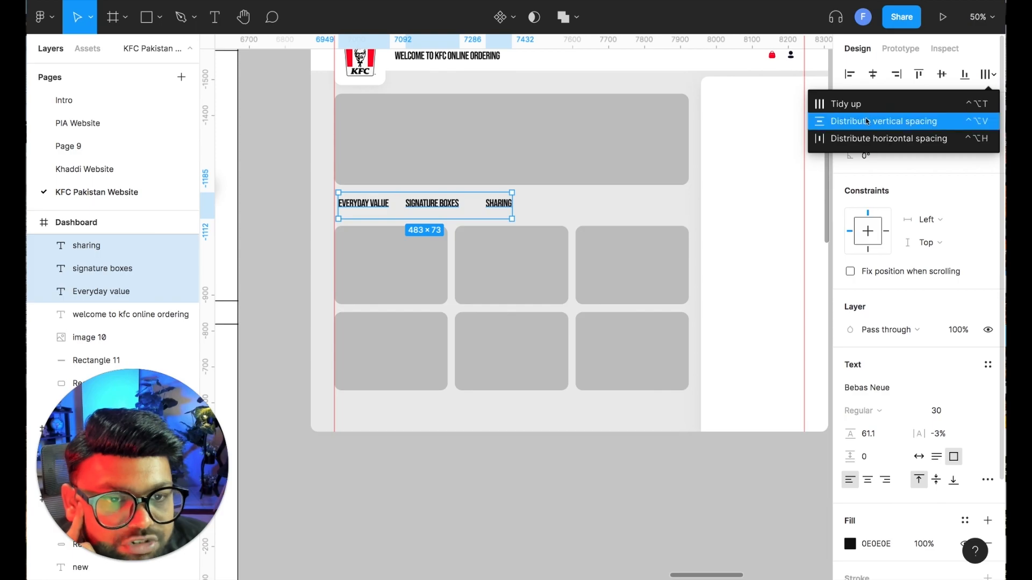
click(862, 137)
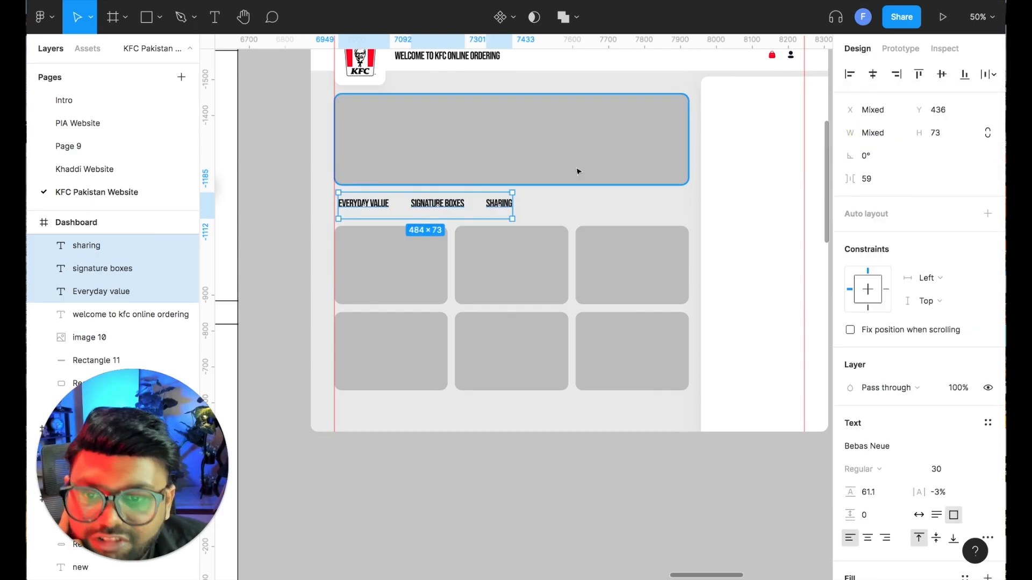
click(301, 218)
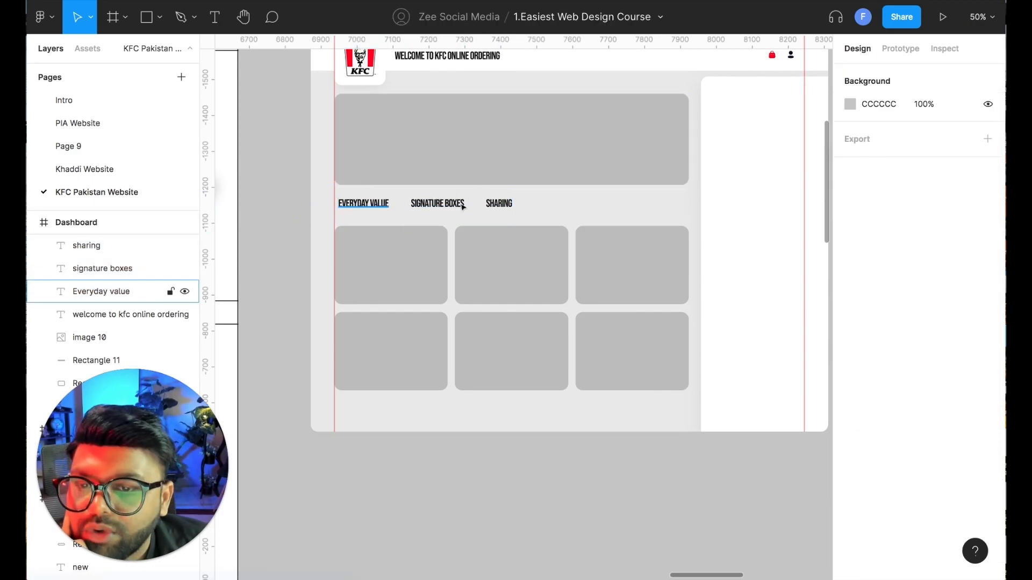
Move all six menu card placeholders up 12 px, closer to the category labels
click(355, 252)
shift+click(510, 269)
shift+click(601, 267)
shift+click(414, 369)
shift+click(490, 362)
shift+click(611, 361)
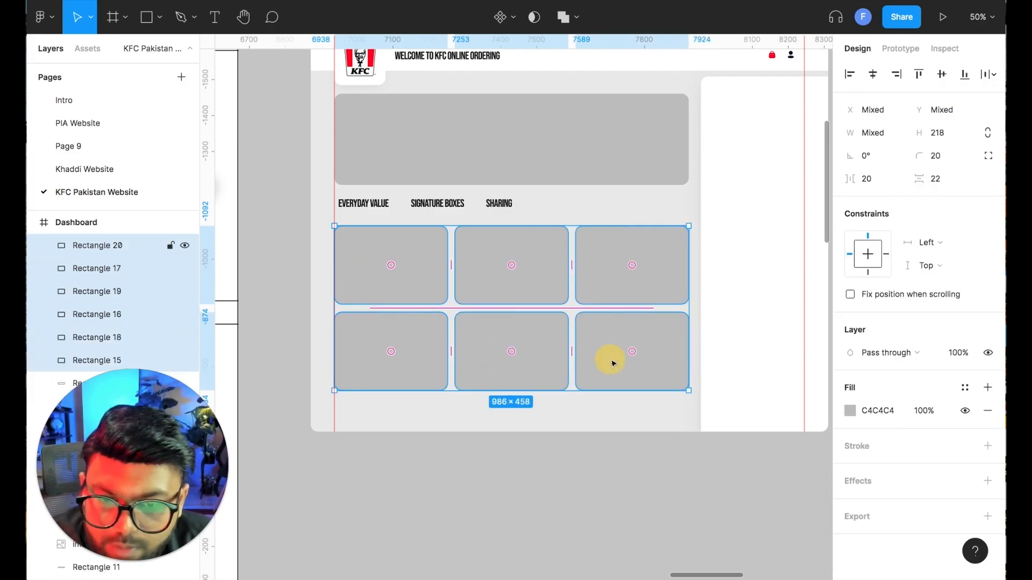
key(Up)
key(Up)
key(Up)
key(Up)
key(Up)
key(Up)
key(Up)
key(Up)
key(Up)
key(Up)
key(Up)
key(Up)
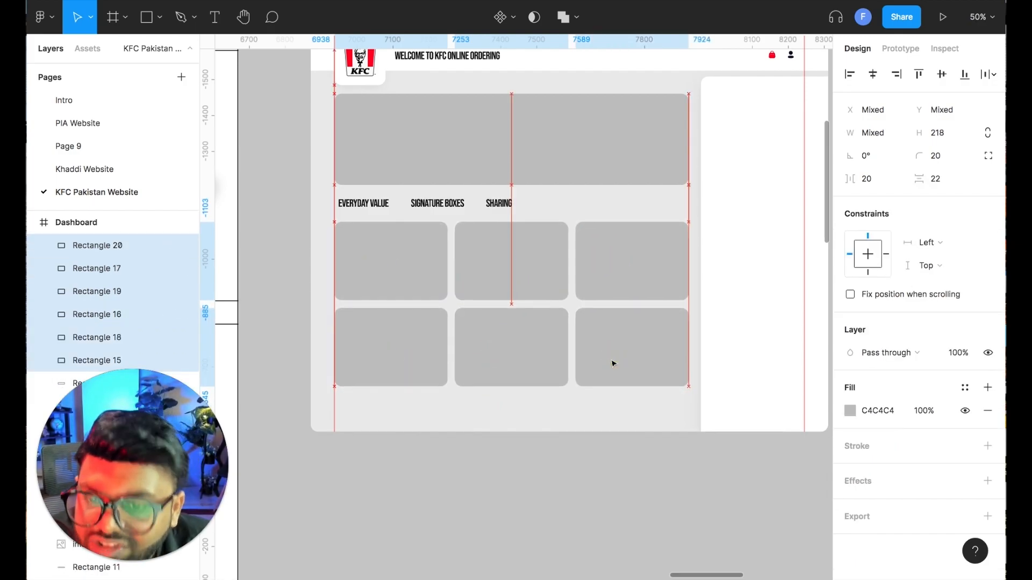
click(291, 213)
Change the Everyday value label's text fill to the red FF0024
click(378, 207)
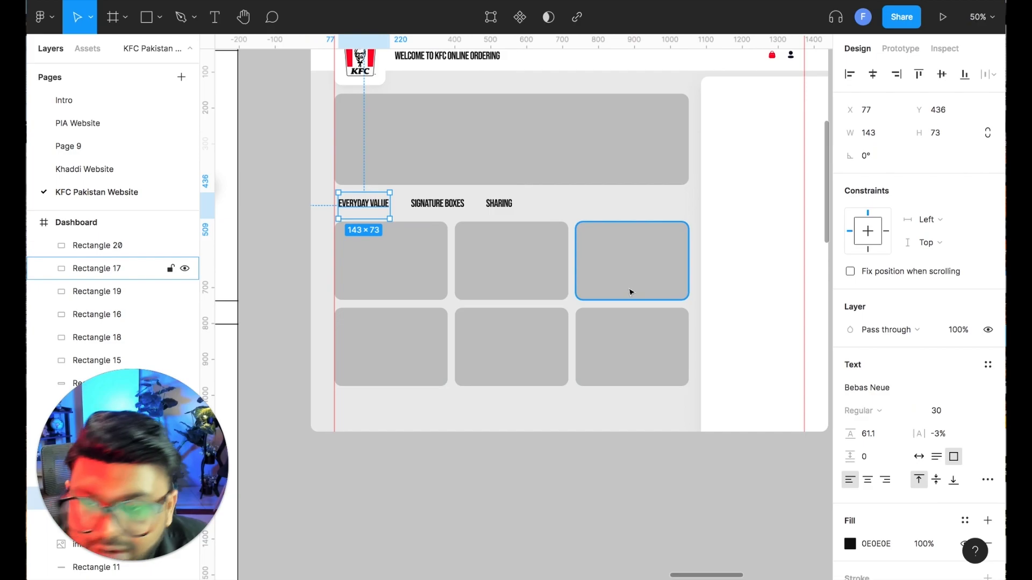
click(850, 544)
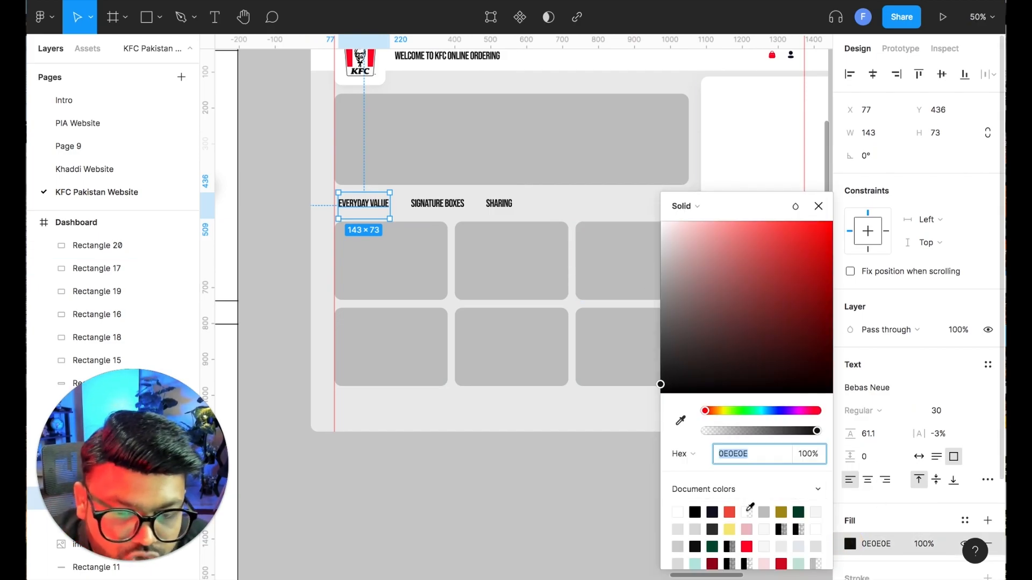
click(747, 546)
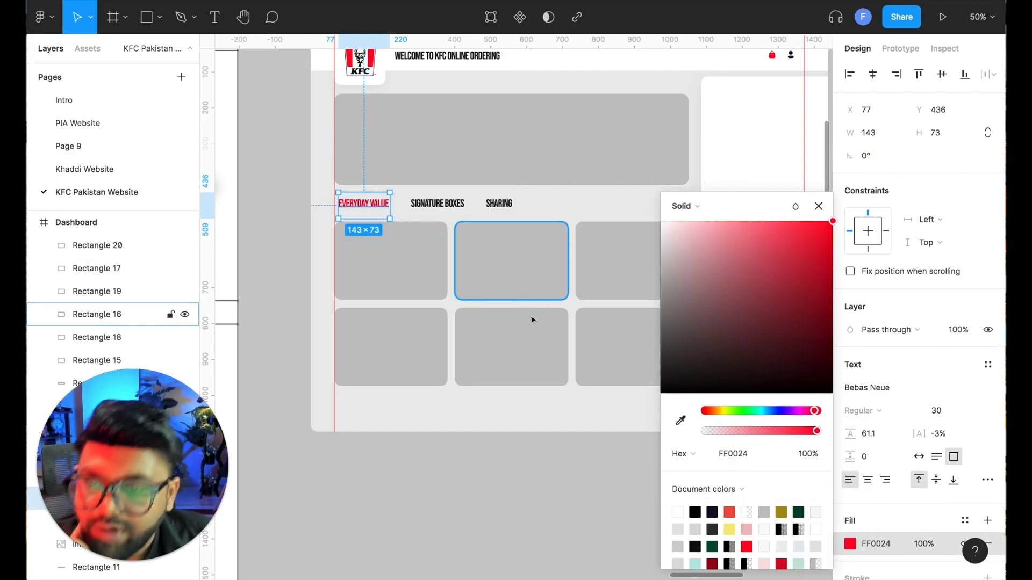
click(680, 421)
click(371, 57)
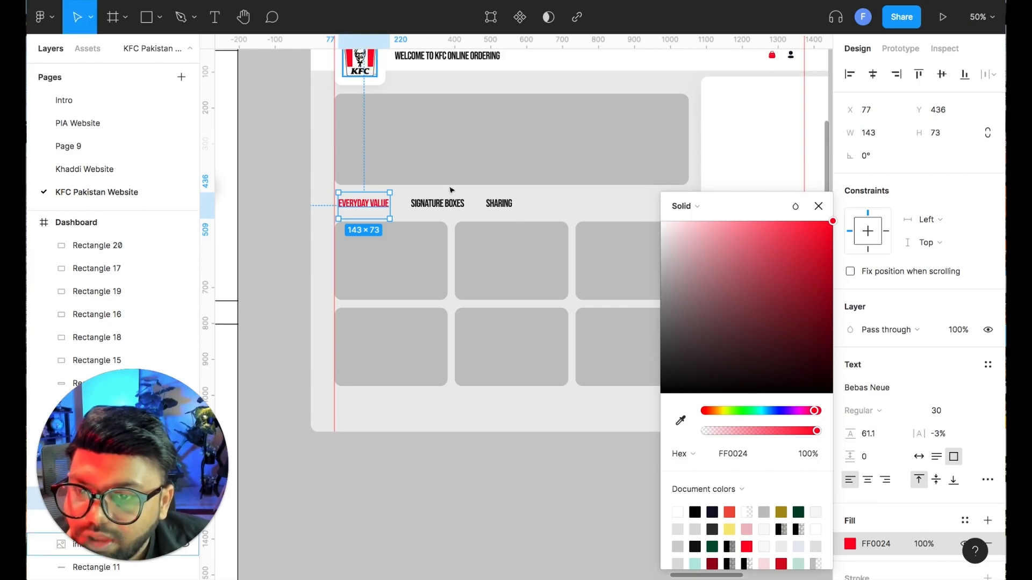
click(300, 225)
Draw a thin rectangle about 154 by 4 beneath the Everyday value label and fill it with FF0024
click(160, 16)
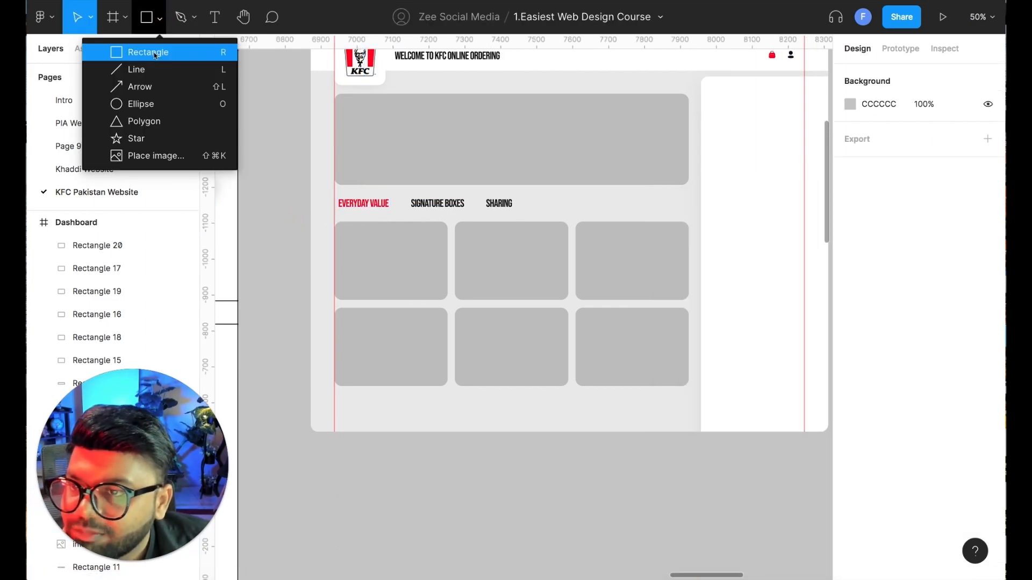
click(153, 53)
drag(337, 212, 389, 213)
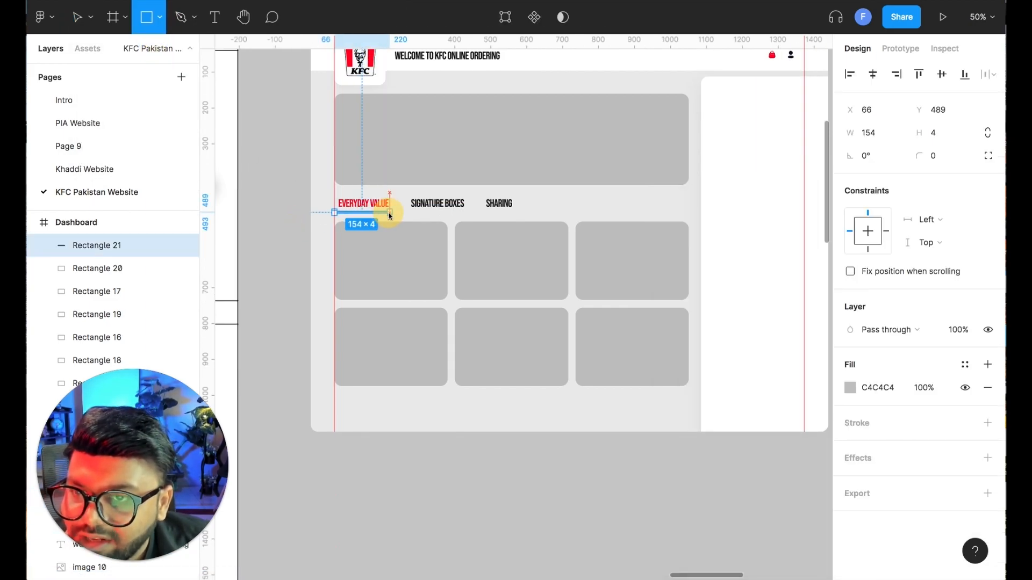
click(850, 387)
click(678, 545)
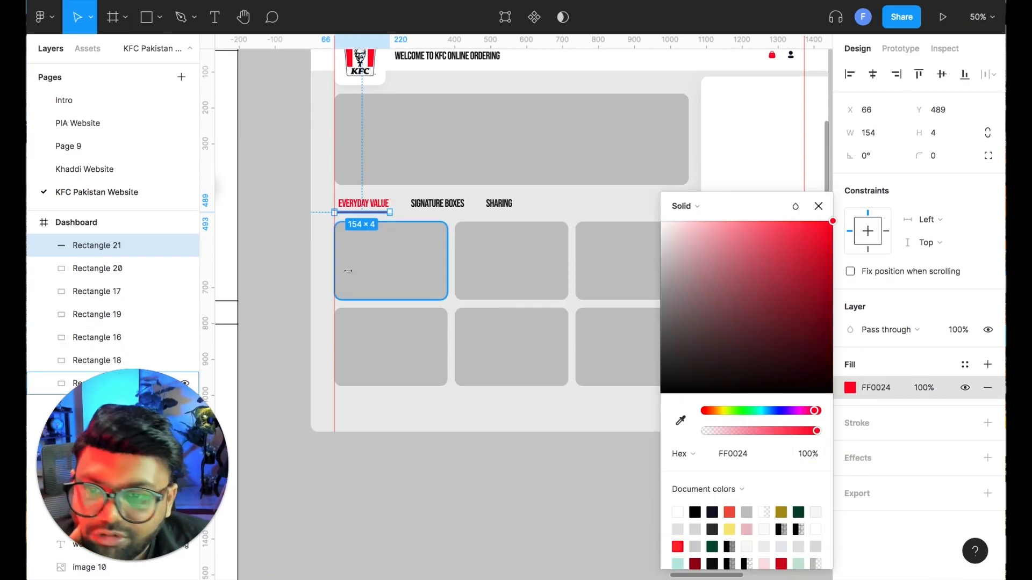
Reapply the FF0024 document colour to the Everyday value label
click(364, 203)
click(850, 544)
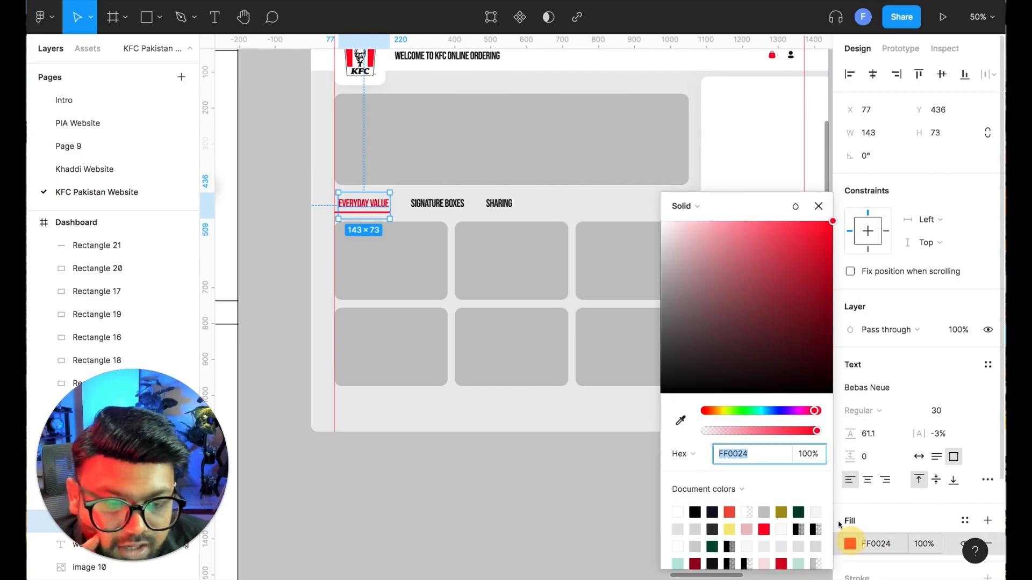
click(763, 529)
click(511, 473)
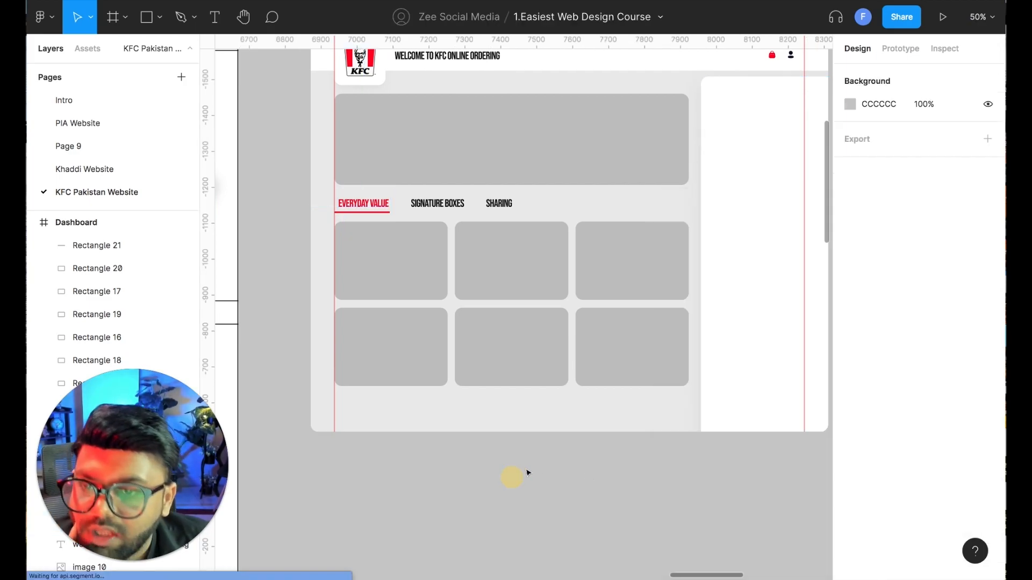
Shift the red underline slightly right beneath the Everyday value label
click(385, 214)
key(Right)
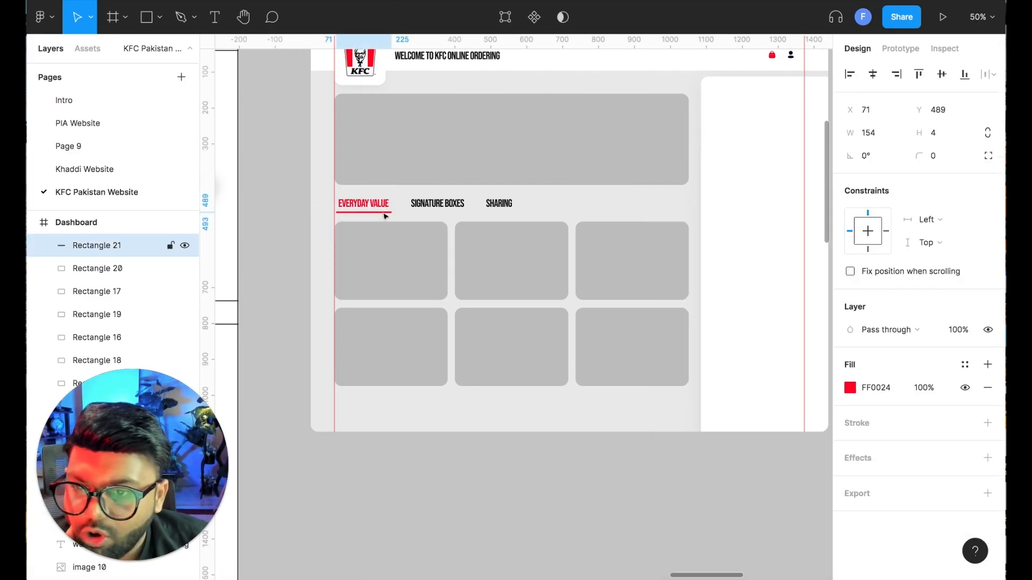
click(282, 251)
scroll(286, 276, up, 3)
scroll(278, 272, down, 3)
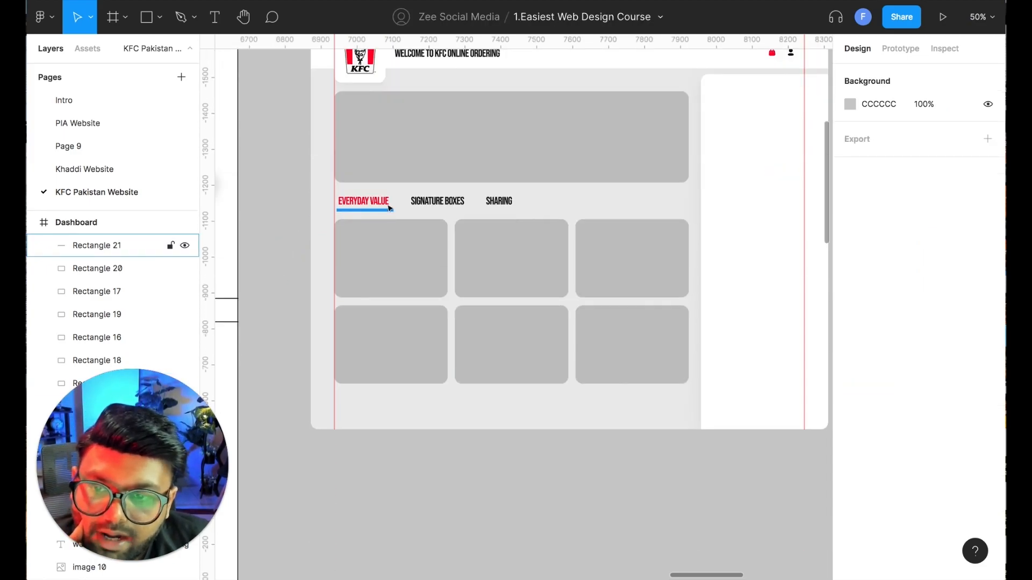
scroll(505, 382, up, 1)
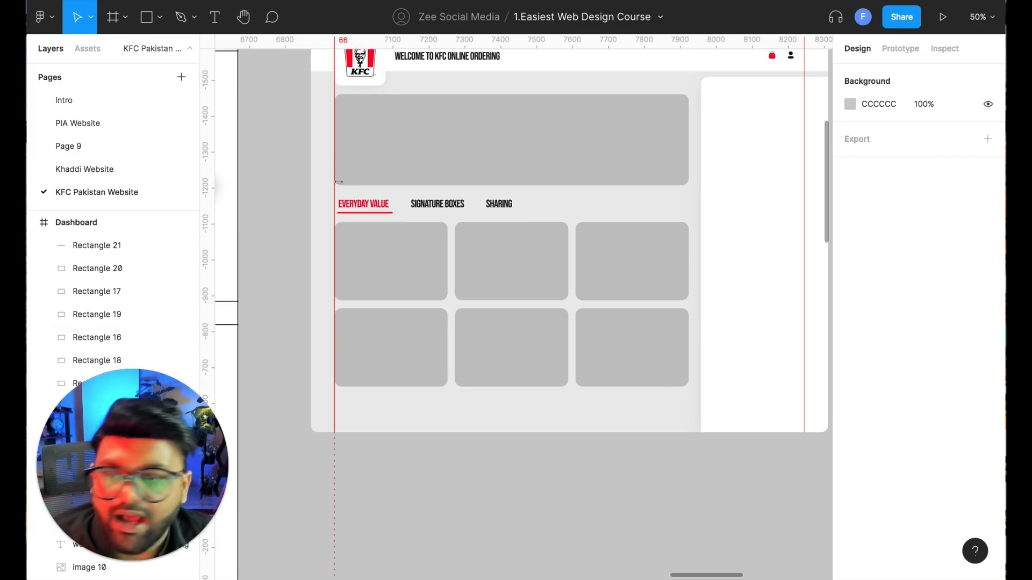
Duplicate the signature boxes label into the white side panel at X 1134, Y 137 and change the copy's text to "your cart"
click(363, 204)
click(431, 207)
mouse_move(431, 207)
mouse_down()
mouse_move(801, 66)
mouse_move(744, 102)
mouse_up()
scroll(699, 161, right, 3)
double_click(670, 109)
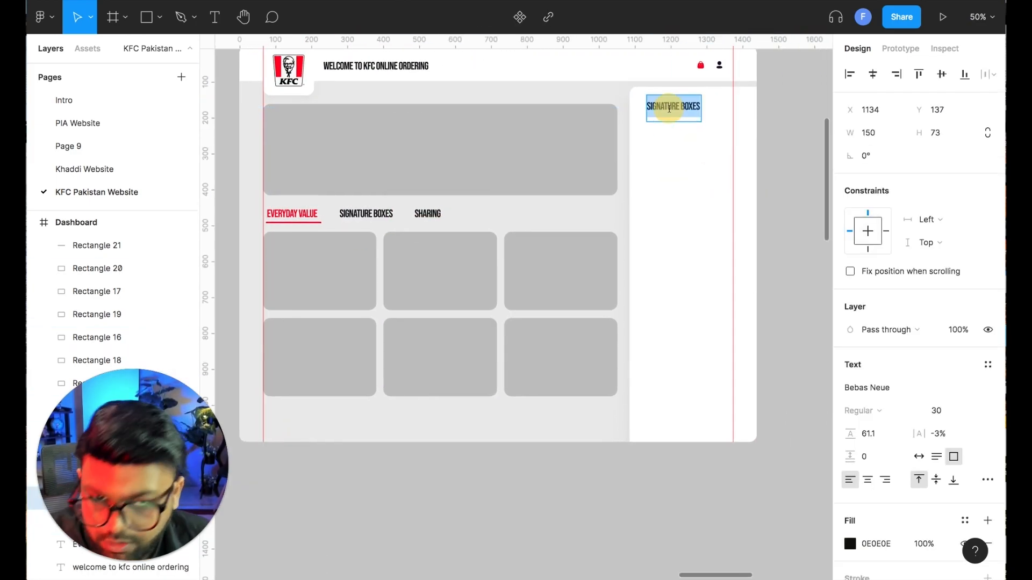
text(YOUR CAER)
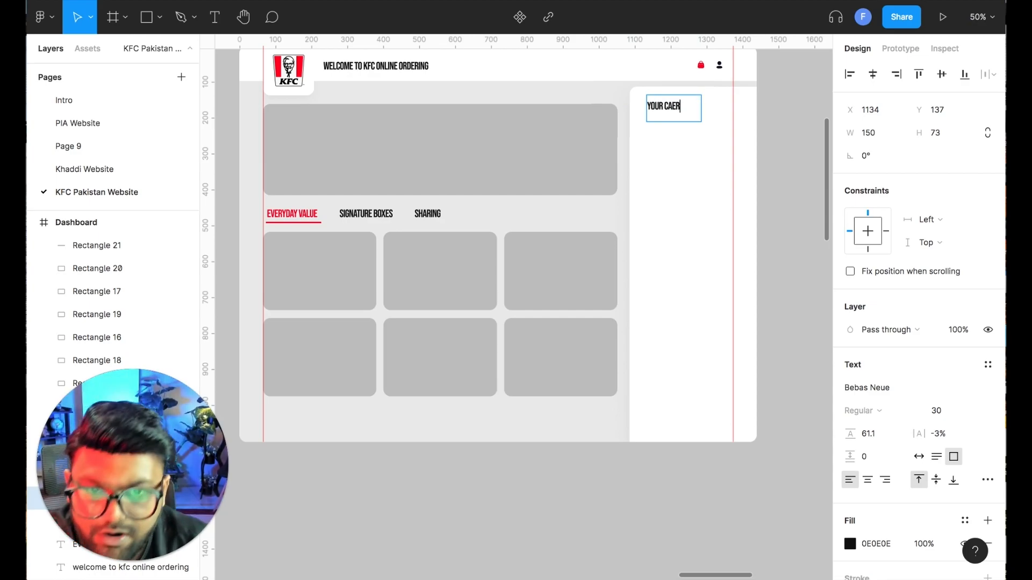
key(Escape)
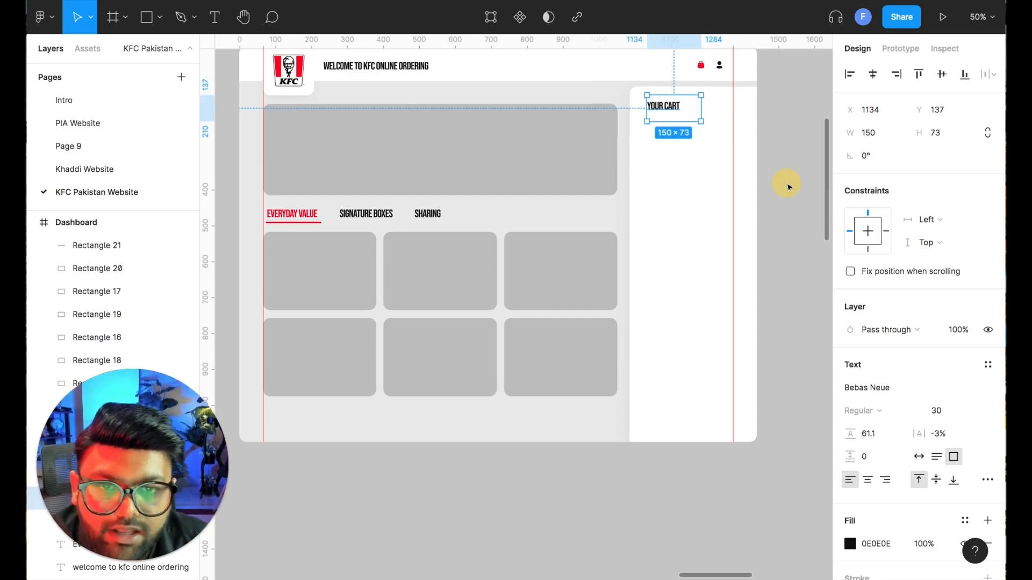
click(785, 184)
scroll(785, 249, up, 1)
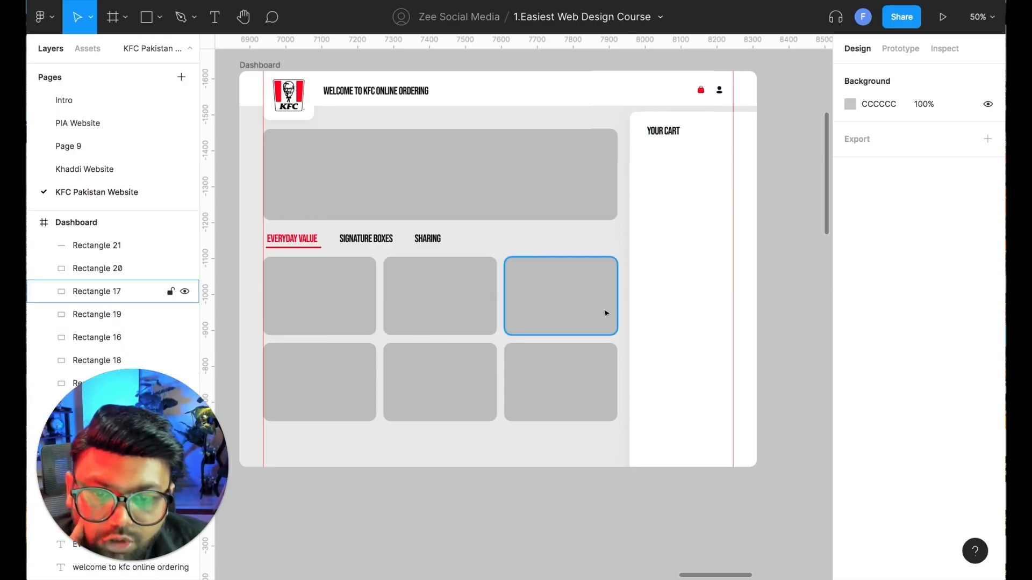
Select all six menu card placeholders and shorten them together so each is 191 high
click(352, 315)
shift+click(348, 391)
shift+click(450, 389)
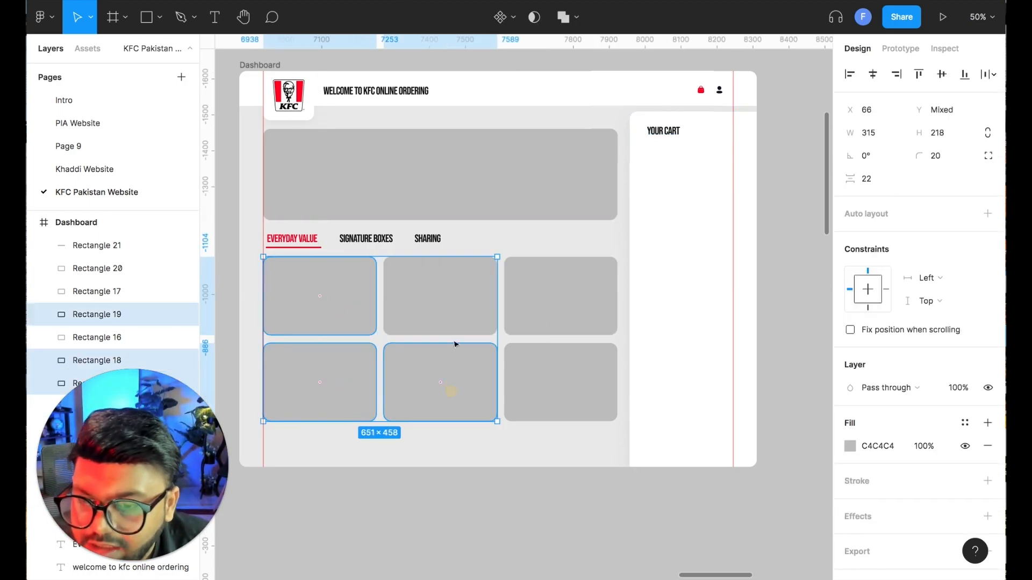
shift+click(459, 303)
shift+click(536, 306)
shift+click(528, 413)
drag(478, 422, 478, 402)
click(476, 417)
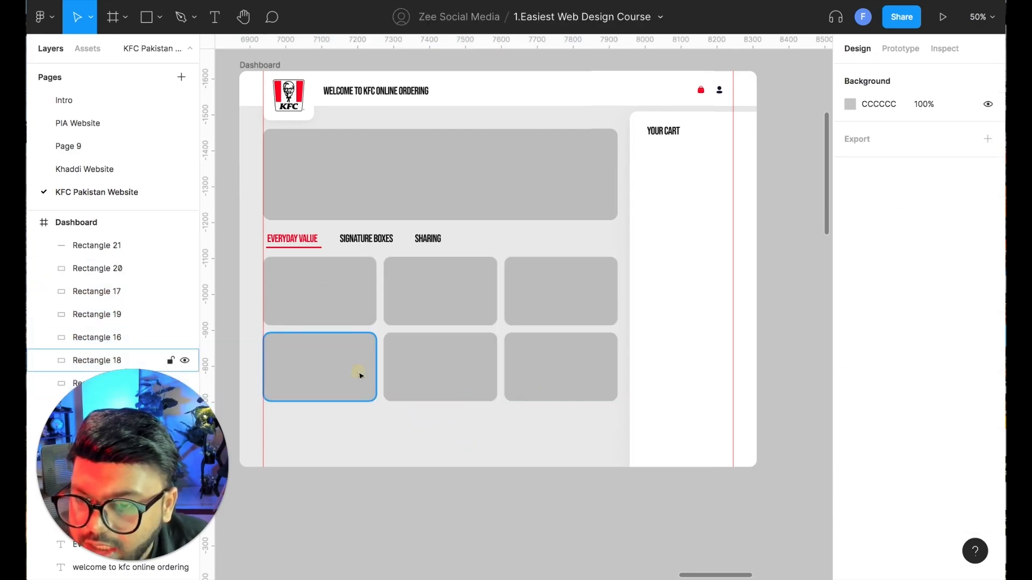
Move the lower row of three card placeholders down to Y 782
click(356, 373)
shift+click(430, 369)
shift+click(564, 357)
drag(564, 356, 561, 383)
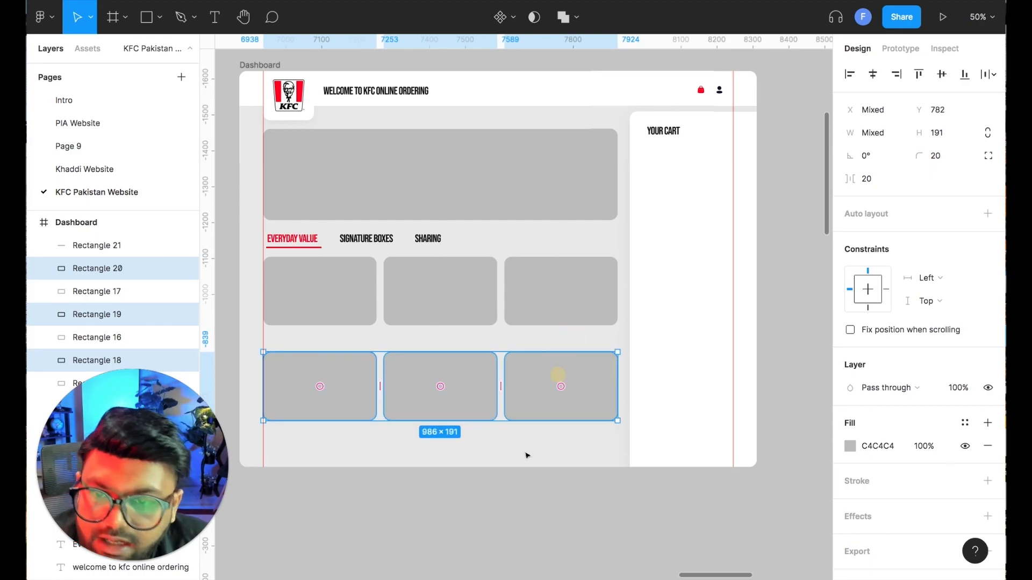
click(444, 451)
scroll(444, 450, left, 3)
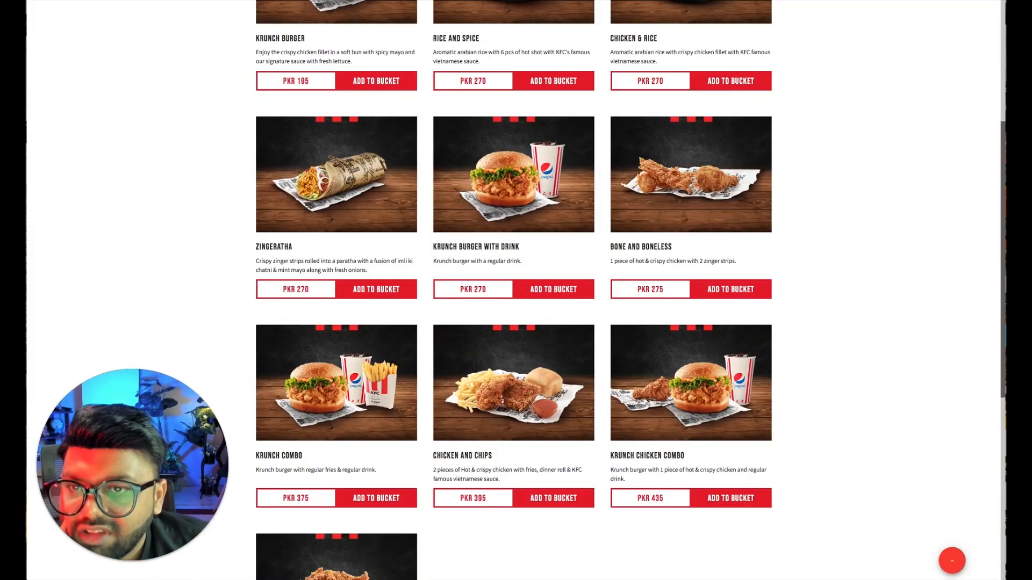
On the KFC Pakistan website, bring up the "Let the Snacking hour begin!" banner slide and copy its image
scroll(351, 215, up, 10)
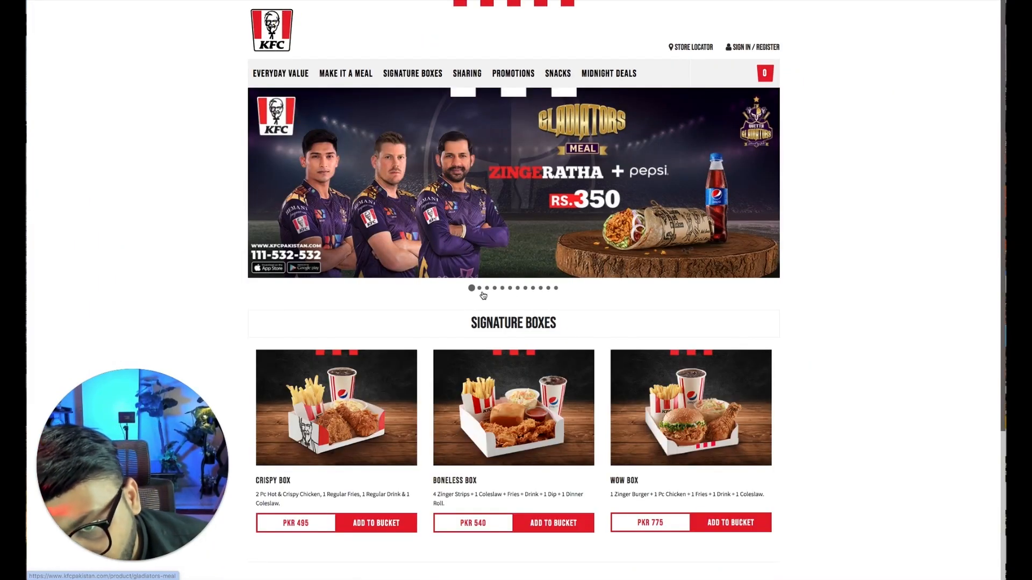
click(486, 289)
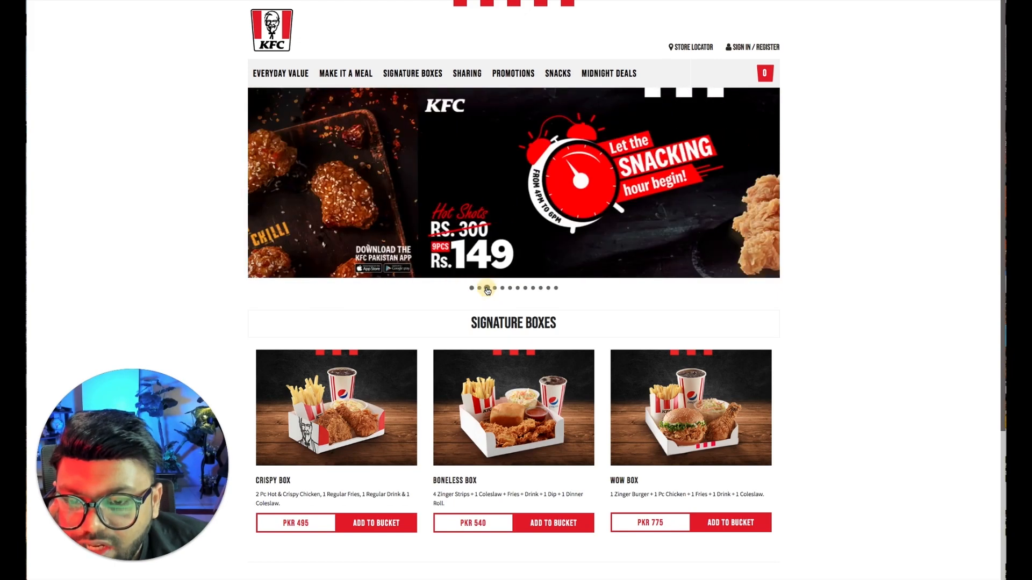
right_click(466, 171)
click(501, 262)
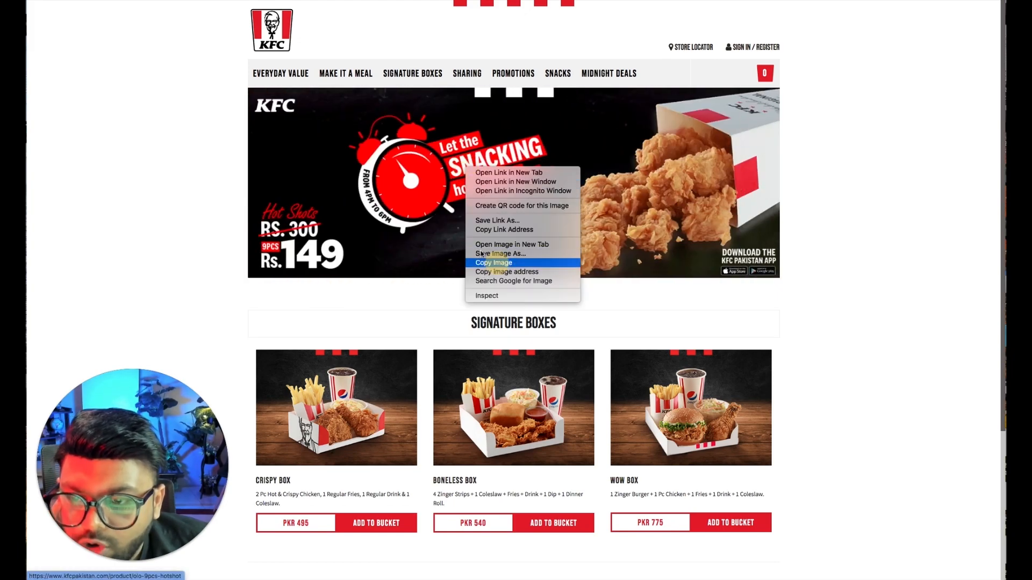
Back in Figma, try the copied snacking image as the banner rectangle's fill and undo it
click(269, 1)
click(394, 172)
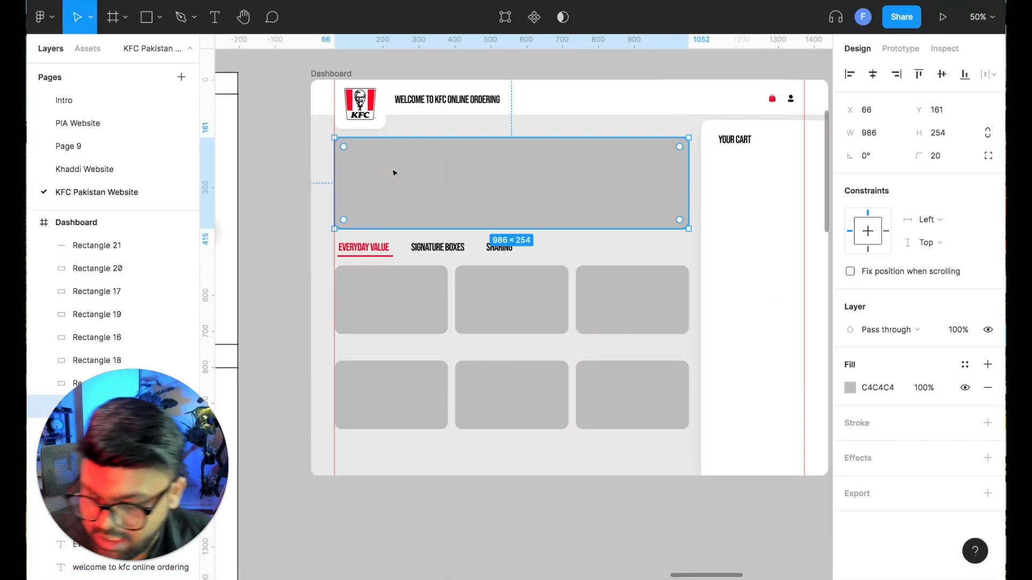
key(ctrl+v)
click(287, 214)
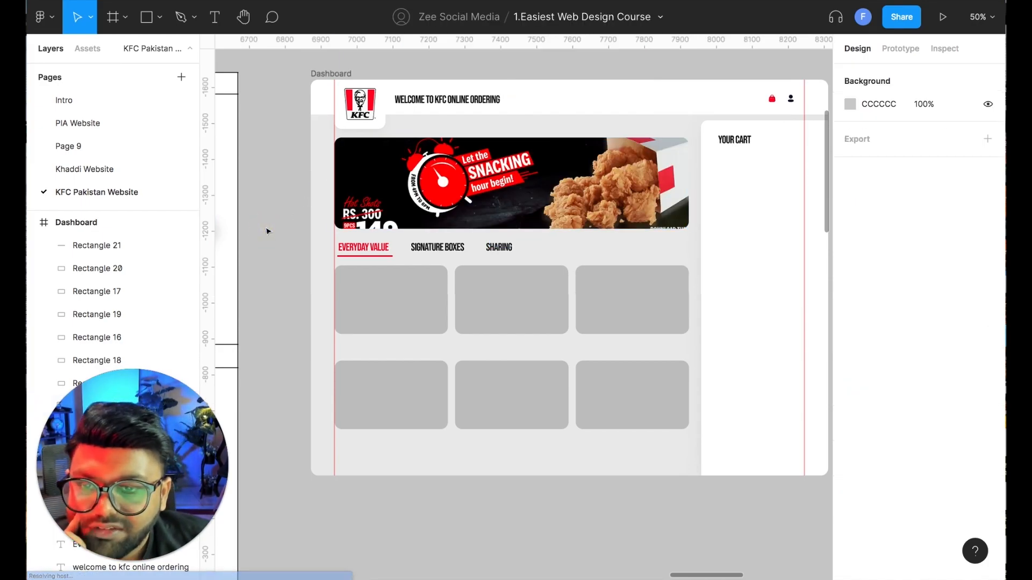
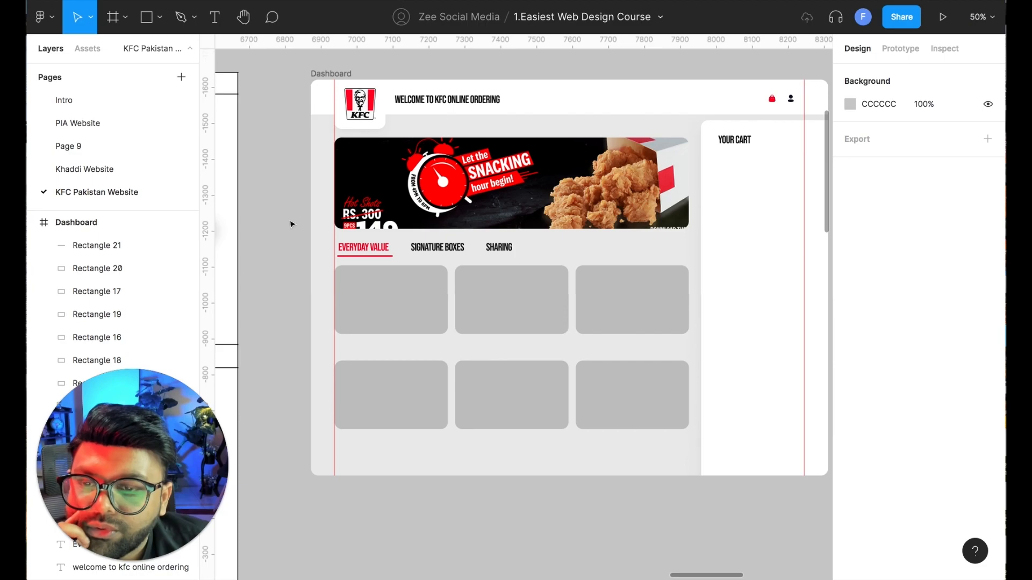
key(ctrl+z)
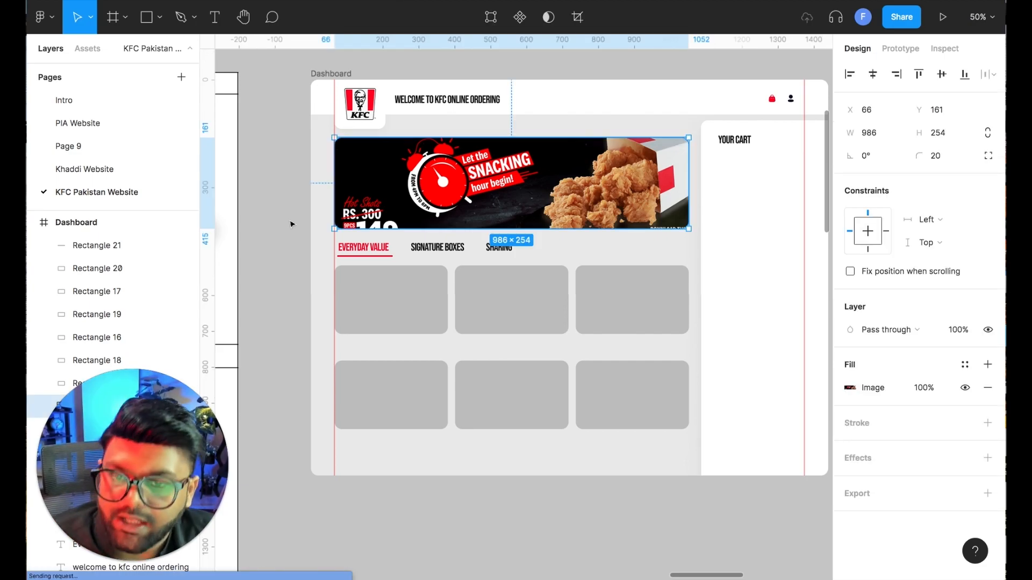
key(ctrl+z)
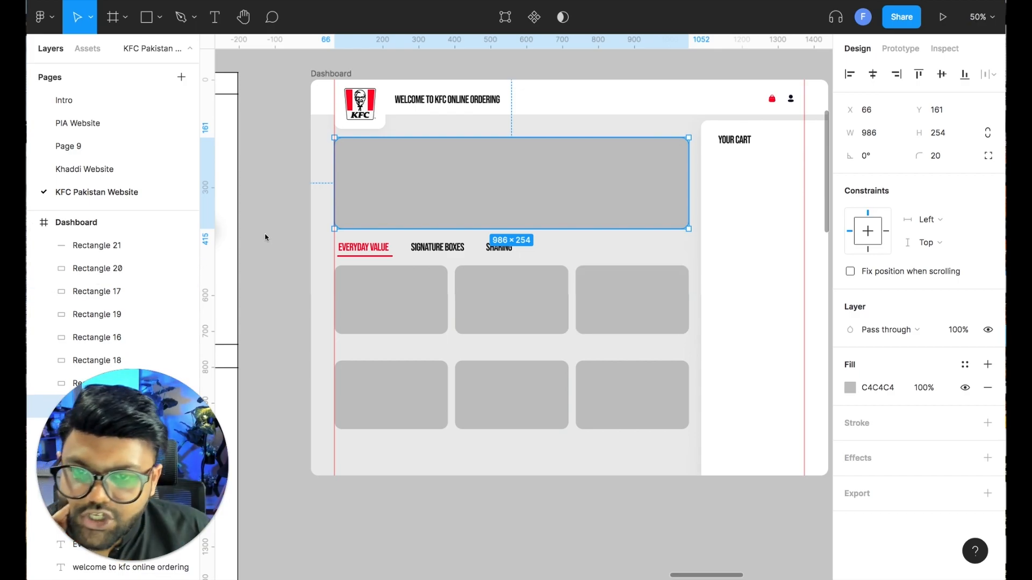
Copy the KFC box meal photo from the assets area into the Dashboard frame at X 199, Y -21
click(288, 227)
drag(376, 229, 580, 235)
drag(221, 243, 435, 243)
drag(323, 247, 627, 252)
click(484, 225)
drag(487, 225, 429, 177)
drag(293, 235, 686, 177)
drag(744, 61, 534, 61)
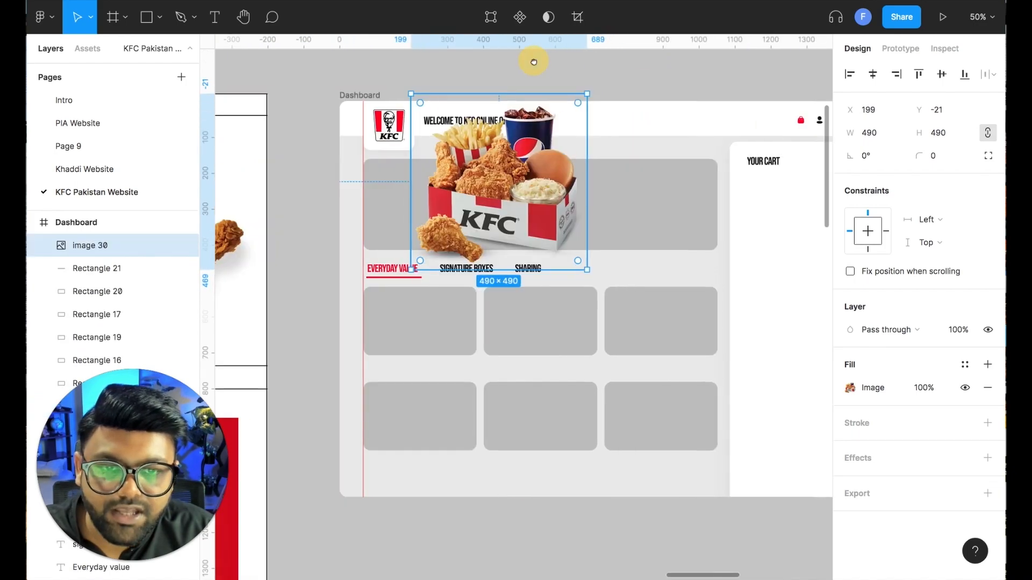
Scale the box meal photo to 332 by 332 and place it over the banner's right end at X 682, Y 122
drag(591, 94, 531, 150)
drag(485, 212, 674, 179)
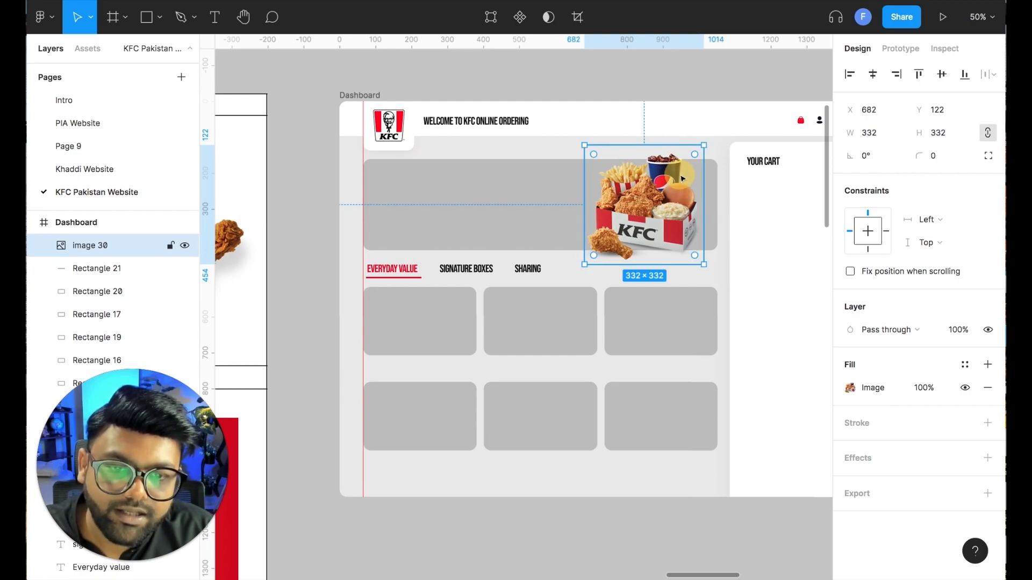
click(673, 84)
Try FF0024 and the near-black 1F1F1F as fills for the banner rectangle, switching back to FF0024
click(500, 210)
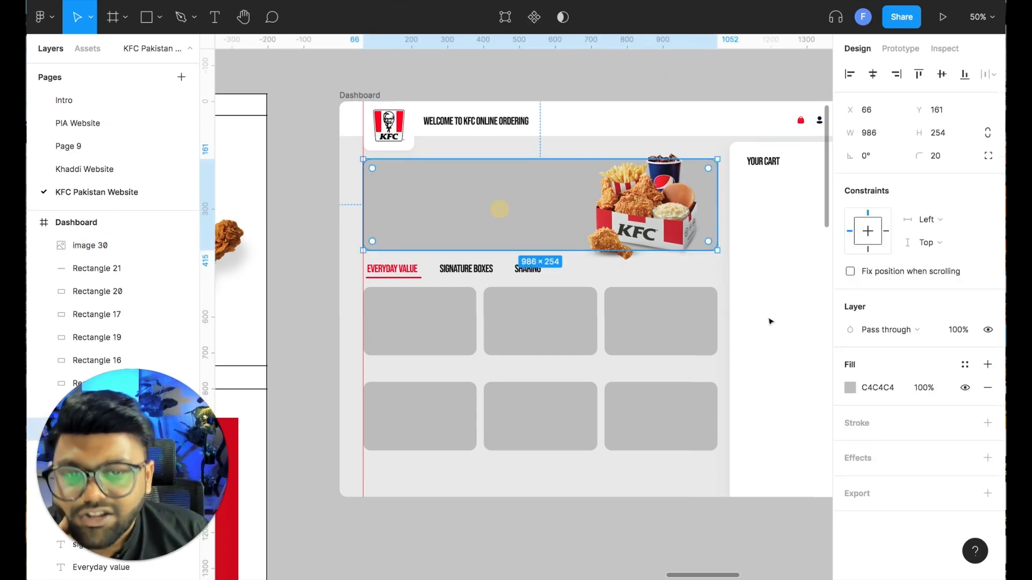
click(847, 390)
click(764, 528)
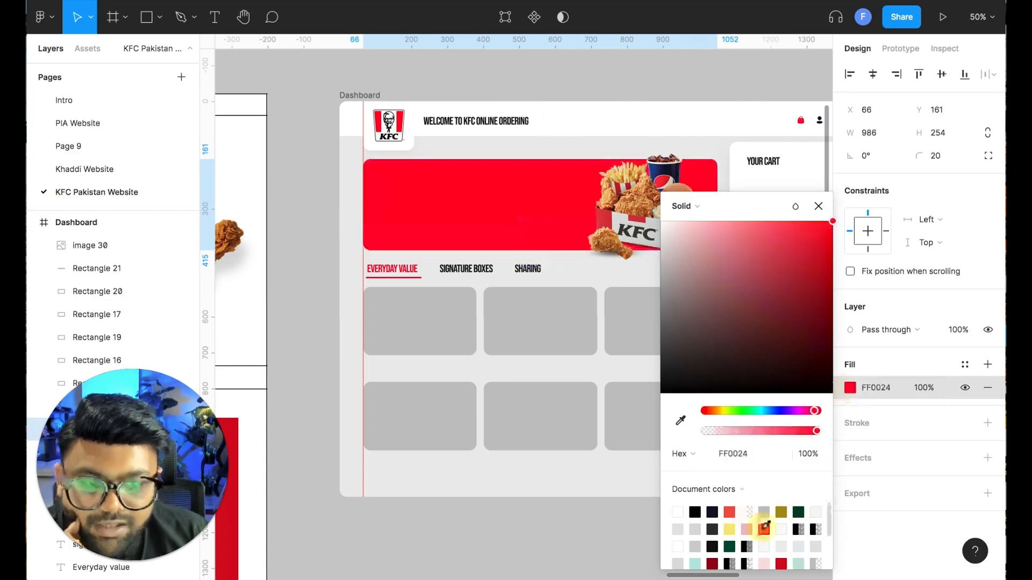
drag(690, 327, 564, 373)
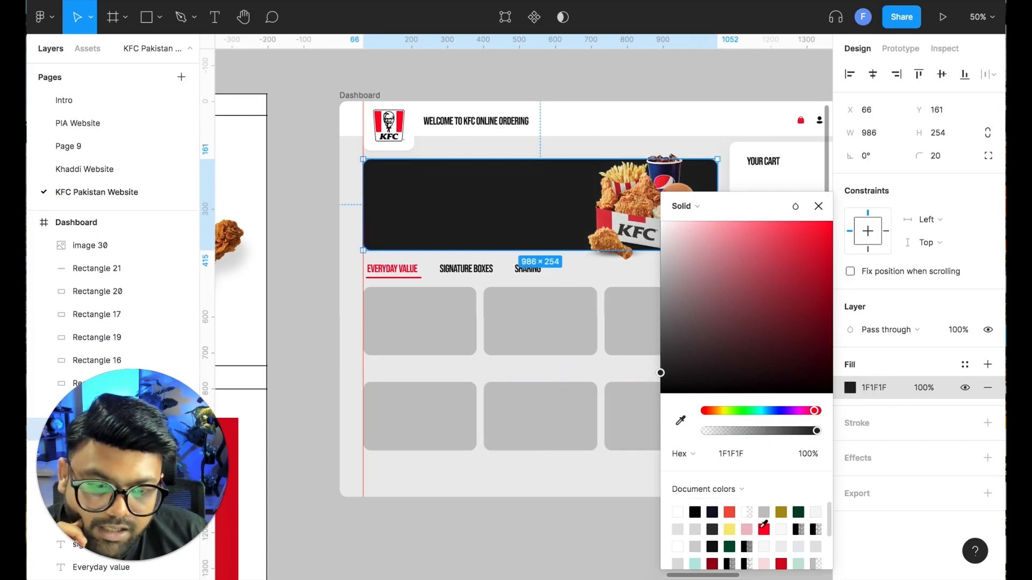
click(763, 529)
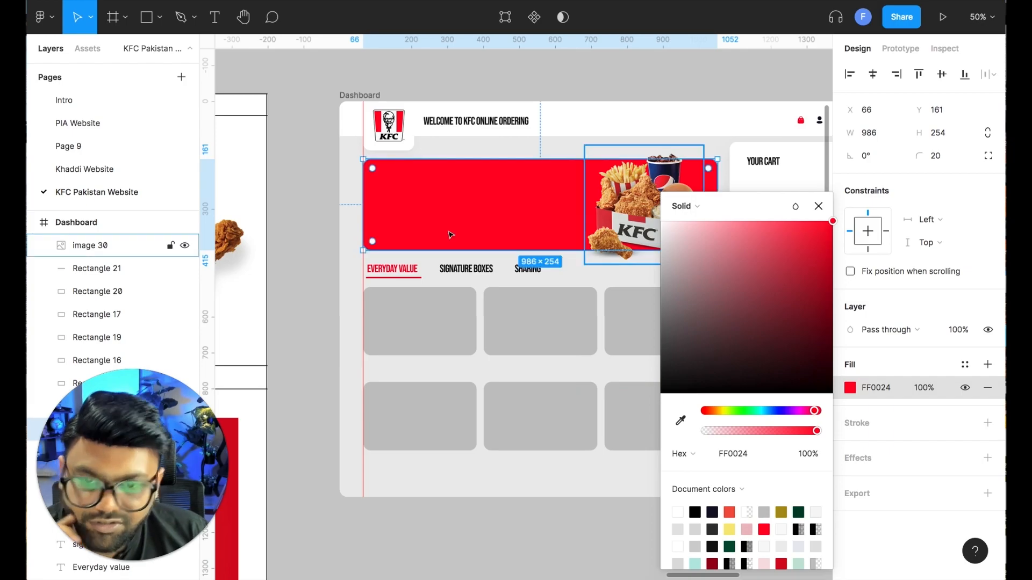
Sample the deeper red background of the Home frame as the banner rectangle's fill
key(ctrl+minus)
drag(331, 345, 592, 138)
scroll(401, 309, left, 10)
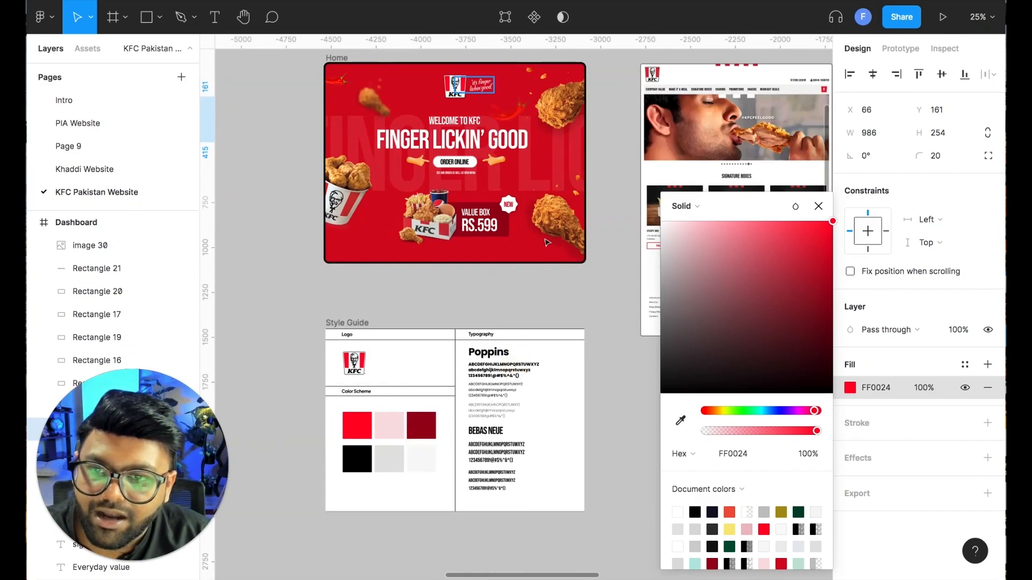
drag(535, 294, 411, 299)
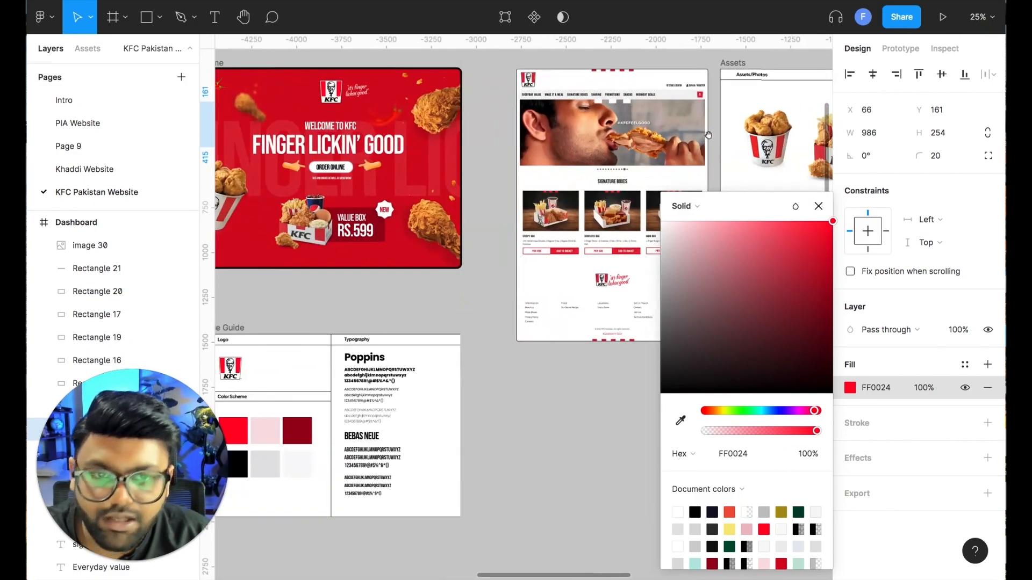
drag(708, 136, 498, 166)
key(i)
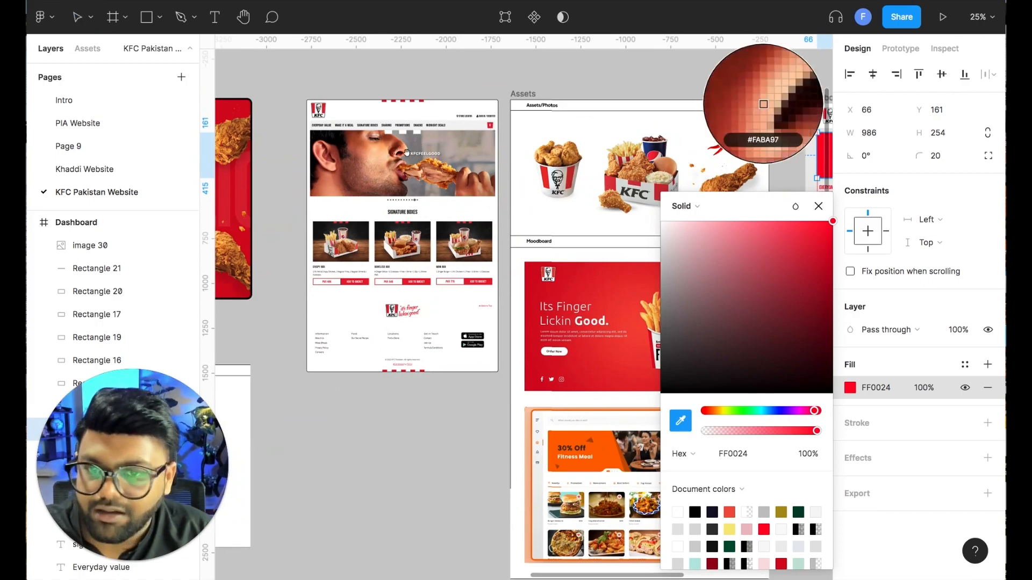
drag(406, 153, 642, 149)
click(462, 188)
click(573, 55)
Duplicate the "welcome to kfc online ordering" header text onto the red banner at X 191, Y 271
drag(669, 74, 322, 81)
drag(603, 80, 387, 325)
key(ctrl+plus)
click(462, 171)
drag(477, 170, 463, 258)
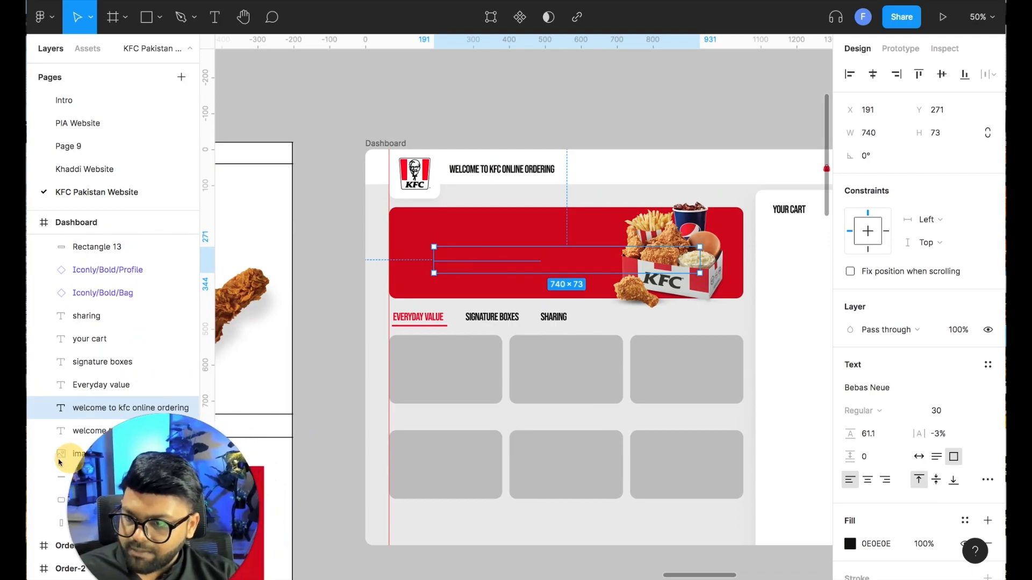
Bring the duplicated welcome text in front of the Dashboard's red banner and fill it white (FFFFFF)
drag(65, 389, 66, 240)
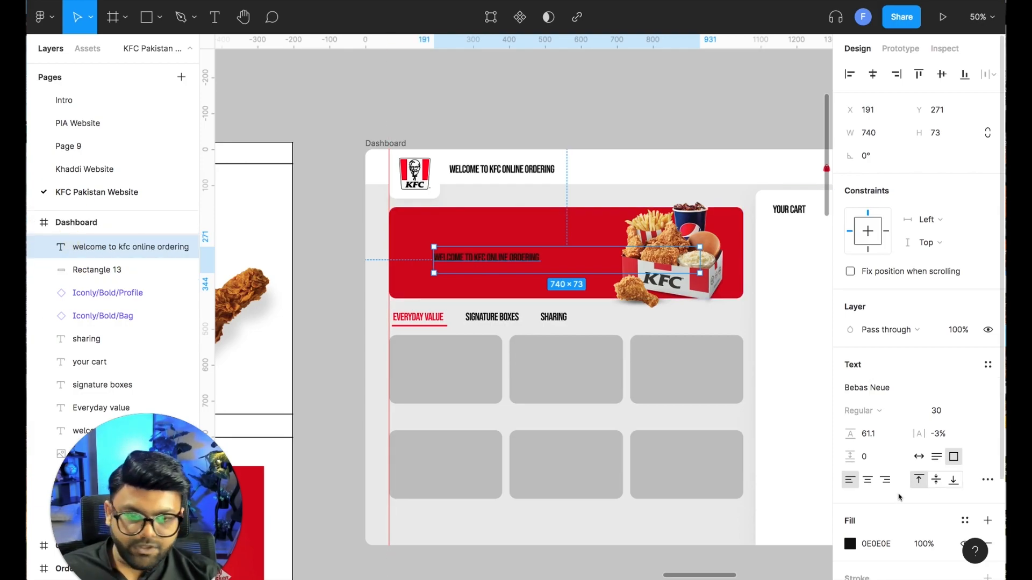
click(850, 545)
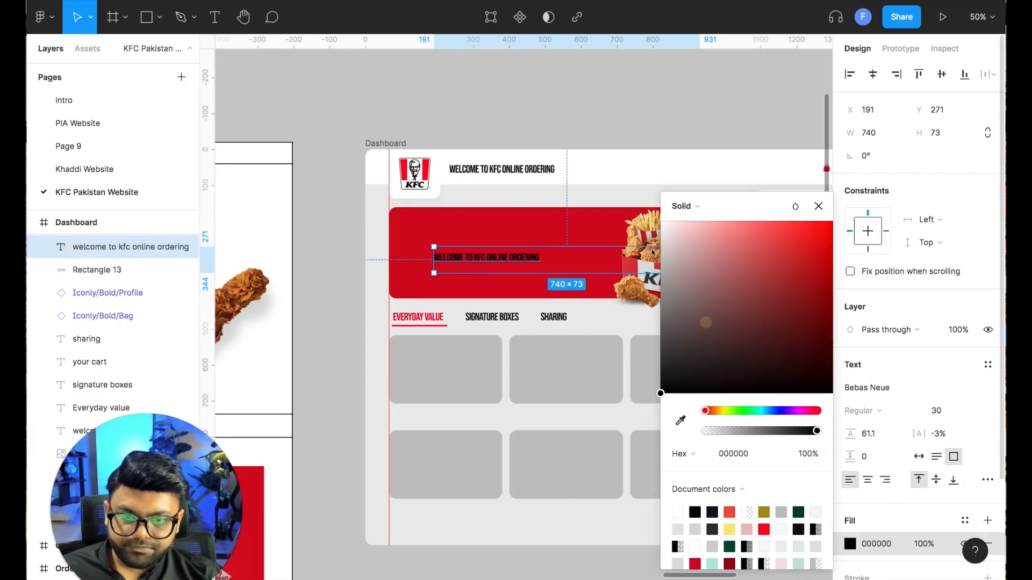
Change the white banner text to "deal of the day"
double_click(500, 257)
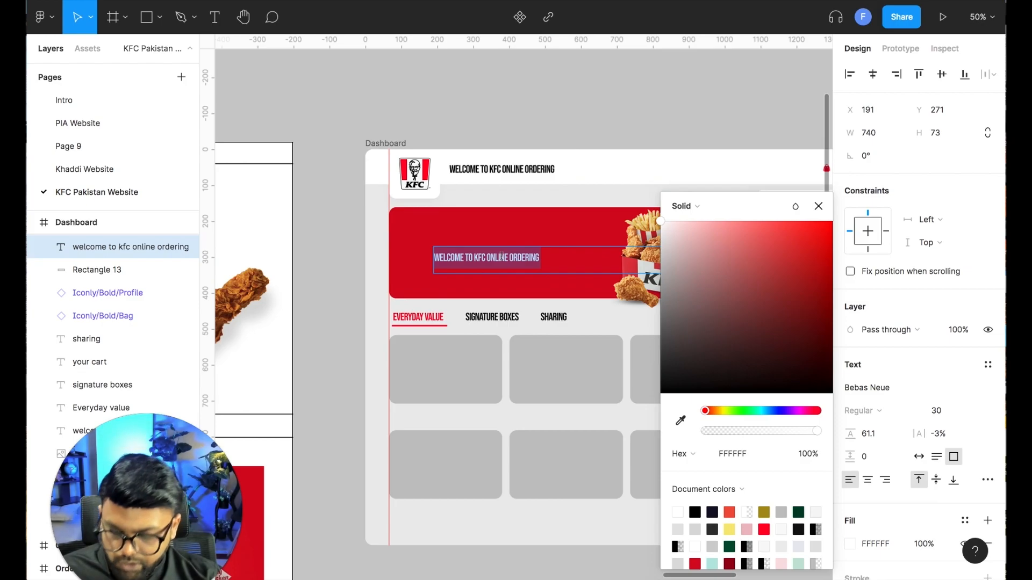
text(d)
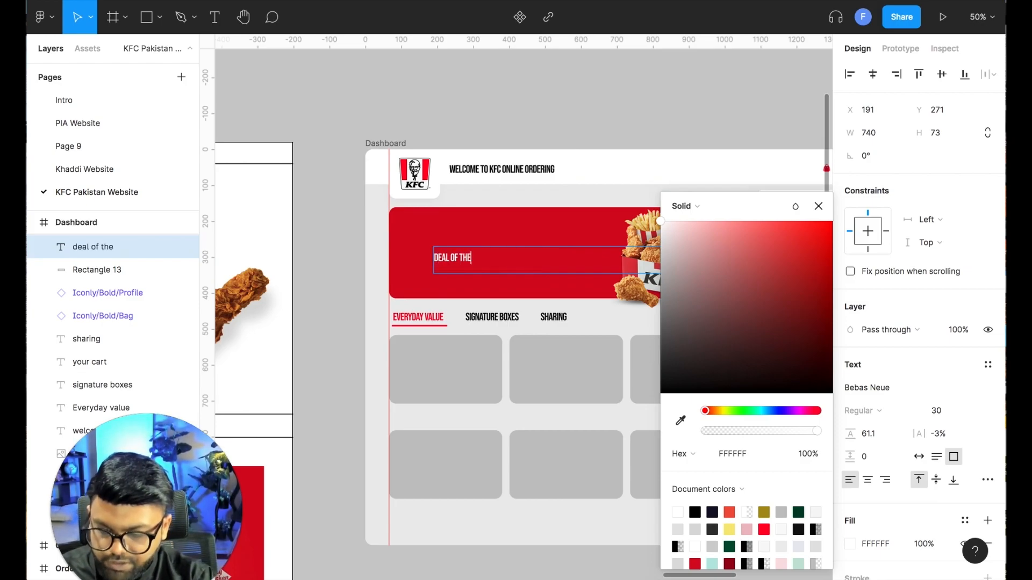
key(Escape)
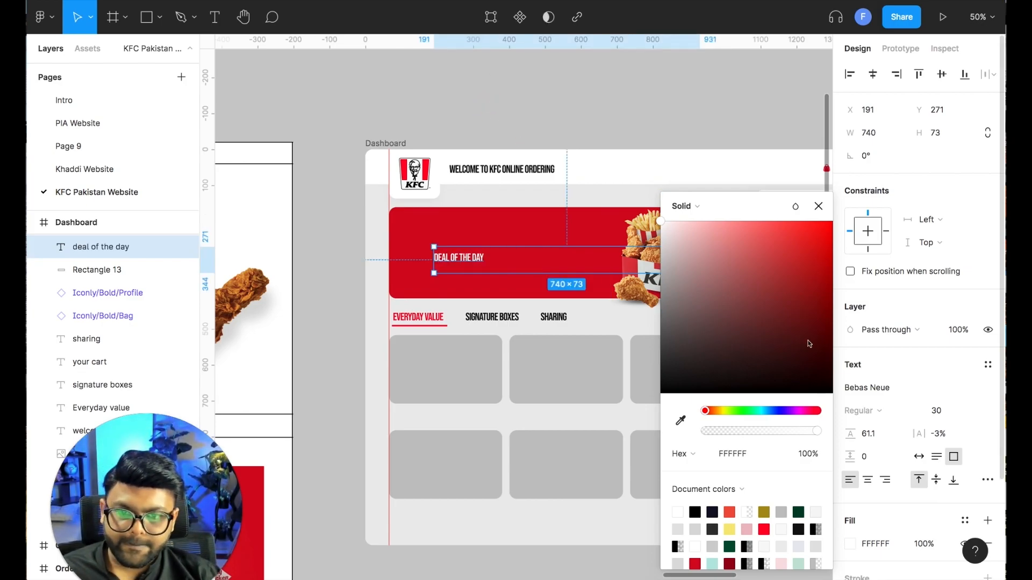
Set the "deal of the day" heading's font size to 75, then move it to the banner's upper left and narrow its text box
click(934, 411)
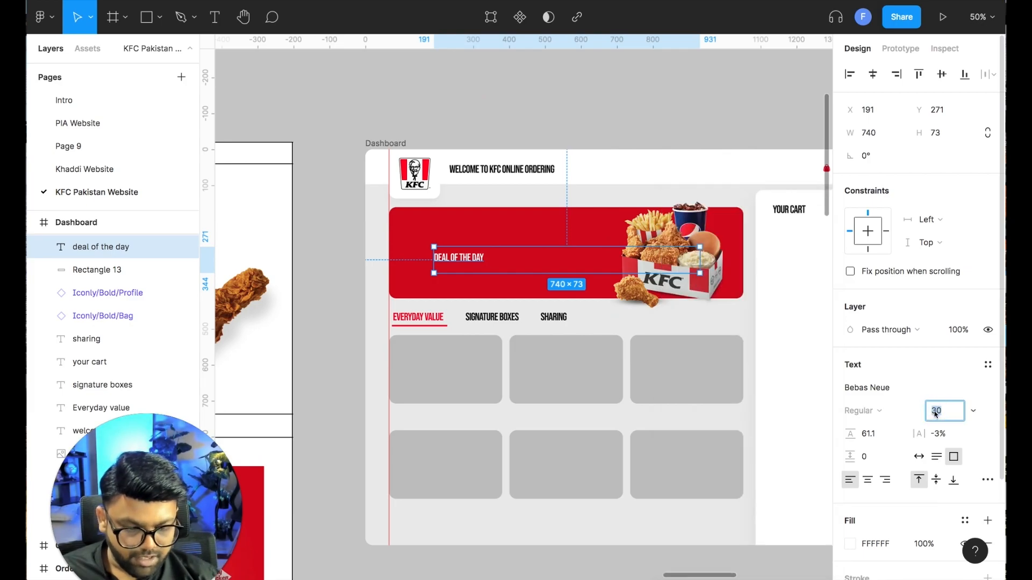
key(Return)
click(824, 396)
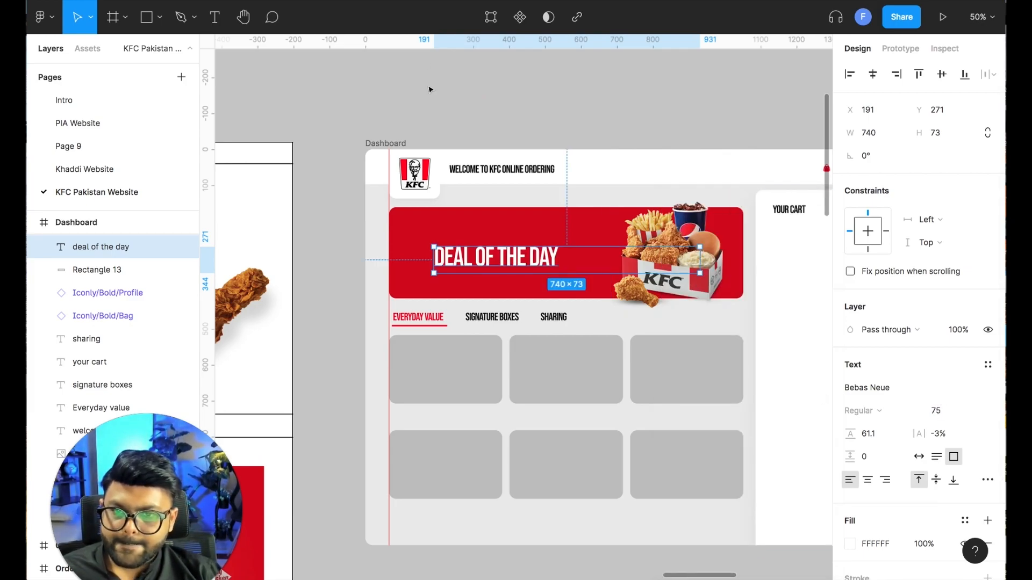
drag(510, 269, 504, 243)
drag(680, 242, 556, 240)
click(486, 107)
Copy the Home frame's value box price card, with its rectangle, both texts and "new" star badge, into the Dashboard frame
drag(384, 287, 766, 227)
drag(322, 178, 645, 256)
drag(376, 250, 684, 330)
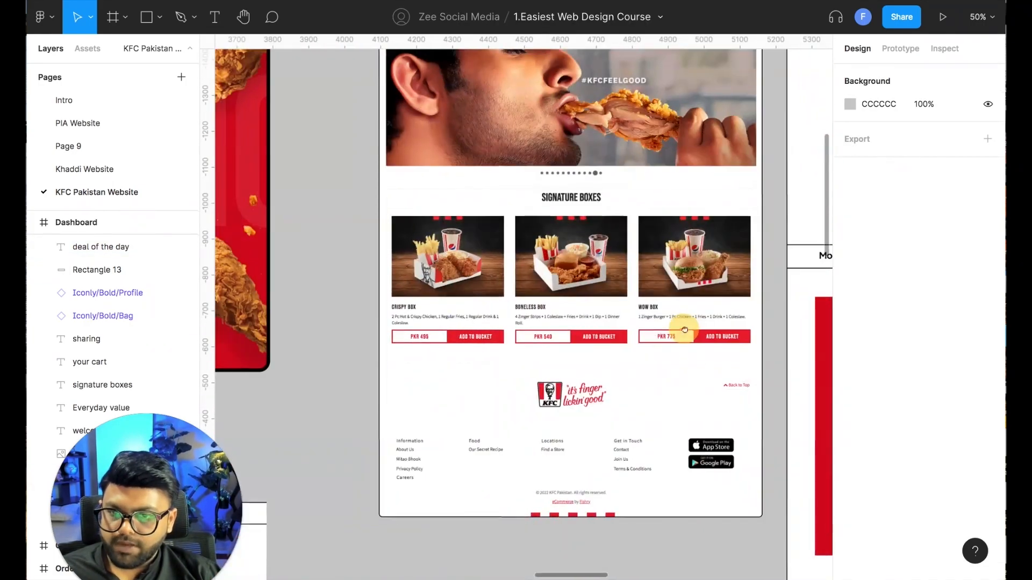
drag(235, 236, 454, 280)
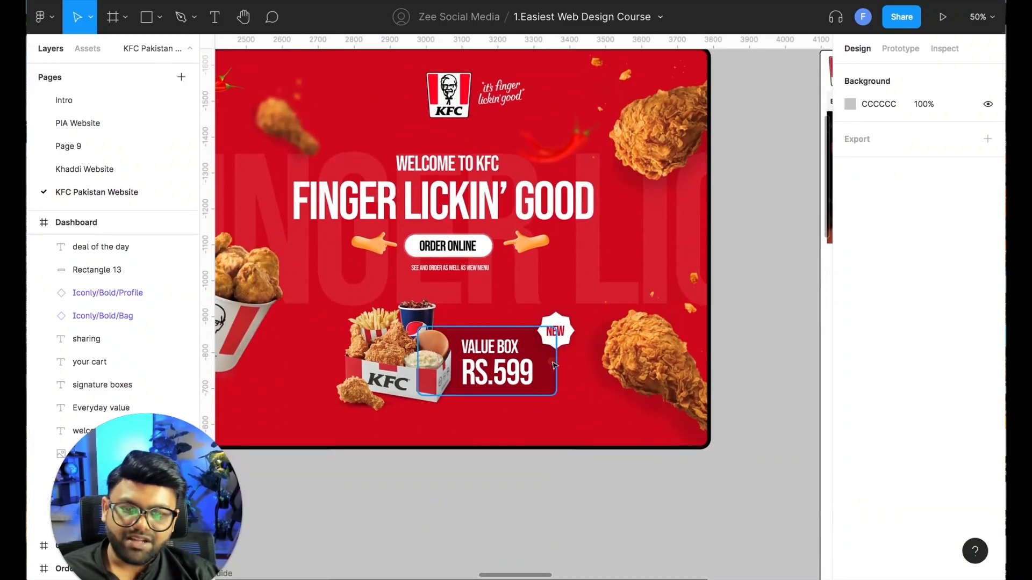
click(500, 380)
shift+click(500, 376)
shift+click(521, 346)
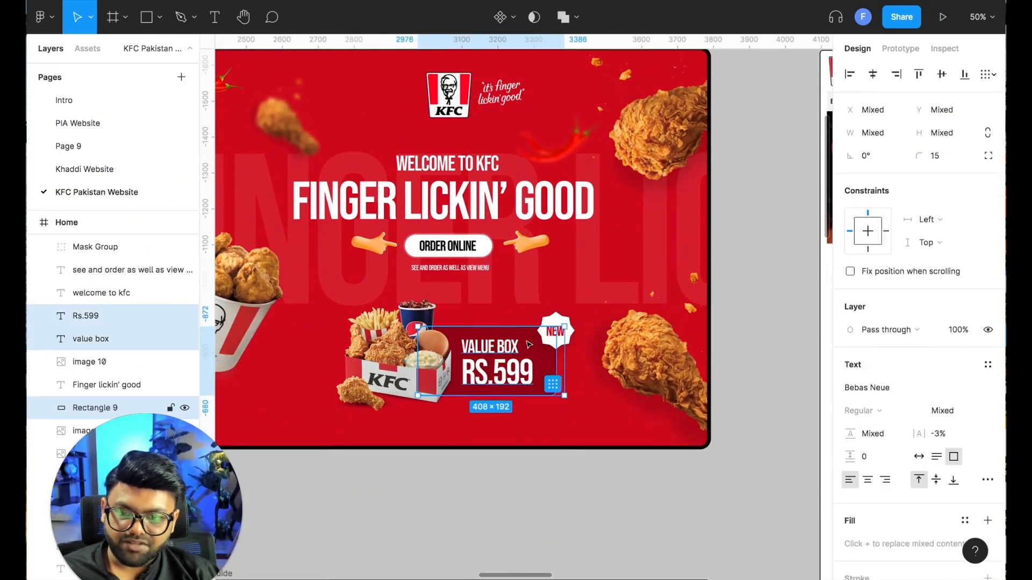
shift+click(564, 314)
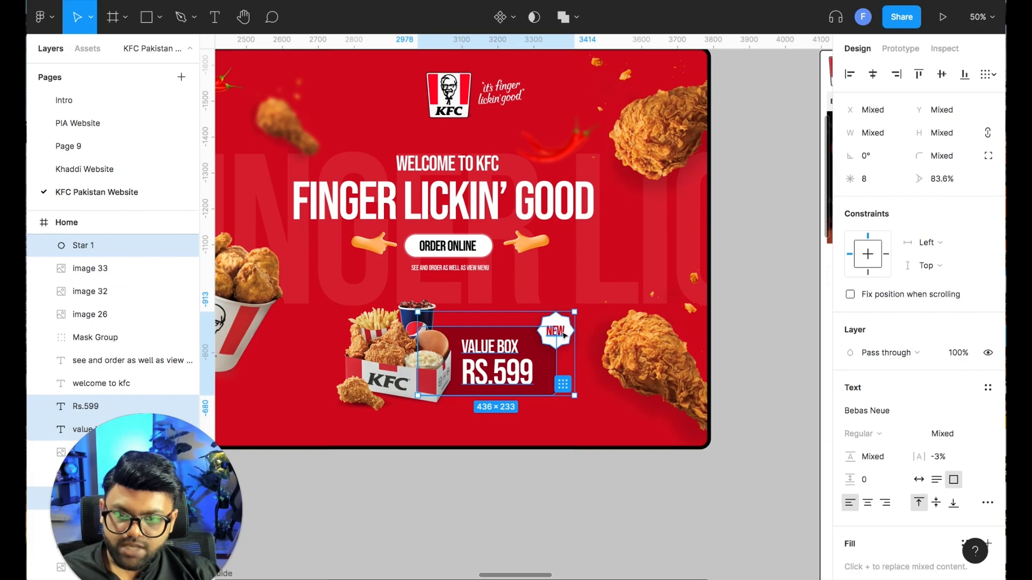
shift+click(564, 335)
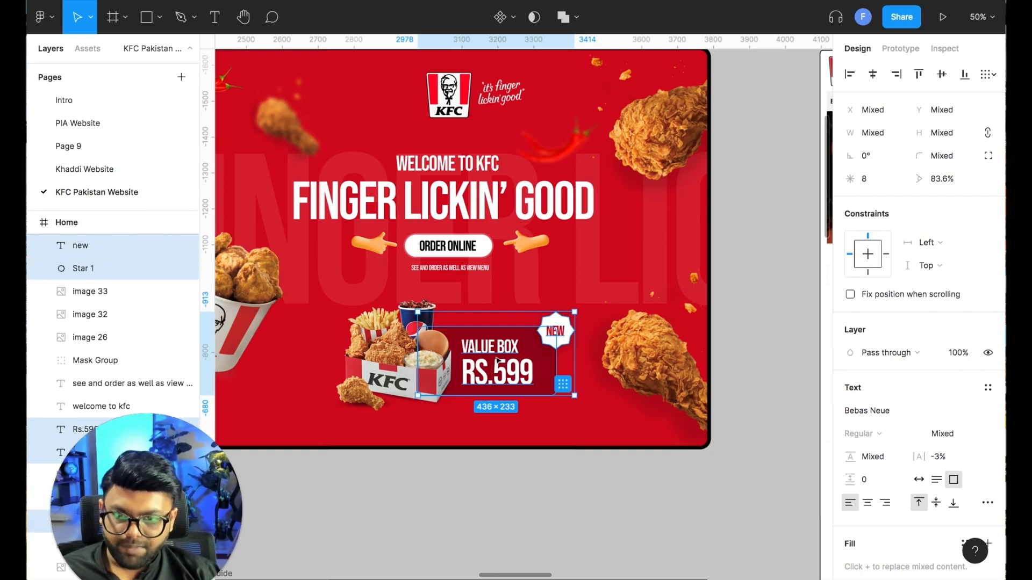
scroll(501, 357, right, 20)
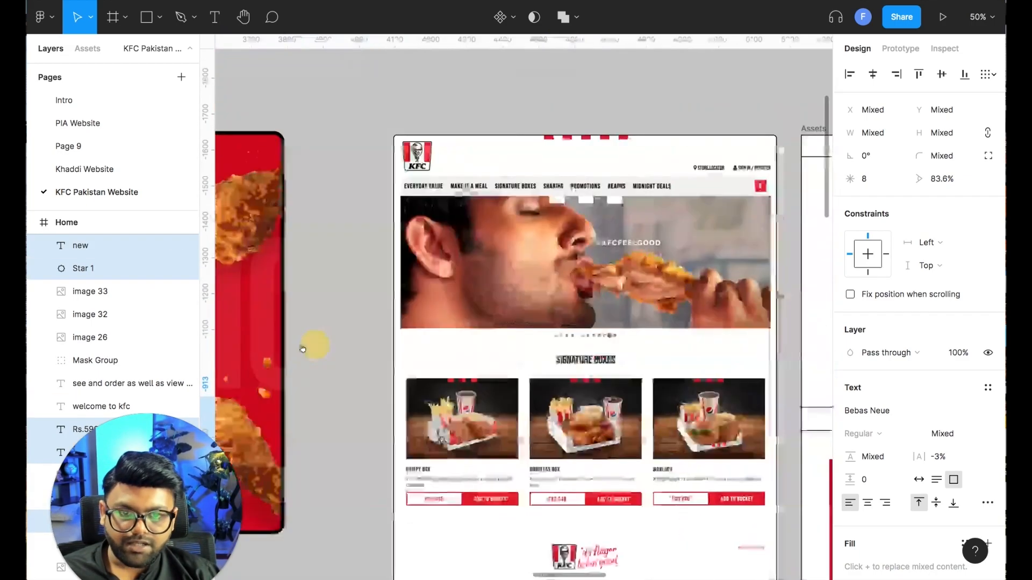
scroll(508, 305, right, 2)
key(ctrl+v)
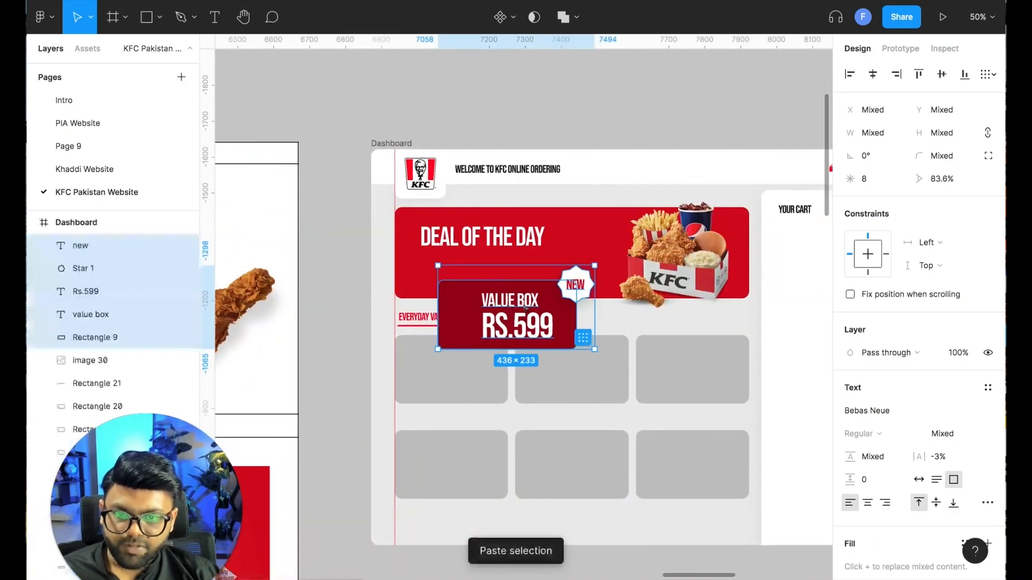
Move the pasted price card above the Dashboard frame and scale it down to about 286 × 153
drag(520, 324, 608, 266)
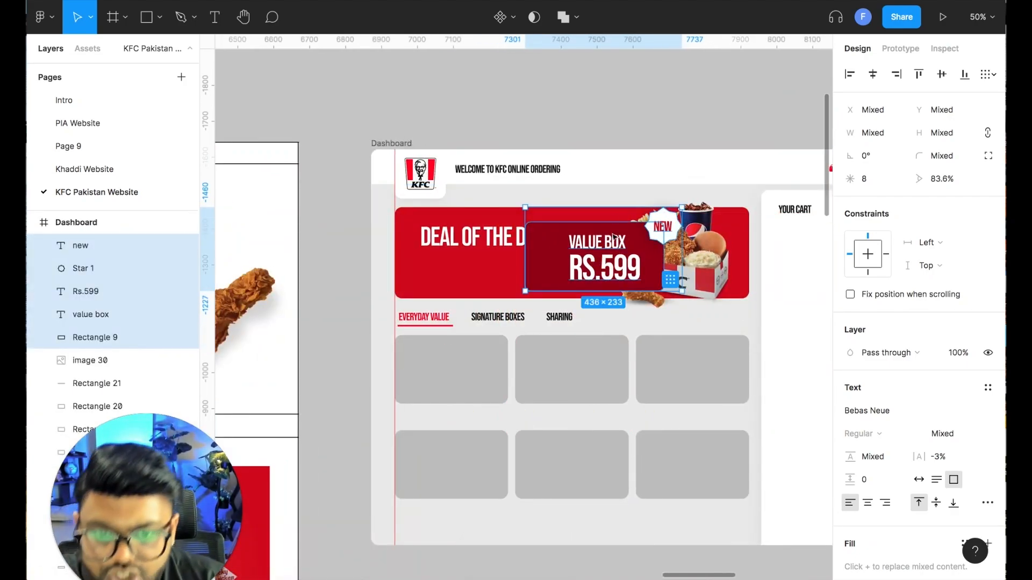
drag(570, 237, 518, 100)
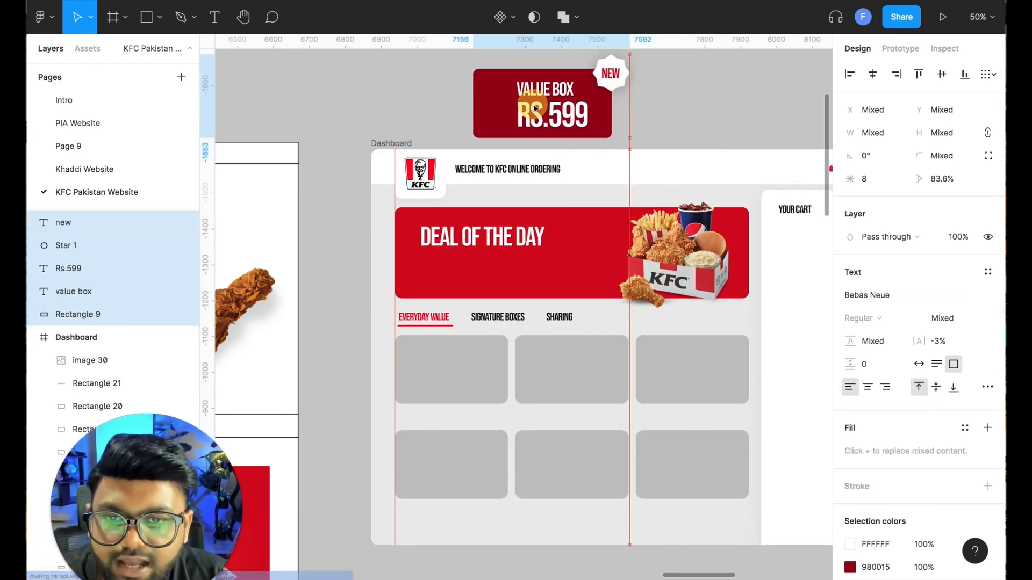
scroll(628, 88, up, 2)
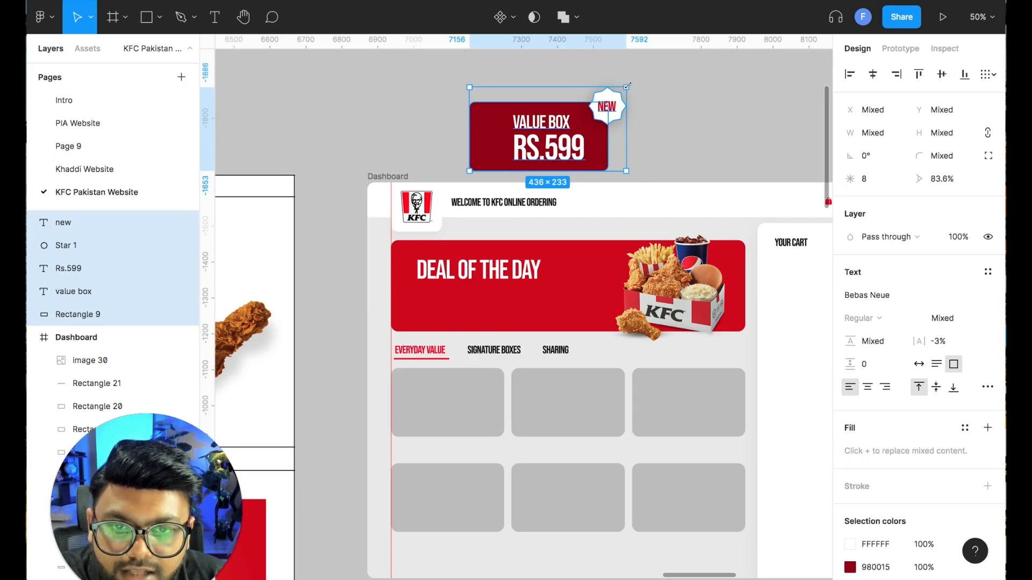
drag(618, 89, 570, 115)
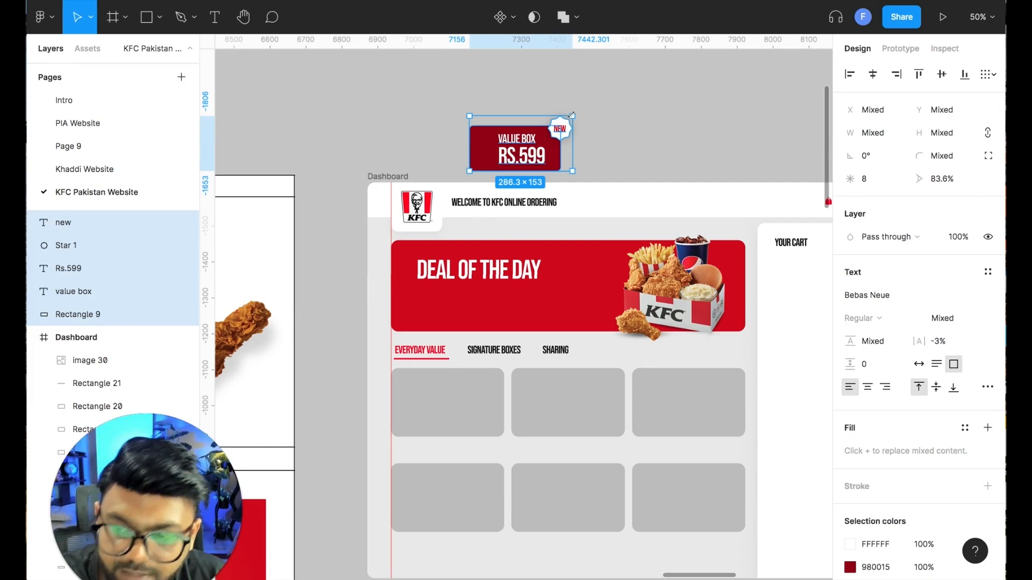
Place the scaled-down price card on the red banner, just left of the meal image
drag(537, 144, 589, 288)
click(616, 167)
click(612, 263)
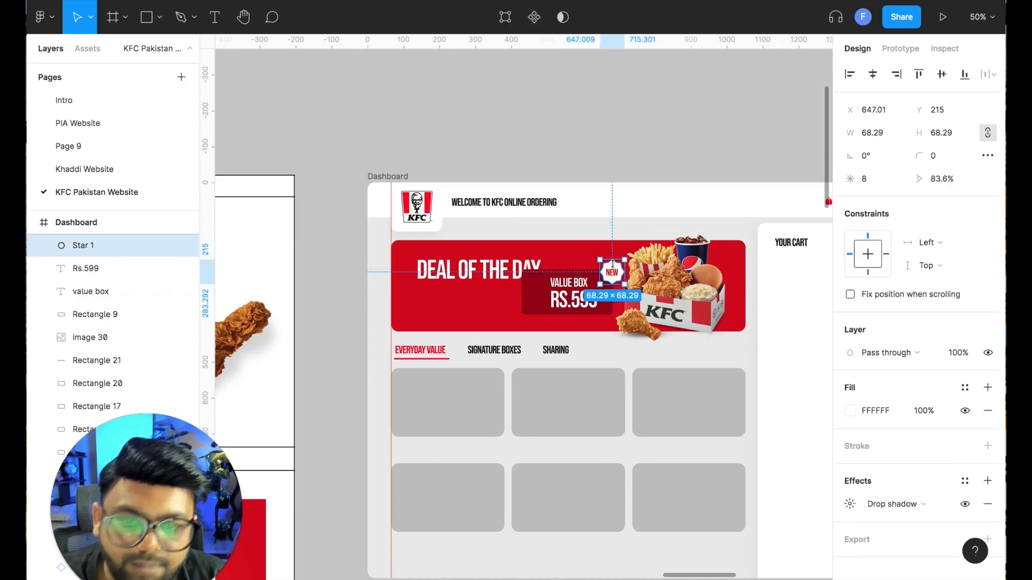
Draw a star about 76 × 76 above the Dashboard frame and fill it black (000000)
click(159, 18)
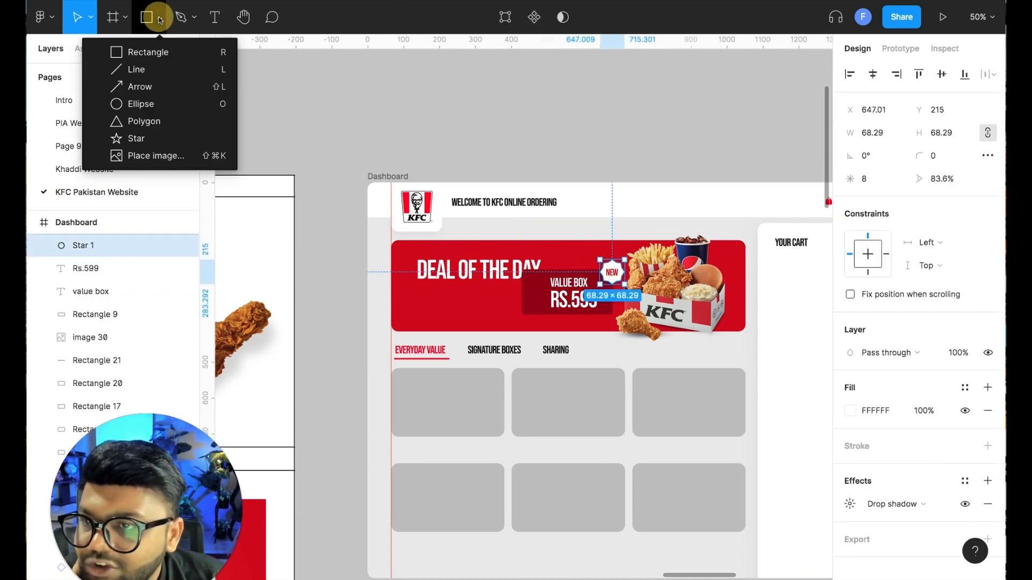
click(366, 104)
drag(543, 140, 463, 66)
click(159, 18)
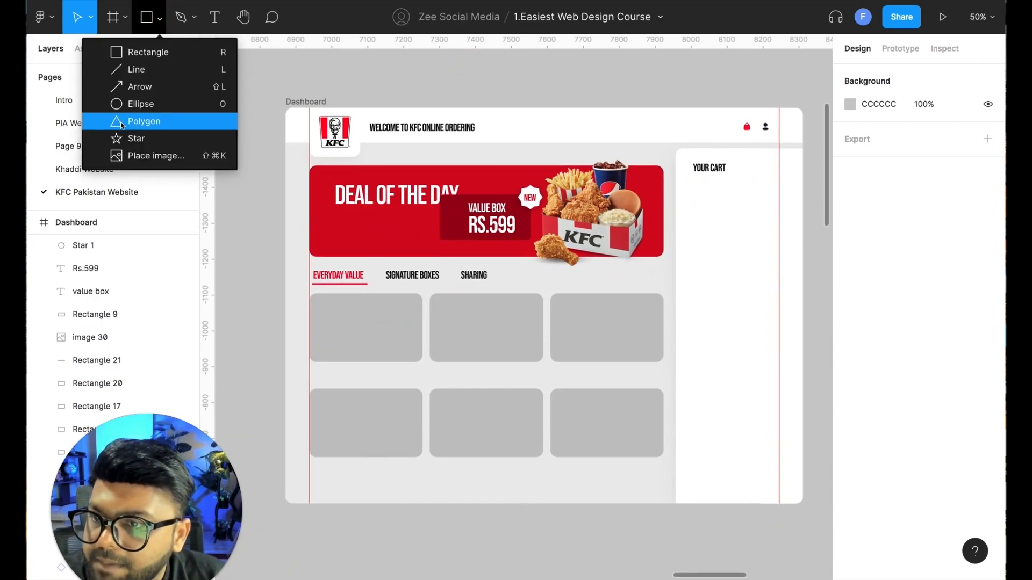
click(131, 136)
drag(444, 74, 471, 100)
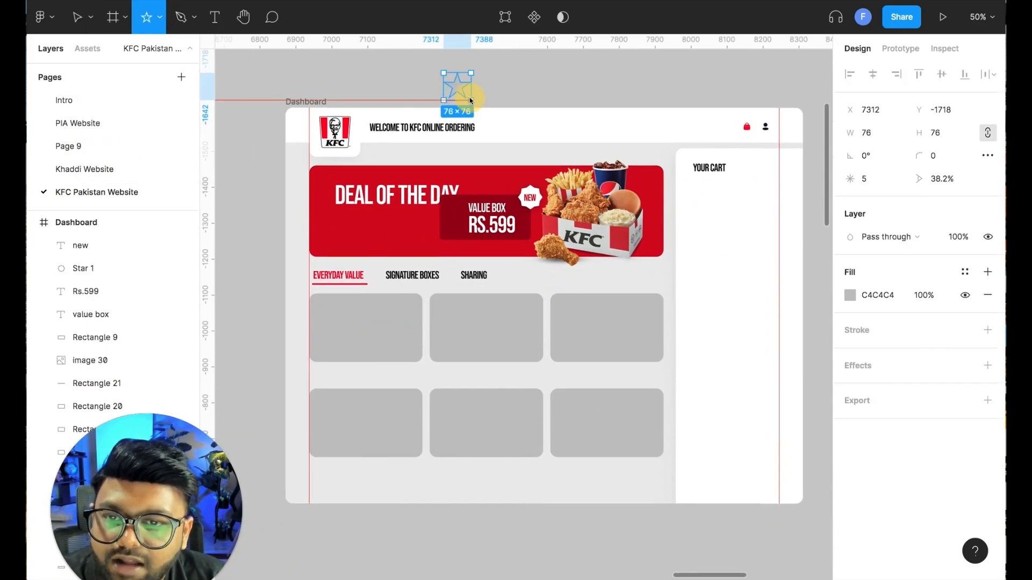
click(851, 296)
drag(792, 309, 442, 504)
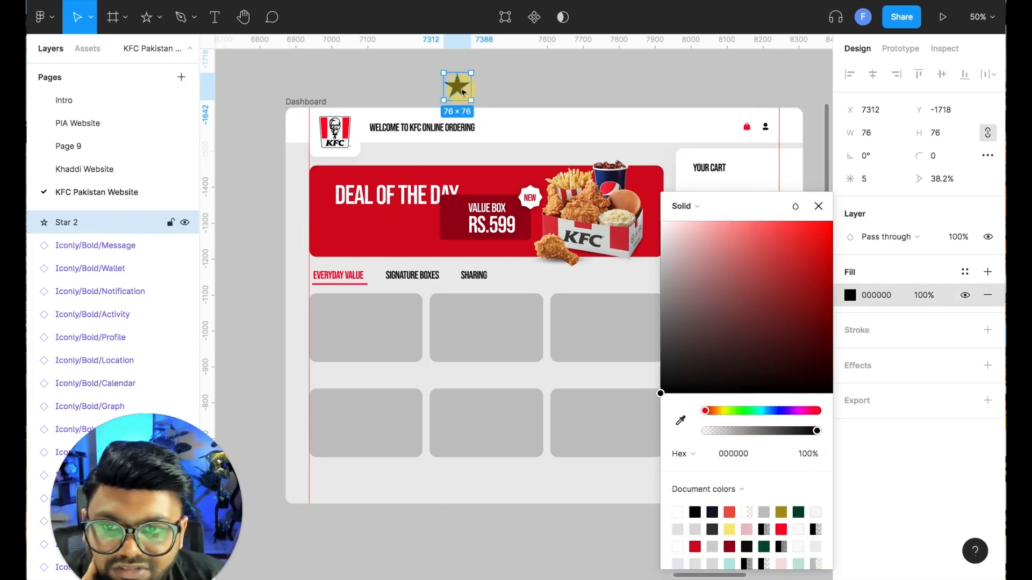
click(659, 92)
click(445, 90)
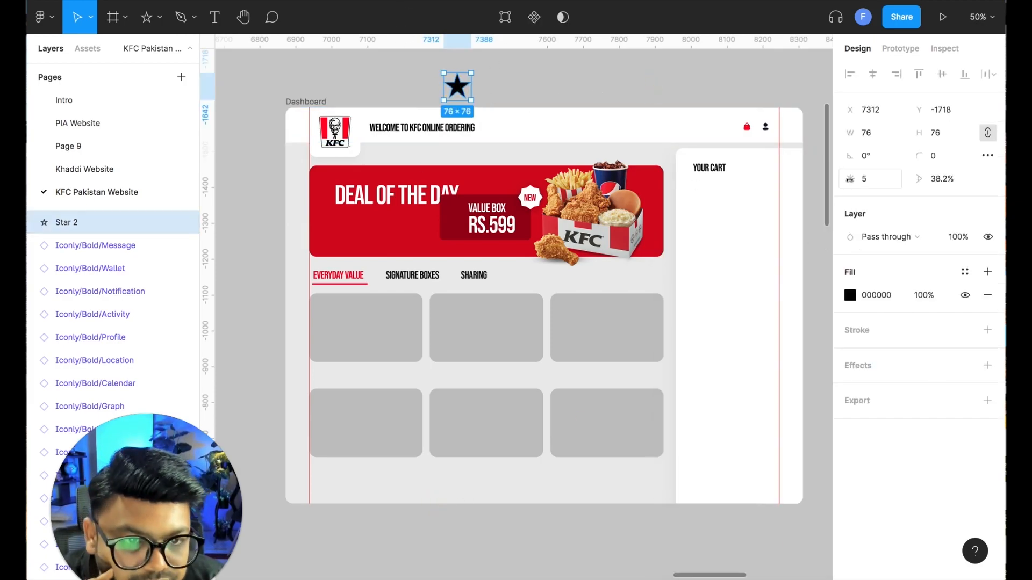
Turn the black star into a badge shape with 10 points and a ratio of 83.7%
drag(851, 179, 995, 179)
drag(918, 179, 876, 179)
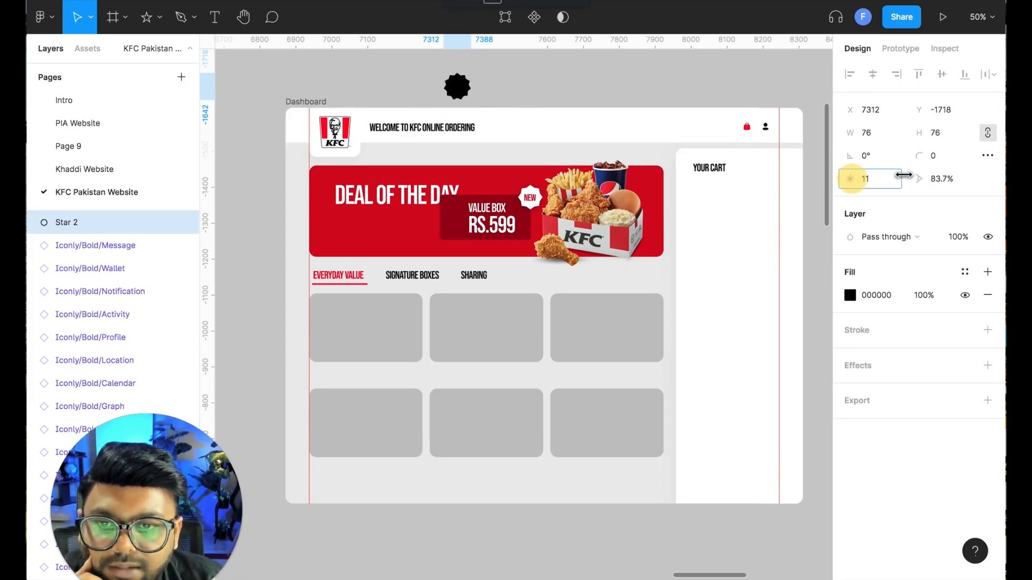
drag(894, 179, 894, 179)
Enlarge the black badge to about 172 × 164, then delete it
drag(473, 103, 505, 132)
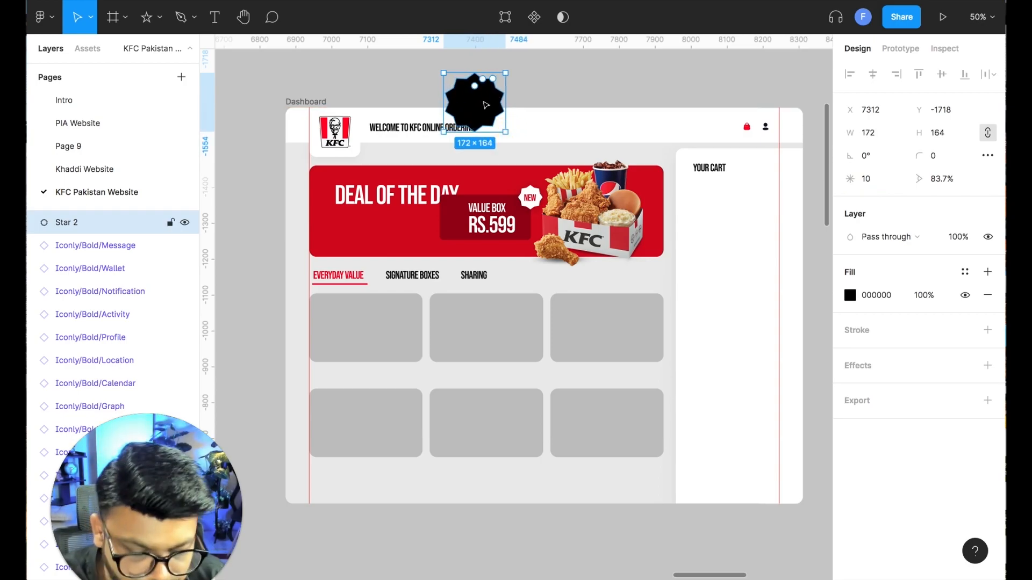
key(Delete)
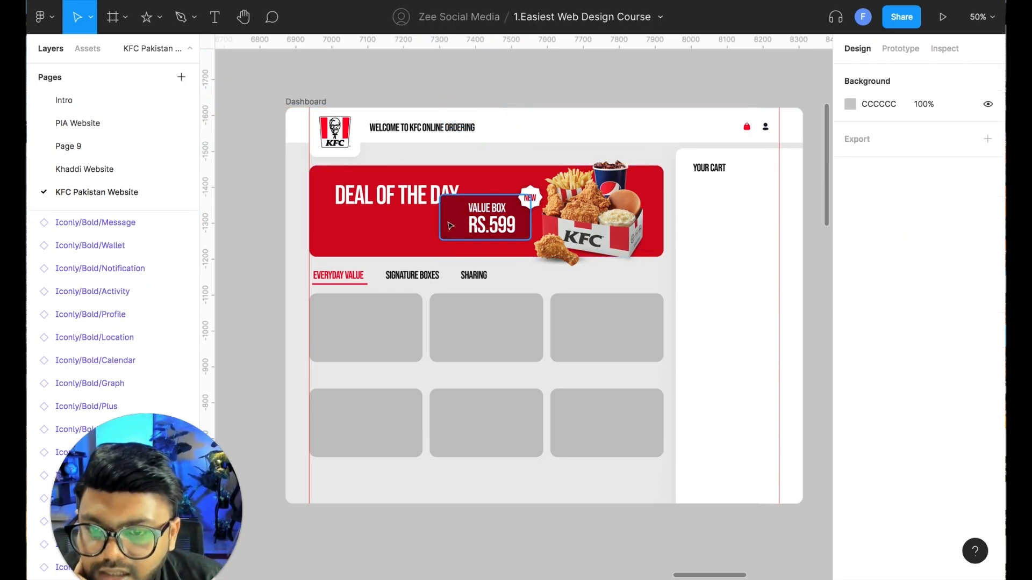
Shift the price card's dark red rectangle right to X 508 and reorder it behind the meal image (image 30)
drag(451, 225, 479, 226)
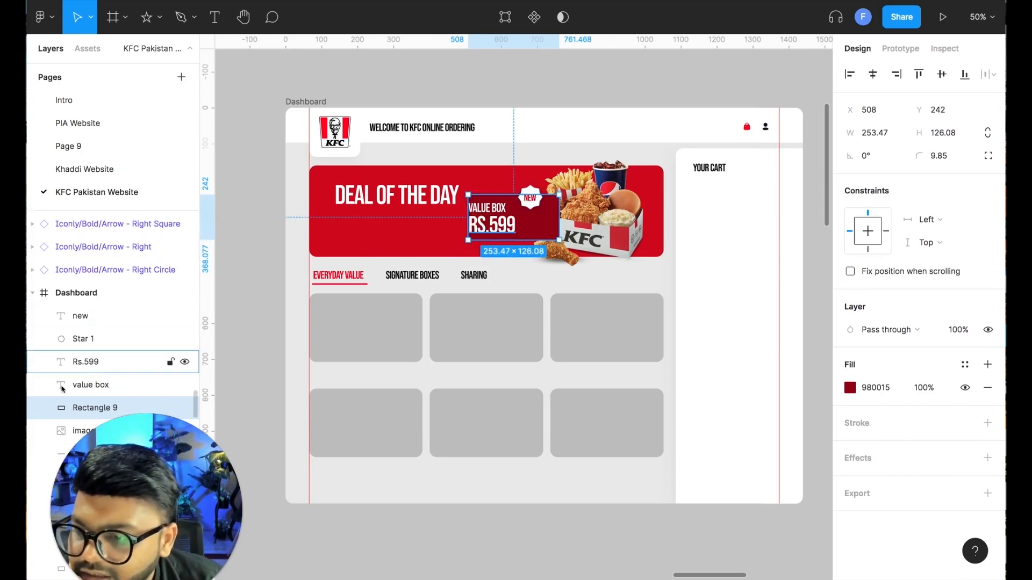
scroll(84, 333, down, 5)
scroll(84, 317, up, 5)
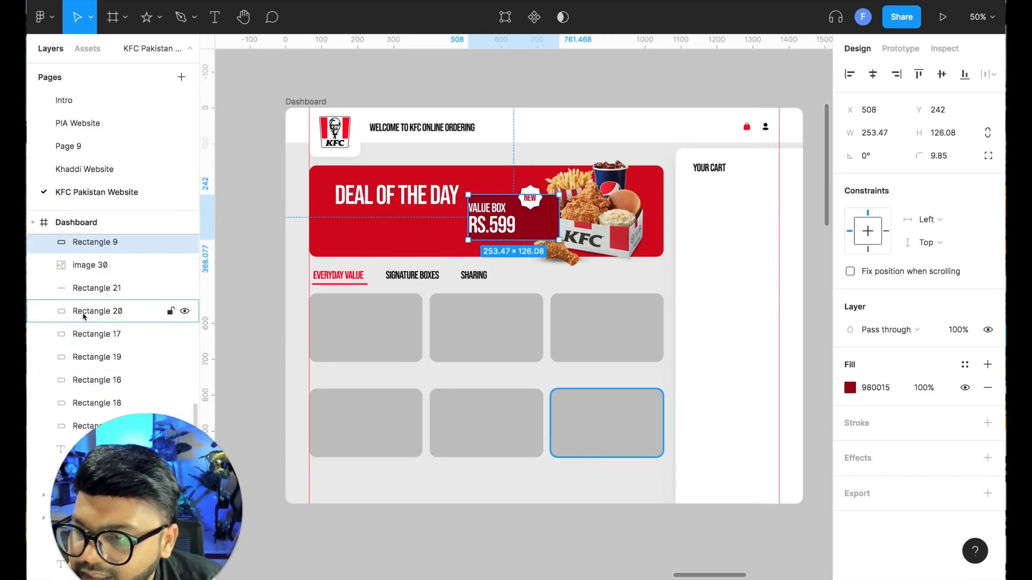
drag(94, 243, 102, 272)
click(490, 85)
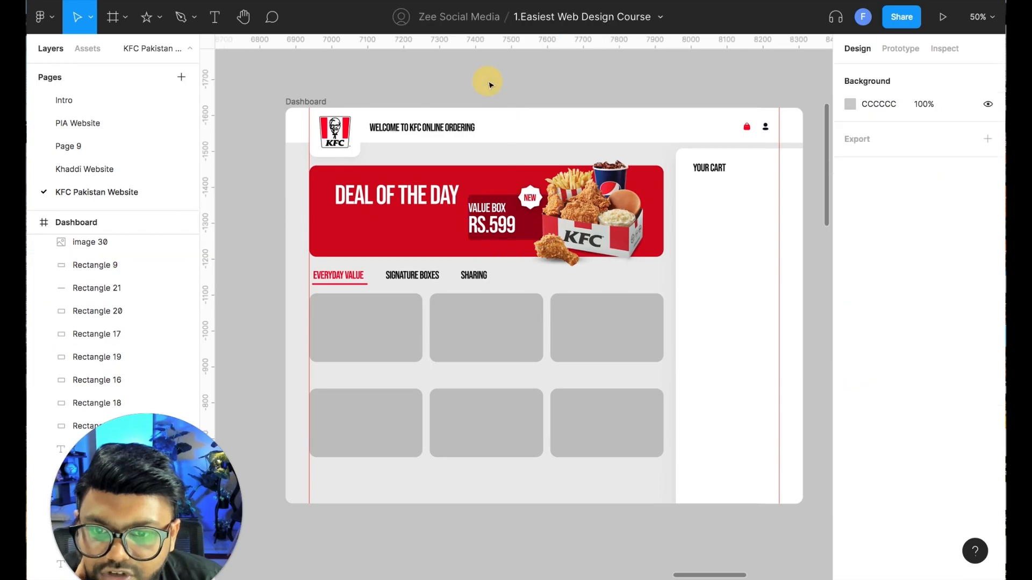
Move the star badge together with its "new" text to the upper left corner of the dark red price card
key(shift+0)
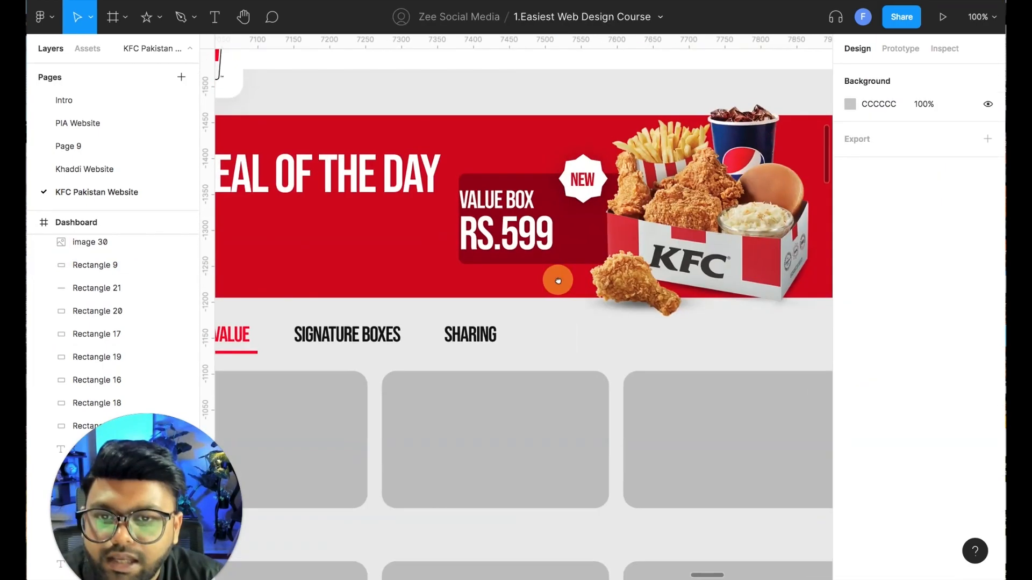
scroll(558, 277, up, 2)
scroll(558, 277, left, 1)
click(580, 187)
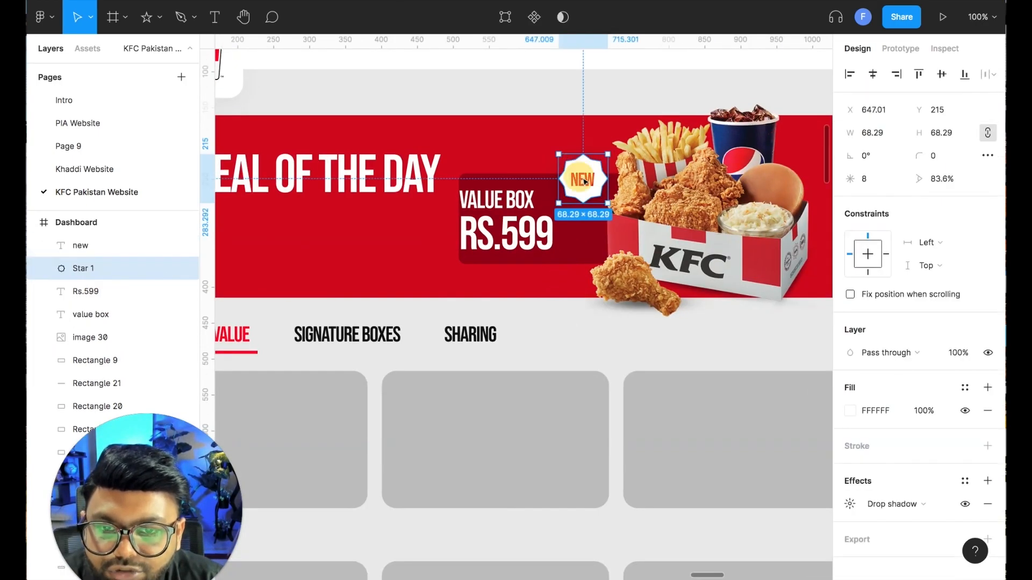
shift+click(569, 180)
drag(561, 180, 451, 170)
Shift the "value box" and "Rs.599" texts right together, inward from the price card's left edge
click(505, 221)
shift+click(508, 200)
drag(507, 200, 535, 203)
click(527, 90)
Narrow the "deal of the day" heading's text box to about 204 × 131 so it wraps onto two lines
scroll(589, 76, left, 5)
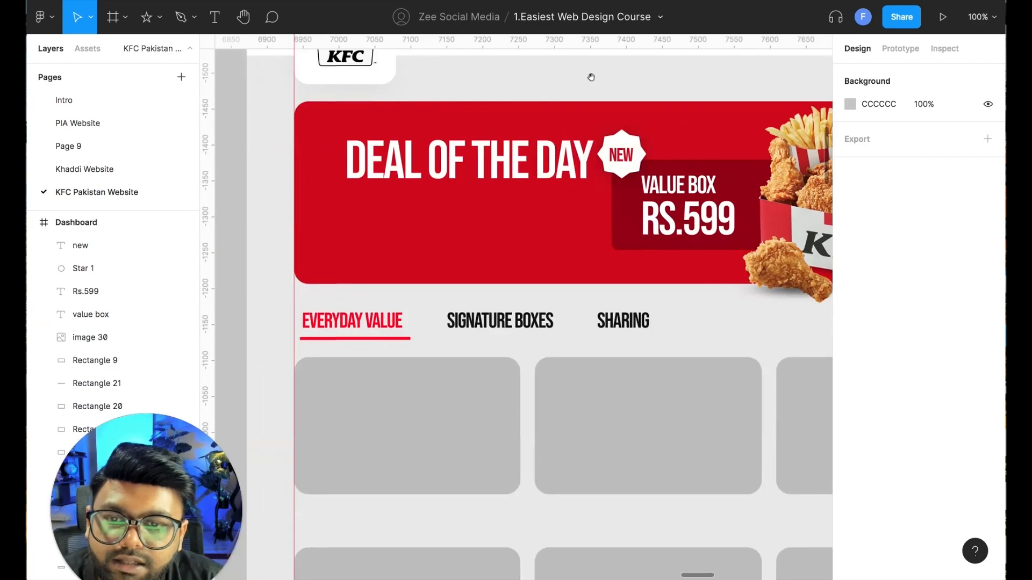
click(583, 161)
drag(631, 164, 473, 234)
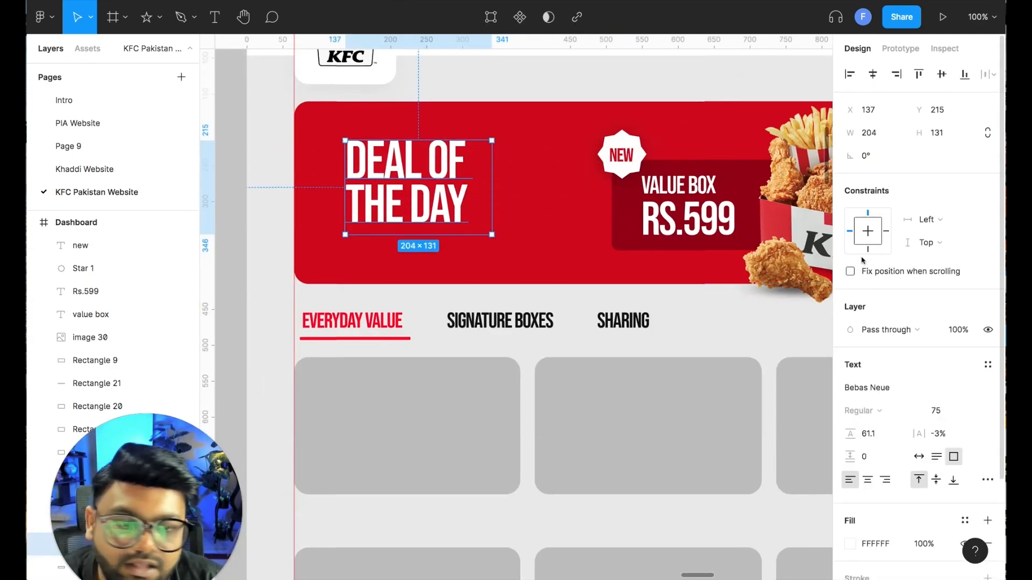
Set the heading's font size to 100 and line height to 87.6, and enlarge its text box to about 292 × 172
click(935, 411)
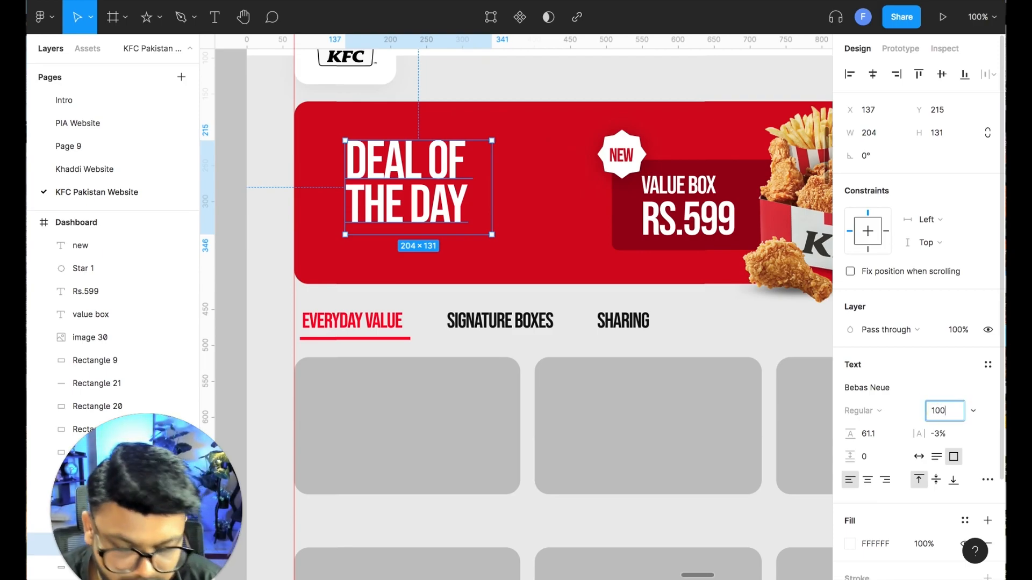
key(Return)
drag(491, 179, 562, 180)
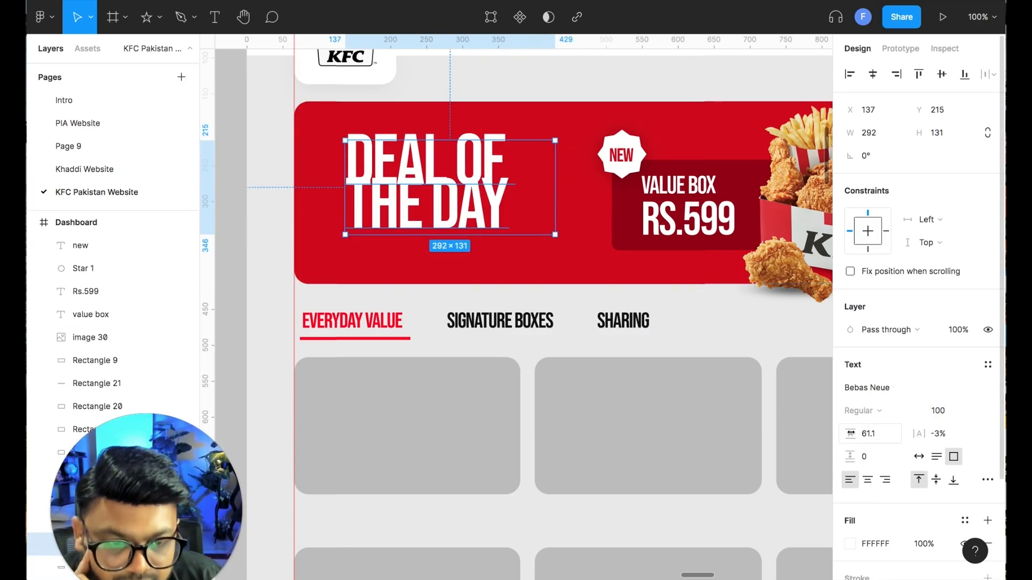
drag(850, 433, 889, 428)
drag(456, 235, 458, 260)
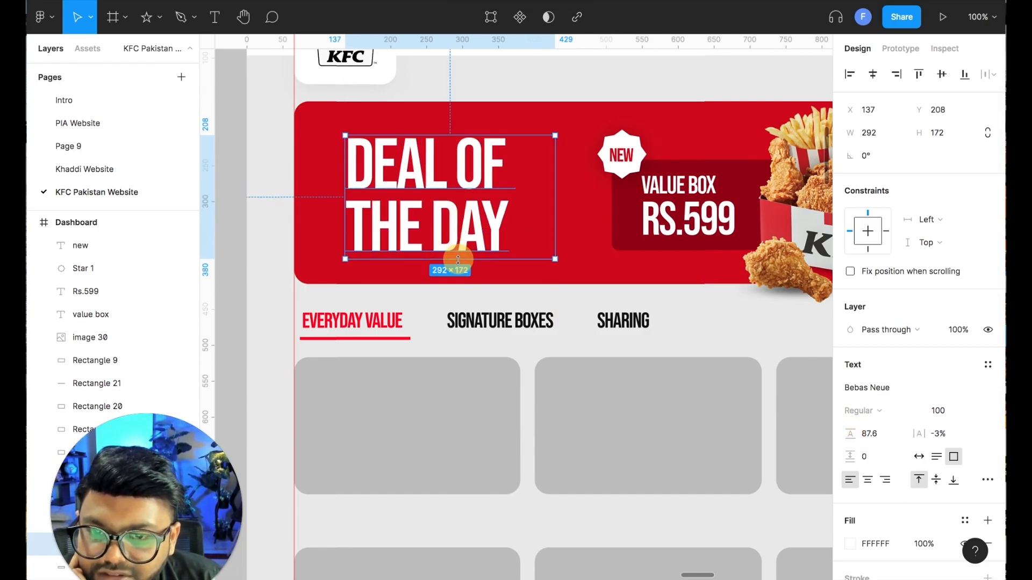
click(494, 91)
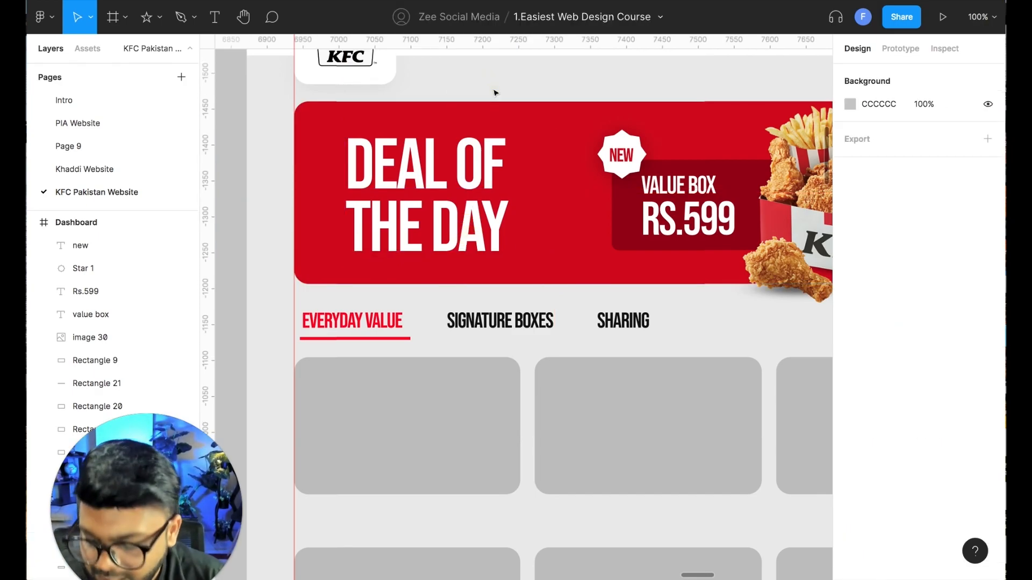
Copy the red chili image into the Dashboard and scale it to about 156 × 156 between the heading and the star badge
key(minus)
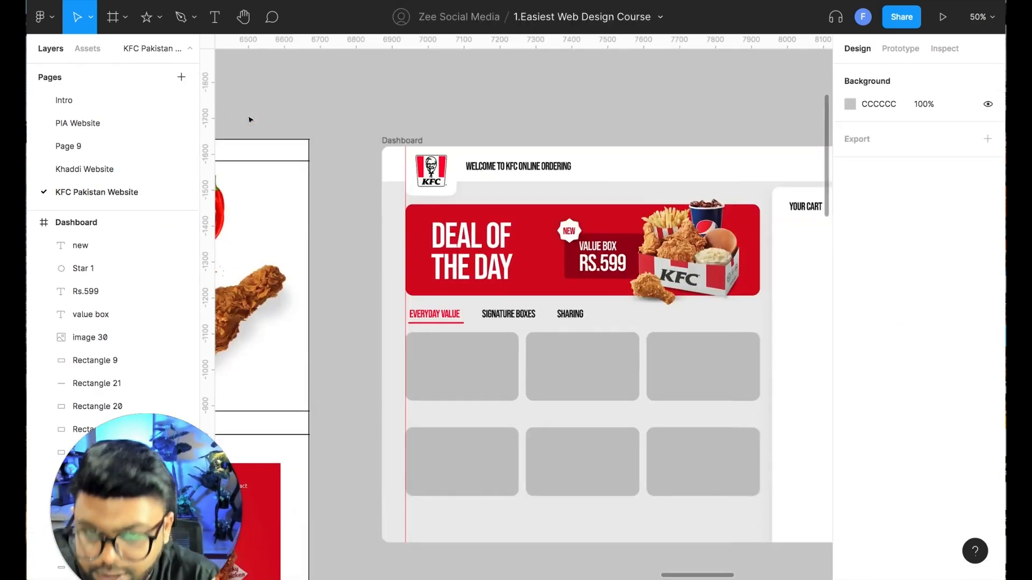
drag(358, 205, 549, 162)
click(413, 163)
drag(623, 179, 622, 177)
drag(739, 121, 559, 122)
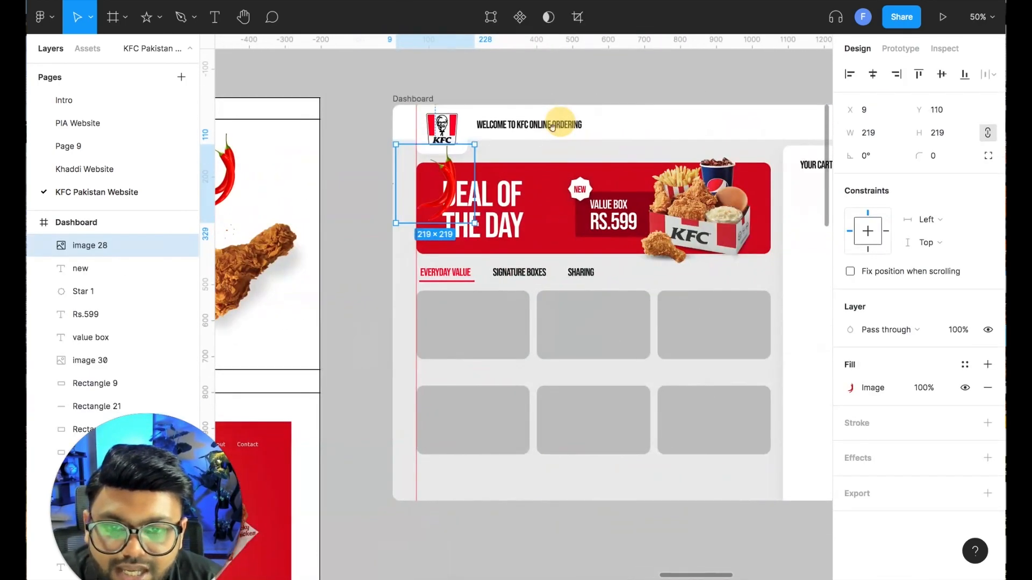
drag(474, 144, 561, 177)
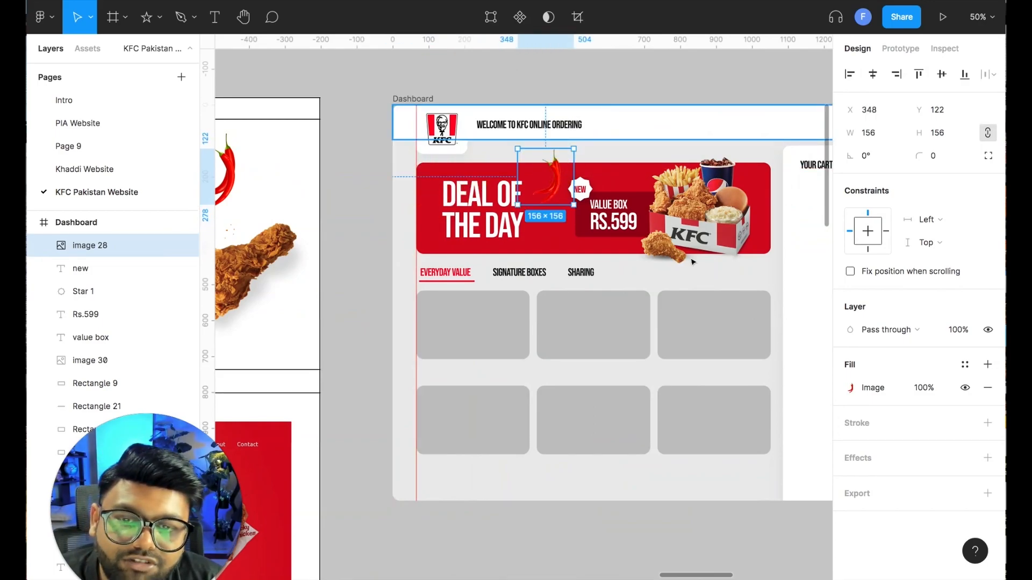
Add a Layer blur effect to the chili image
click(864, 393)
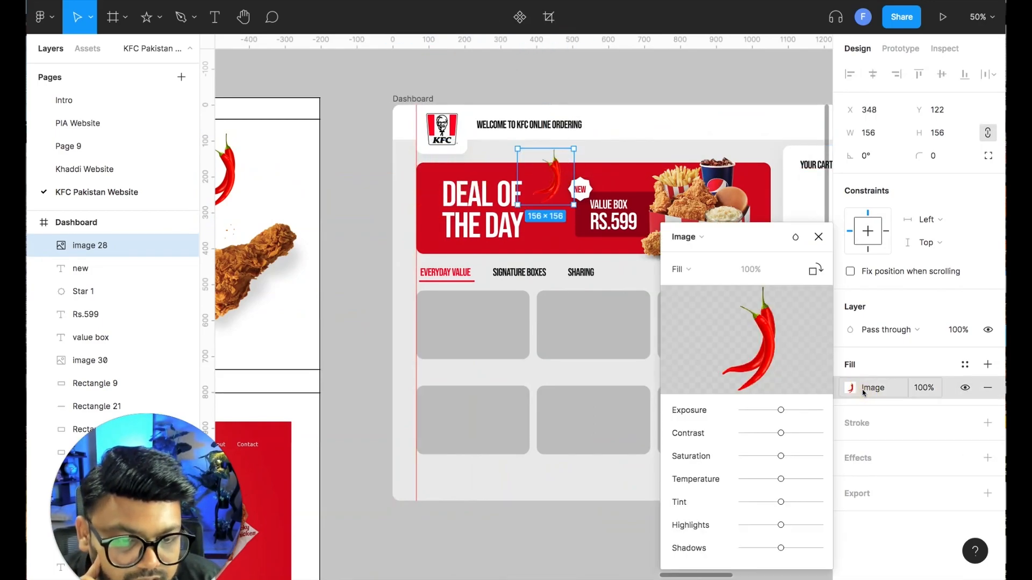
click(882, 394)
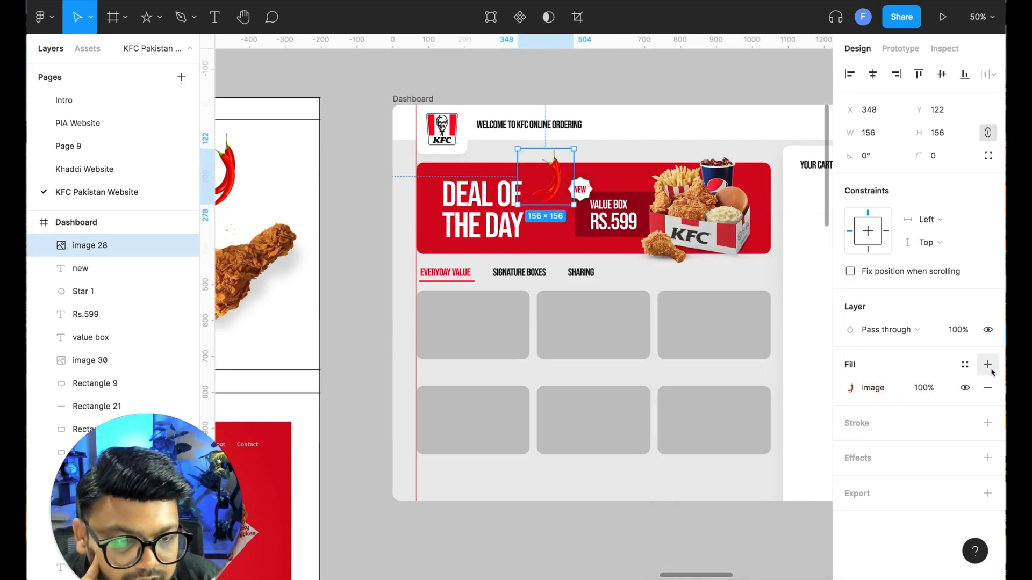
click(987, 458)
click(882, 487)
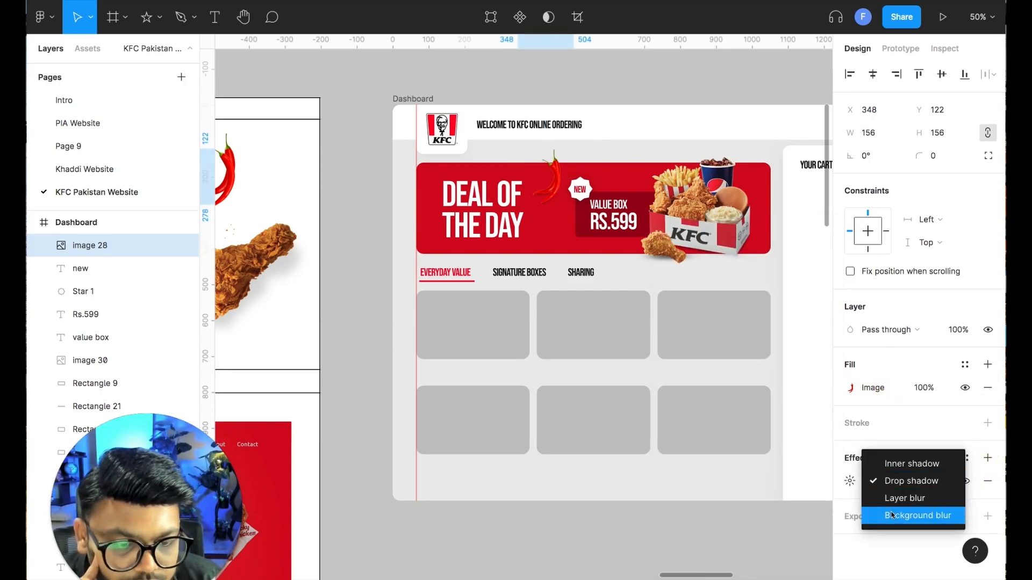
click(891, 503)
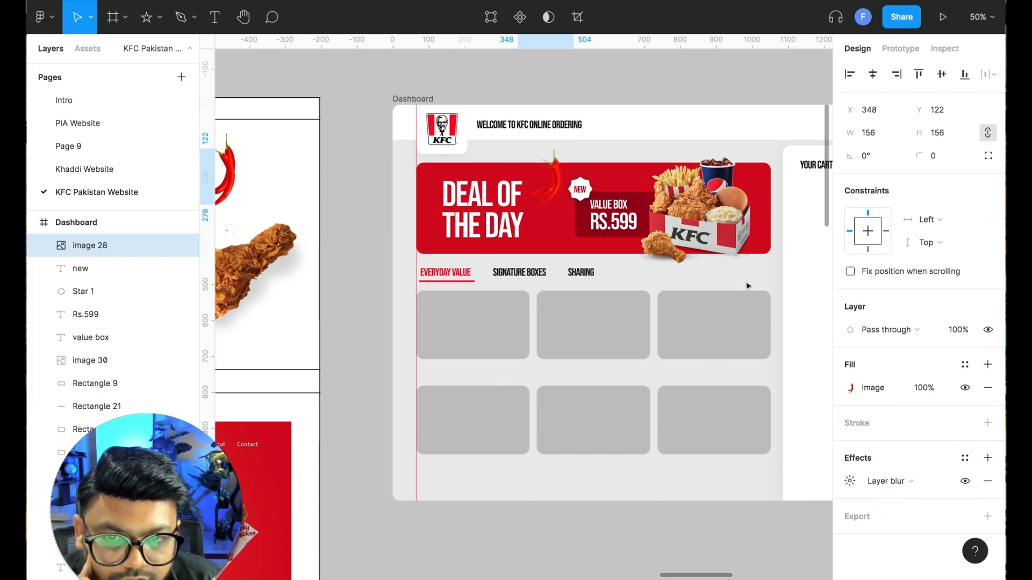
click(619, 86)
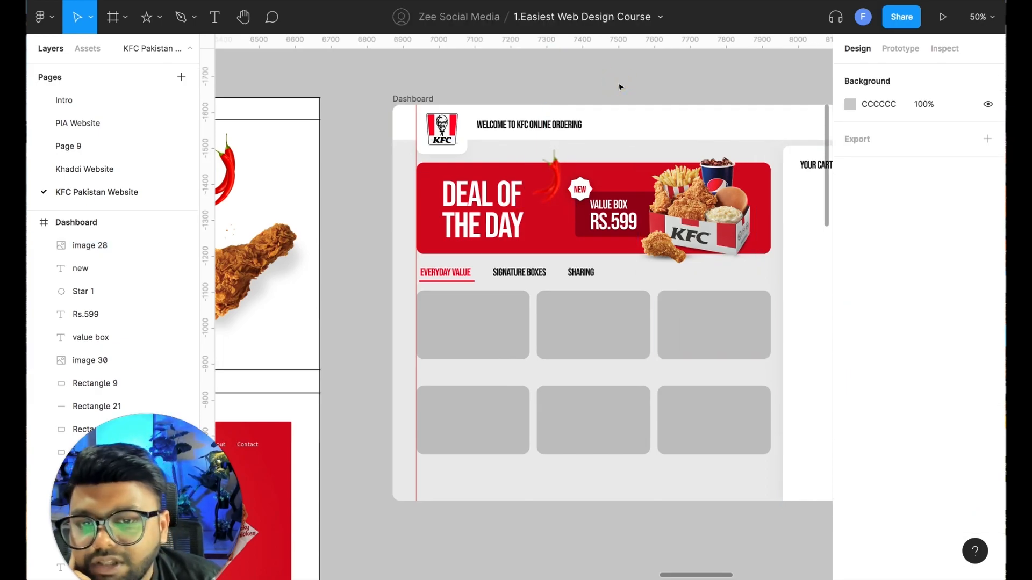
Add a drop shadow to the "deal of the day" heading with blur 19 and black at about 11% opacity
click(471, 209)
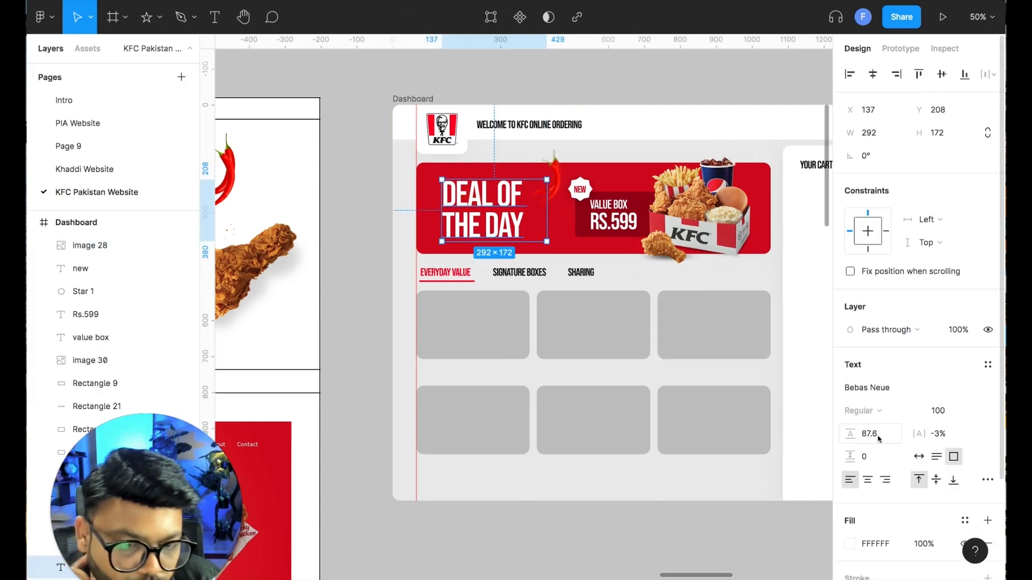
scroll(878, 439, down, 3)
click(987, 492)
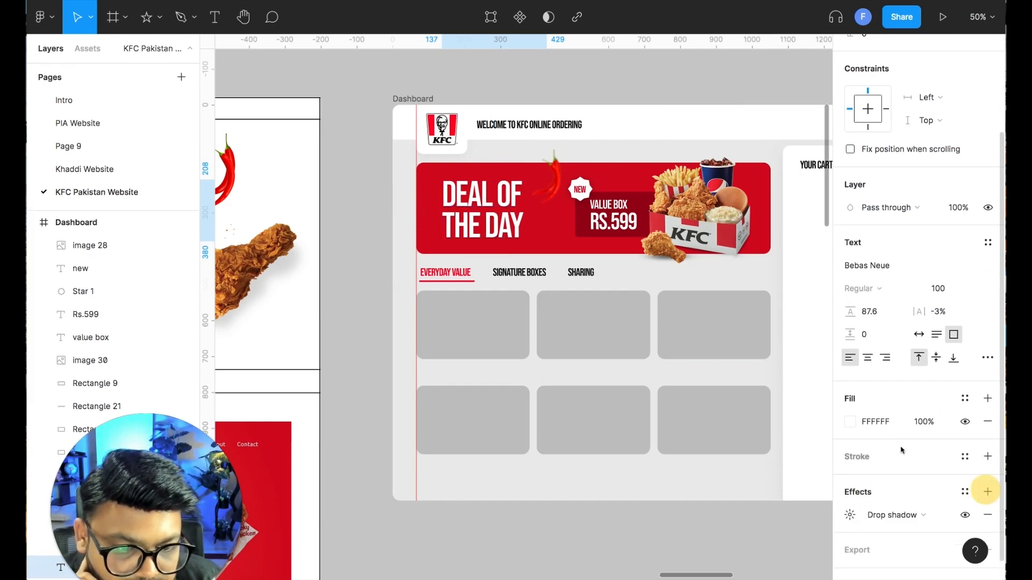
scroll(902, 450, down, 1)
click(854, 499)
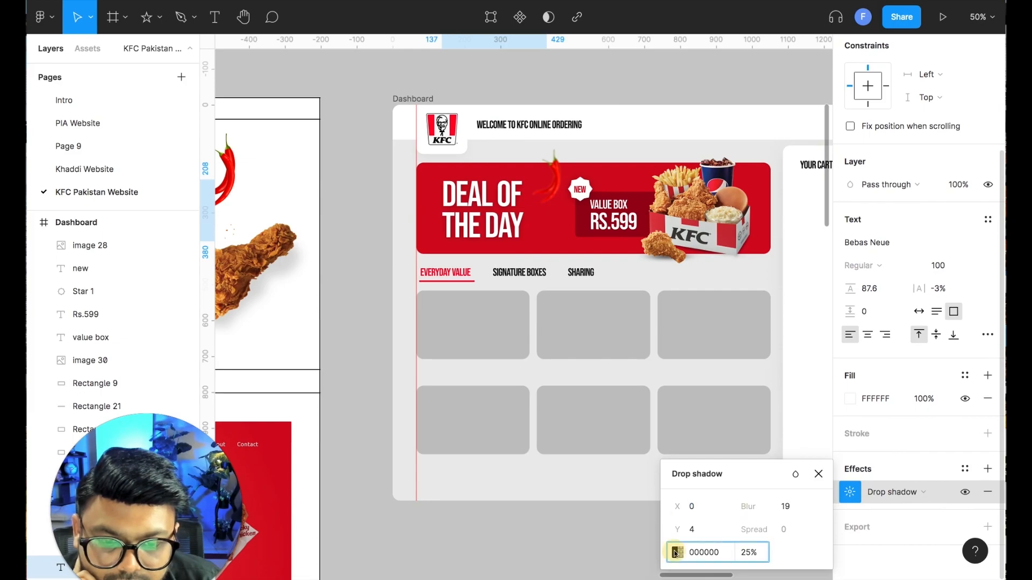
click(677, 553)
drag(559, 431, 550, 433)
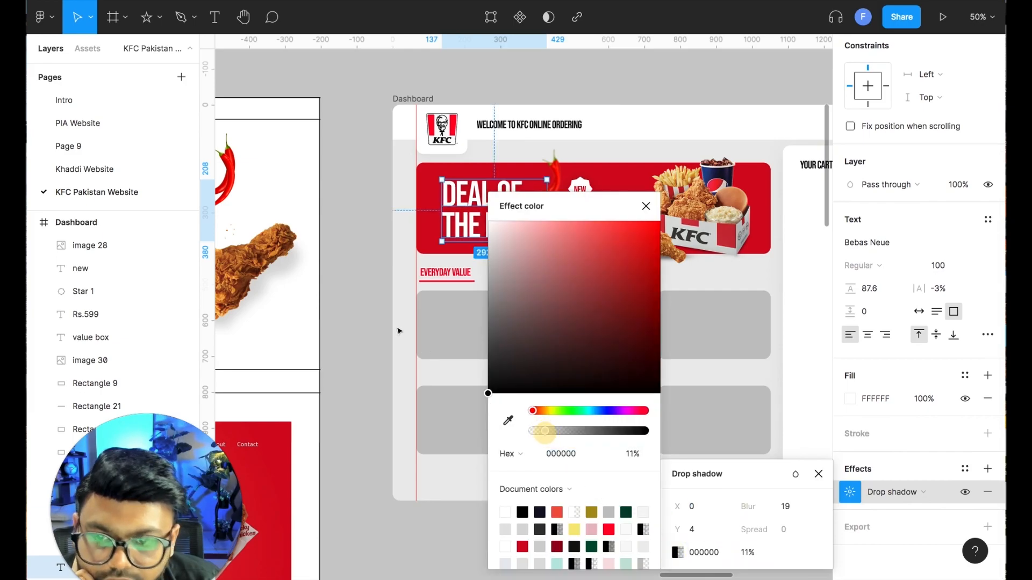
click(369, 342)
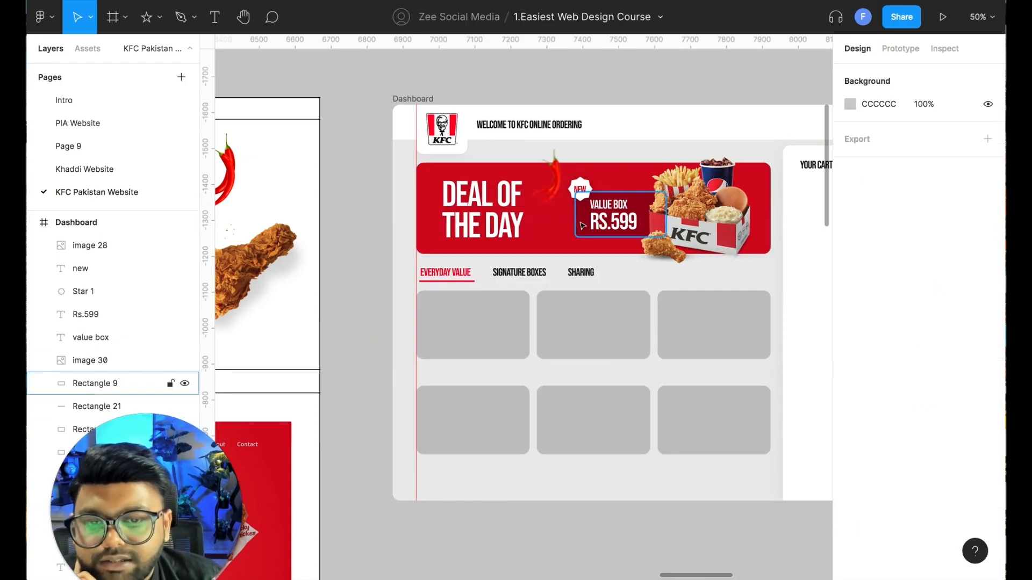
Shift the star badge together with its "new" text left, past the price card's left edge
click(564, 219)
click(580, 189)
click(597, 178)
click(581, 186)
key(super+plus)
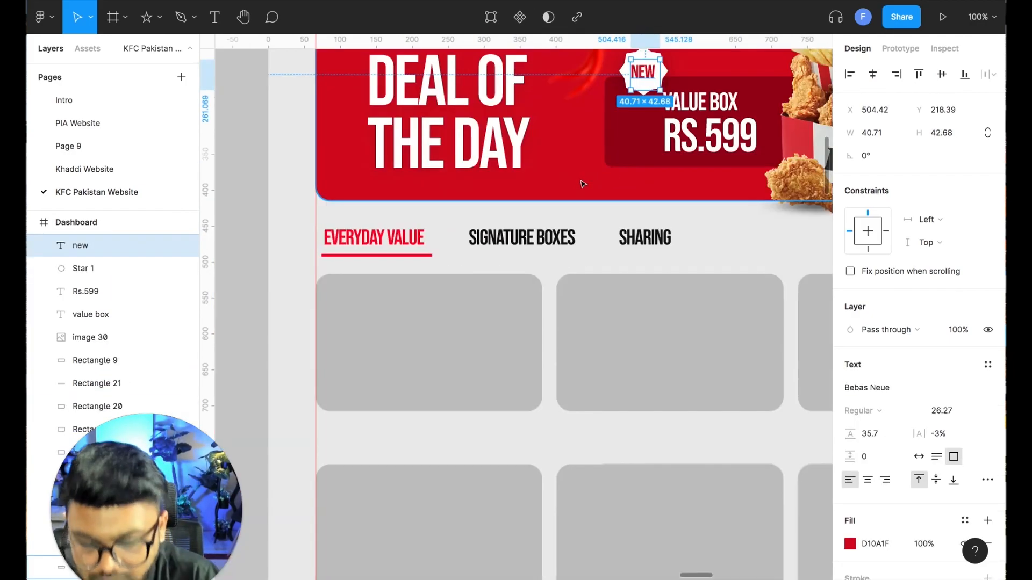
drag(645, 182, 536, 349)
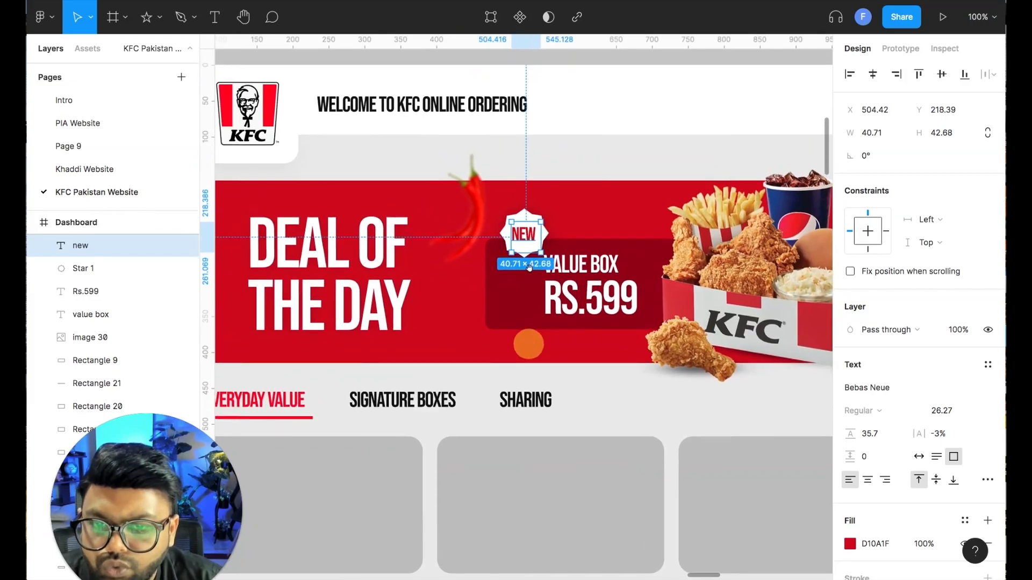
shift+click(529, 216)
drag(527, 234, 495, 236)
Reorder the chili image (image 28) behind the badge and price texts, directly above image 30
click(478, 193)
drag(102, 245, 105, 360)
click(558, 148)
Shift the "value box" and "Rs.599" texts left to X 532 and pull the dark red rectangle's left edge inward to X 488
click(570, 309)
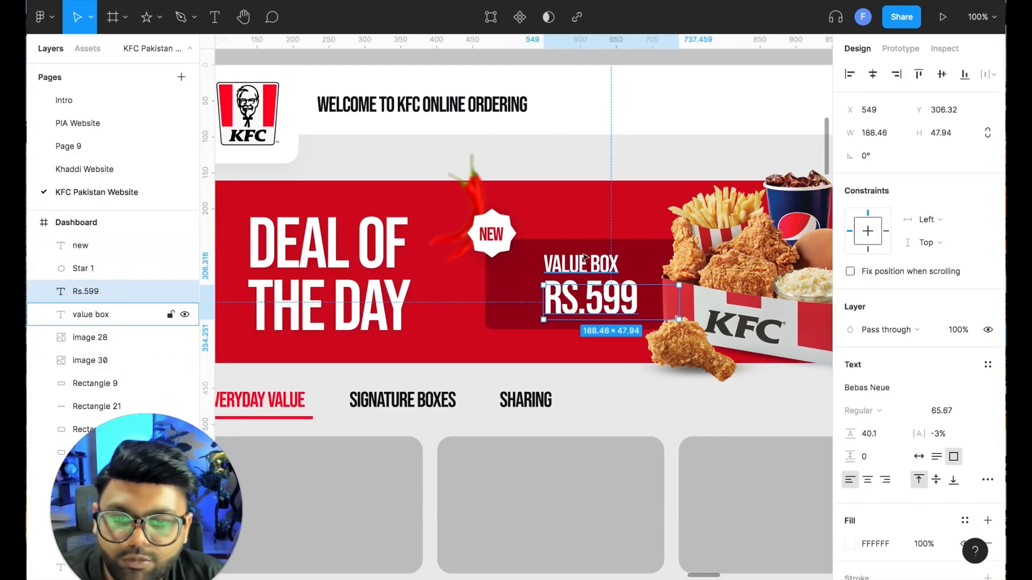
shift+click(585, 260)
mouse_move(585, 260)
mouse_down()
mouse_move(564, 267)
mouse_move(576, 267)
mouse_up()
click(514, 288)
drag(483, 285, 495, 284)
click(598, 143)
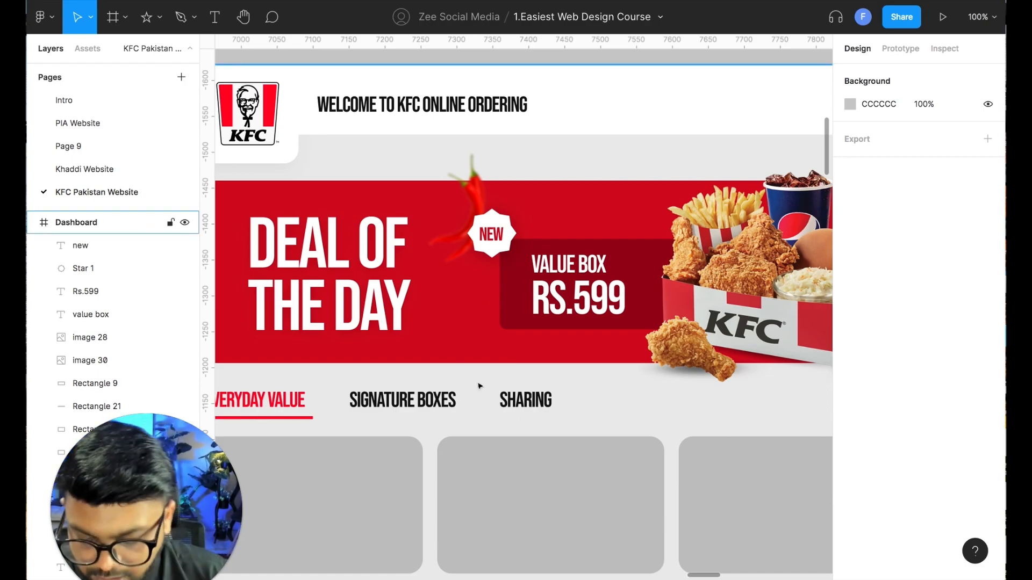
key(minus)
key(minus)
key(plus)
key(plus)
key(minus)
key(plus)
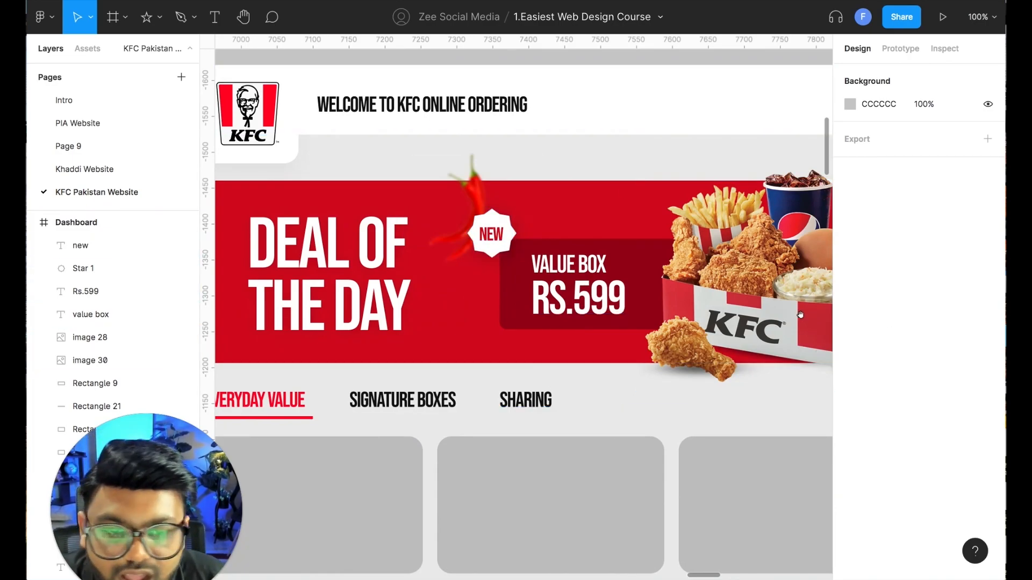
Move the star badge with its "new" text up slightly and extend the dark red rectangle's top edge up to Y 208
click(497, 222)
shift+click(496, 236)
drag(496, 236, 547, 216)
click(529, 239)
Raise the "value box" and "Rs.599" texts together and extend the dark red rectangle downward to a height of about 170
click(86, 290)
shift+click(91, 314)
drag(580, 264, 581, 246)
click(534, 321)
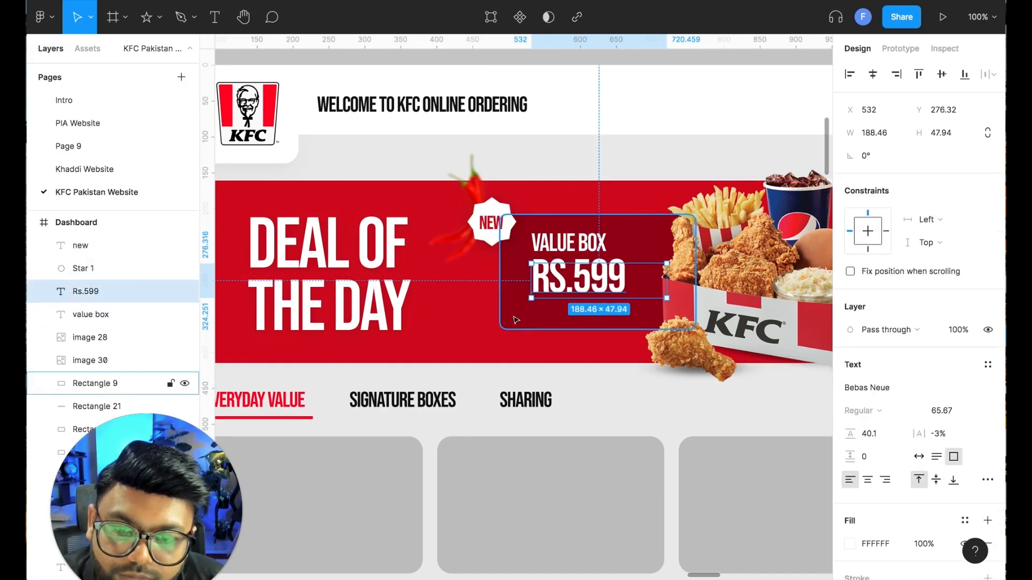
click(520, 326)
drag(523, 330, 523, 335)
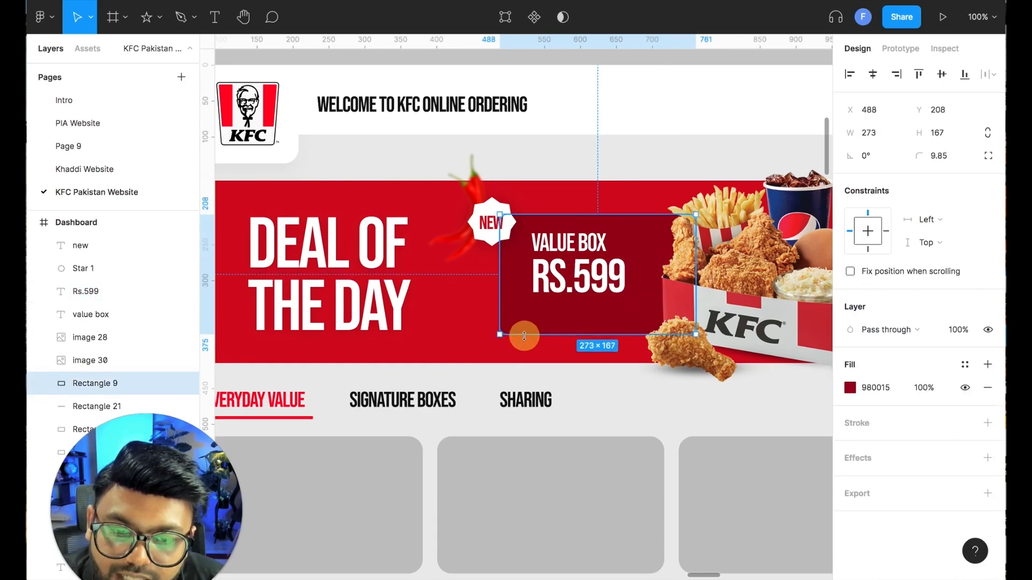
click(554, 158)
Draw a rectangle about 106 × 30 below the "Rs.599" text and set its corner radius to 100
click(125, 18)
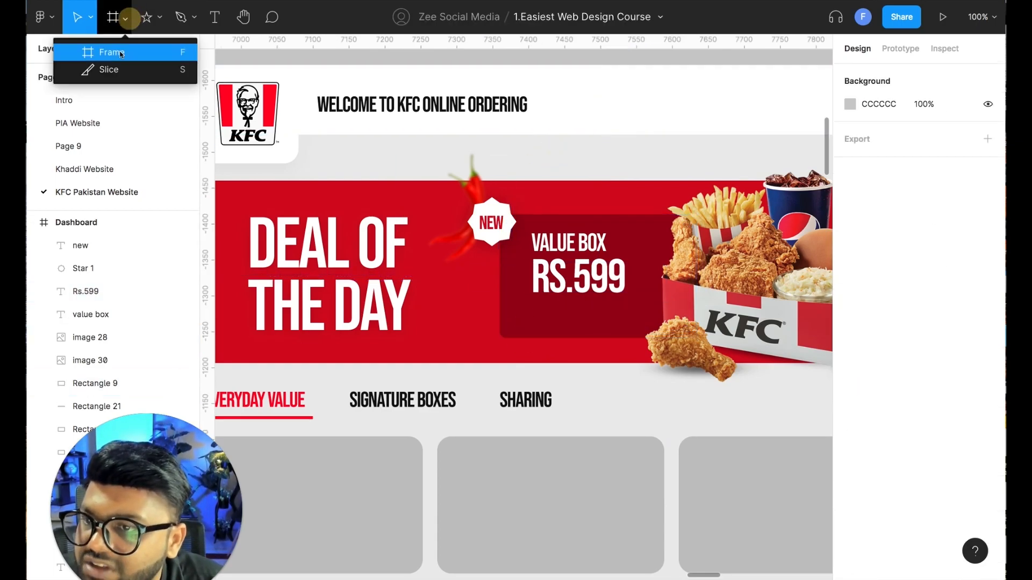
click(159, 18)
click(151, 51)
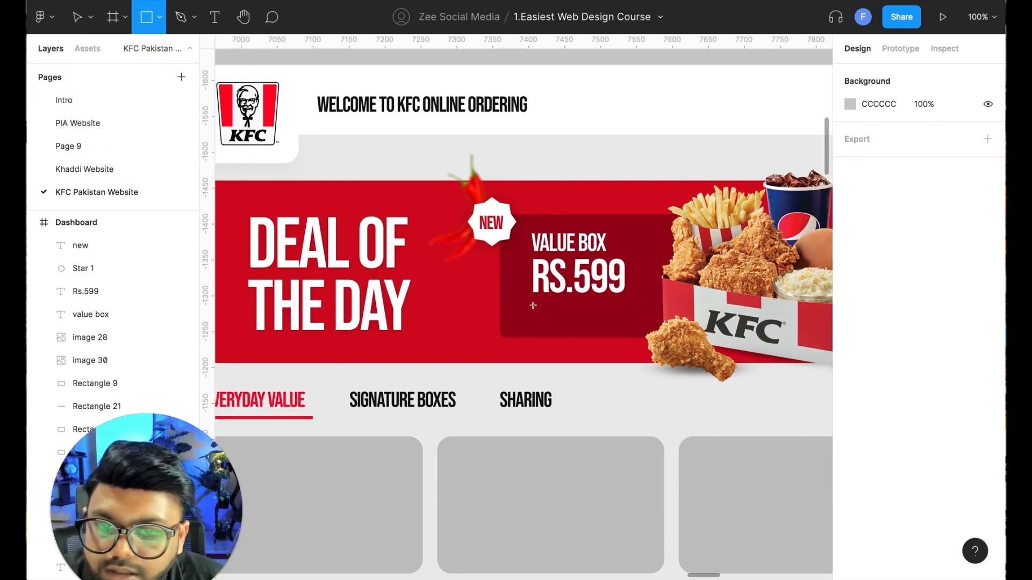
drag(532, 304, 608, 326)
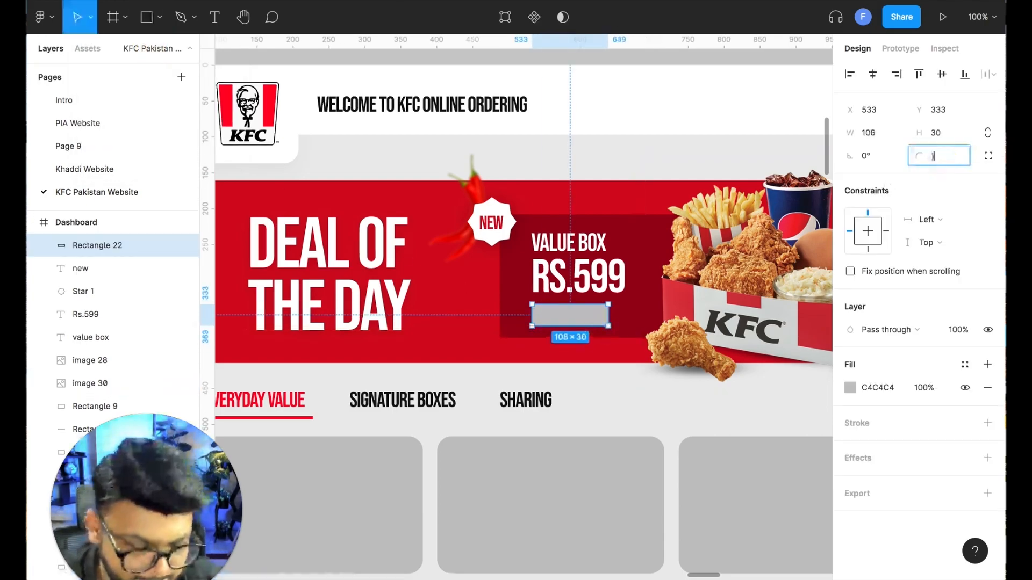
key(Return)
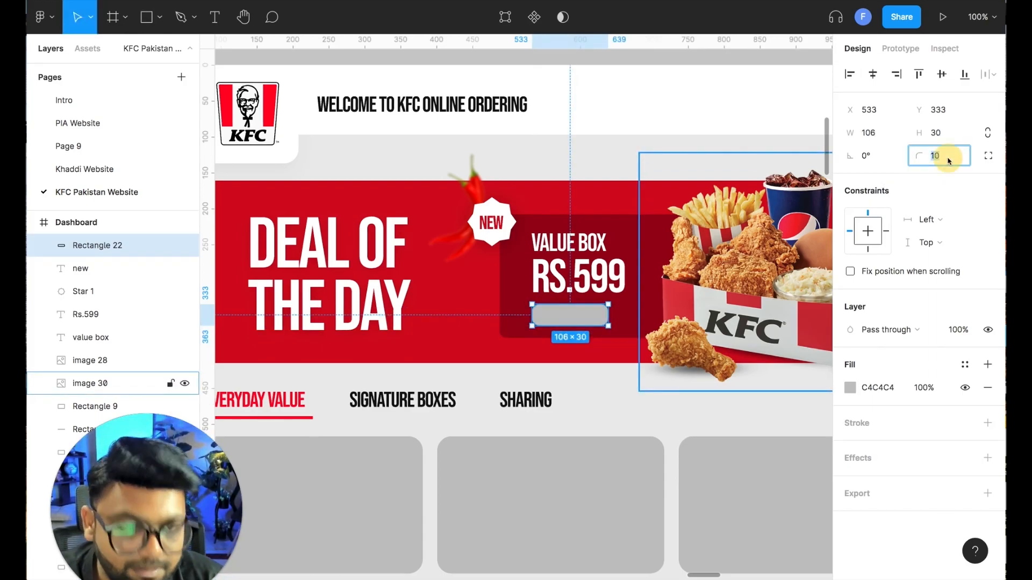
key(Return)
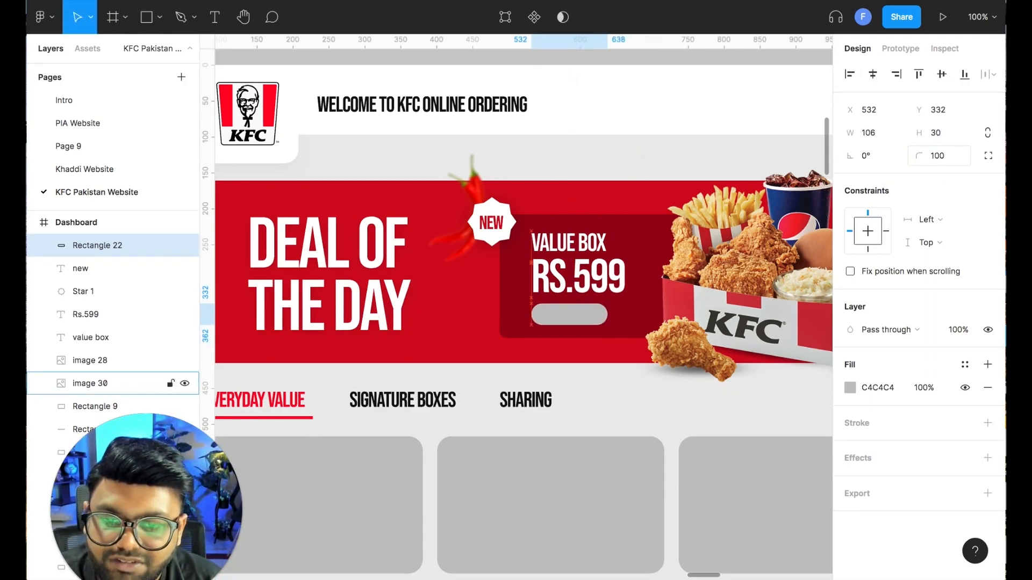
Fill the rounded button shape below "Rs.599" with white
click(849, 387)
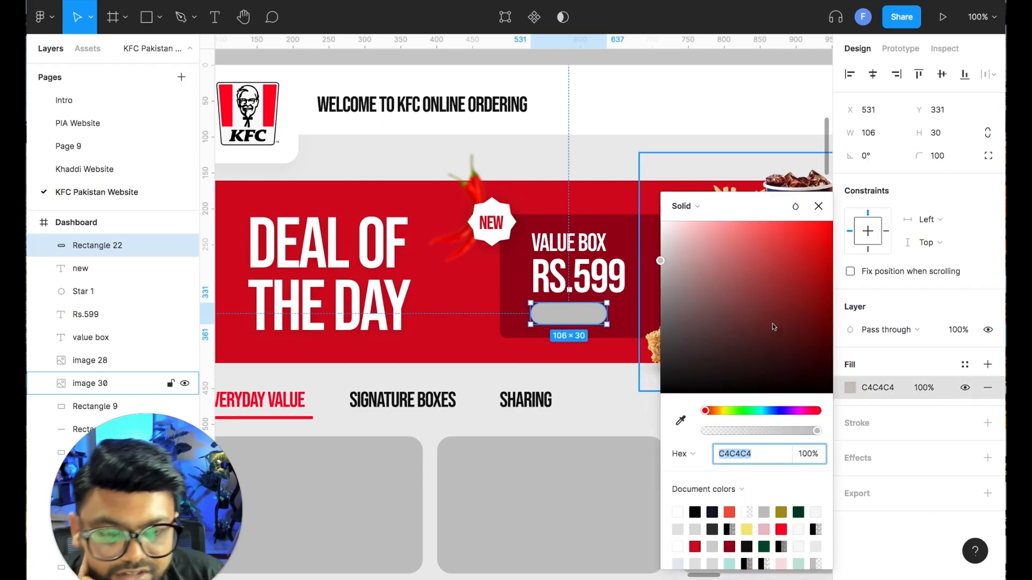
drag(776, 329, 491, 19)
click(607, 155)
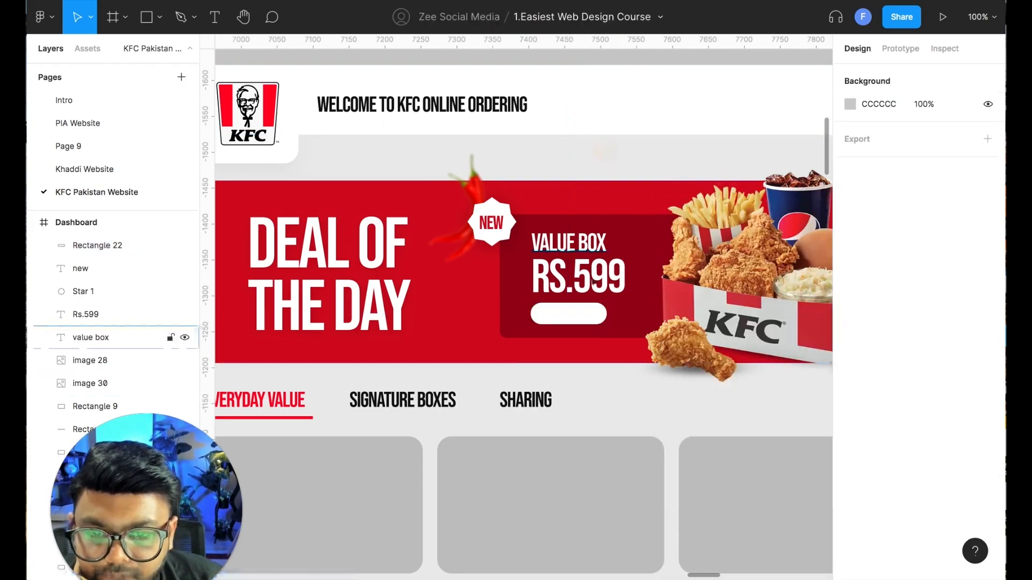
Duplicate the "welcome to kfc online ordering" text just below itself and change the copy's wording to "add to cart"
click(458, 107)
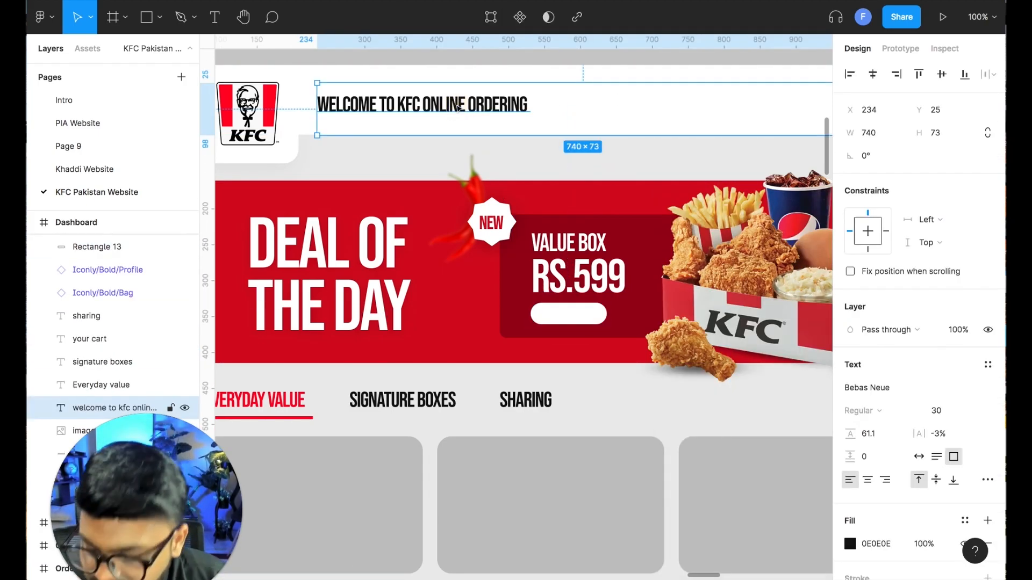
click(86, 316)
drag(454, 102, 441, 147)
double_click(441, 146)
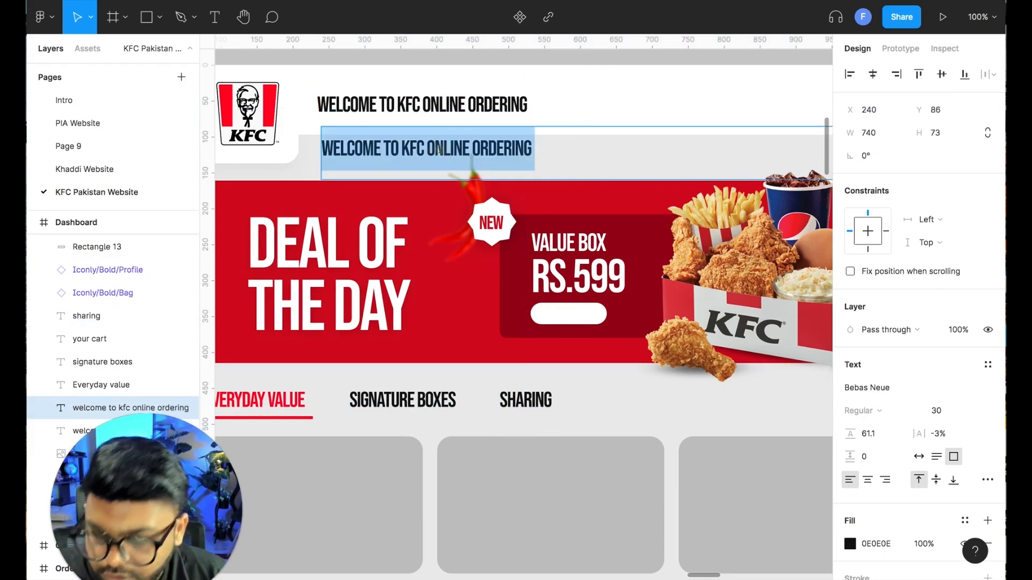
text(a)
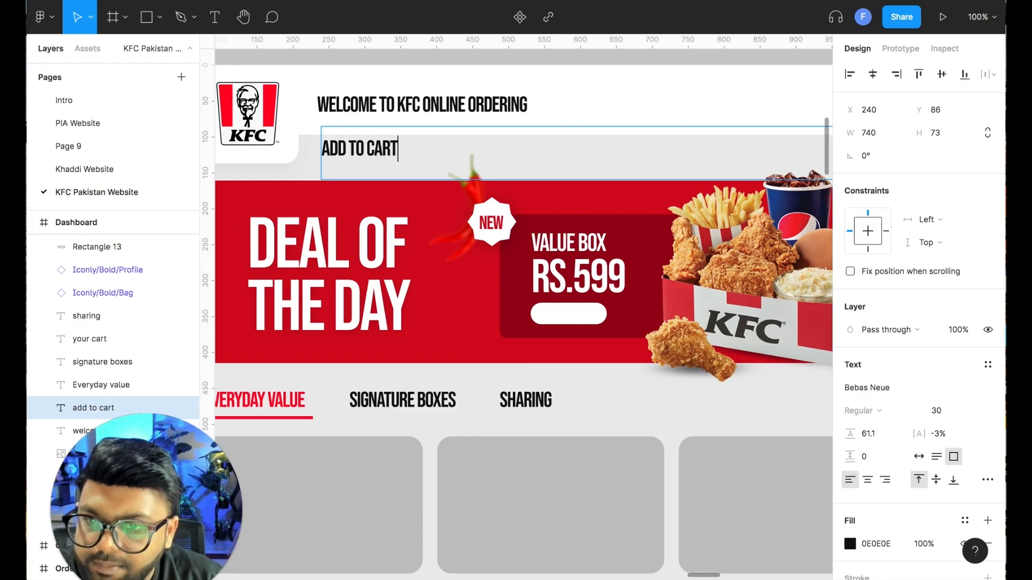
key(Escape)
Set the new text's font to Poppins and rewrite its wording as "Add To Cart"
click(888, 394)
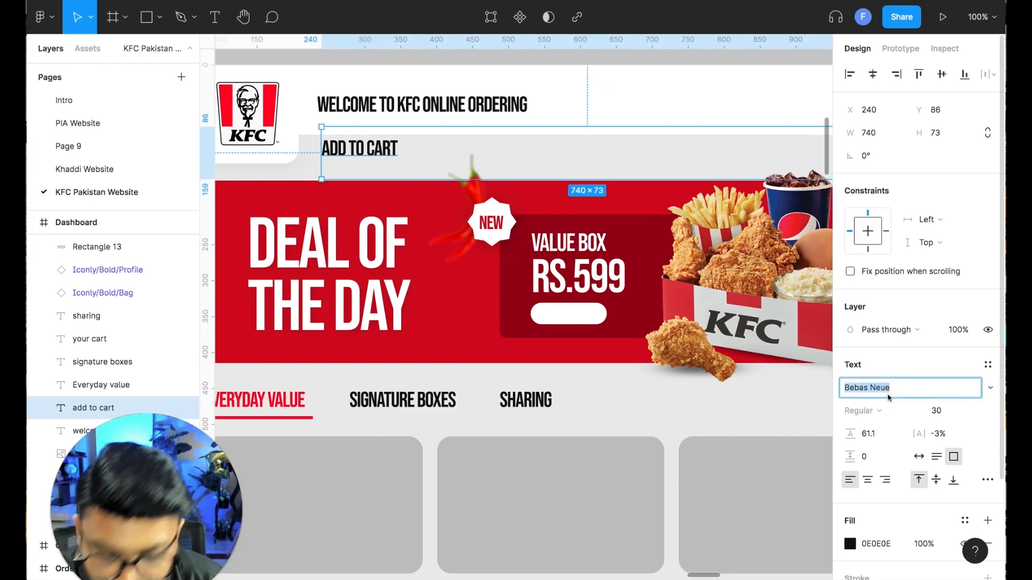
key(Return)
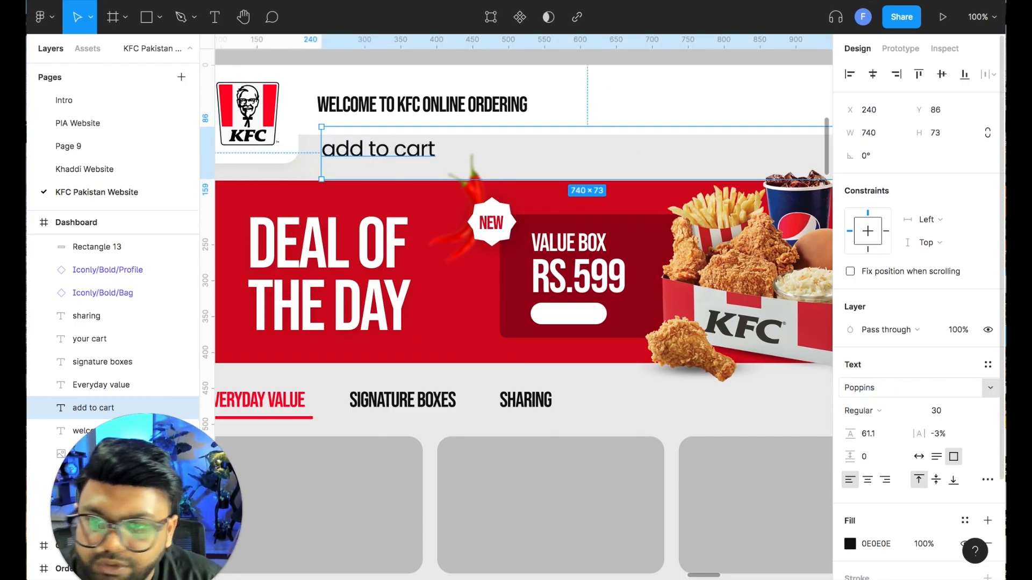
double_click(411, 148)
text(A)
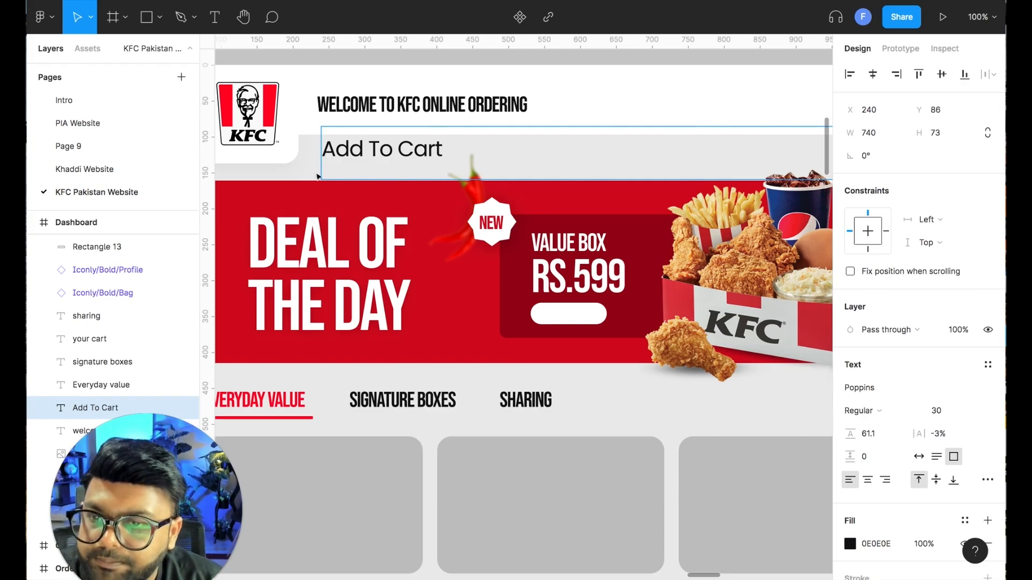
key(Escape)
Narrow the "Add To Cart" text box to about 189 wide and make the text Bold at size 14
scroll(671, 134, right, 2)
drag(805, 145, 415, 147)
click(862, 410)
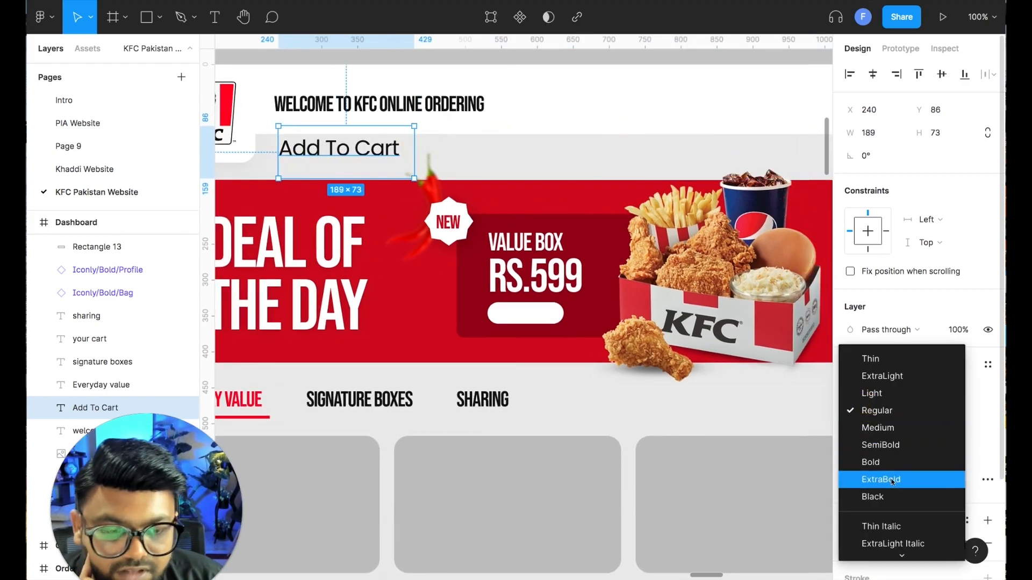
click(888, 461)
click(951, 415)
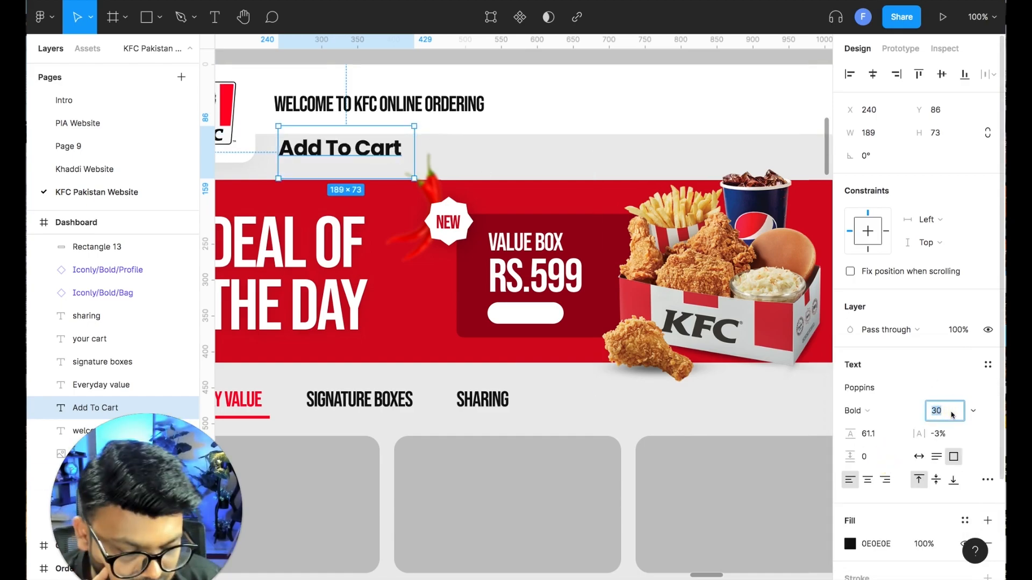
key(Return)
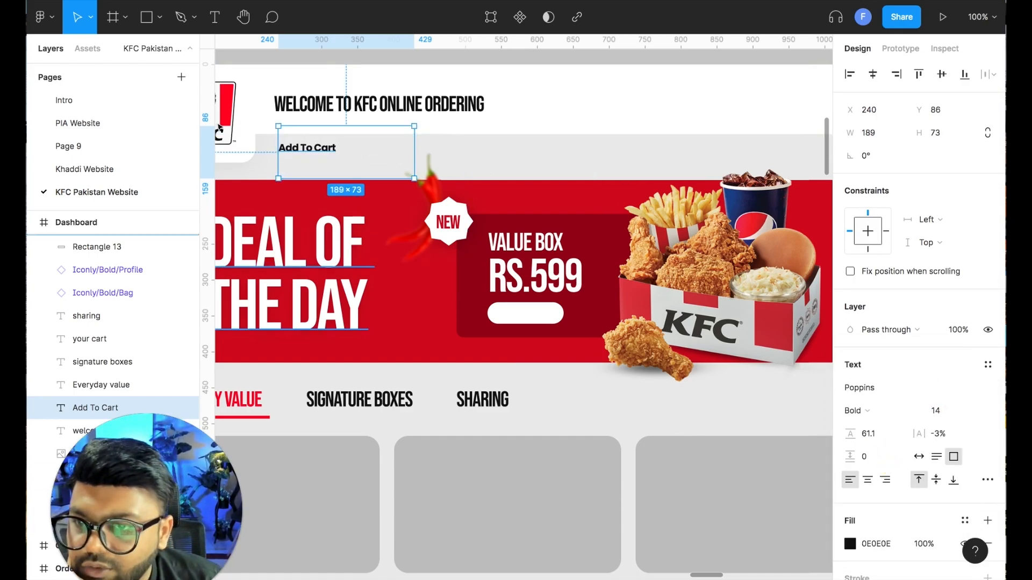
Place the "Add To Cart" text, in a box about 189 × 43, on the white button and bring it to the front of the Dashboard
drag(309, 178, 541, 312)
drag(108, 406, 100, 236)
drag(159, 248, 104, 259)
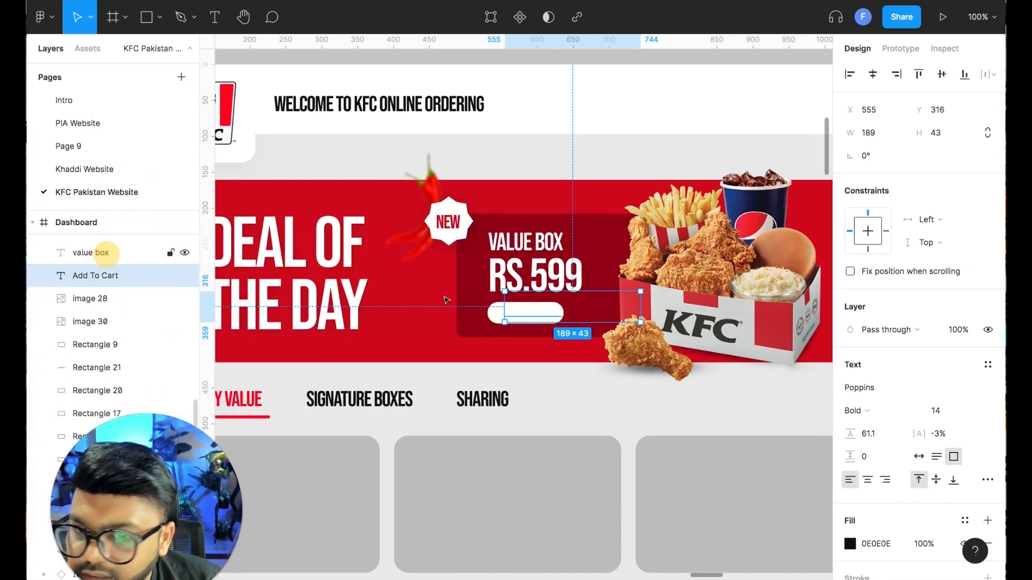
drag(113, 180, 98, 412)
drag(525, 316, 519, 316)
Reduce the "Add To Cart" font size to 11 and nudge the text right to X 546
click(936, 412)
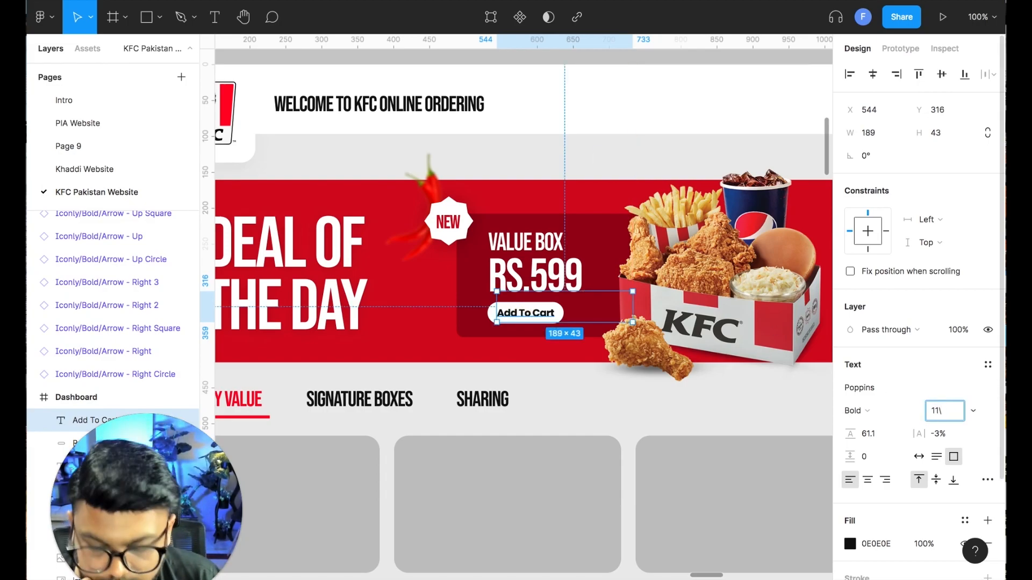
click(948, 410)
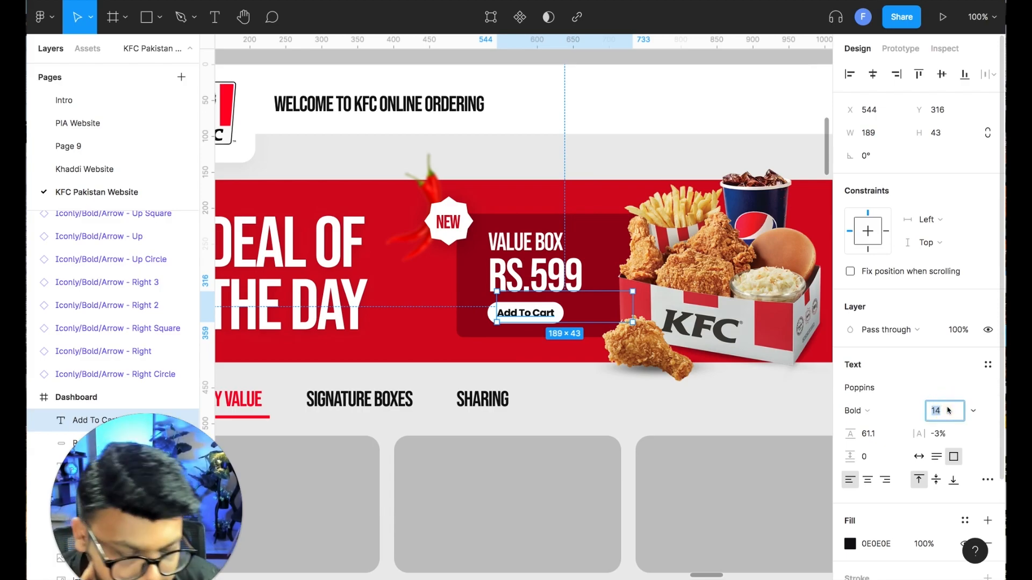
key(Right)
key(Right)
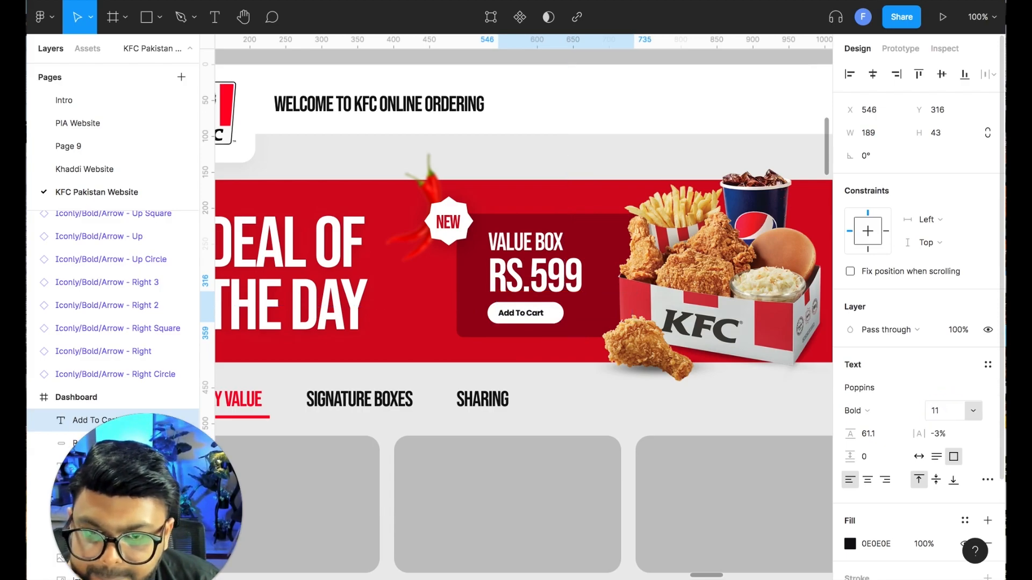
click(552, 166)
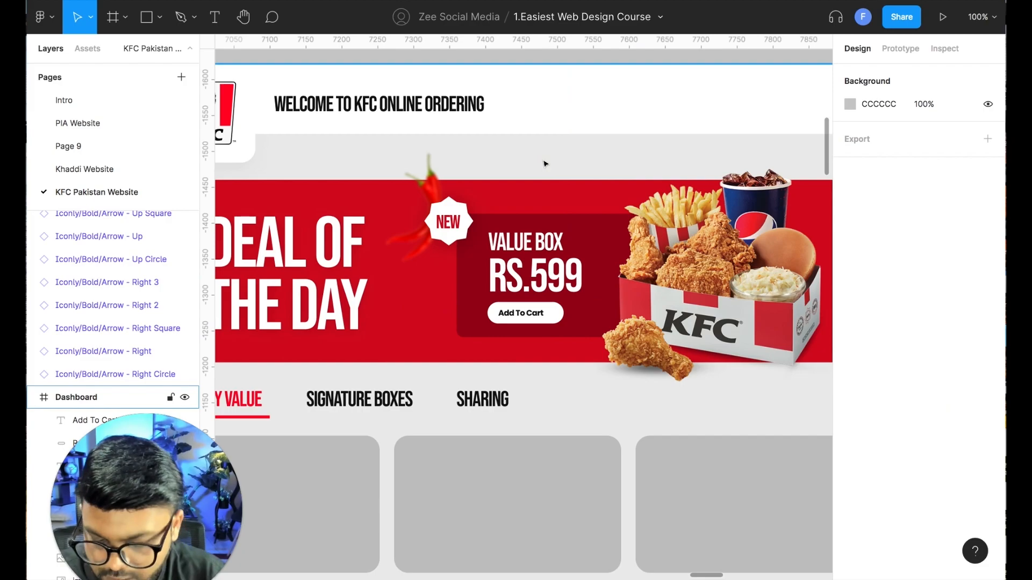
Examine the deal banner and its "Add To Cart" button at several zoom levels, from the whole layout to close-up
key(minus)
key(minus)
key(plus)
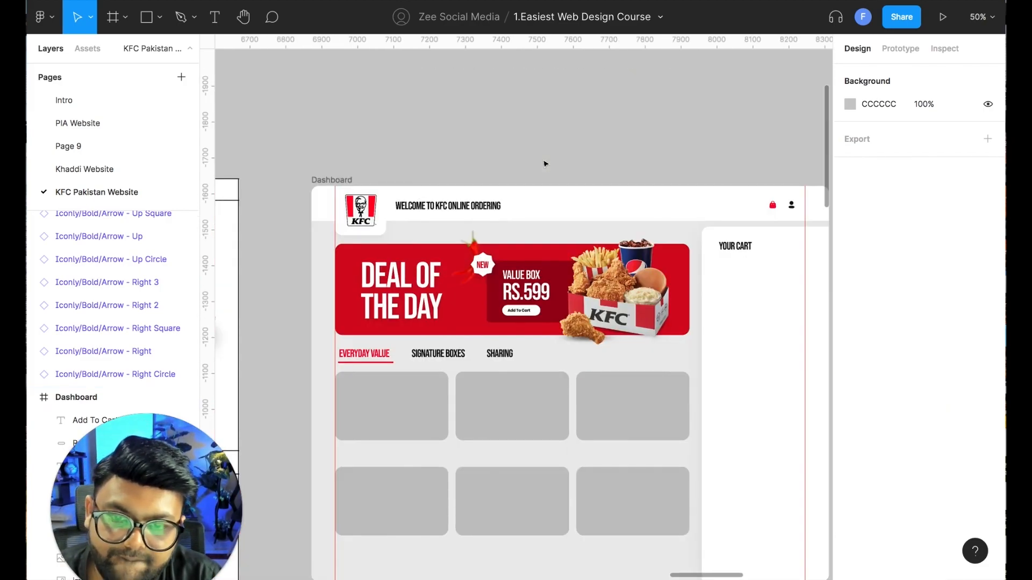
key(plus)
key(minus)
key(minus)
key(plus)
key(plus)
key(minus)
key(minus)
key(plus)
key(plus)
key(plus)
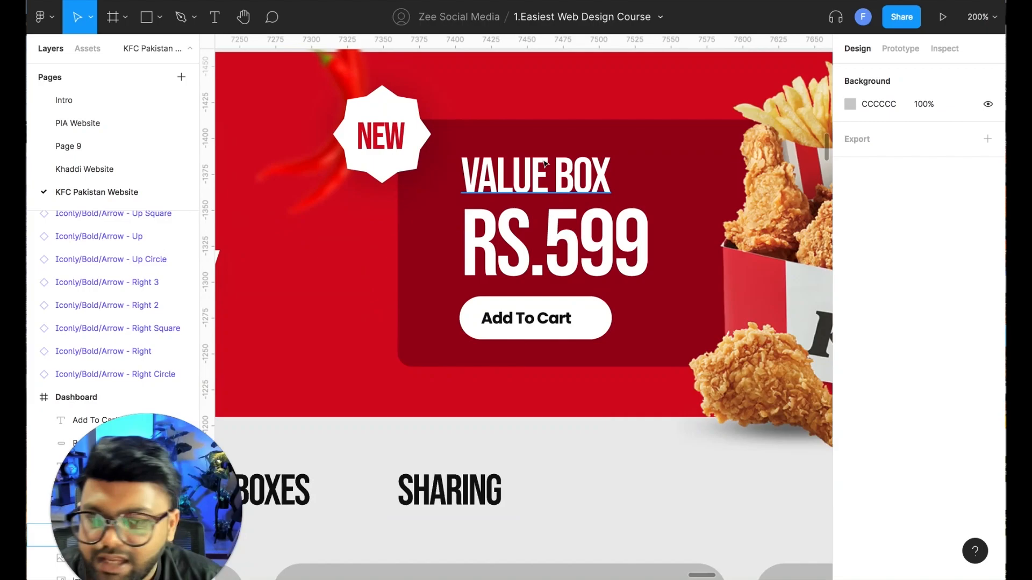
Switch the "Add To Cart" text to Bebas Neue, enlarge it and nudge it right to centre it in the white button
click(557, 301)
click(861, 385)
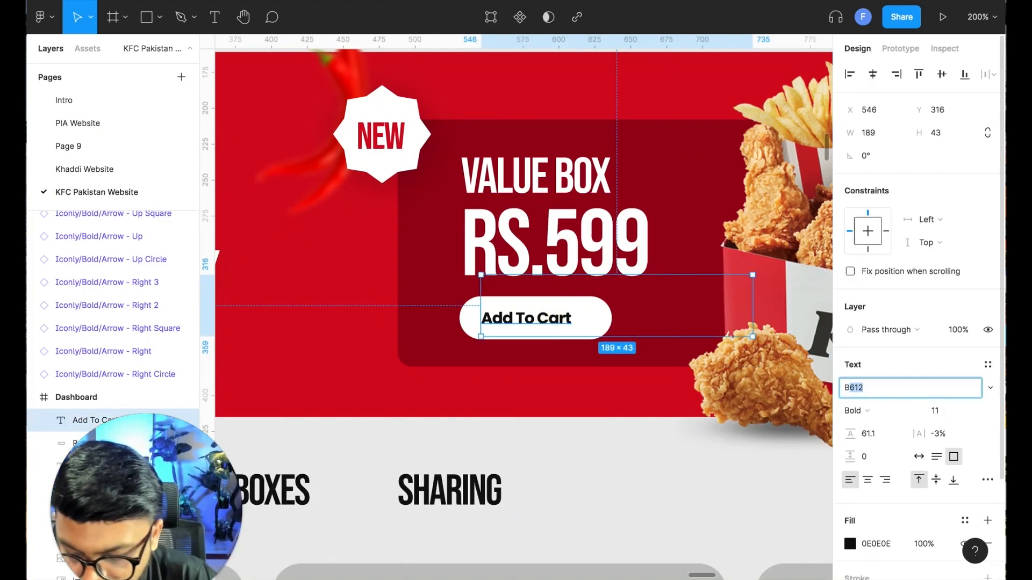
key(Return)
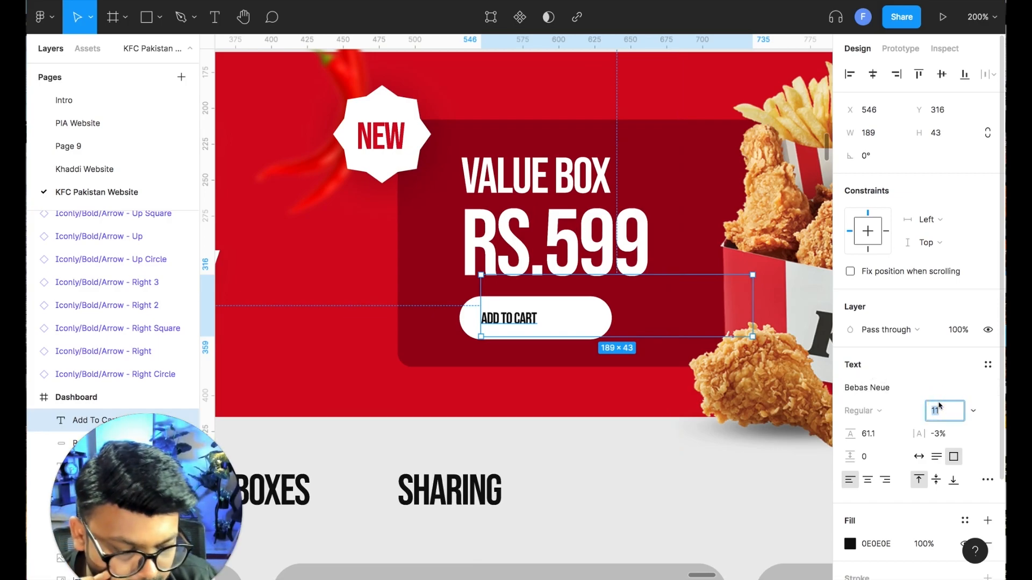
key(Return)
key(Left)
key(Right)
key(Right)
key(Right)
click(594, 78)
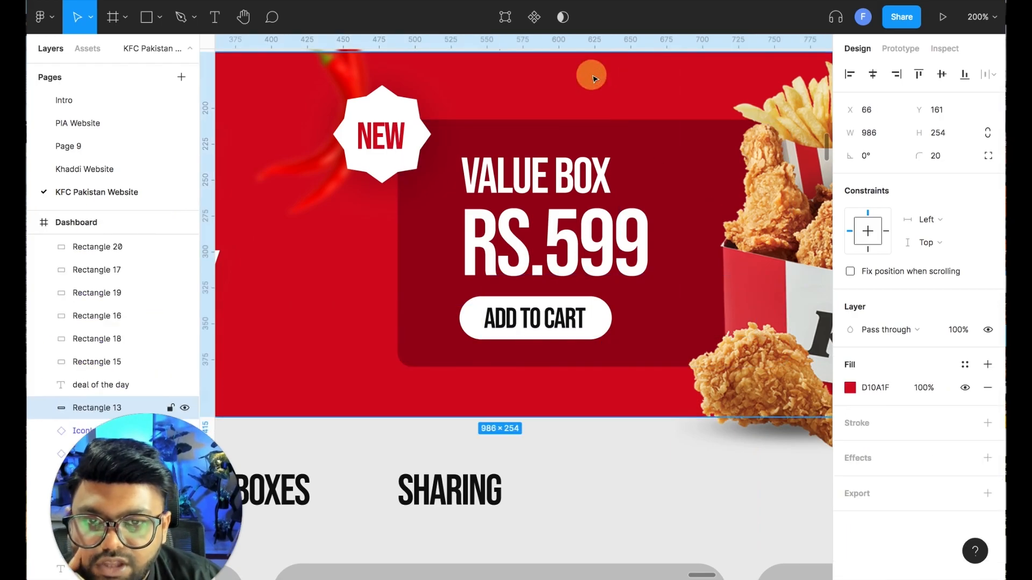
Switch to the KFC Pakistan website and inspect the font details of the "Signature Boxes" heading with WhatFont
key(shift+0)
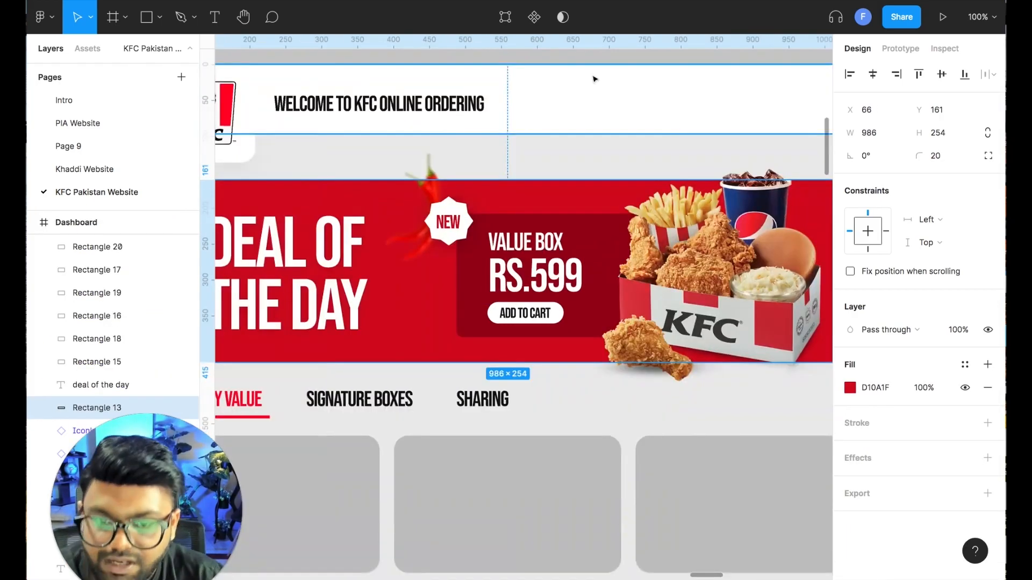
click(565, 154)
drag(488, 186, 612, 122)
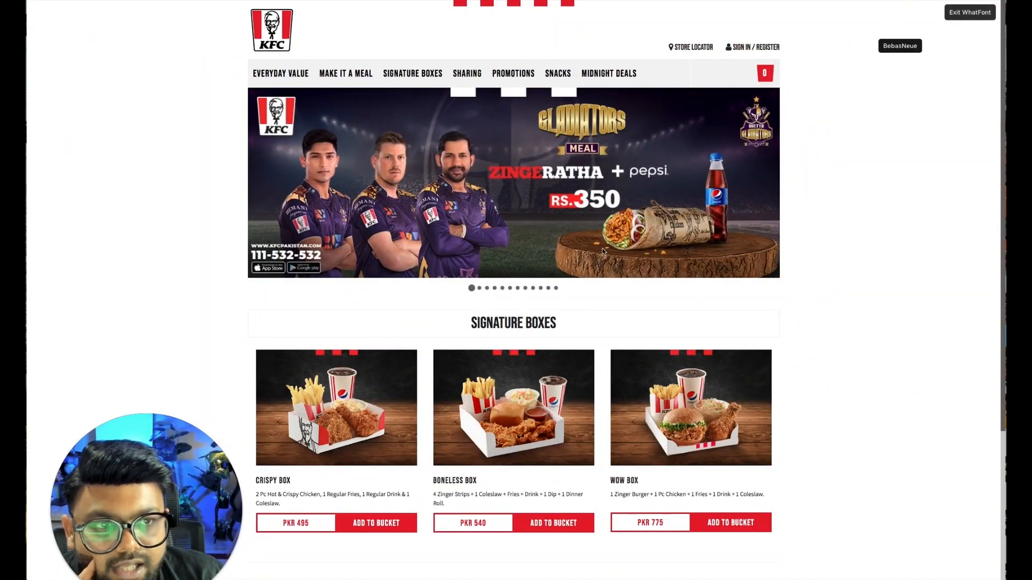
click(505, 324)
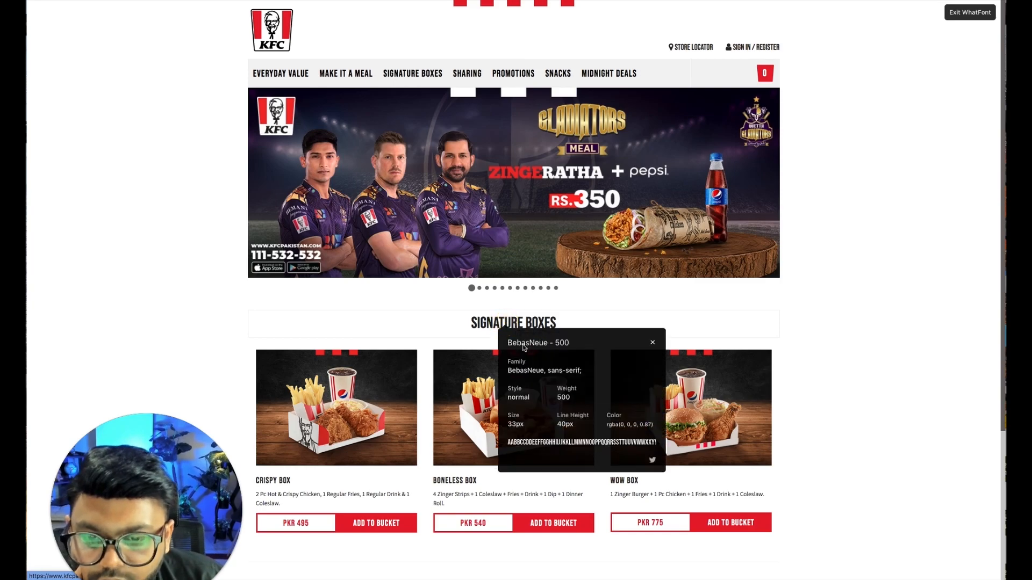
click(653, 343)
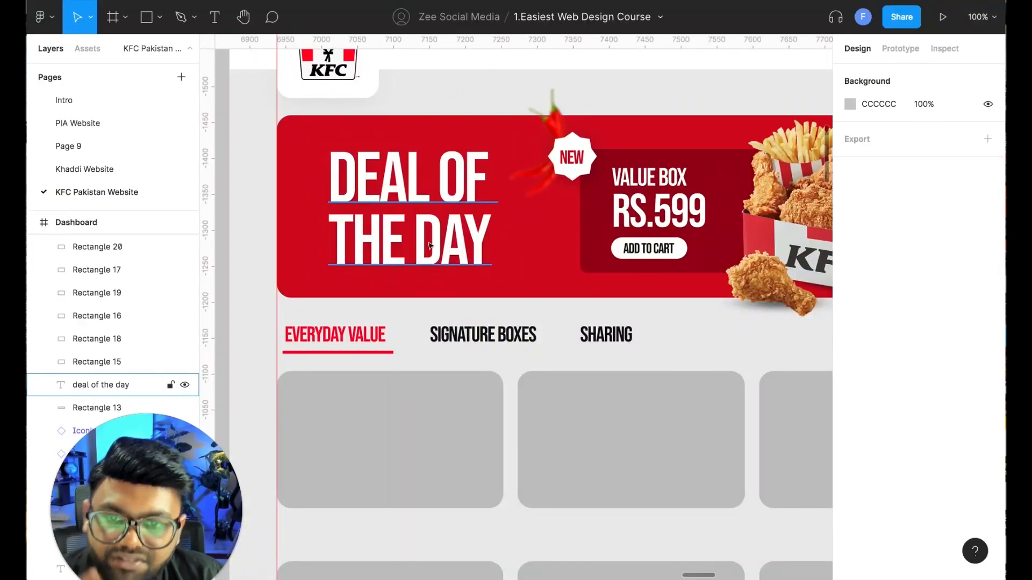
key(minus)
key(plus)
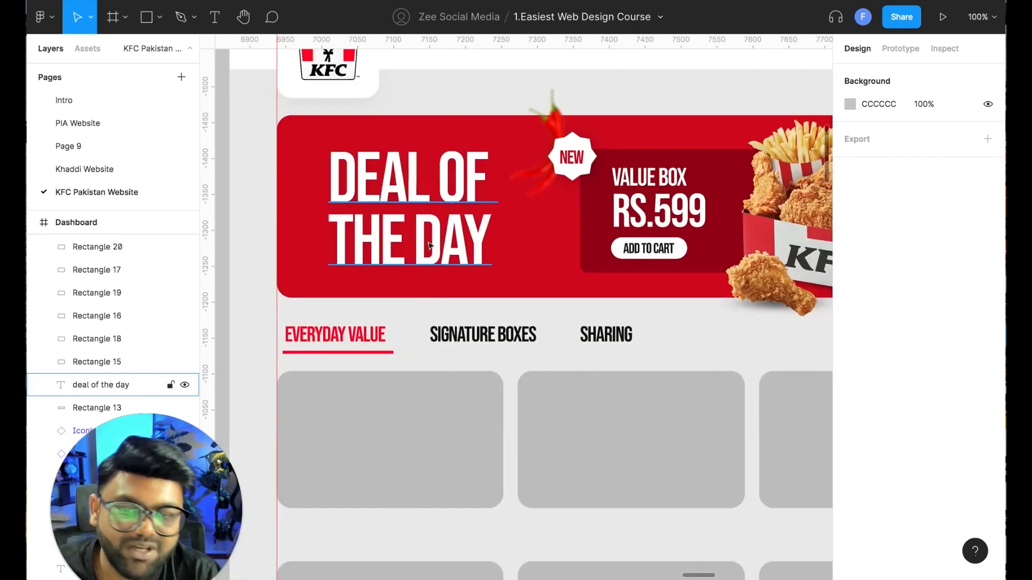
key(minus)
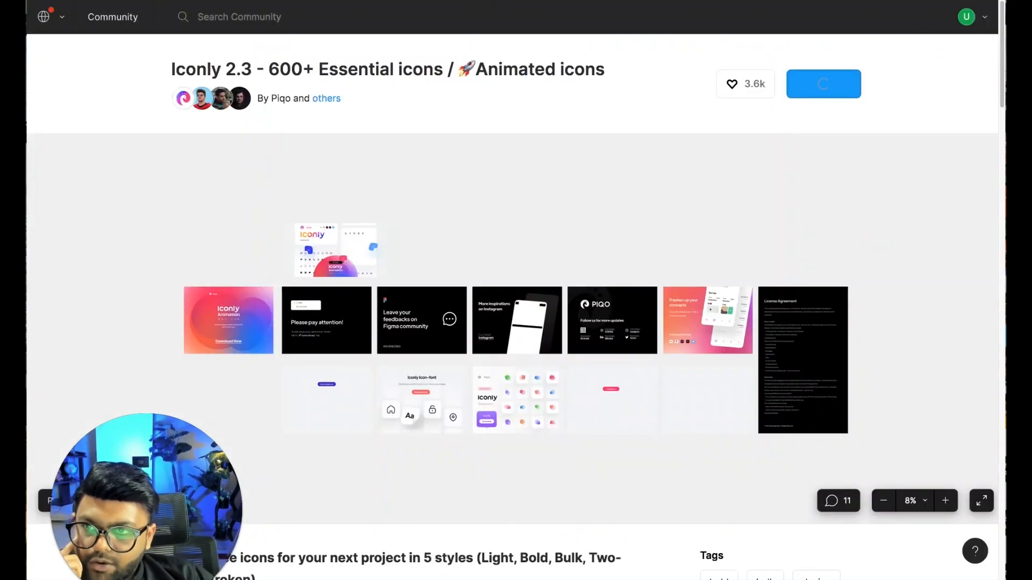
In the browser, search Google Images for "abstract background png" and refine the query to "abstract pattern png"
key(super+l)
text(abstract)
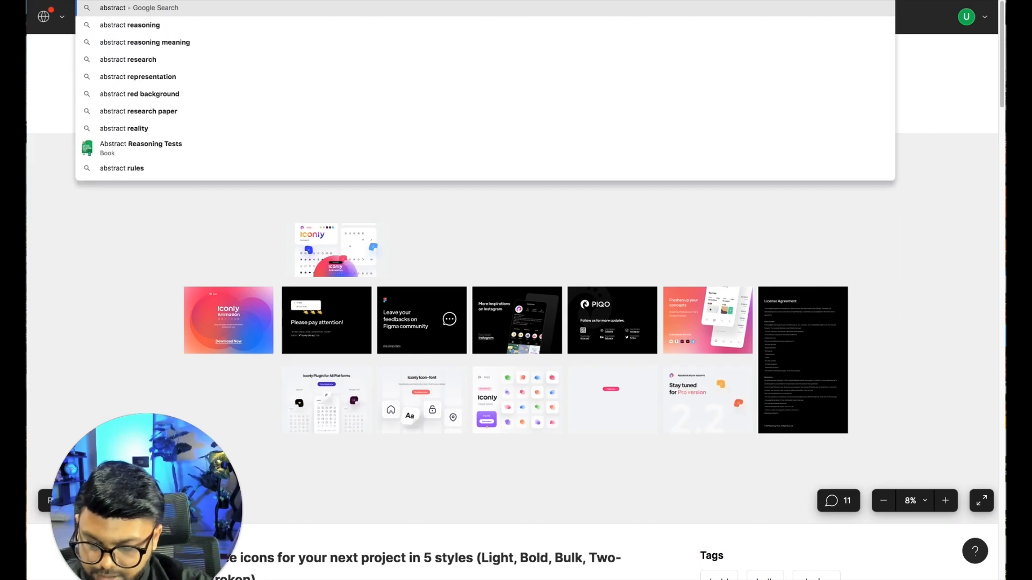
text( background png)
key(Return)
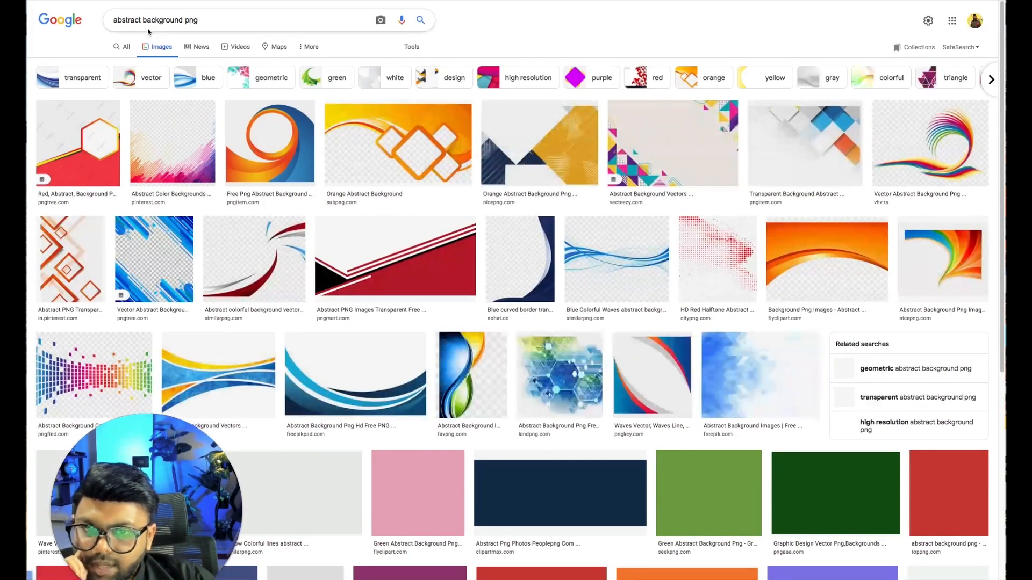
double_click(144, 19)
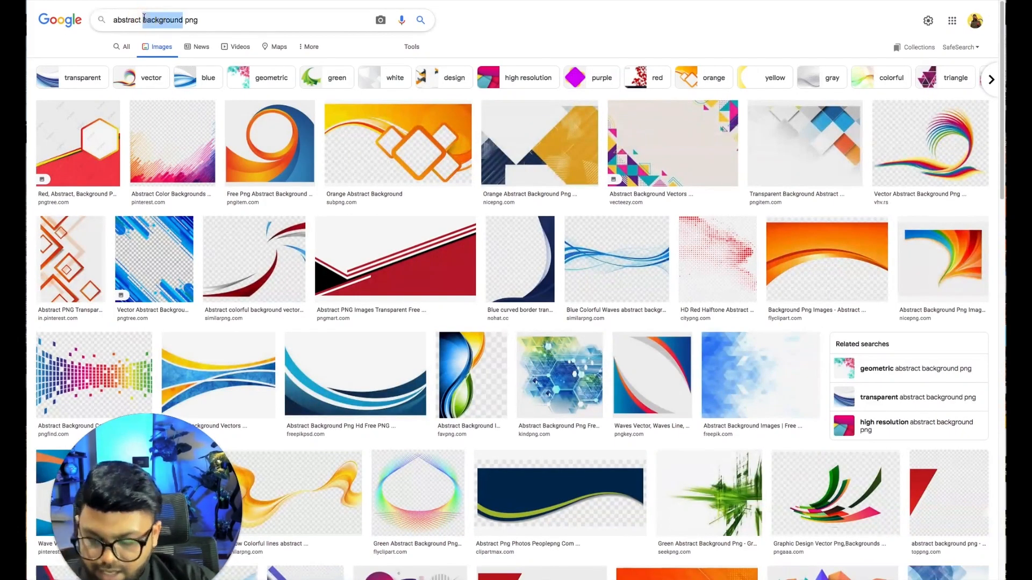
text(pattern)
key(Return)
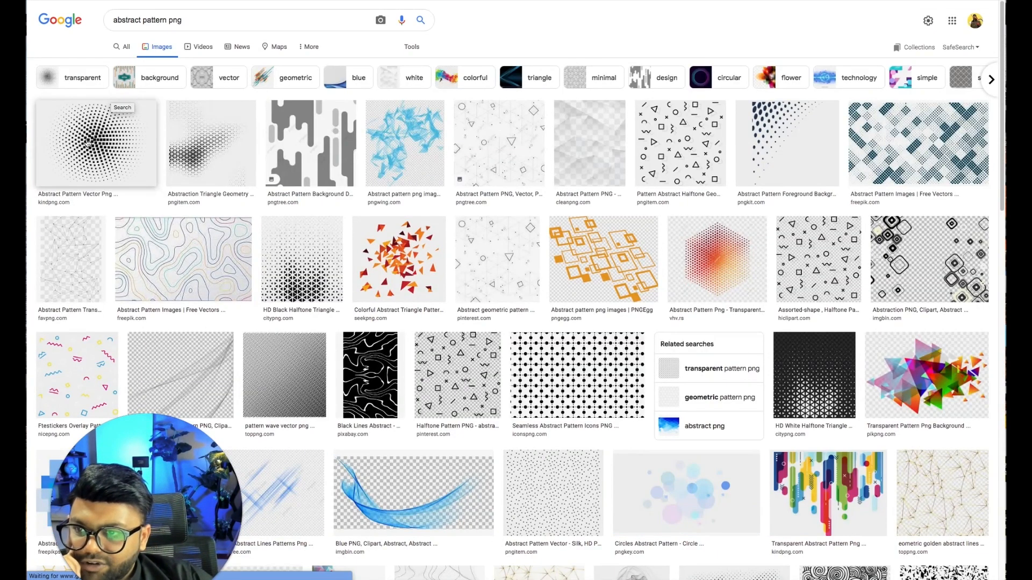
Open the black halftone square pattern, the first image result, and copy the image
click(82, 146)
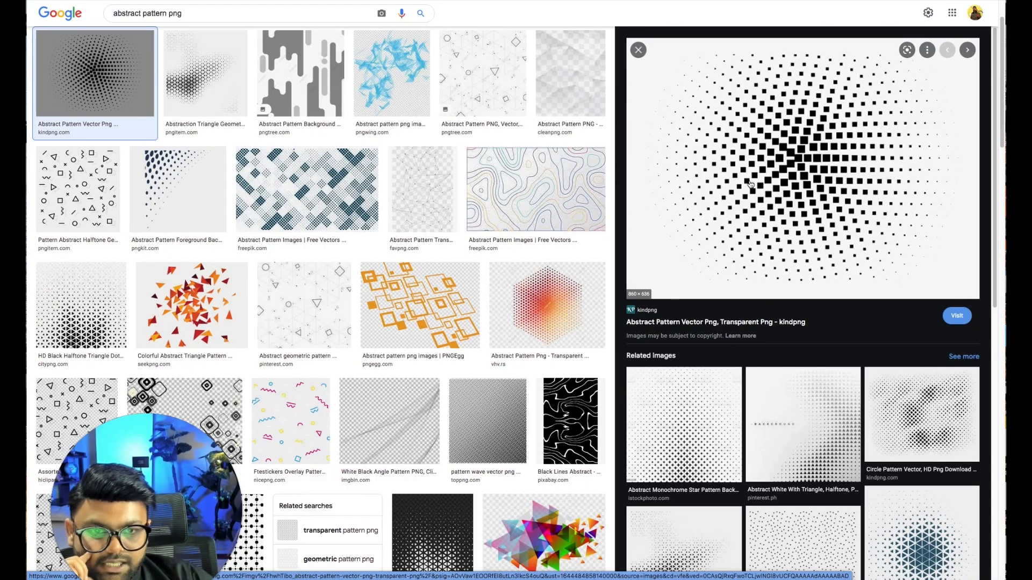
right_click(764, 160)
click(790, 257)
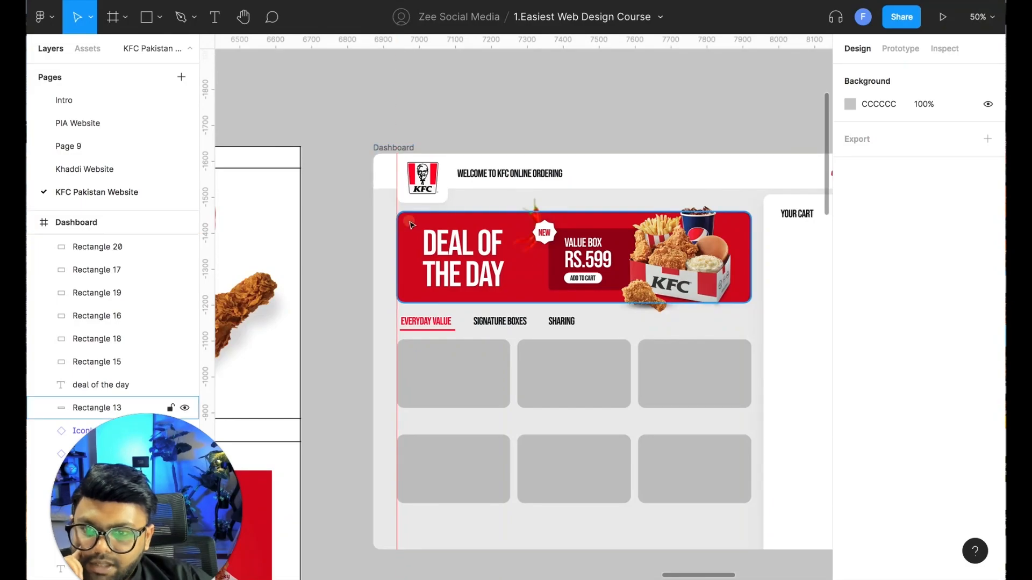
Back in Figma, paste the copied pattern over the banner as a 986 × 254 image layer directly above the red rectangle
click(93, 408)
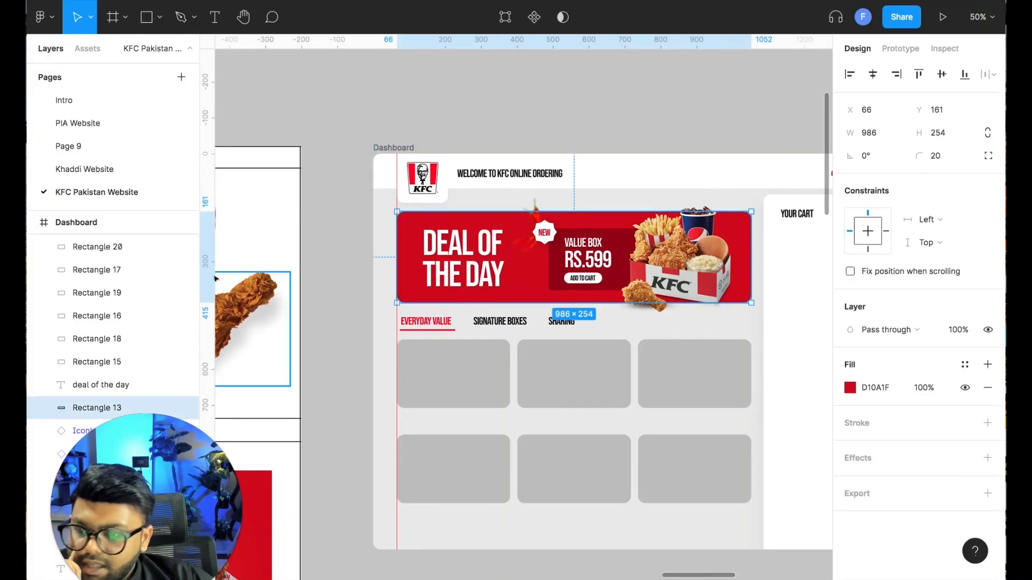
scroll(107, 393, down, 1)
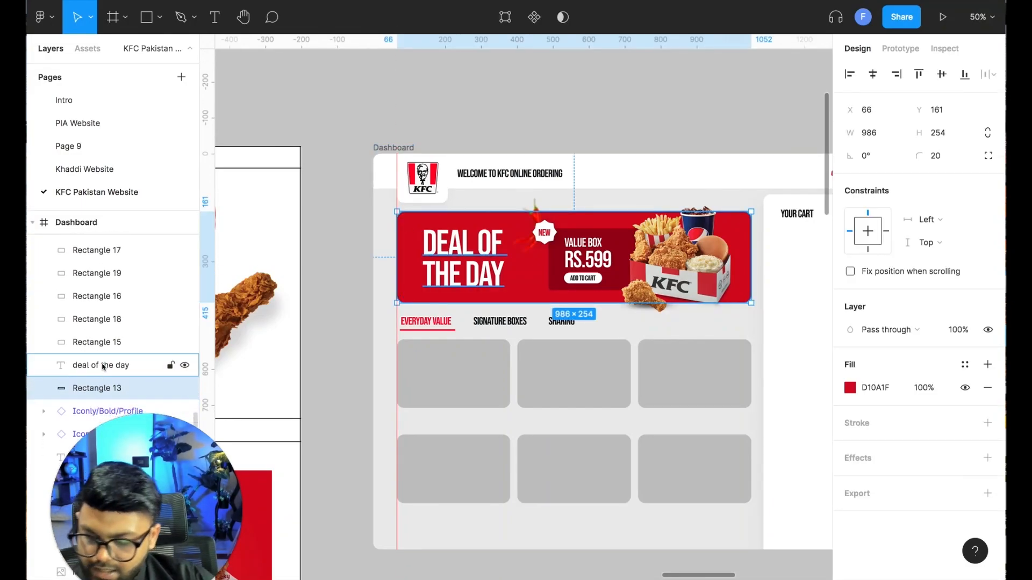
click(383, 260)
drag(102, 388, 131, 360)
key(super+v)
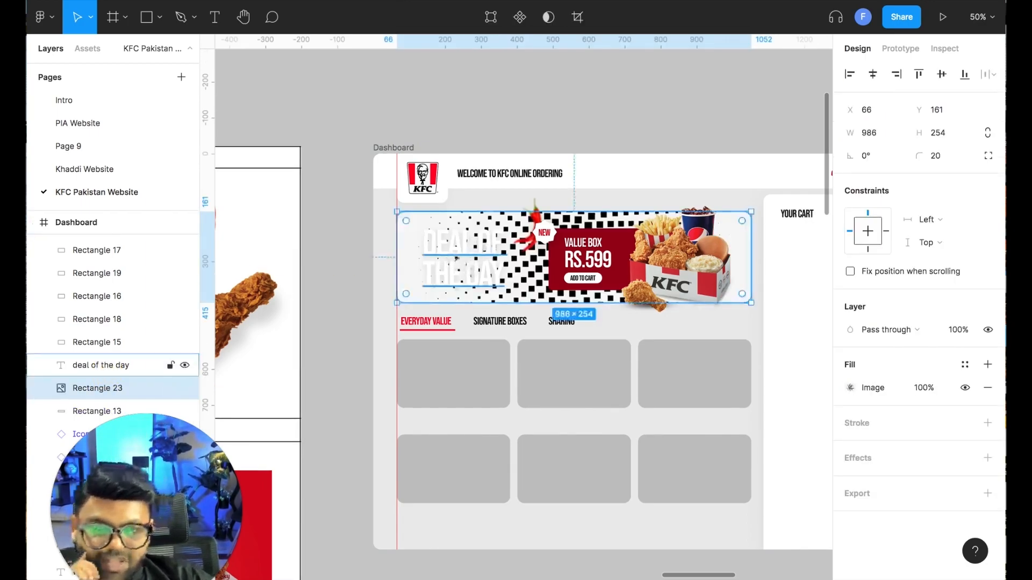
Set the halftone pattern layer's blend mode to Multiply and its image fill opacity to 5%
click(906, 329)
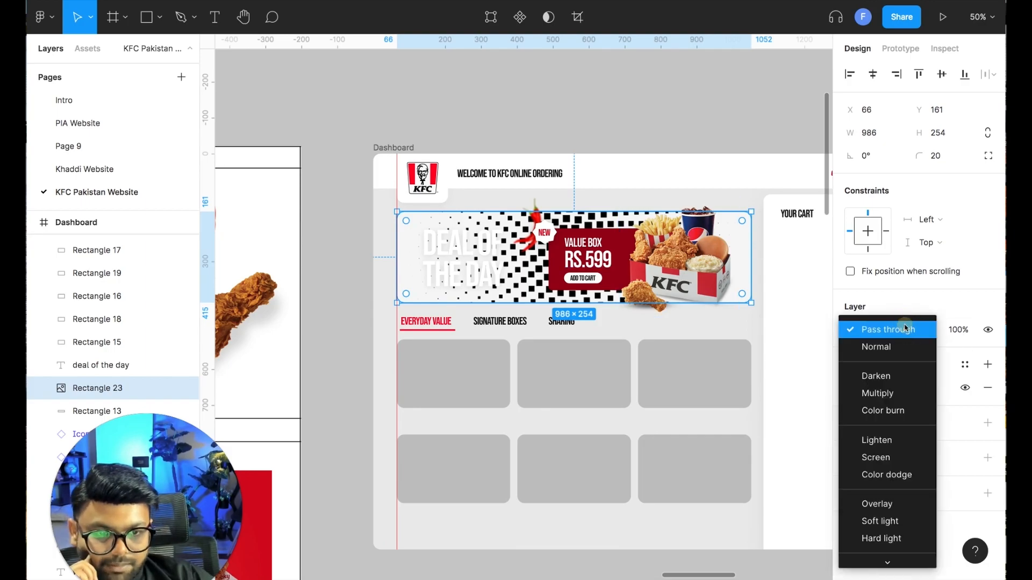
click(888, 392)
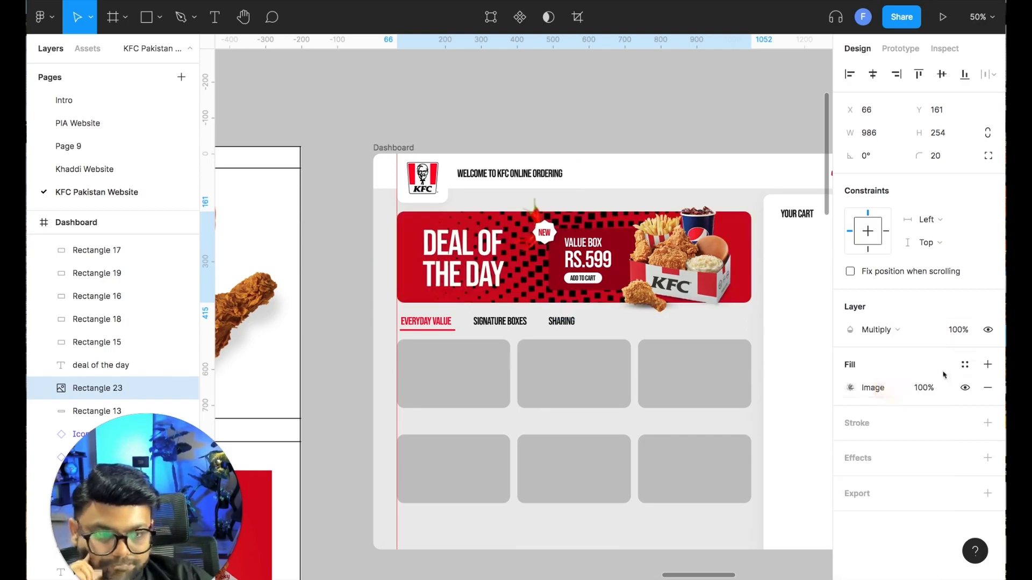
click(930, 387)
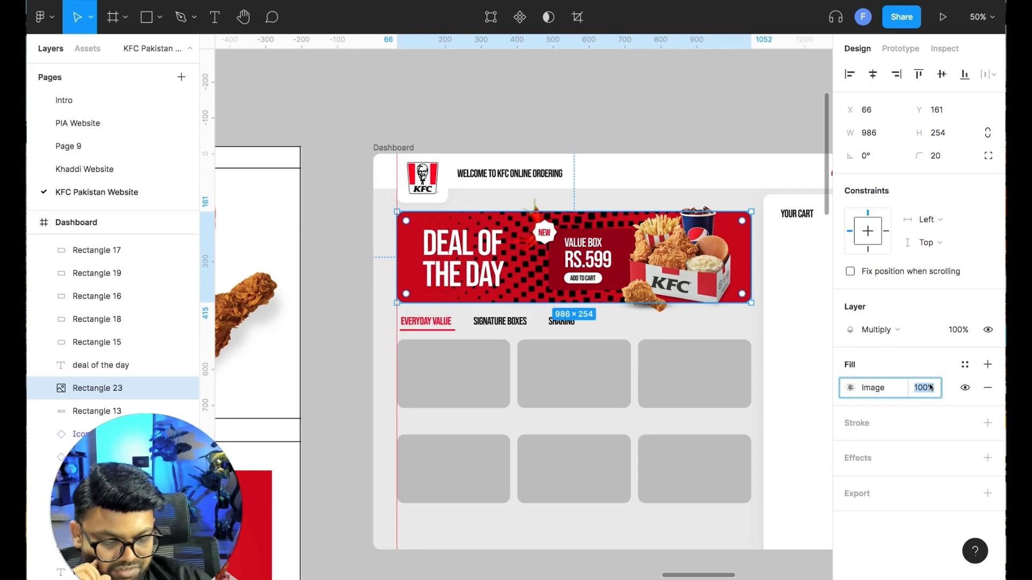
text(20)
key(Return)
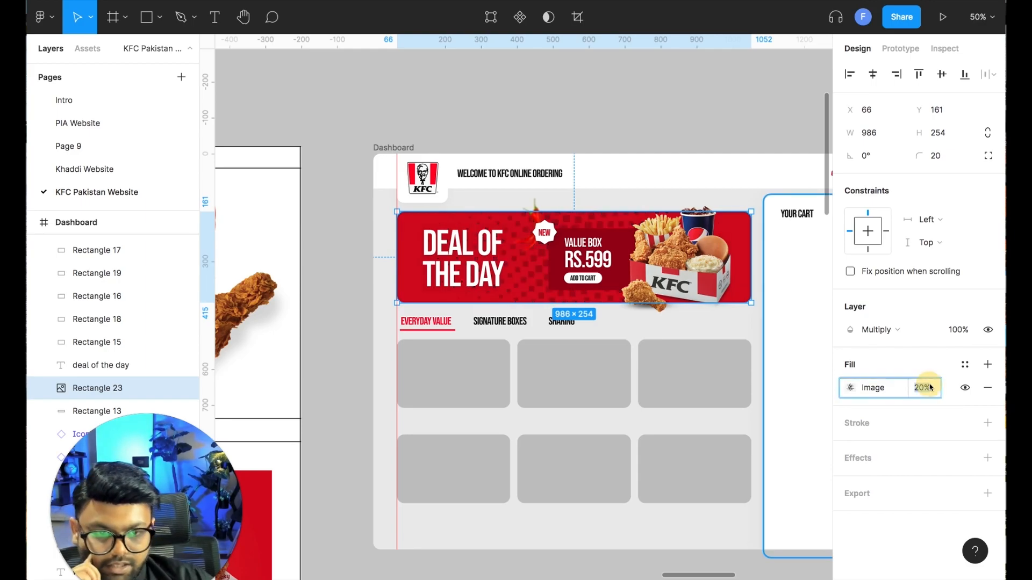
key(Return)
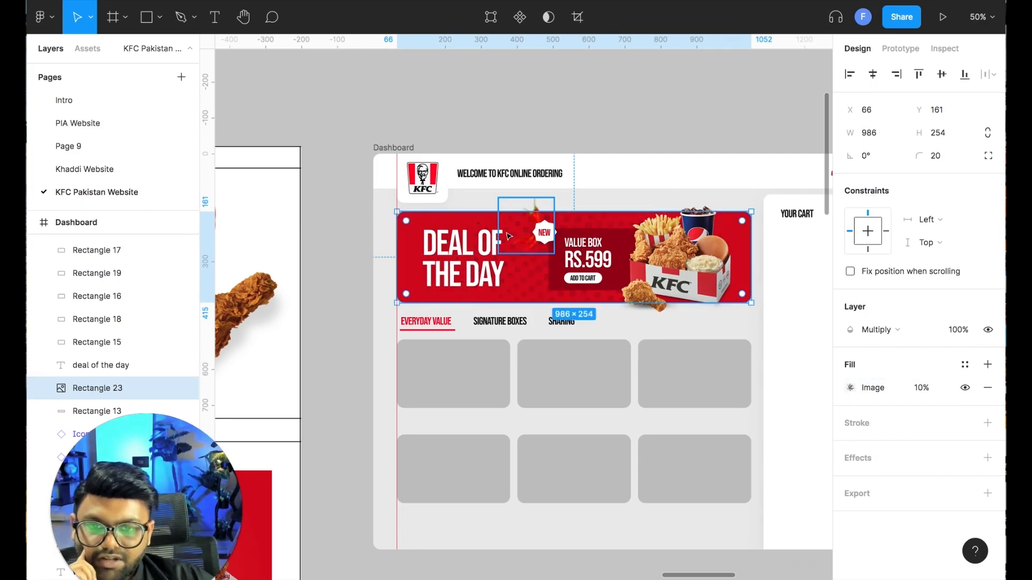
click(921, 390)
text(5)
key(Return)
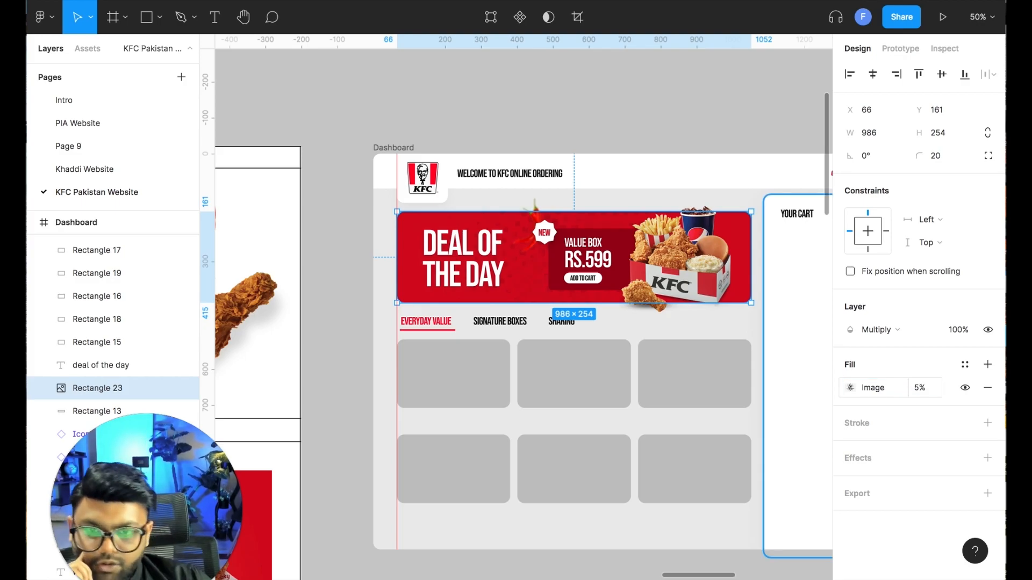
double_click(528, 275)
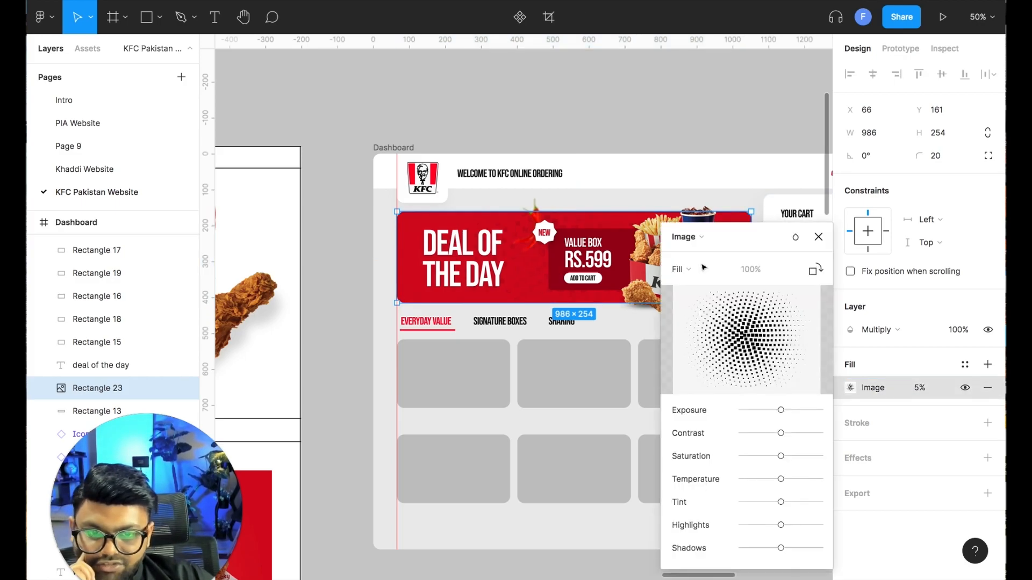
click(822, 234)
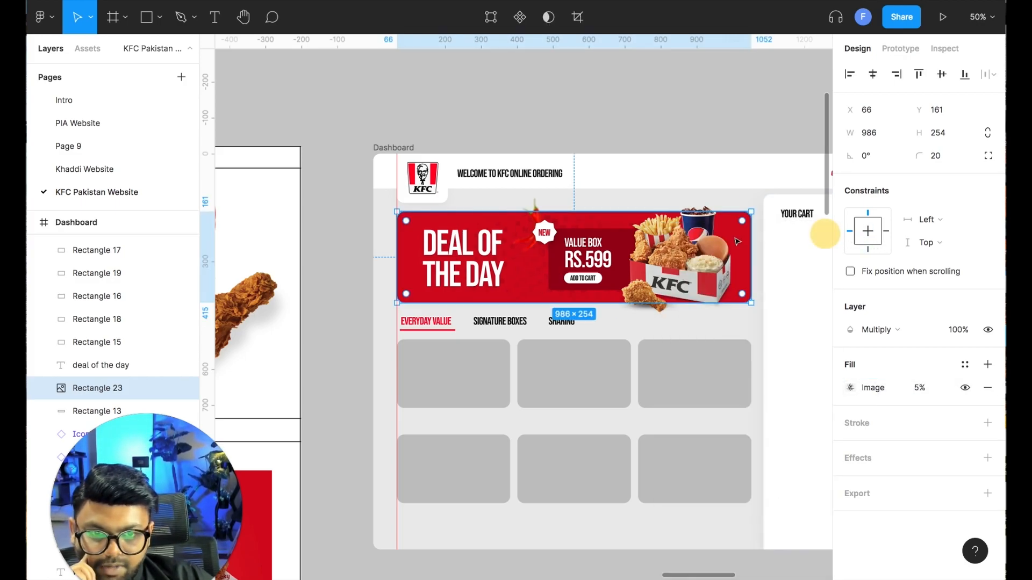
double_click(528, 284)
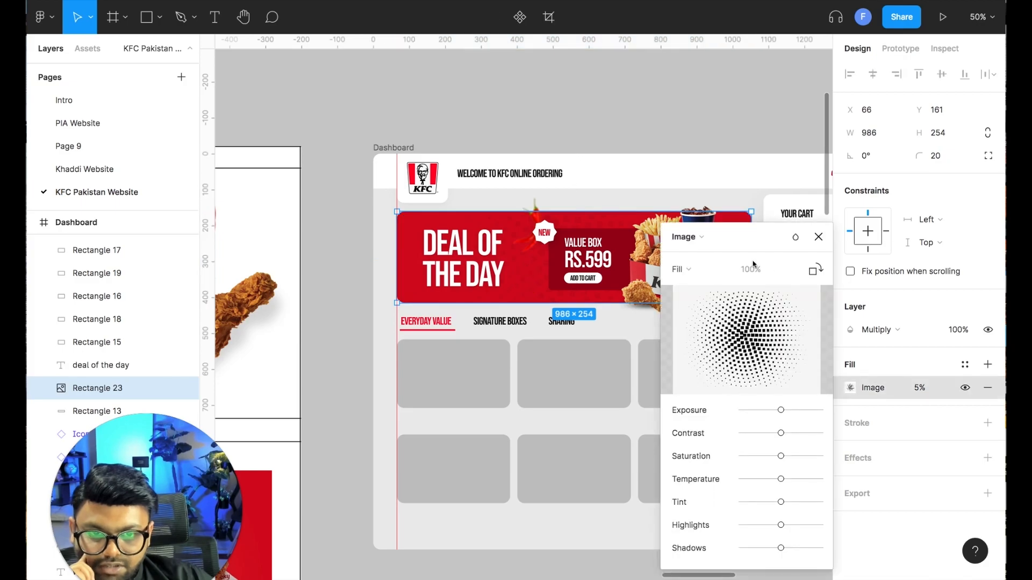
click(816, 236)
Resize the pattern layer to about 446 × 234, aligned with the banner's top-left corner behind the deal heading
drag(751, 242, 606, 242)
drag(528, 272, 478, 272)
drag(347, 255, 409, 212)
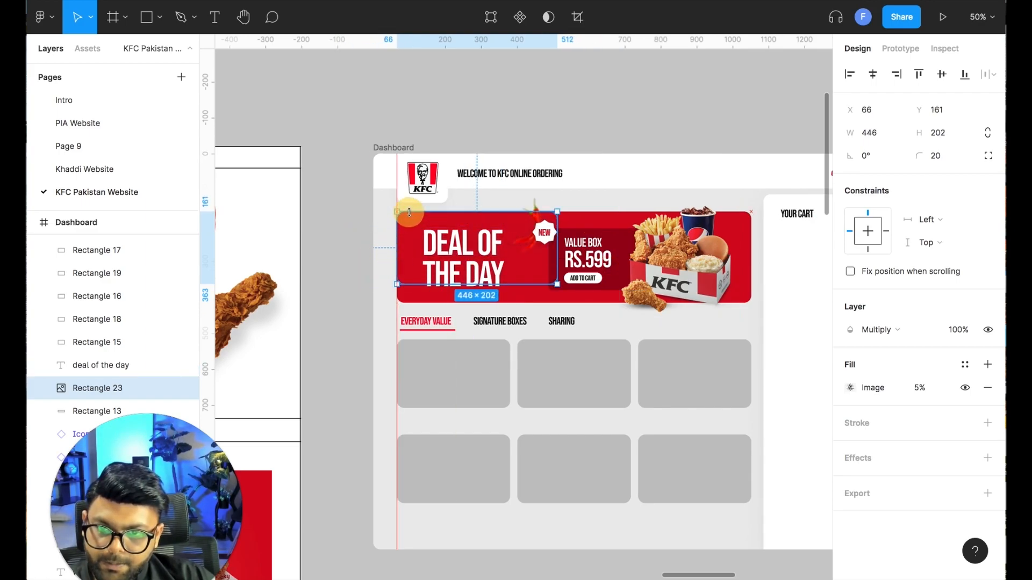
drag(504, 285, 504, 302)
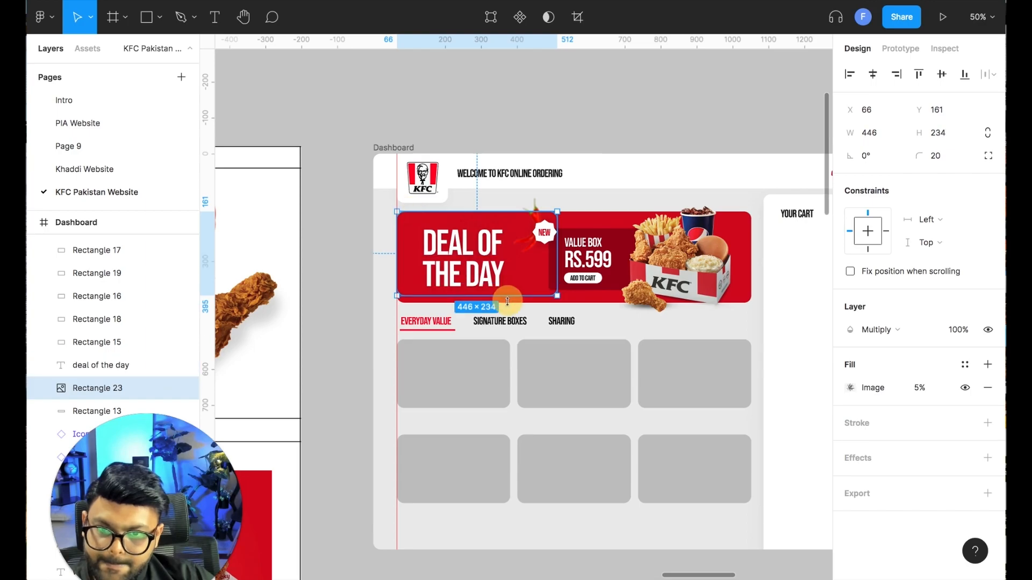
click(333, 250)
scroll(337, 304, down, 2)
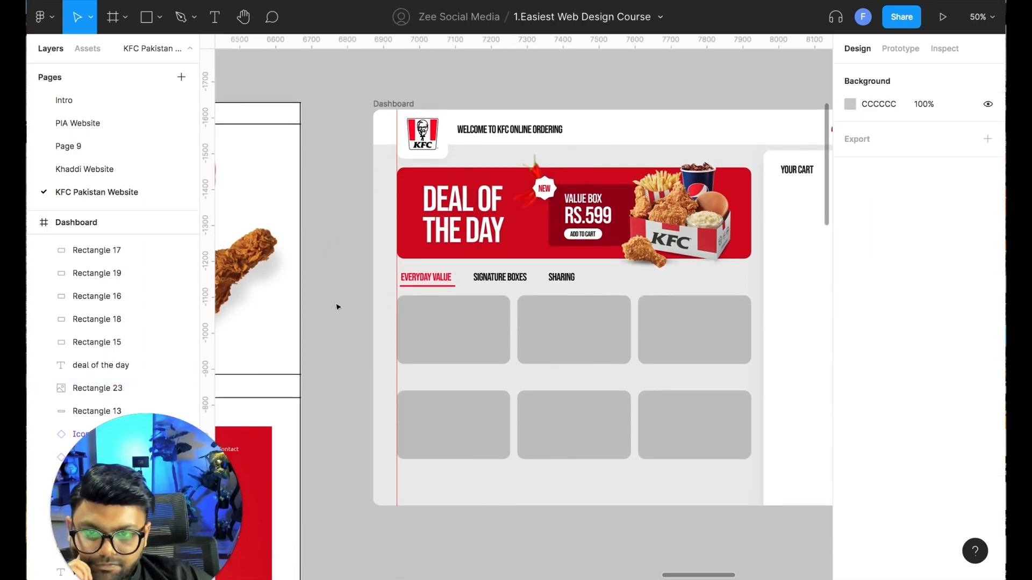
scroll(337, 306, up, 1)
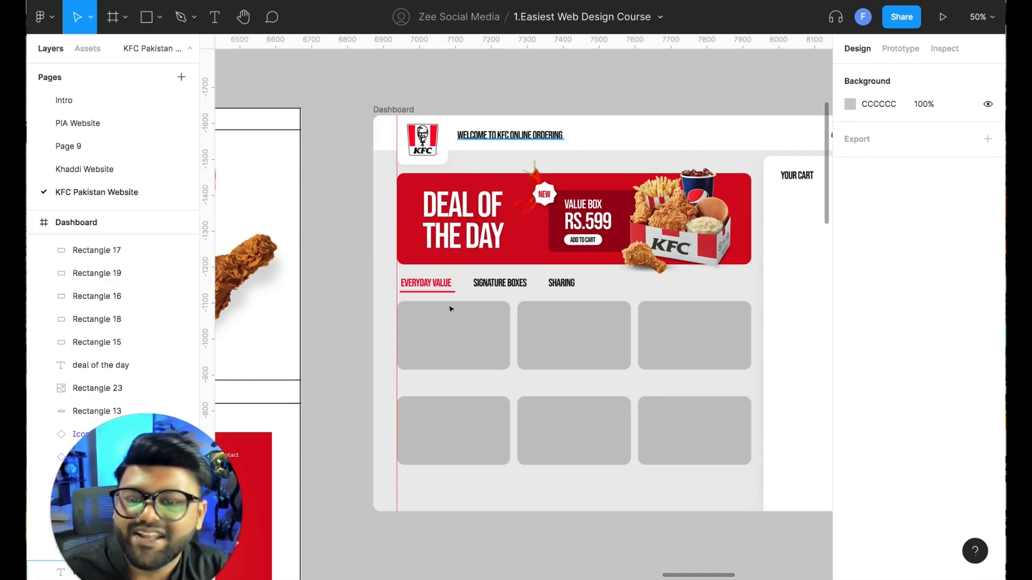
drag(595, 70, 532, 58)
drag(344, 152, 276, 152)
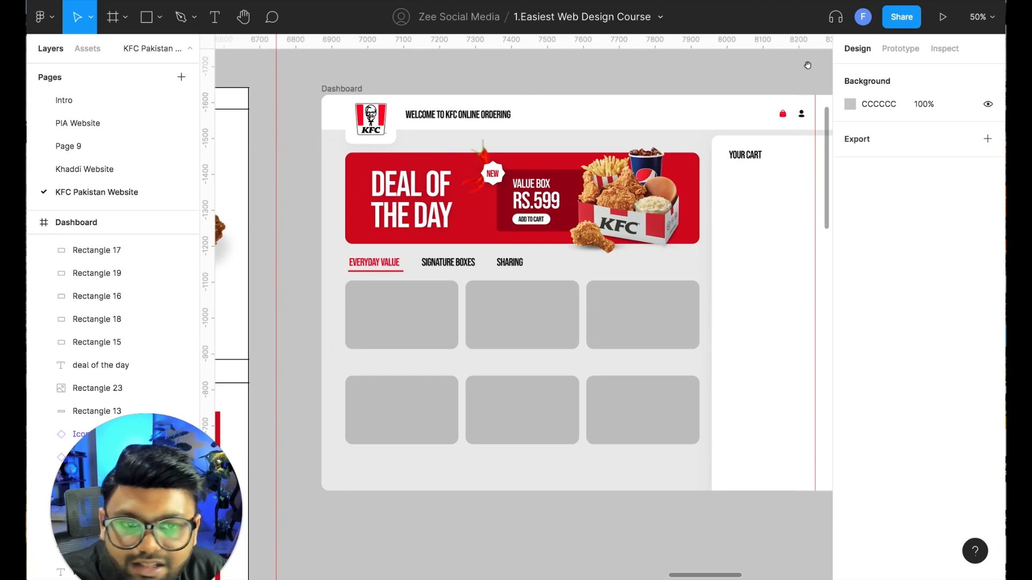
drag(806, 64, 705, 67)
drag(715, 147, 855, 146)
drag(351, 76, 471, 74)
drag(296, 136, 205, 143)
drag(488, 79, 428, 77)
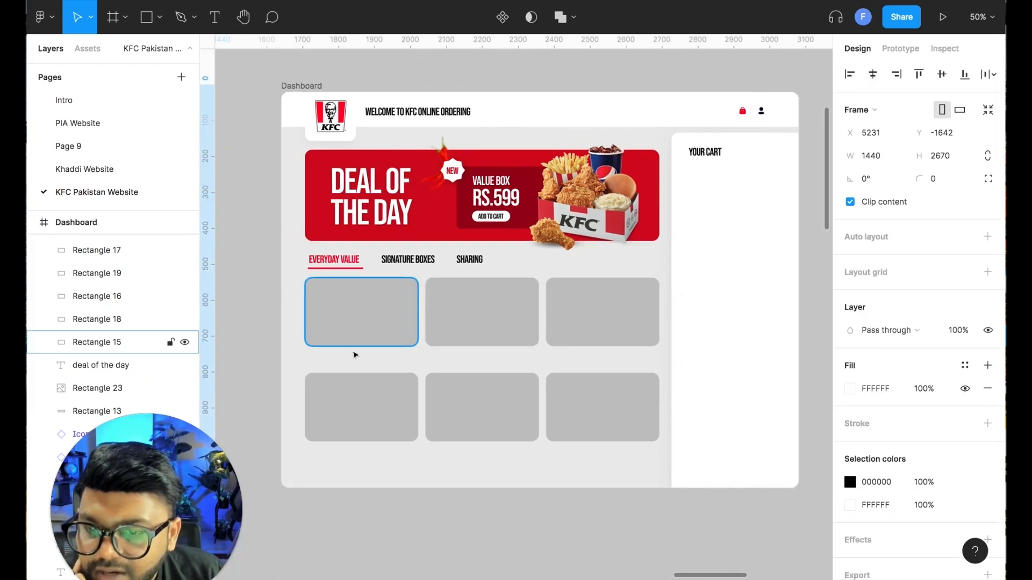
drag(602, 80, 201, 128)
drag(564, 294, 445, 275)
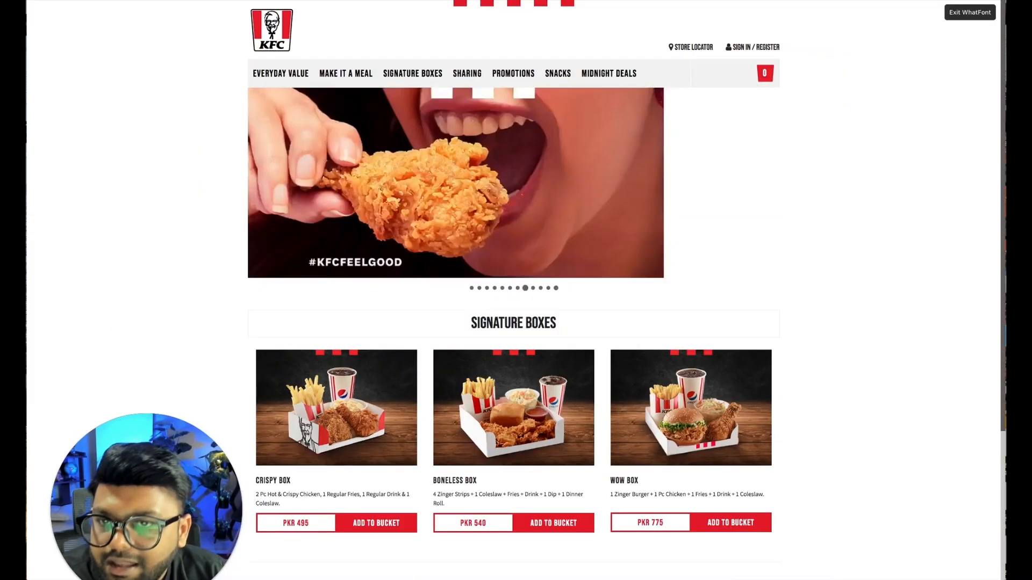
Switch to the KFC Pakistan website, open the Everyday Value category and copy the Krunch Burger image
click(289, 72)
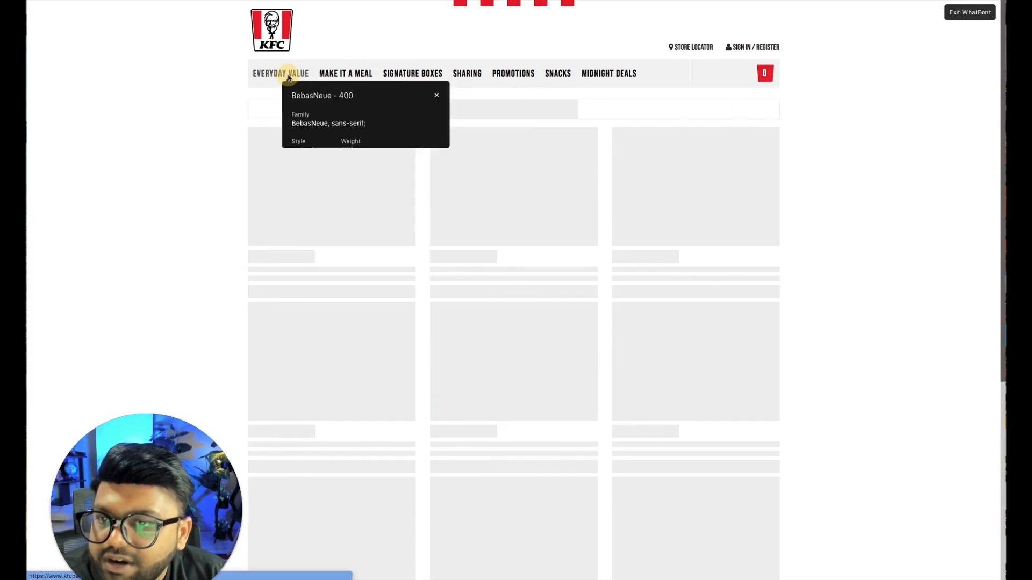
key(Escape)
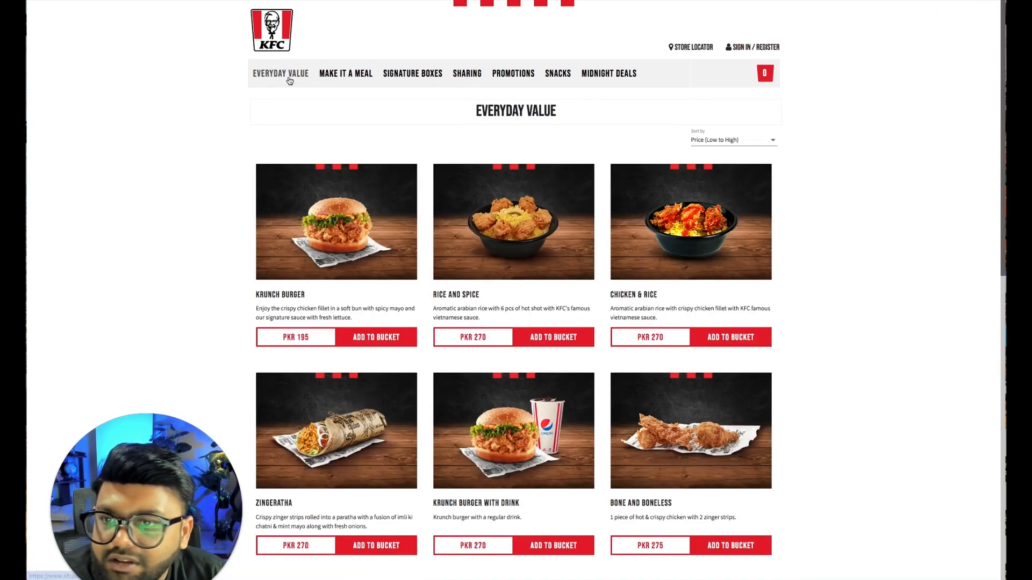
right_click(347, 235)
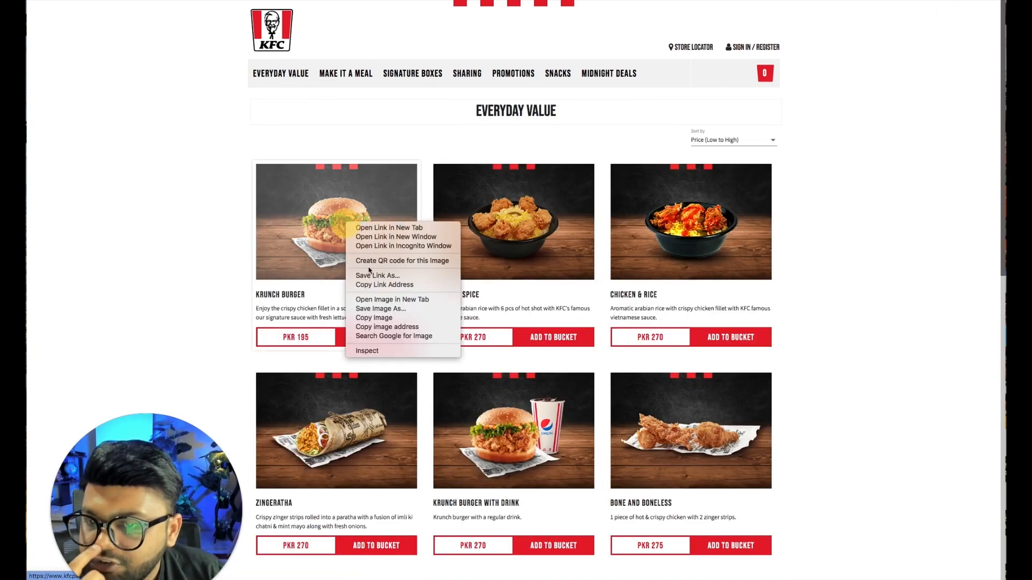
click(366, 318)
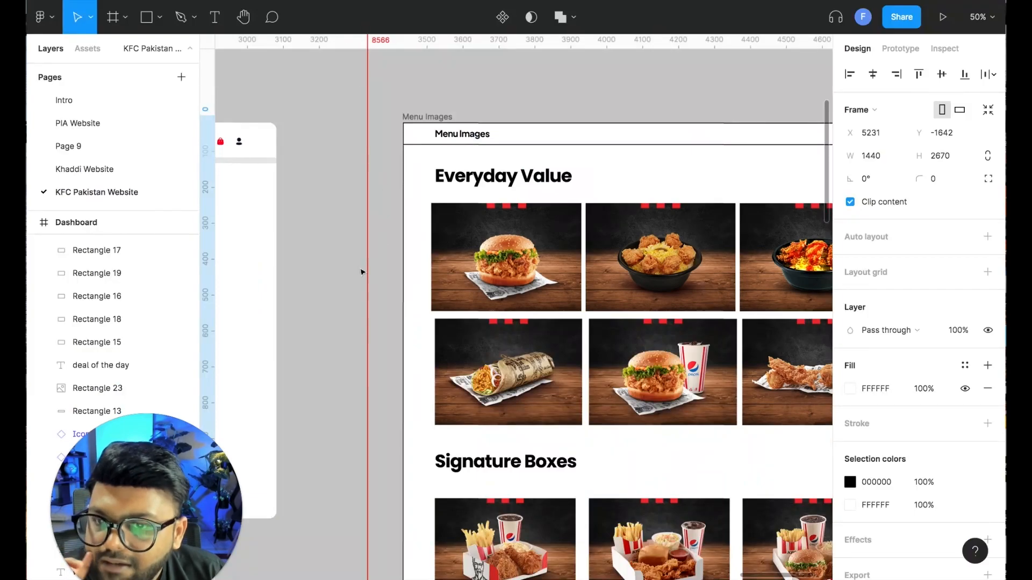
Back in Figma, fill the first grey placeholder of the Dashboard's upper row with the copied Krunch Burger image
scroll(344, 191, left, 10)
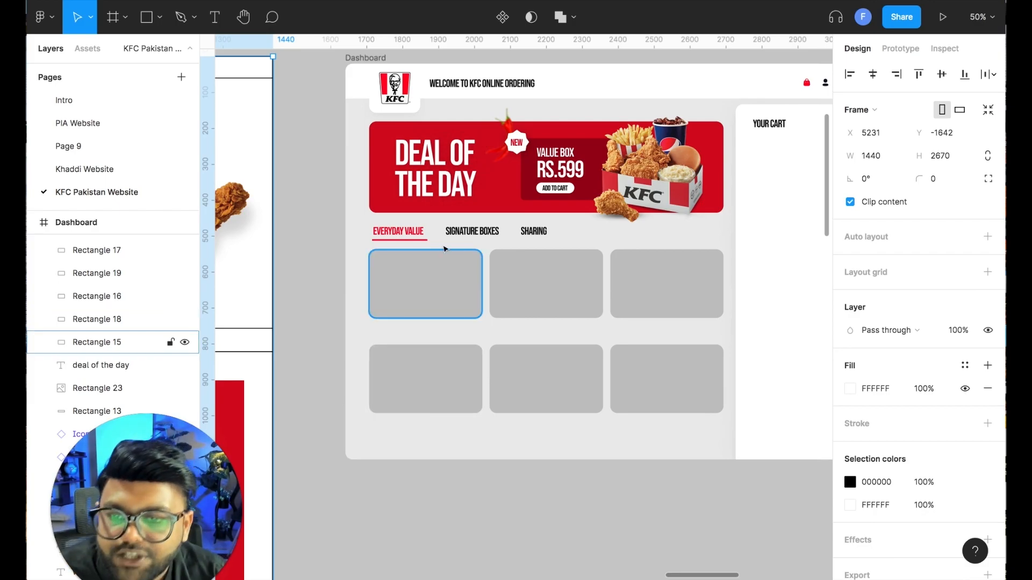
click(438, 279)
key(ctrl+v)
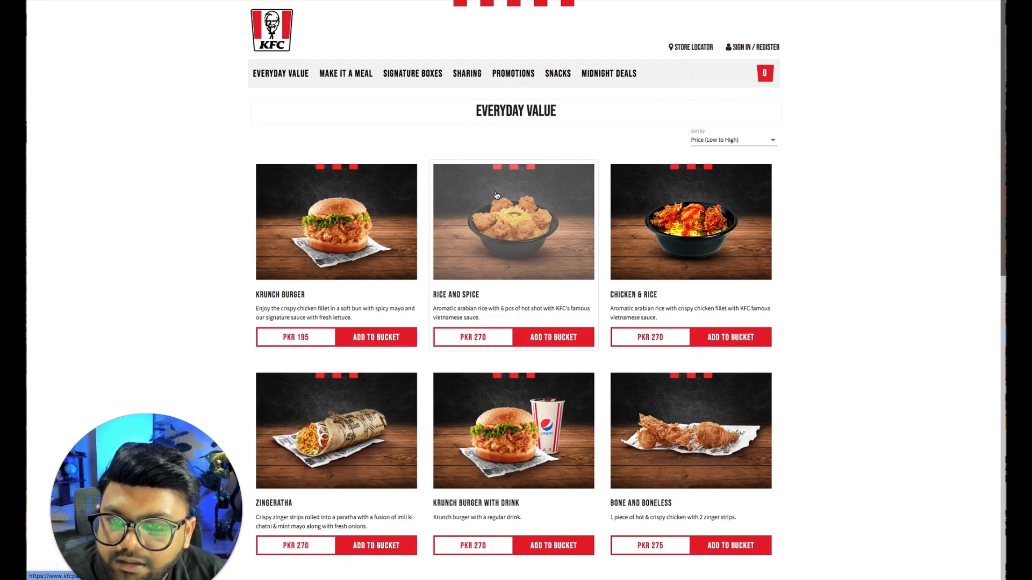
Copy the Rice and Spice image from the KFC website and paste it into the middle placeholder of the upper row in Figma
right_click(495, 196)
click(513, 286)
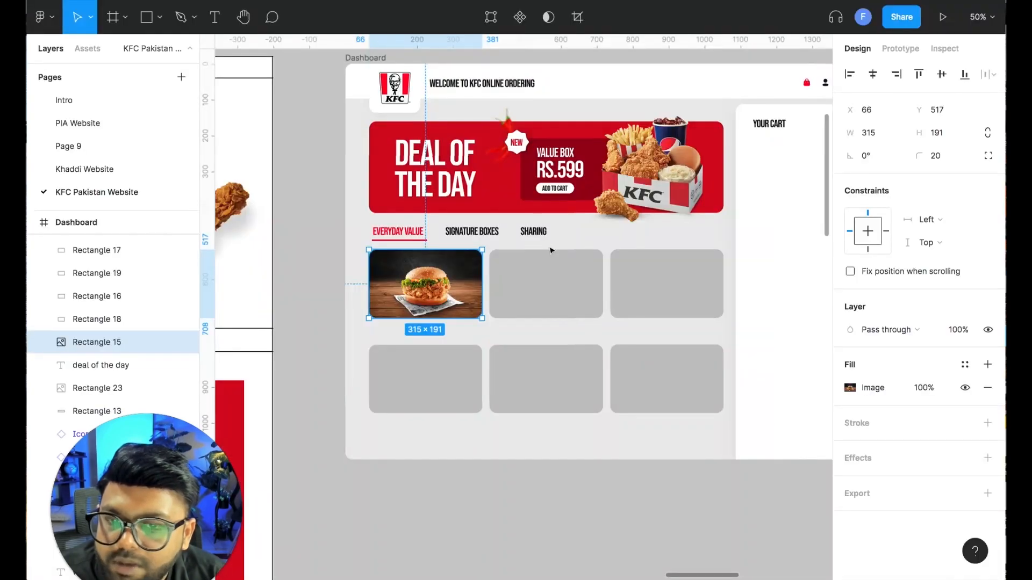
click(546, 277)
key(ctrl+v)
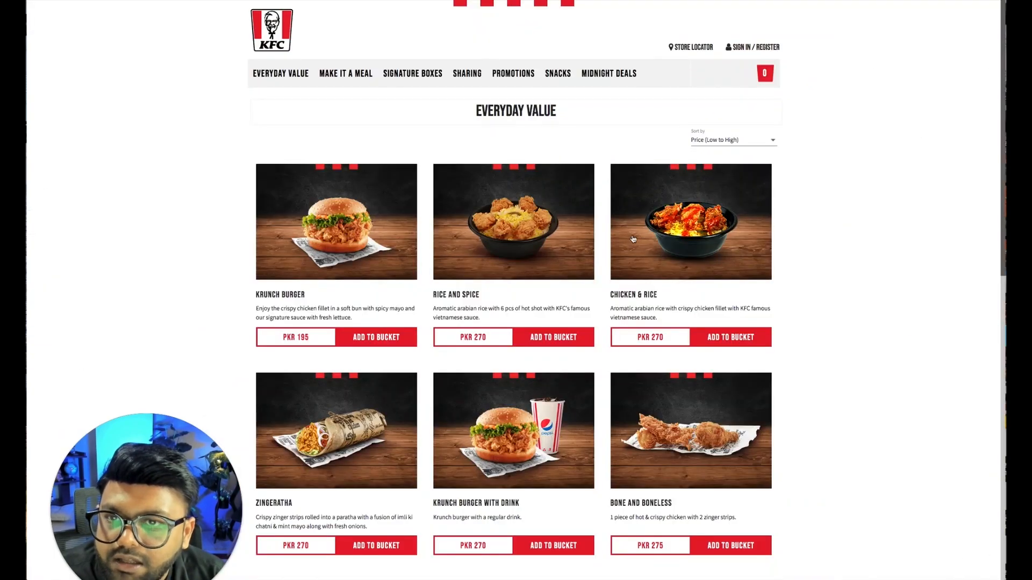
Copy the Chicken & Rice image from the KFC website and paste it into the last placeholder of the upper row in Figma
right_click(611, 223)
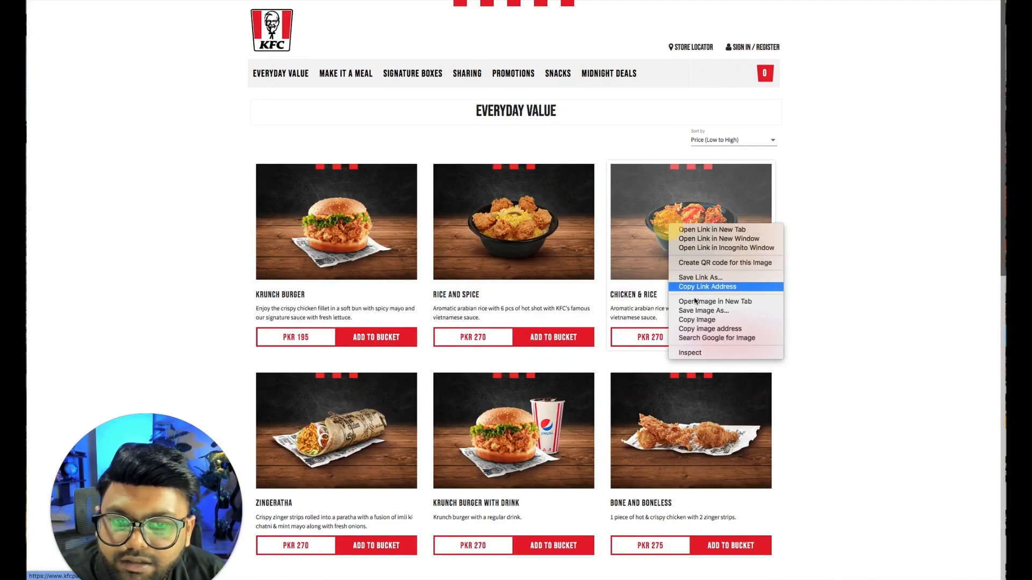
click(693, 318)
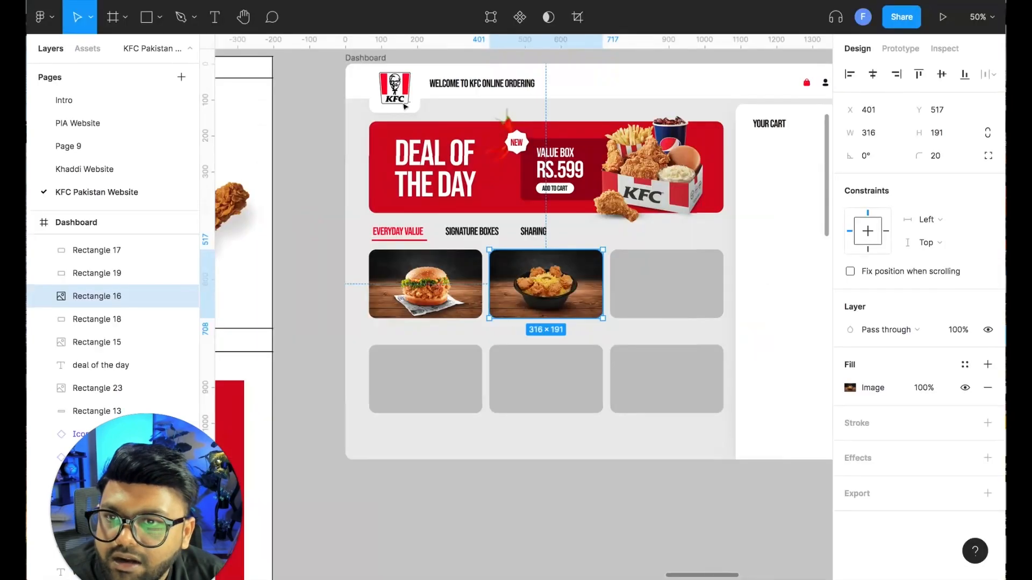
click(650, 264)
key(ctrl+v)
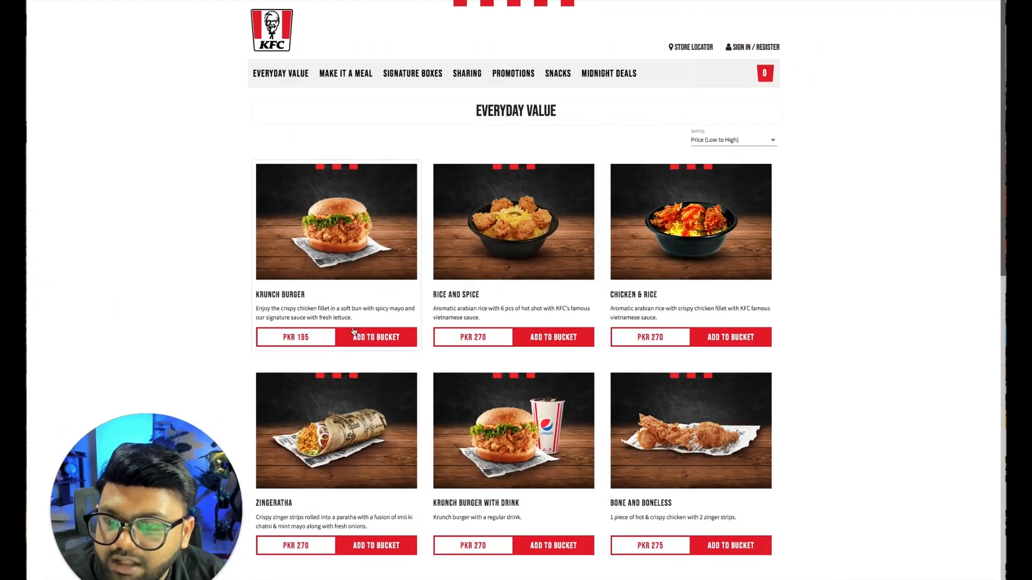
Copy the Zingeratha image from the KFC website and paste it into the first placeholder of the lower row in Figma
right_click(351, 393)
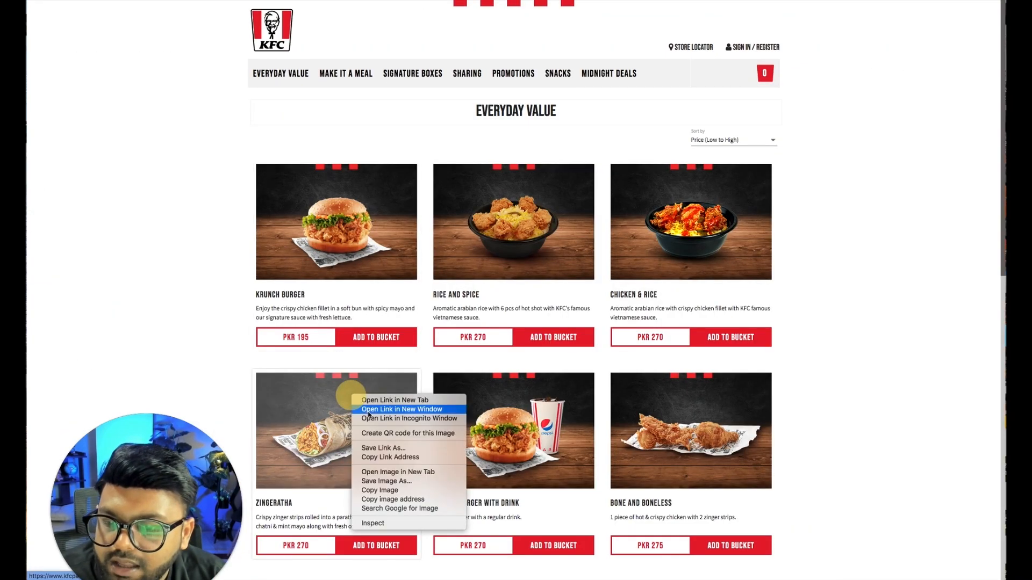
click(408, 491)
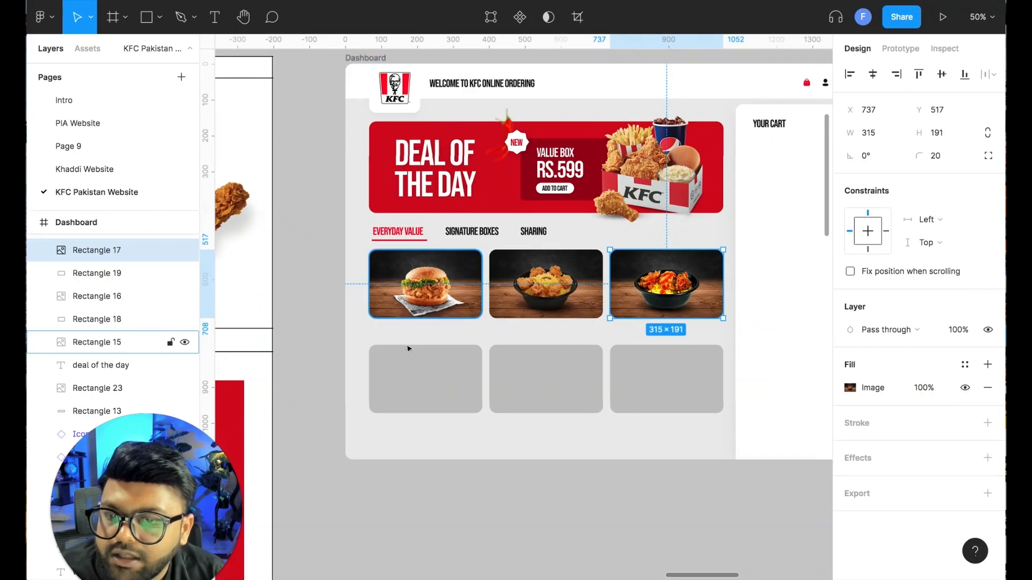
click(410, 357)
key(ctrl+v)
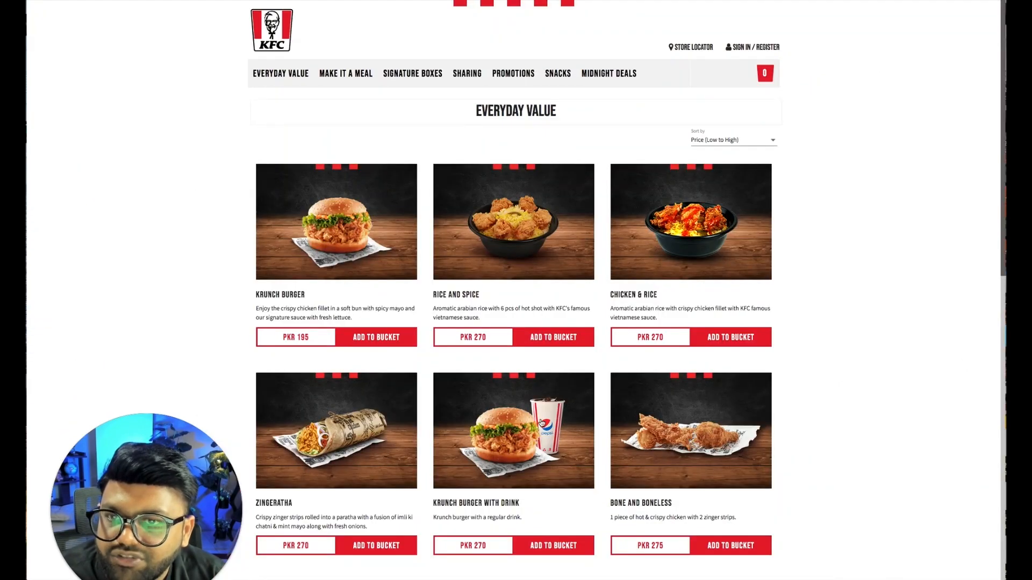
Copy the Krunch Burger with Drink image from the KFC website and paste it into the lower row's middle placeholder in Figma
right_click(541, 423)
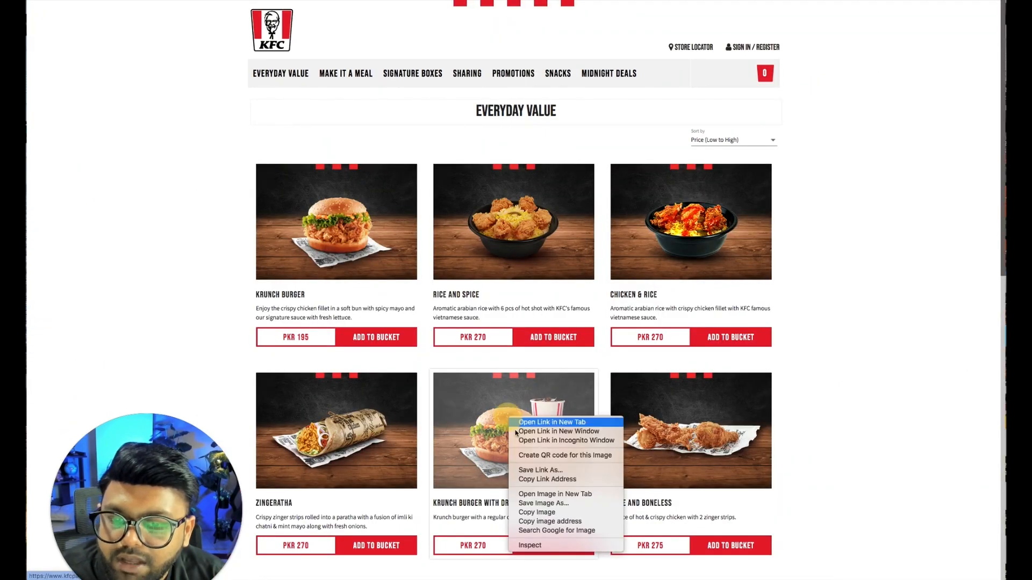
click(561, 514)
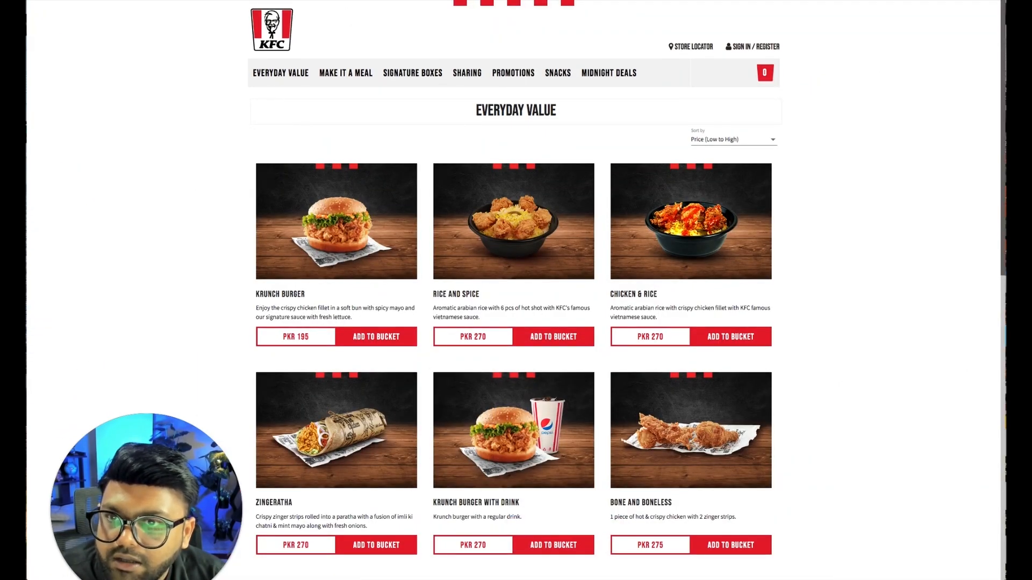
click(530, 370)
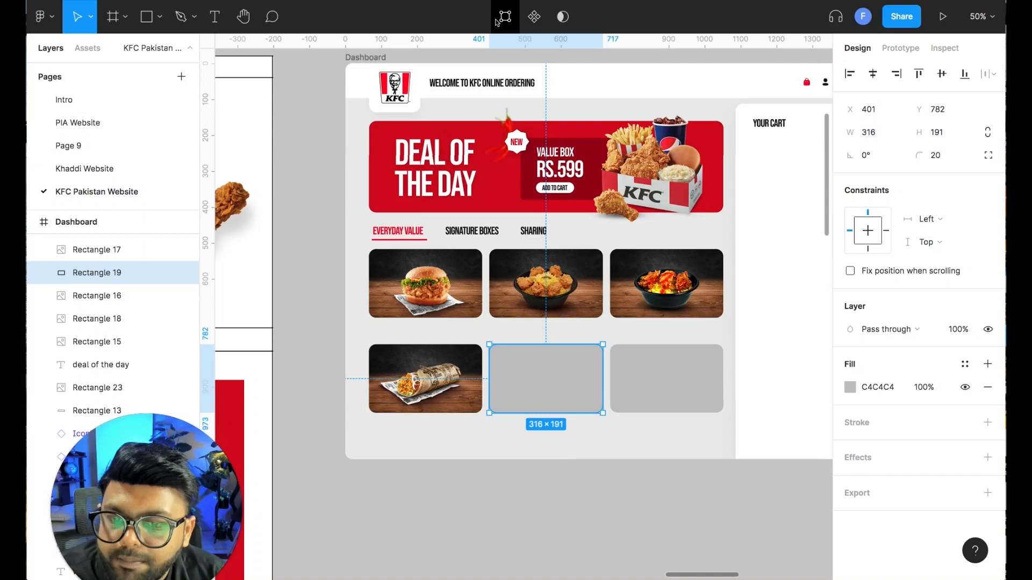
key(ctrl+v)
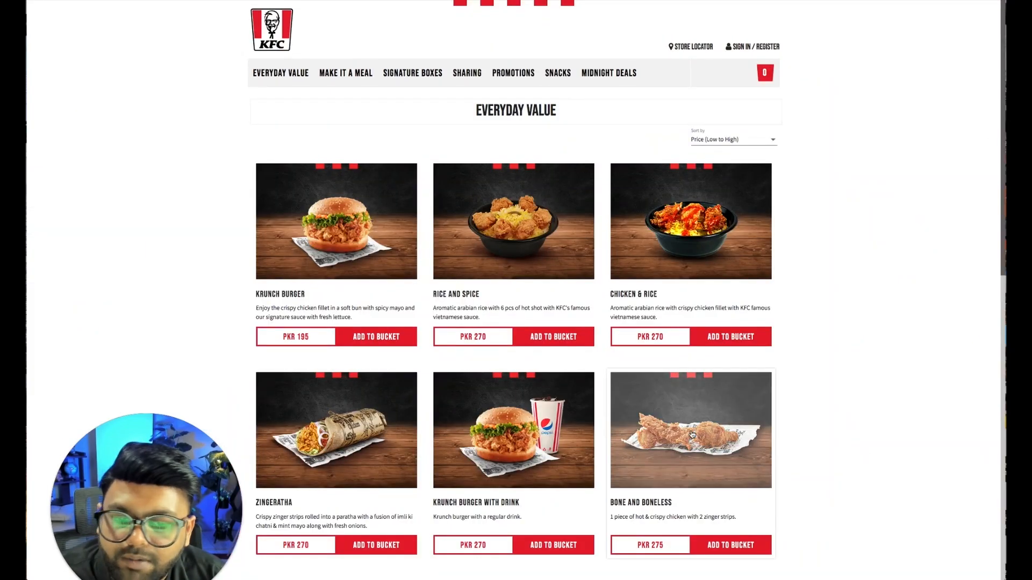
Copy the Bone and Boneless image from the KFC website and paste it into the last placeholder of the lower row in Figma
right_click(693, 428)
click(720, 525)
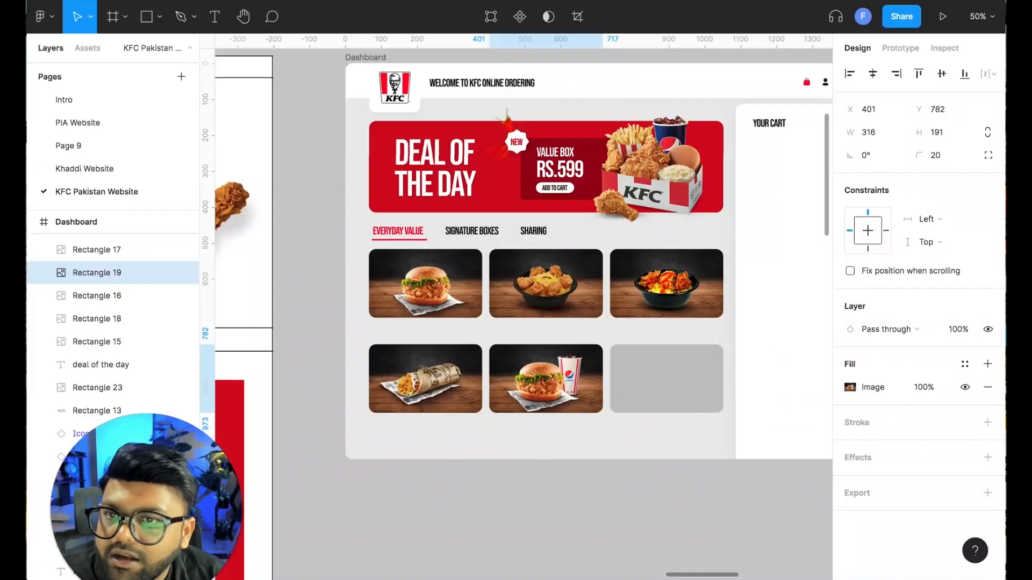
click(645, 398)
key(ctrl+v)
click(590, 442)
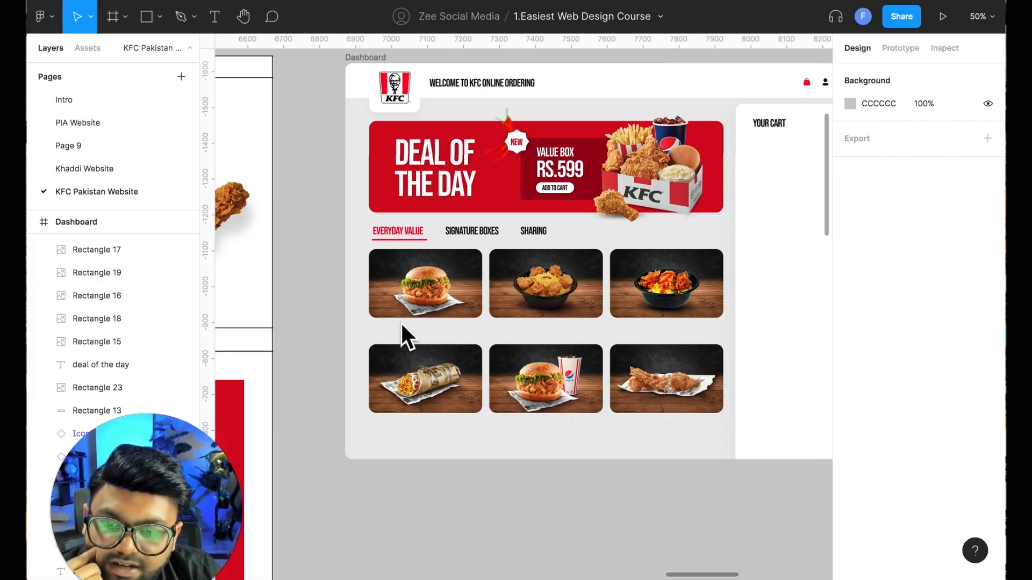
Move the lower row of product cards down, leaving a gap of about 86 px below the upper row
drag(429, 333, 389, 351)
drag(656, 431, 680, 478)
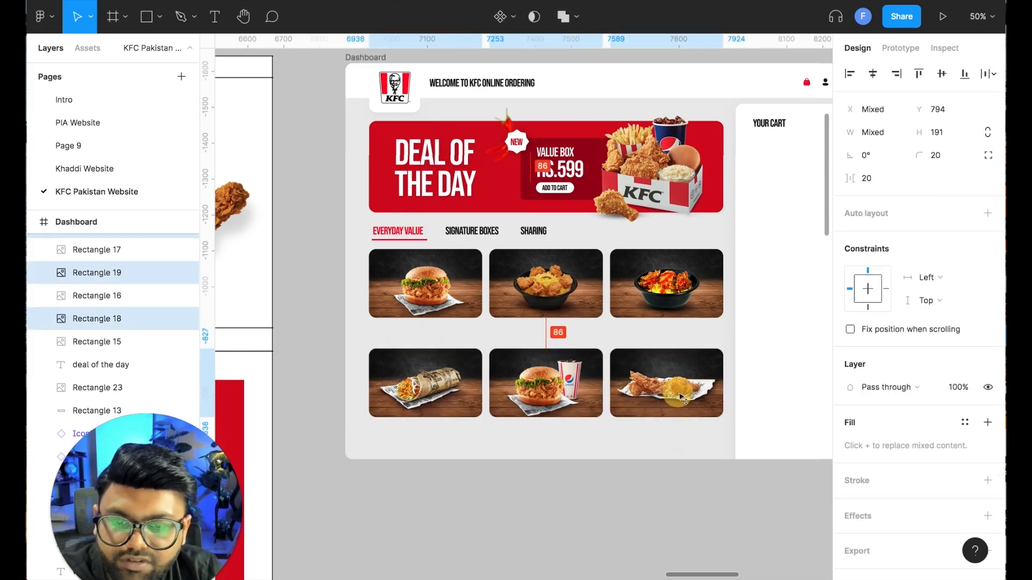
click(679, 479)
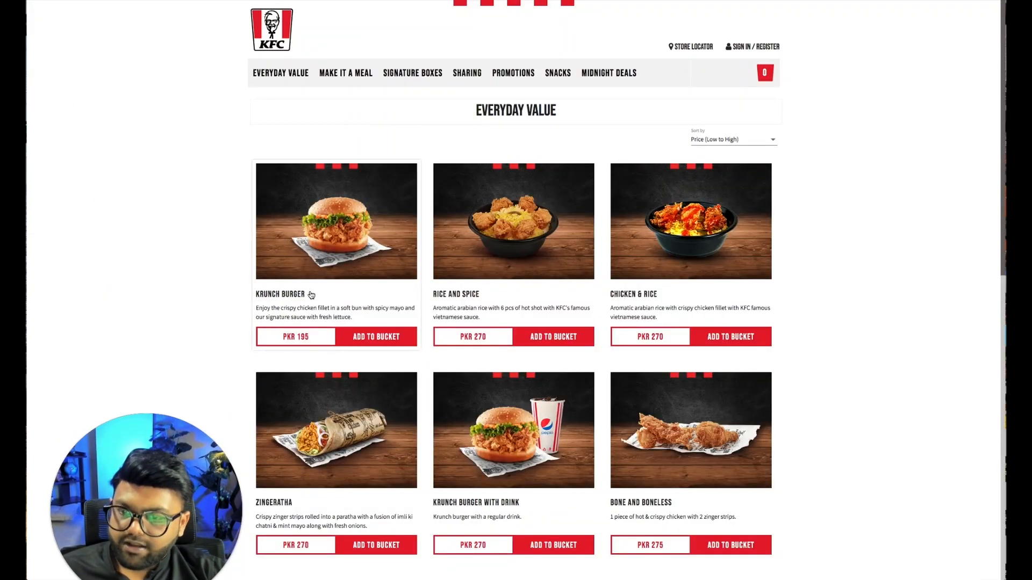
Copy the Krunch Burger title from the KFC website and paste it into a duplicate of the Signature Boxes text below the first card in Figma
drag(311, 294, 256, 294)
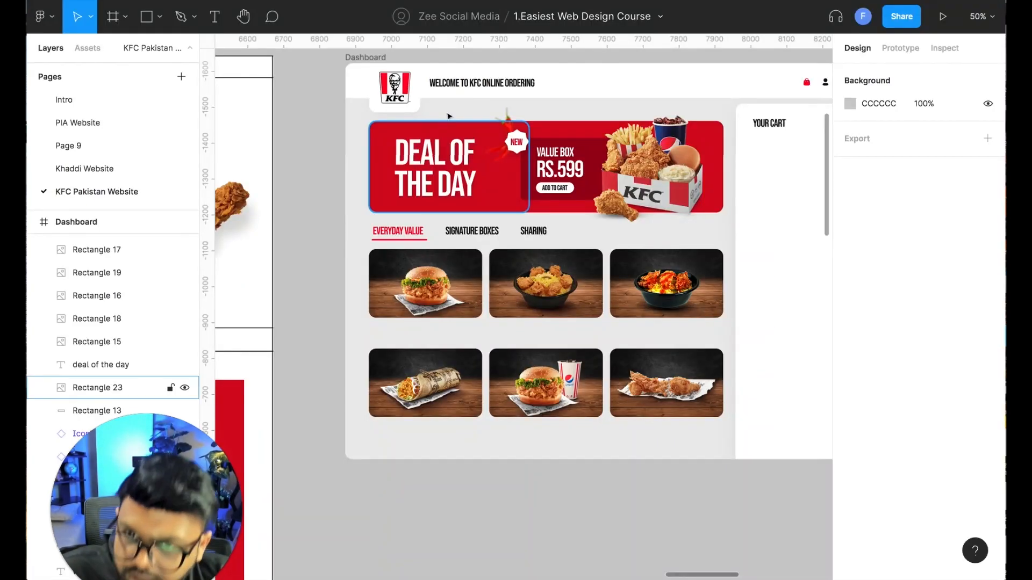
click(482, 233)
mouse_move(482, 234)
mouse_down()
mouse_move(396, 329)
mouse_move(409, 329)
mouse_up()
key(ctrl+v)
click(327, 311)
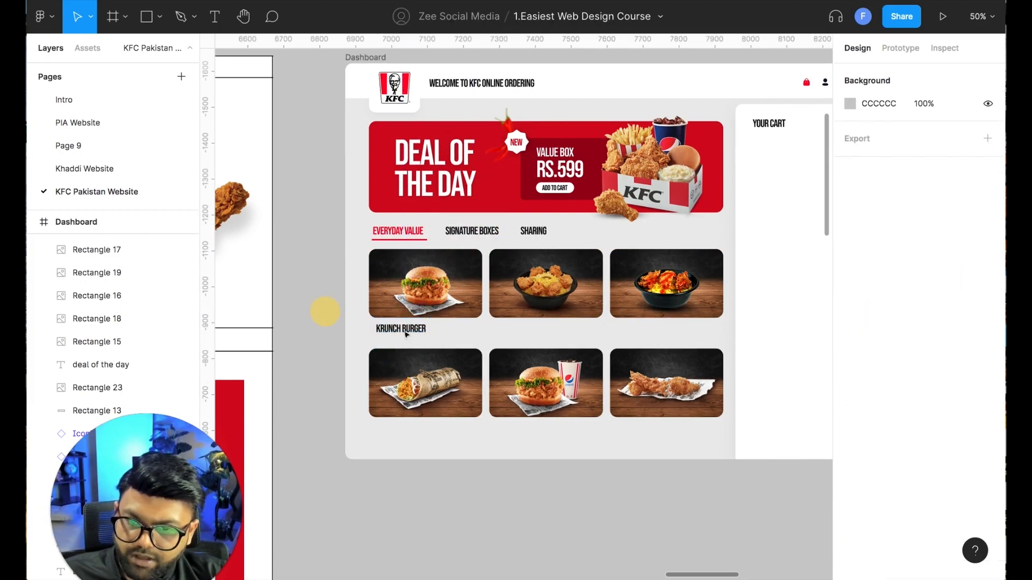
Set the Krunch Burger title's font size to 24 and its letter spacing to 0%
click(403, 329)
click(950, 411)
text(2)
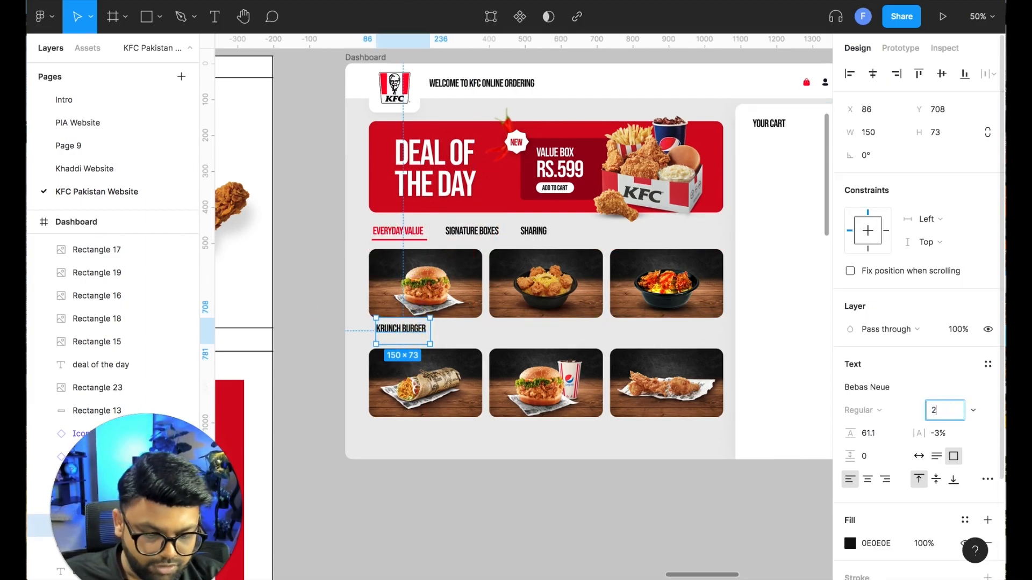
text(4)
key(Return)
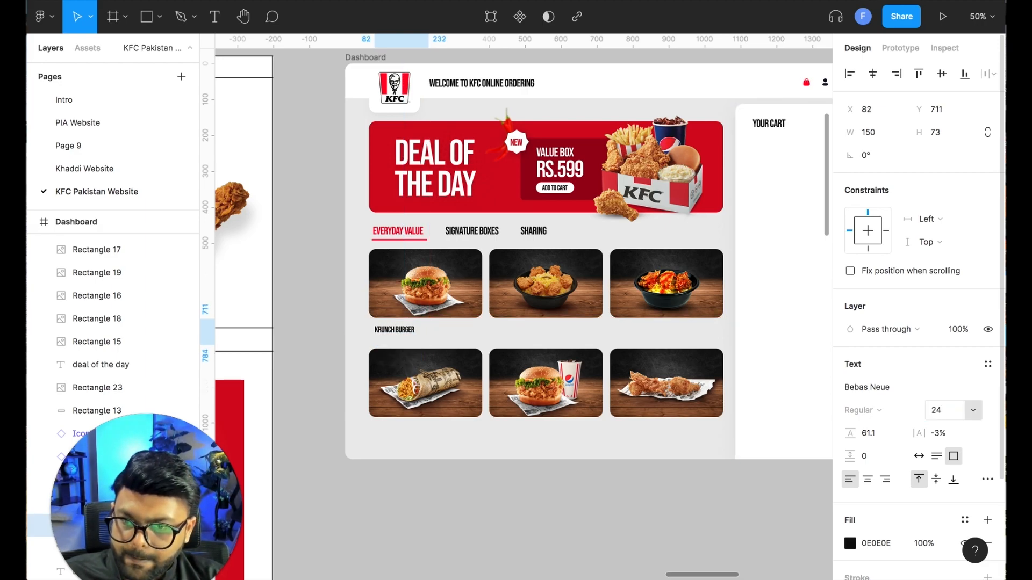
click(946, 434)
text(0)
key(Return)
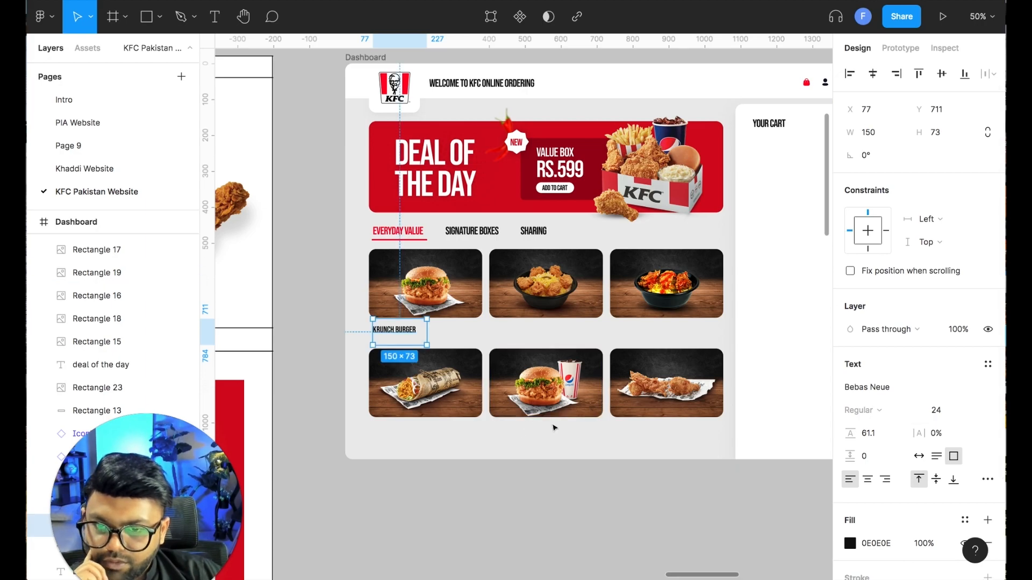
click(536, 491)
scroll(552, 484, up, 1)
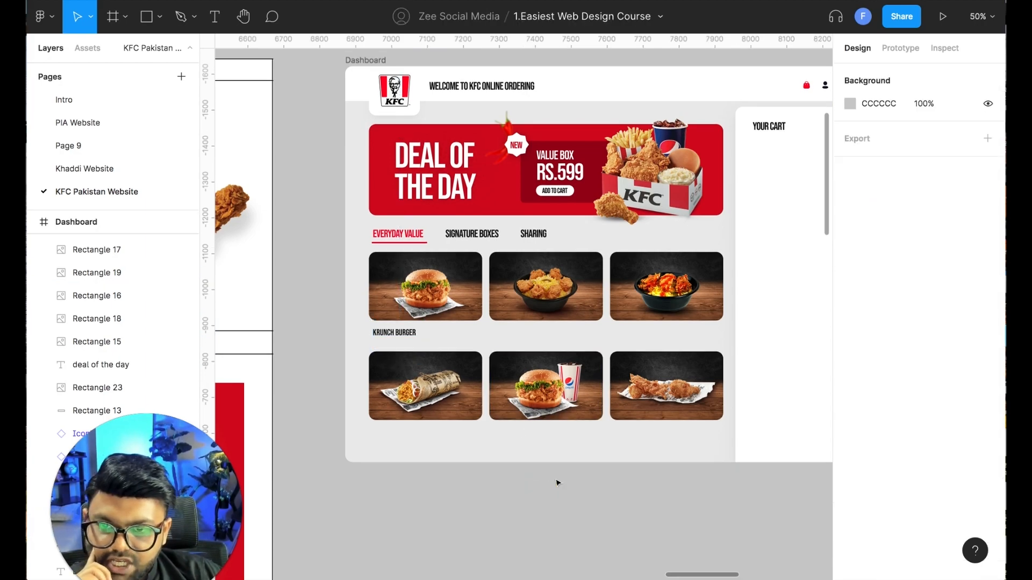
Try replacing the Everyday Value underline with a rectangle about 198 × 62 px drawn over the category label
click(423, 245)
key(Delete)
click(159, 17)
click(148, 49)
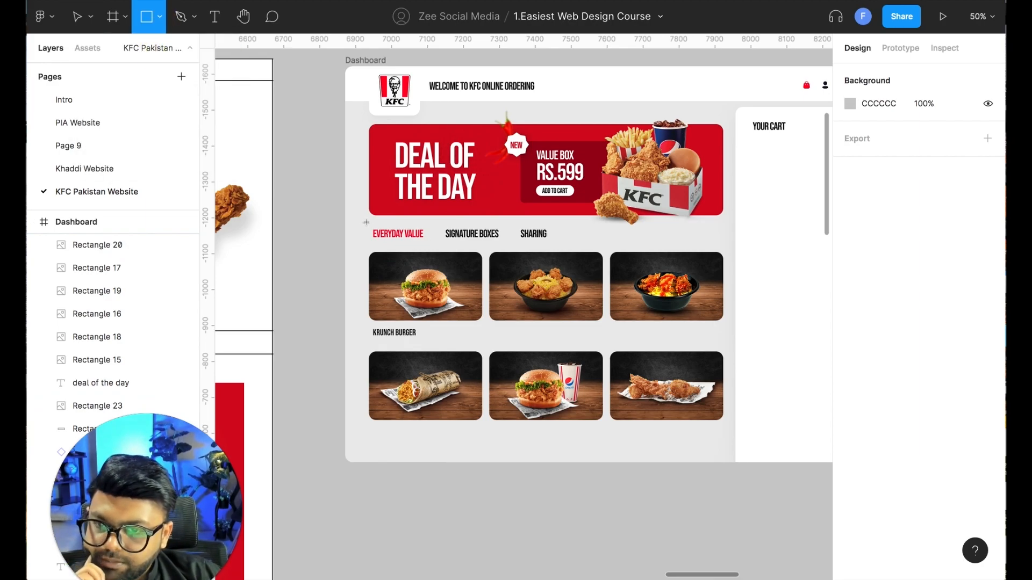
drag(366, 222, 437, 243)
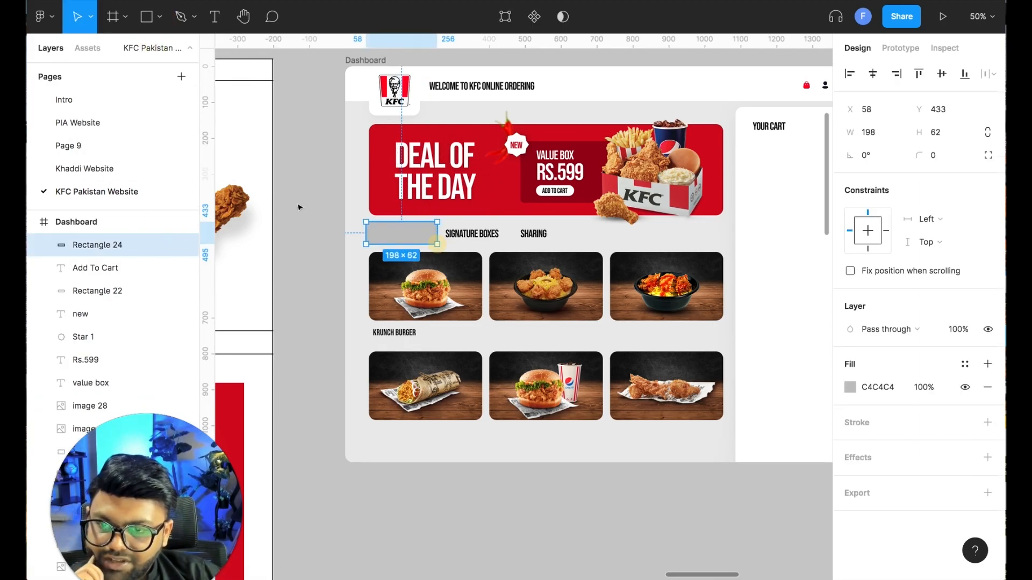
click(299, 207)
Delete the grey rectangle over Everyday Value and undo the changes back through the underline's deletion
click(416, 234)
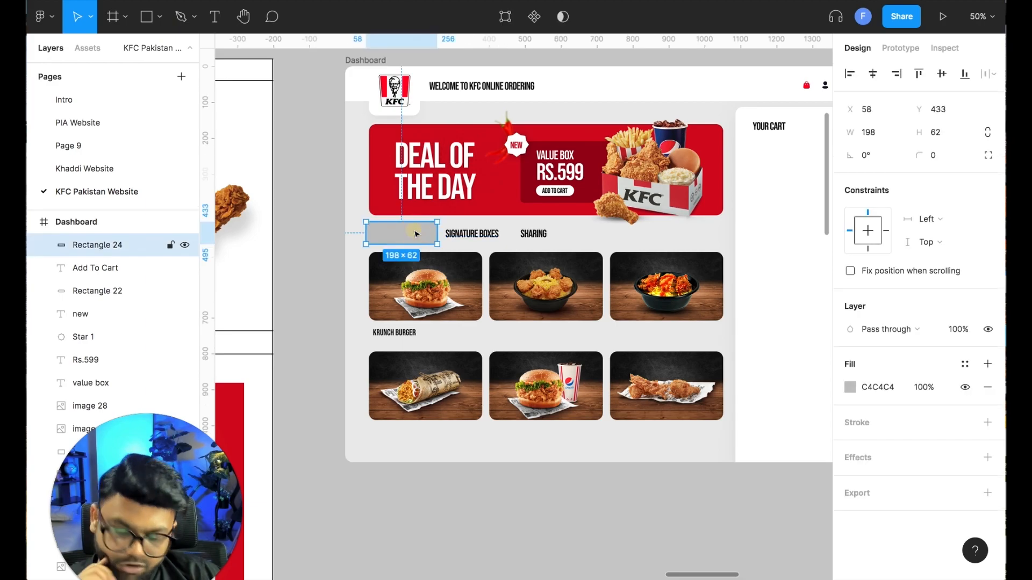
key(Delete)
key(ctrl+z)
key(ctrl+z)
key(ctrl+z)
key(ctrl+z)
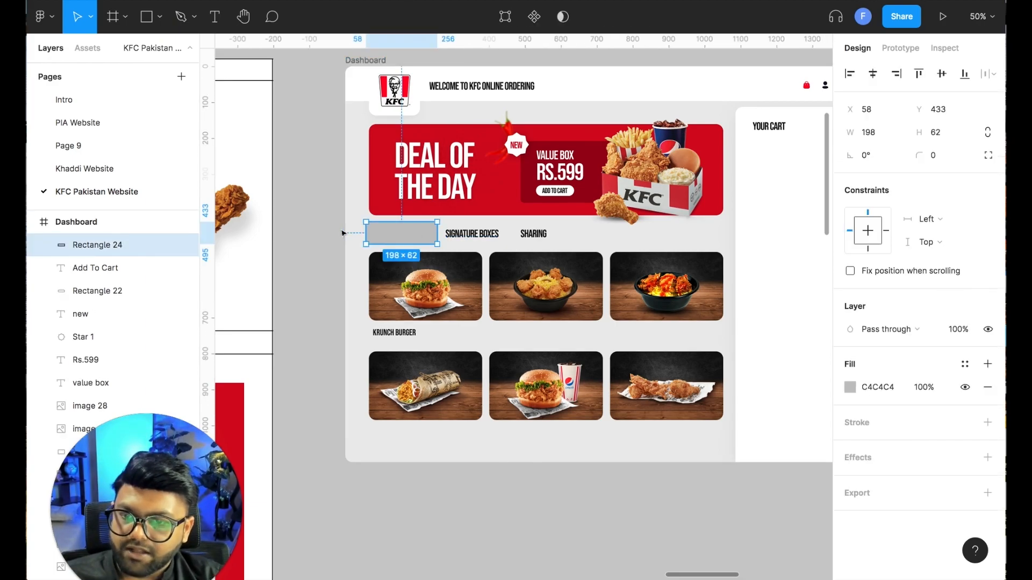
key(ctrl+z)
click(337, 233)
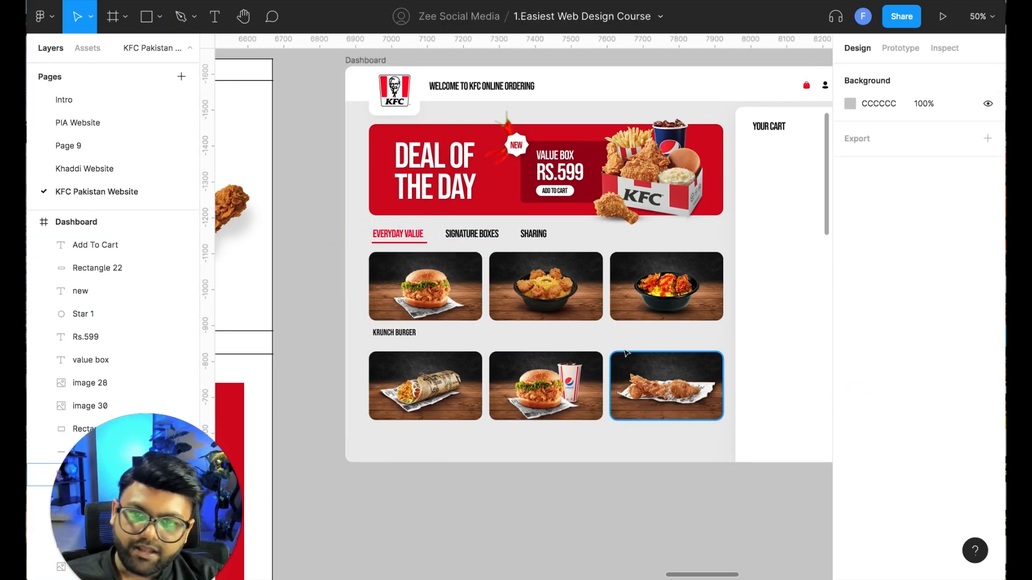
click(396, 245)
shift+click(406, 238)
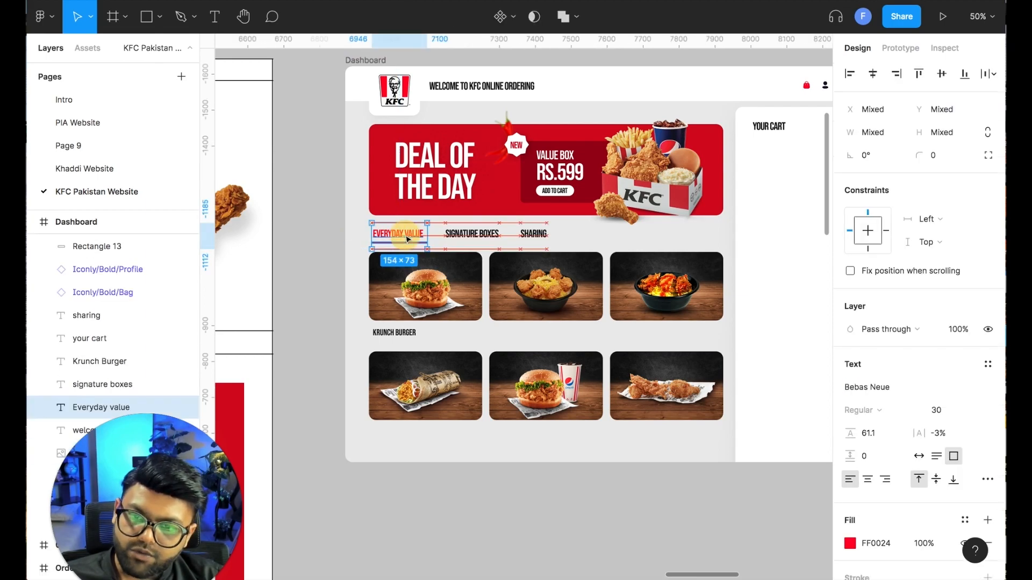
click(343, 273)
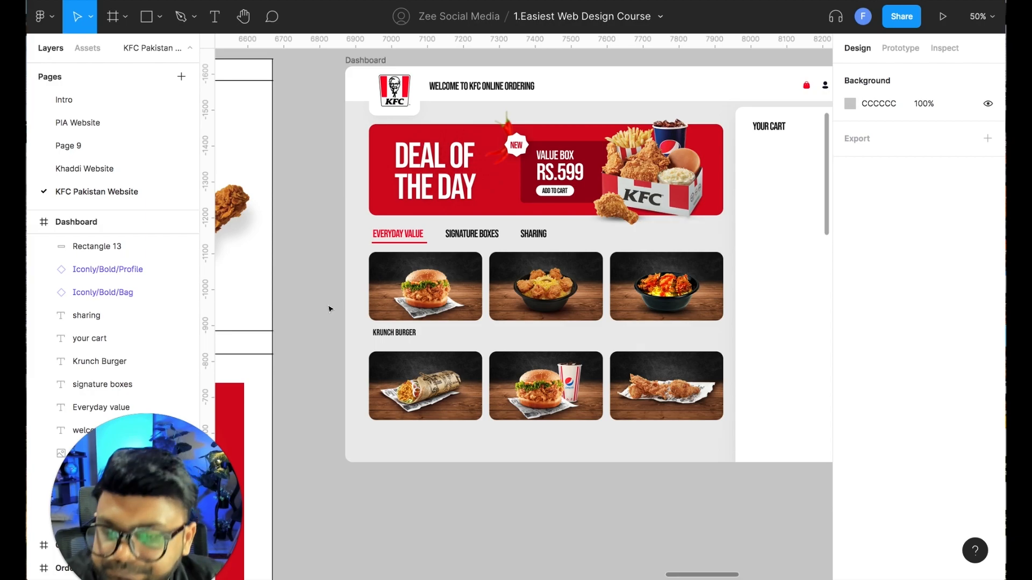
Set the Krunch Burger title's font size to 25
click(406, 334)
click(949, 408)
text(25)
key(Return)
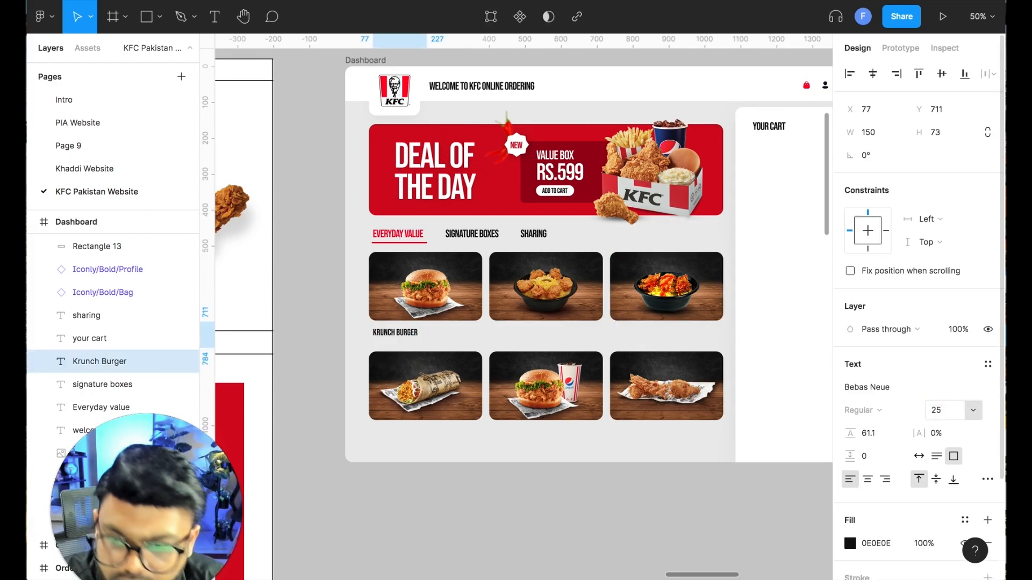
click(316, 156)
Preview the Dashboard frame in presentation mode
drag(632, 112, 566, 123)
click(301, 70)
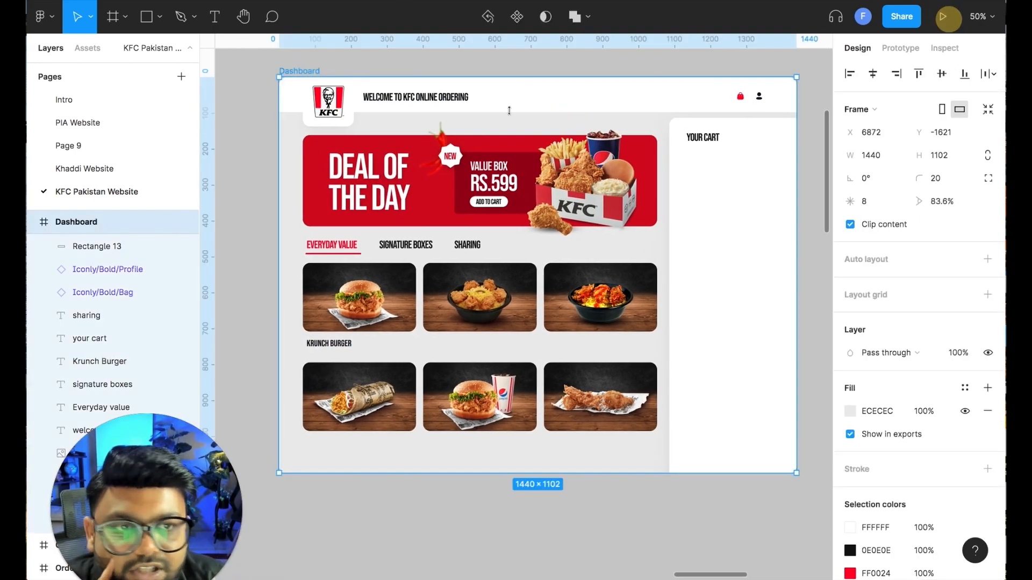
click(942, 16)
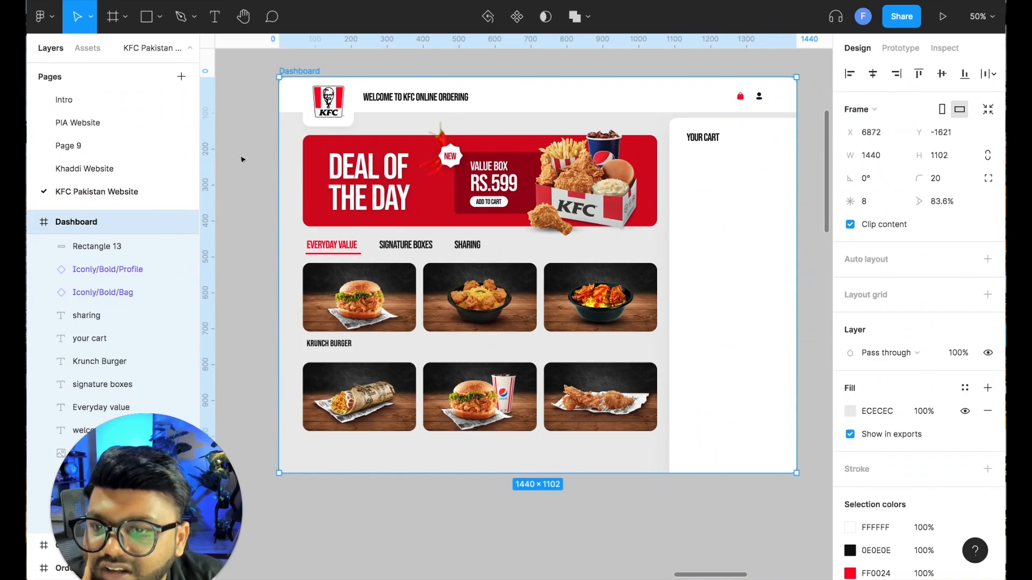
click(247, 156)
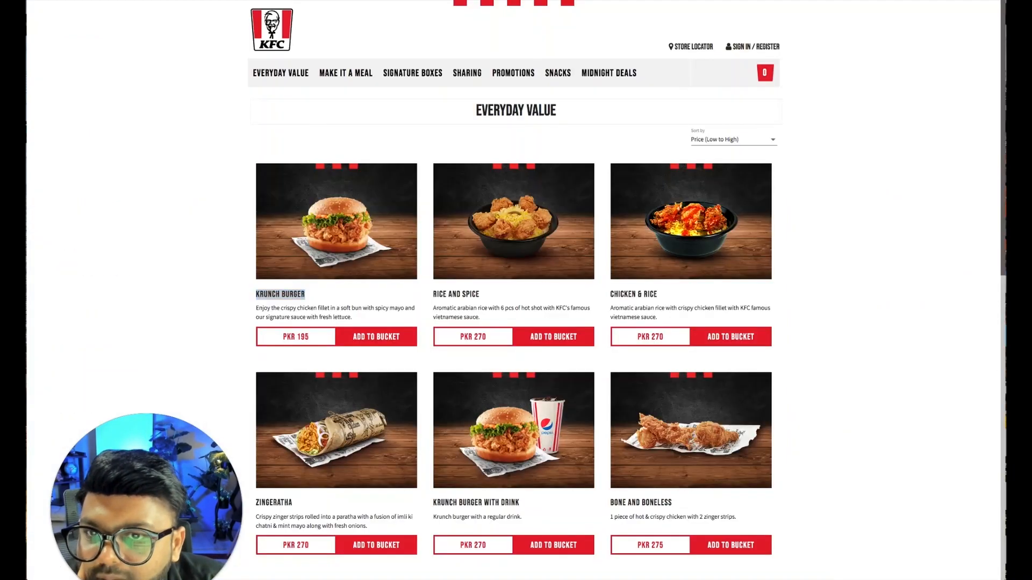
Copy the Krunch Burger description text from the KFC website
drag(256, 294, 305, 295)
click(354, 312)
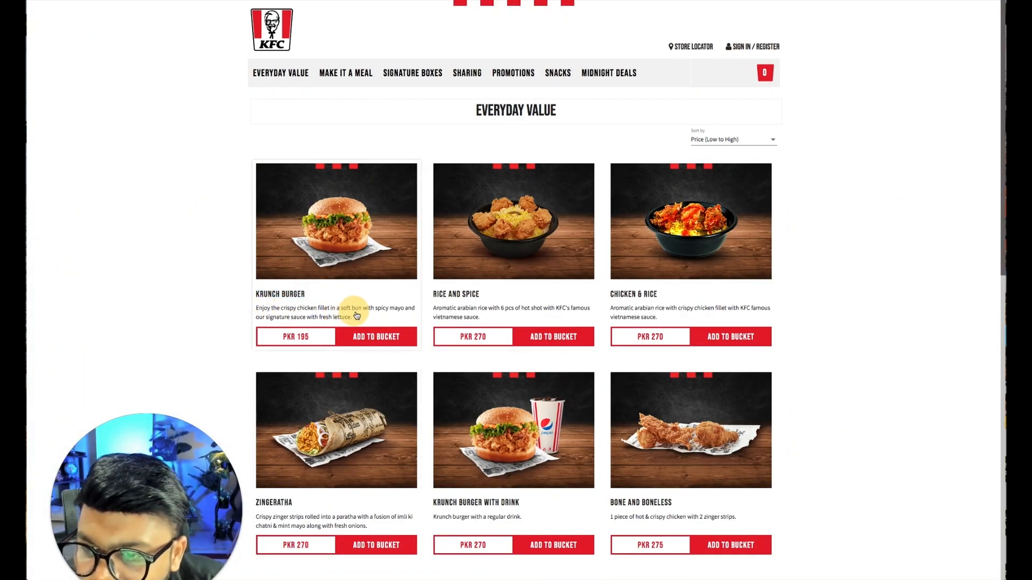
click(253, 310)
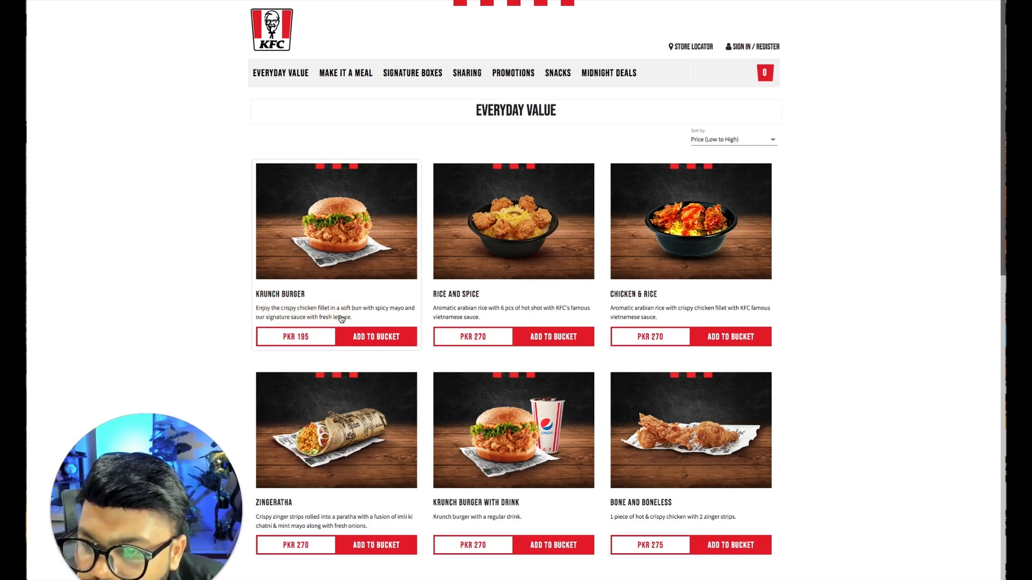
triple_click(346, 320)
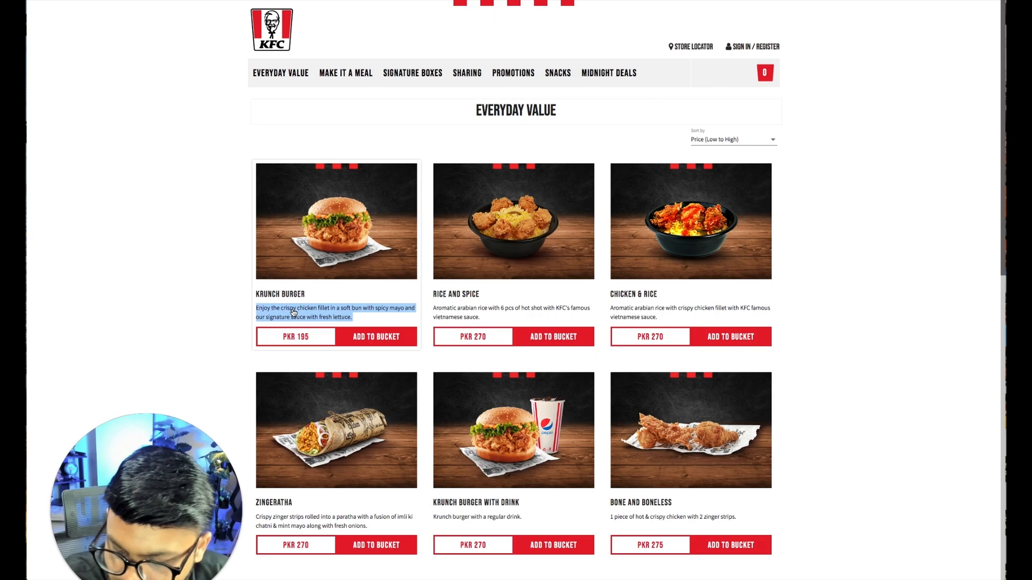
click(336, 0)
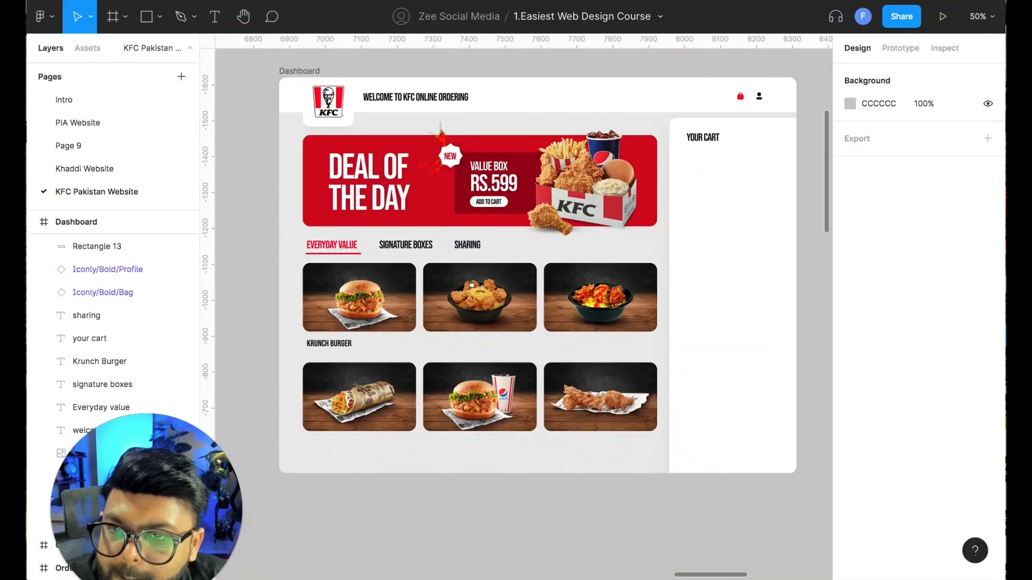
In Figma, move the category labels and the whole product card grid up slightly, closer to the deal banner
drag(472, 285, 737, 286)
drag(432, 321, 727, 295)
drag(611, 306, 265, 301)
drag(698, 304, 589, 299)
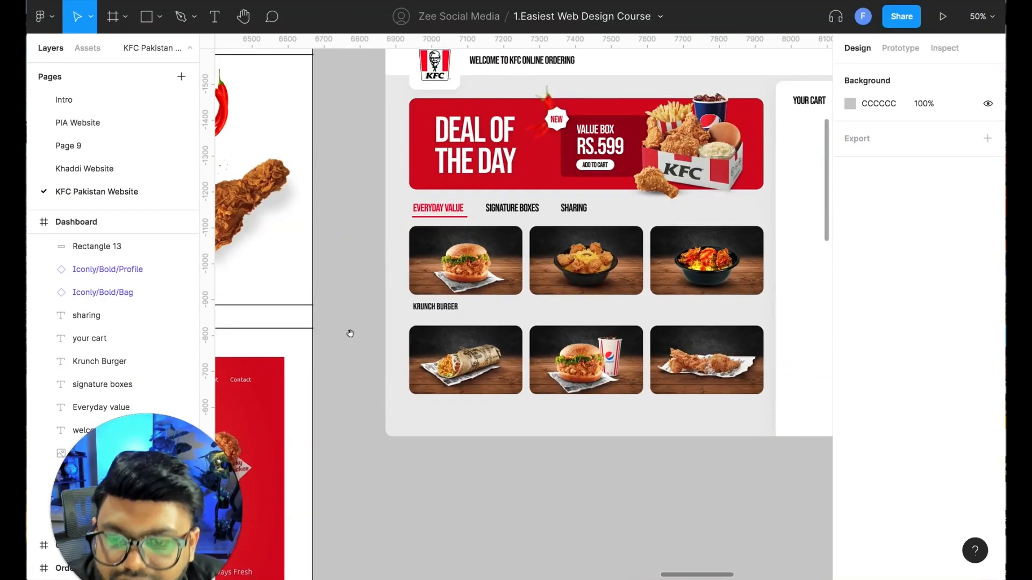
drag(375, 326, 350, 336)
drag(335, 214, 714, 385)
drag(327, 251, 703, 400)
drag(370, 215, 553, 231)
drag(551, 267, 552, 263)
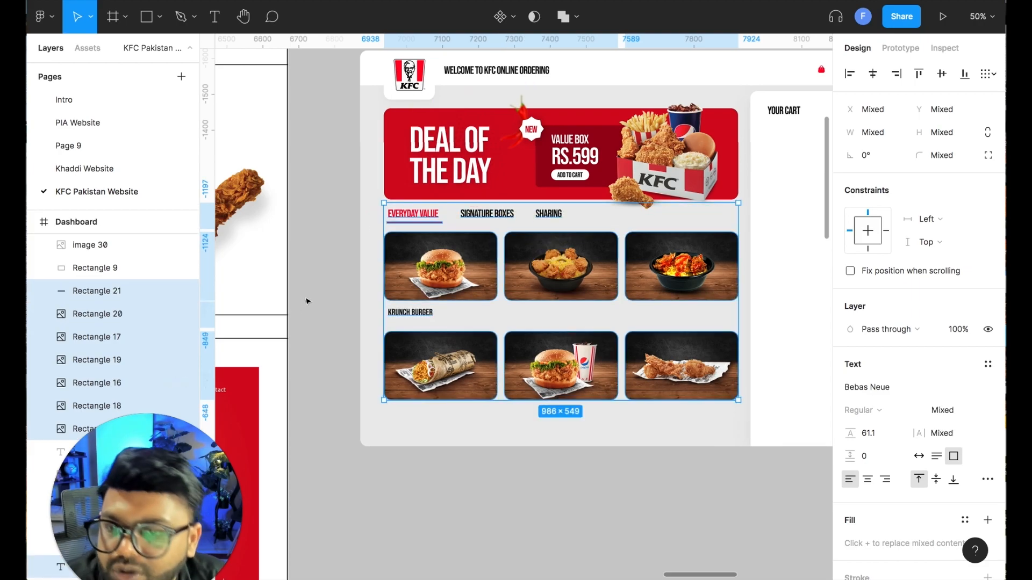
Move the lower row of product cards slightly further down to widen the space for text beneath the upper row
click(307, 296)
drag(330, 350, 702, 373)
click(590, 456)
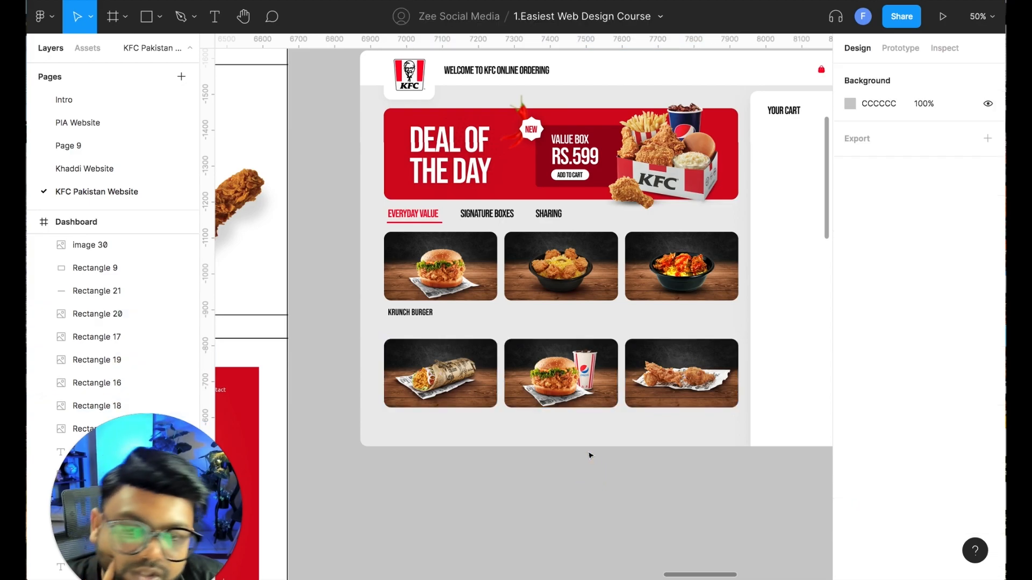
Add a text box about 317 × 94 px below the Krunch Burger title and paste the copied description into it
click(214, 16)
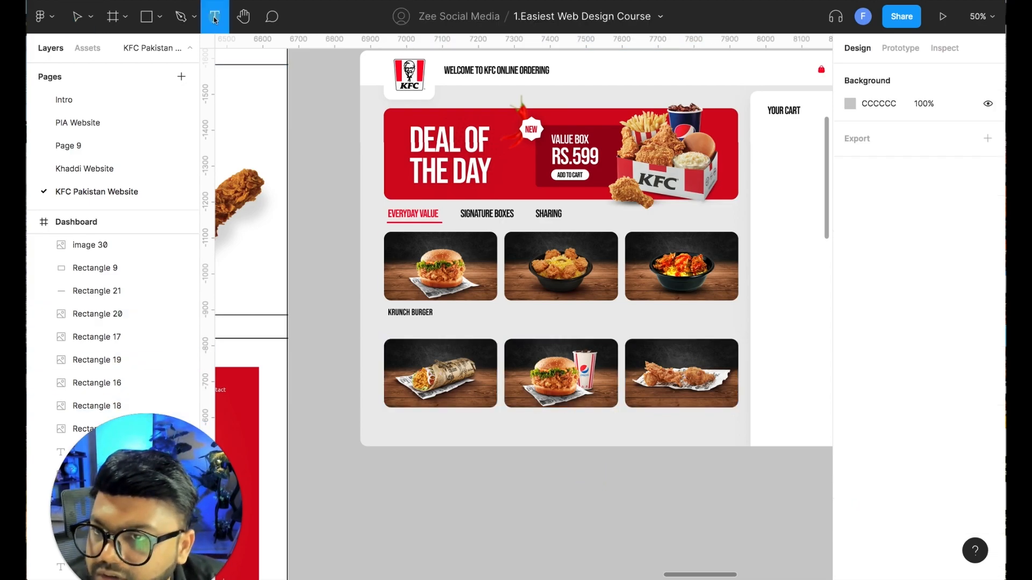
drag(384, 327, 498, 361)
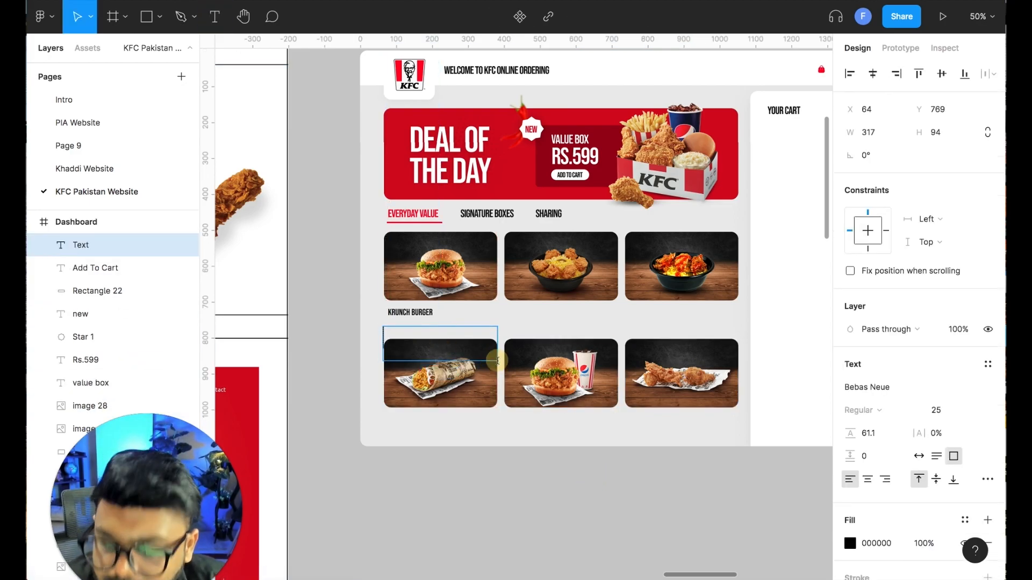
key(ctrl+v)
key(Escape)
Set the Krunch Burger description's font to Poppins at size 14
click(886, 388)
key(Return)
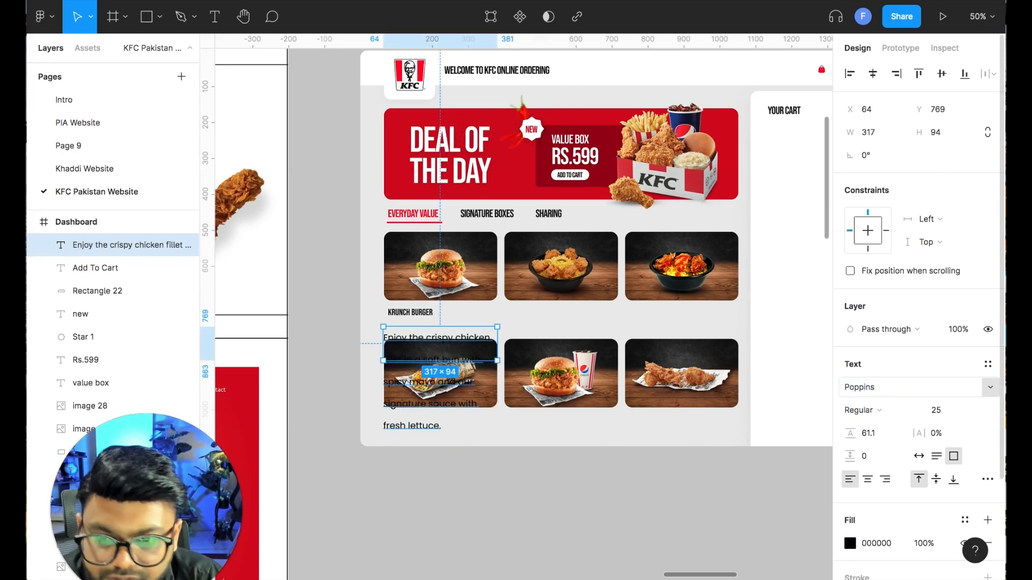
click(935, 411)
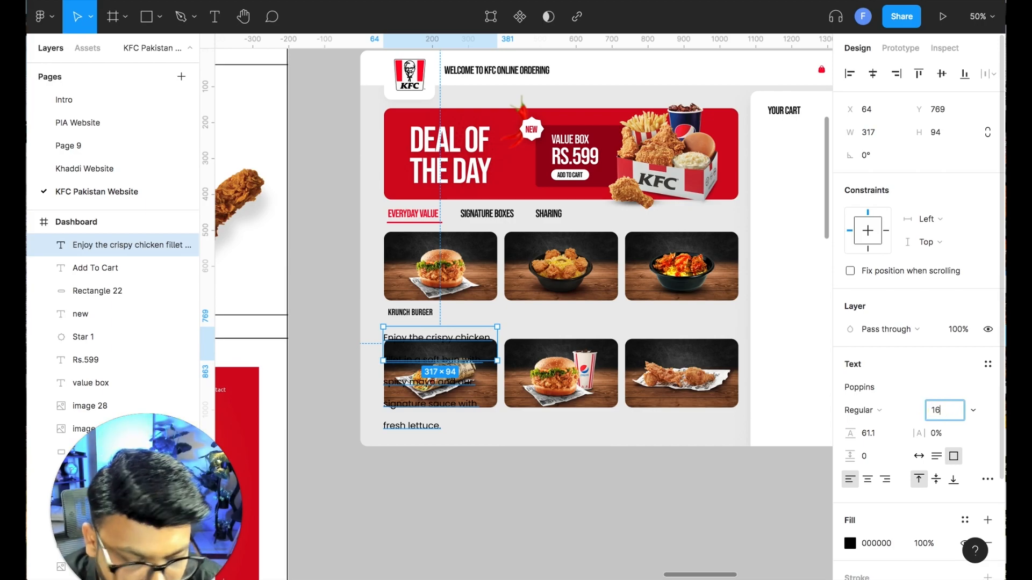
key(Return)
click(936, 411)
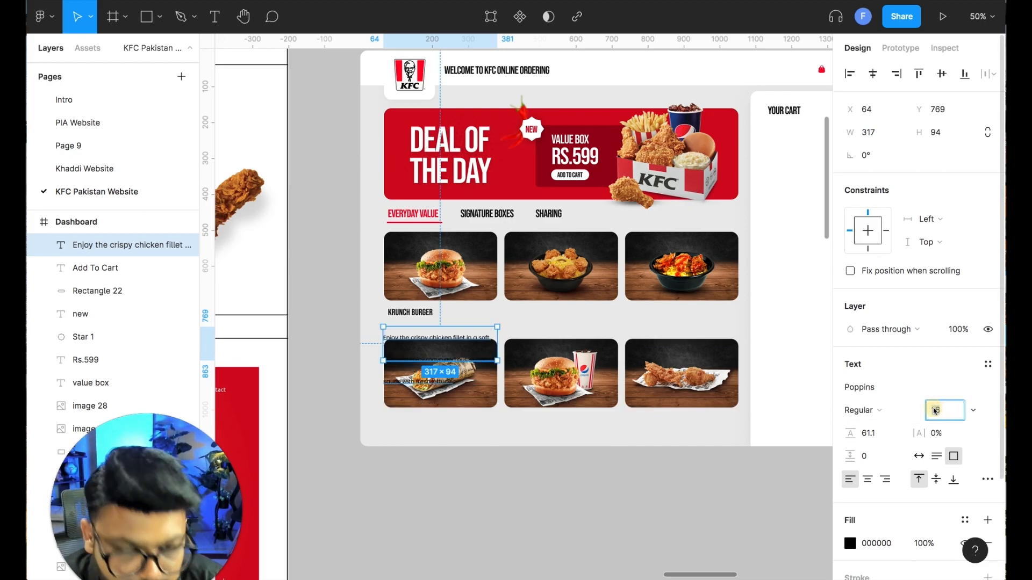
text(14)
key(Return)
Reduce the description's line height to 21.1 and move the text closer beneath the title, to about X 74, Y 756
drag(850, 433, 793, 432)
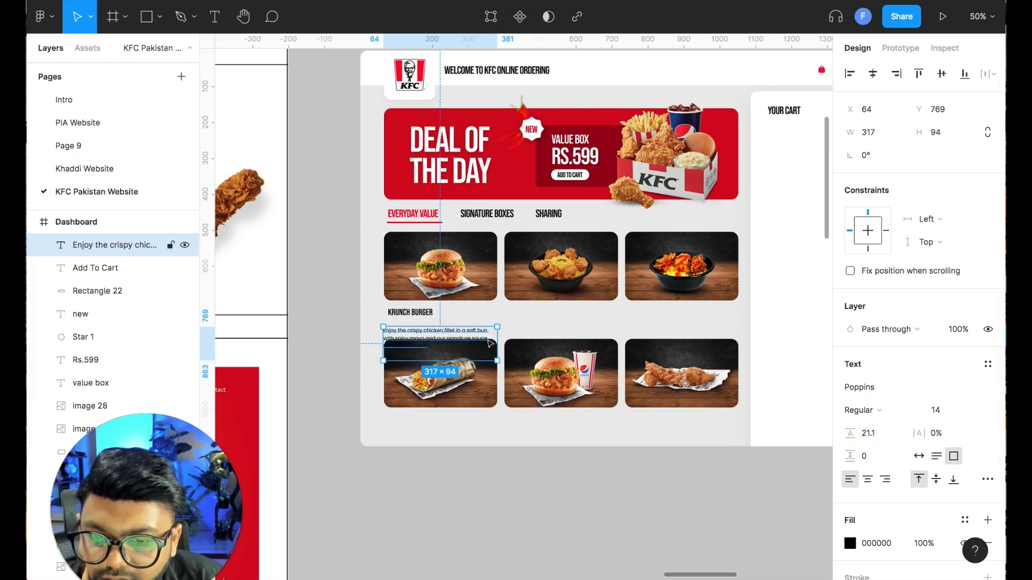
drag(478, 340, 482, 334)
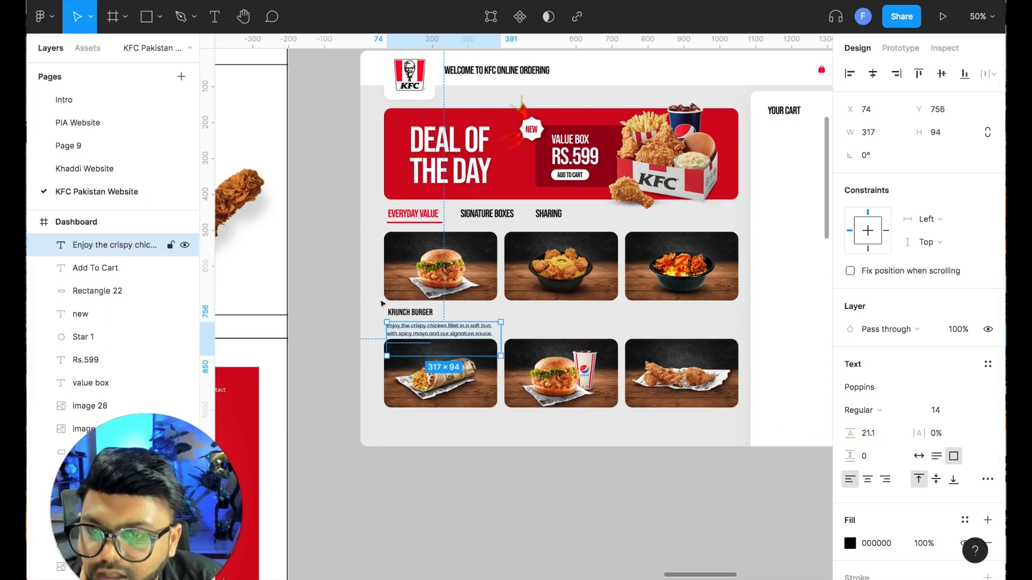
Extend the Dashboard frame downward to a height of 1205
click(321, 285)
scroll(321, 285, up, 1)
click(376, 65)
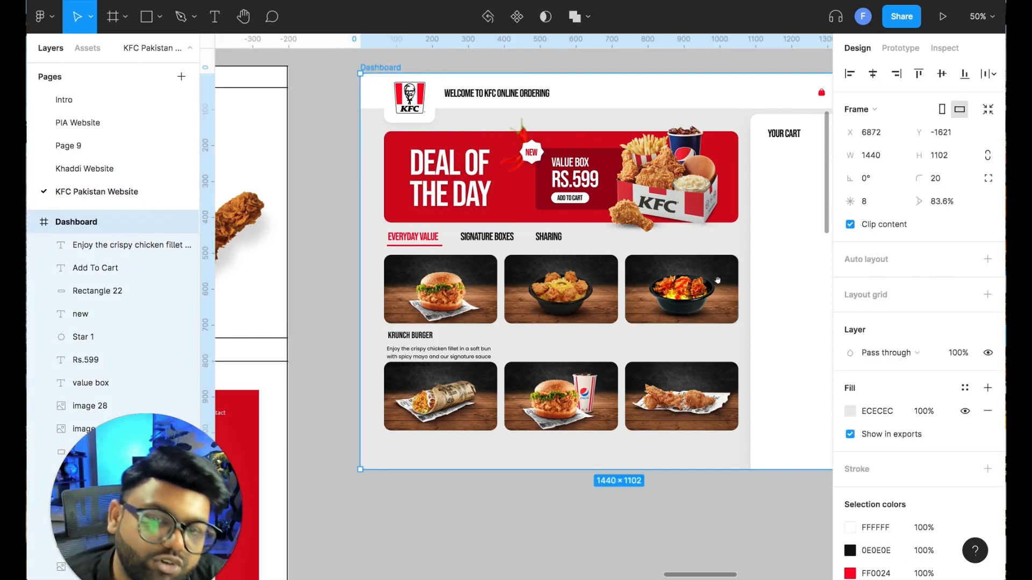
scroll(540, 431, right, 3)
drag(510, 433, 511, 472)
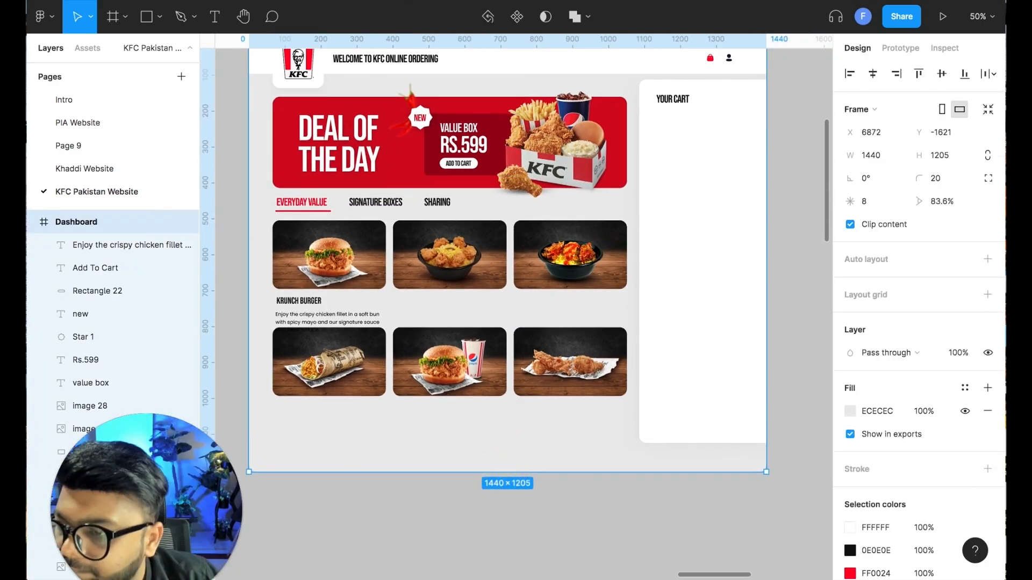
Move the three product images of the lower row further down to make room beneath the Krunch Burger description
click(342, 370)
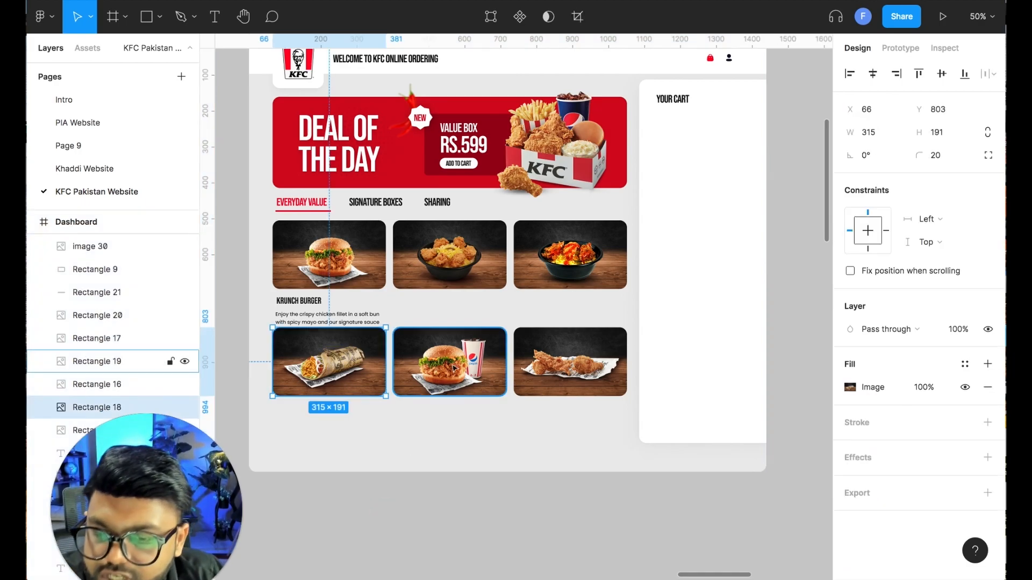
shift+click(450, 362)
shift+click(555, 357)
drag(555, 358, 557, 388)
Reduce the Krunch Burger description's font size to 12 and nudge the text box up to Y 748
click(338, 316)
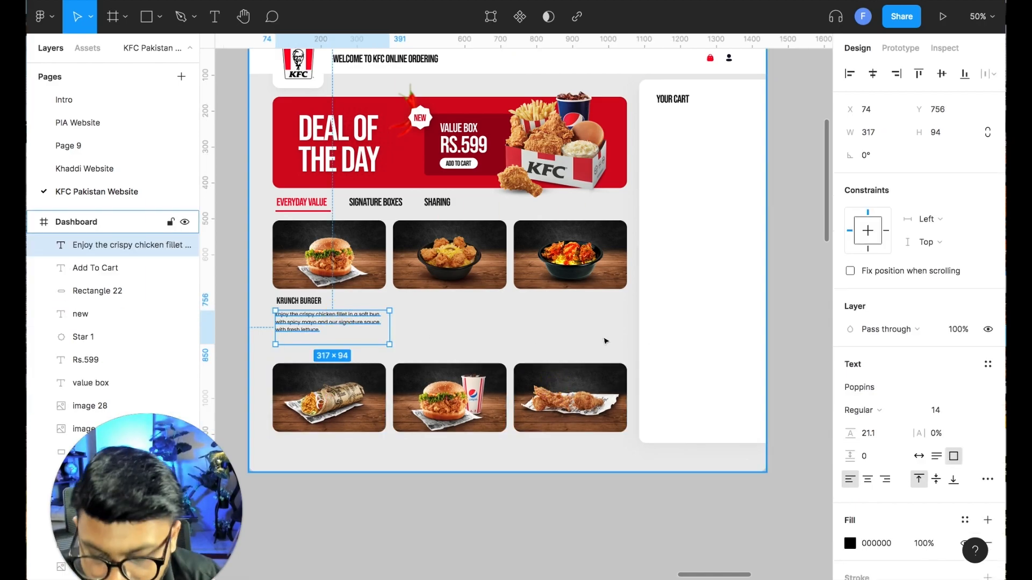
key(shift+0)
drag(553, 296, 591, 284)
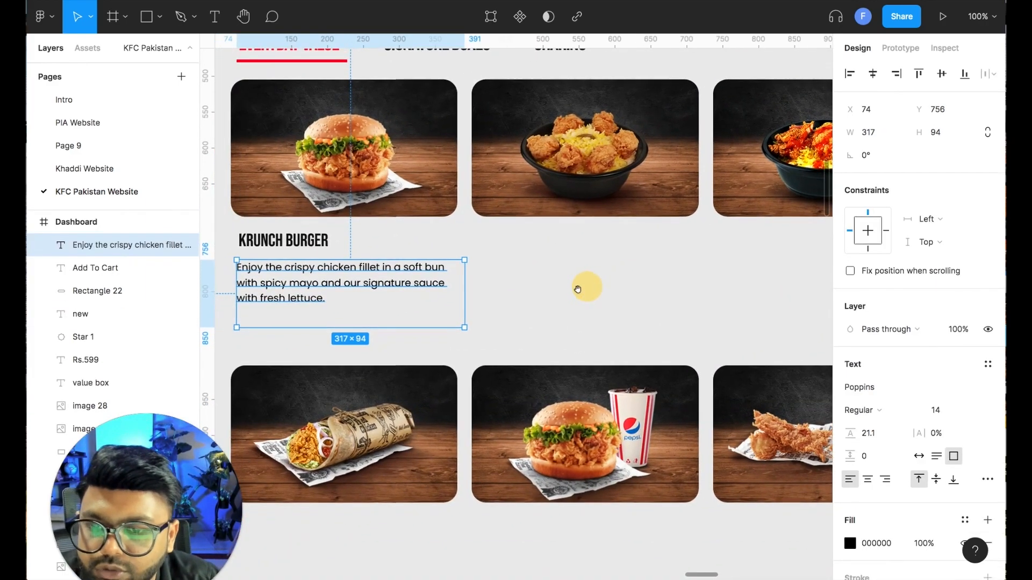
click(936, 412)
key(Return)
key(Up)
key(Up)
key(Up)
key(Up)
key(Up)
key(Up)
key(Up)
key(Up)
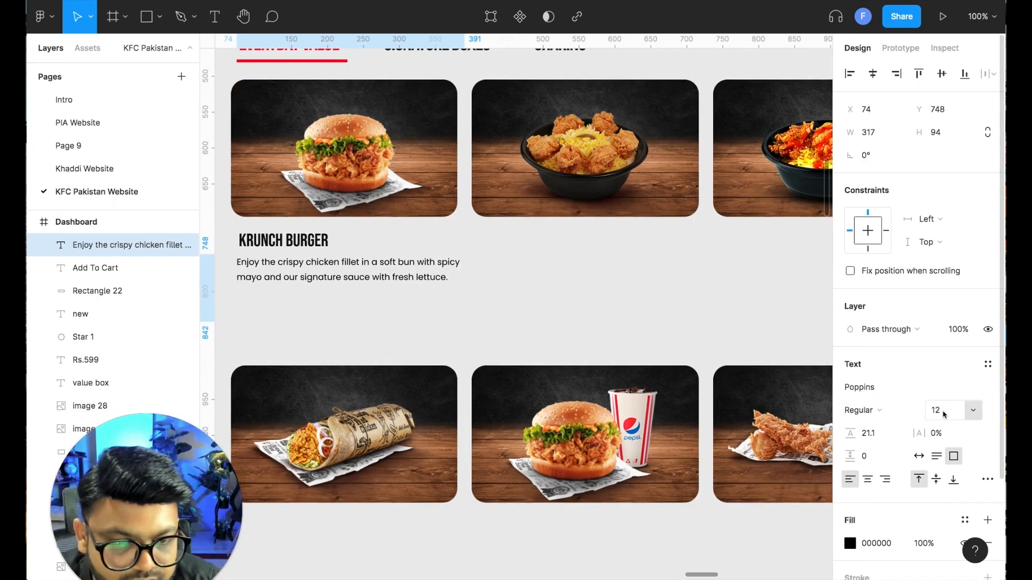
Set the description's font size to 11, its line height to 17.1 and its fill to gray 737373
click(945, 415)
key(Return)
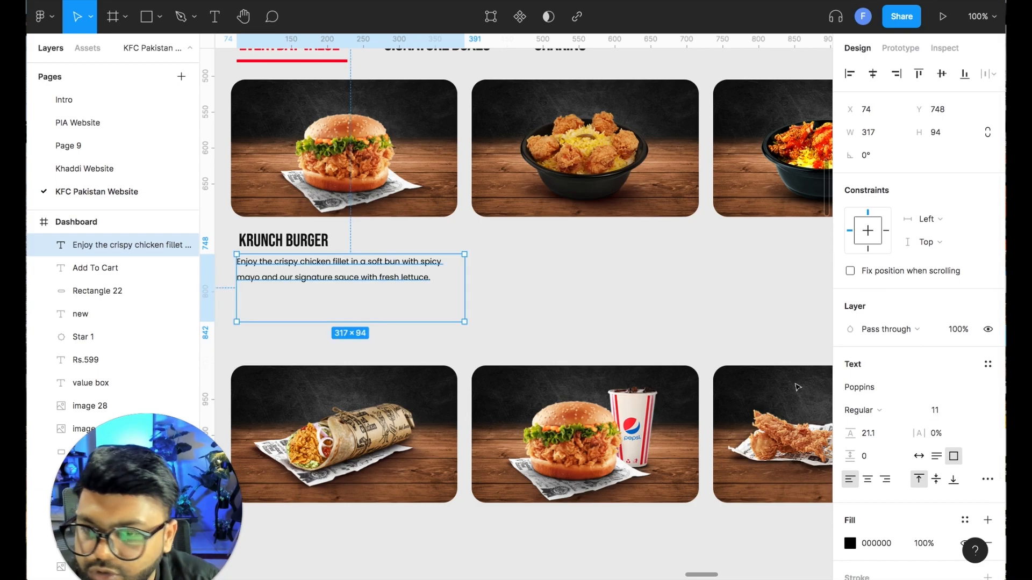
drag(848, 434, 848, 436)
click(850, 544)
drag(682, 317, 643, 324)
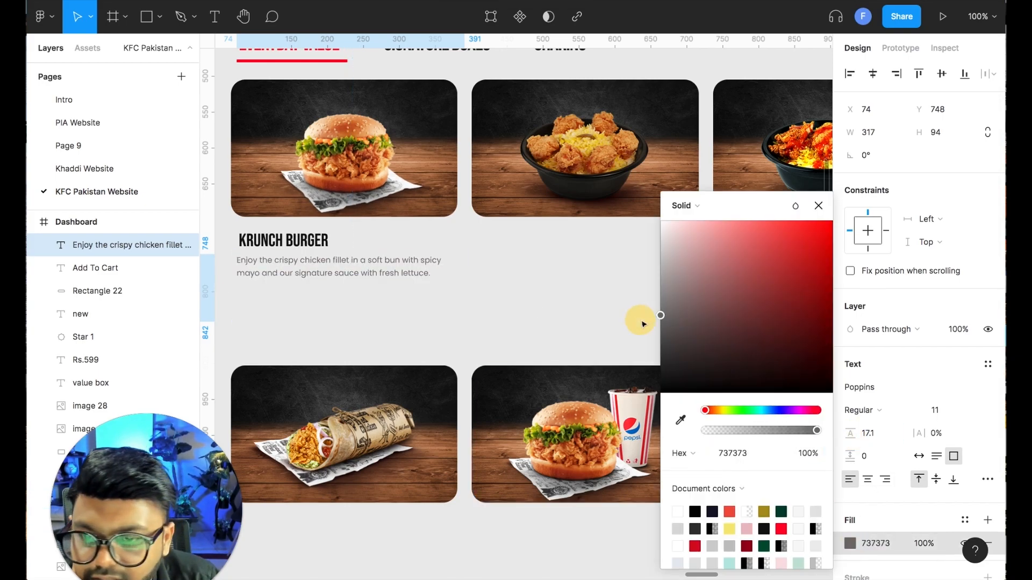
click(535, 298)
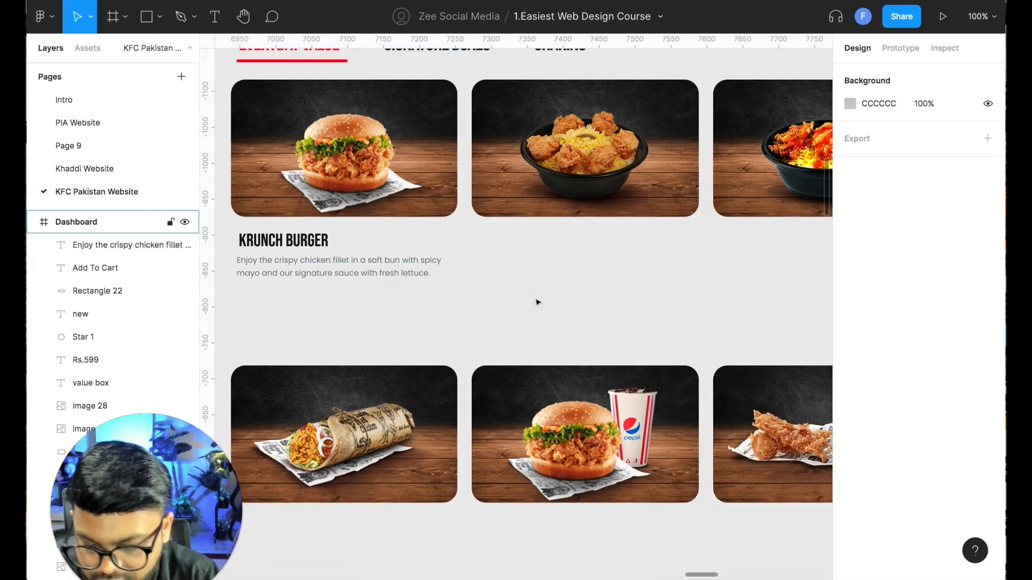
key(minus)
click(435, 285)
click(518, 306)
click(452, 290)
click(516, 306)
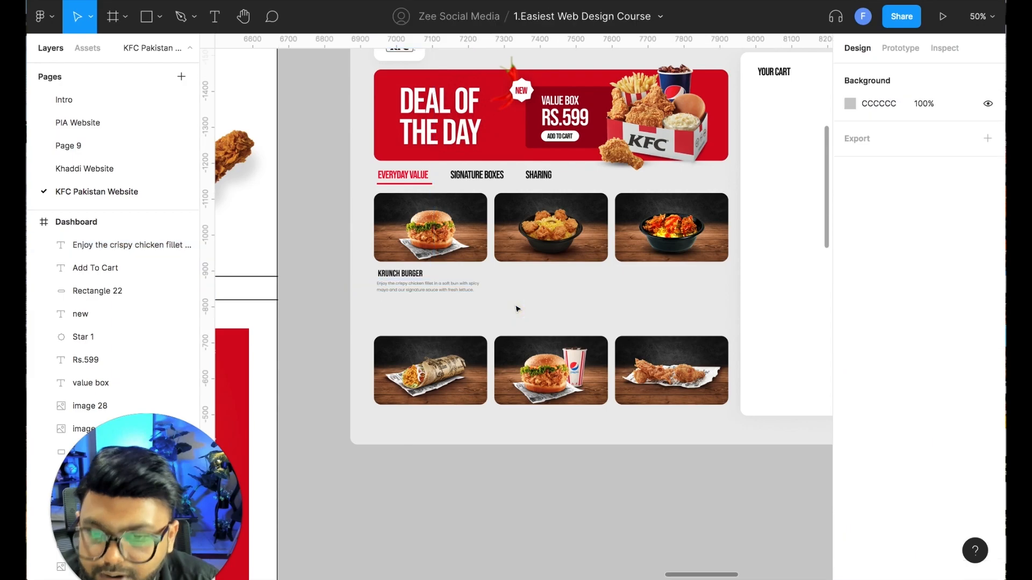
key(plus)
Check the Krunch Burger price on the KFC website and add the text PKR 195 beneath its description in the Figma design
drag(515, 305, 566, 309)
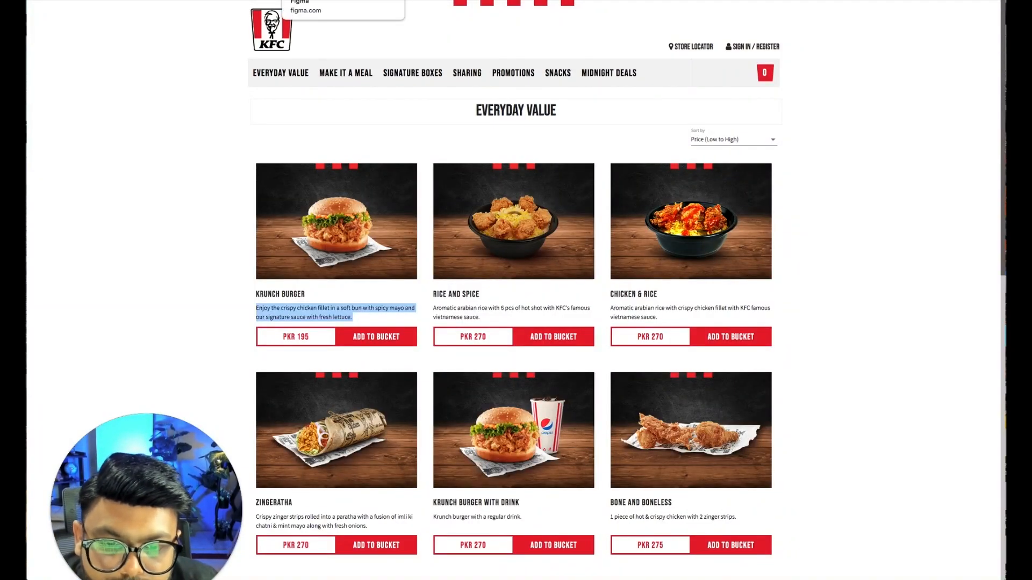
click(333, 1)
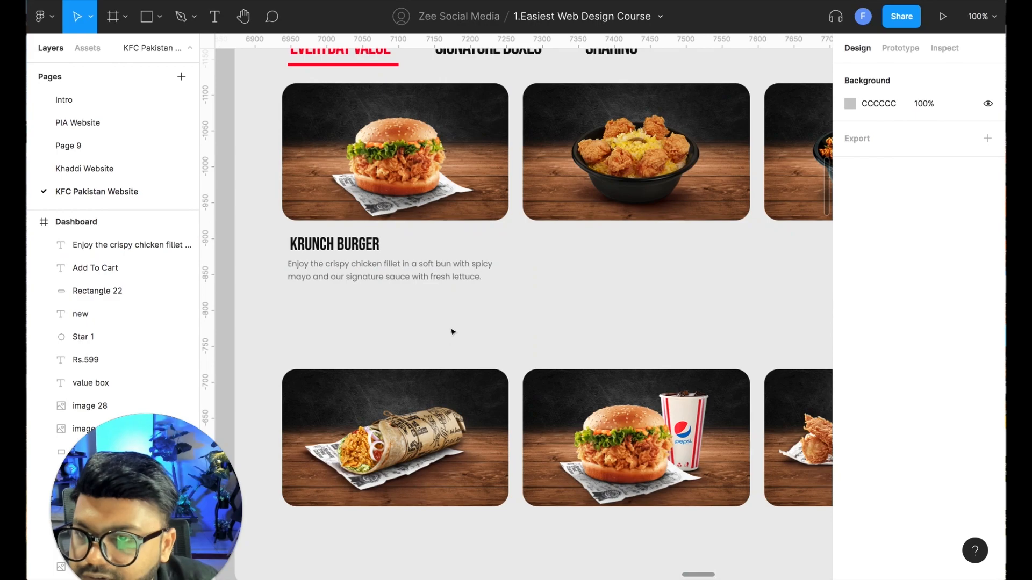
scroll(452, 326, up, 1)
drag(346, 269, 352, 328)
text(P)
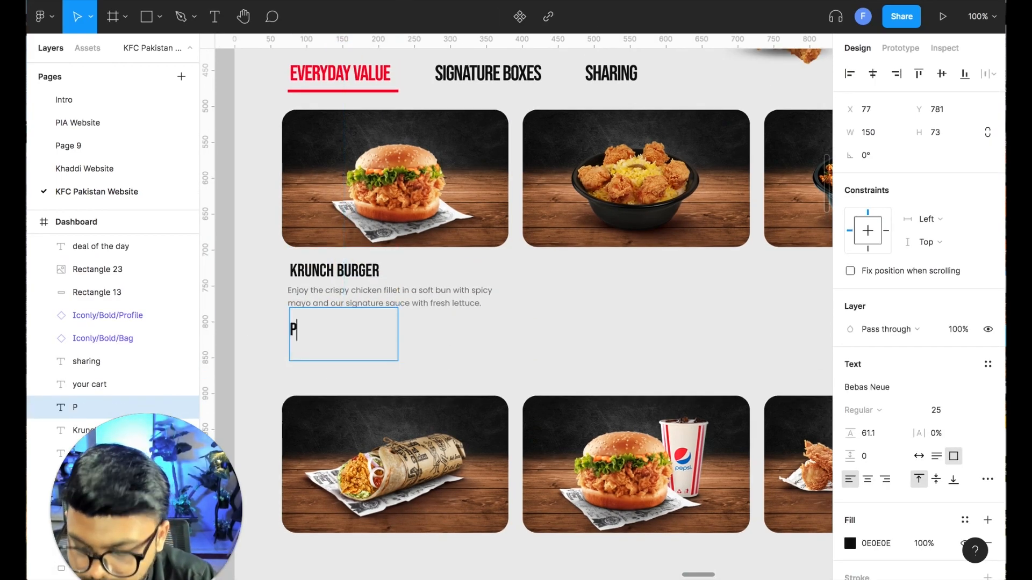
text(KR 195)
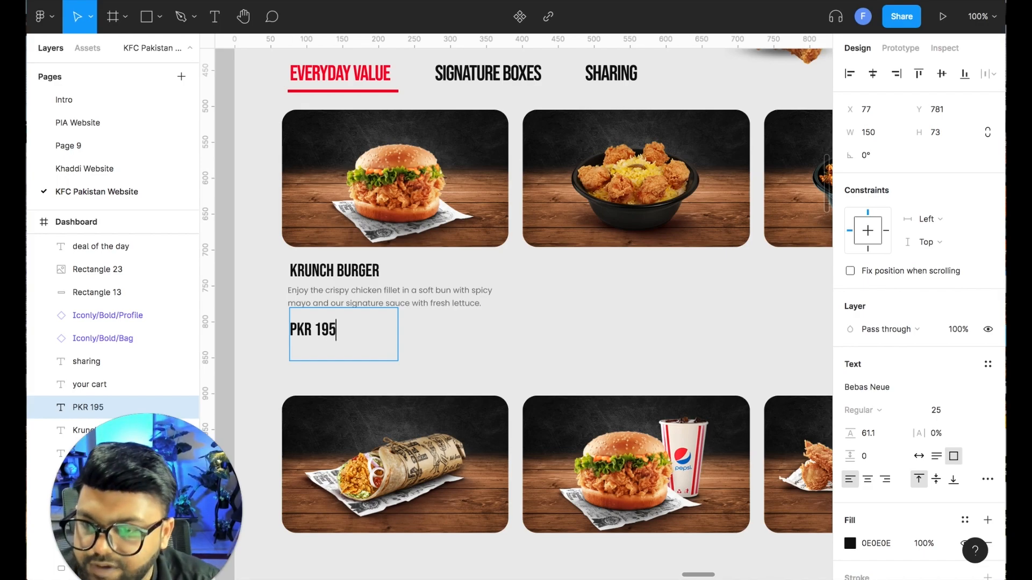
key(Escape)
Set the PKR 195 text's font size to 35 and nudge it up to Y 779
click(936, 410)
text(35)
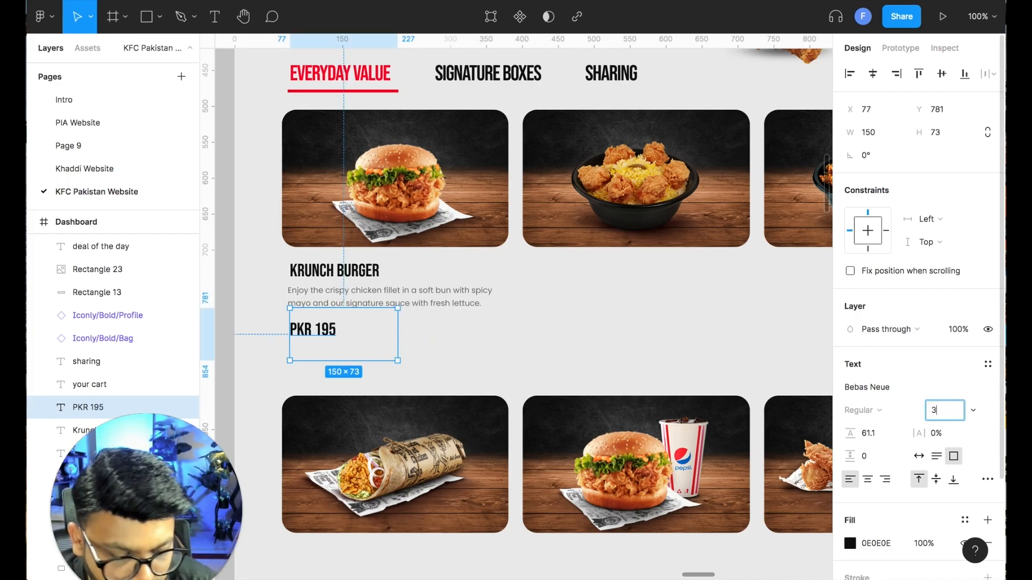
key(Return)
key(Up)
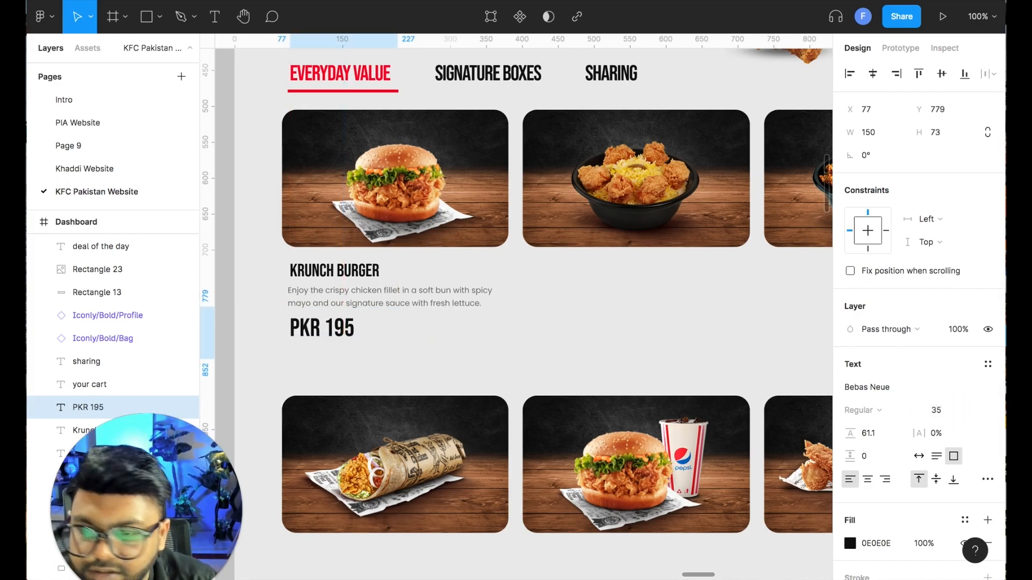
click(849, 543)
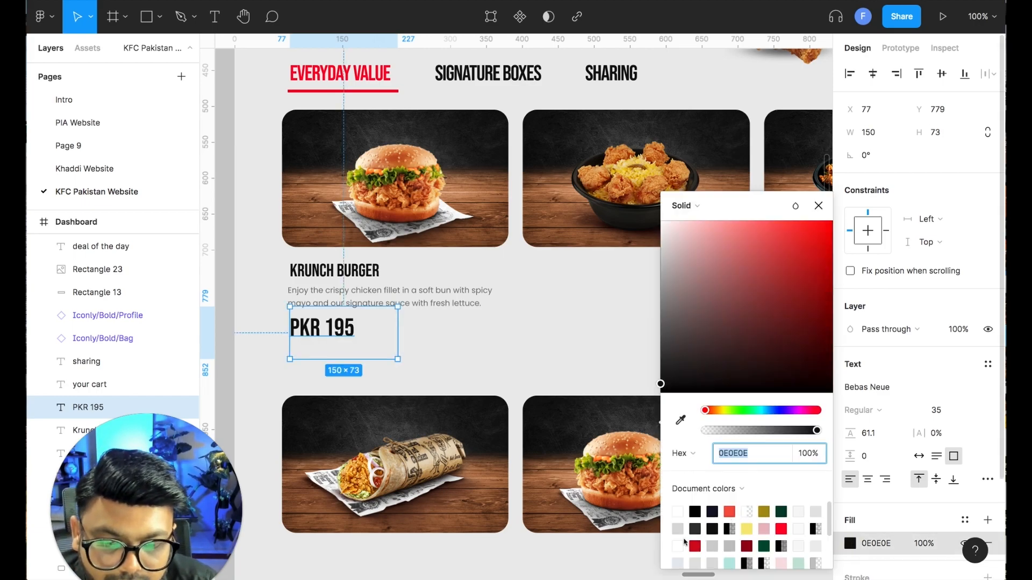
click(463, 345)
Draw a rectangle about 156 × 39 px beside the PKR 195 price and round its corners to 100
click(159, 11)
click(141, 47)
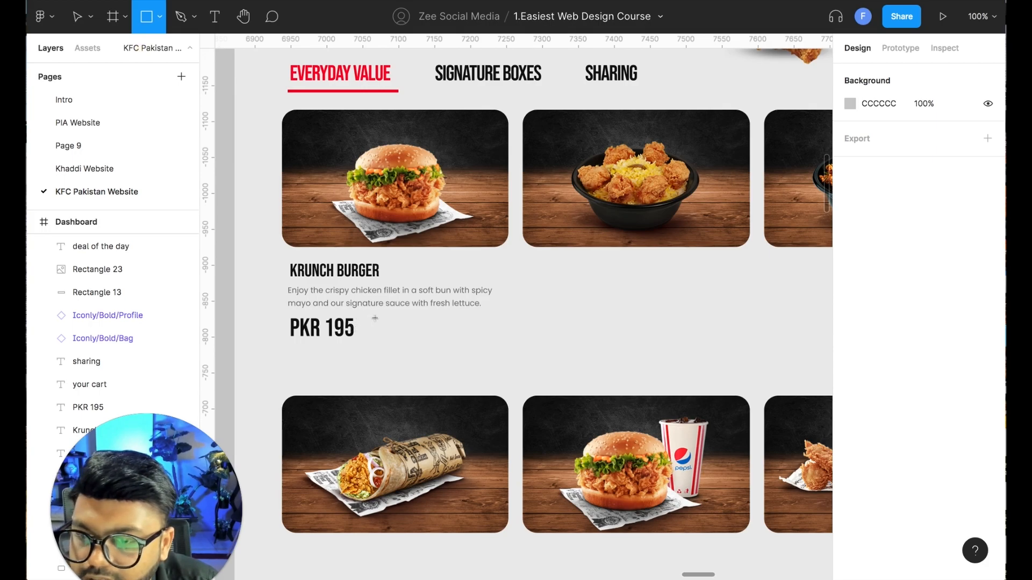
drag(396, 317, 508, 344)
click(950, 159)
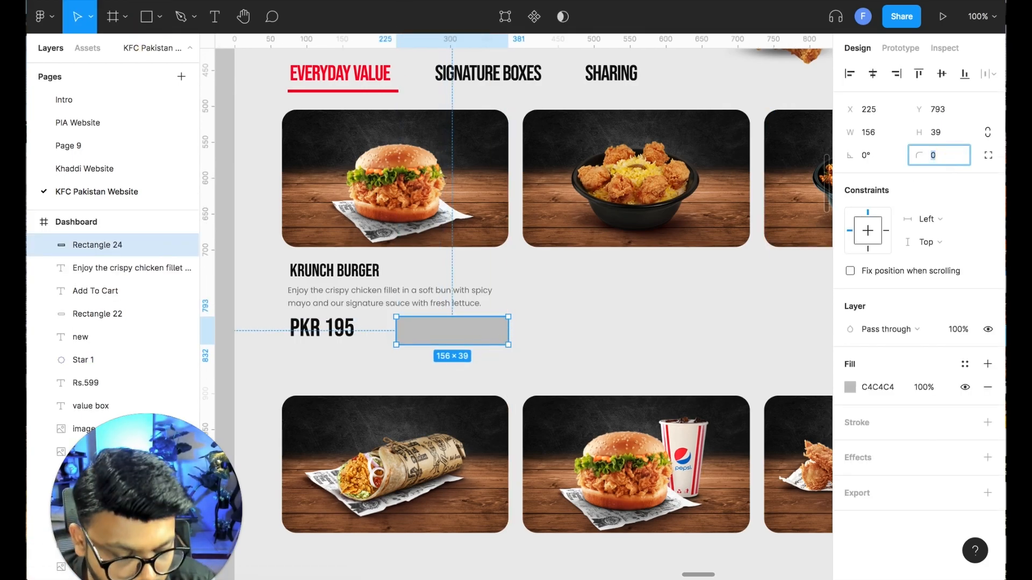
click(568, 352)
Line up the rounded rectangle at X 220, Y 796 with the price text, moving the price to Y 786
mouse_move(465, 333)
mouse_down()
mouse_move(458, 269)
mouse_move(430, 334)
mouse_move(460, 332)
mouse_up()
click(322, 329)
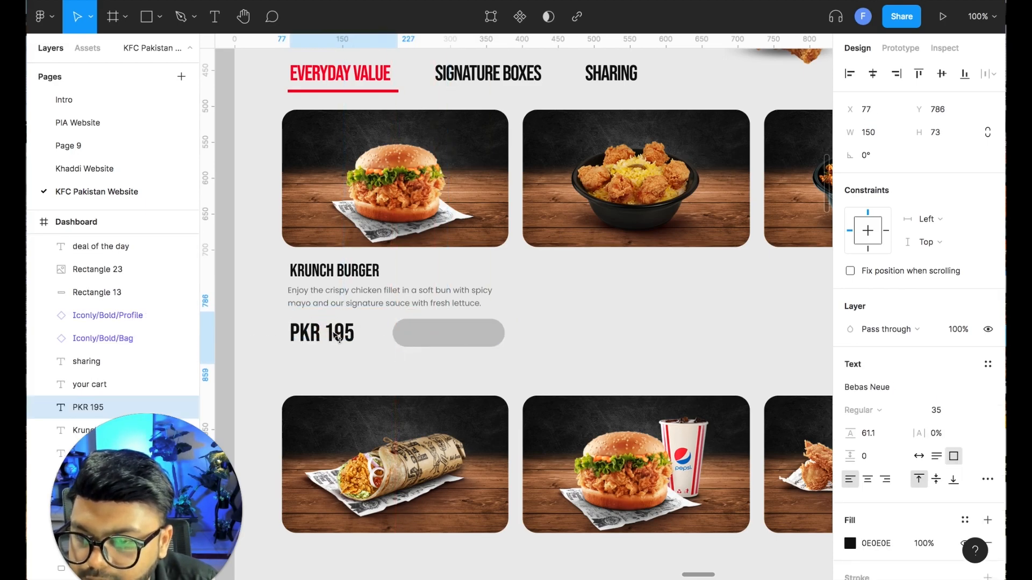
click(557, 333)
Fill the rounded rectangle beside the price with the document red D10A1F
click(469, 333)
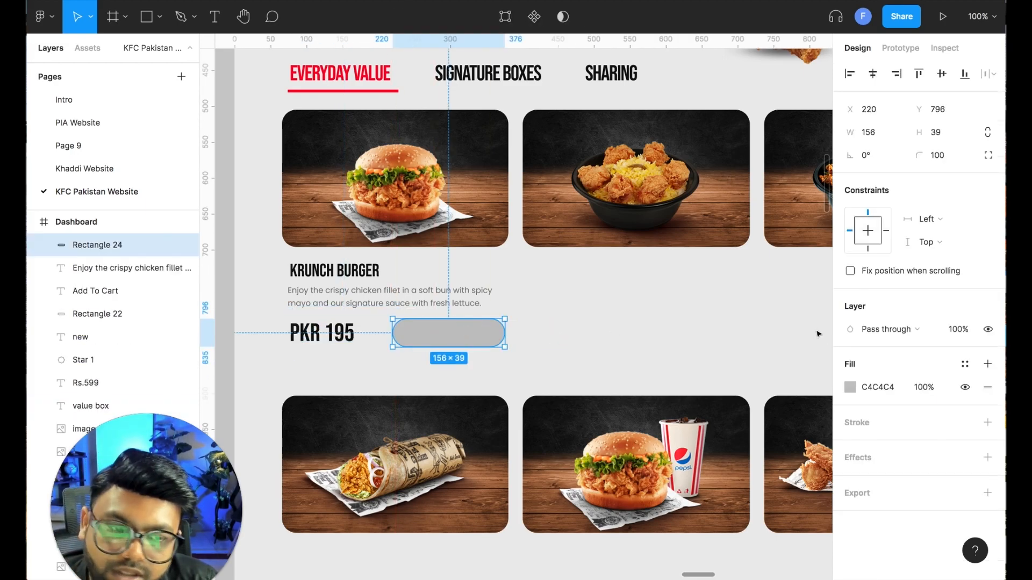
click(857, 387)
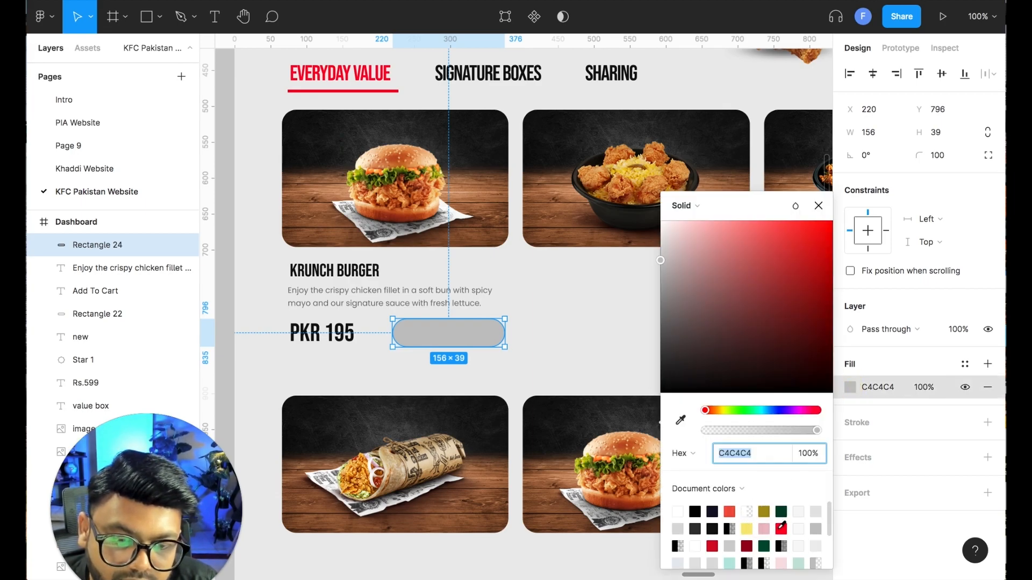
click(712, 546)
click(613, 365)
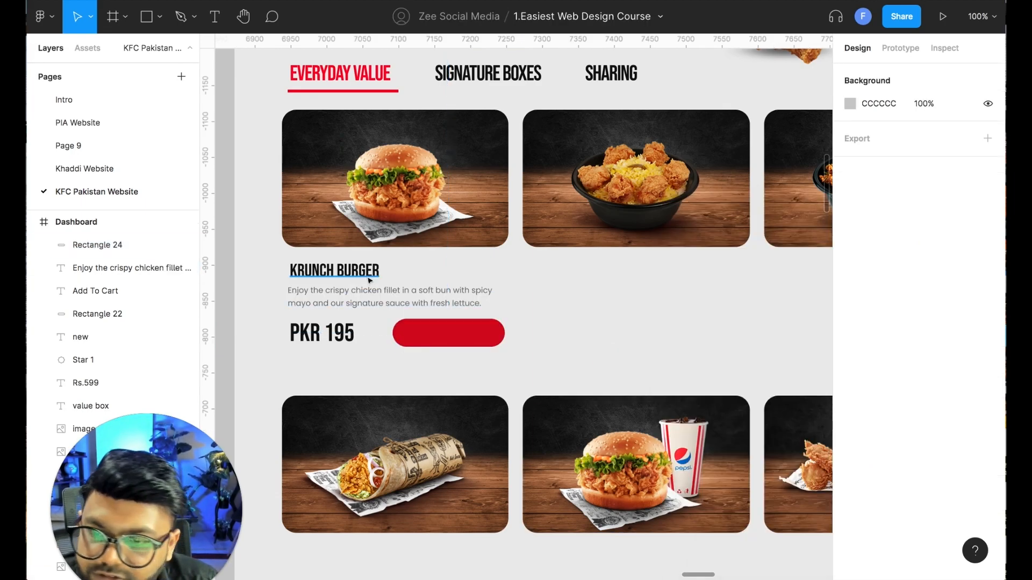
click(352, 274)
click(570, 311)
Delete the red rounded rectangle and place a copy of the deal banner's Add To Cart button beside the PKR 195 price
click(471, 331)
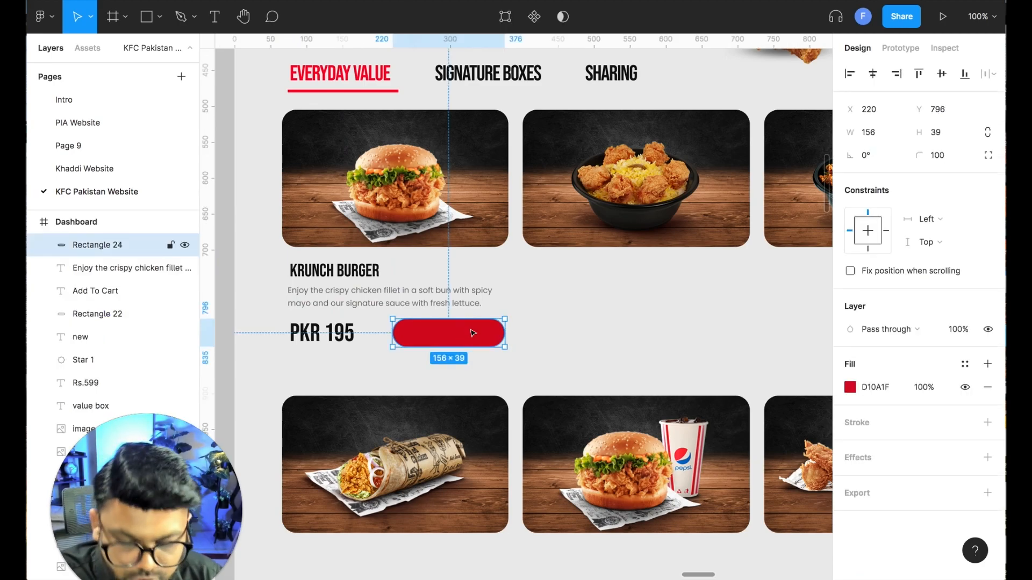
key(Delete)
scroll(537, 350, up, 5)
click(685, 286)
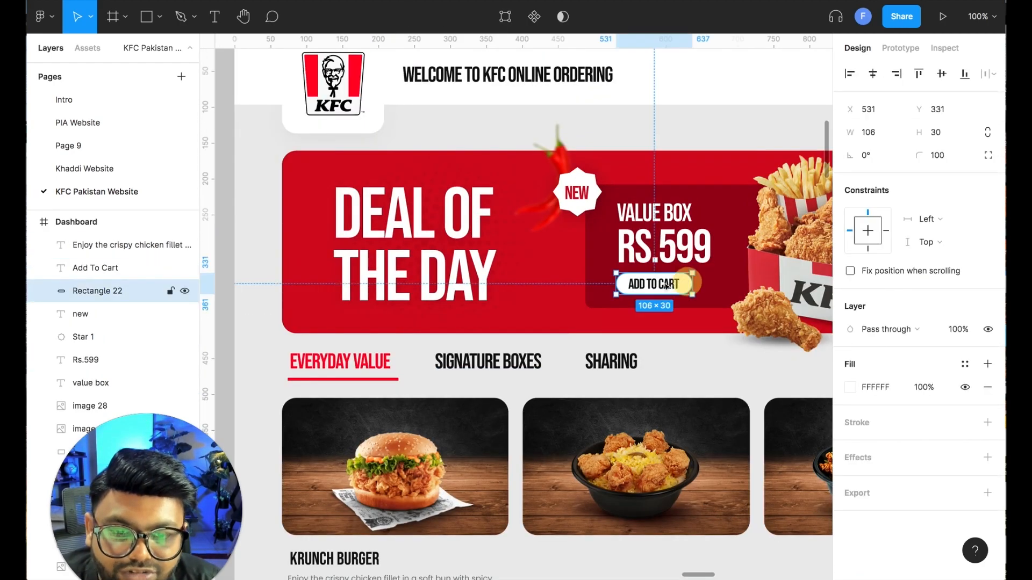
shift+click(664, 285)
drag(655, 286, 465, 334)
scroll(511, 362, down, 5)
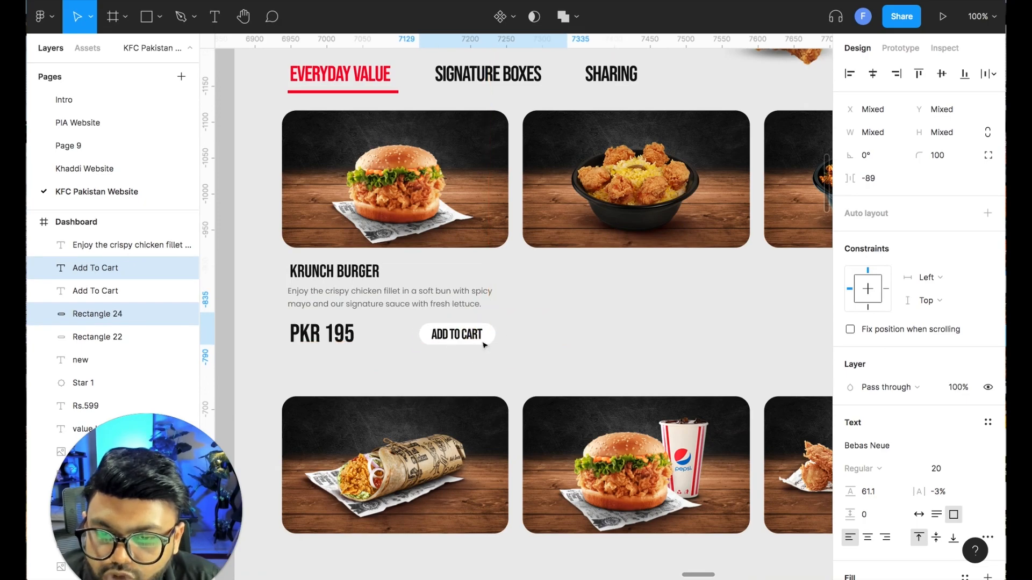
click(510, 343)
Adjust the position of the Add To Cart label inside the copied white button
click(546, 337)
drag(539, 329, 418, 335)
click(544, 366)
click(475, 344)
key(ctrl+z)
click(536, 362)
click(472, 345)
click(520, 346)
Recolor the copied button's shape to the document red and its Add To Cart label to white
click(419, 339)
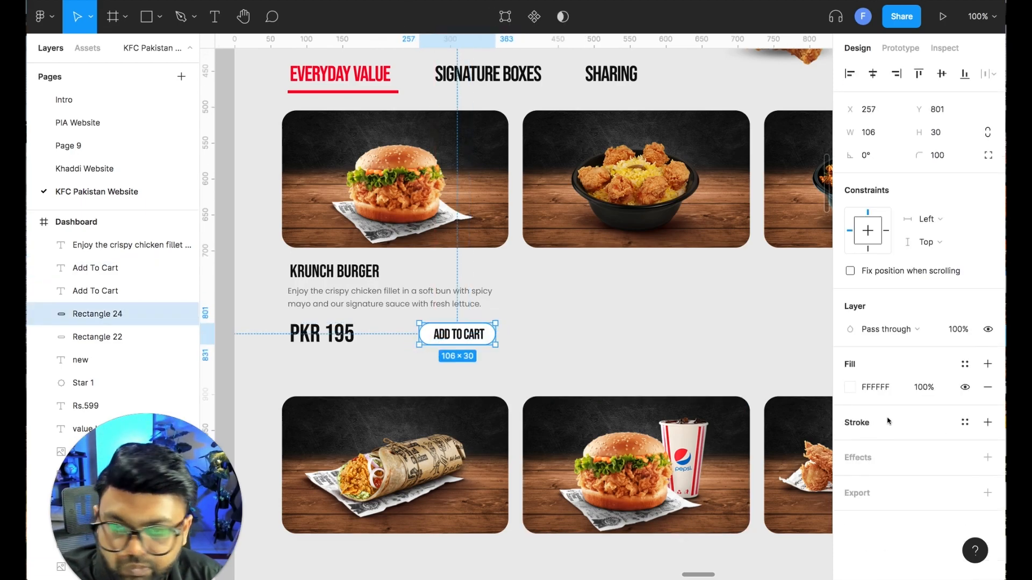
click(848, 388)
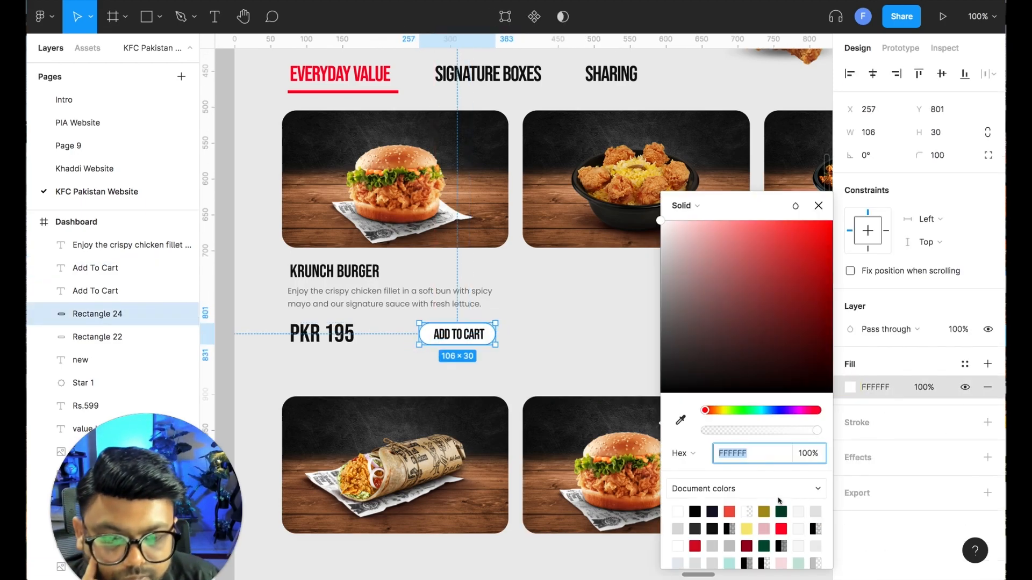
click(696, 544)
click(486, 329)
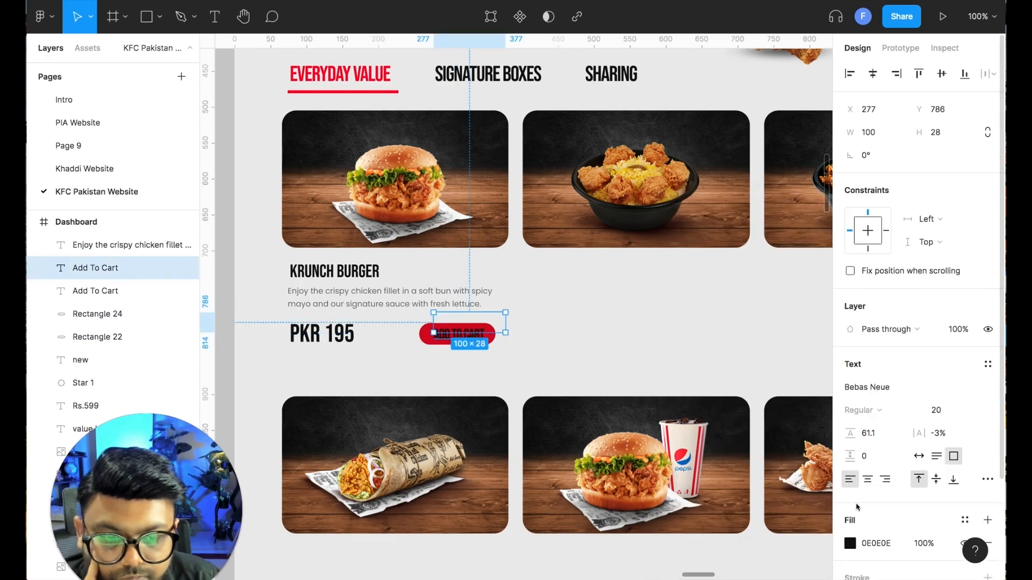
click(850, 543)
drag(702, 279, 665, 214)
click(546, 308)
click(466, 334)
click(541, 335)
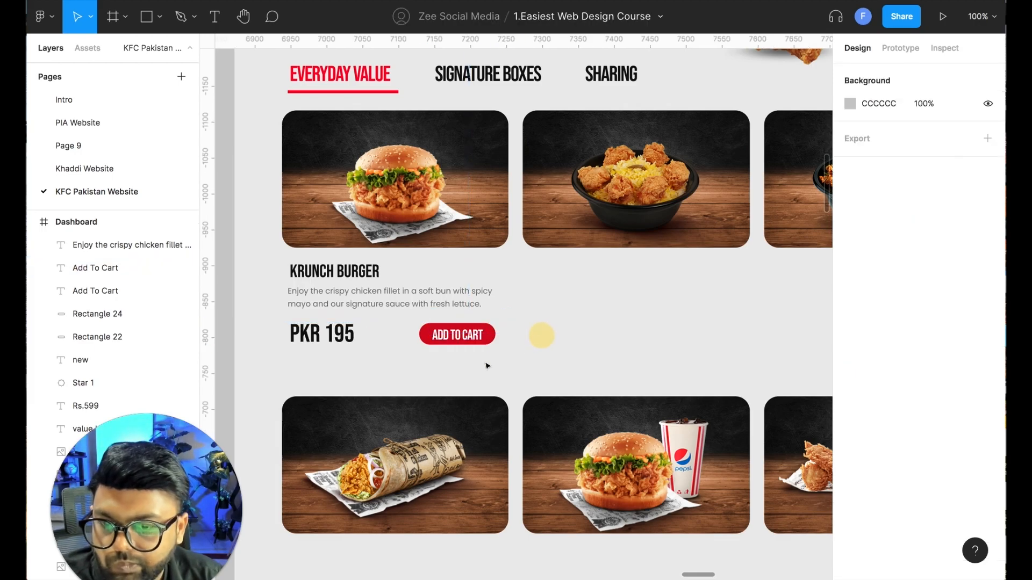
Scale the red button and its label up together to about 134 × 50 px overall and nudge them up level with the price
drag(455, 337, 510, 311)
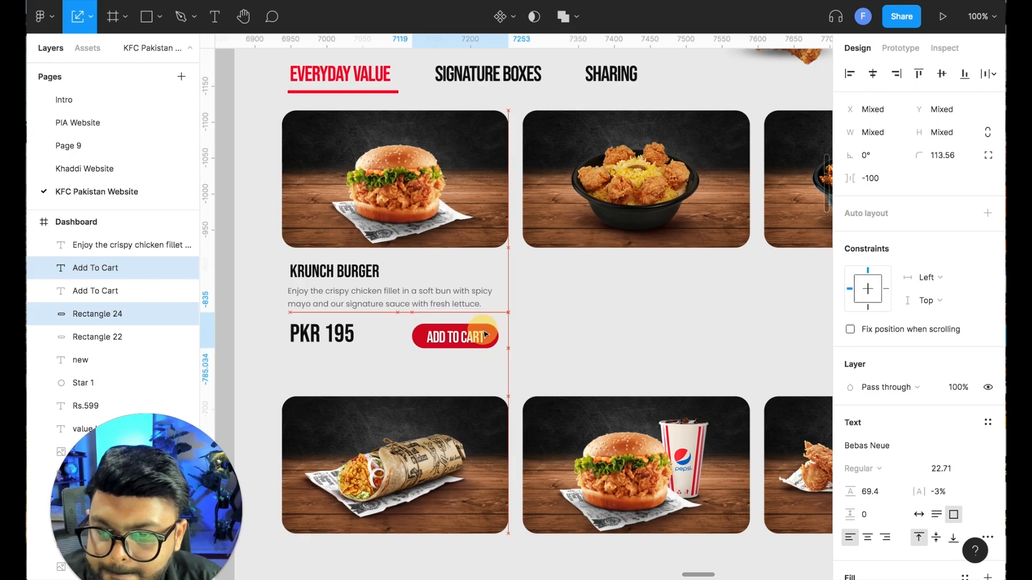
key(Up)
key(Up)
key(Up)
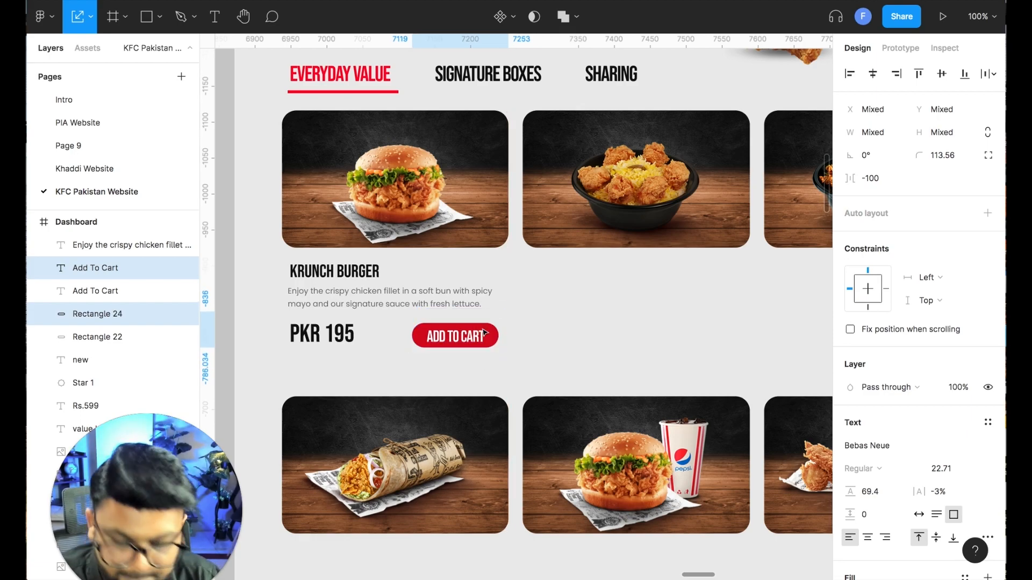
scroll(485, 333, down, 5)
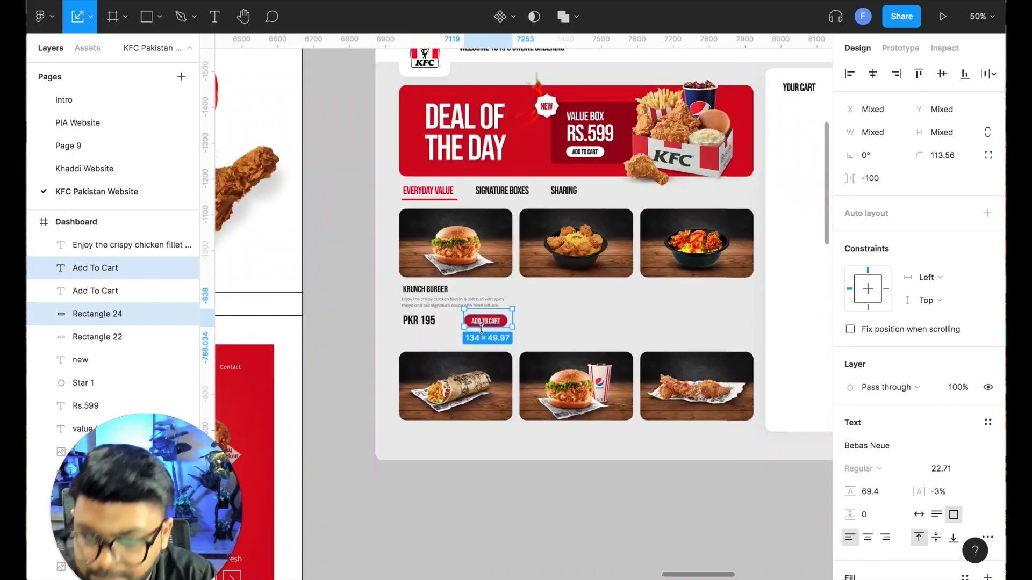
scroll(483, 329, up, 3)
scroll(481, 329, up, 2)
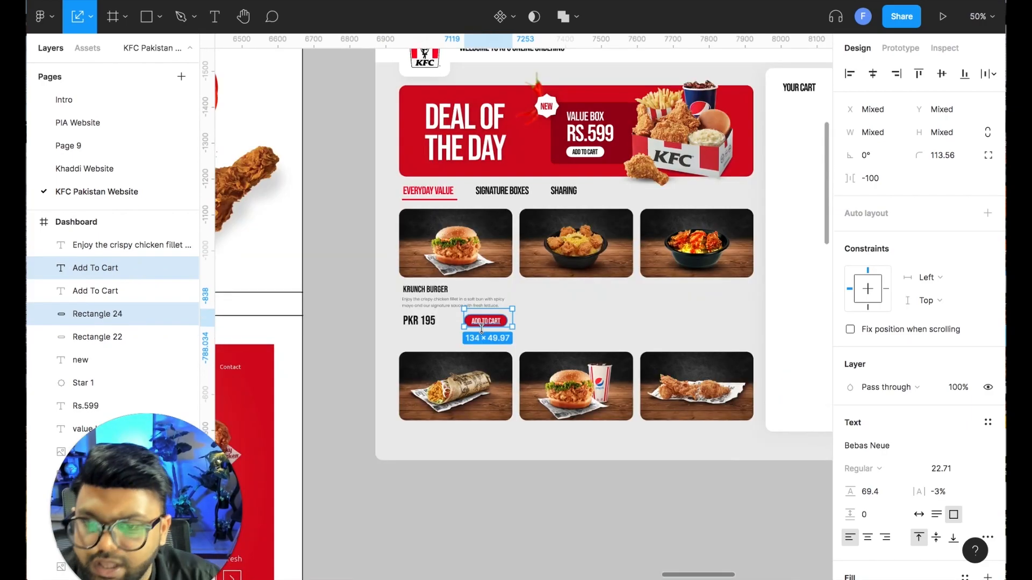
click(560, 318)
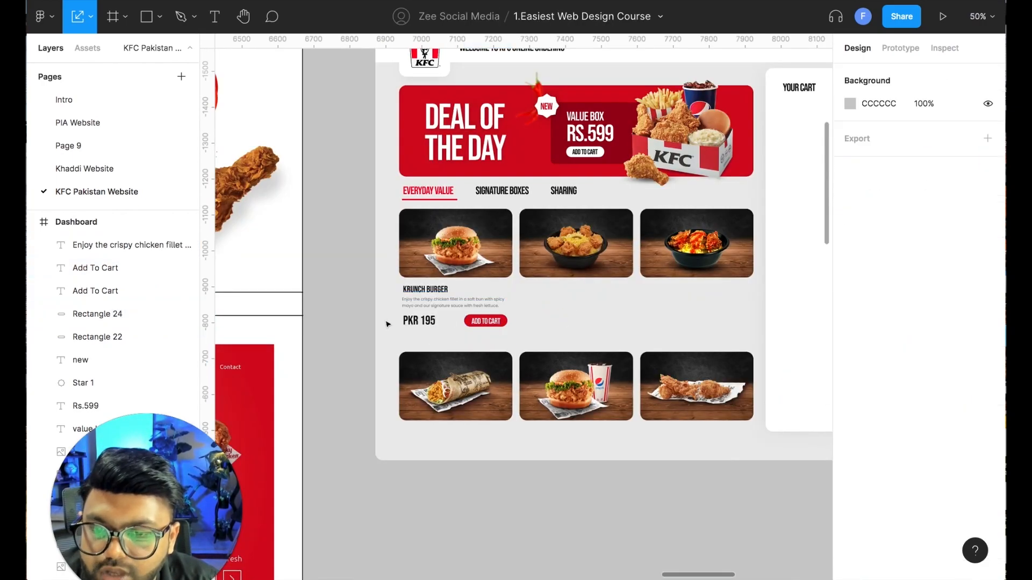
Duplicate the Krunch Burger title, description, PKR 195 price and Add To Cart button beneath the second and third images of the top row
scroll(391, 322, up, 2)
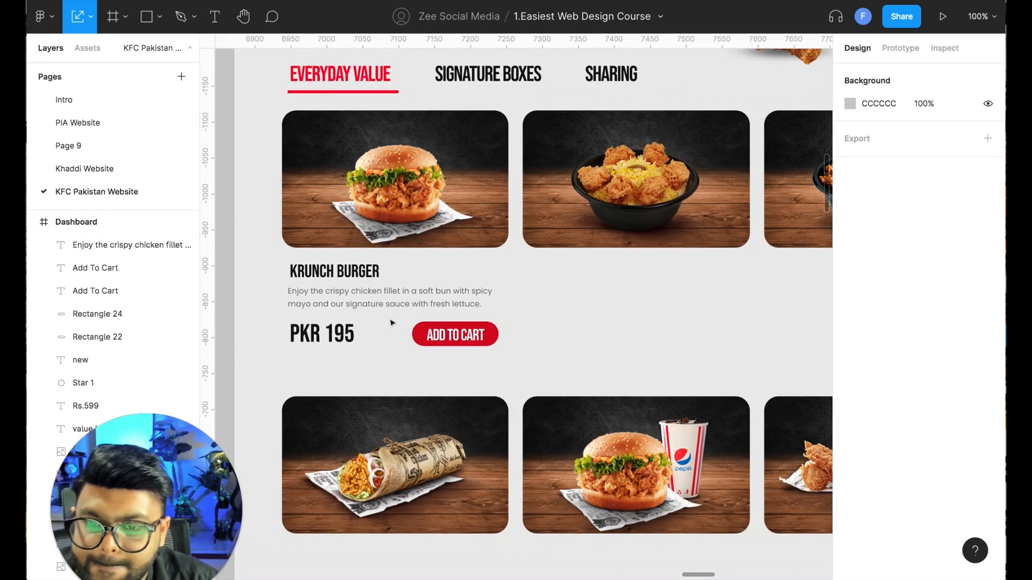
drag(574, 337, 617, 324)
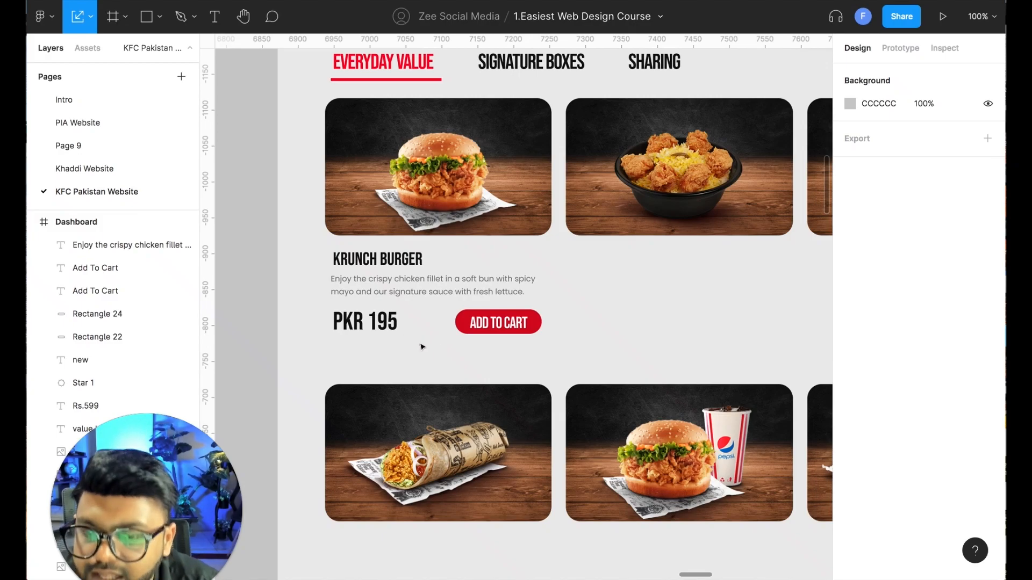
drag(621, 328, 596, 357)
key(minus)
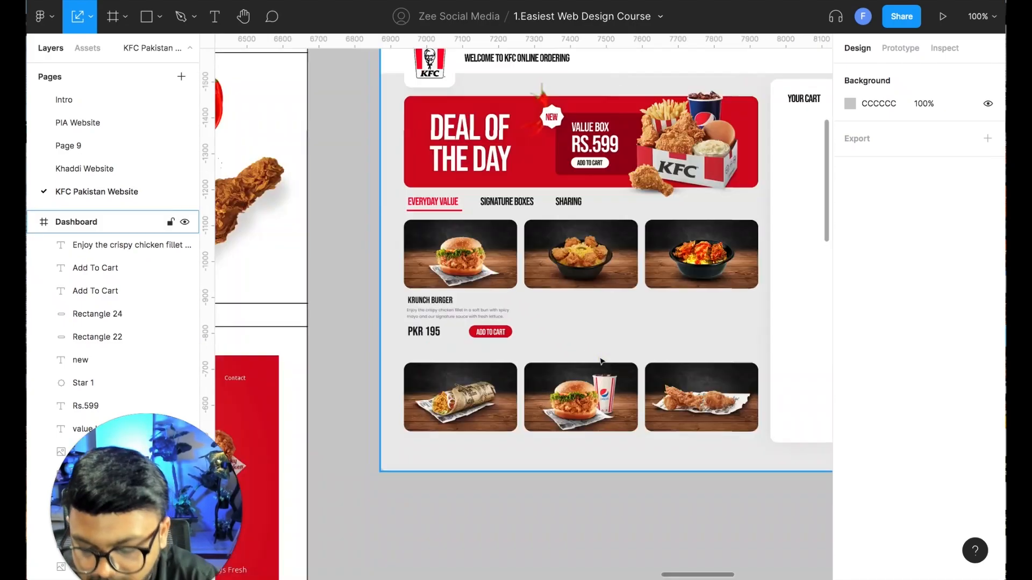
drag(398, 301, 525, 350)
drag(398, 302, 515, 349)
drag(448, 321, 670, 317)
click(389, 312)
drag(390, 295, 729, 347)
click(367, 170)
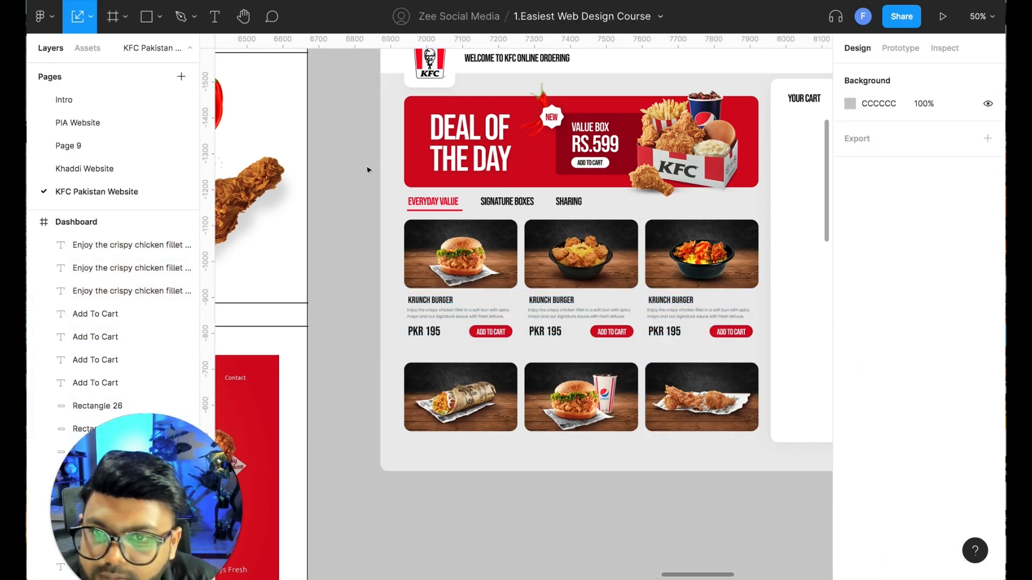
Extend the Dashboard frame downward to 1440 × 1369 without scaling its contents
scroll(376, 162, up, 3)
click(405, 134)
scroll(405, 135, down, 4)
drag(584, 463, 585, 501)
key(super+z)
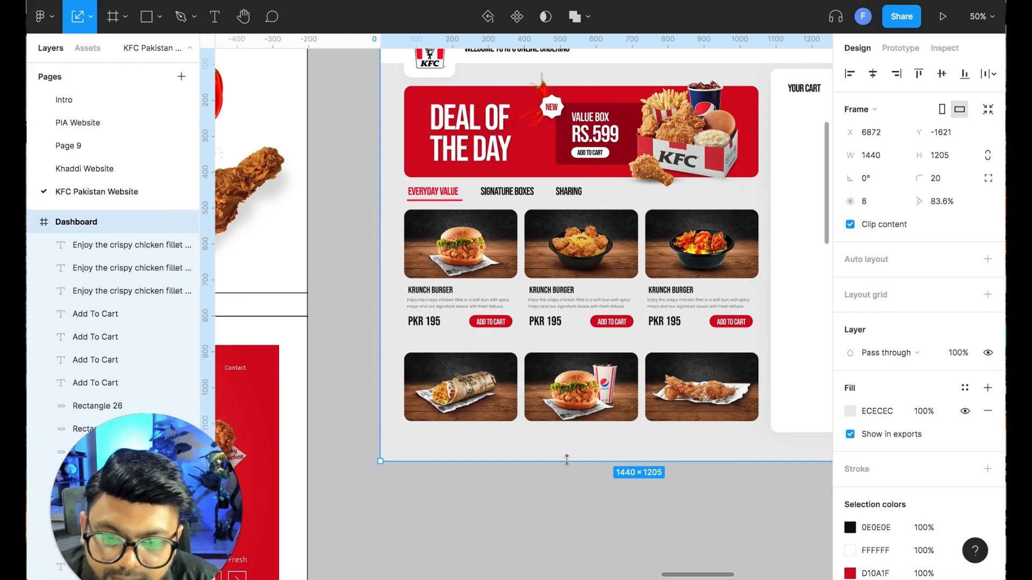
drag(567, 459, 574, 520)
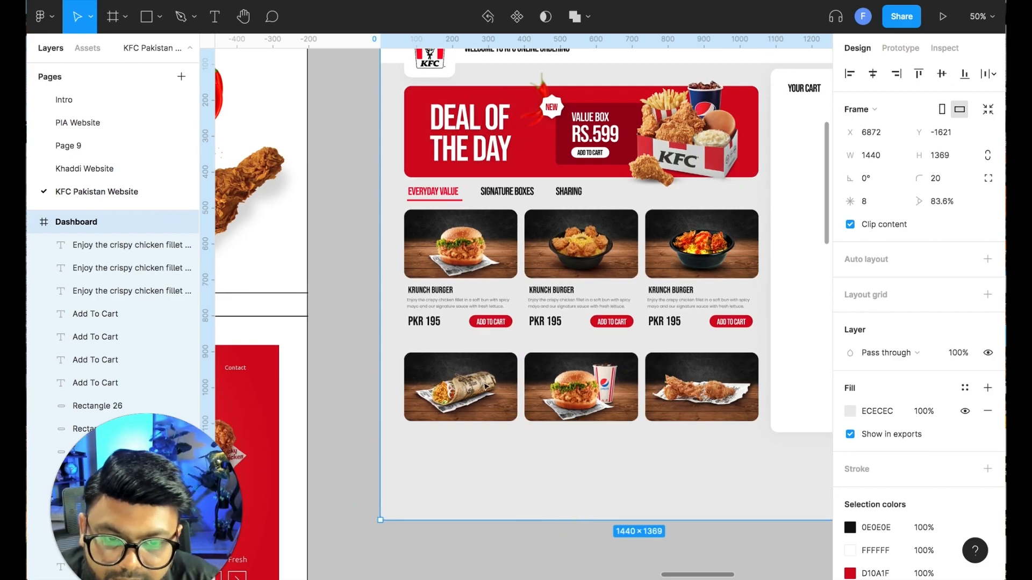
Duplicate the top row's titles, descriptions, prices and buttons beneath the bottom-row images, and move the whole bottom row slightly up
drag(382, 278, 763, 339)
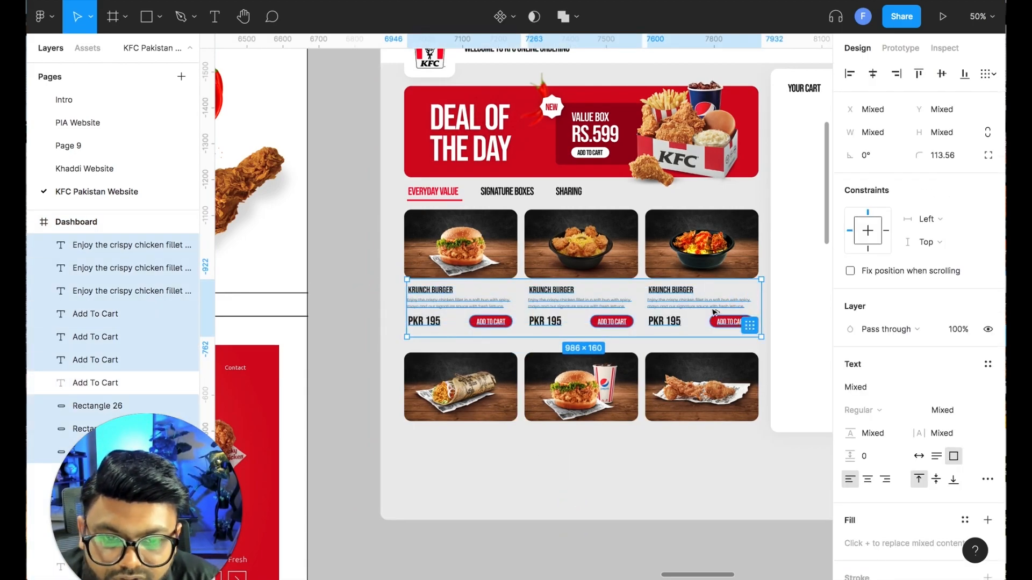
drag(712, 309, 712, 454)
click(750, 502)
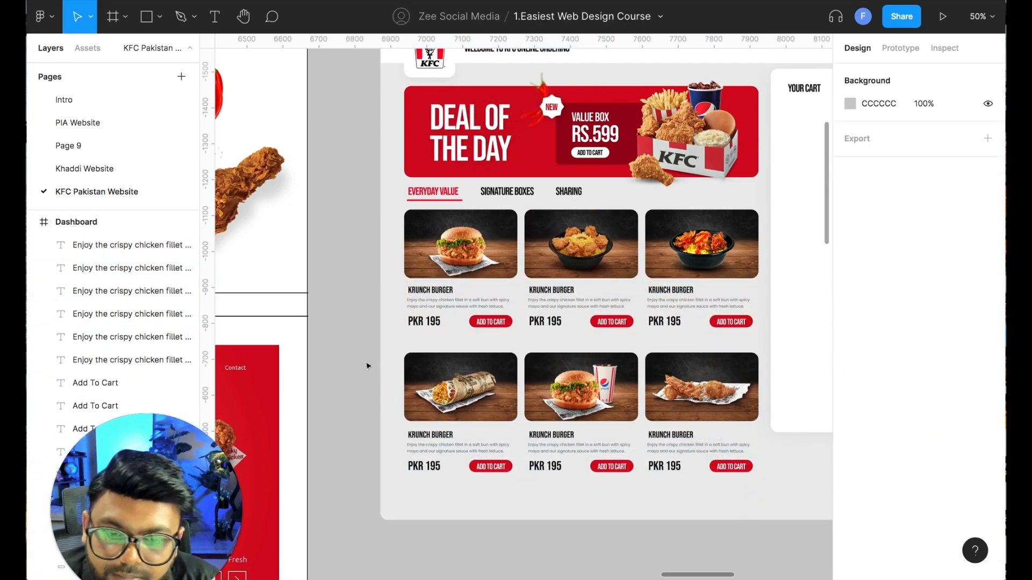
drag(467, 410, 760, 481)
drag(731, 407, 735, 396)
click(794, 485)
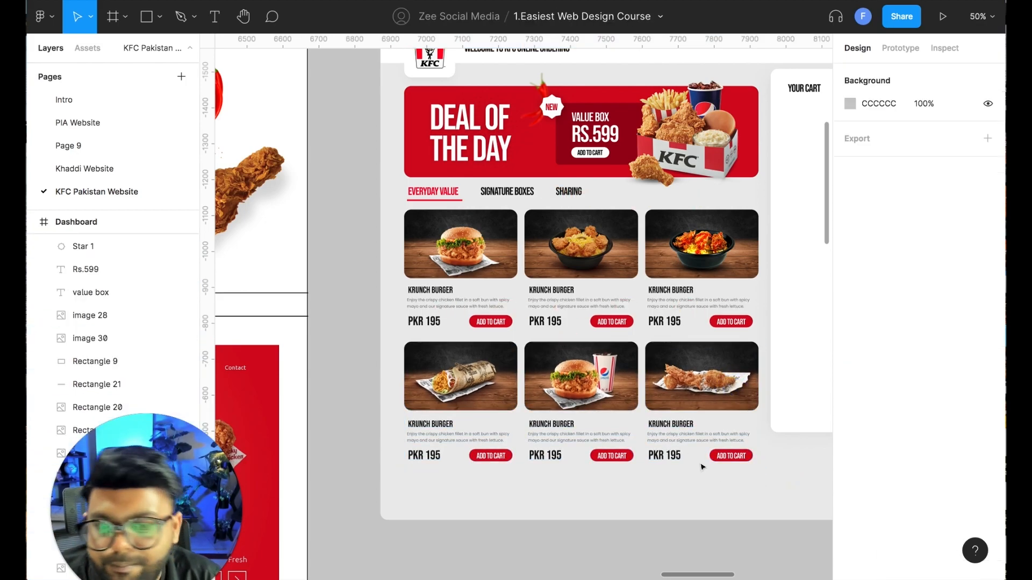
Preview the Dashboard as a prototype and change its display options
key(ctrl+Tab)
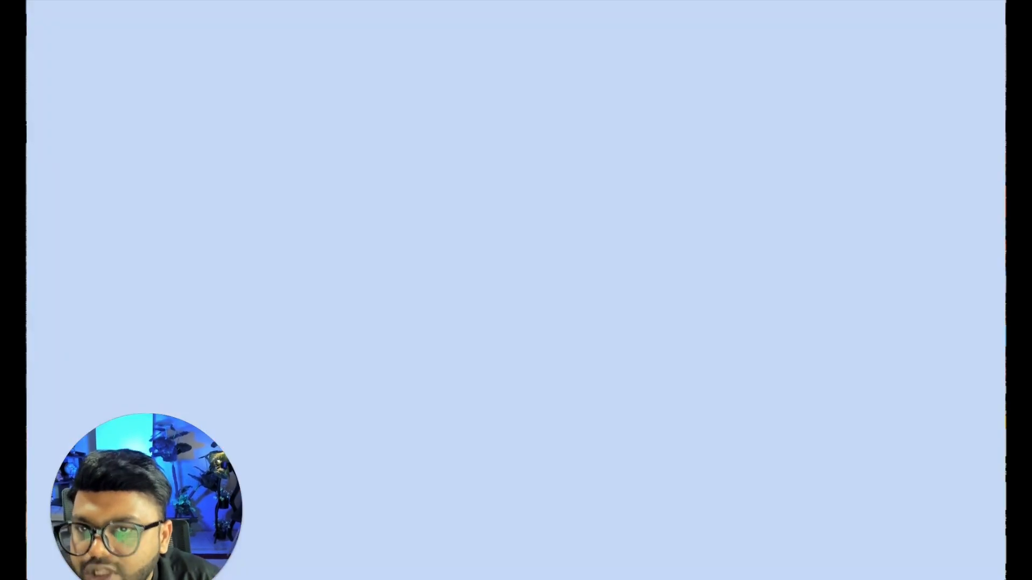
scroll(458, 224, down, 1)
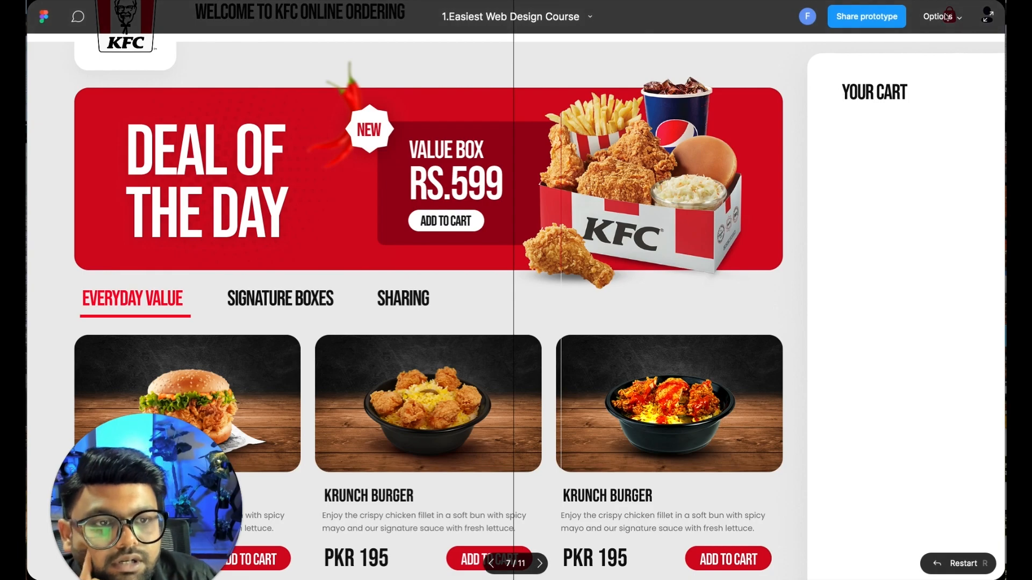
click(941, 16)
click(889, 85)
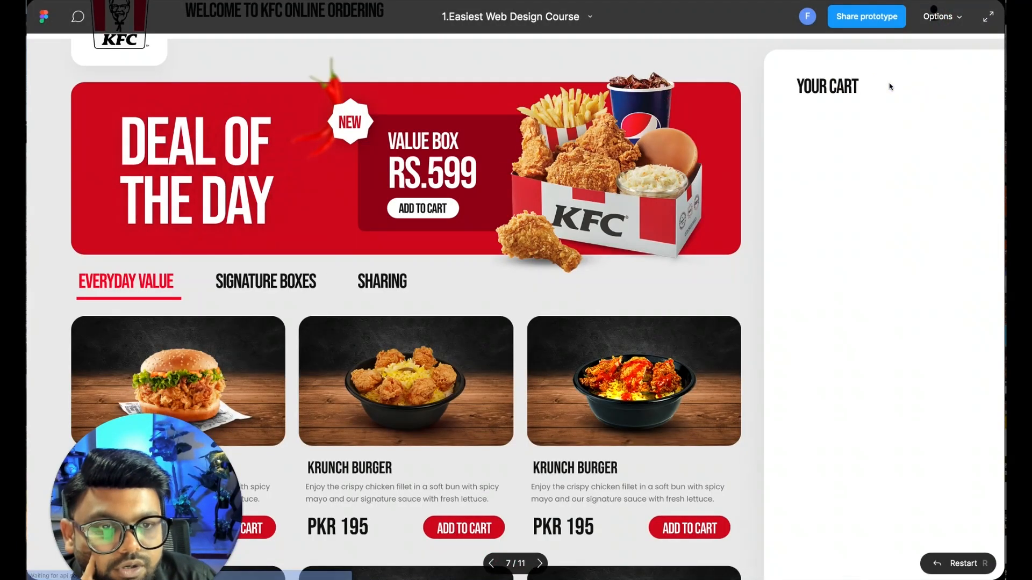
click(937, 16)
click(891, 103)
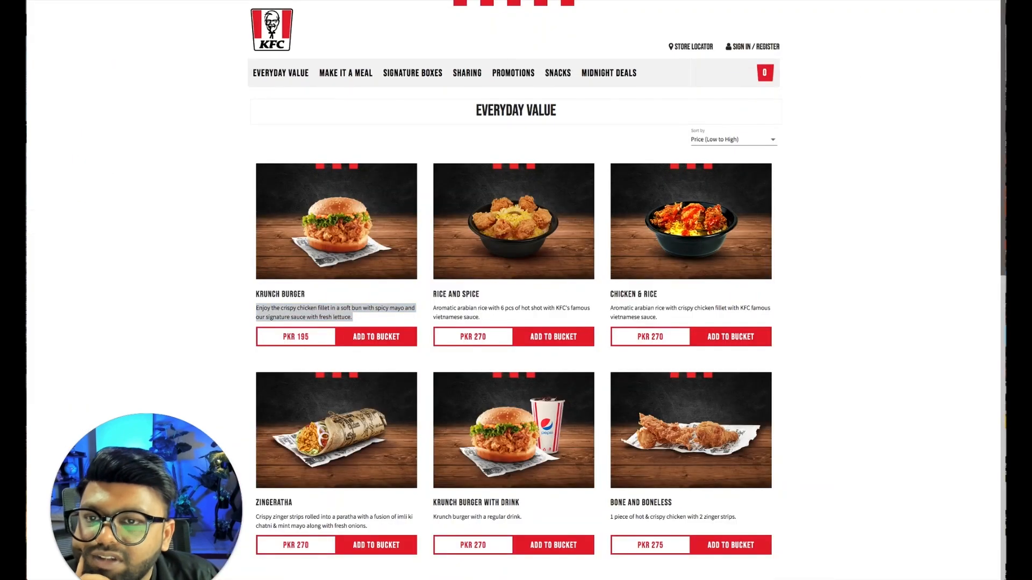
Replace the second and third card titles with "Rice and Spice" and "Chicken & Rice", copied from KFC's Everyday Value page
drag(491, 295, 431, 294)
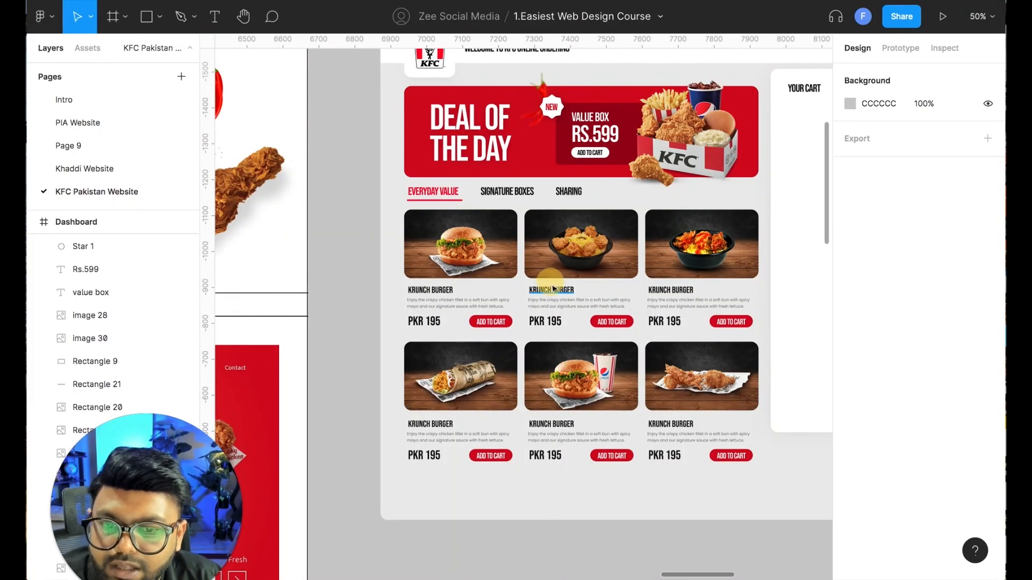
double_click(554, 289)
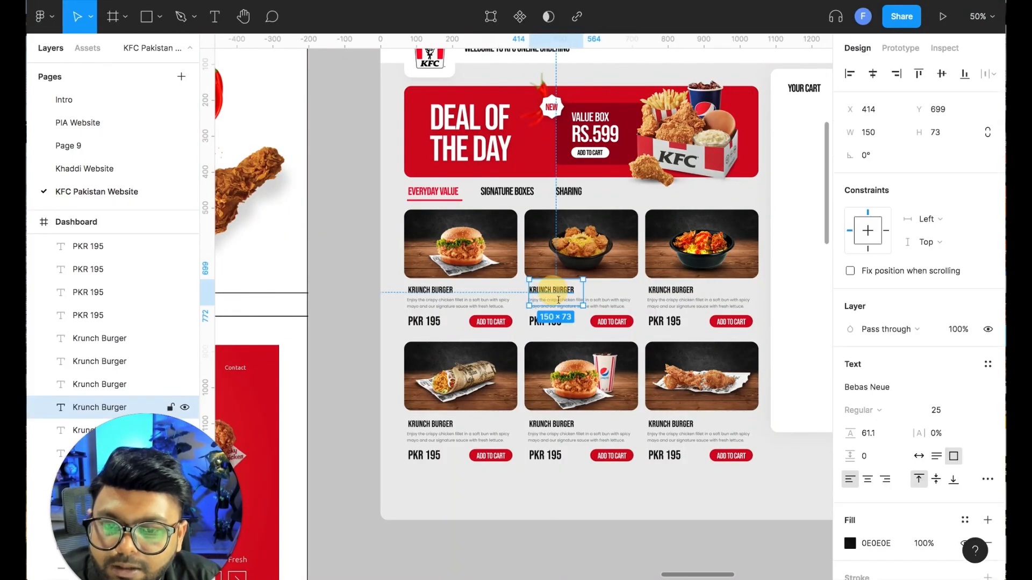
text(Rice and Spice)
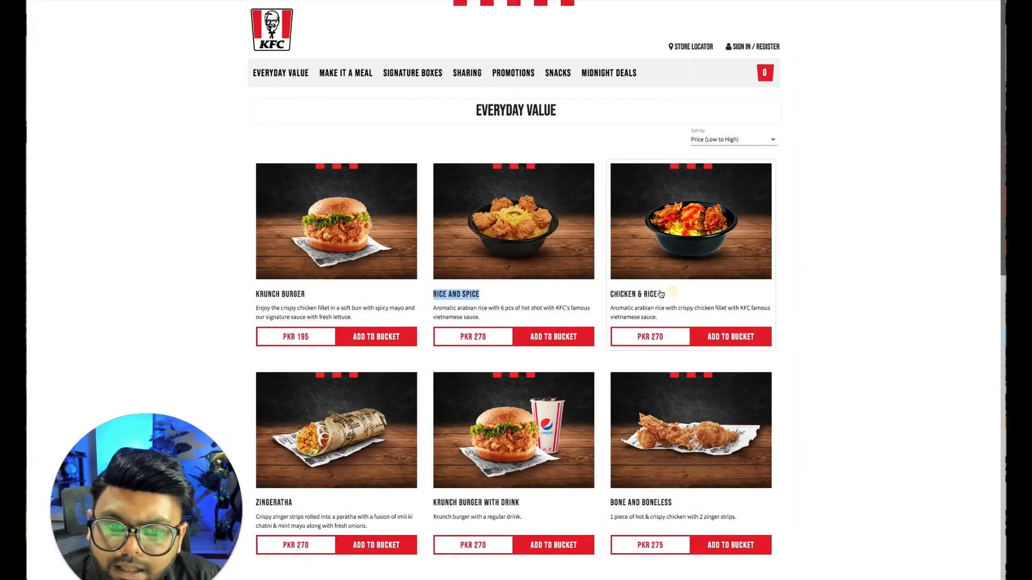
drag(661, 294, 607, 294)
key(ctrl+c)
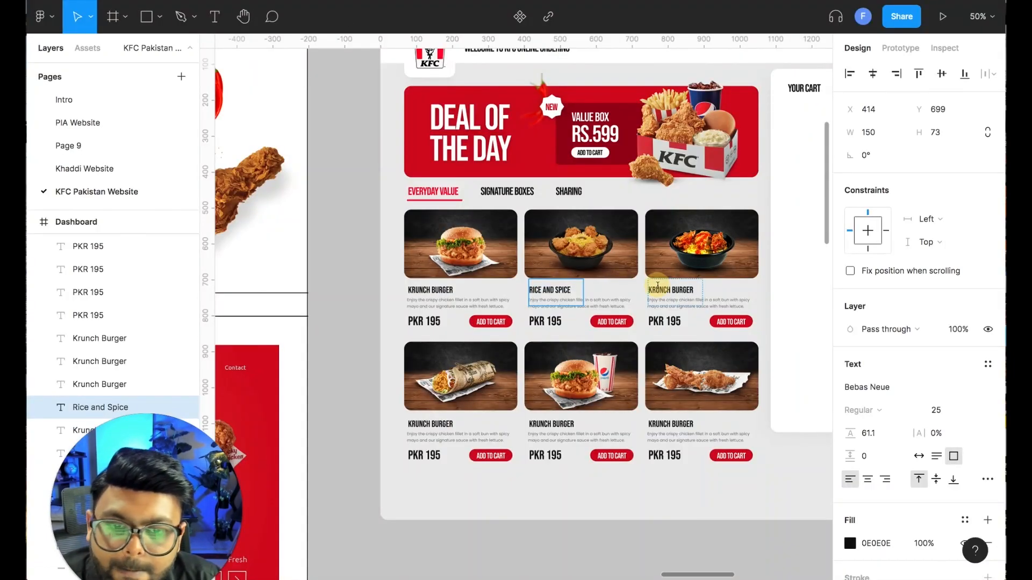
click(657, 285)
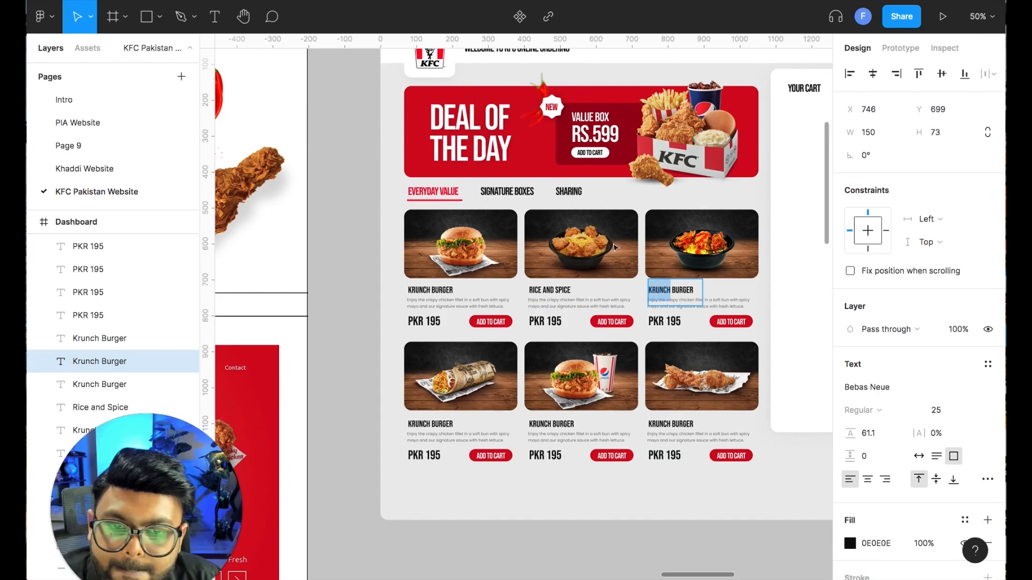
key(ctrl+a)
key(ctrl+v)
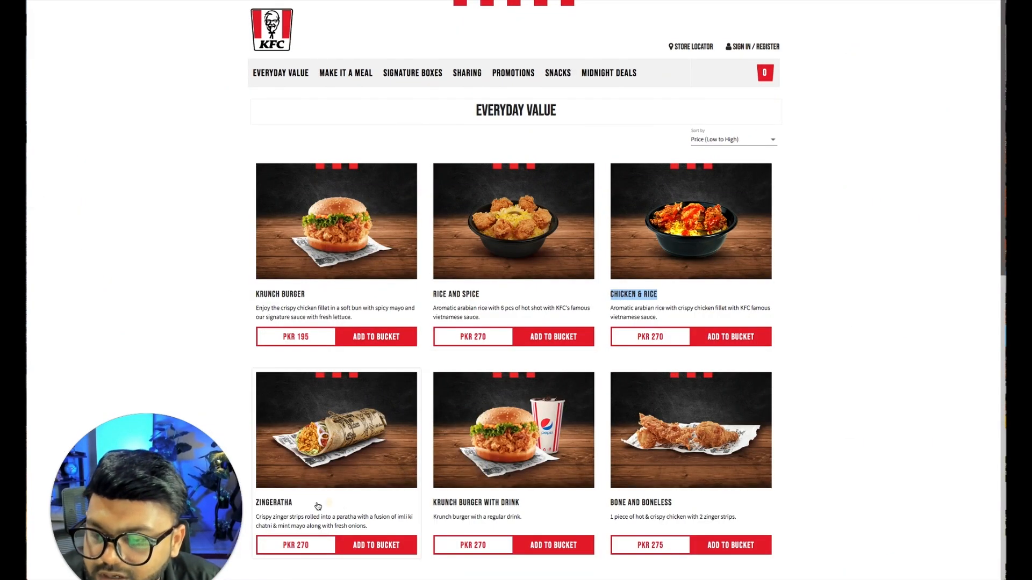
Replace the wrap card's title with "Zingeratha", copied from the KFC website
drag(317, 504, 255, 503)
key(ctrl+c)
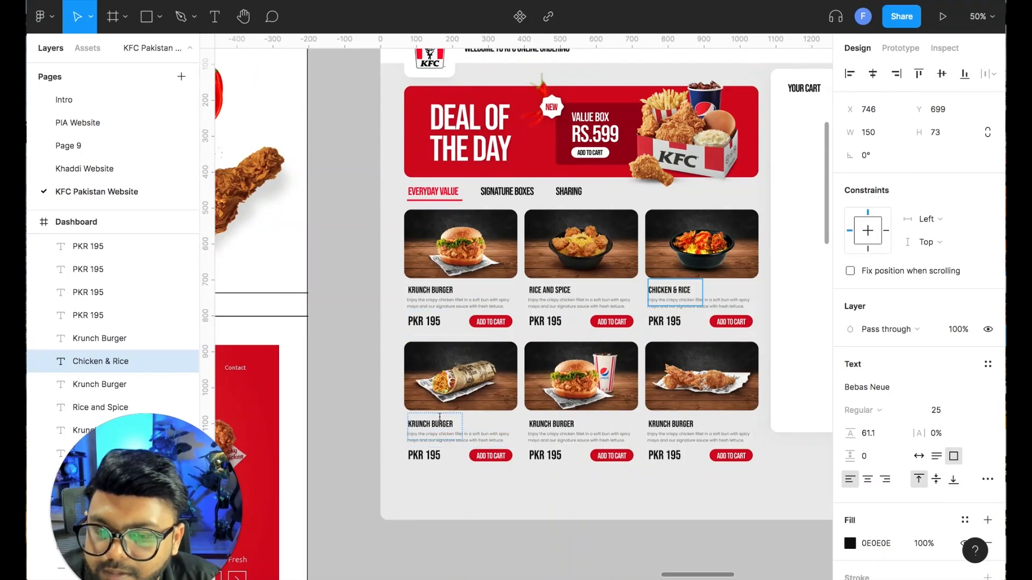
double_click(430, 424)
key(ctrl+a)
key(ctrl+v)
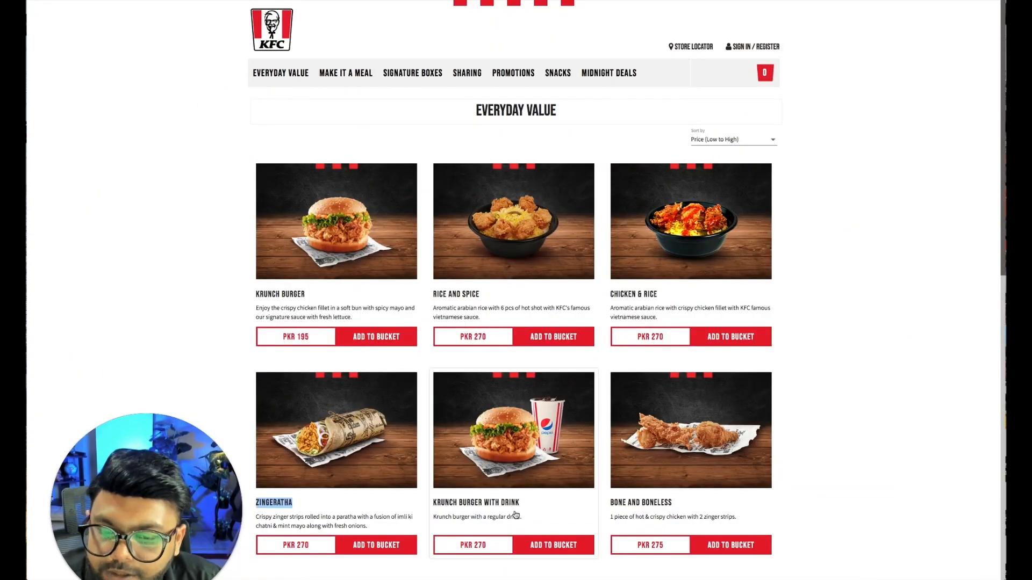
Retitle the burger-and-Pepsi card "Krunch Burger with Drink" from the KFC website and widen its text box to 250 px
drag(523, 504, 433, 503)
click(430, 1)
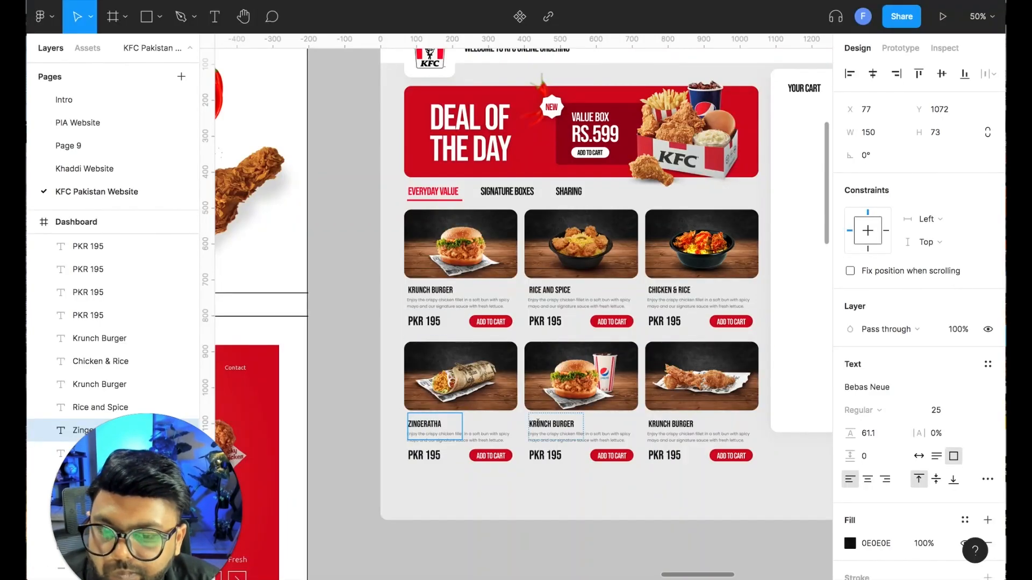
double_click(537, 424)
text(Krunch Burger with Drink)
key(Escape)
drag(582, 425, 618, 426)
Copy the chicken pieces item's name from the KFC website and paste it as the sixth card's title, "one and Boneless"
click(530, 1)
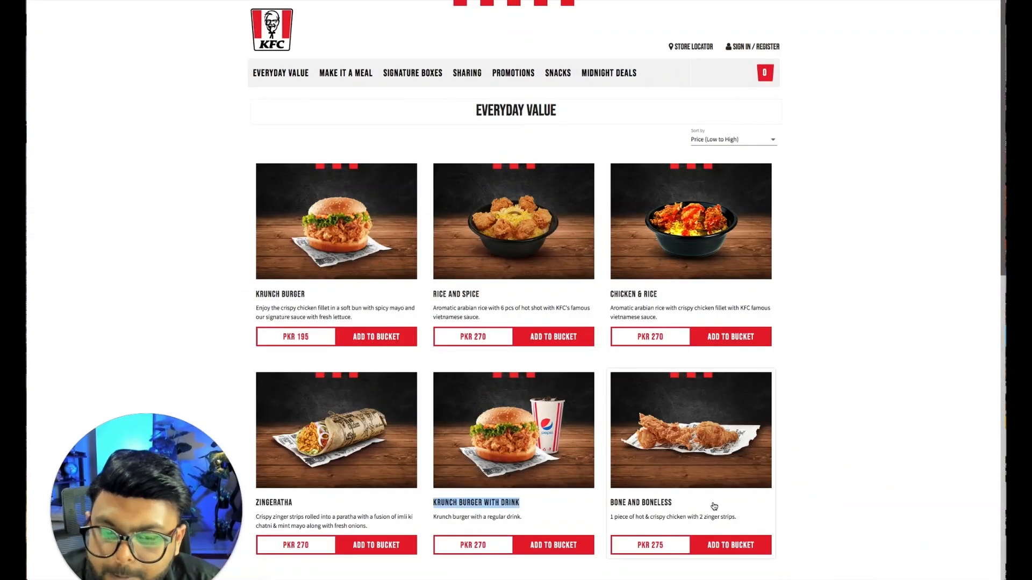
drag(713, 506, 608, 502)
key(ctrl+c)
key(alt+Tab)
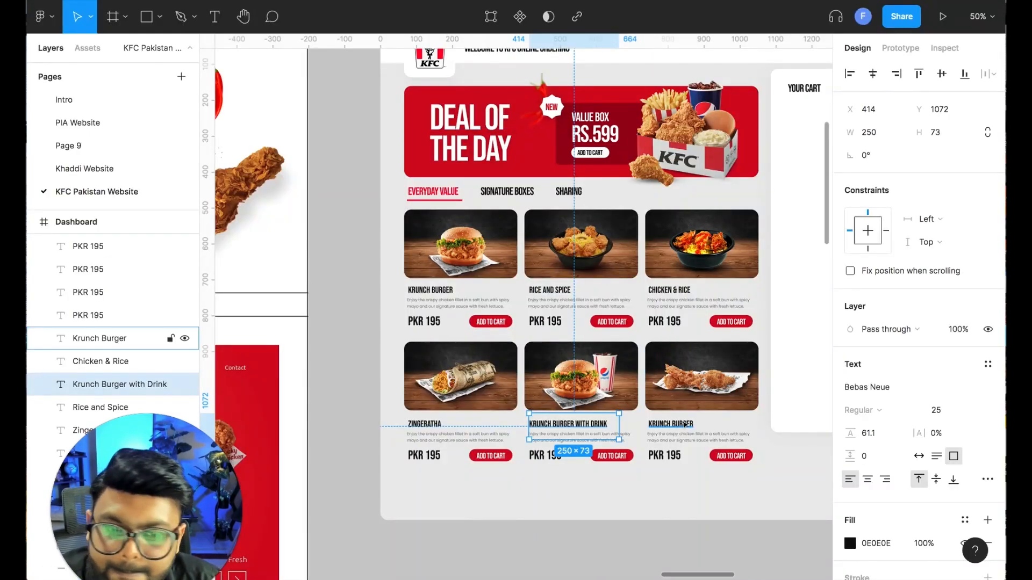
double_click(685, 424)
key(ctrl+v)
click(799, 481)
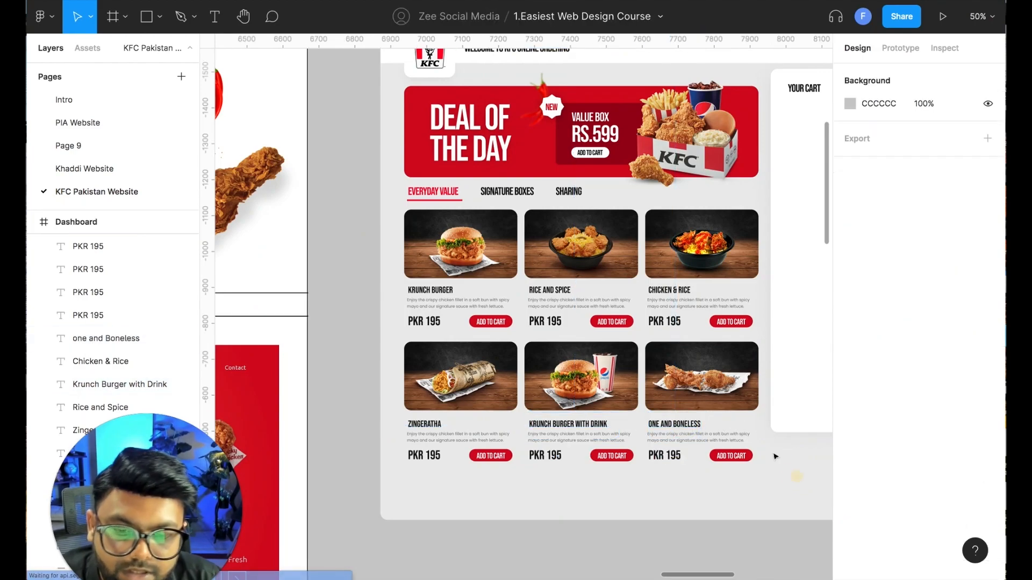
Set the prices to PKR 295 for Rice and Spice, 1195 for Chicken & Rice, 1395 for Zingeratha and 395 for One and Boneless
double_click(552, 322)
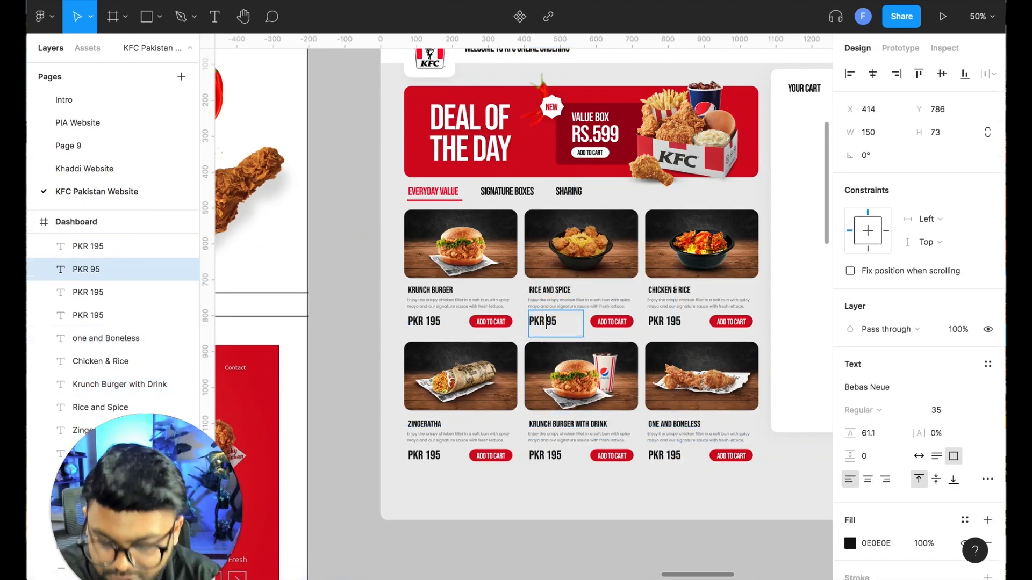
double_click(668, 321)
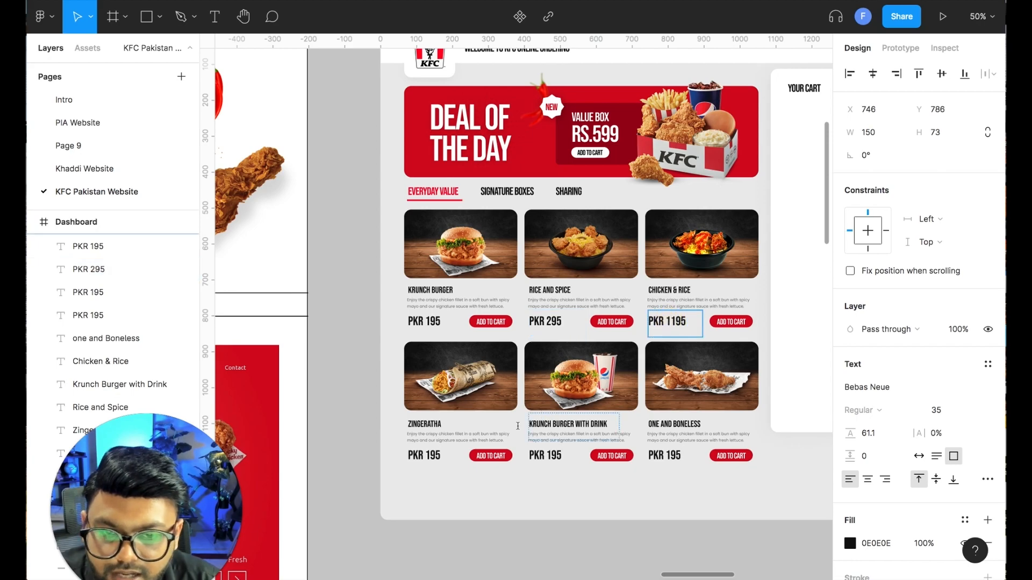
click(429, 456)
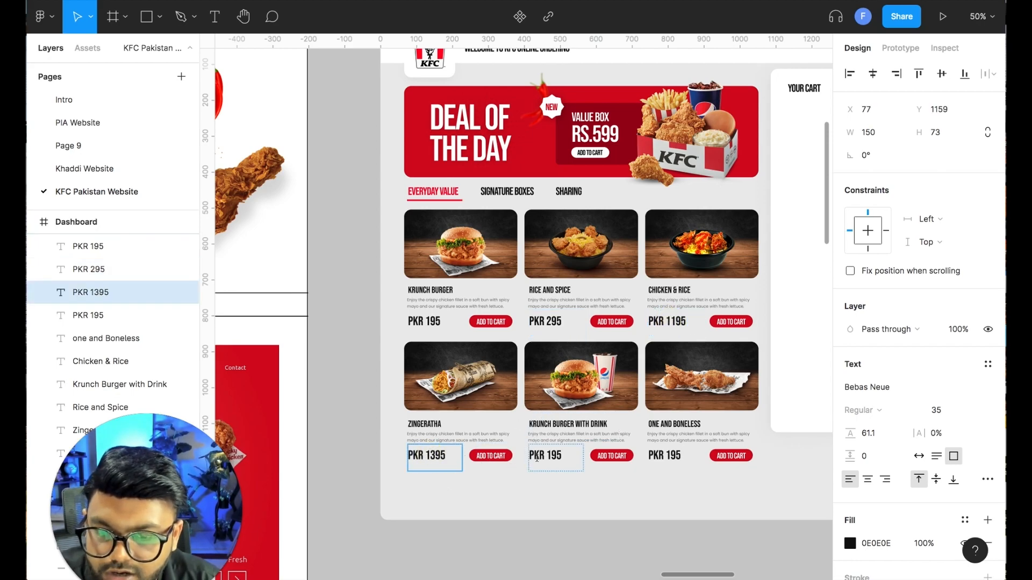
double_click(672, 455)
key(BackSpace)
text(3)
click(672, 513)
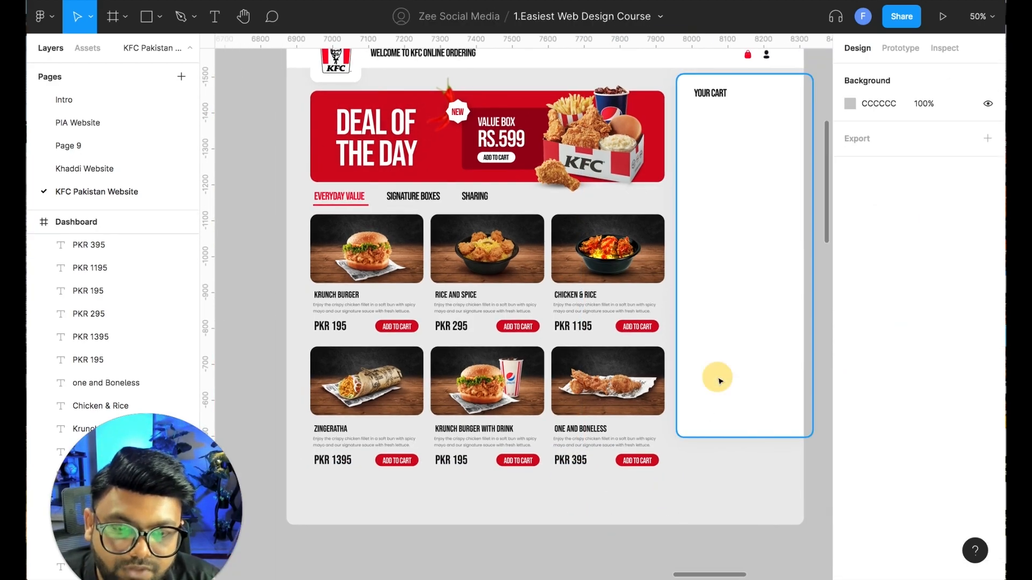
Extend the white Your Cart panel past the bottom edge of the Dashboard, to a size of 380 × 1266
click(714, 437)
drag(715, 437, 716, 529)
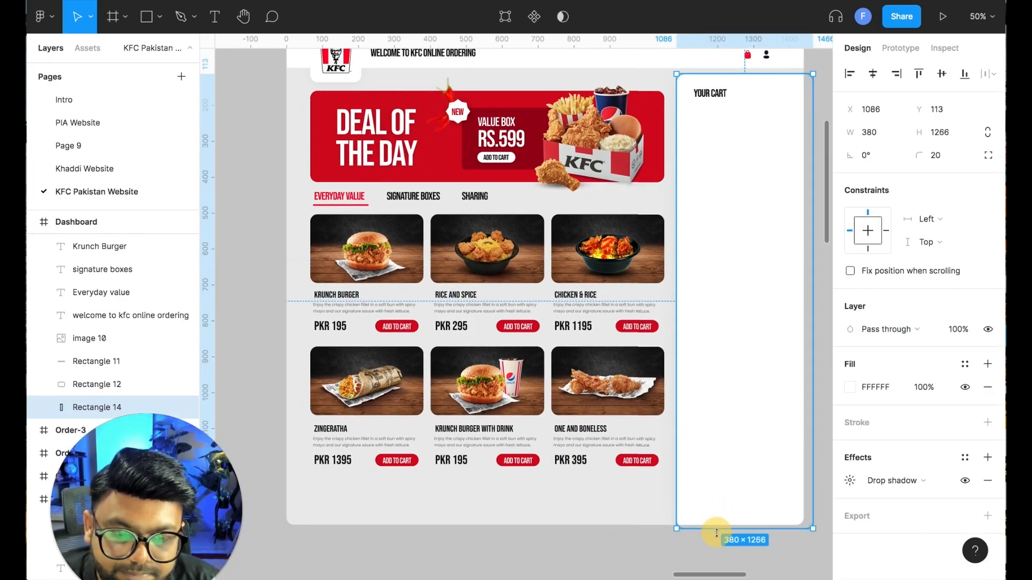
click(717, 534)
Shorten the Dashboard frame to 1440 × 1285 so it ends just below the bottom row of cards
scroll(604, 303, up, 2)
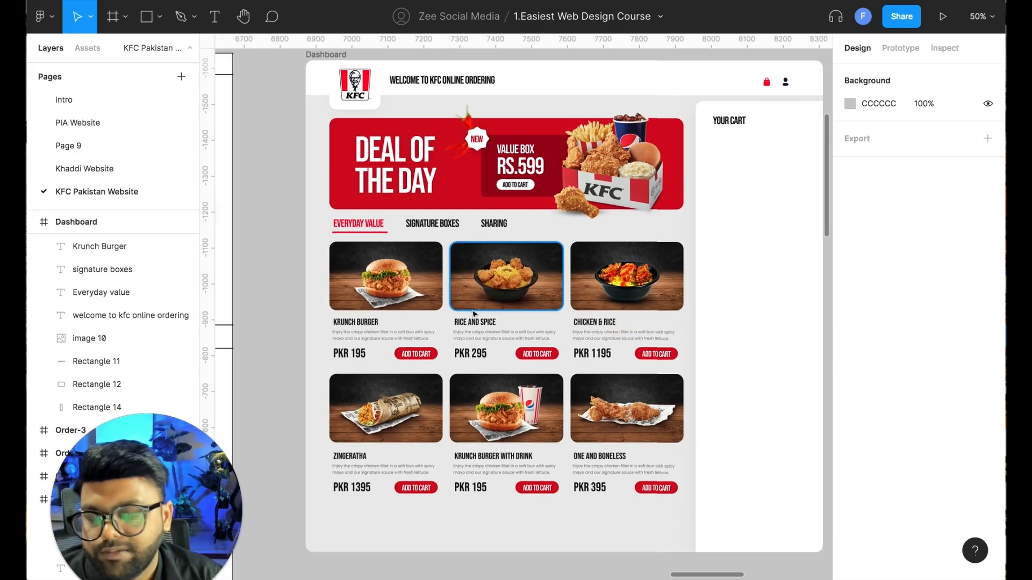
click(326, 54)
drag(471, 552, 470, 522)
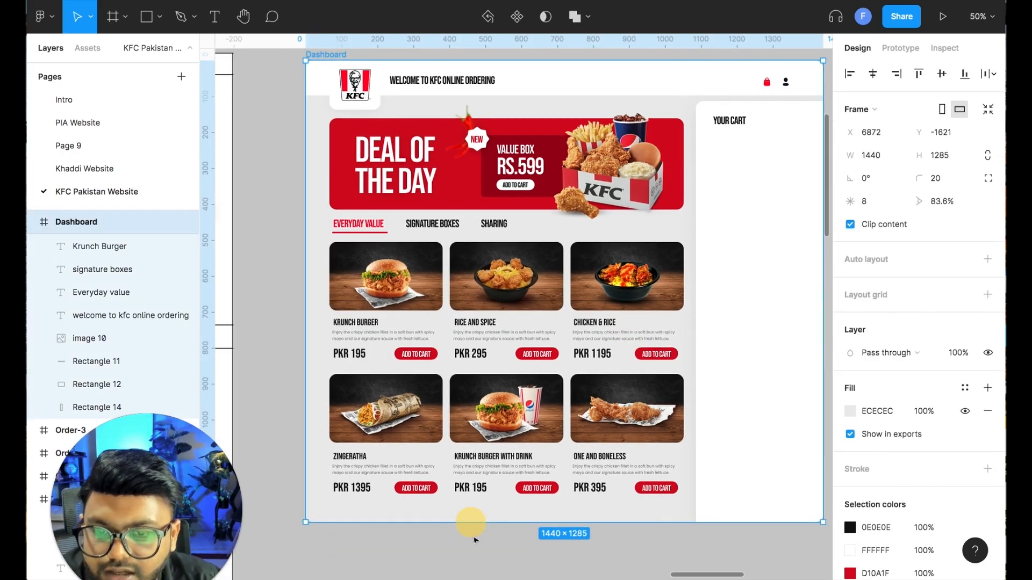
click(473, 535)
Draw a horizontal line 354 px long across the cart panel, just beneath the Your Cart heading
scroll(659, 321, right, 1)
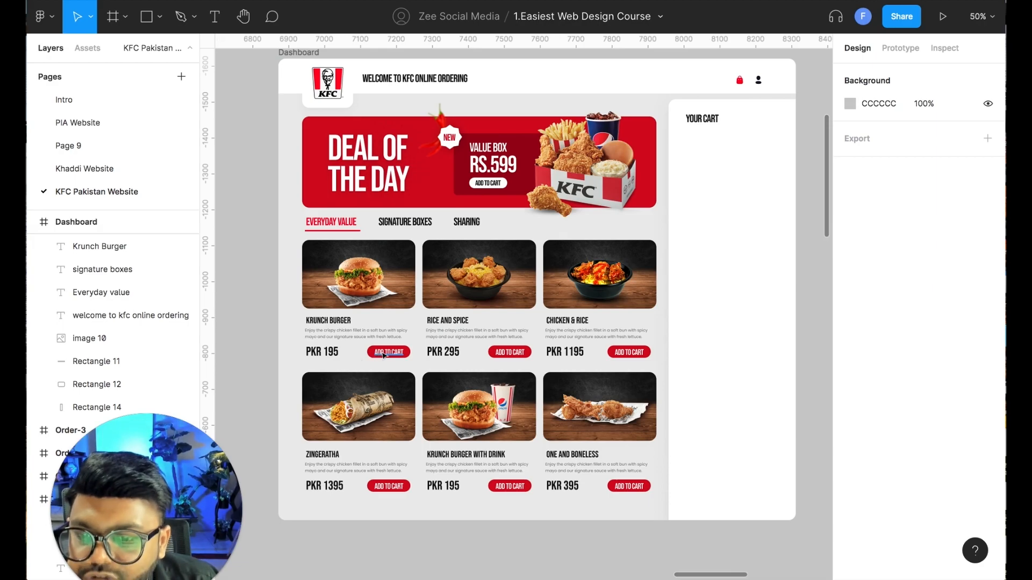
click(159, 16)
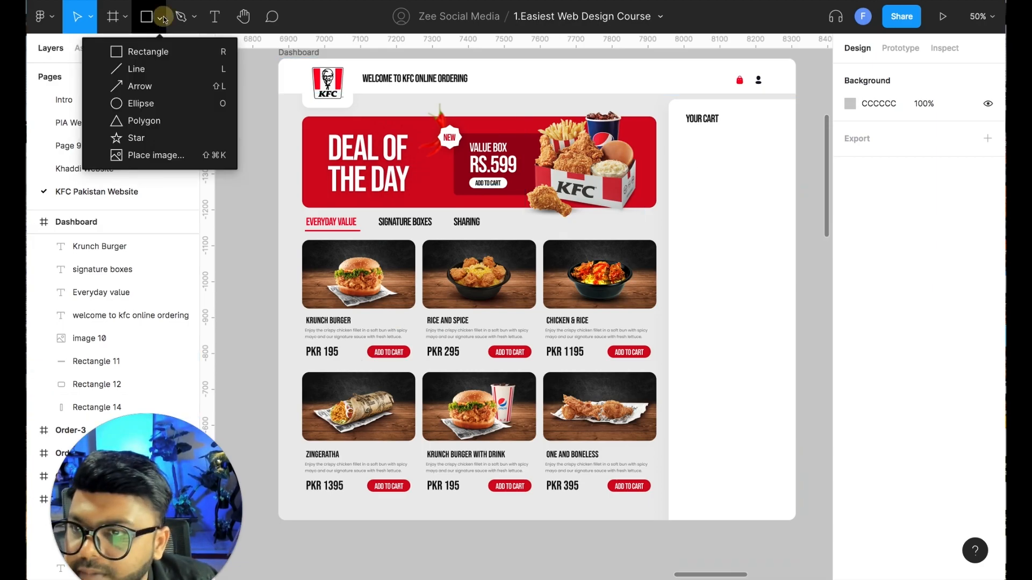
click(141, 85)
drag(669, 130, 795, 129)
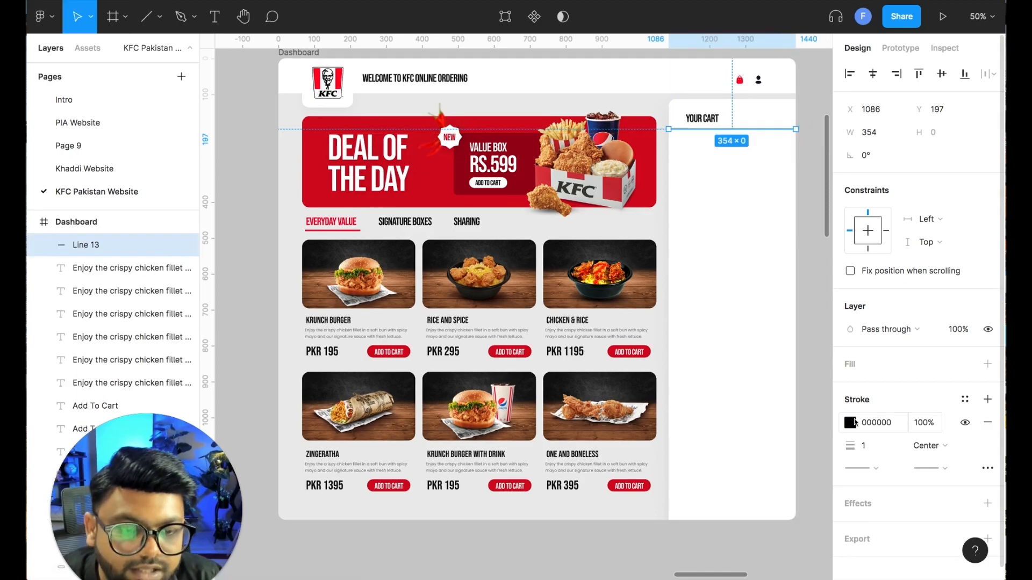
Set the stroke of the line under the Your Cart heading to E3E3E3 and move the line down to Y 200
click(850, 423)
text(E3E3E3)
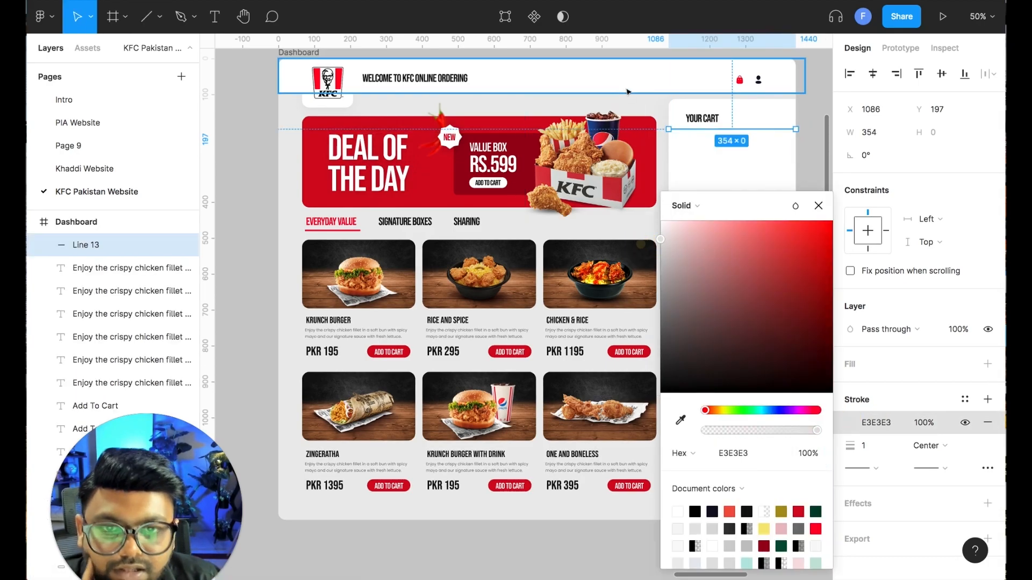
click(812, 92)
click(778, 131)
key(Down)
key(Down)
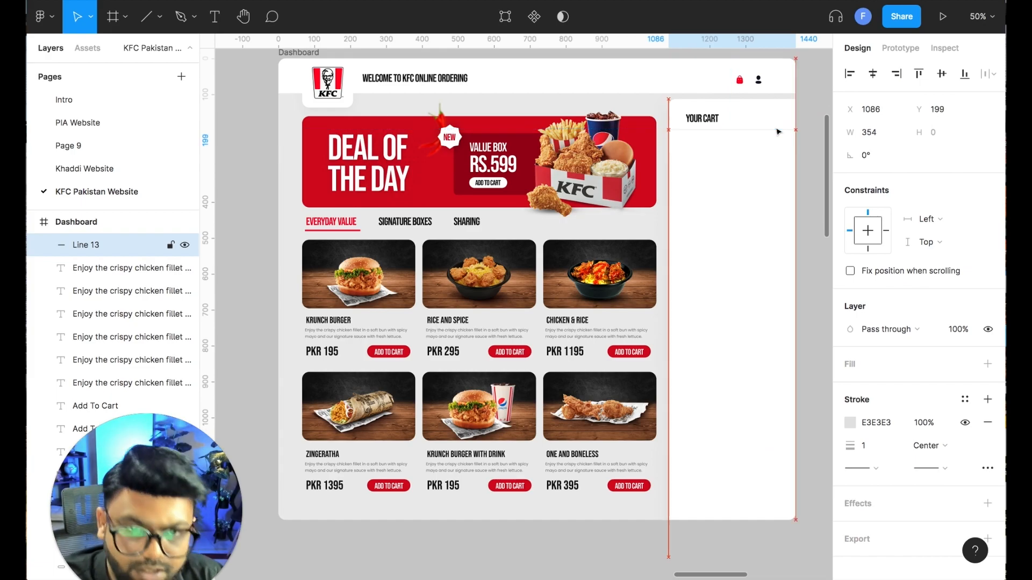
key(Down)
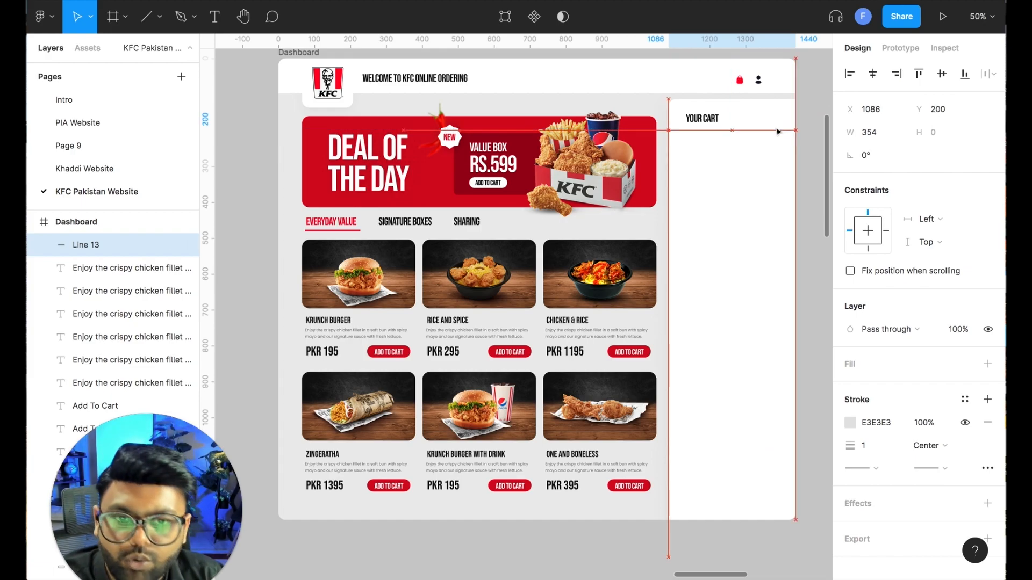
Copy the Krunch Burger card image into the cart panel, shrink it to a small thumbnail and left-align it with the Your Cart heading
click(373, 273)
drag(346, 277, 718, 174)
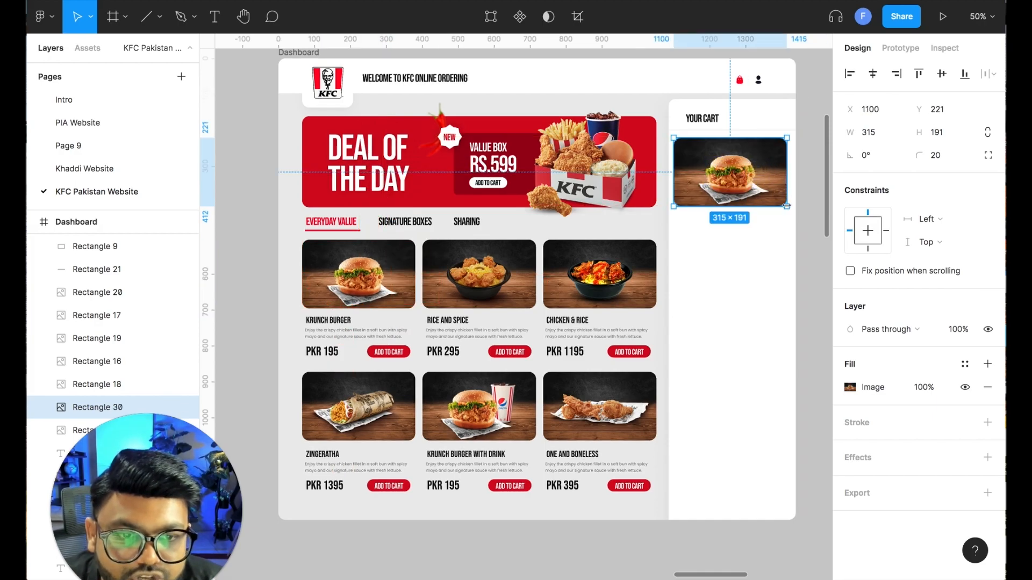
drag(771, 202, 707, 158)
click(811, 160)
shift+click(702, 123)
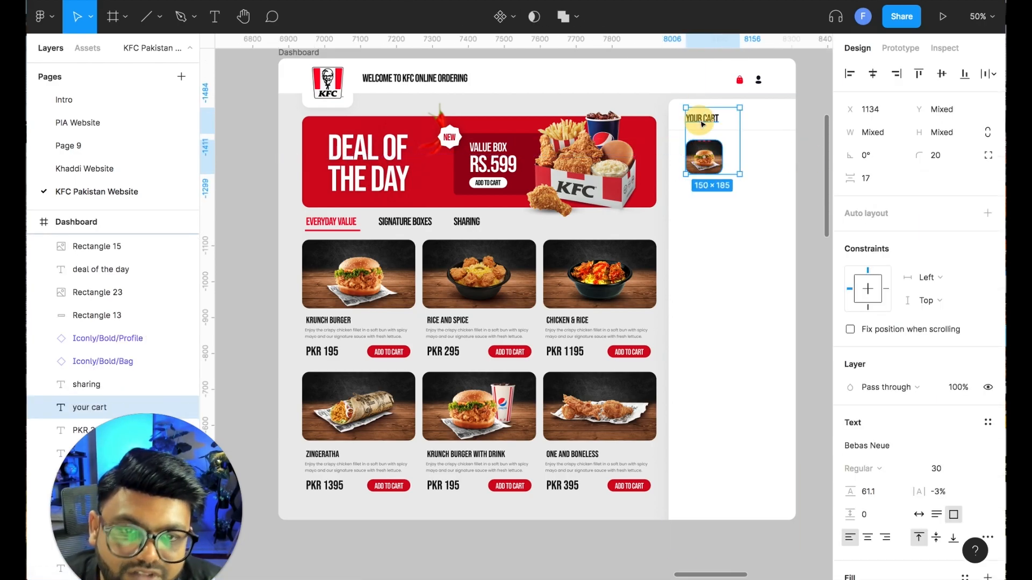
click(258, 320)
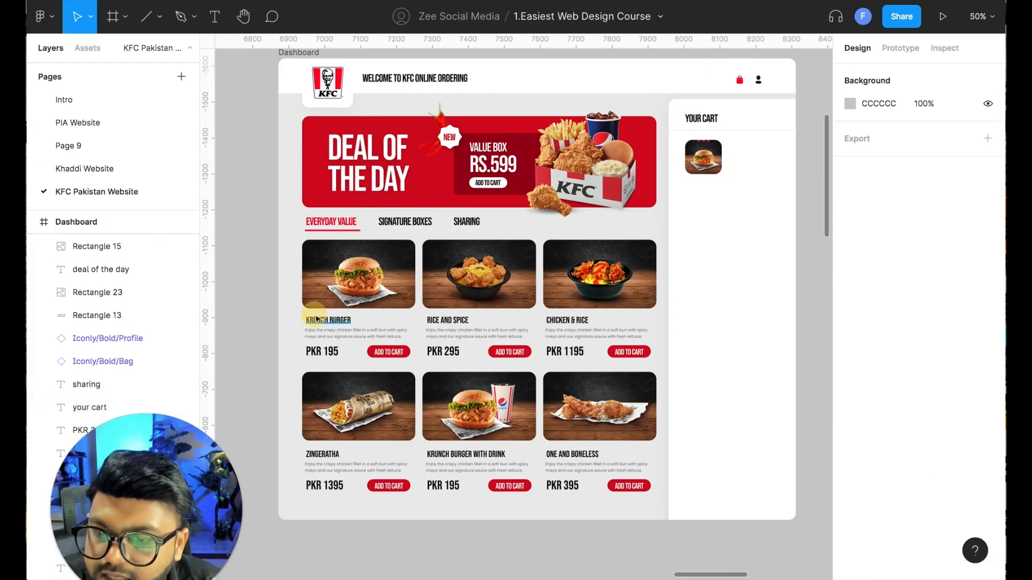
Copy the Krunch Burger title and the PKR 195 price from the first product card to beside the cart thumbnail
click(323, 321)
drag(323, 322, 744, 151)
key(Escape)
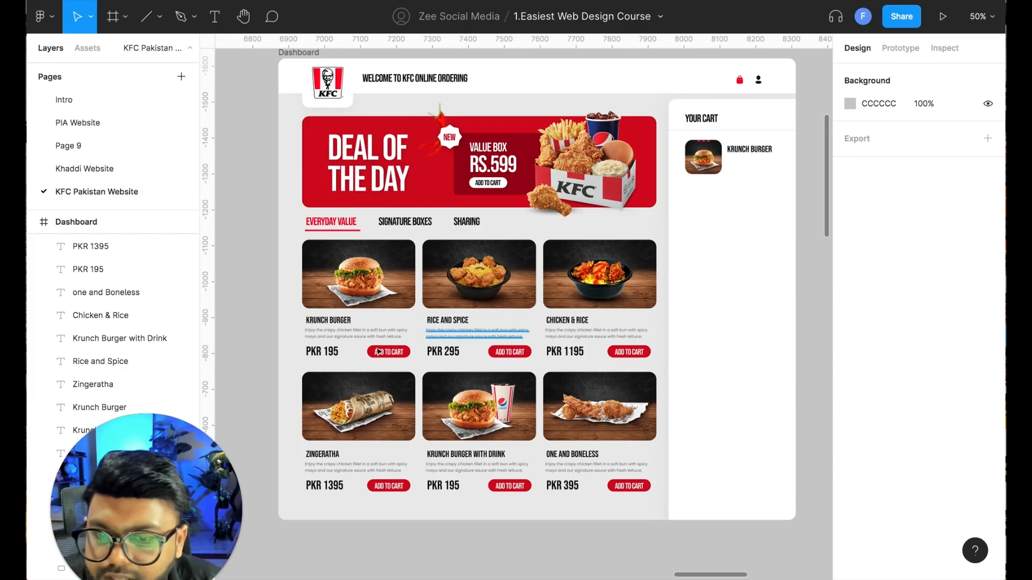
click(336, 353)
drag(335, 352, 740, 167)
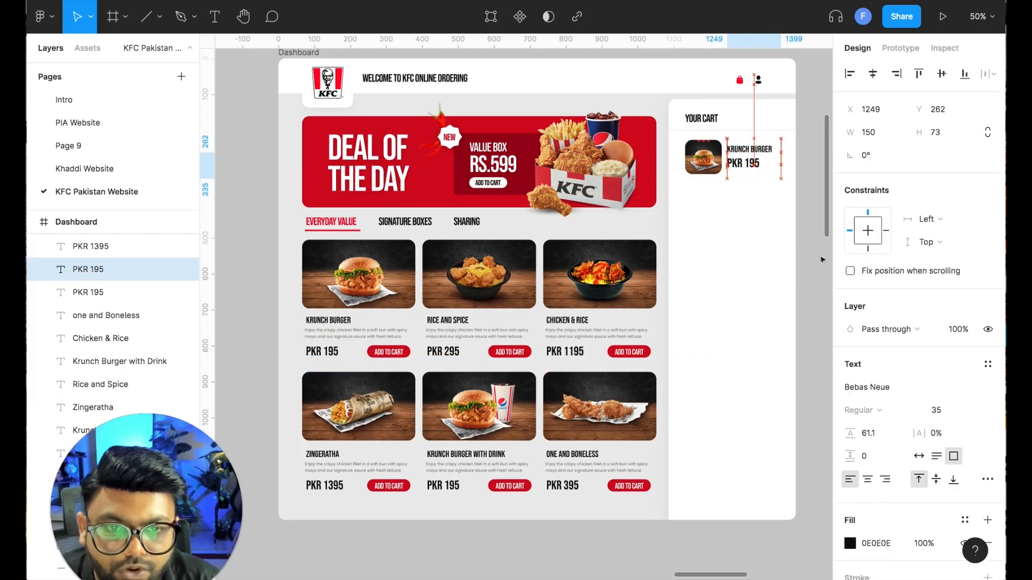
key(Escape)
Change the copied cart price text to 2, shrink its text box to 125 × 48 and place it below the Krunch Burger title
drag(812, 197, 772, 197)
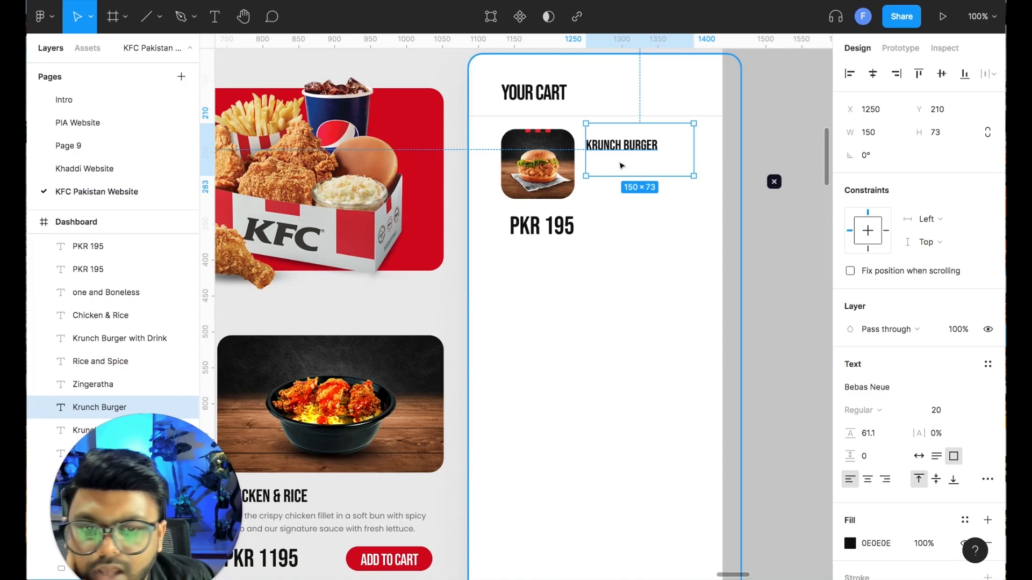
click(718, 249)
click(520, 231)
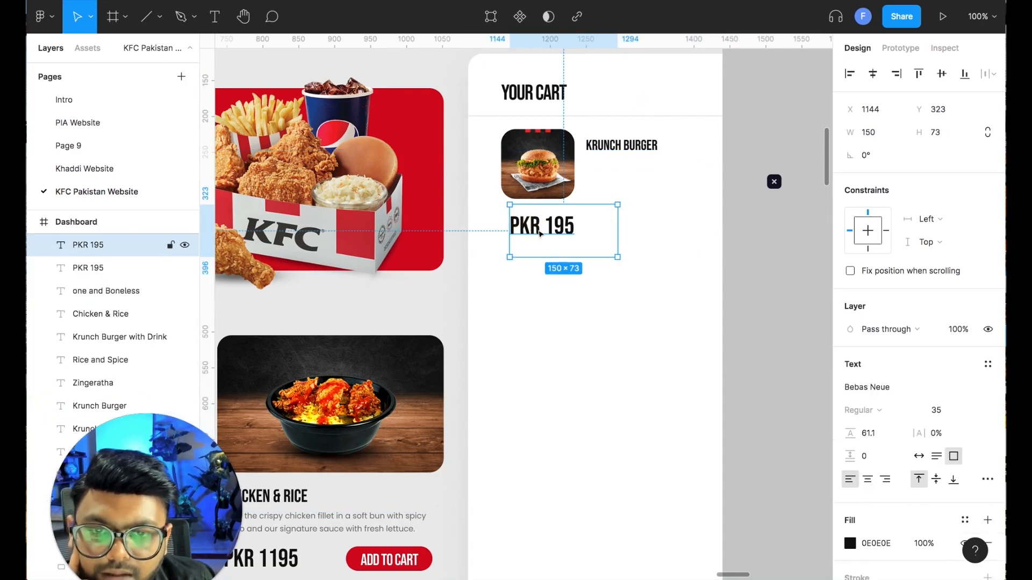
drag(520, 231, 591, 240)
double_click(609, 239)
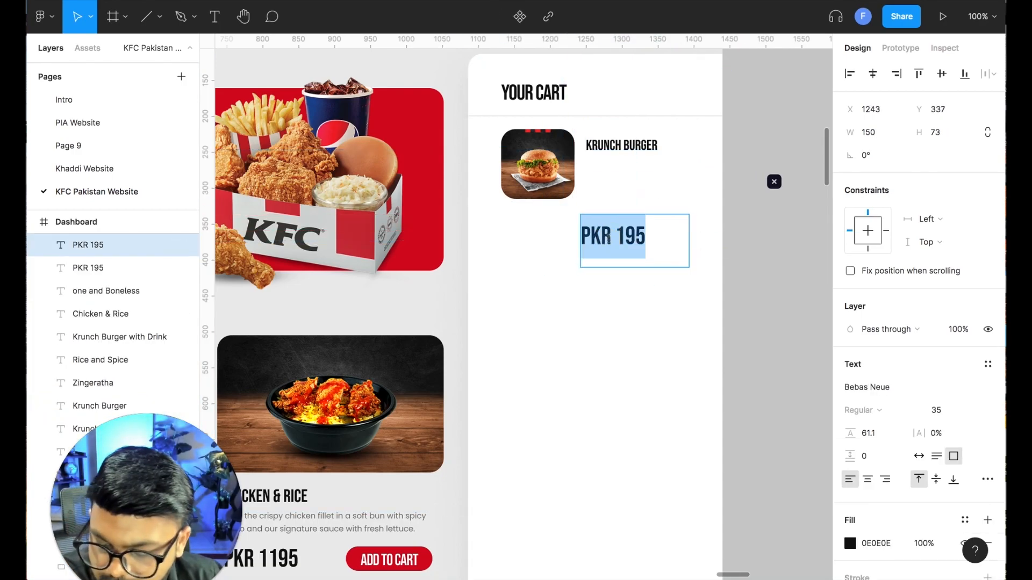
text(2)
key(Escape)
drag(624, 267, 599, 173)
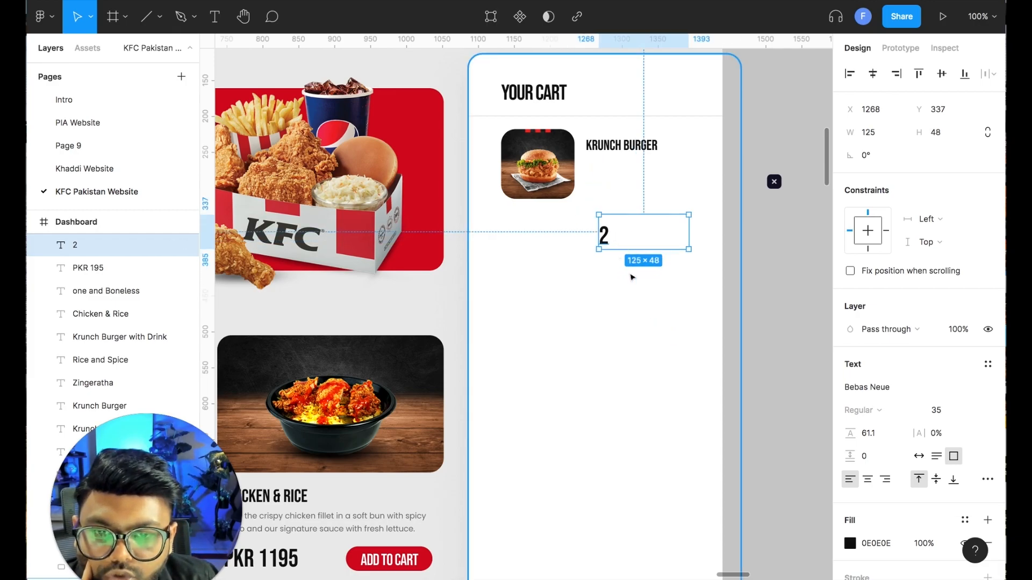
click(705, 285)
drag(601, 226, 590, 187)
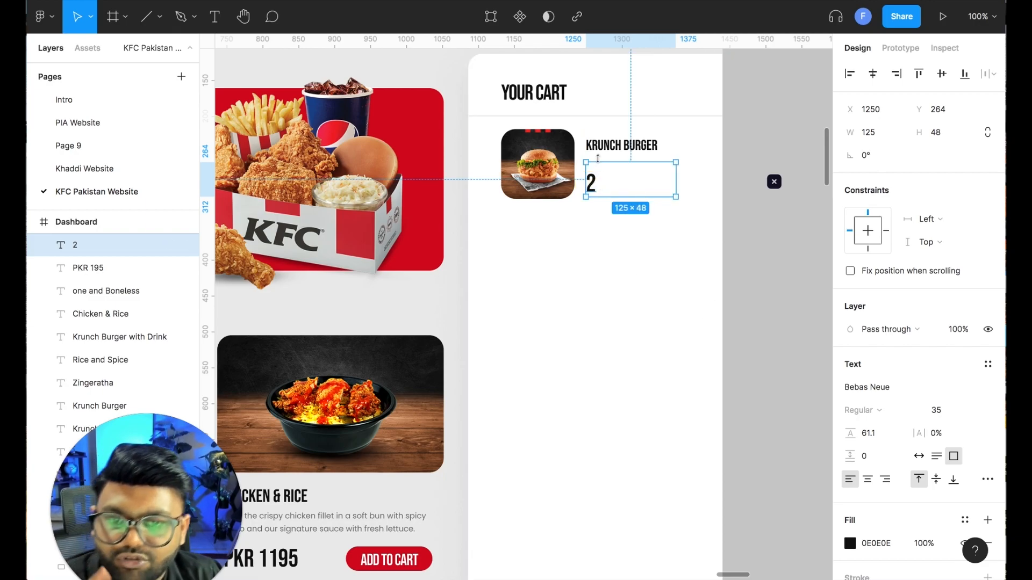
Copy a card description into the cart, reword it as Quantity, shrink its box to 121 × 25 and place it between the title and the 2
drag(334, 519, 623, 290)
double_click(624, 290)
text(Quantity)
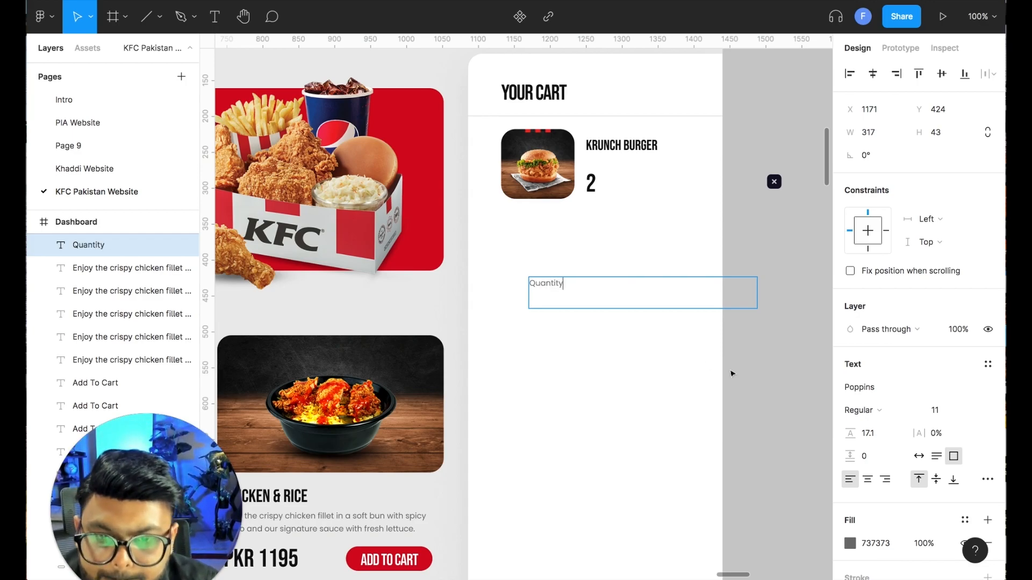
key(Escape)
drag(643, 309, 627, 295)
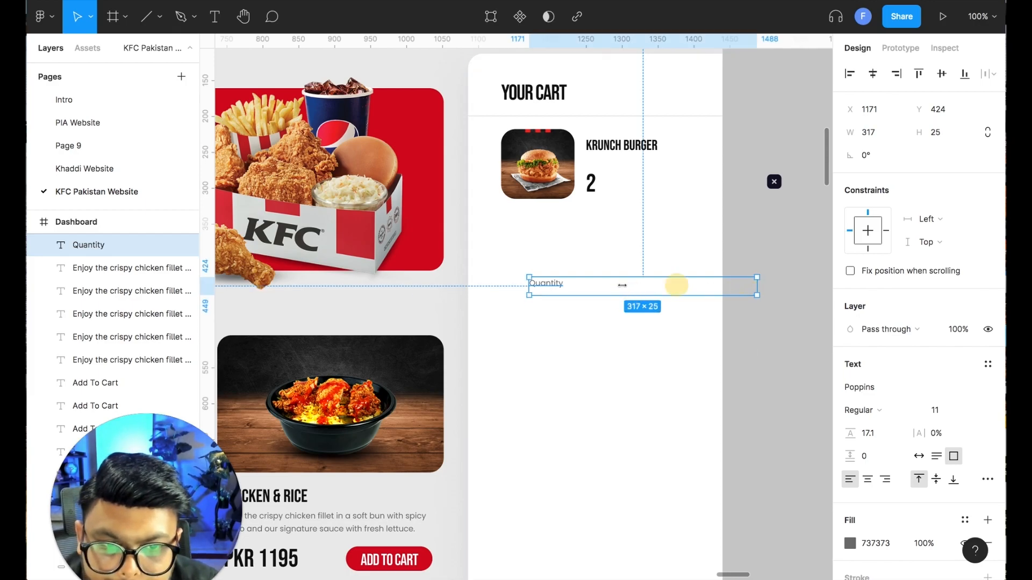
drag(757, 285, 616, 286)
drag(548, 284, 605, 165)
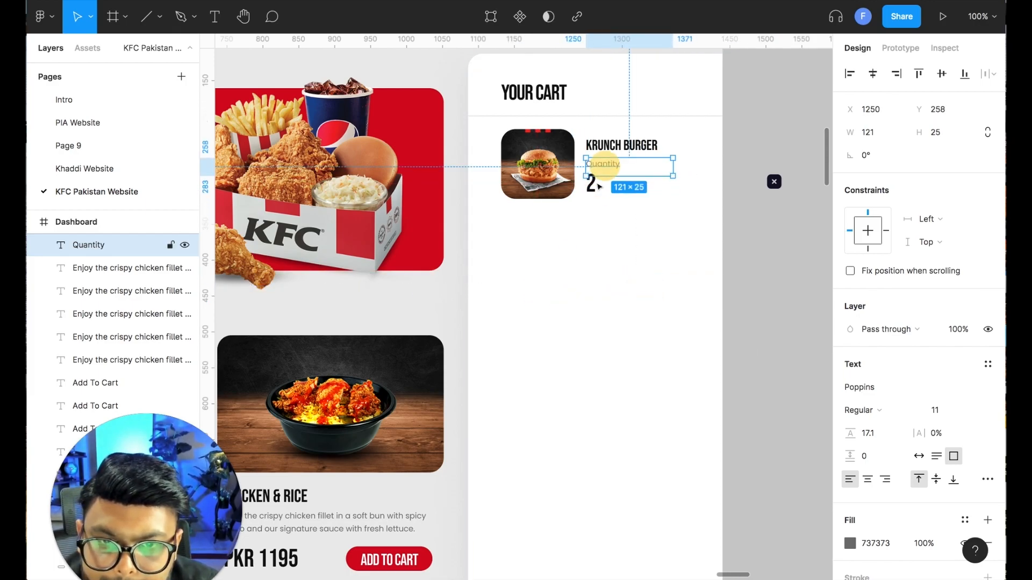
click(662, 238)
click(591, 184)
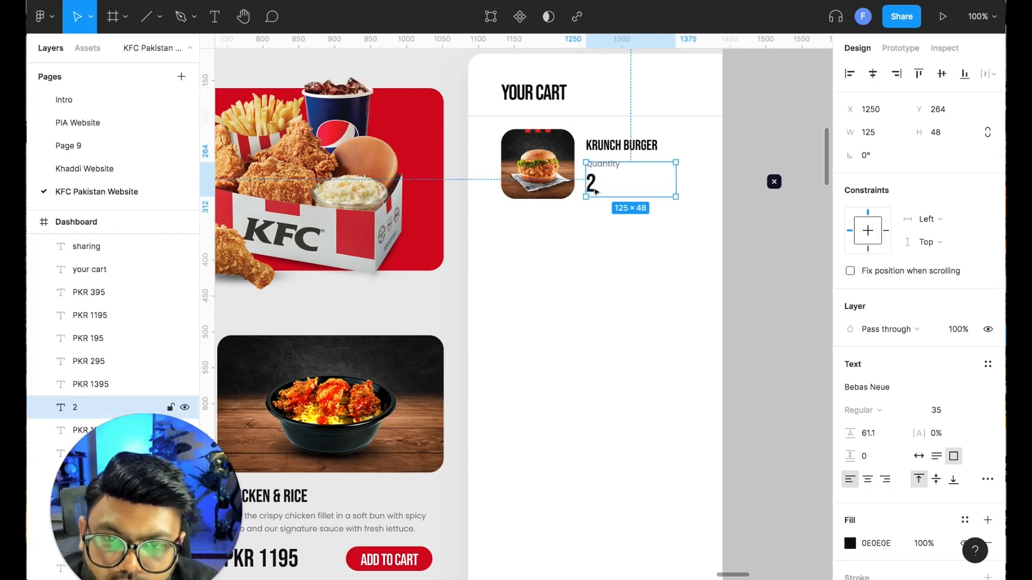
double_click(605, 181)
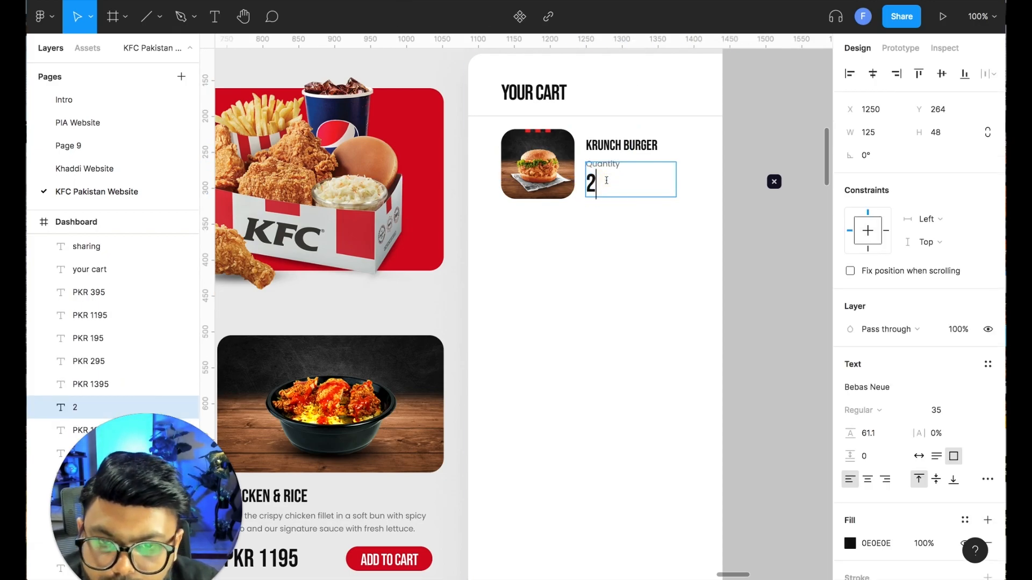
click(781, 256)
Set the font size of the Quantity label in the cart to 10
key(minus)
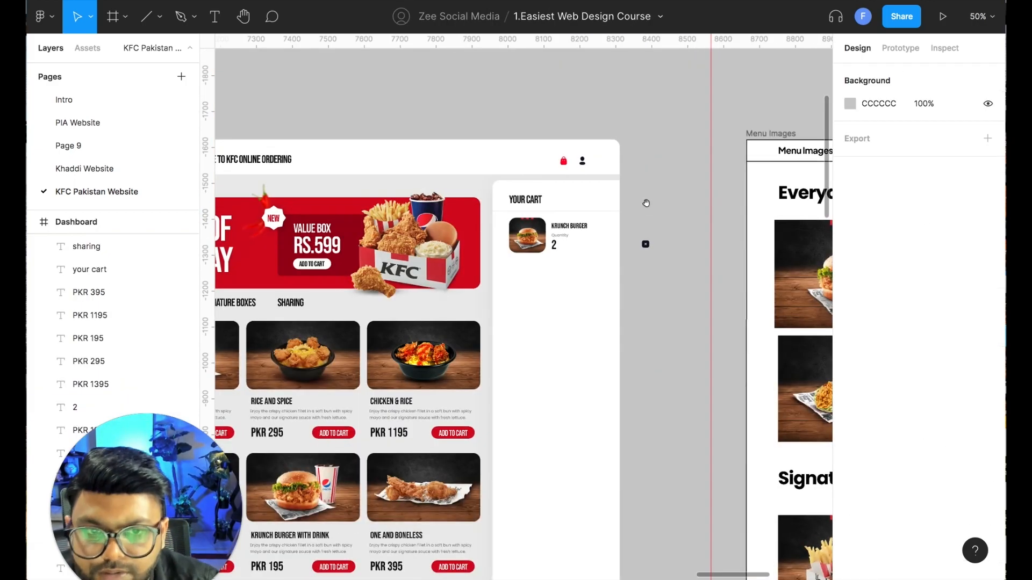
key(plus)
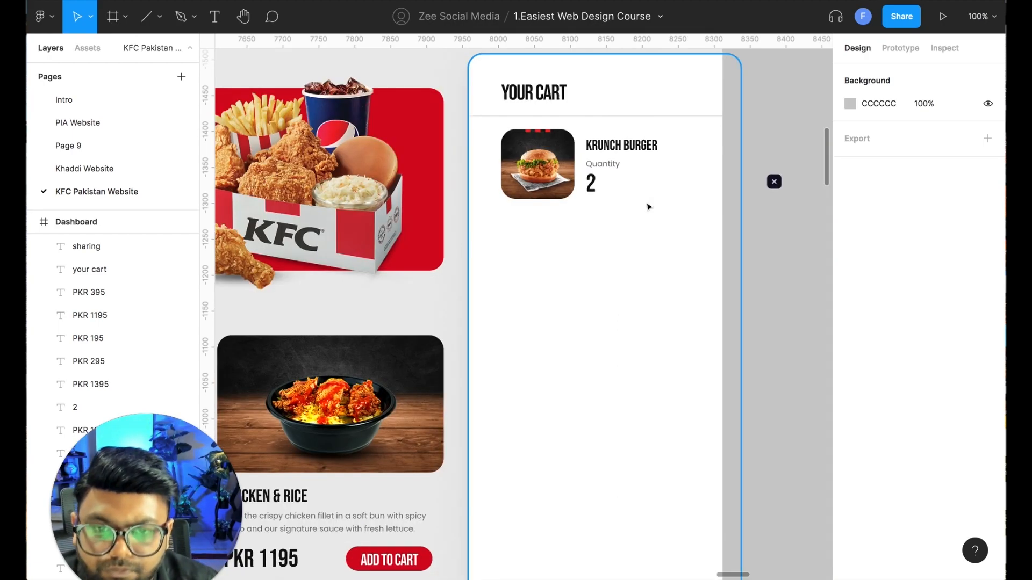
drag(645, 203, 557, 237)
key(plus)
drag(566, 190, 560, 303)
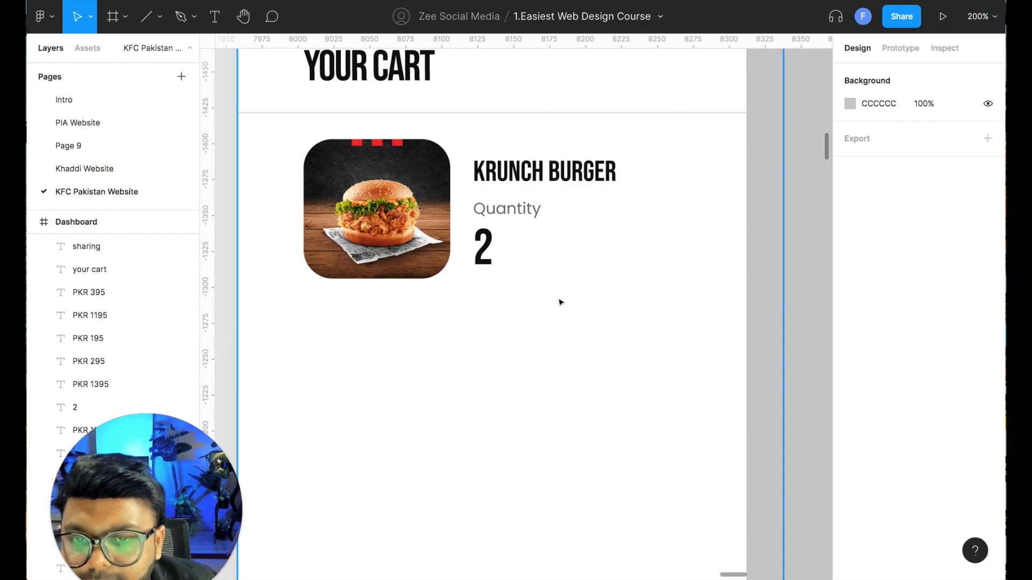
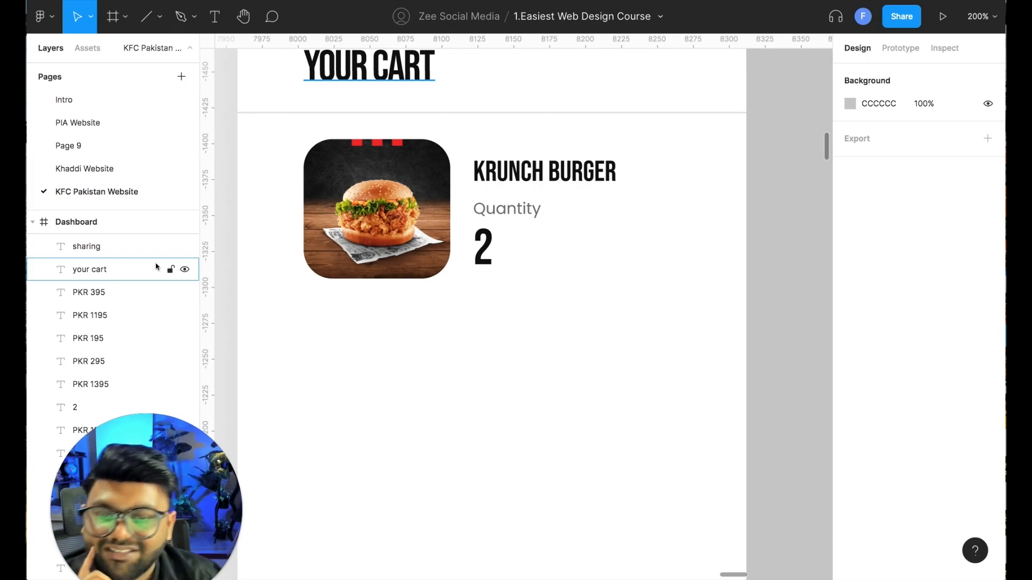
click(494, 210)
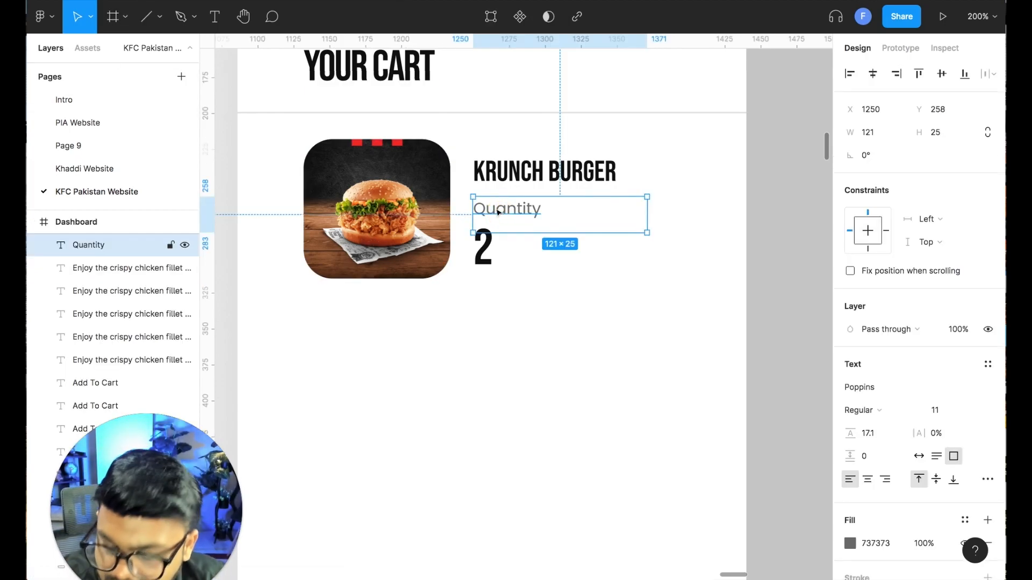
click(942, 414)
text(0)
key(Return)
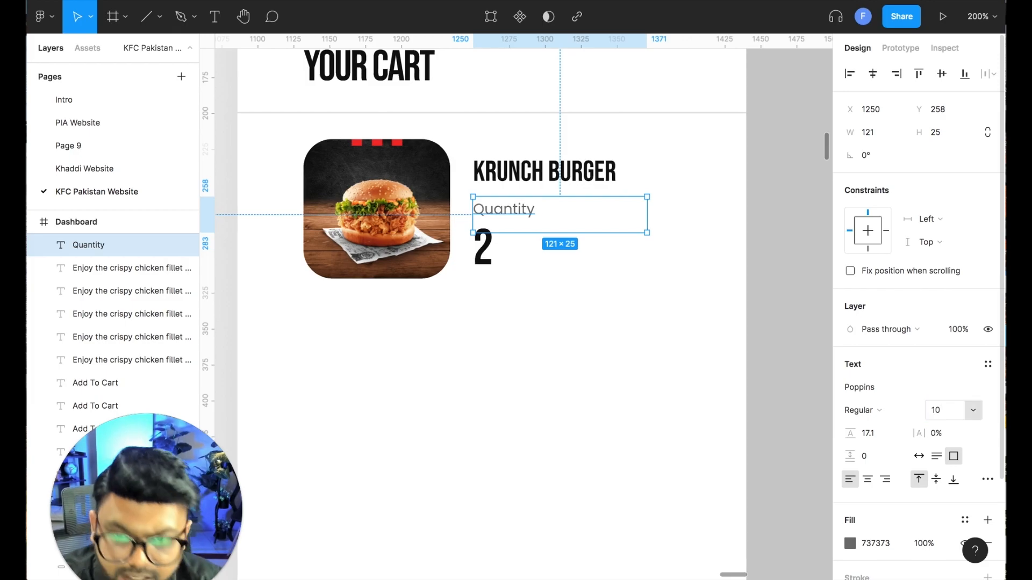
Duplicate the Quantity label 78 px to its right in the same row and change the copy's text to Price
drag(546, 215, 629, 212)
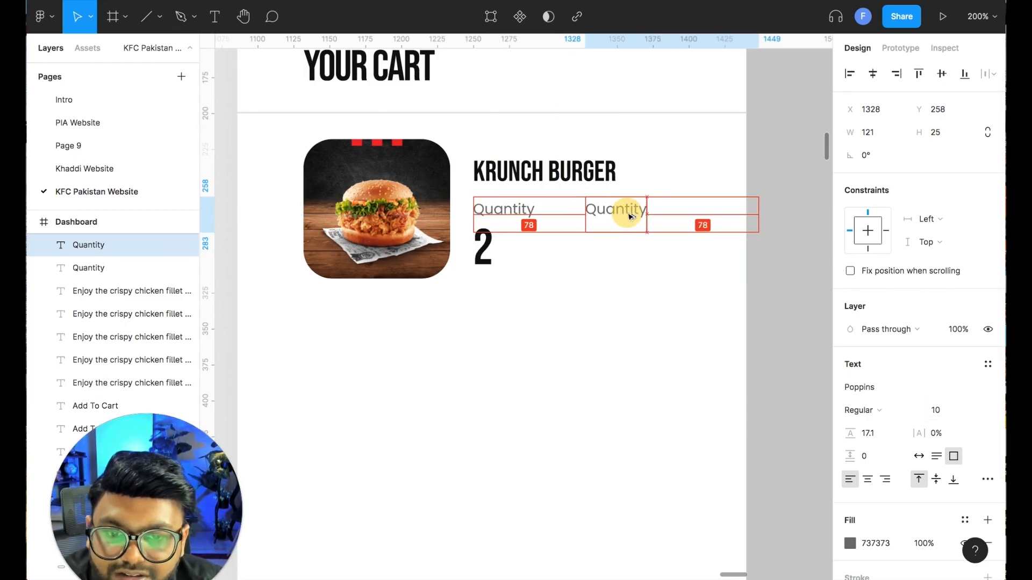
double_click(627, 211)
text(Price)
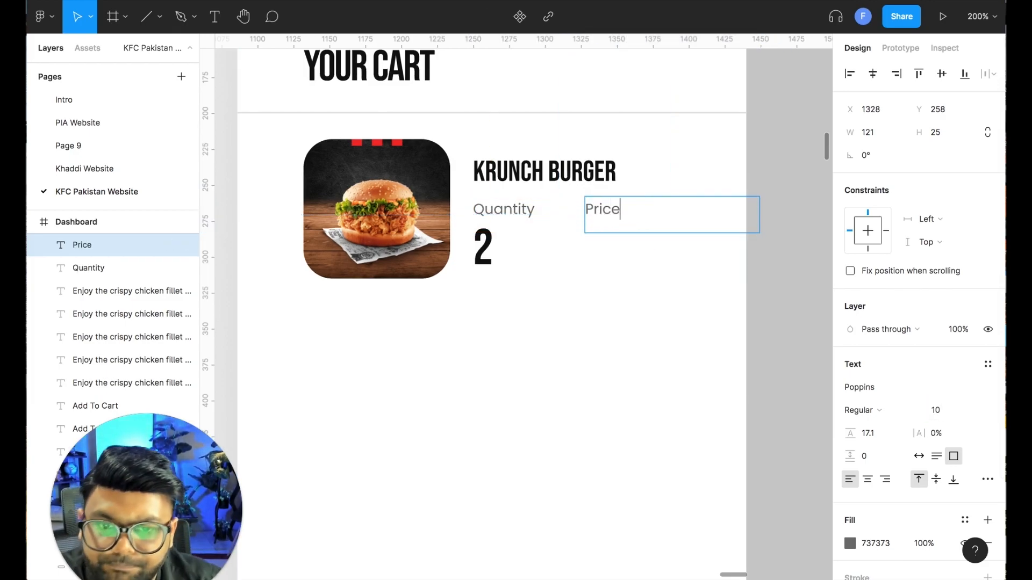
key(Escape)
key(Escape)
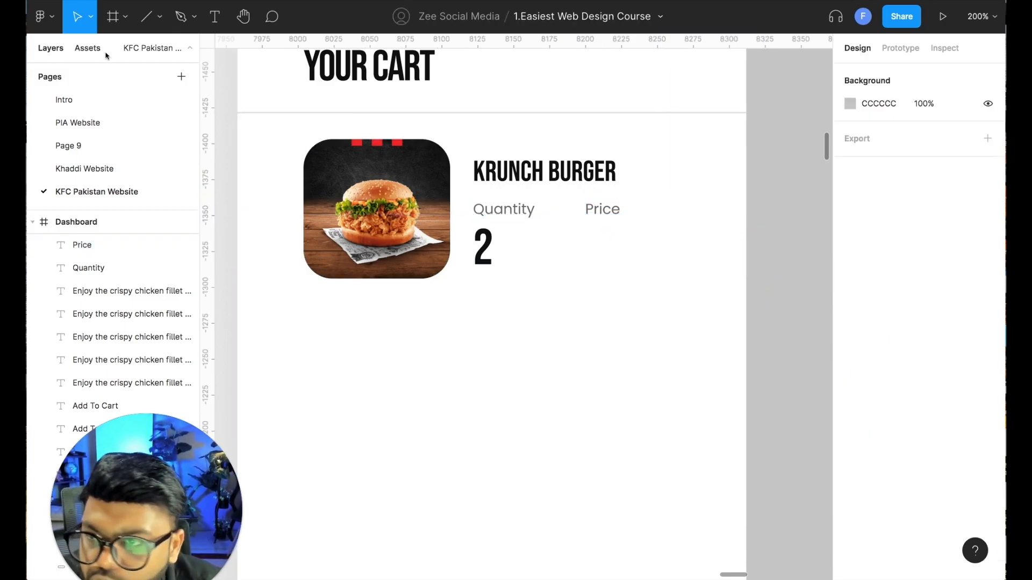
Draw a 24 × 26 rectangle just right of the quantity 2 and position it at X 1276, Y 279
click(155, 22)
click(141, 50)
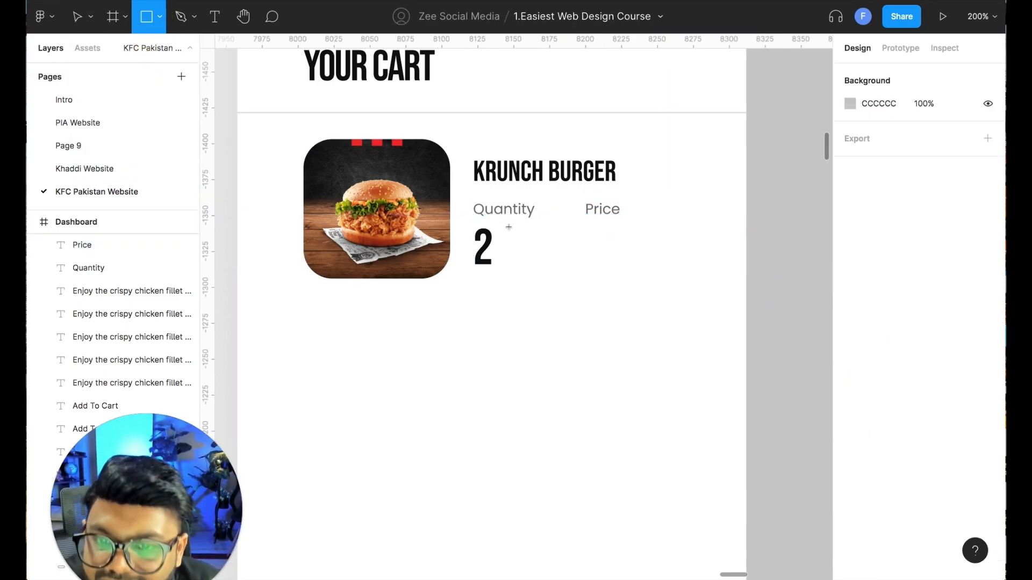
drag(503, 228, 539, 269)
key(ctrl+plus)
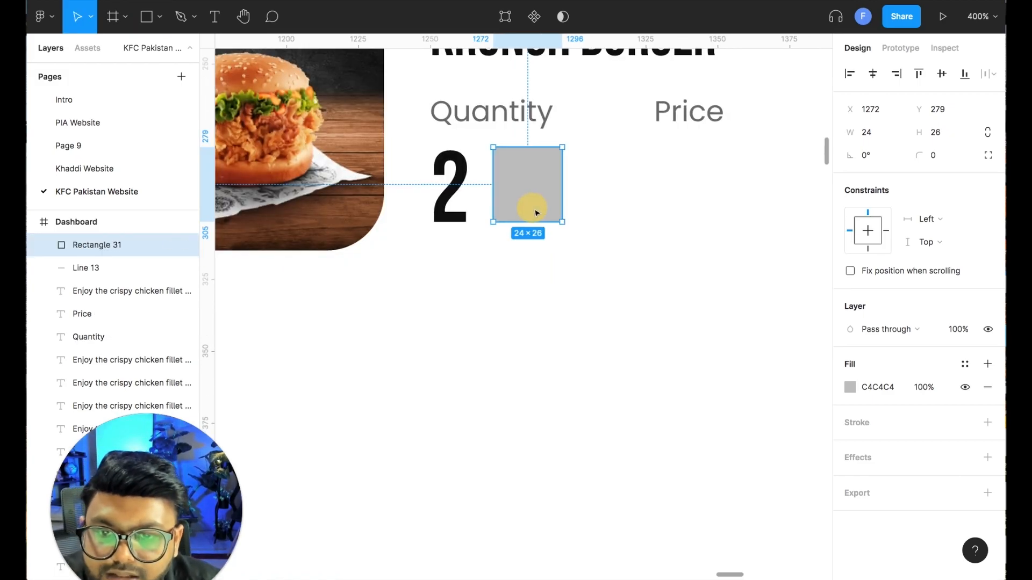
drag(535, 208, 537, 212)
Set the corner radius of the small rectangle beside the quantity to 2
click(941, 156)
text(10)
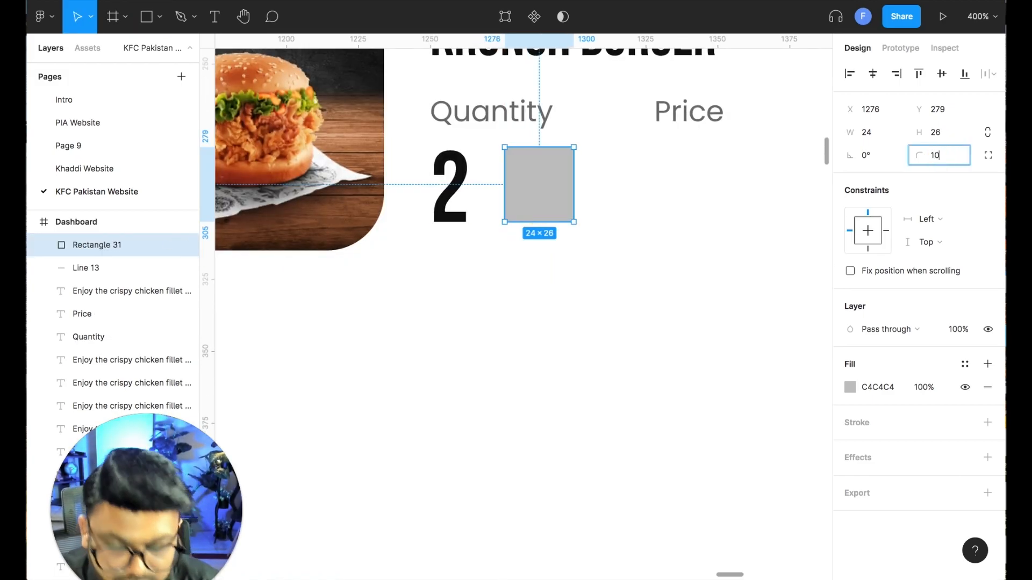
key(Return)
text(2)
key(Return)
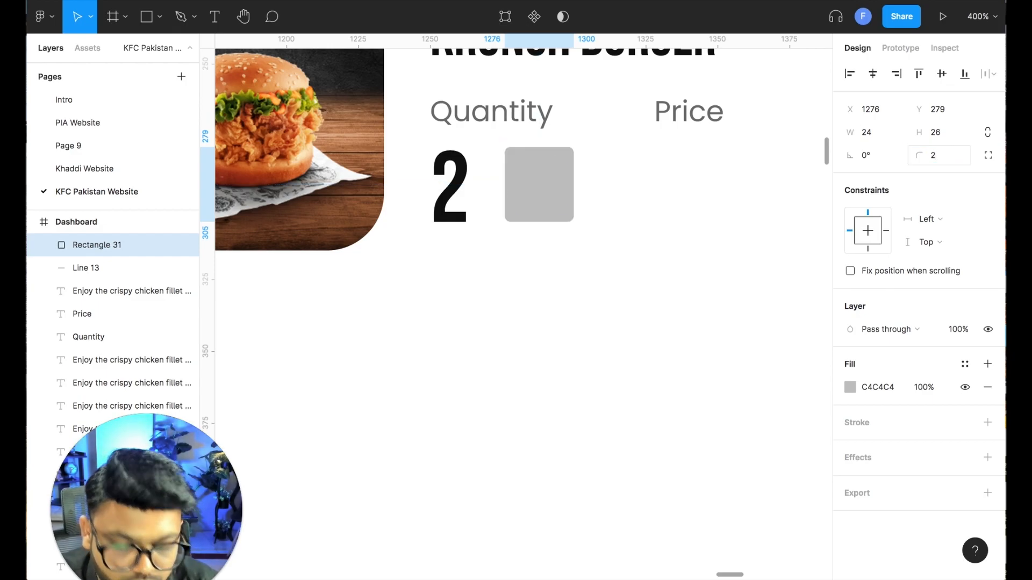
Turn the grey rectangle beside the quantity into two stacked 24 × 12 rectangles, 2 px apart, both filled with DFDFDF
mouse_move(545, 218)
mouse_down()
mouse_move(549, 168)
mouse_move(549, 211)
mouse_up()
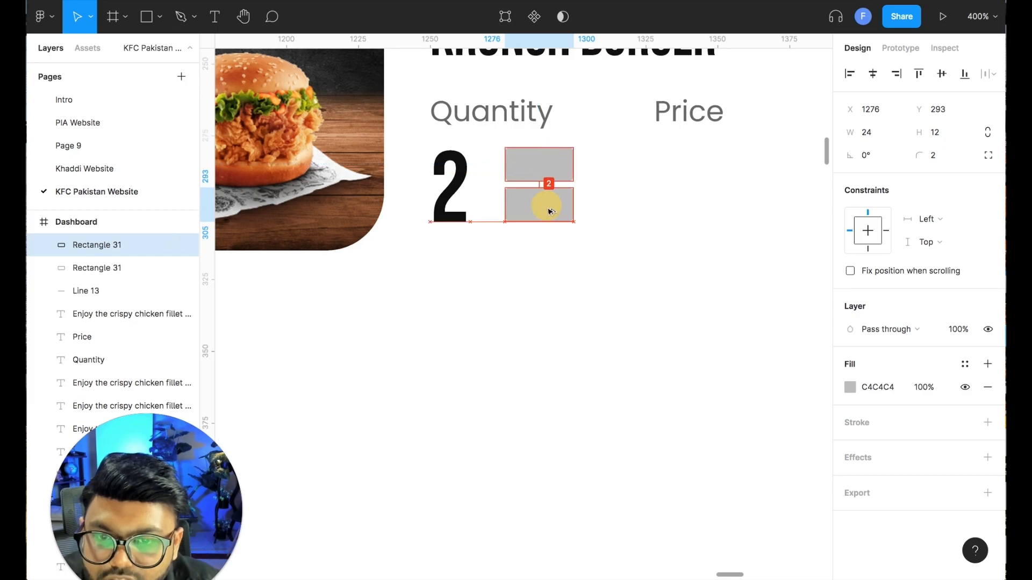
shift+click(556, 165)
click(850, 445)
drag(697, 301, 643, 251)
click(680, 419)
click(546, 122)
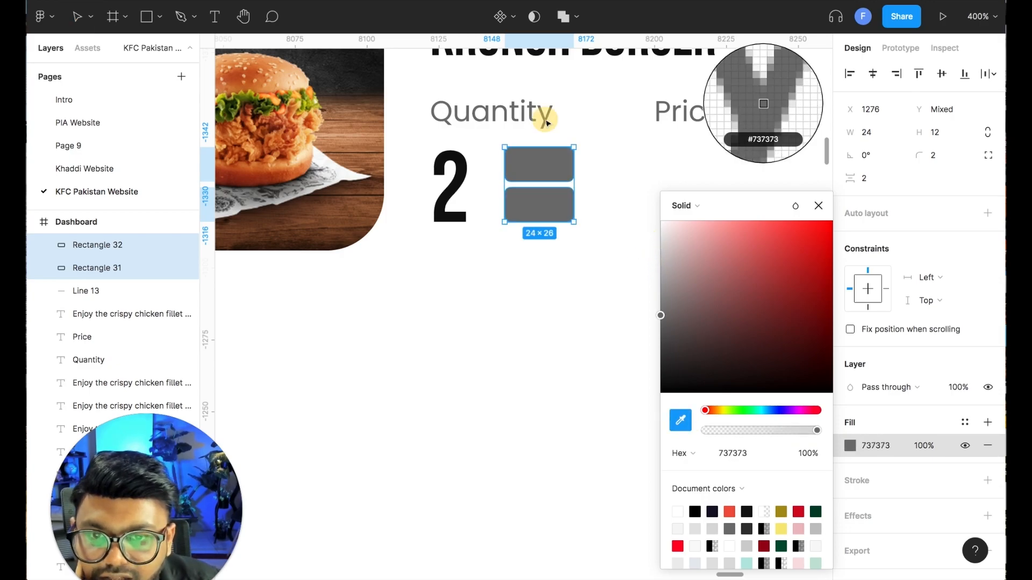
drag(682, 301, 633, 250)
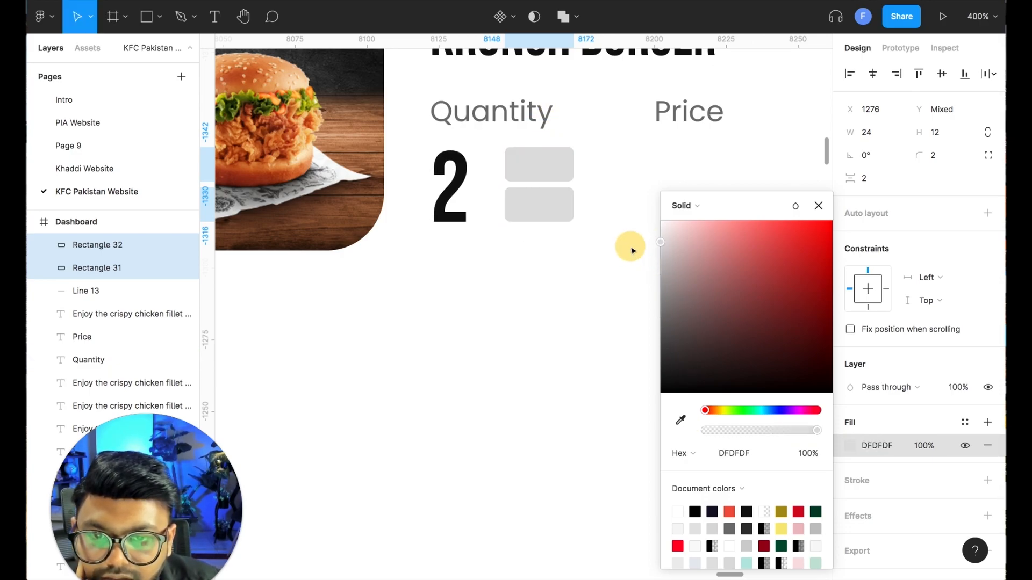
click(562, 302)
Copy the Krunch Burger title over the grey buttons, bring the copy in front and replace its text with "+"
scroll(483, 131, up, 1)
click(502, 83)
drag(518, 142, 534, 196)
drag(75, 249, 62, 472)
double_click(553, 185)
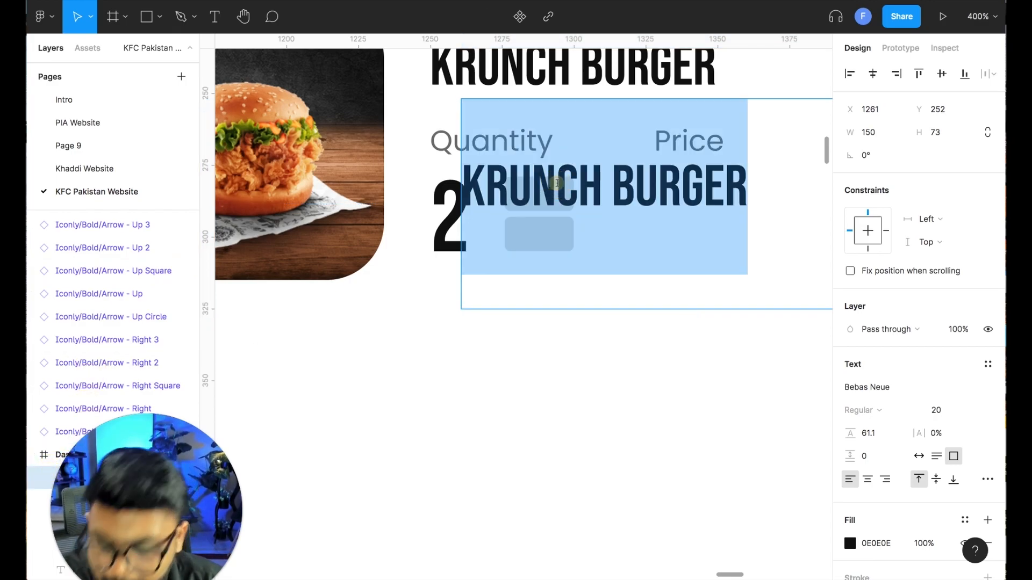
text(+)
key(Escape)
Shrink the plus sign's text box to about 15 × 18 and place it on the upper grey button
scroll(484, 334, right, 5)
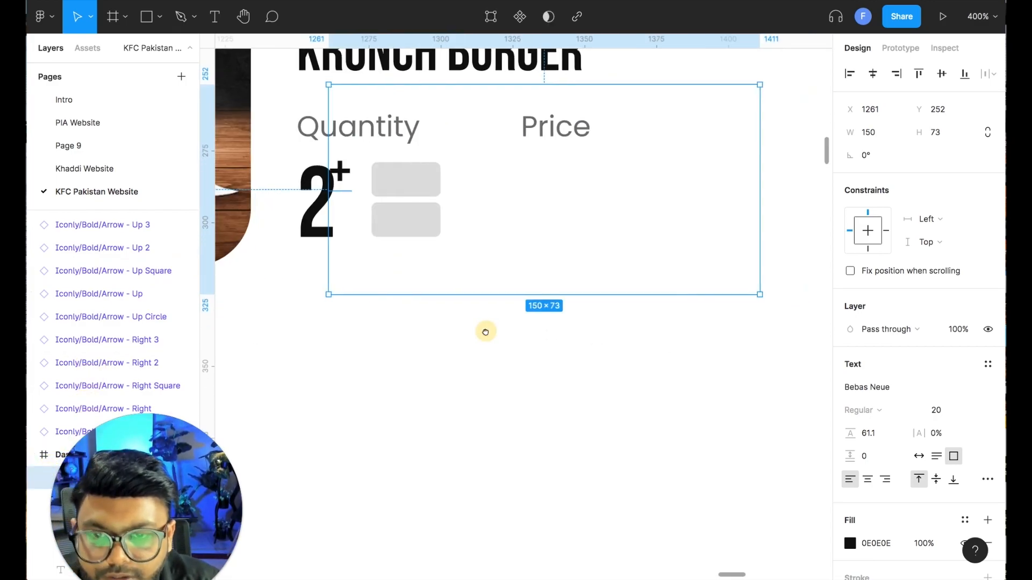
drag(716, 215, 325, 213)
drag(312, 86, 298, 239)
drag(309, 284, 363, 181)
Set the plus sign's font size to 14 and nudge it to the centre of the upper grey button
click(942, 411)
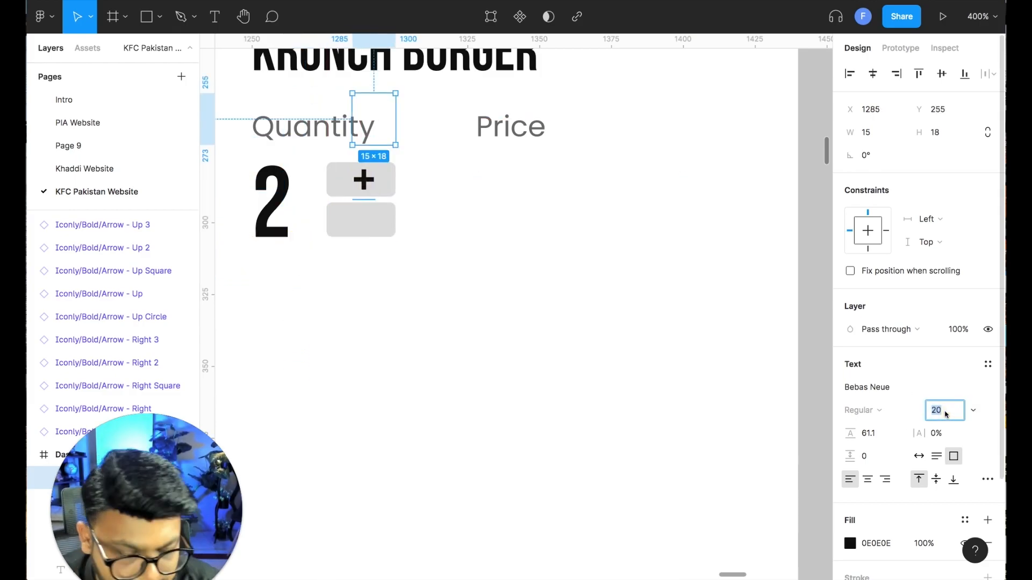
key(Return)
key(Left)
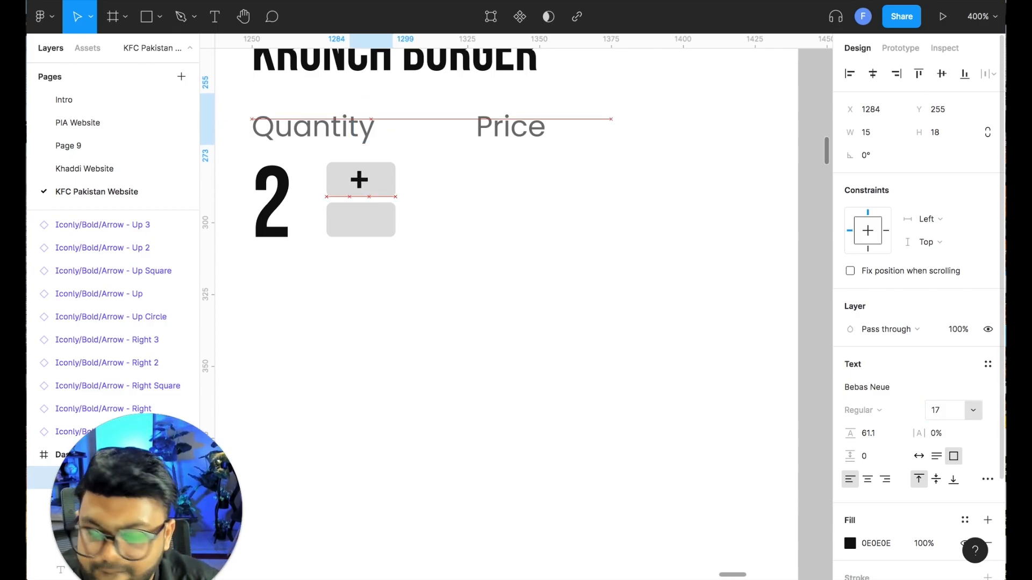
click(948, 411)
text(14)
key(Return)
key(Right)
Duplicate the plus sign onto the lower grey button, change it to "-" and nudge it to the centre
drag(360, 180, 362, 221)
double_click(360, 221)
text(-)
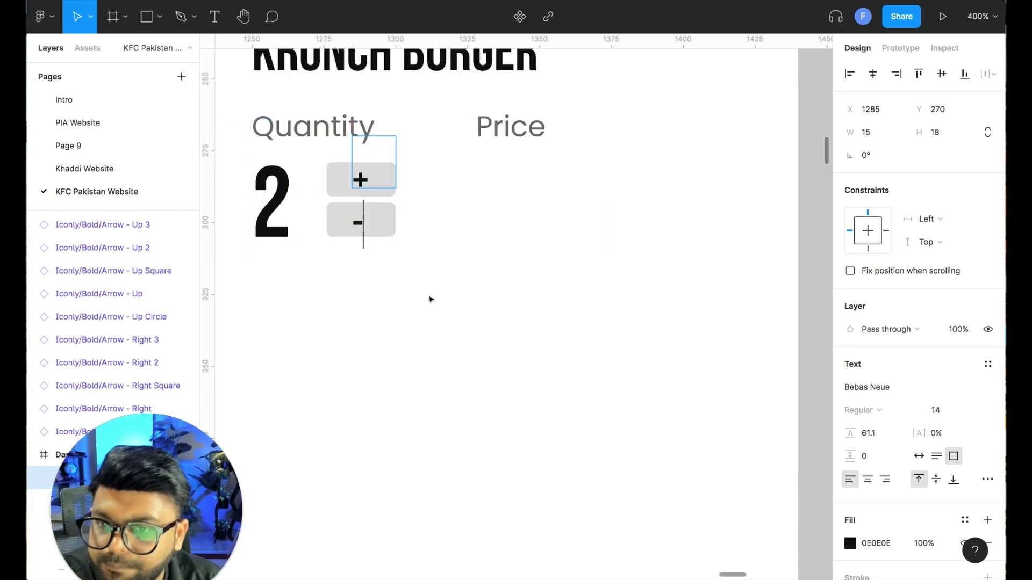
key(Escape)
key(Right)
key(Up)
click(466, 320)
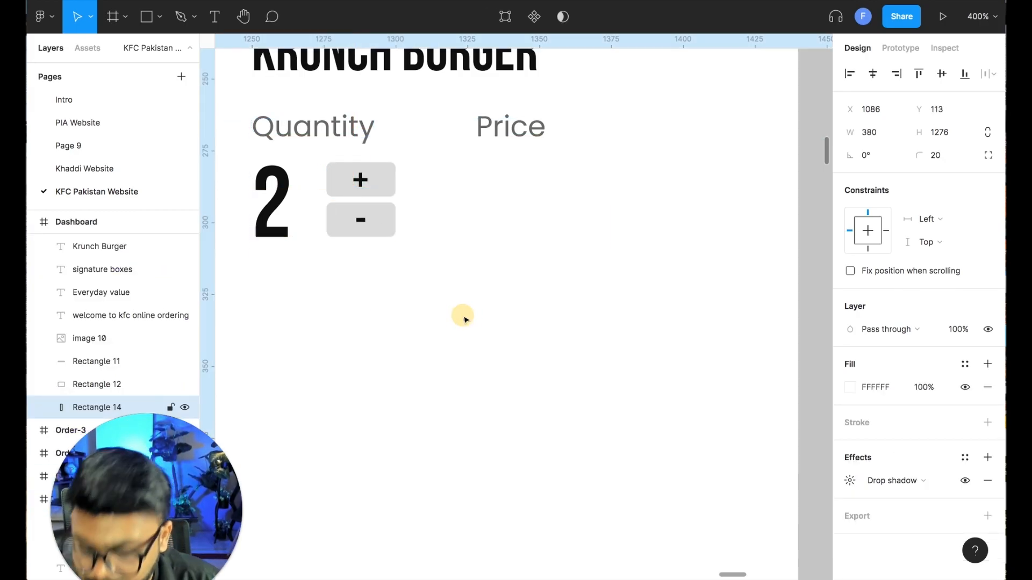
Move the lower grey button together with its minus sign down by 2 px
key(ctrl+minus)
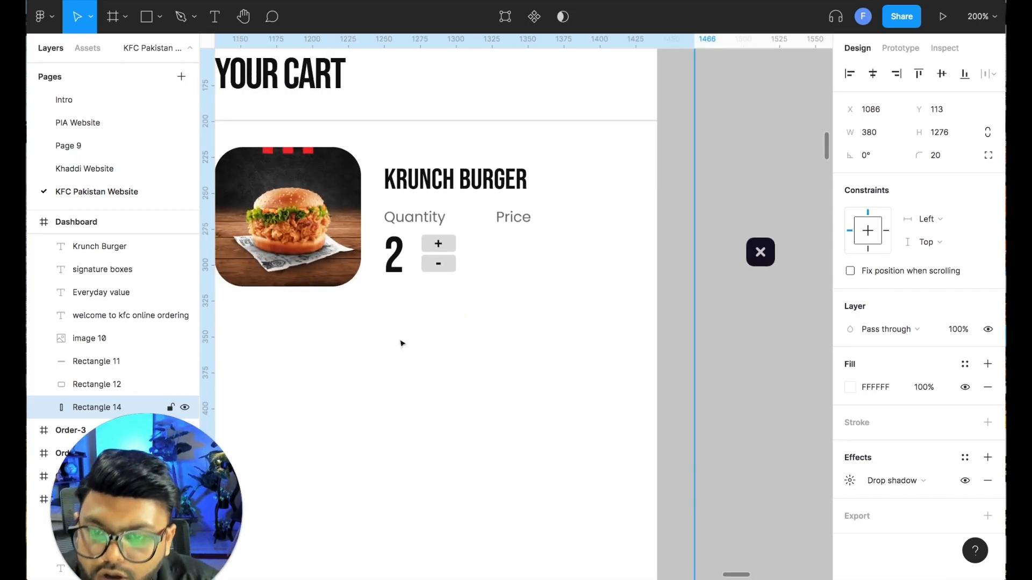
key(ctrl+plus)
drag(401, 344, 444, 360)
click(403, 237)
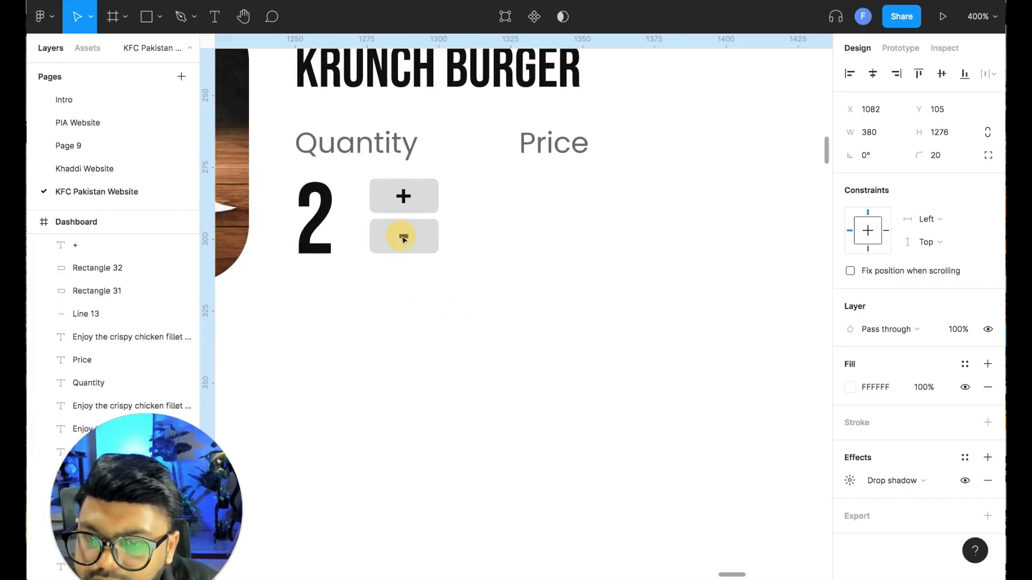
click(404, 234)
shift+click(374, 237)
key(Down)
key(Down)
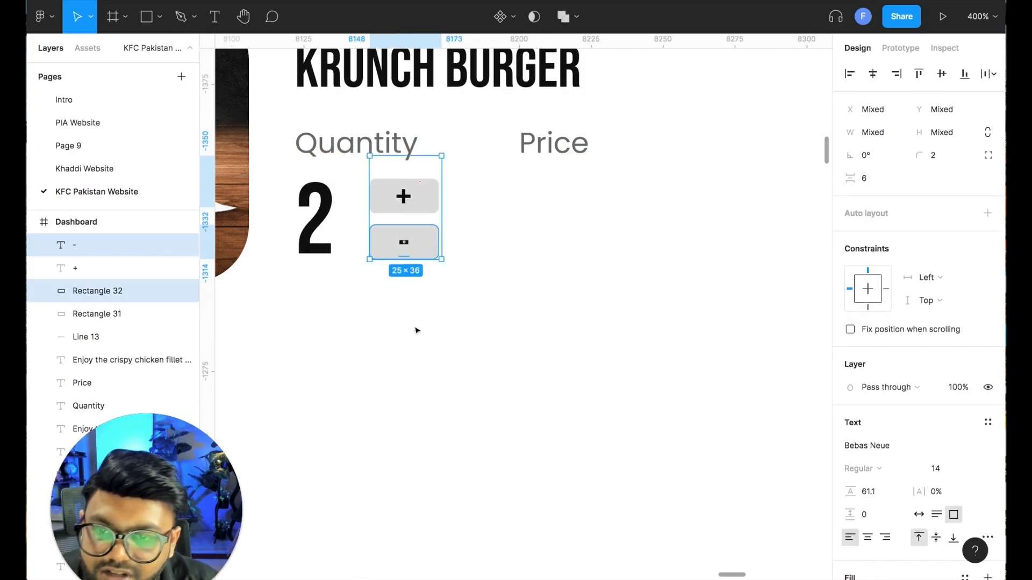
click(414, 326)
Narrow the quantity number's text box to 22, copy it under the Price label and change the widened copy to 390
click(314, 203)
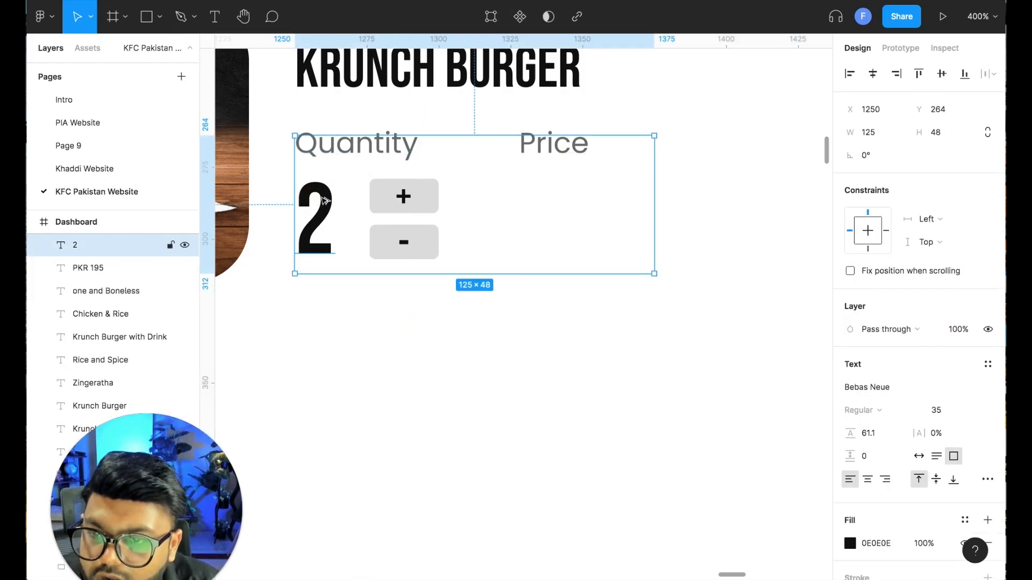
drag(655, 214, 549, 208)
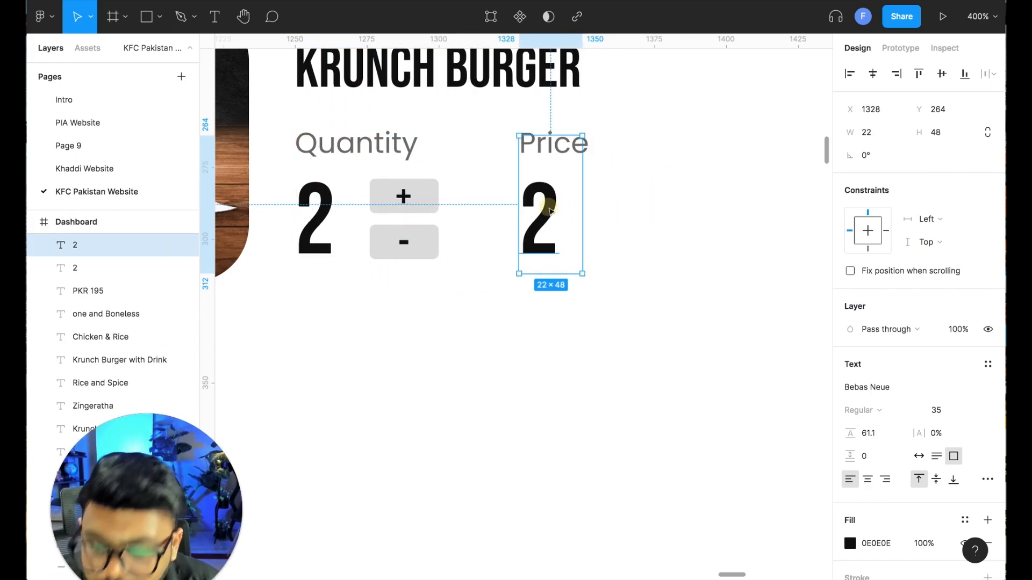
double_click(548, 207)
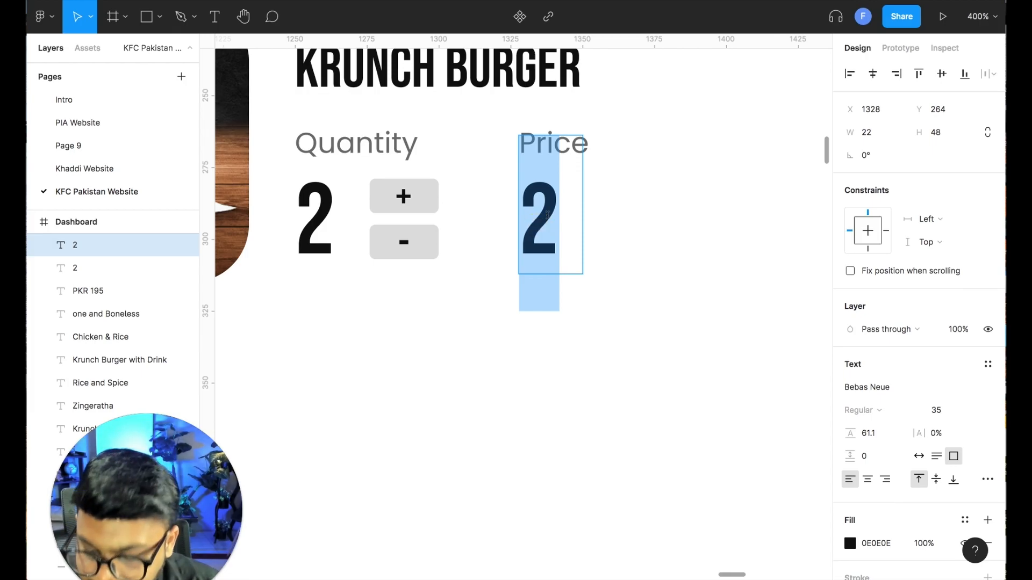
text(390)
key(Escape)
drag(583, 204, 674, 204)
click(601, 361)
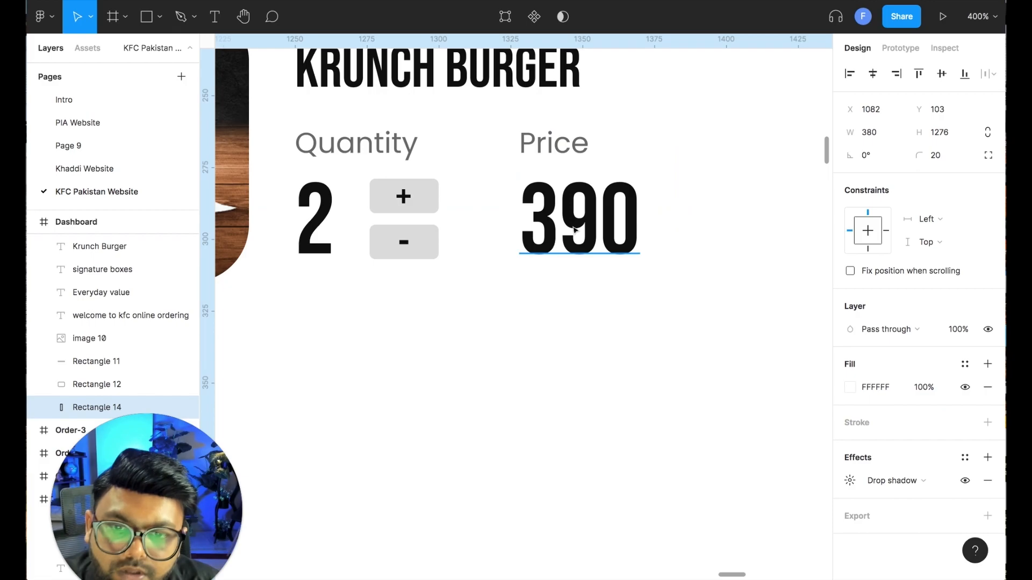
drag(283, 188, 625, 306)
key(super+z)
click(317, 236)
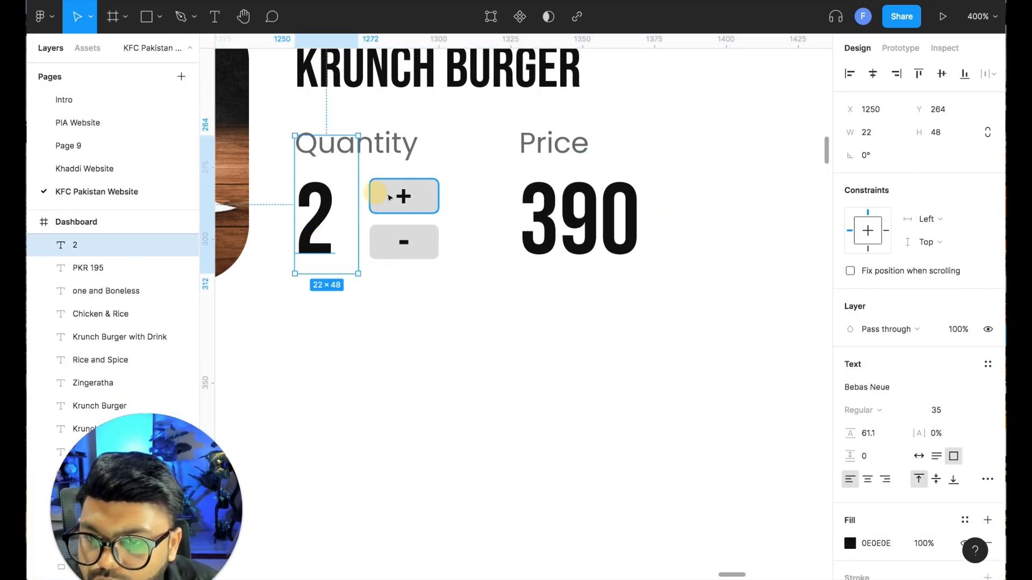
shift+click(379, 197)
shift+click(397, 199)
shift+click(403, 246)
shift+click(404, 205)
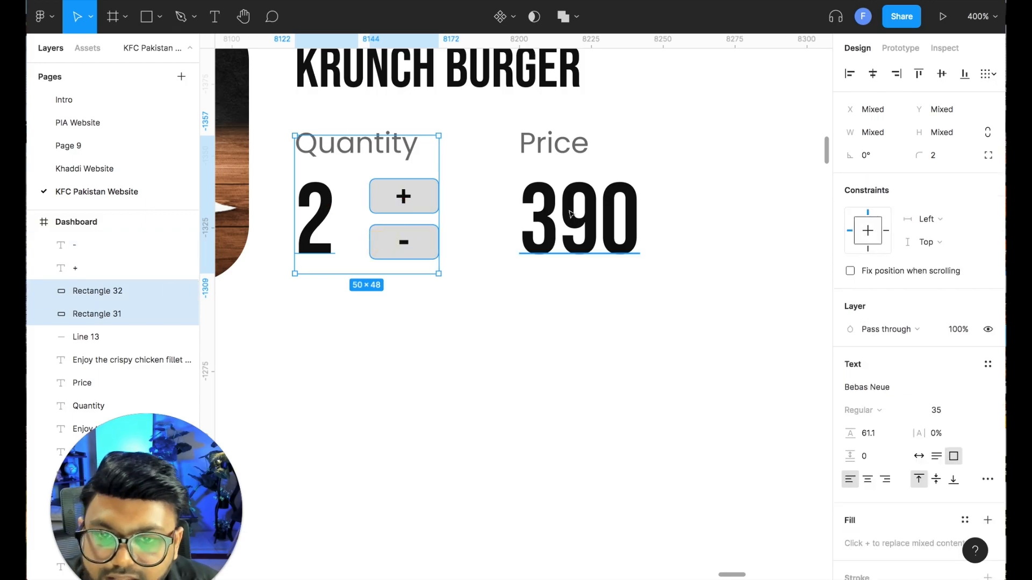
Change the Price label to "Price in PKR"
click(553, 133)
double_click(581, 142)
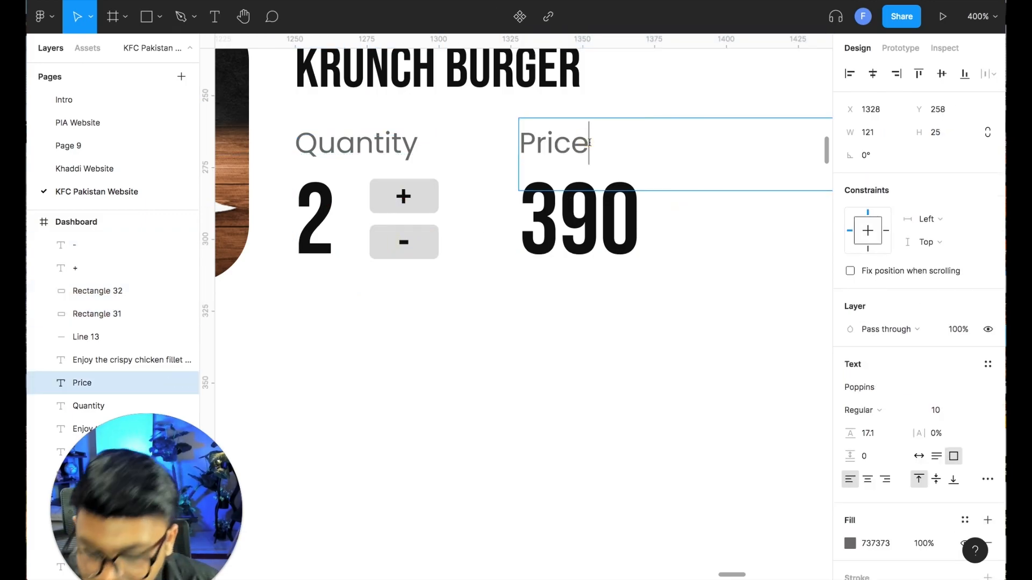
text(in PKR)
key(Escape)
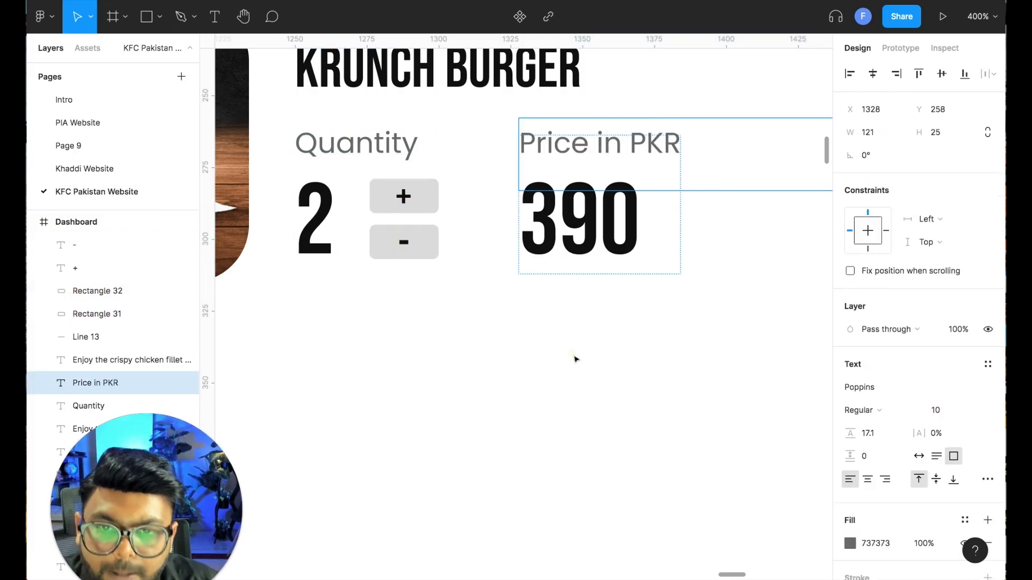
Shift the Quantity and Price in PKR labels up slightly, away from the numbers below them
click(573, 356)
key(super+minus)
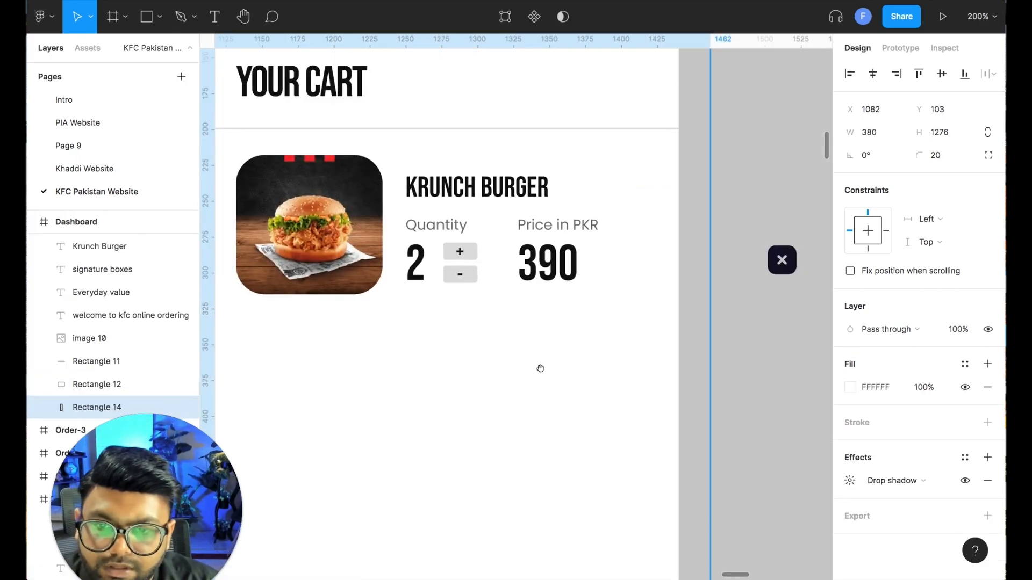
drag(514, 382, 569, 359)
click(478, 200)
shift+click(611, 204)
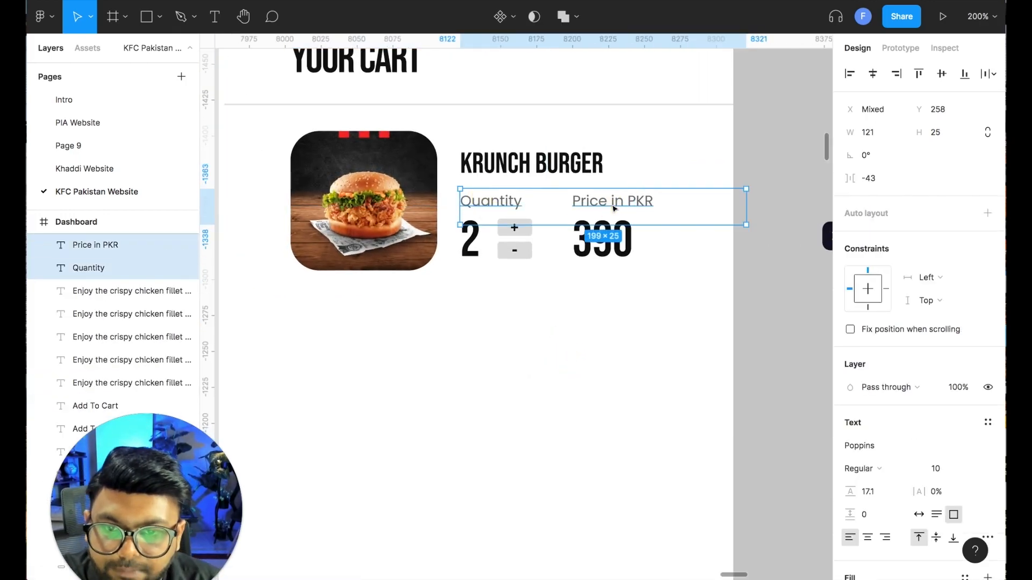
drag(611, 211, 614, 209)
click(755, 341)
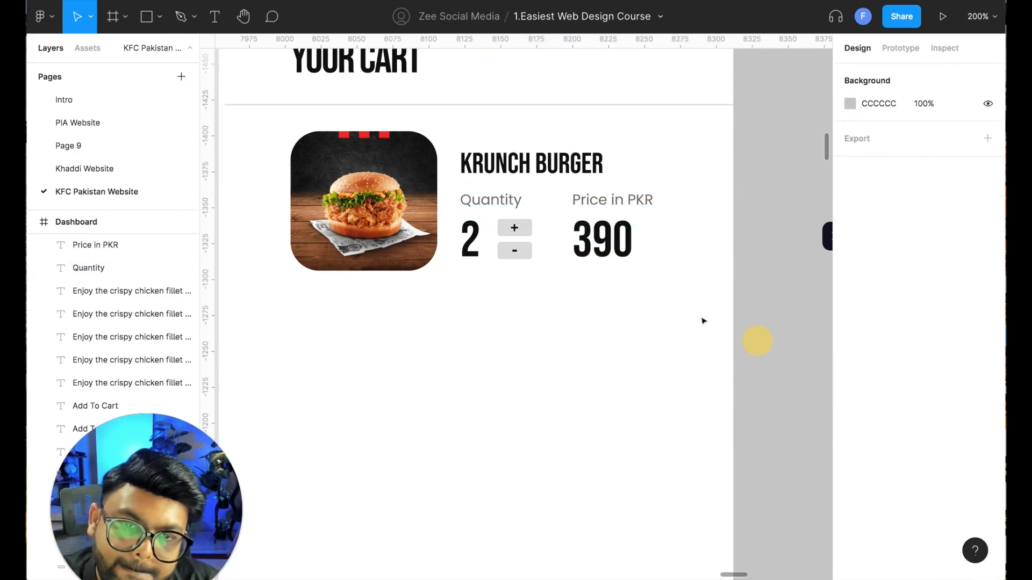
Preview the page as a prototype at Fit width to check the cart item, and return to the design
key(super+minus)
drag(595, 385, 789, 311)
drag(517, 302, 361, 267)
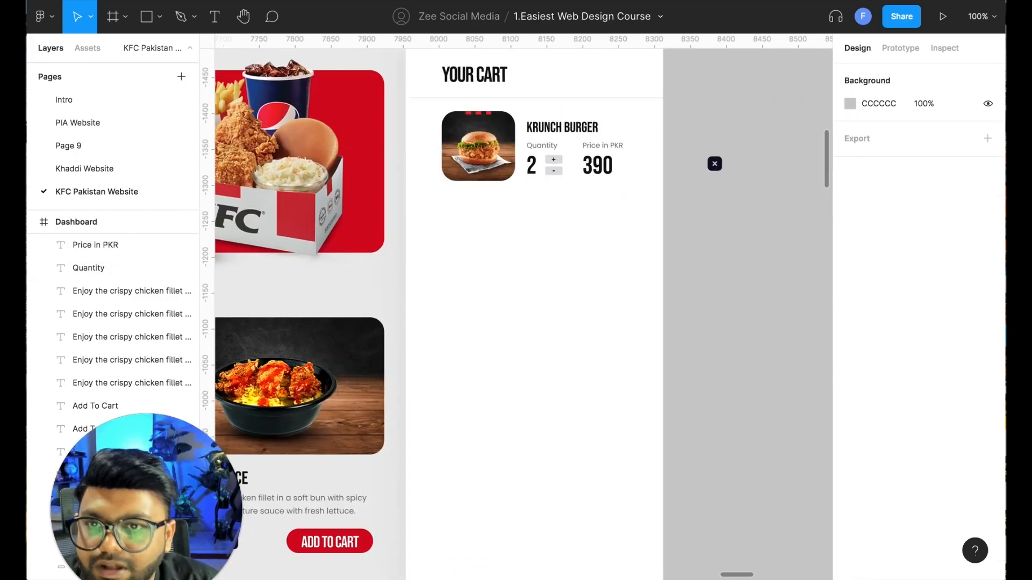
click(473, 1)
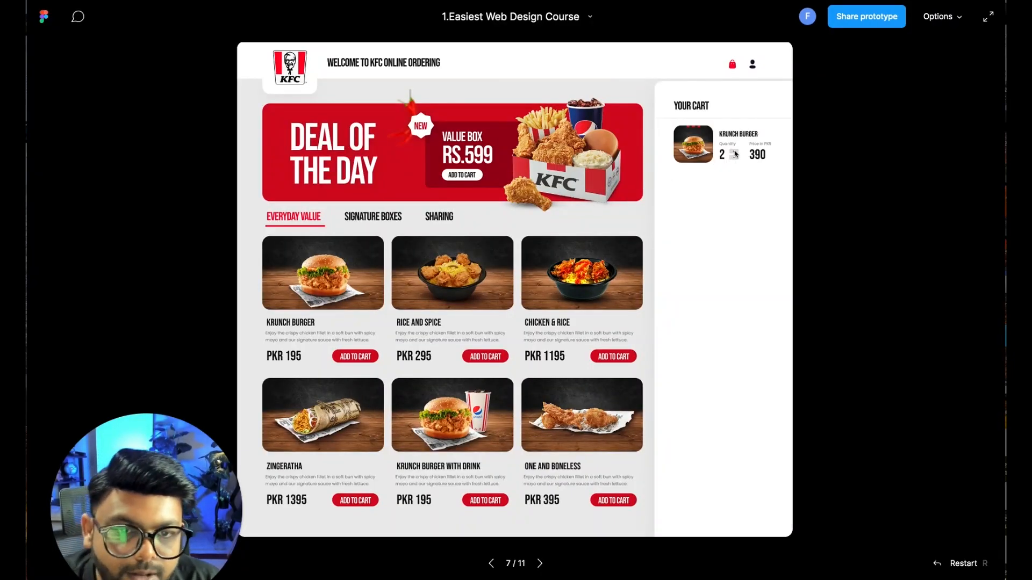
click(951, 22)
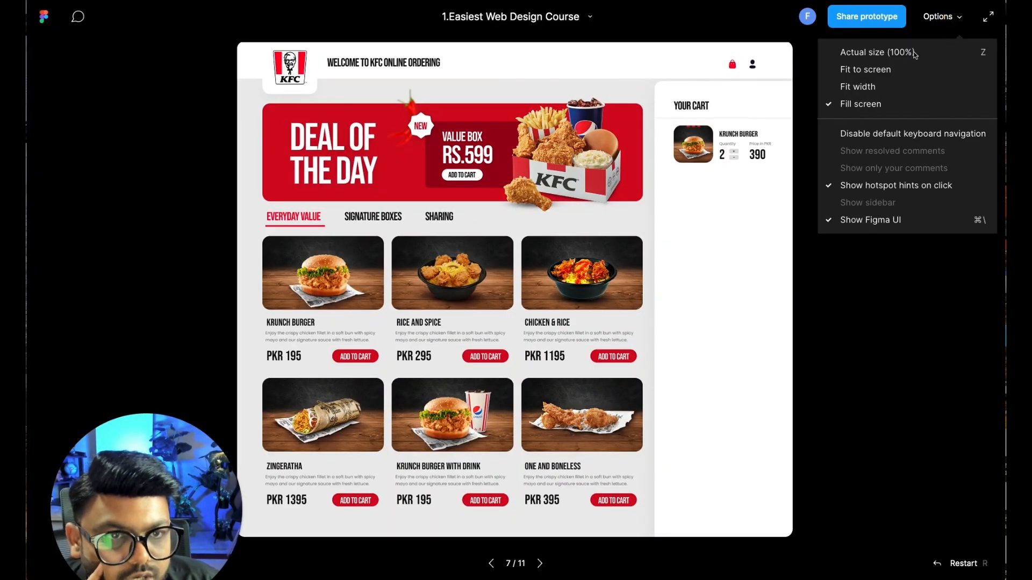
click(893, 86)
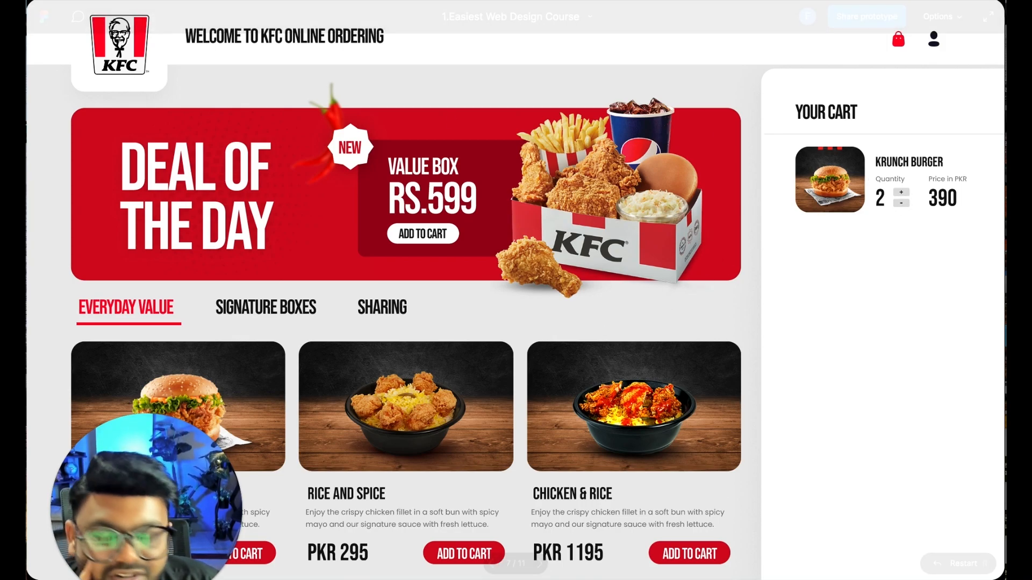
key(super+w)
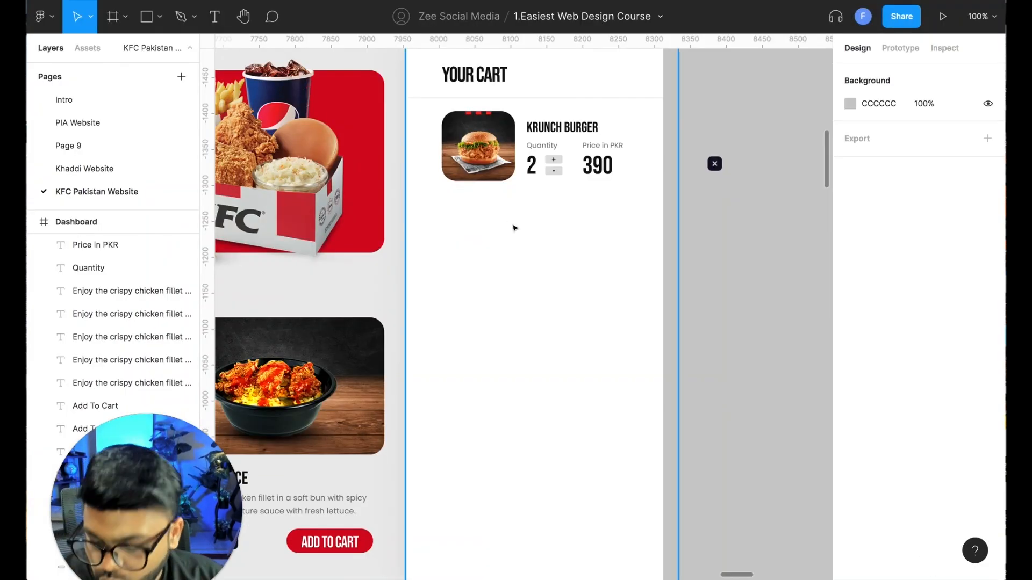
Try to enlarge the plus and minus buttons together with their signs using the Scale tool
key(super+equal)
scroll(564, 238, up, 4)
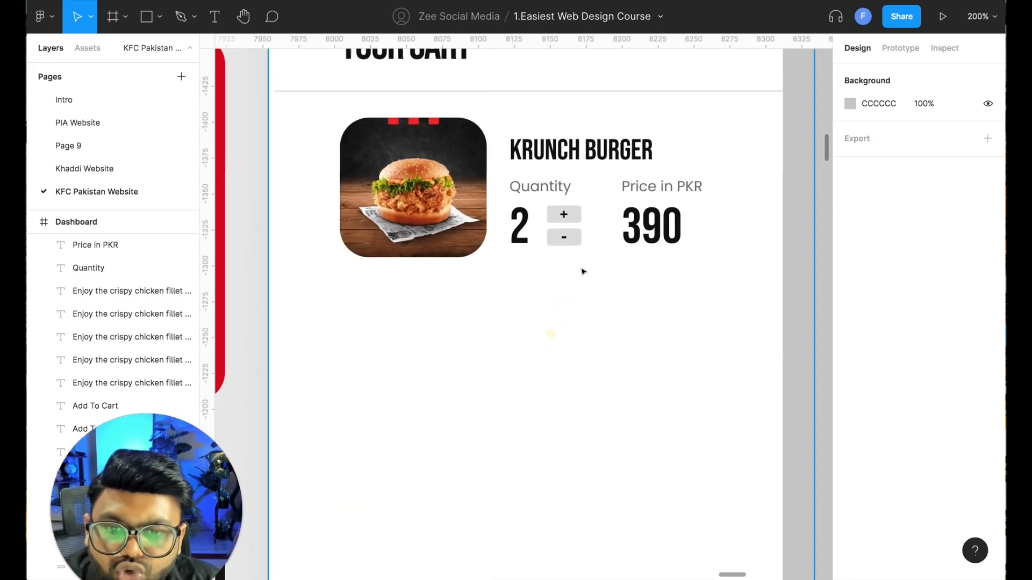
click(566, 223)
key(Escape)
click(572, 244)
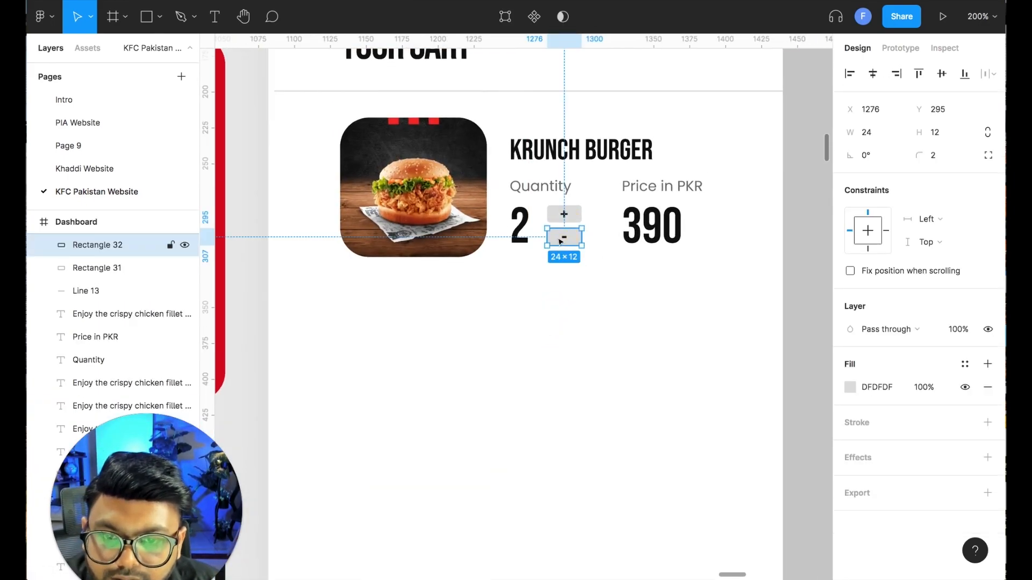
shift+click(562, 237)
shift+click(564, 216)
shift+click(556, 215)
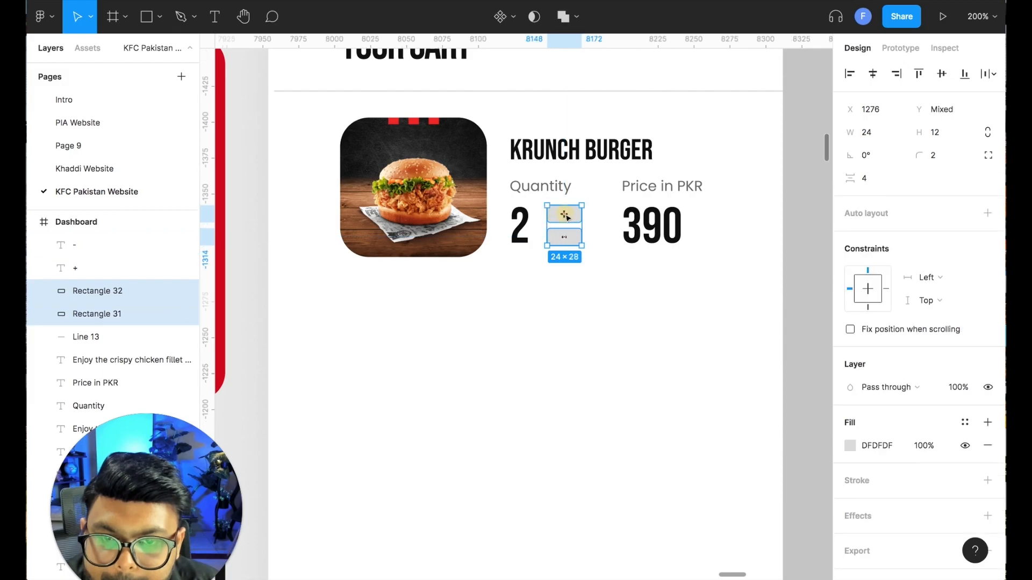
shift+click(565, 216)
key(k)
drag(583, 245, 586, 251)
key(ctrl+z)
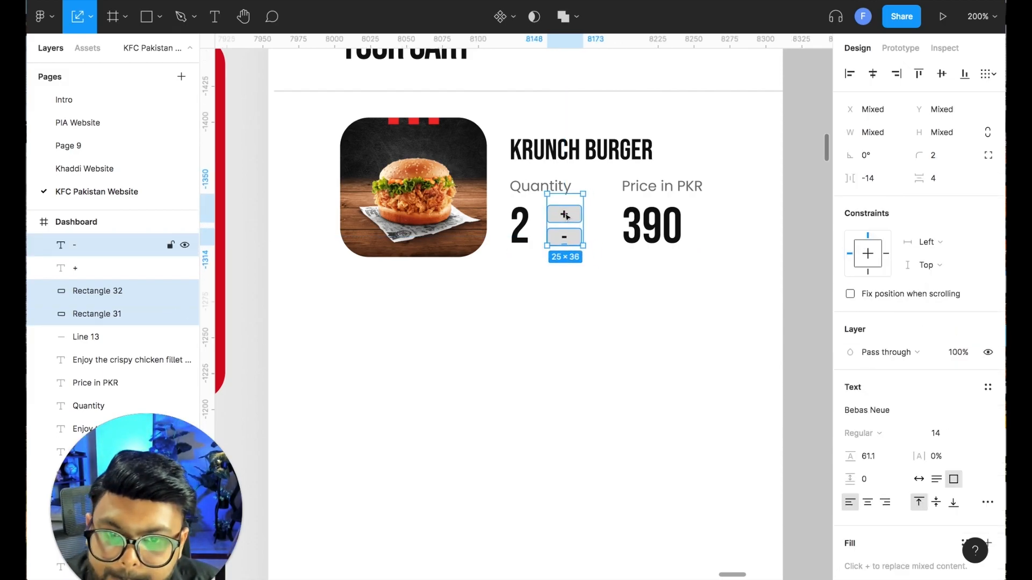
shift+click(567, 216)
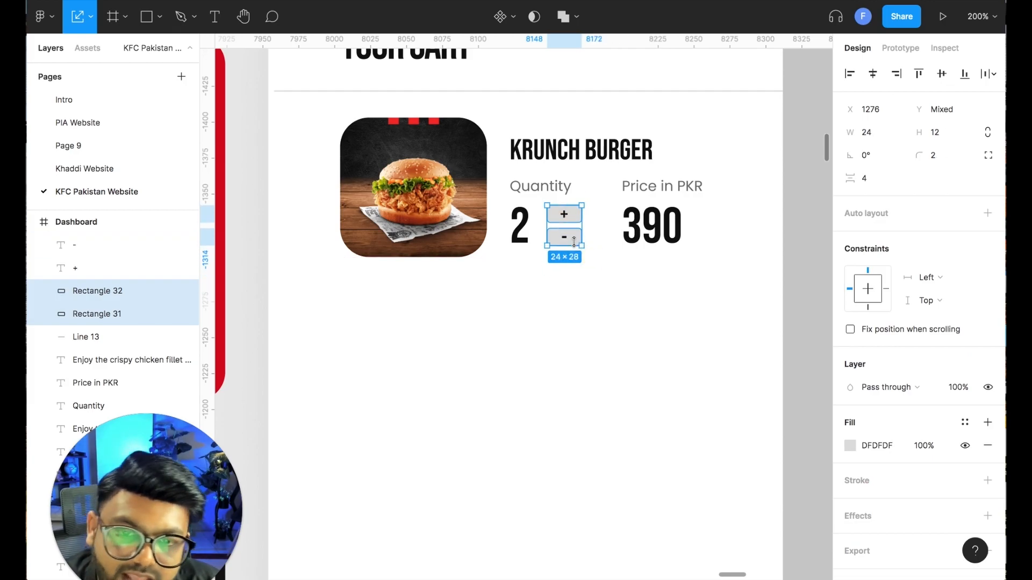
shift+click(567, 238)
shift+click(565, 215)
click(650, 311)
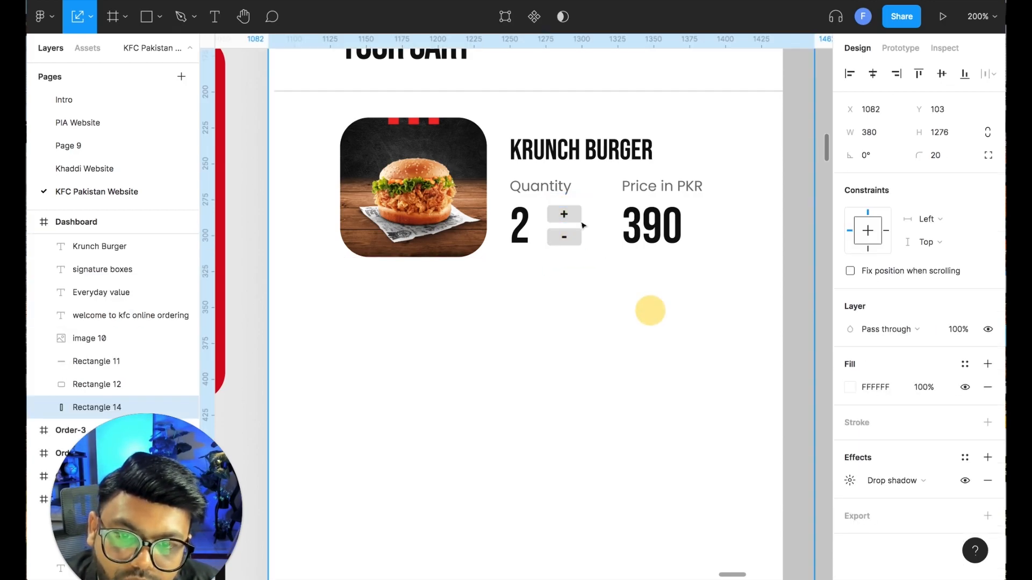
click(564, 216)
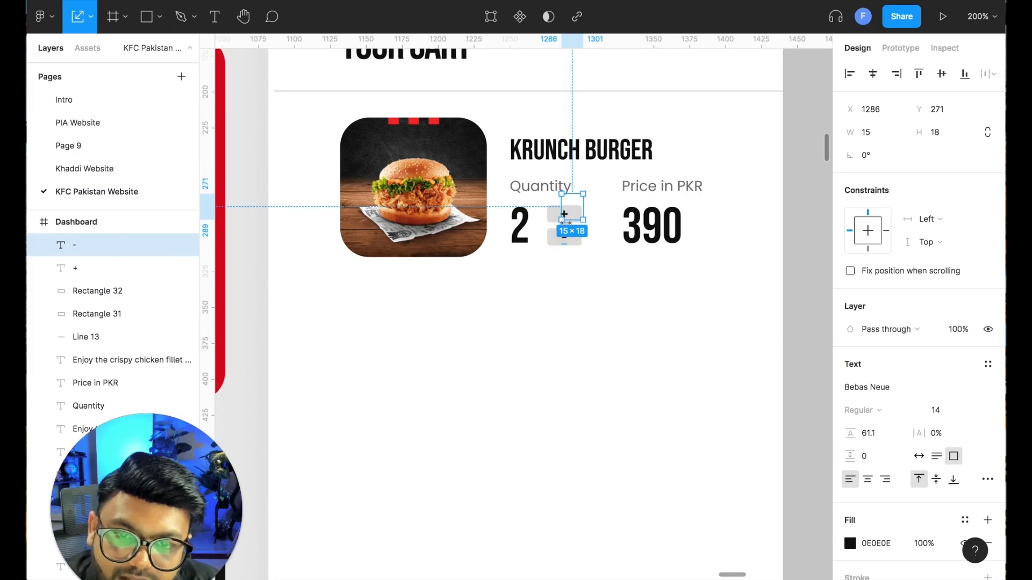
shift+click(566, 250)
shift+click(564, 245)
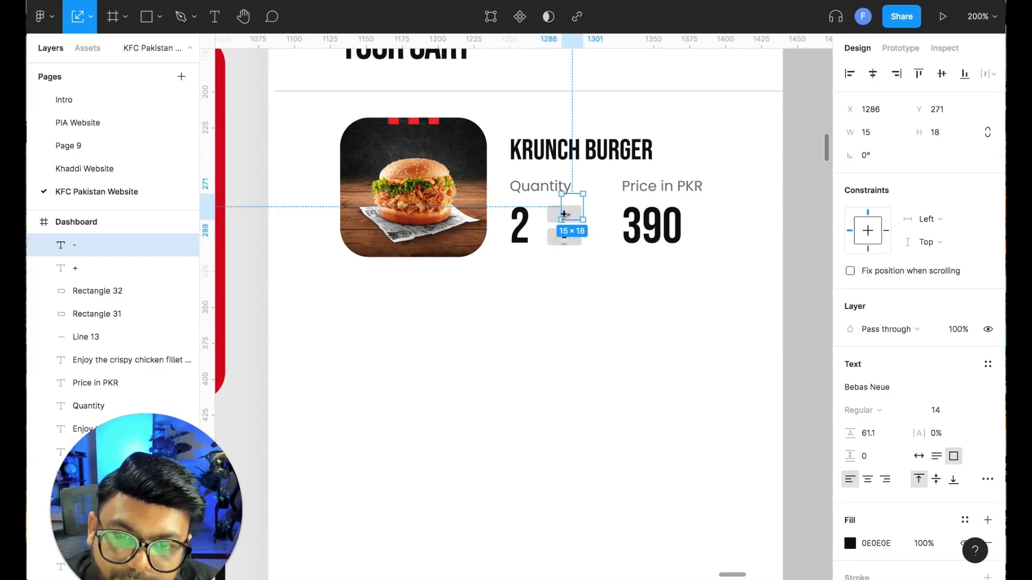
click(787, 295)
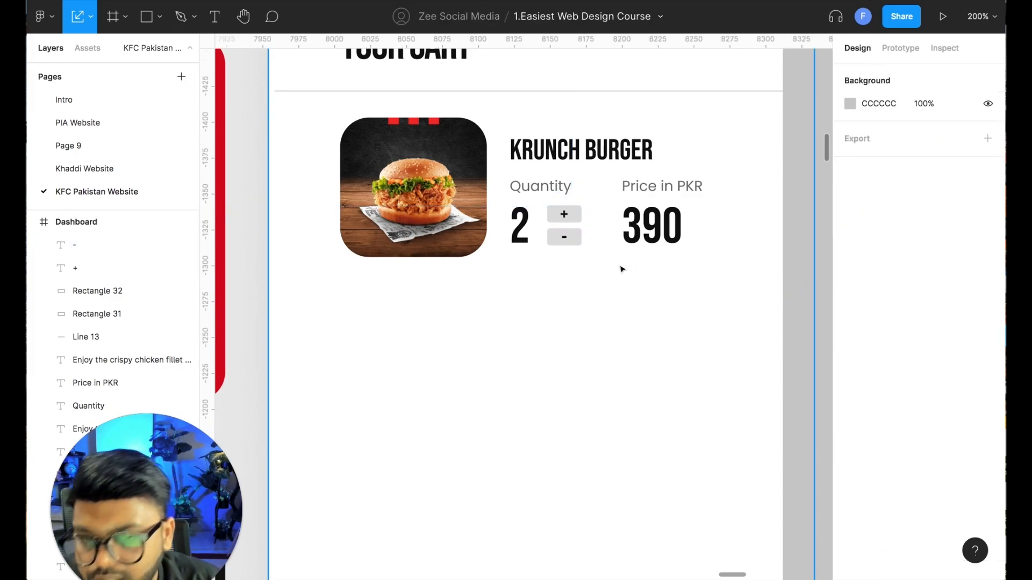
Delete the stray dark close icon lying on the canvas beside the dashboard frame
key(ctrl+minus)
key(space)
drag(514, 338, 558, 308)
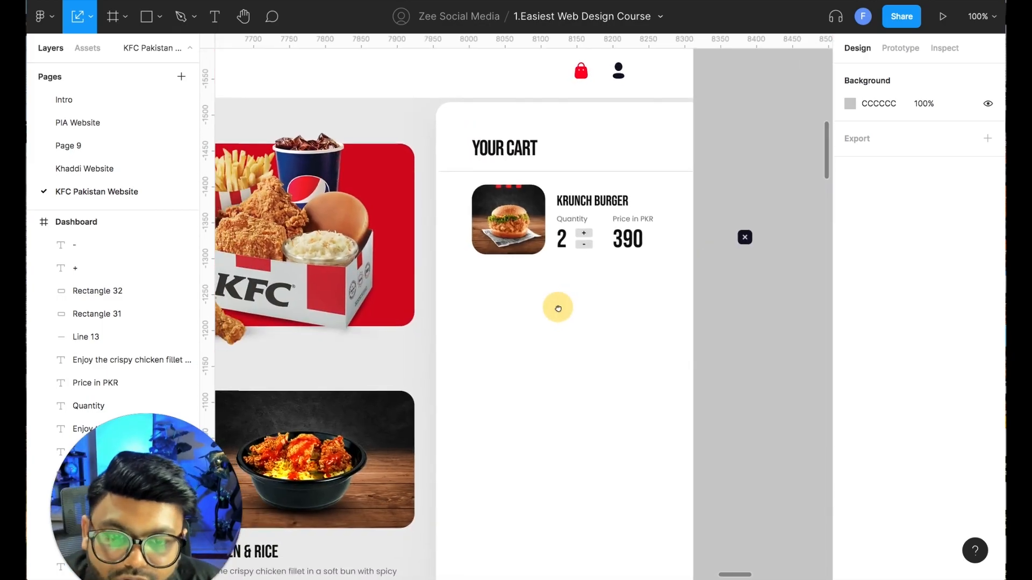
click(744, 237)
key(Delete)
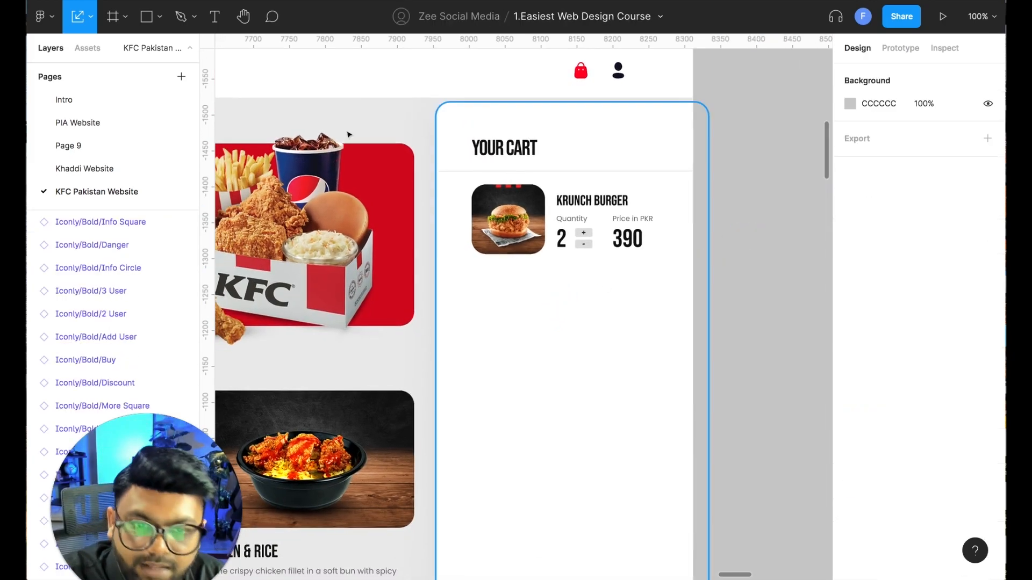
Switch from the Scale tool back to the Move tool
click(159, 16)
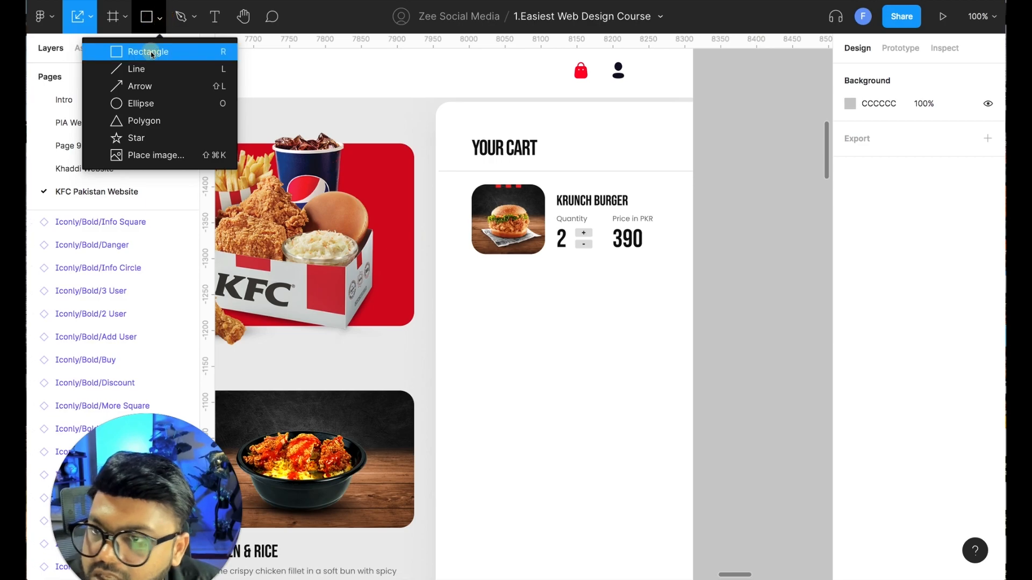
click(153, 49)
click(160, 16)
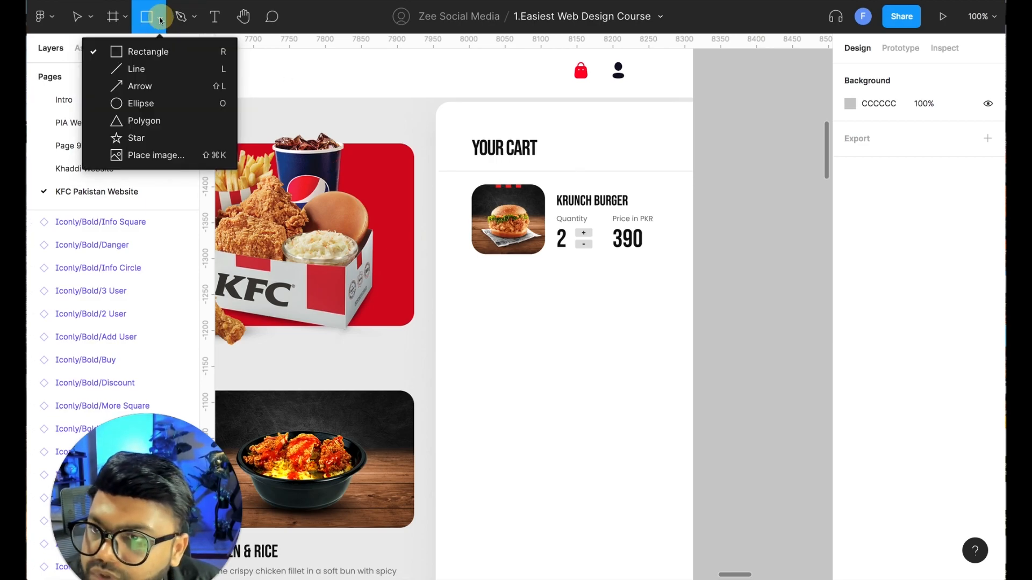
click(91, 16)
click(87, 48)
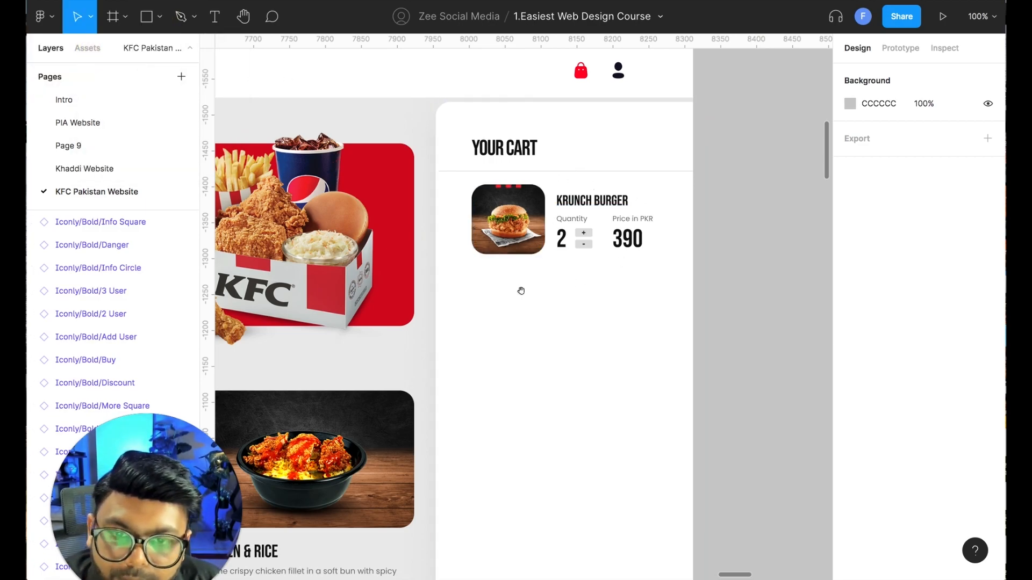
Lock the white background rectangle of the Your Cart panel
drag(523, 288, 658, 216)
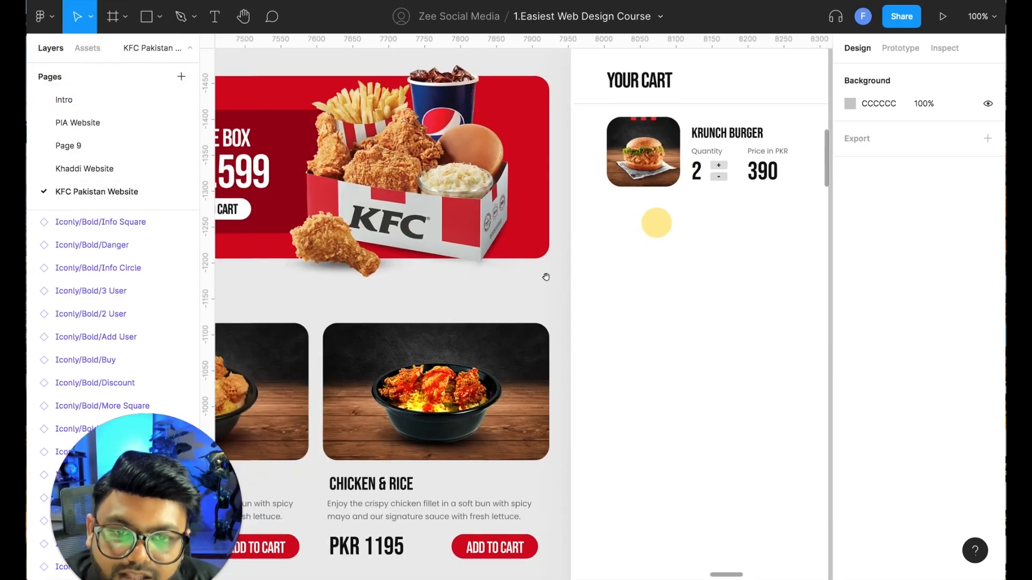
click(616, 232)
right_click(627, 265)
click(675, 513)
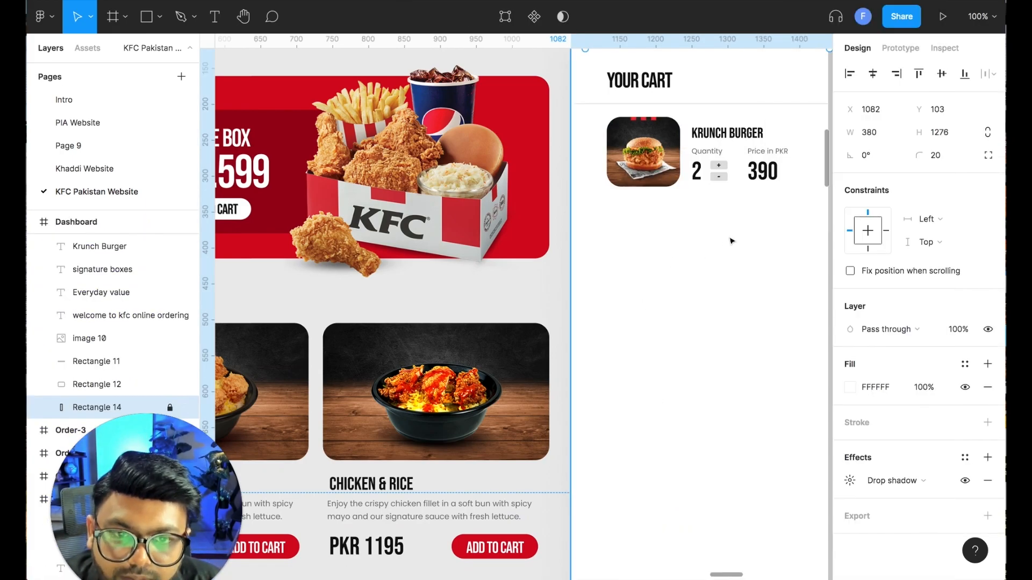
Duplicate the whole Krunch Burger cart item twice, stacking the copies evenly below the original in the Your Cart panel
drag(727, 237, 568, 243)
click(710, 231)
drag(662, 215, 500, 343)
click(484, 144)
click(749, 247)
Copy the Rice and Spice photo from the KFC website in the browser and paste it into the second cart item's picture in Figma
scroll(748, 247, down, 2)
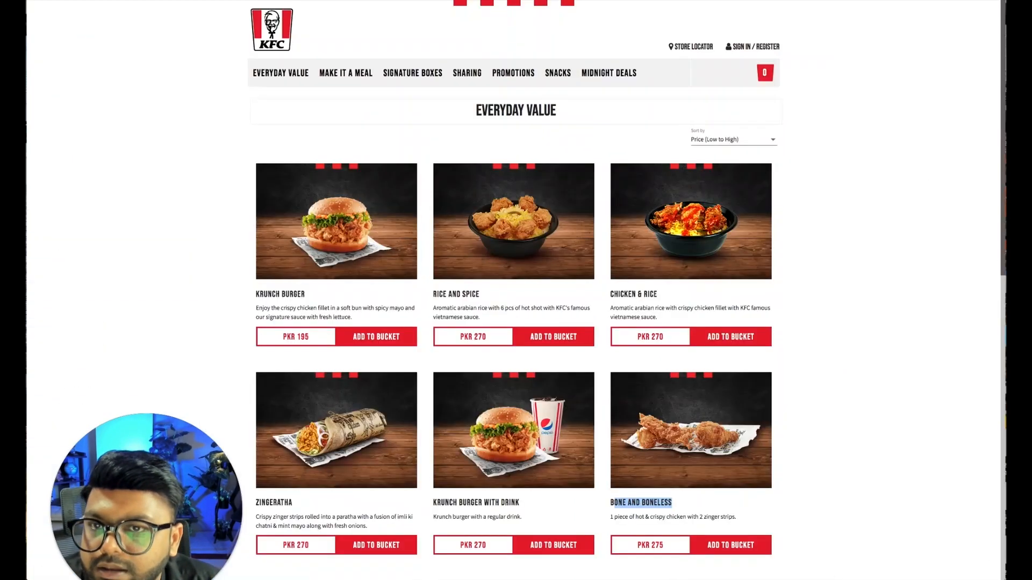
right_click(520, 240)
click(556, 339)
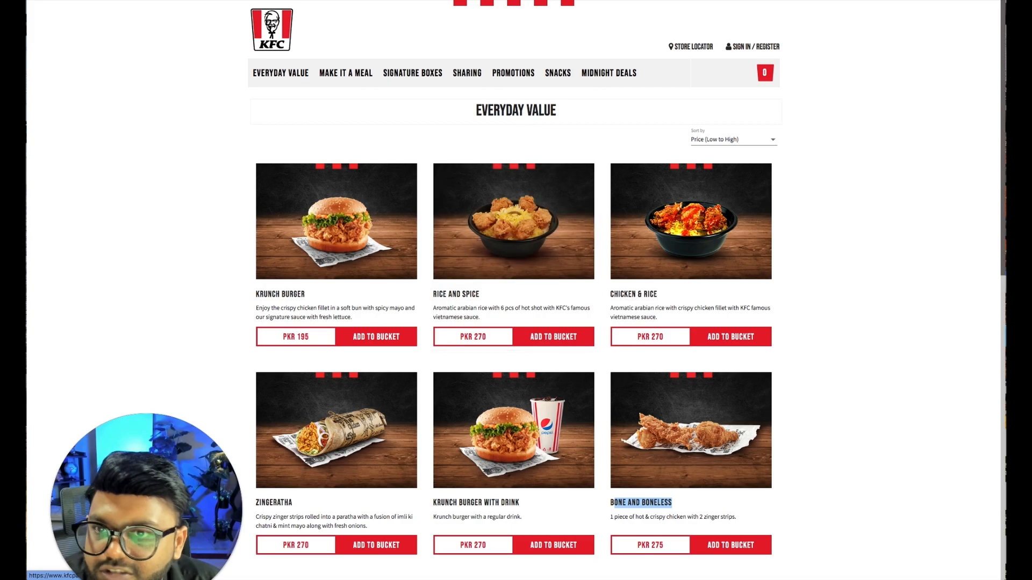
key(super+Tab)
click(508, 209)
key(super+v)
Change the second cart item's title to "Rice & spice"
double_click(582, 191)
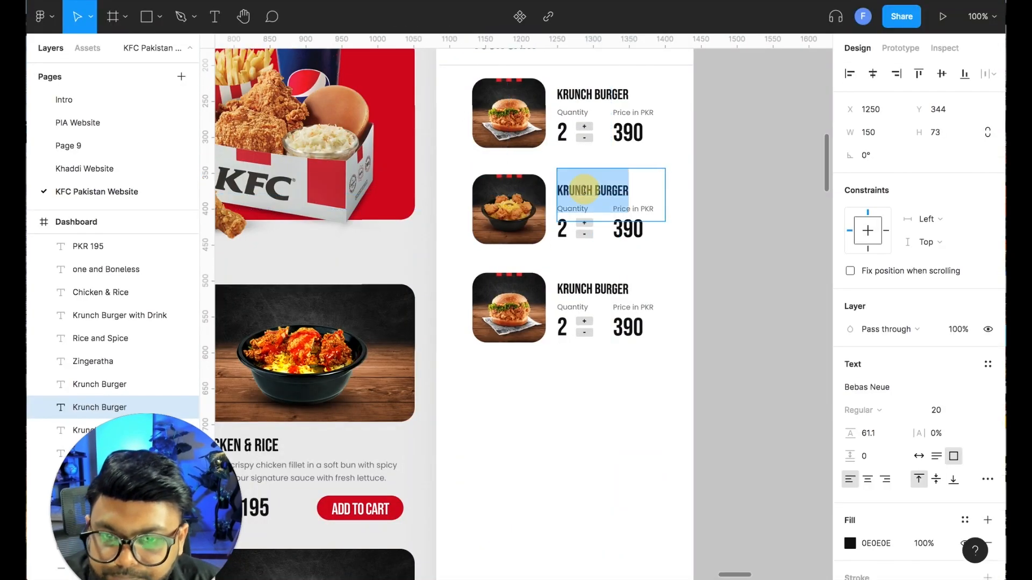
text(Ricew)
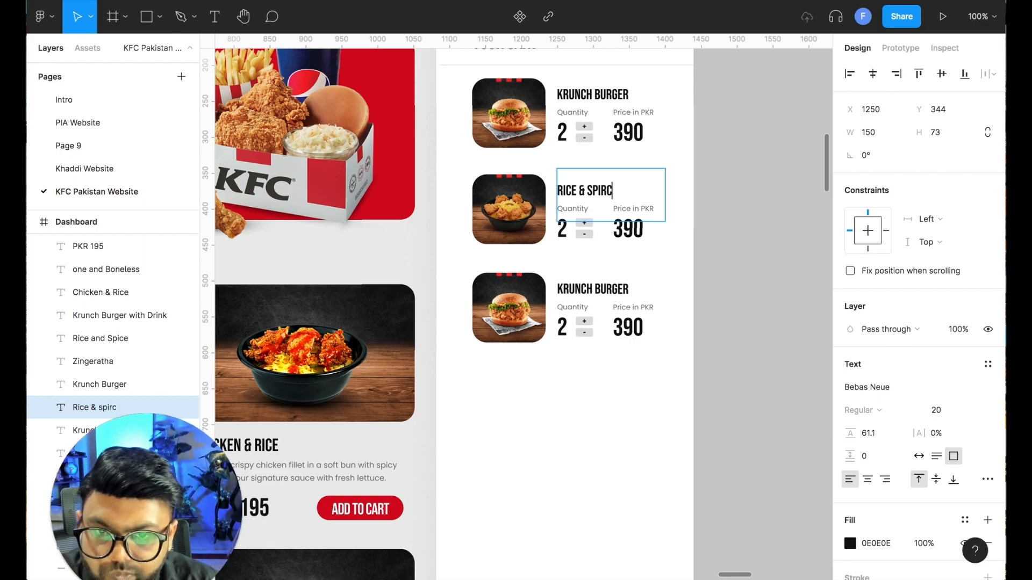
key(Escape)
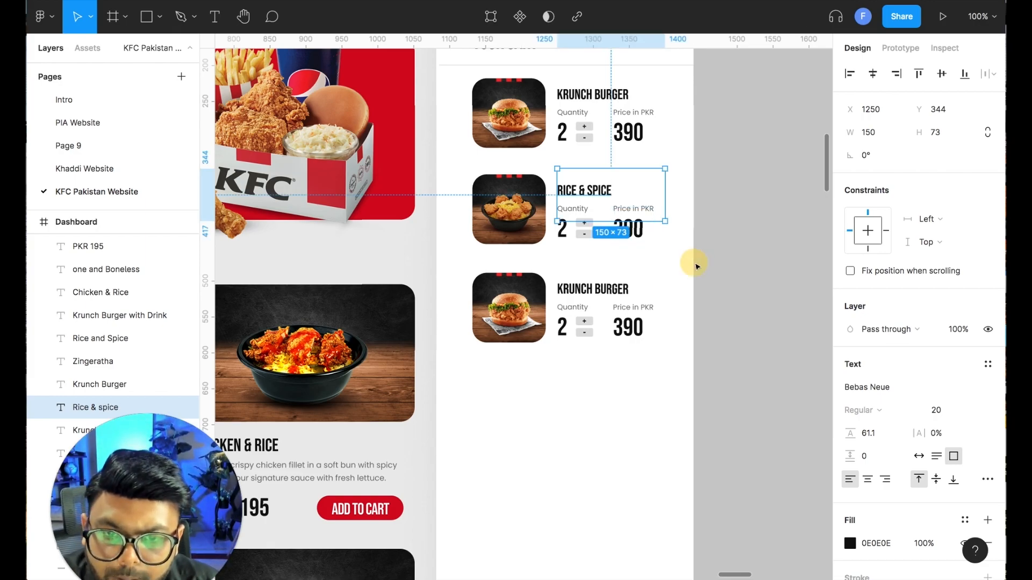
click(691, 263)
Set the Rice & Spice cart item's quantity to 1 and its price to 490
double_click(562, 230)
key(Right)
key(BackSpace)
text(1)
double_click(645, 235)
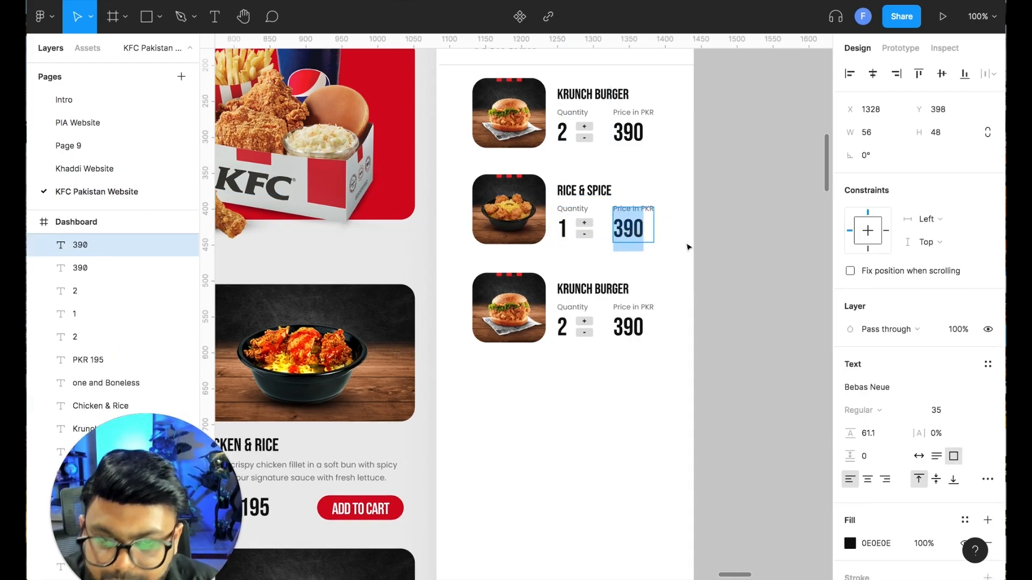
text(45)
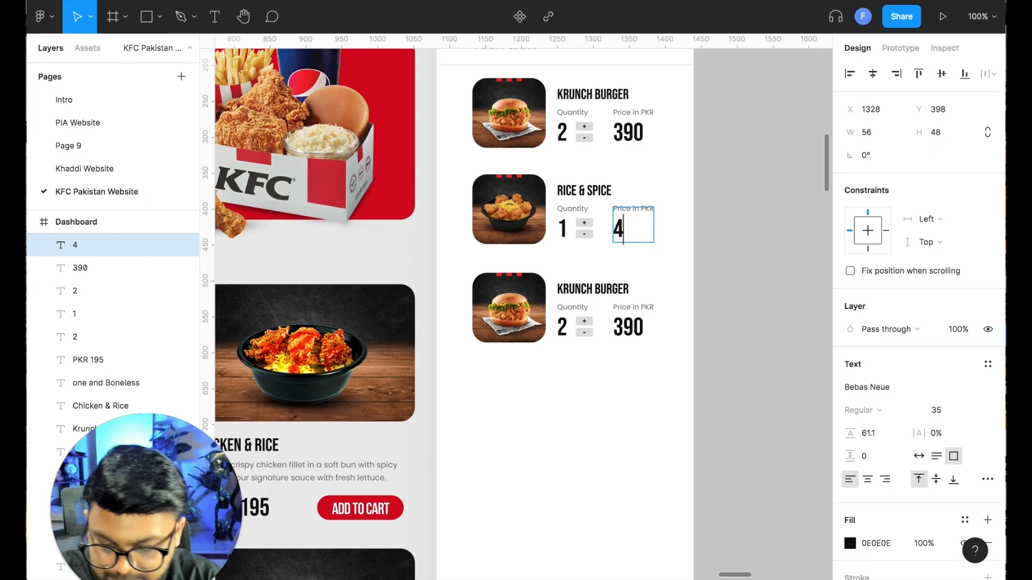
text(90)
click(741, 263)
Copy the Bone and Boneless photo from the KFC website in the browser and paste it into the third cart item's picture in Figma
click(596, 295)
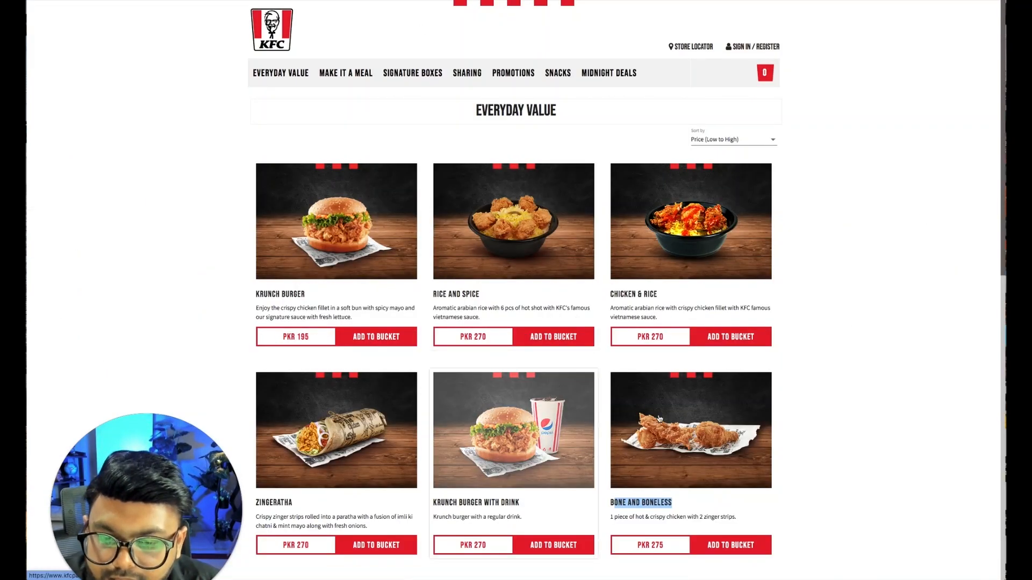
right_click(658, 418)
click(691, 509)
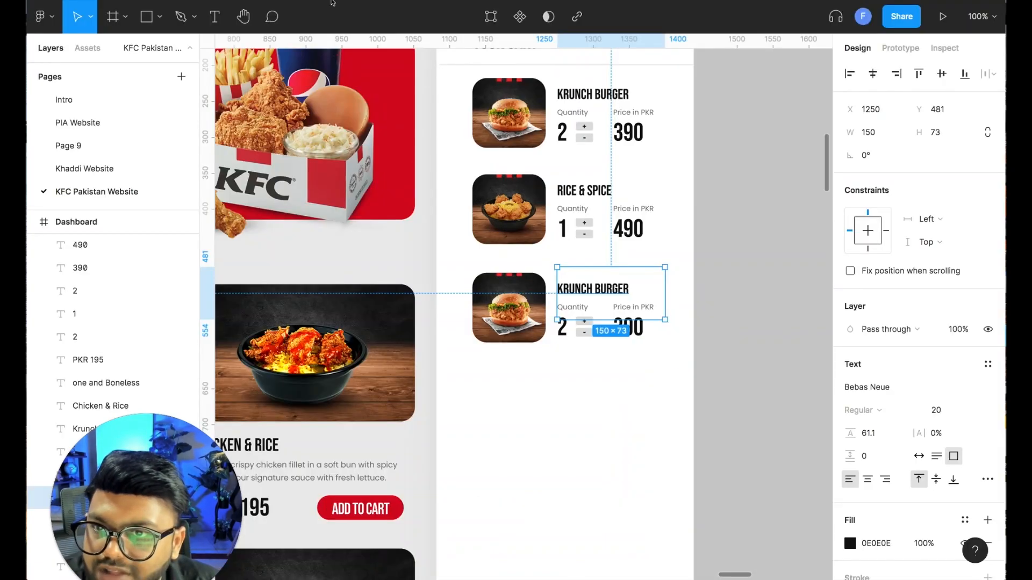
key(super+v)
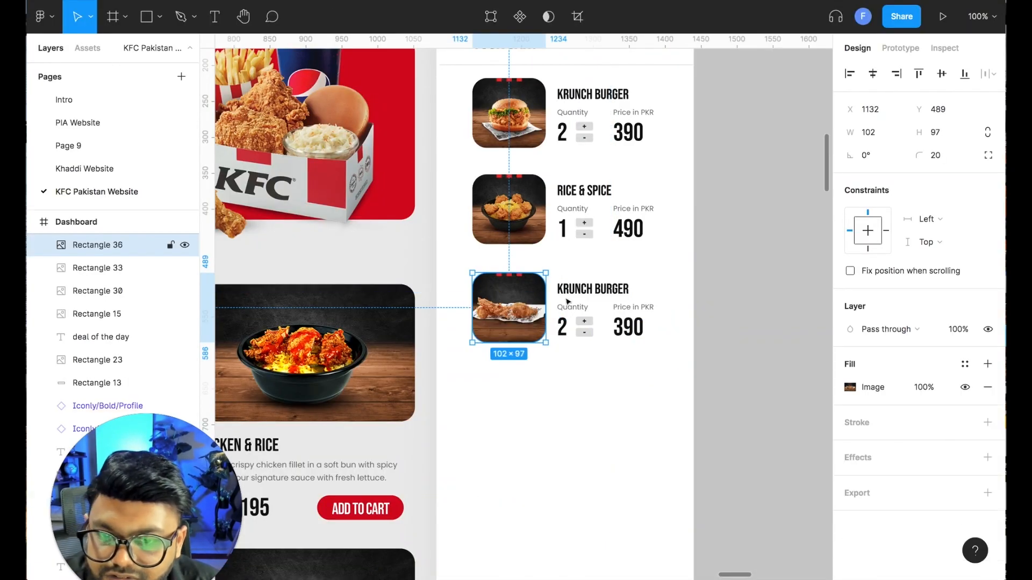
Change the third cart item's title to "bone & boneless" and its price to 1459, widening the price's text box to fit one line
double_click(591, 289)
text(bone)
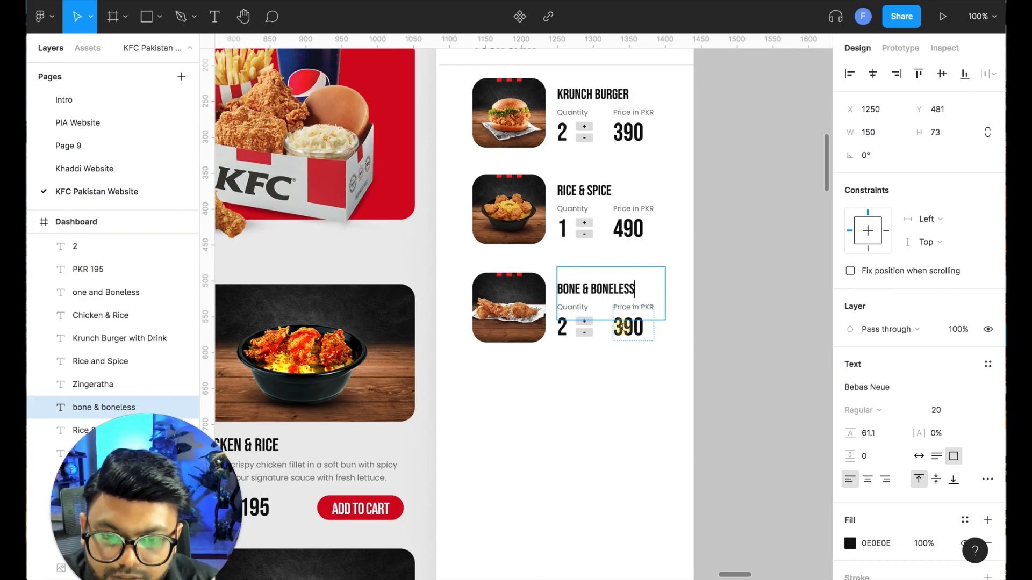
double_click(624, 327)
text(900)
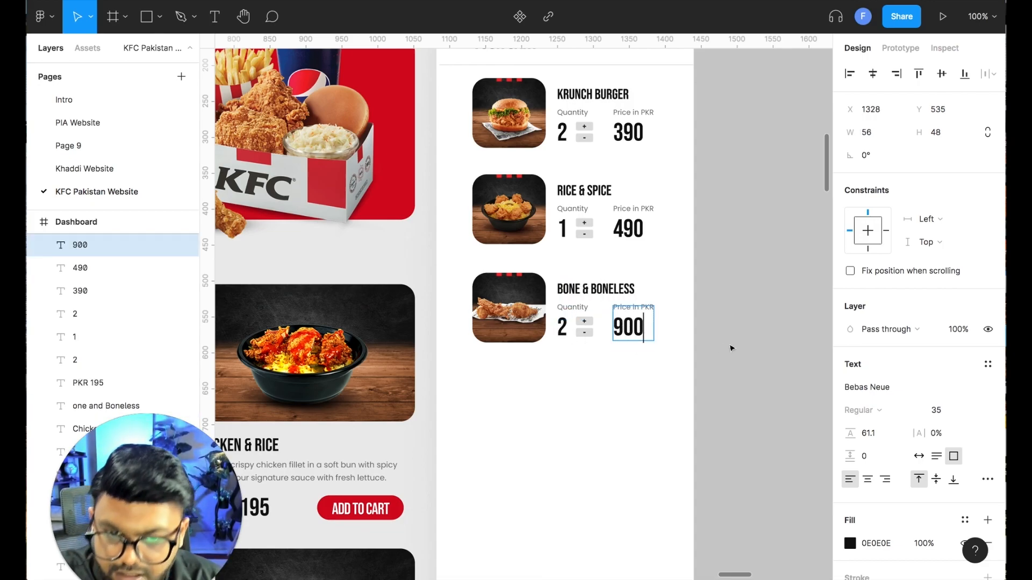
key(BackSpace)
text(145)
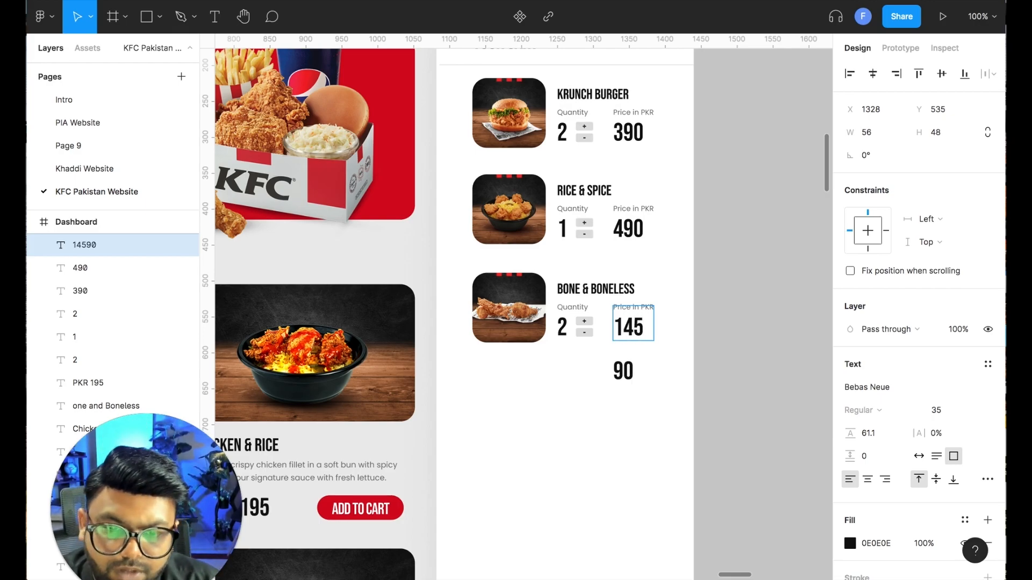
key(BackSpace)
drag(658, 330, 663, 327)
click(718, 337)
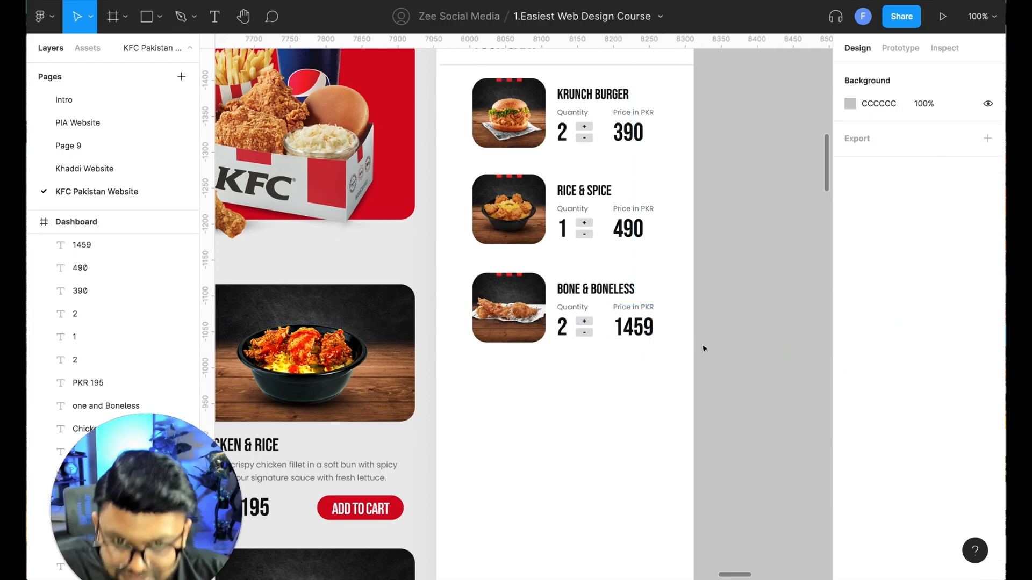
Move all three cart items together slightly left and down, away from the divider under the Your Cart heading
scroll(718, 337, up, 1)
drag(443, 113, 644, 366)
drag(520, 260, 514, 262)
click(752, 232)
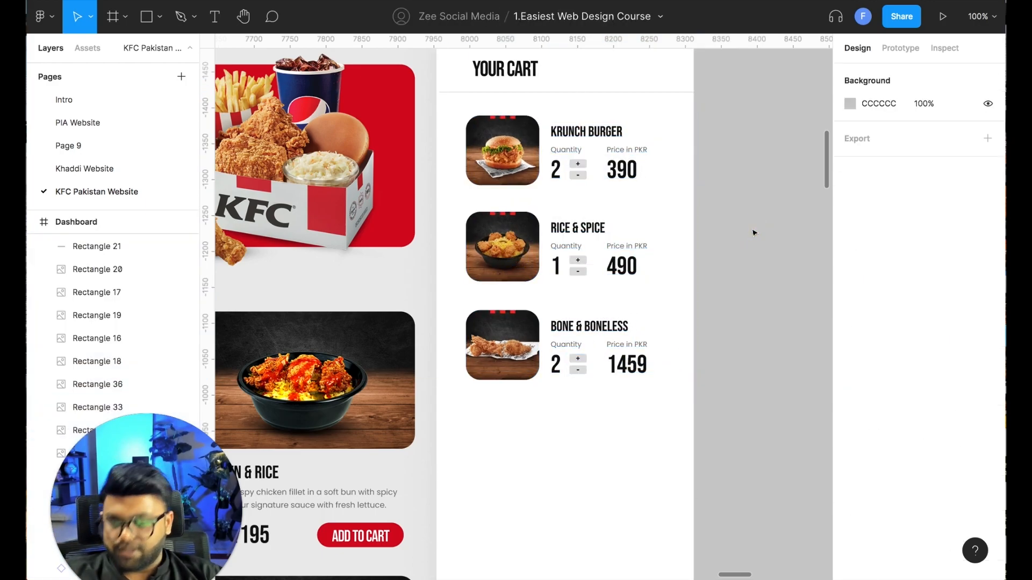
Draw a rectangle about 358 × 272 across the bottom of the Your Cart panel, flush with the panel's left edge and the frame's corner
key(super+minus)
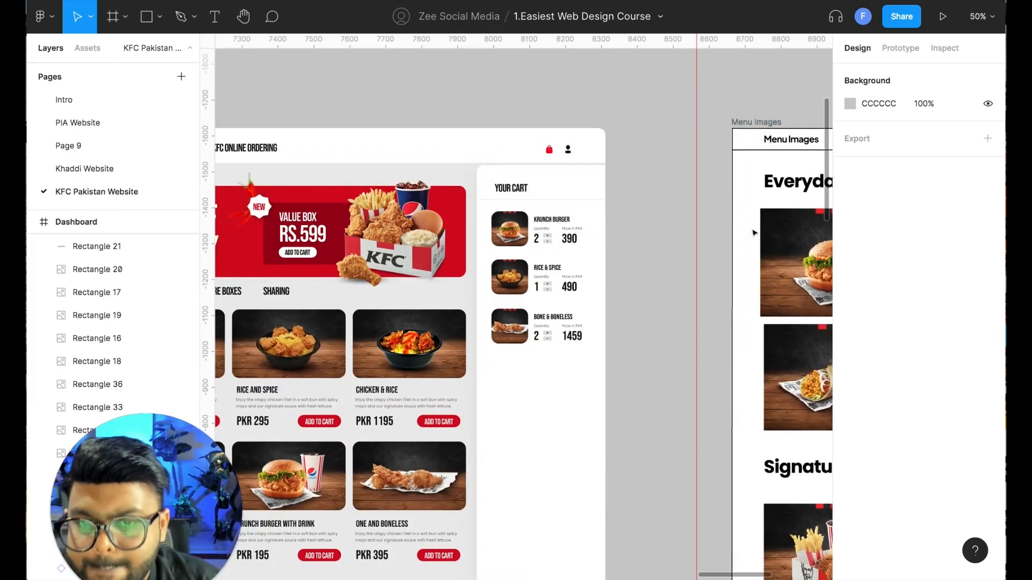
drag(628, 270, 699, 185)
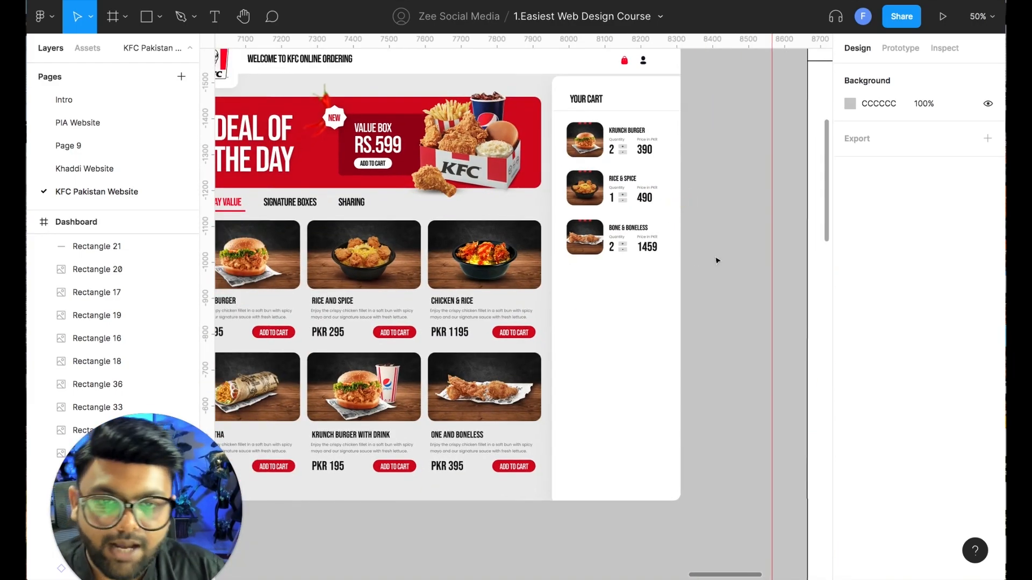
scroll(716, 260, left, 3)
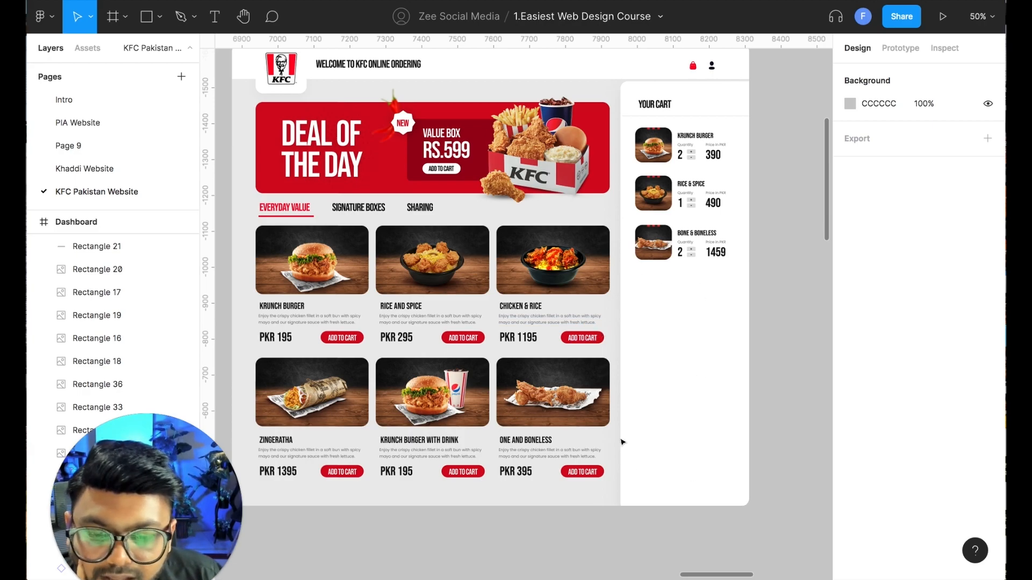
click(159, 16)
click(140, 49)
drag(621, 407, 749, 506)
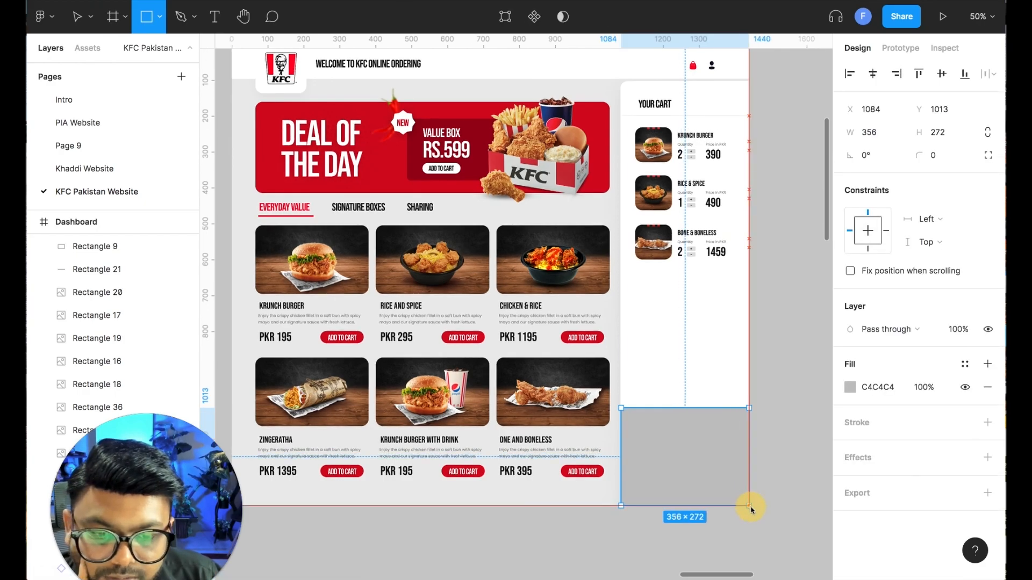
click(788, 436)
click(716, 434)
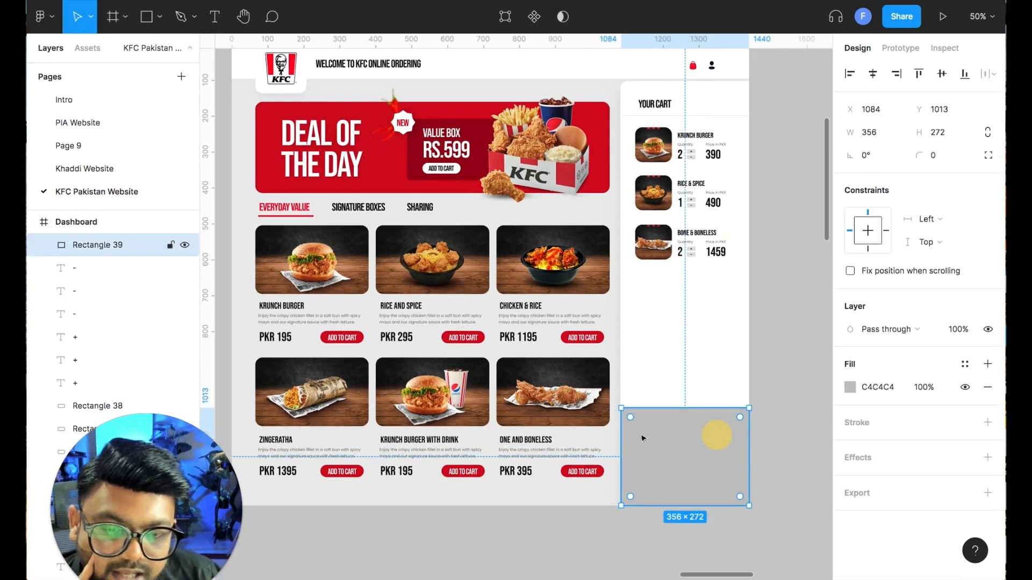
drag(616, 433, 620, 433)
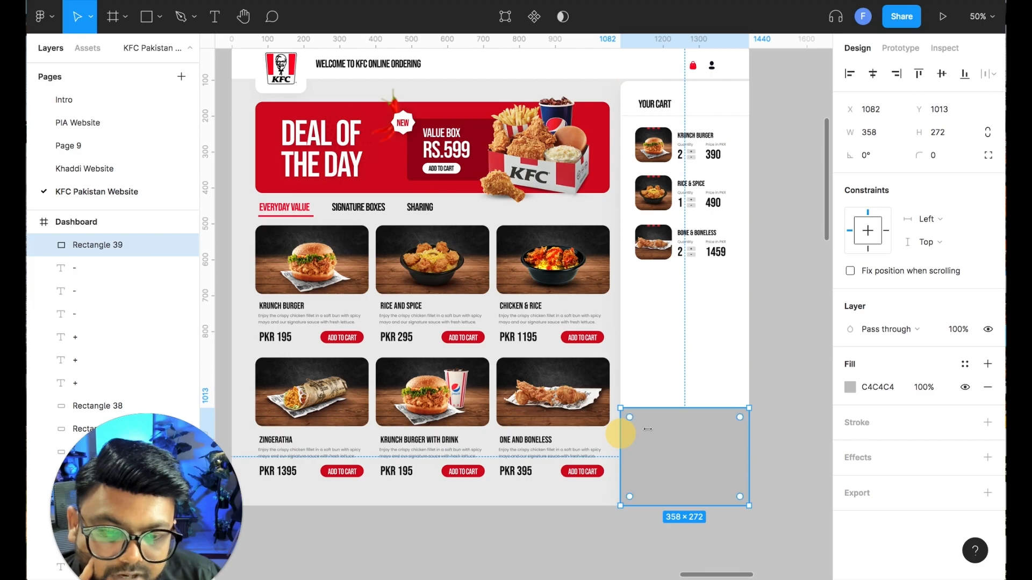
Fill the rectangle at the bottom of the cart panel with black 000000
click(849, 387)
drag(765, 373, 661, 394)
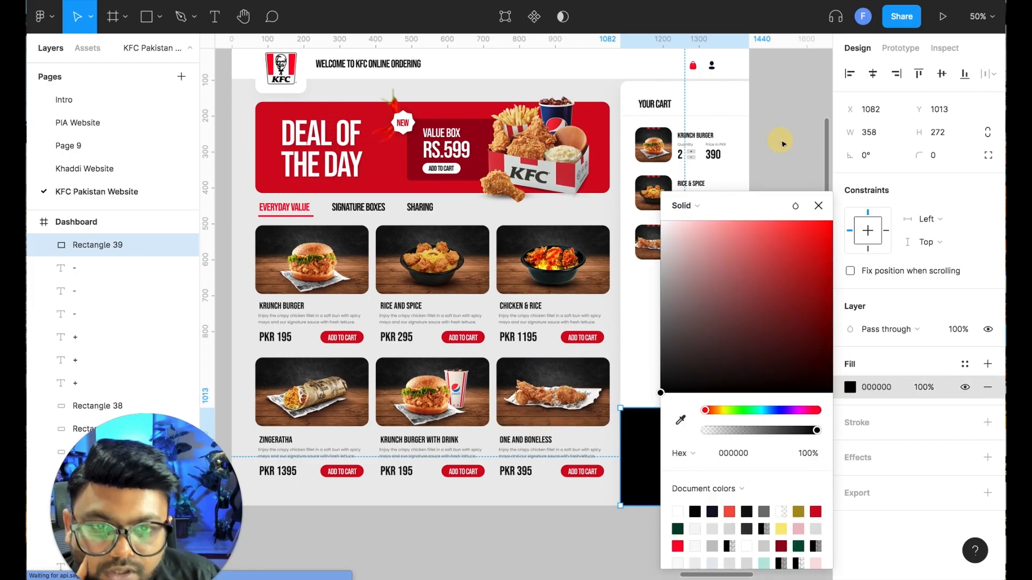
click(783, 144)
key(ctrl+minus)
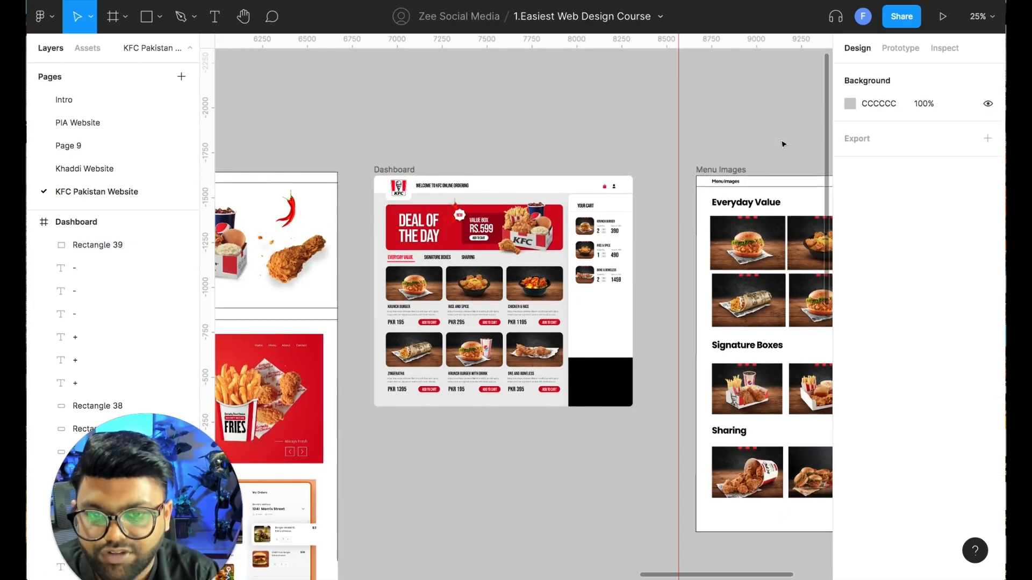
Change the fill of the black rectangle at the bottom of the cart panel to light grey F4F4F4, sampled from the canvas
key(ctrl+plus)
click(686, 437)
click(849, 388)
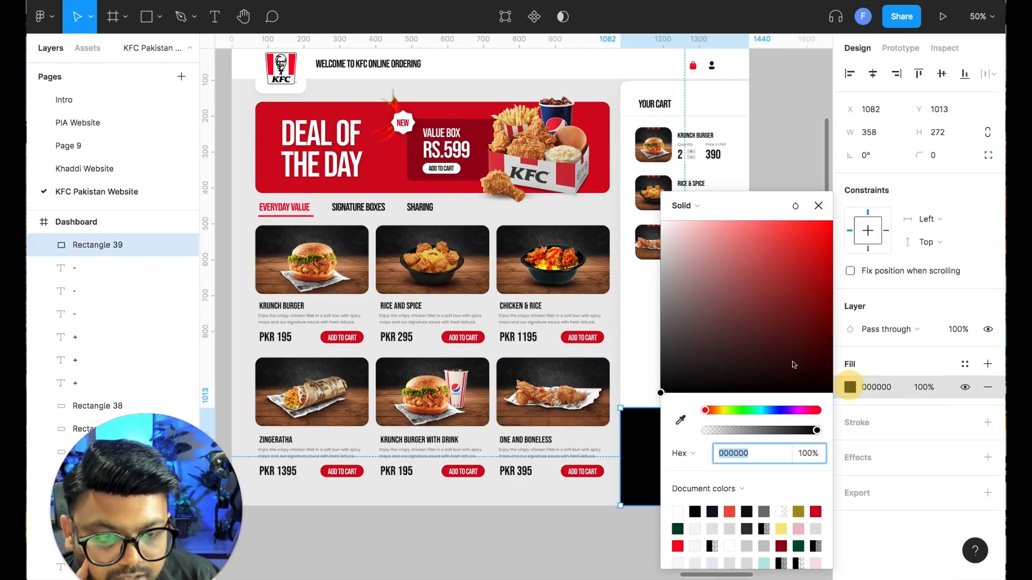
key(i)
click(624, 241)
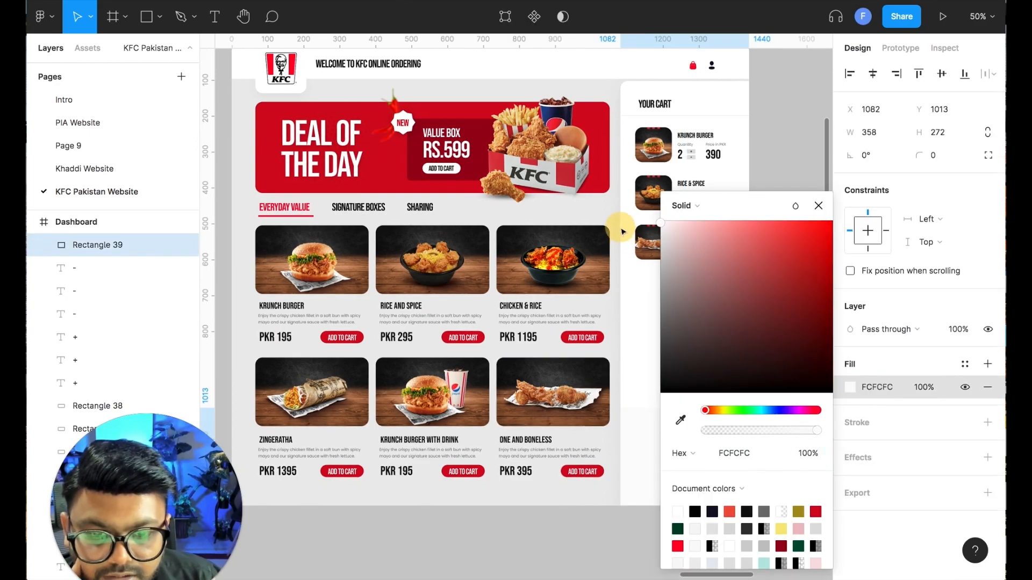
click(778, 141)
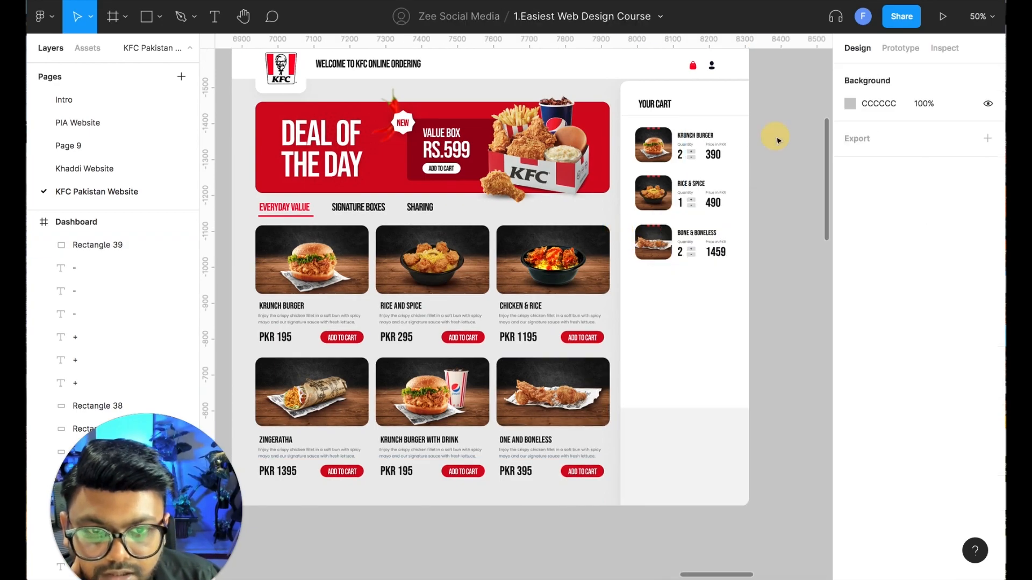
Delete the rectangle at the bottom of the cart panel and draw a light grey divider line across the panel below the third item
click(688, 447)
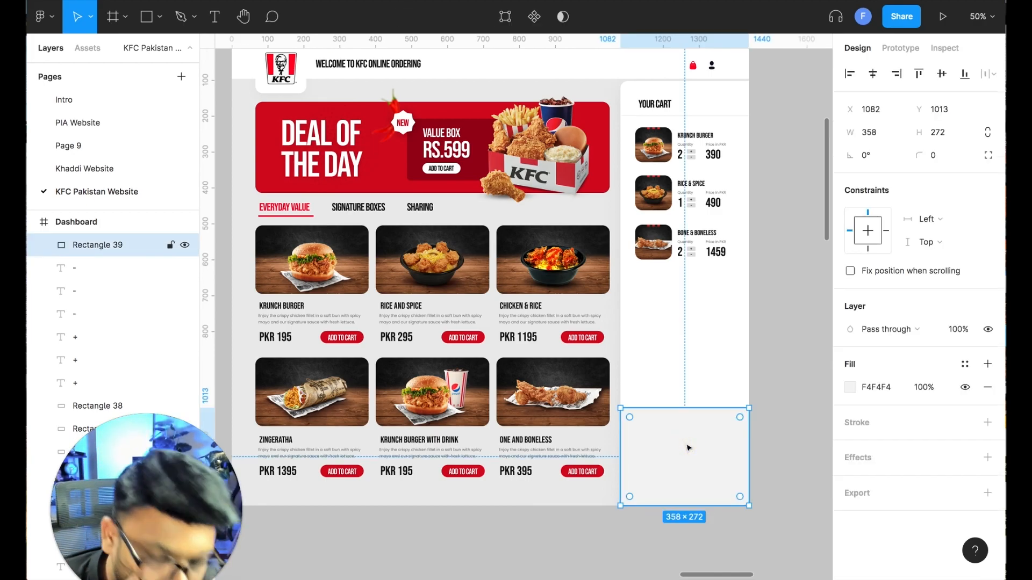
key(Delete)
click(160, 16)
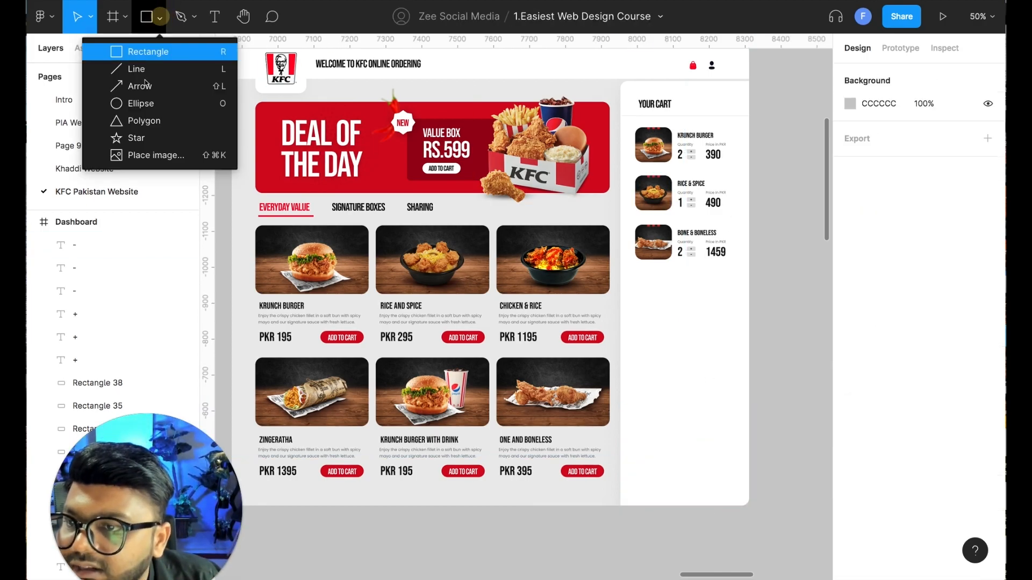
click(134, 69)
mouse_move(620, 276)
mouse_down()
mouse_move(748, 287)
mouse_move(624, 256)
mouse_up()
click(850, 423)
click(772, 169)
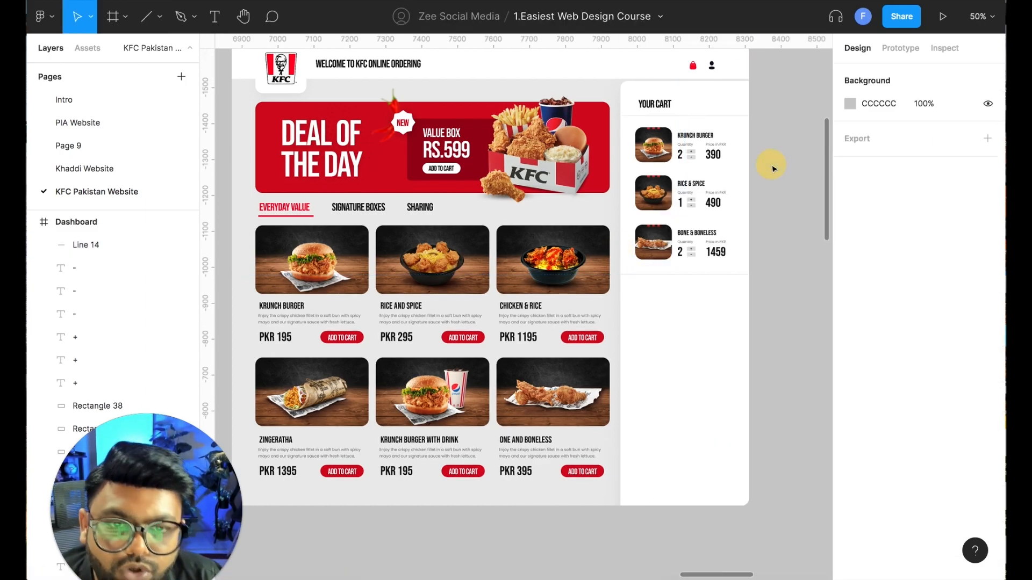
Duplicate the Rice & Spice title to just below the new divider, change its text to "total bill" and nudge it slightly up
key(shift+0)
scroll(453, 211, right, 10)
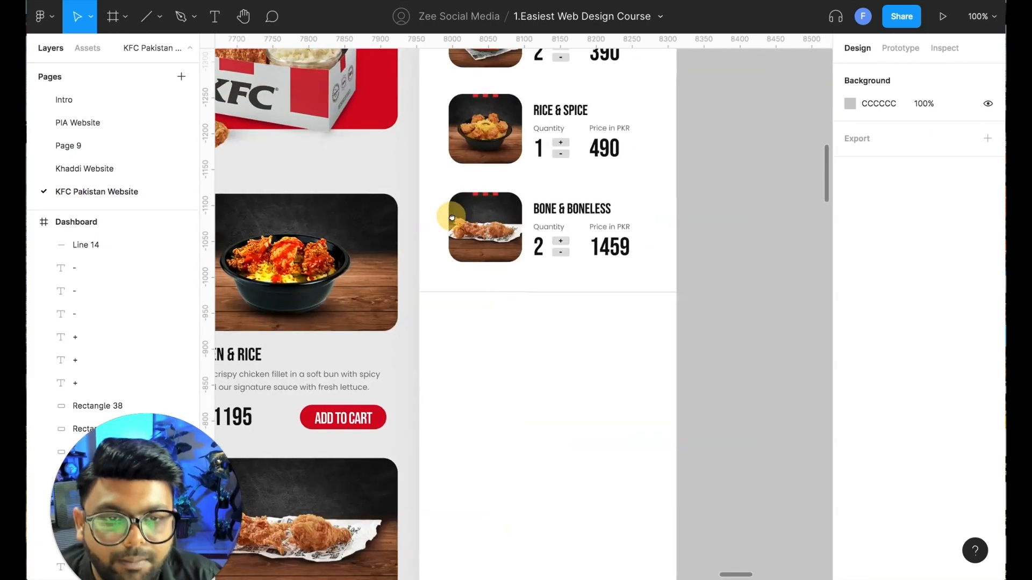
drag(560, 109, 489, 325)
double_click(489, 325)
text(t)
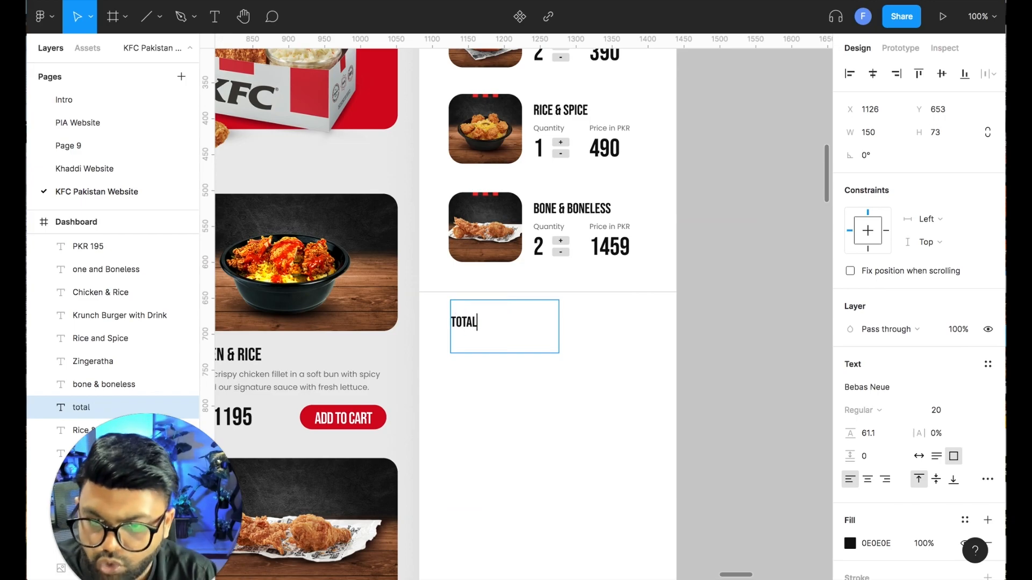
key(Escape)
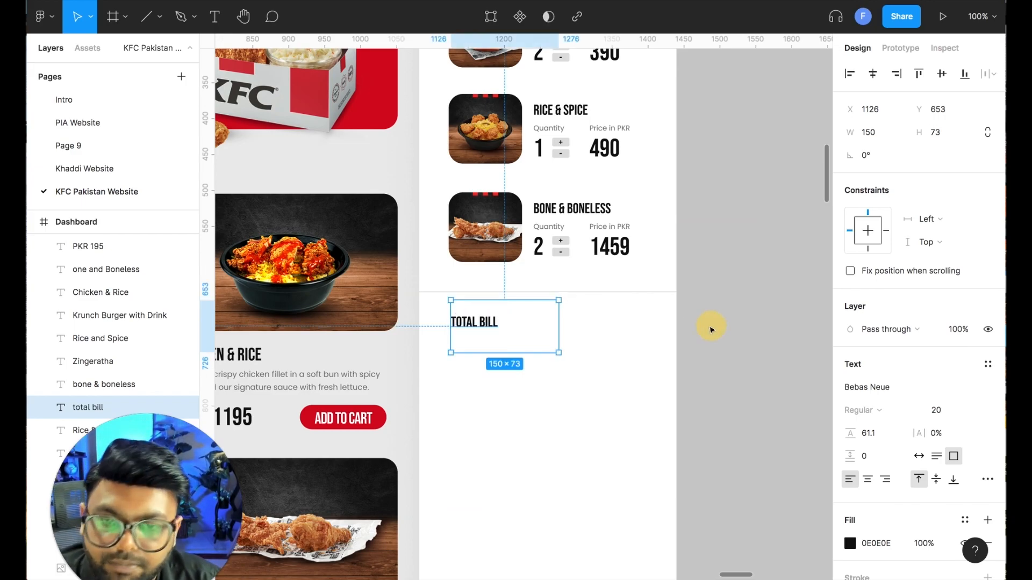
click(715, 327)
click(461, 323)
drag(461, 322, 461, 317)
Duplicate the third item's "Price in PKR" label and place the copy beside the Total Bill heading
click(611, 257)
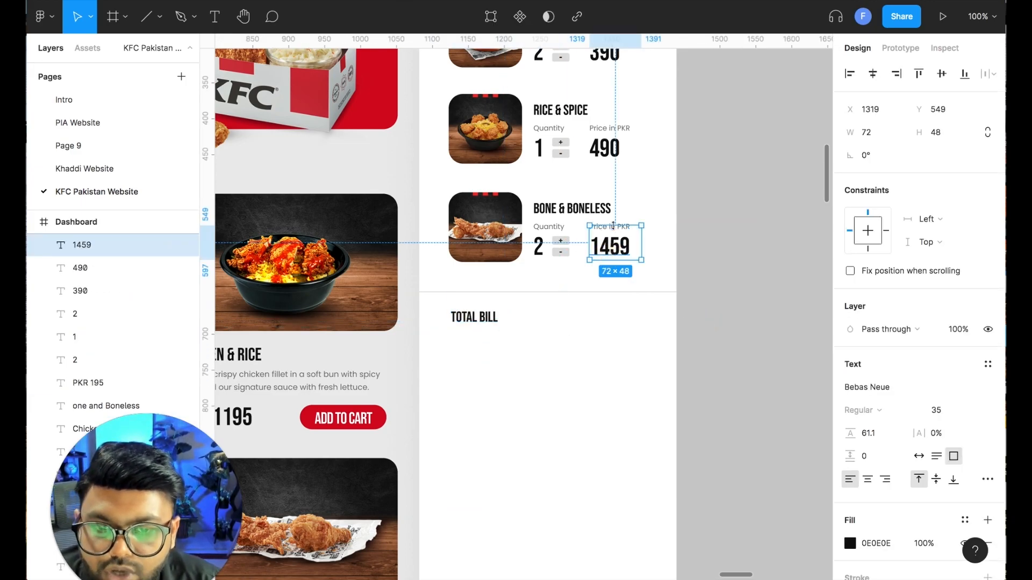
click(684, 247)
click(614, 226)
drag(615, 227, 535, 323)
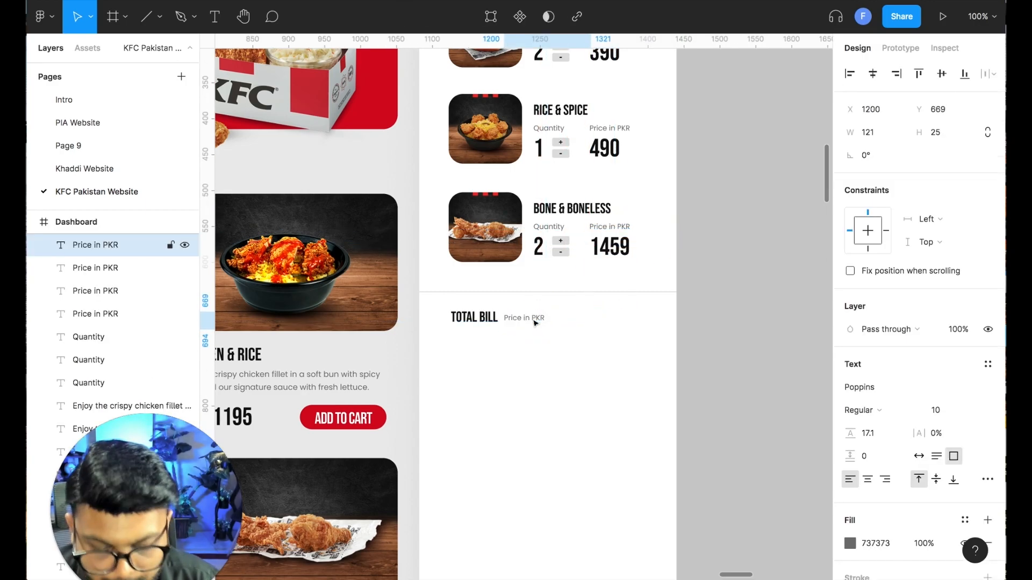
Duplicate the 1459 price below the Total Bill heading and change the copy's text to 3890
click(613, 251)
drag(612, 251, 478, 346)
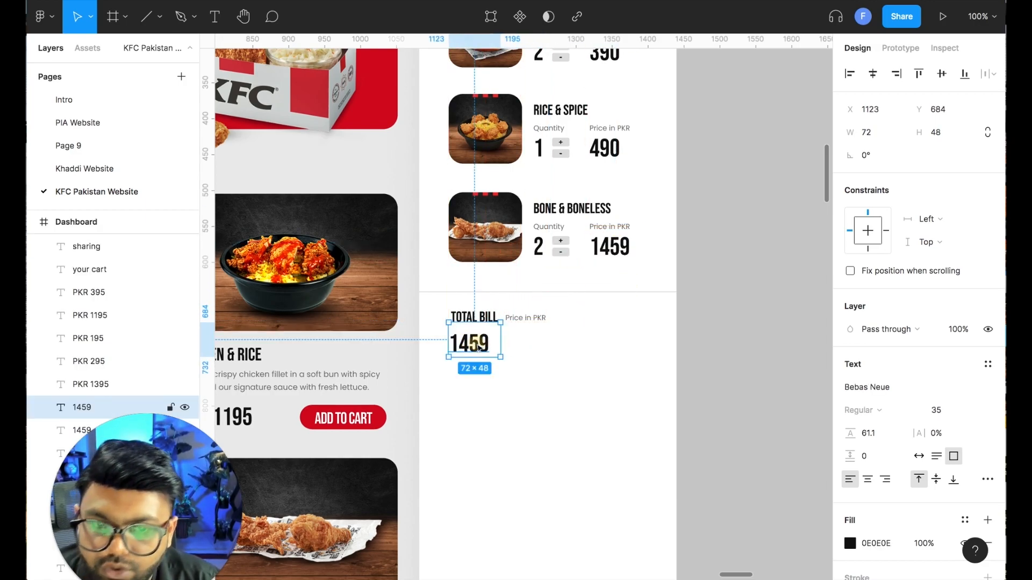
double_click(476, 344)
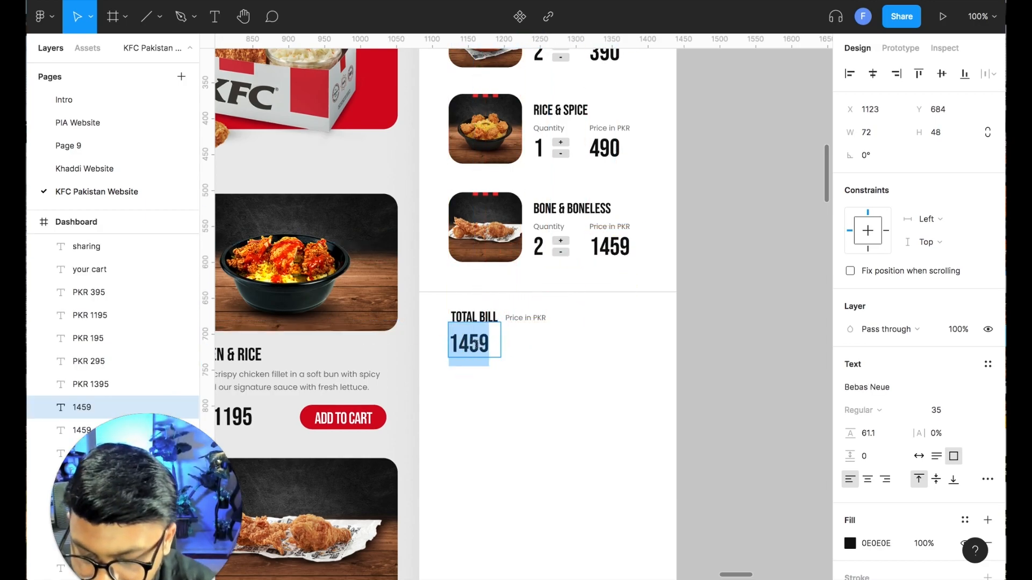
text(3)
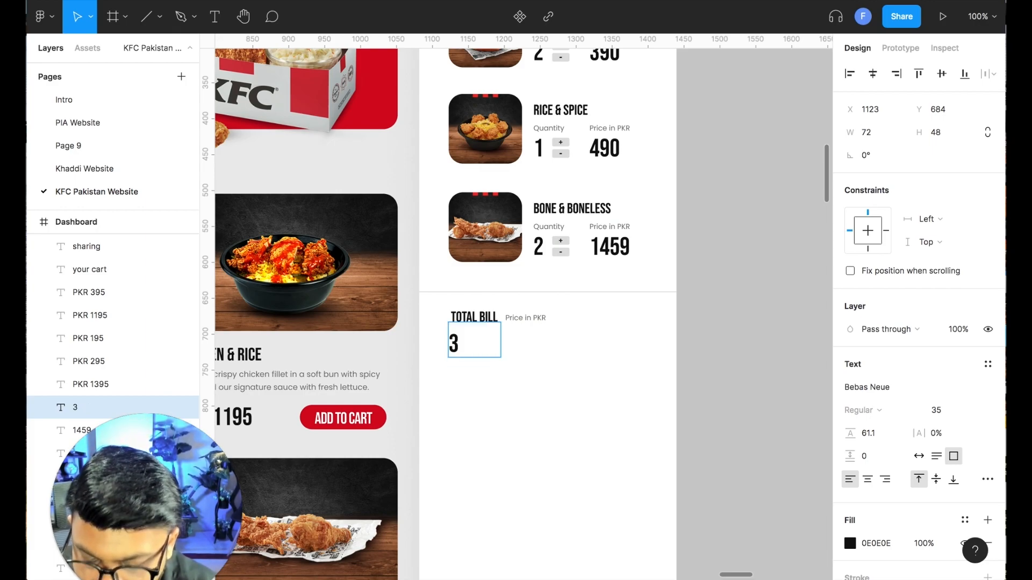
text(890)
key(Escape)
Set the 3890 total's font size to 55, widen its text box to 94 and align it under the Total Bill heading
click(944, 411)
key(Return)
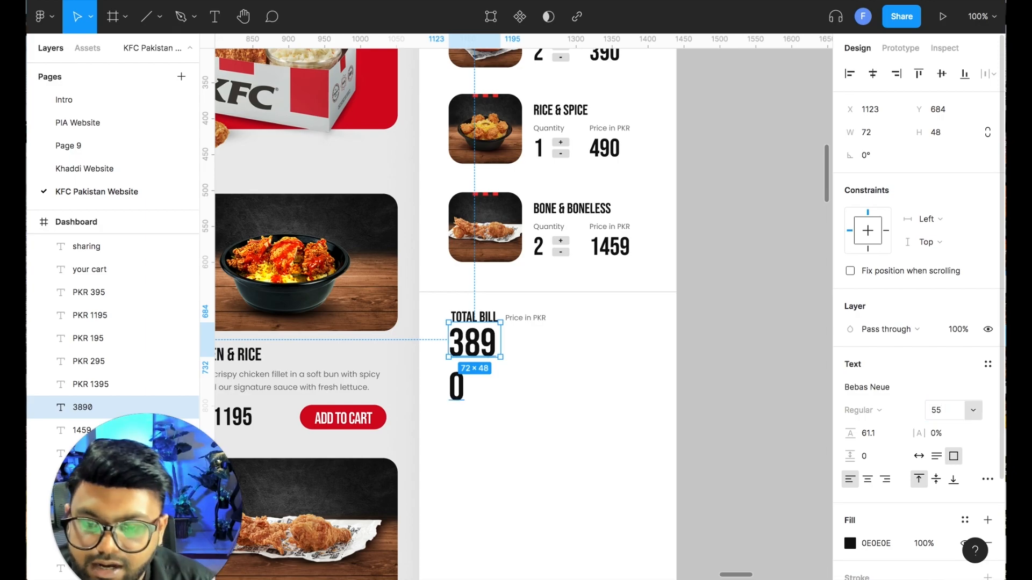
mouse_move(500, 345)
mouse_down()
mouse_move(518, 344)
mouse_move(488, 353)
mouse_up()
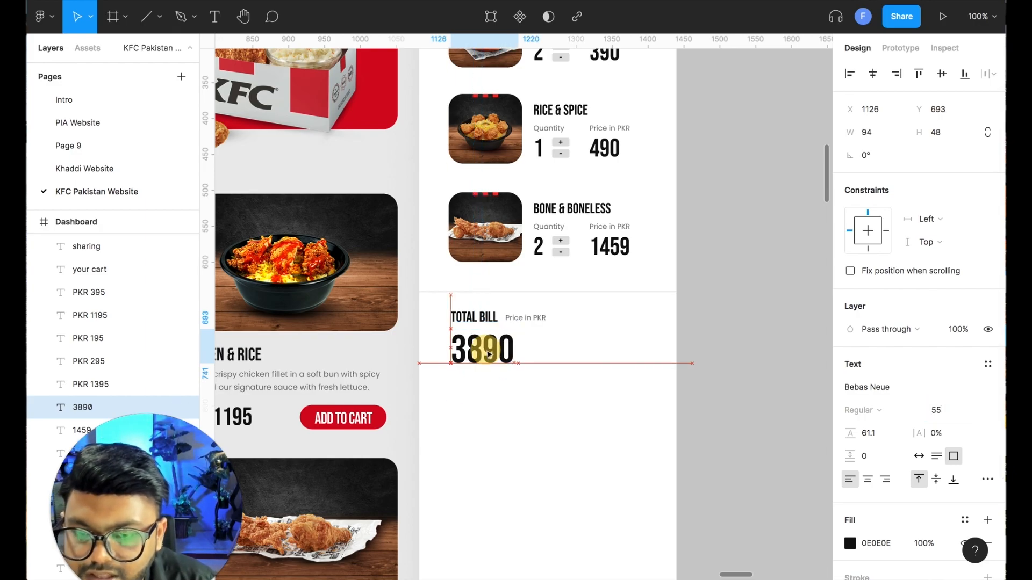
click(565, 329)
Duplicate the "Price in PKR" label below the 3890 total, change the copy to "Taxes" and move it slightly down
click(534, 318)
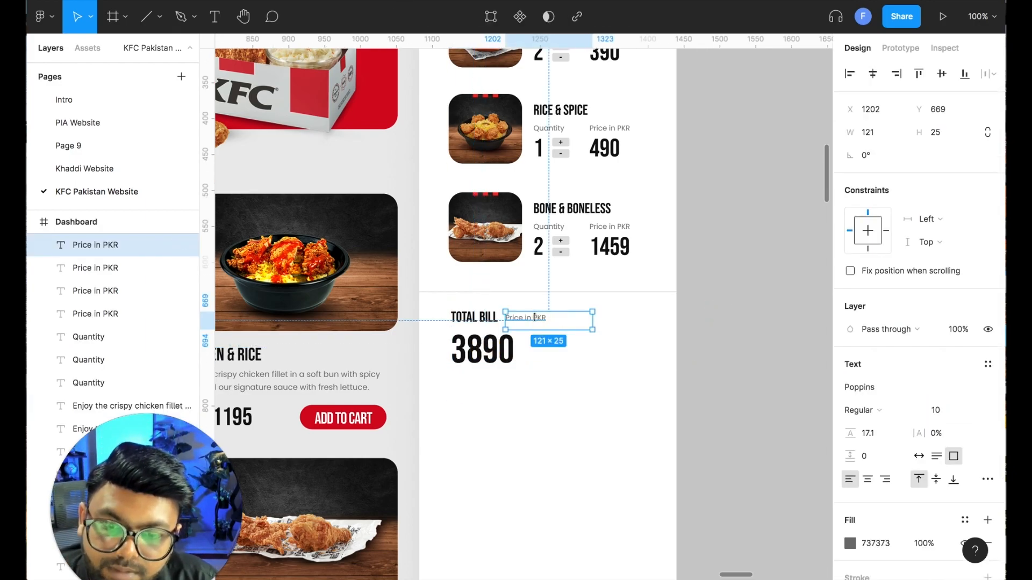
drag(537, 323, 482, 383)
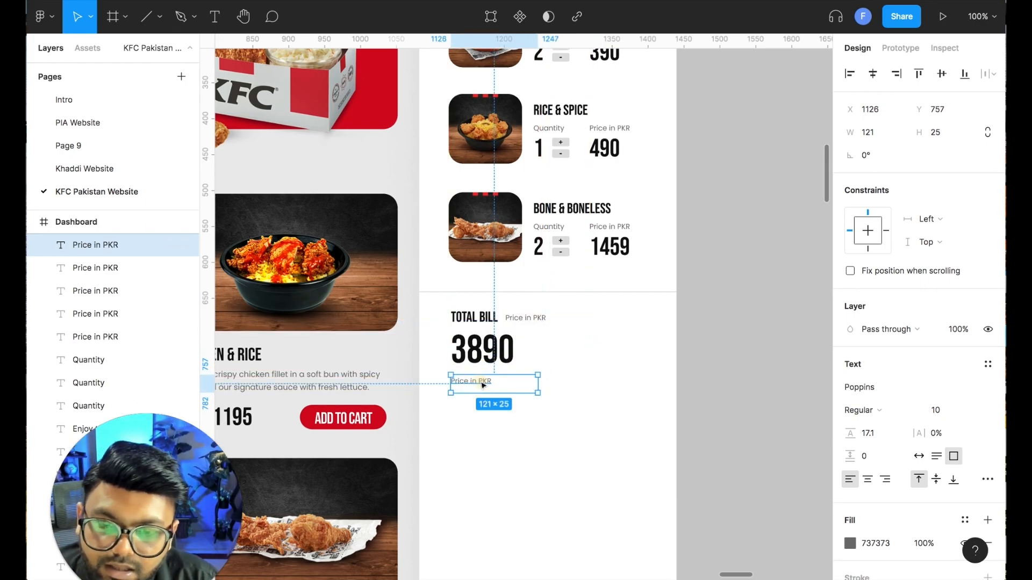
double_click(478, 382)
text(Taxes)
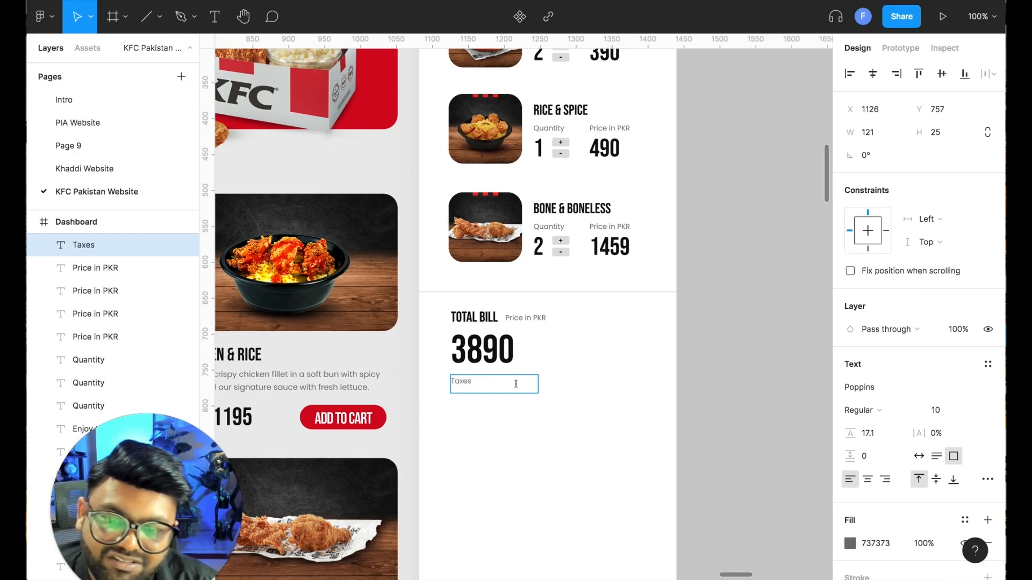
click(713, 388)
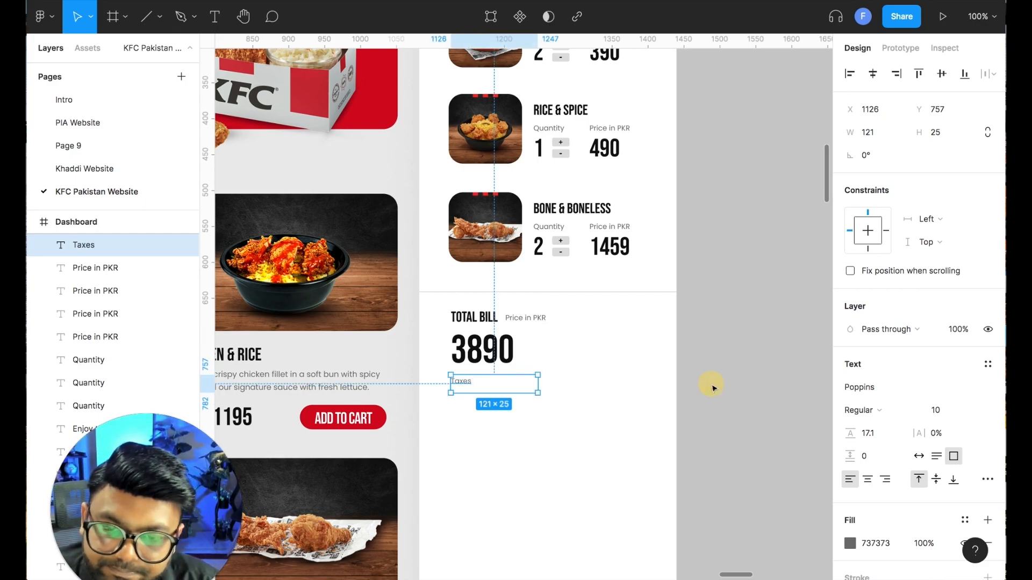
click(471, 356)
click(455, 384)
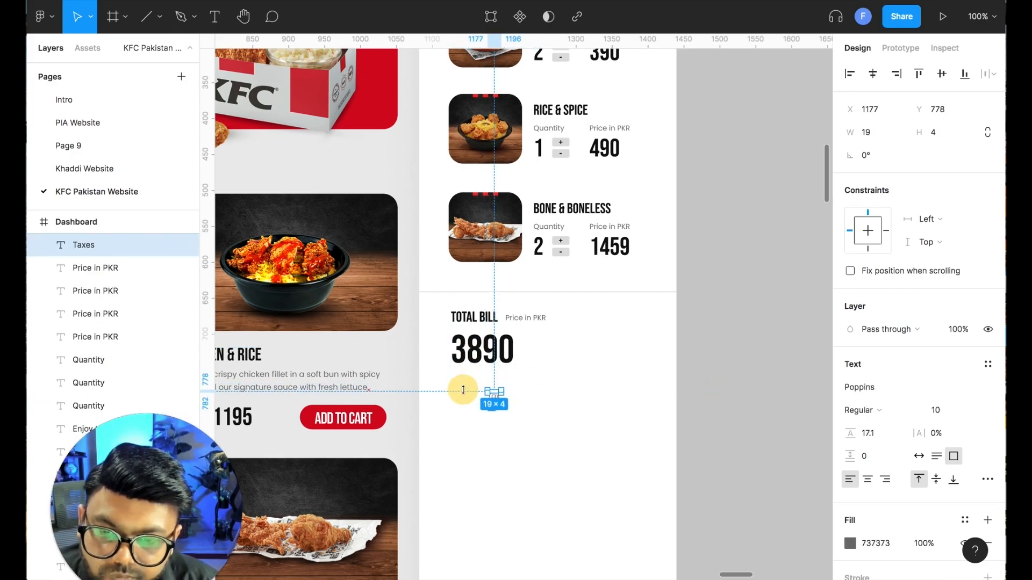
drag(463, 385, 466, 391)
Change the label below the 3890 total to "Taxes Included"
click(482, 349)
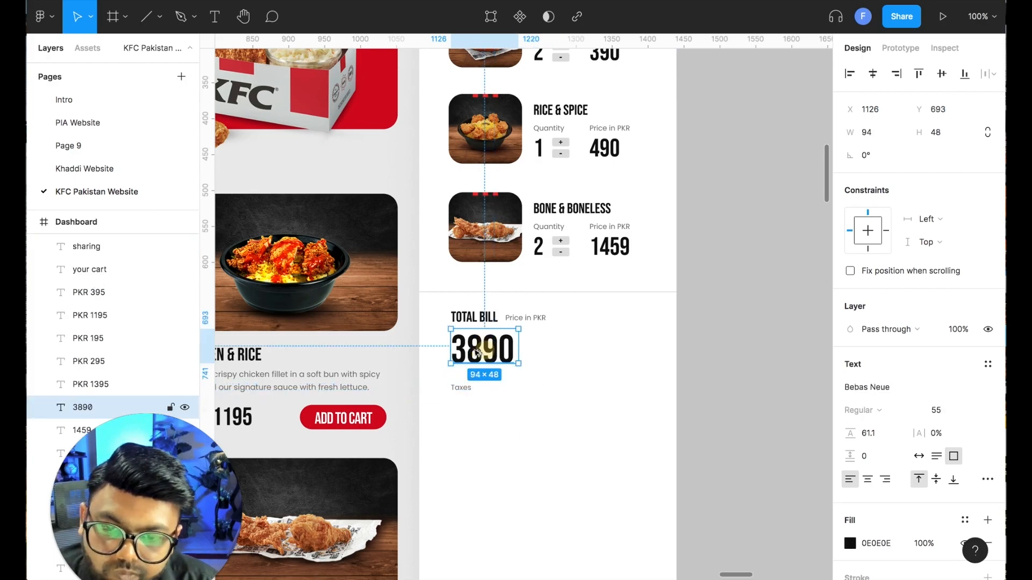
double_click(461, 388)
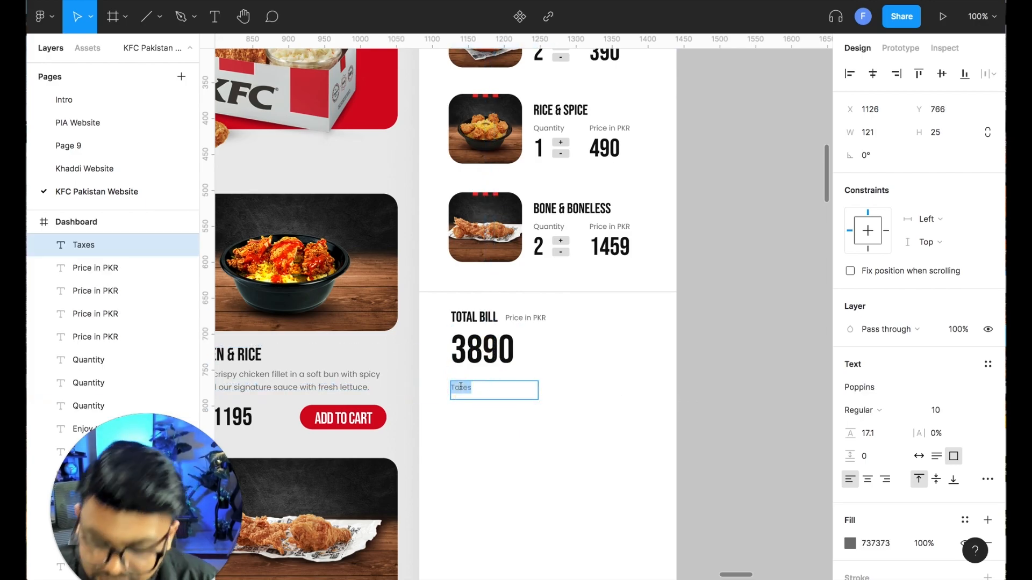
double_click(479, 387)
text(Tax)
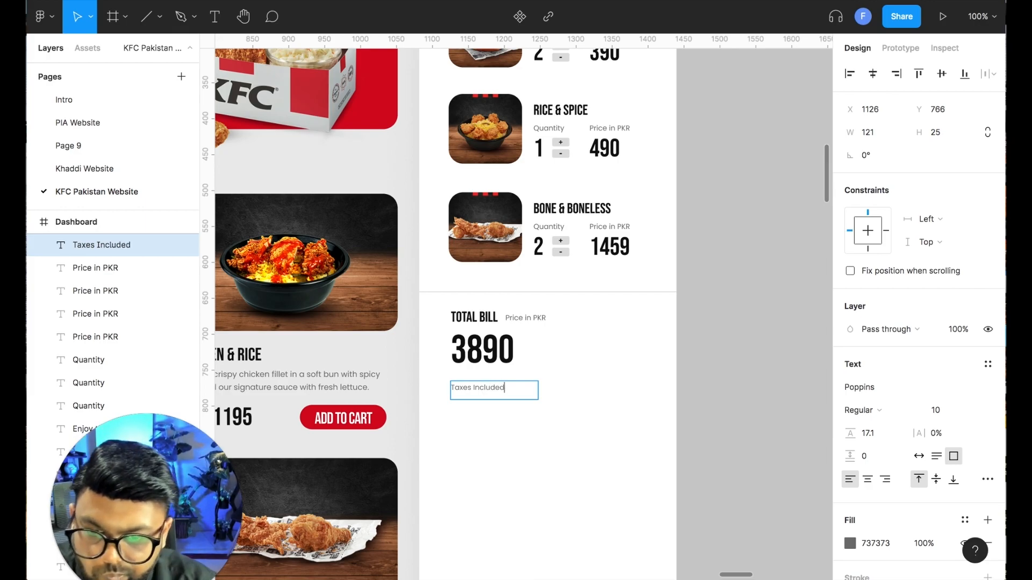
Change the total to "PKR 3890" and widen its text box so it fits on one line
double_click(453, 349)
text(PKR)
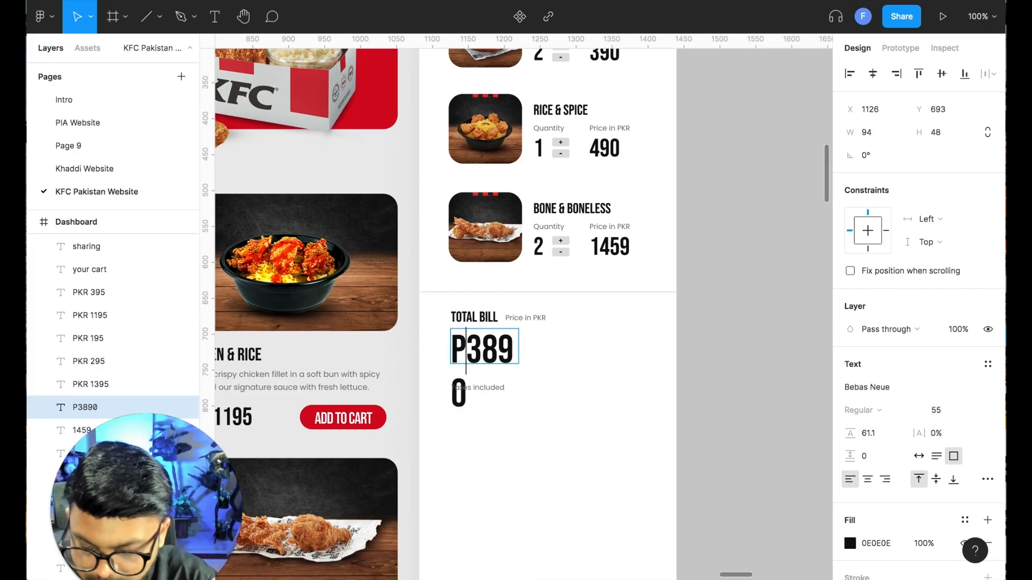
click(574, 354)
drag(520, 349, 574, 349)
click(676, 338)
Change the label beside the Total Bill heading to "5% GST Added"
double_click(540, 318)
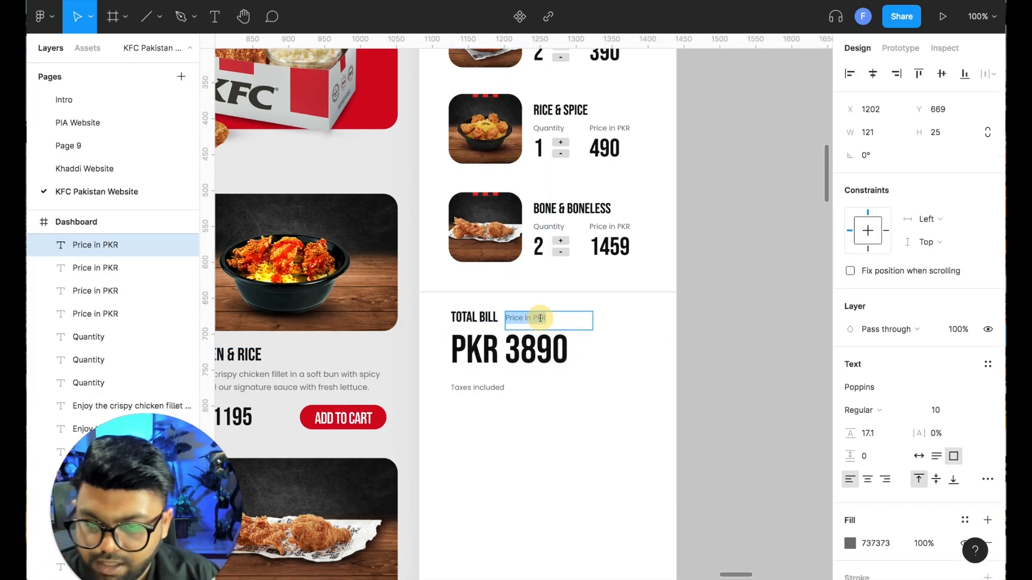
text(5% GST Add)
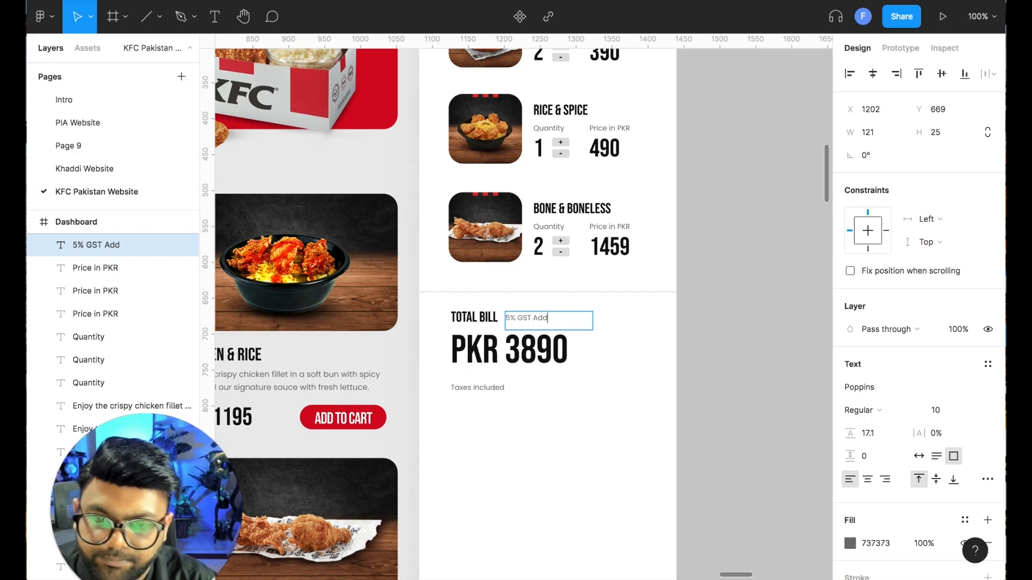
text(rd)
click(722, 371)
Move the "Taxes Included" label up closer to the total, to Y 753
scroll(689, 349, down, 1)
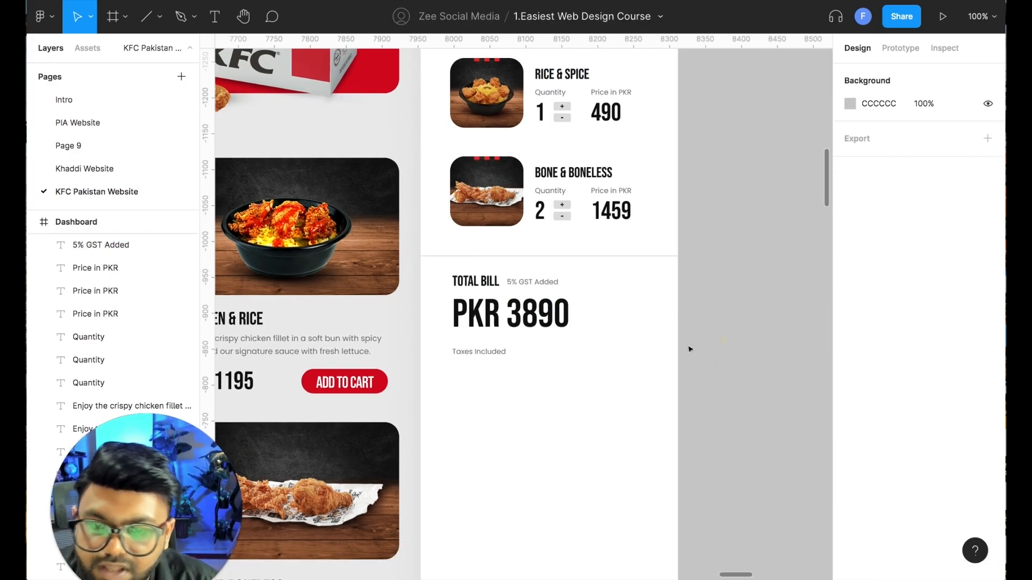
click(496, 353)
drag(489, 352, 489, 347)
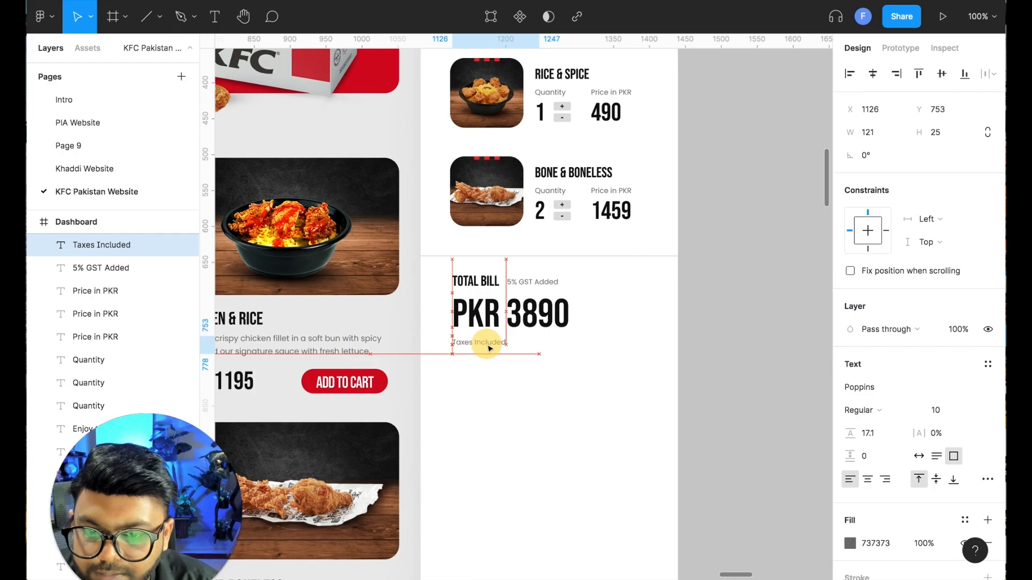
click(750, 338)
Duplicate the Chicken & Rice card's Add To Cart button and place the copy below the "Taxes Included" label
scroll(745, 330, down, 2)
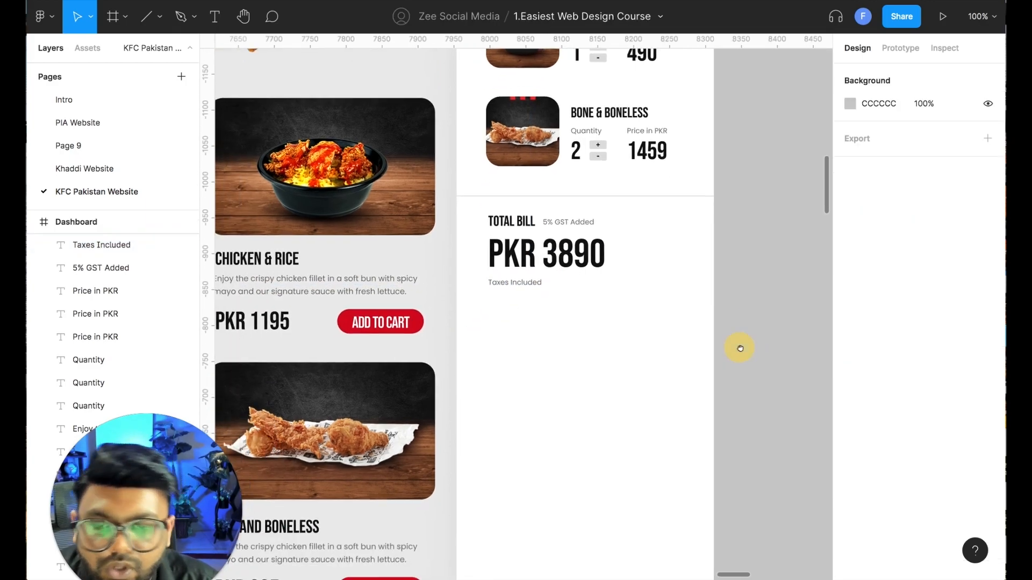
scroll(591, 322, up, 5)
scroll(591, 323, down, 5)
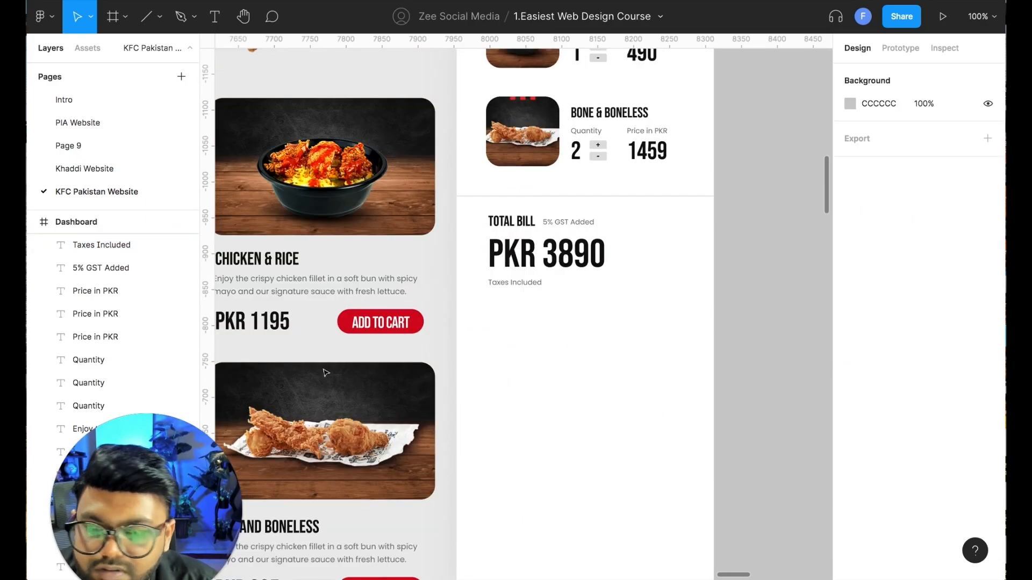
click(365, 323)
shift+click(366, 322)
drag(365, 323, 514, 309)
key(Escape)
Enlarge the copied button's red shape to span most of the cart panel's width, about 44 high
click(568, 310)
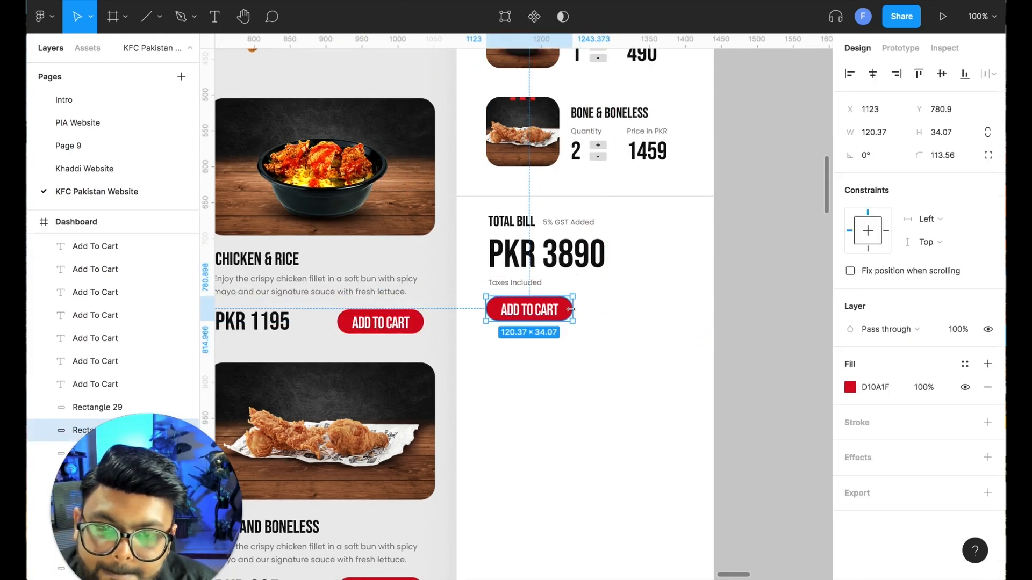
drag(572, 322, 679, 313)
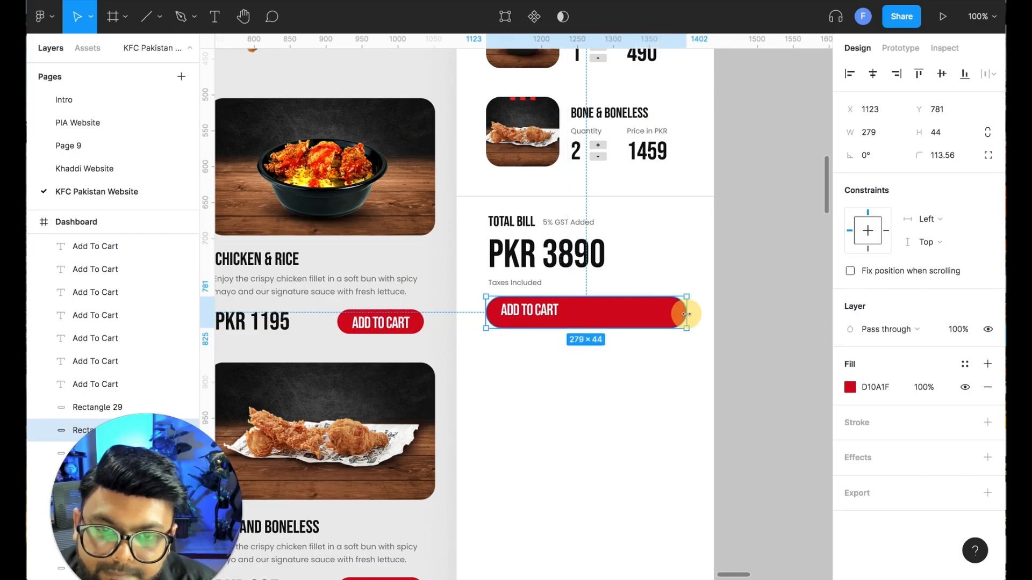
key(Escape)
Change the large red button's label to "confirm & pay your order" and widen its text box to 206
click(529, 308)
text(c)
key(BackSpace)
text(confirm)
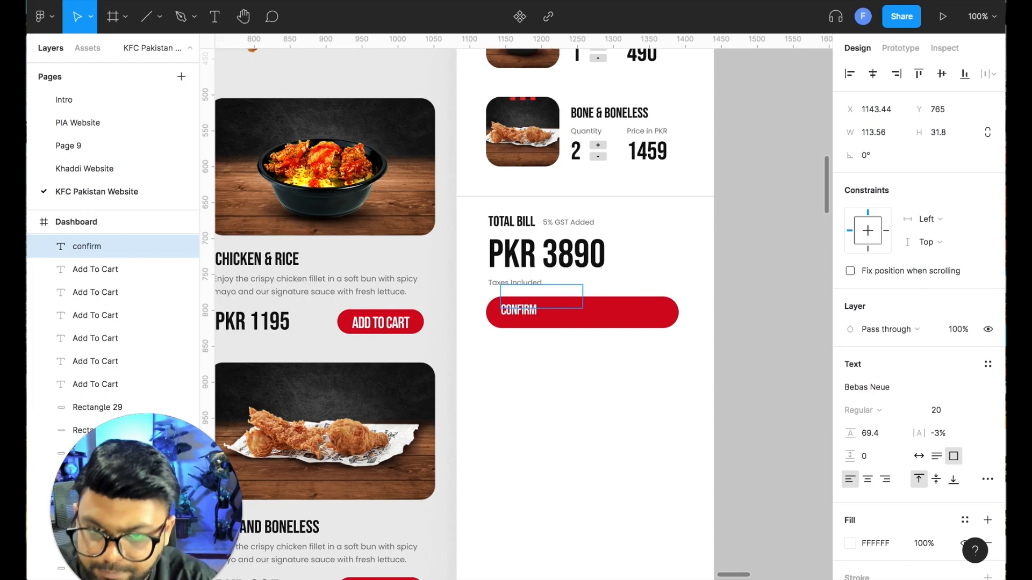
text( &*)
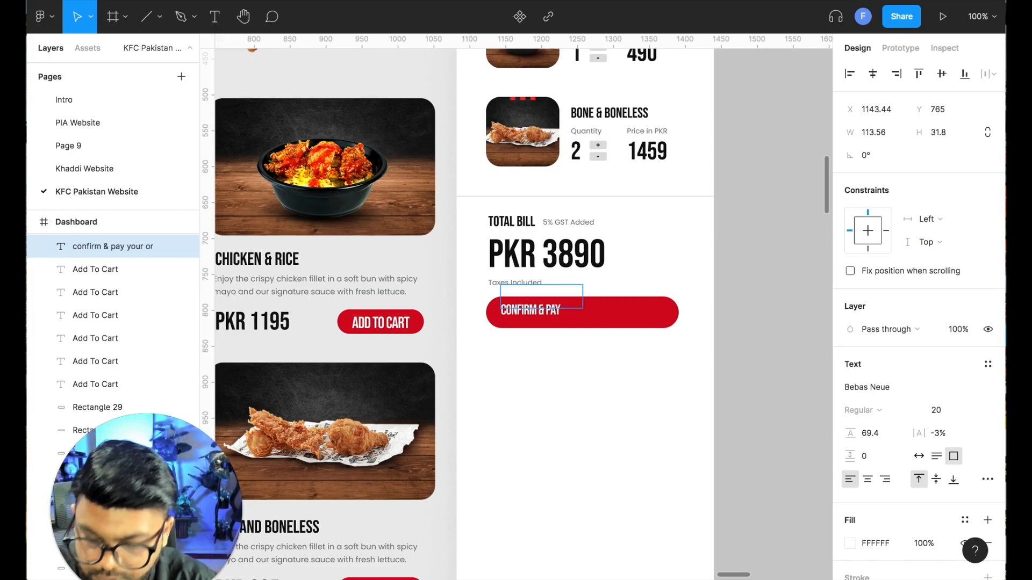
key(Escape)
drag(583, 296, 649, 297)
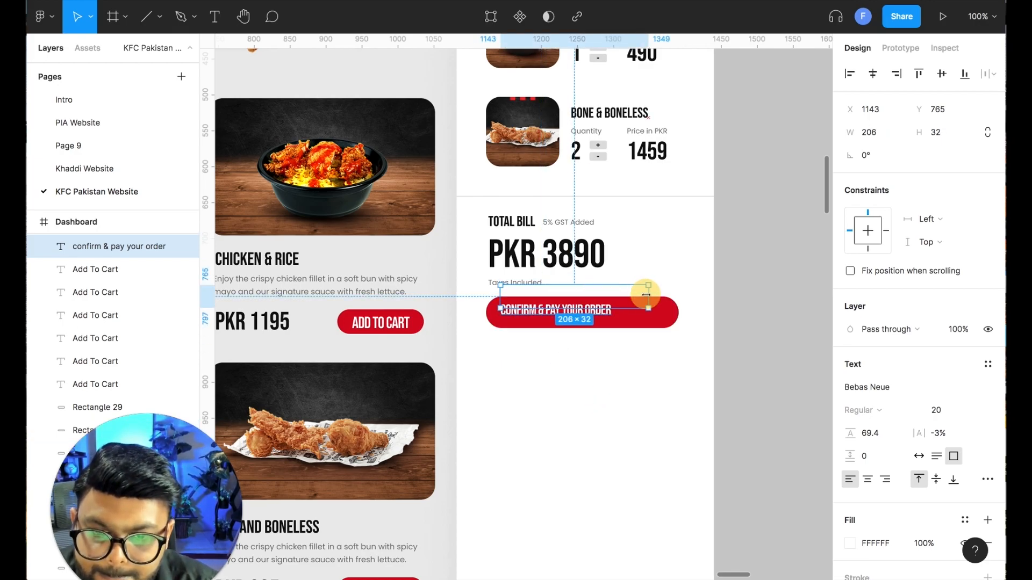
Set the confirm label's font size to 24 and position it inside the red button at X 1156, Y 769
click(934, 409)
text(24)
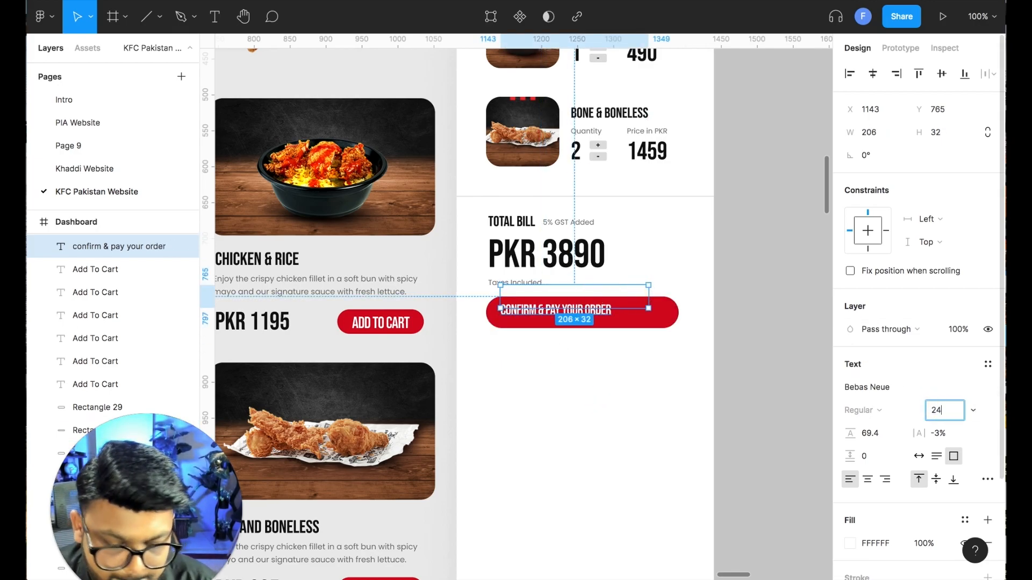
key(Return)
key(Right)
key(Down)
key(Down)
key(Right)
key(Right)
key(Right)
key(Right)
key(Right)
key(Right)
key(Right)
key(Right)
key(Right)
key(Right)
key(Right)
key(Right)
key(Down)
key(Down)
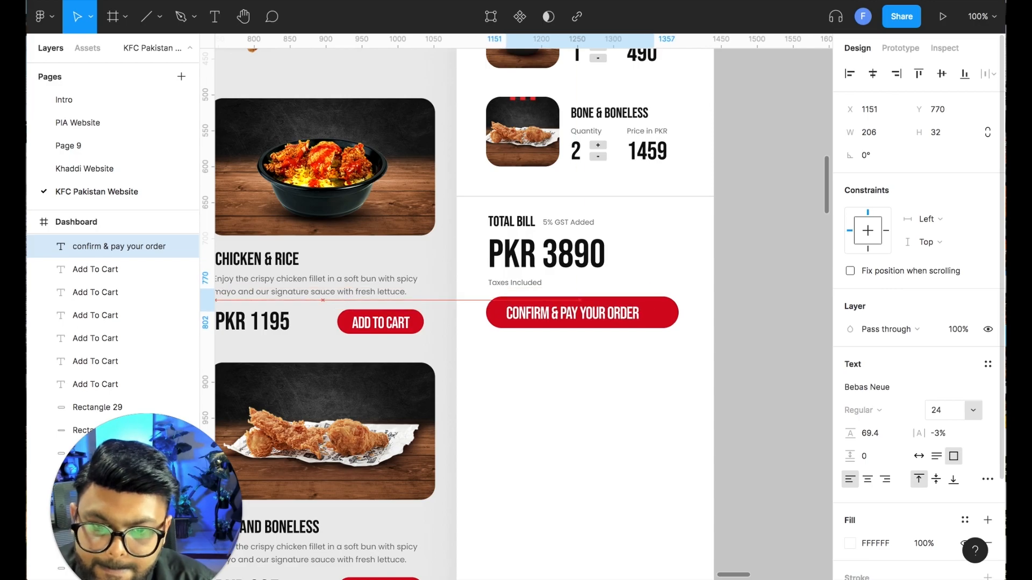
key(minus)
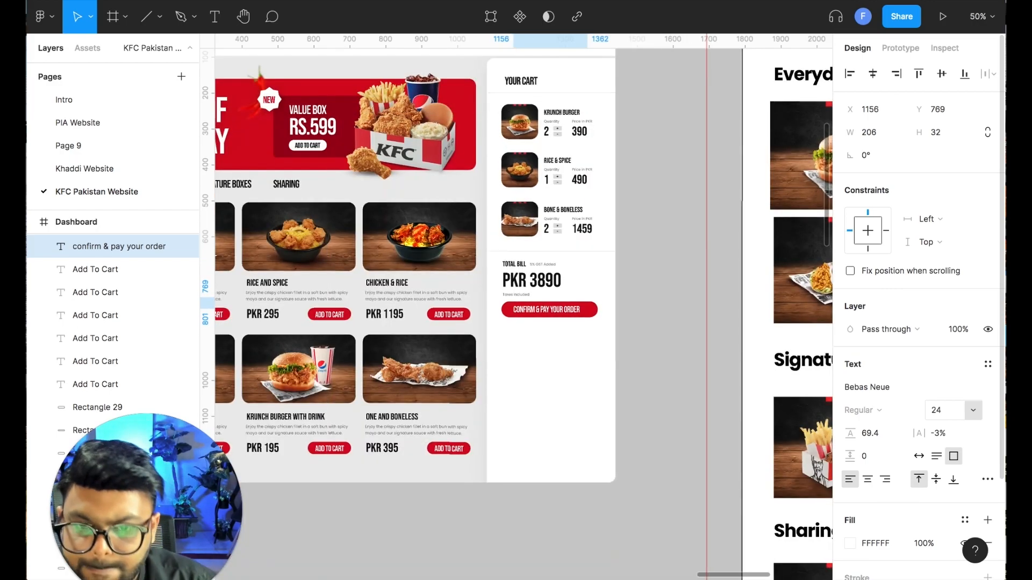
click(615, 302)
Copy the fried chicken drumstick image from the assets frame into the Dashboard cart panel's empty lower corner
scroll(660, 305, left, 15)
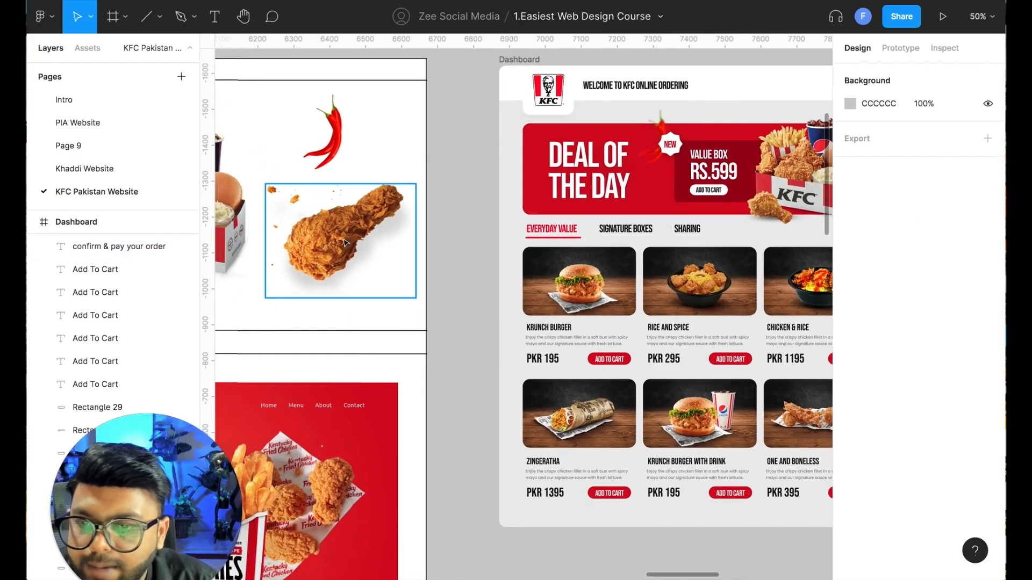
click(365, 184)
scroll(364, 183, down, 2)
drag(365, 183, 658, 349)
scroll(659, 349, right, 10)
scroll(658, 349, down, 2)
drag(360, 327, 595, 370)
drag(675, 310, 697, 414)
click(635, 212)
scroll(708, 230, left, 3)
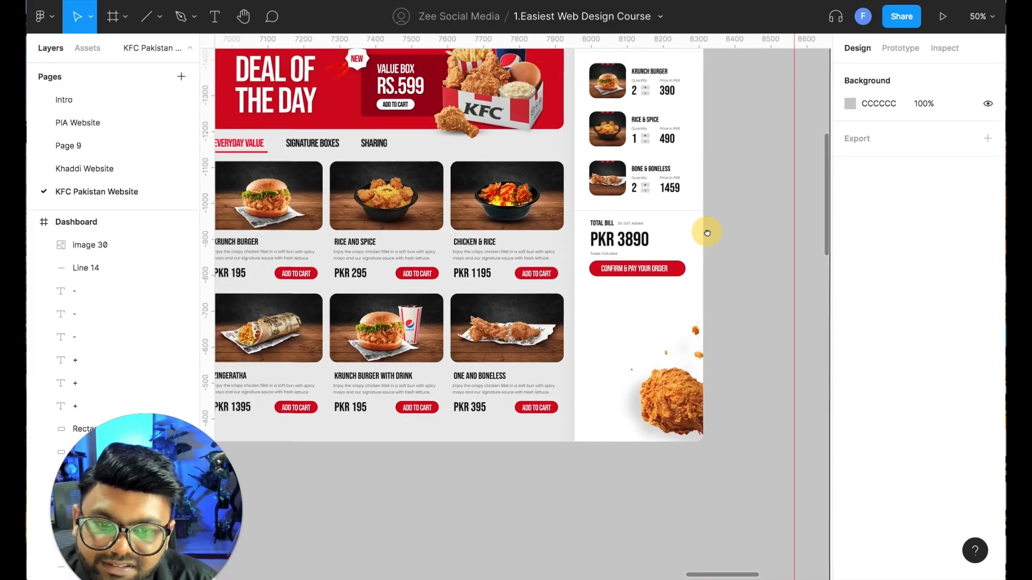
Copy the "it's finger lickin' good" slogan from the Home frame into the cart panel beside the drumstick image
scroll(457, 297, left, 8)
scroll(456, 297, left, 15)
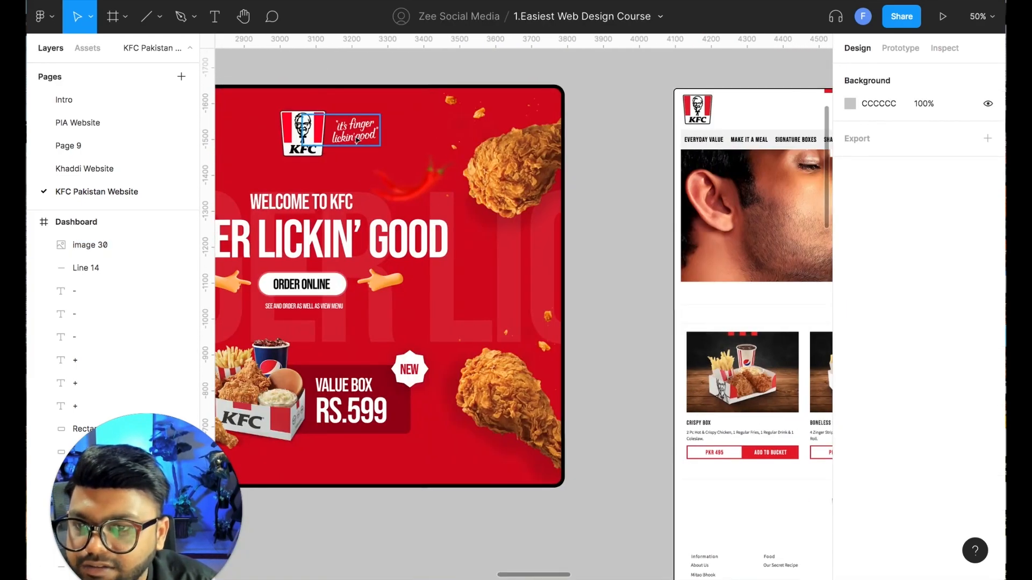
click(357, 140)
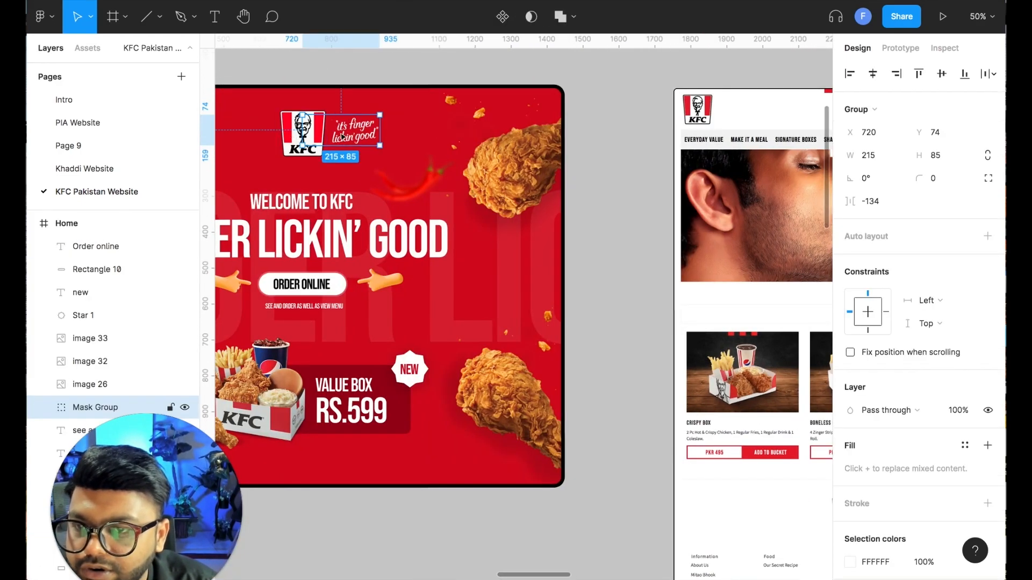
drag(356, 140, 451, 186)
drag(544, 222, 466, 199)
drag(392, 155, 787, 345)
drag(779, 275, 324, 137)
drag(322, 207, 662, 233)
drag(688, 170, 232, 96)
drag(264, 150, 392, 167)
drag(284, 166, 789, 221)
scroll(570, 219, right, 5)
scroll(570, 220, right, 3)
drag(314, 206, 722, 240)
scroll(852, 492, down, 2)
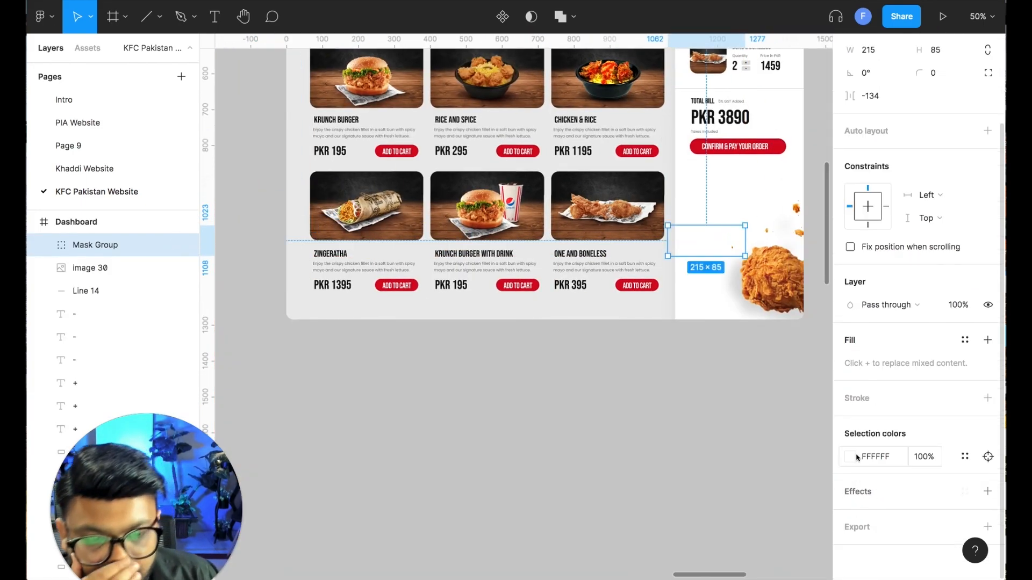
Recolor the "it's finger lickin' good" slogan in the cart panel from its selection color to the KFC red
click(850, 456)
click(798, 511)
click(593, 425)
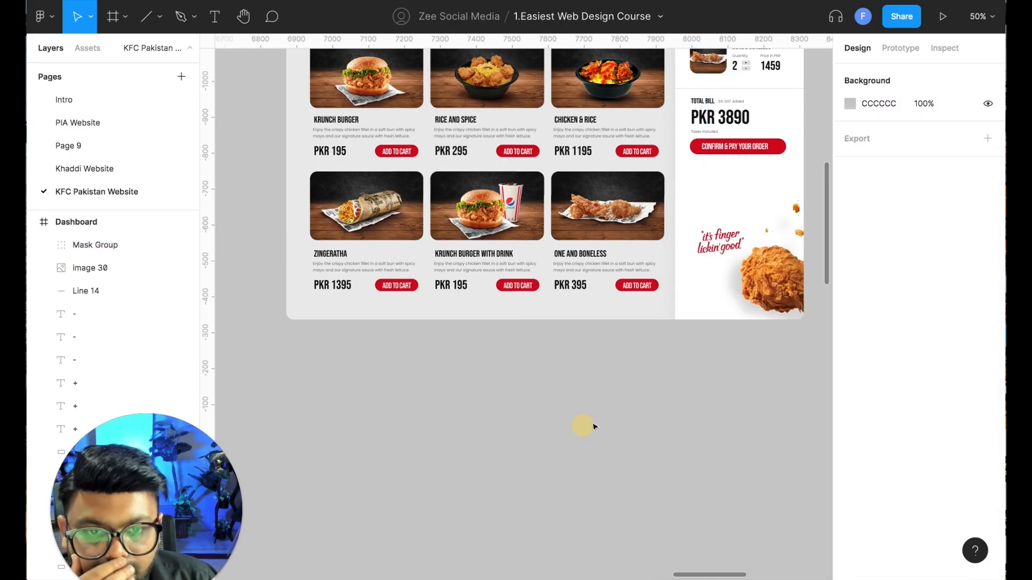
drag(748, 381, 615, 439)
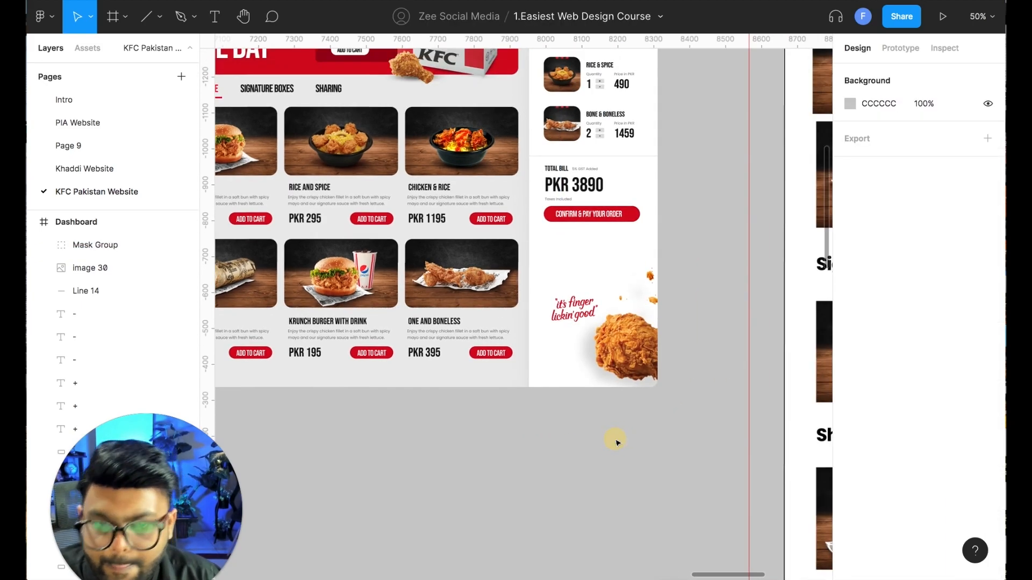
key(minus)
click(536, 412)
drag(473, 391, 559, 489)
key(plus)
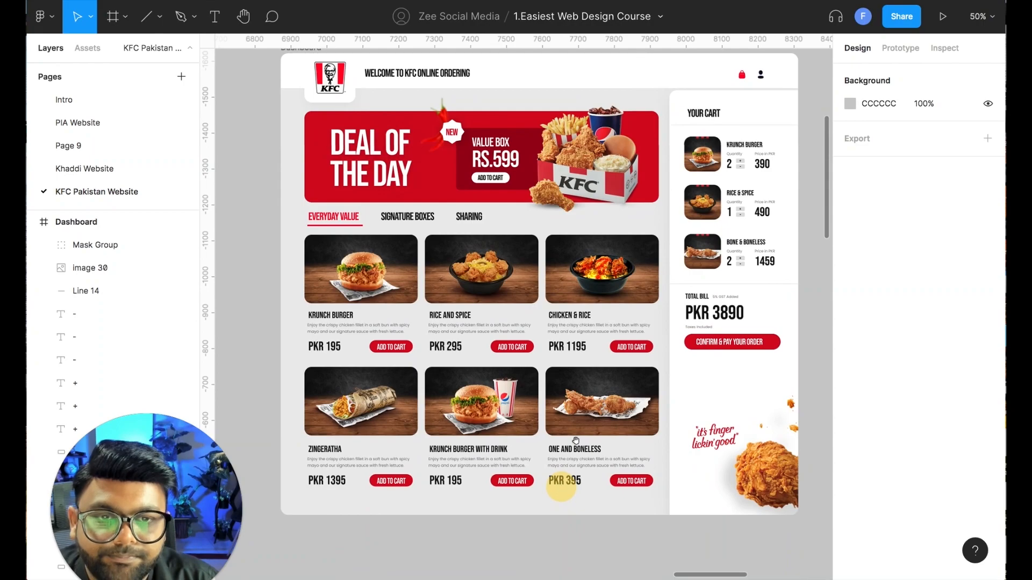
Unlock Rectangle 14, the cart panel's white background, and shift its upper edge slightly down from the header
right_click(677, 96)
mouse_move(727, 192)
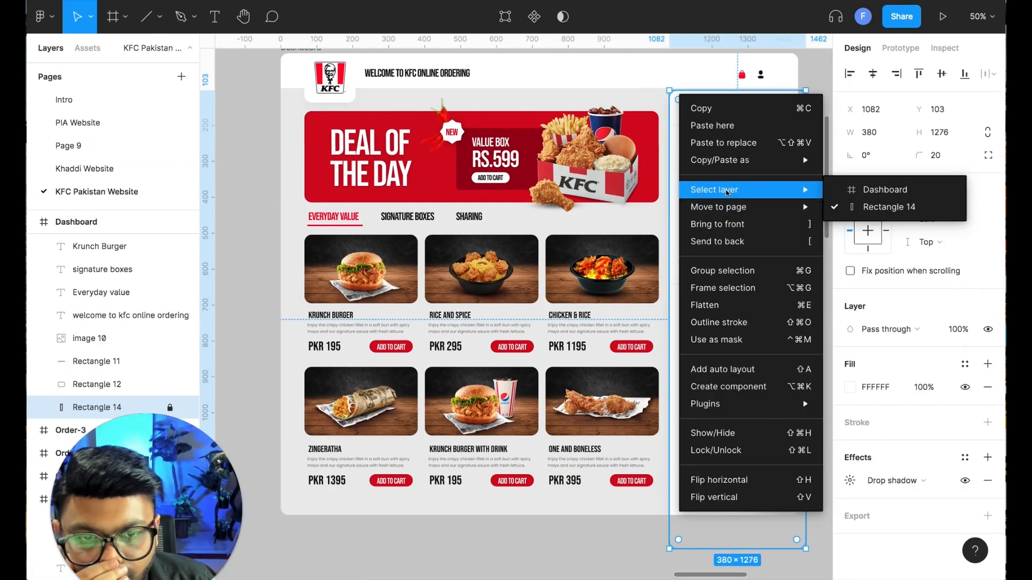
click(881, 206)
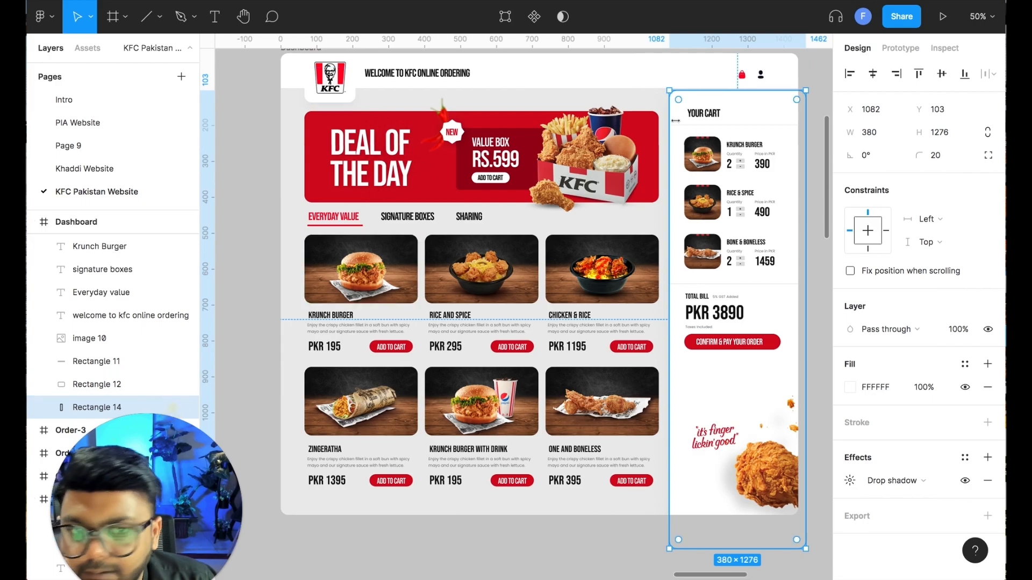
drag(692, 95, 692, 94)
click(818, 90)
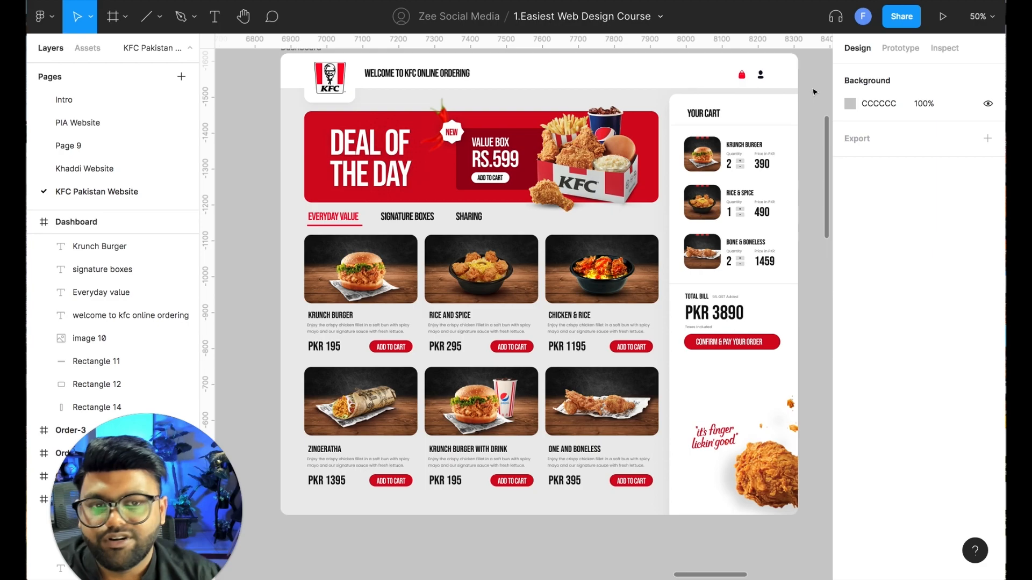
drag(816, 82, 795, 98)
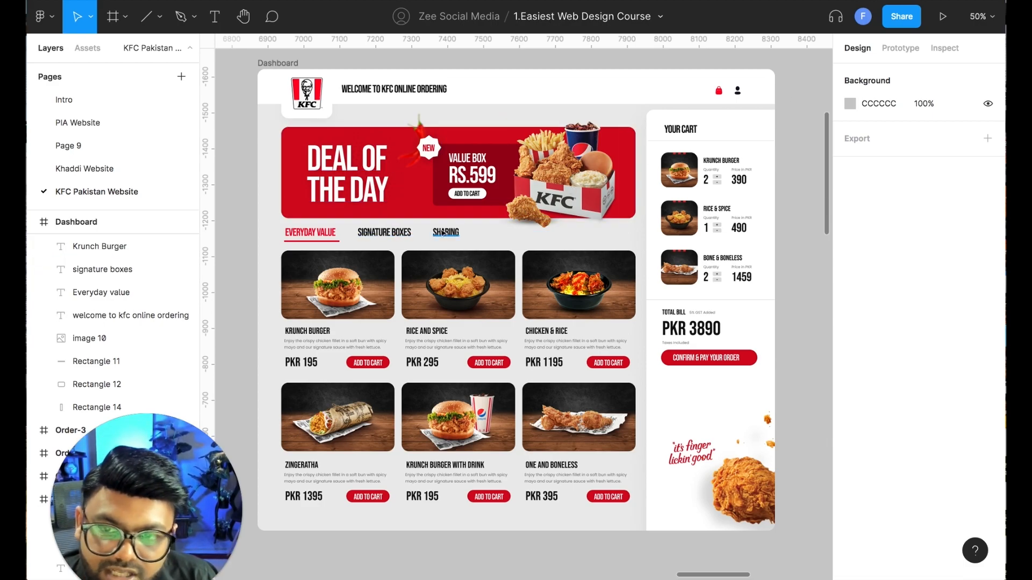
Nudge the "confirm & pay your order" label sideways to X 1162 on its red button
click(730, 360)
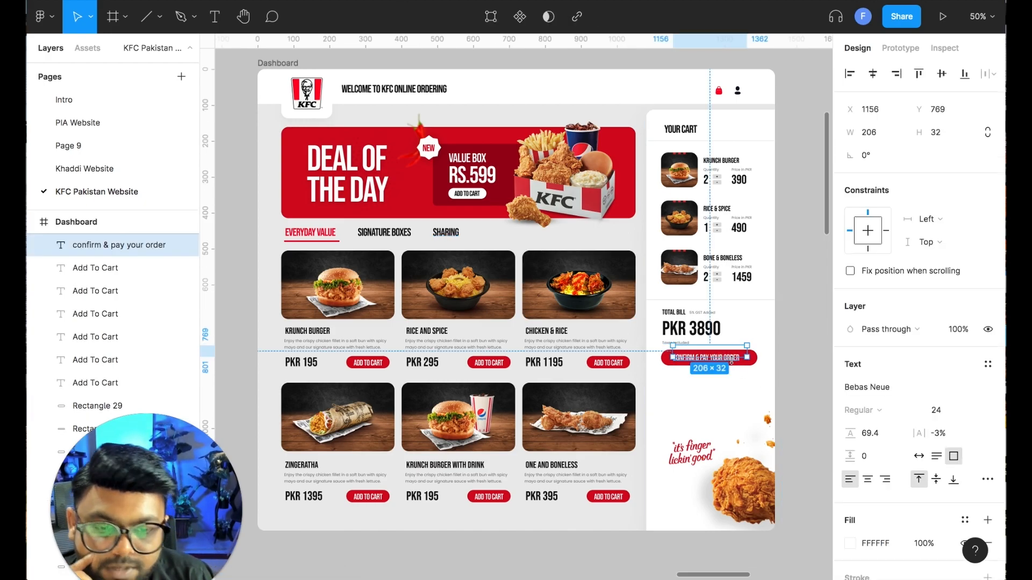
drag(731, 360, 732, 360)
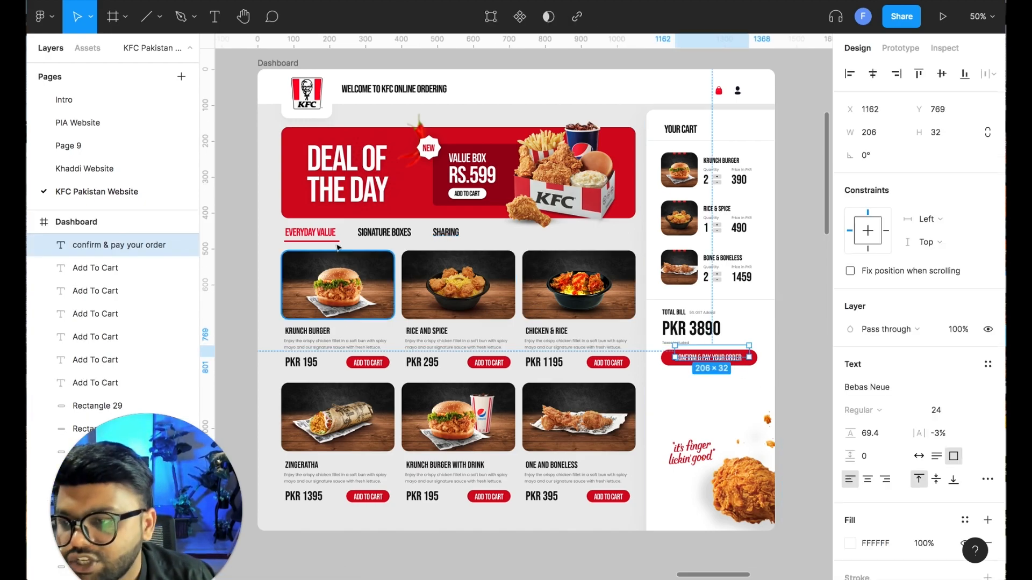
click(237, 227)
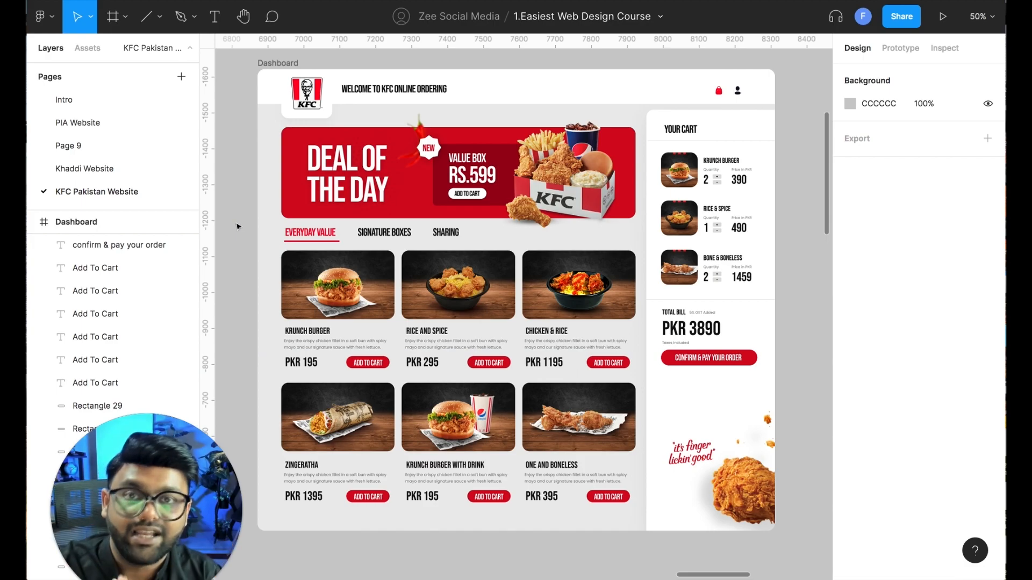
Move the Menu Images frame directly below the Dashboard frame to free the space beside it
key(minus)
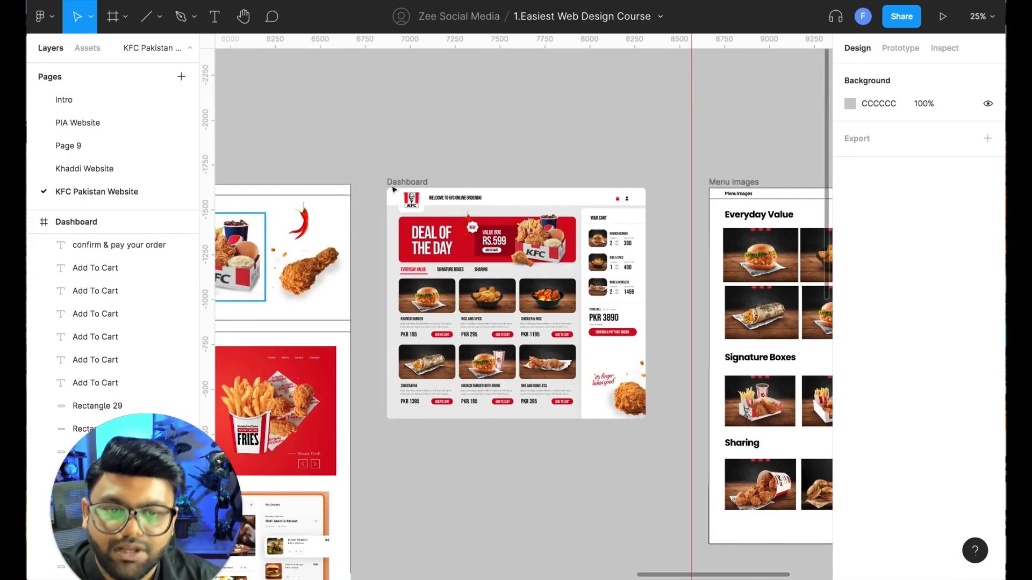
drag(600, 122, 543, 107)
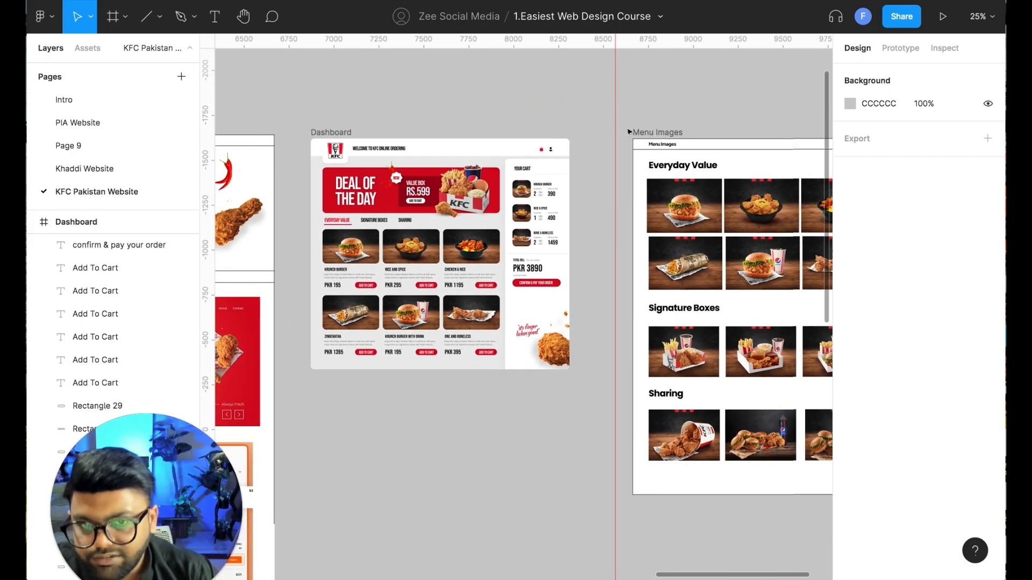
drag(649, 132, 332, 395)
click(391, 128)
drag(359, 120, 422, 105)
Duplicate the Dashboard frame beside the original at X 8404 and name the copy "Dashboard - Singautre"
click(401, 117)
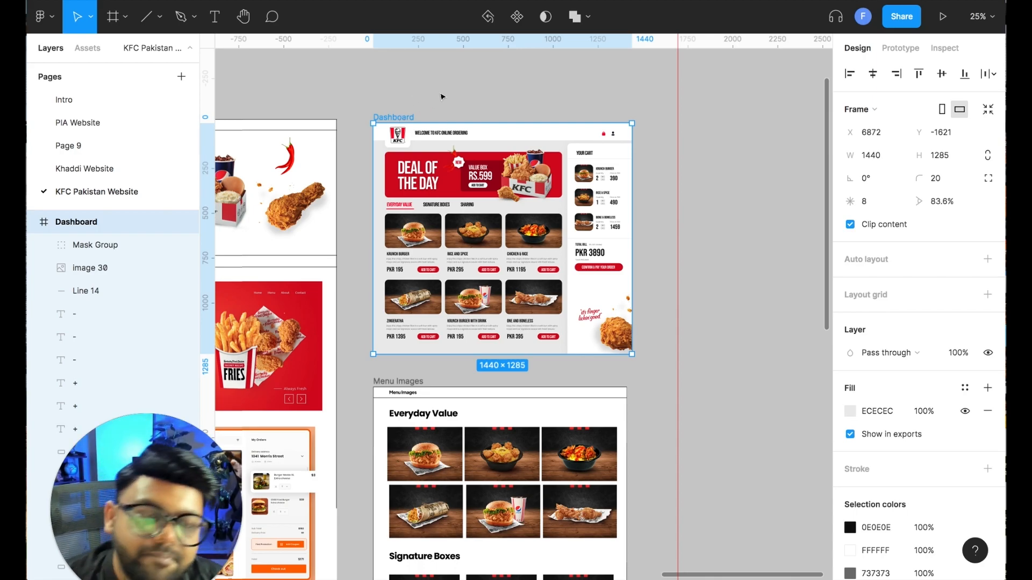
drag(408, 119, 679, 118)
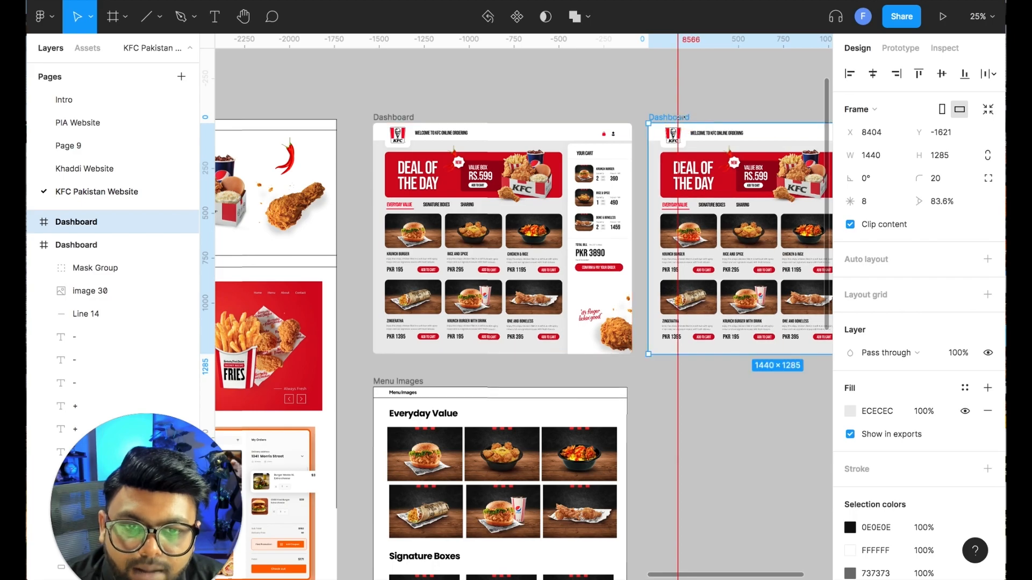
click(681, 117)
double_click(686, 118)
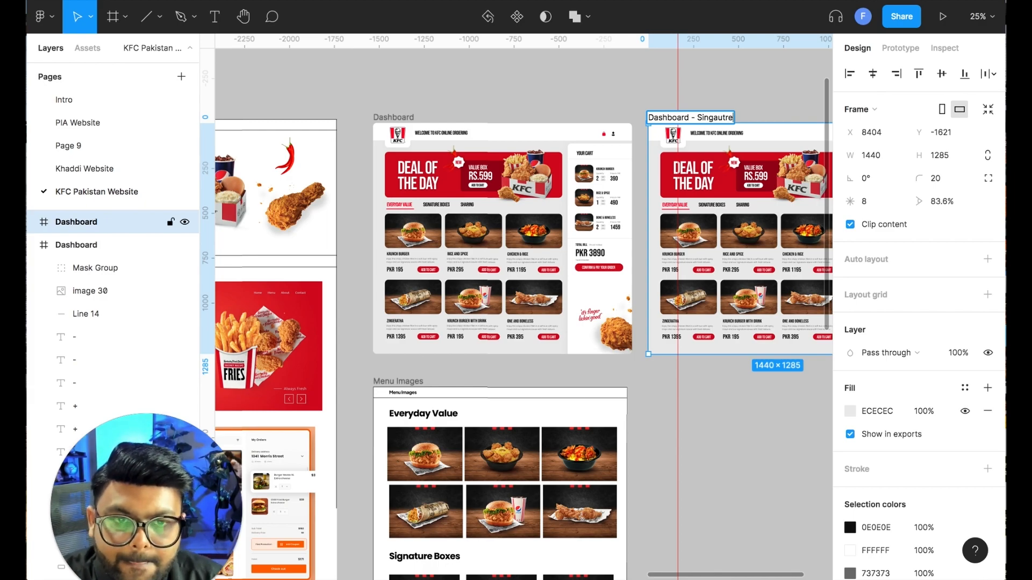
click(713, 84)
Delete the "Deal of the day" headline, the NEW badge and the chili from the copied dashboard's banner
drag(750, 86, 495, 310)
key(super+plus)
key(super+plus)
key(super+minus)
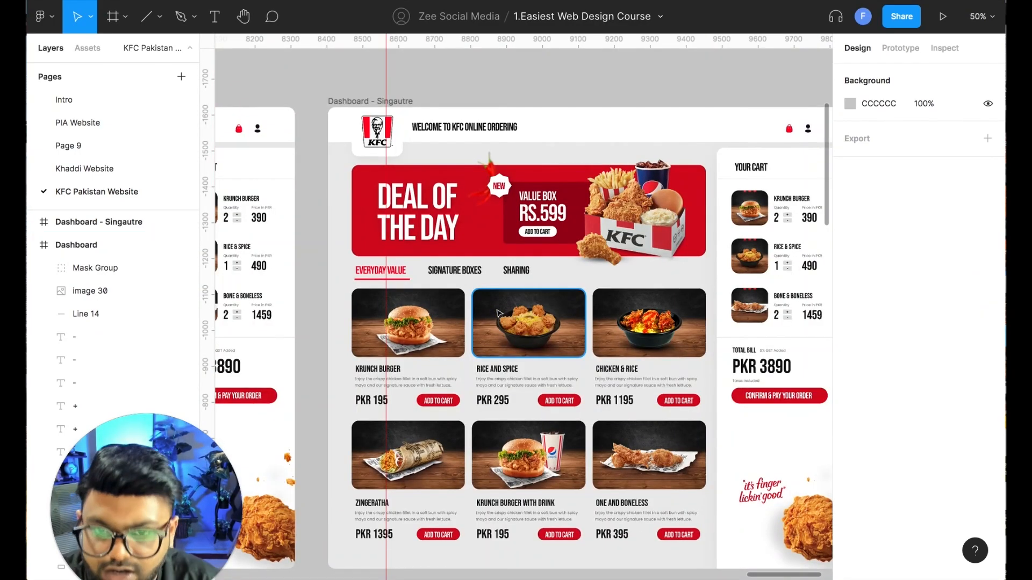
double_click(439, 203)
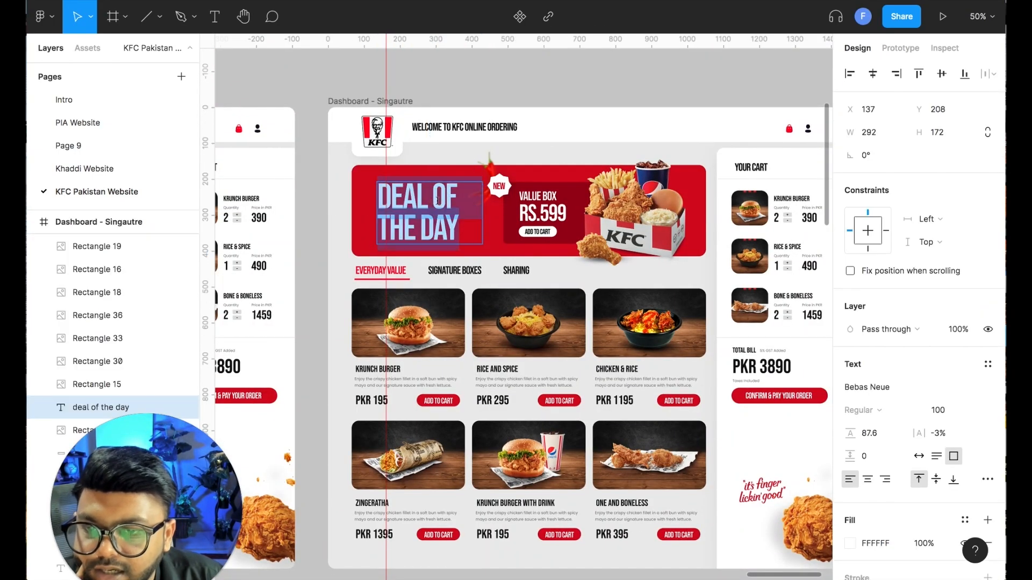
key(Escape)
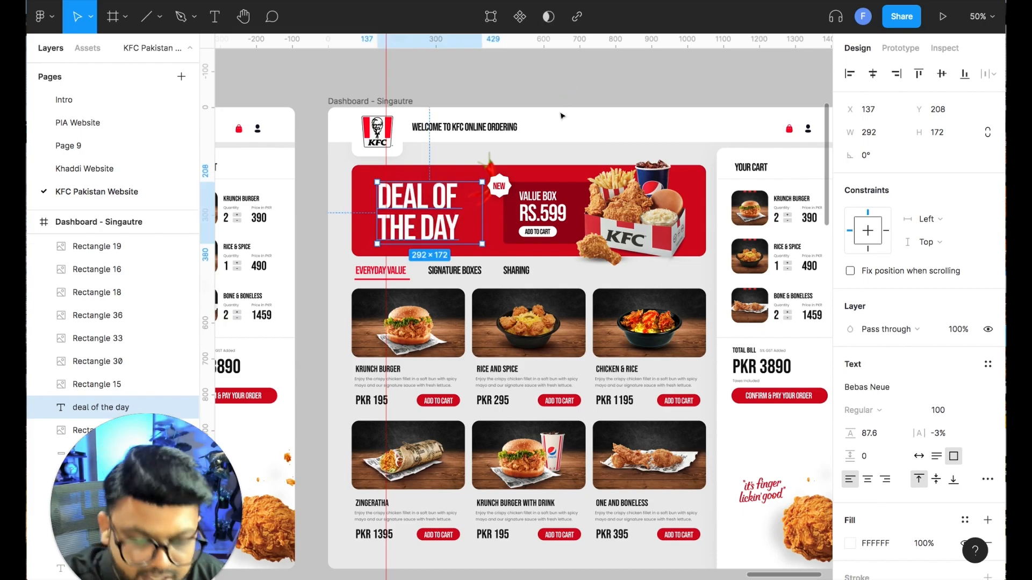
key(Delete)
scroll(107, 247, down, 5)
click(90, 291)
key(Delete)
click(537, 200)
key(Delete)
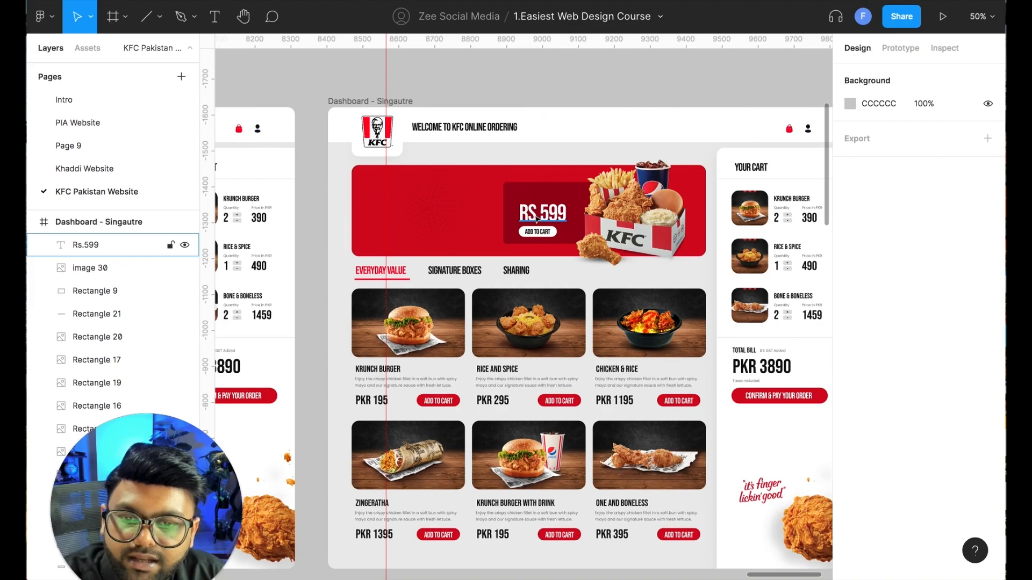
key(ctrl+z)
Delete the Value Box offer from the copied banner: price, title, Add To Cart button, dark backdrop and meal image
click(536, 217)
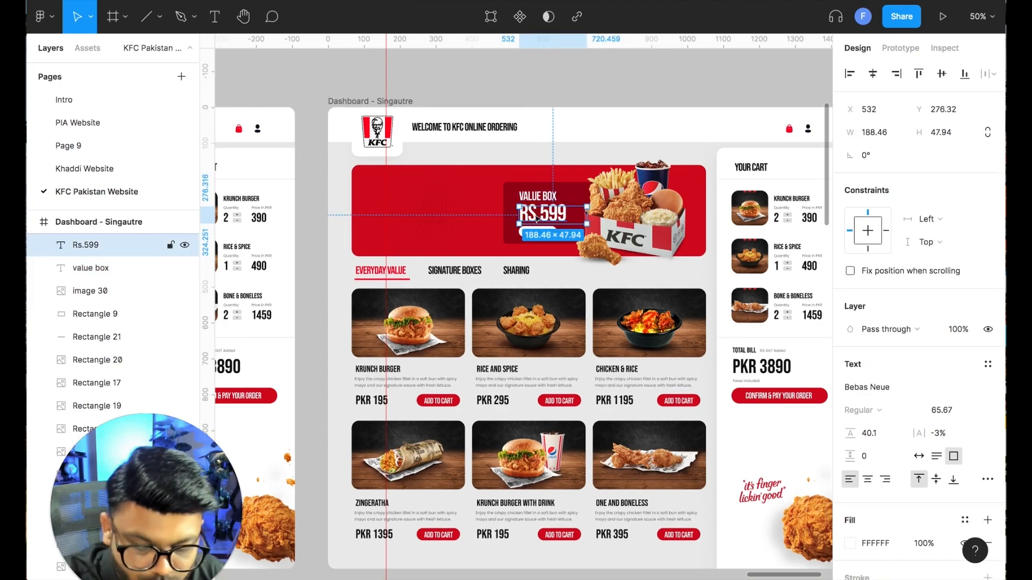
key(Delete)
click(540, 201)
key(Delete)
click(537, 231)
key(Delete)
click(538, 231)
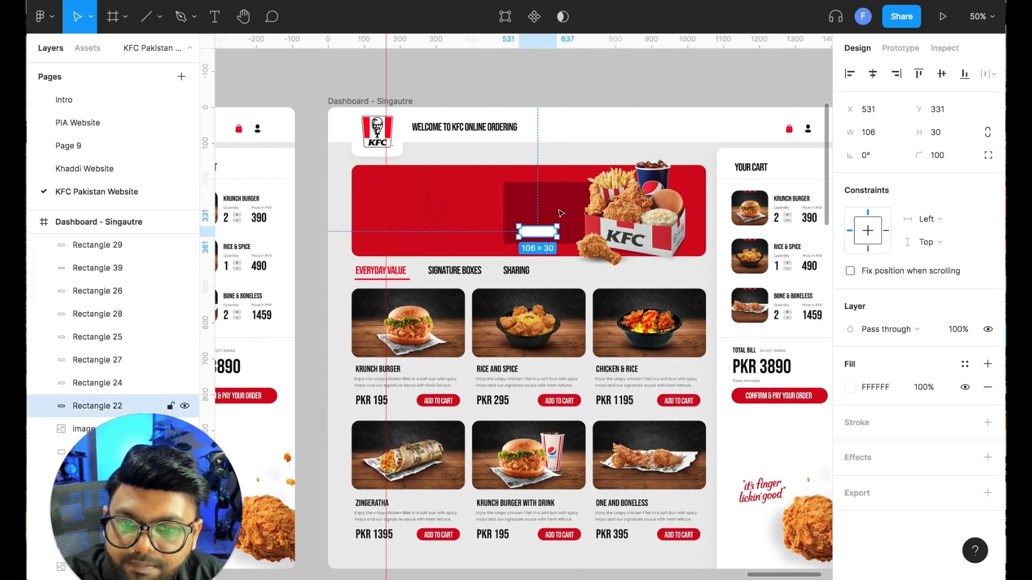
key(Delete)
click(544, 214)
key(Delete)
click(639, 212)
key(Delete)
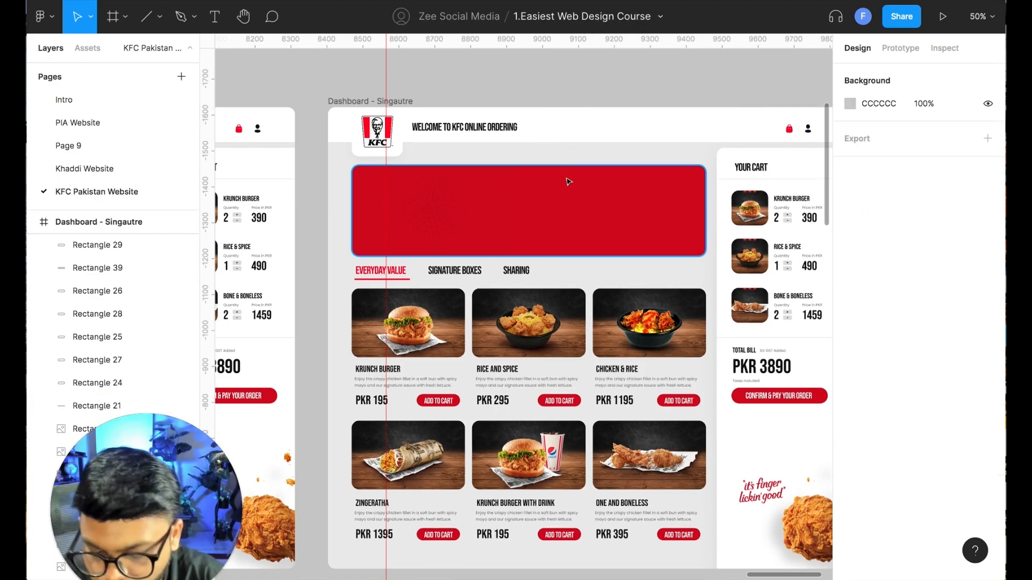
Copy the KFC chicken bucket image into the copied dashboard and place it on the red banner at X 644, Y 50
scroll(569, 181, down, 5)
scroll(483, 207, left, 4)
click(287, 282)
drag(287, 282, 618, 276)
scroll(617, 277, up, 5)
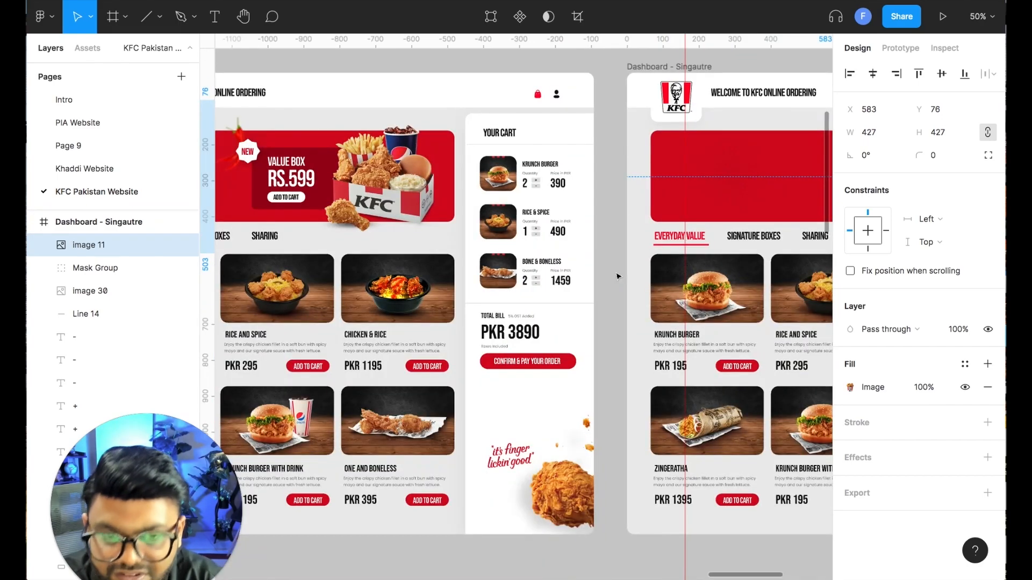
scroll(617, 276, right, 6)
scroll(617, 276, up, 2)
drag(648, 187, 664, 180)
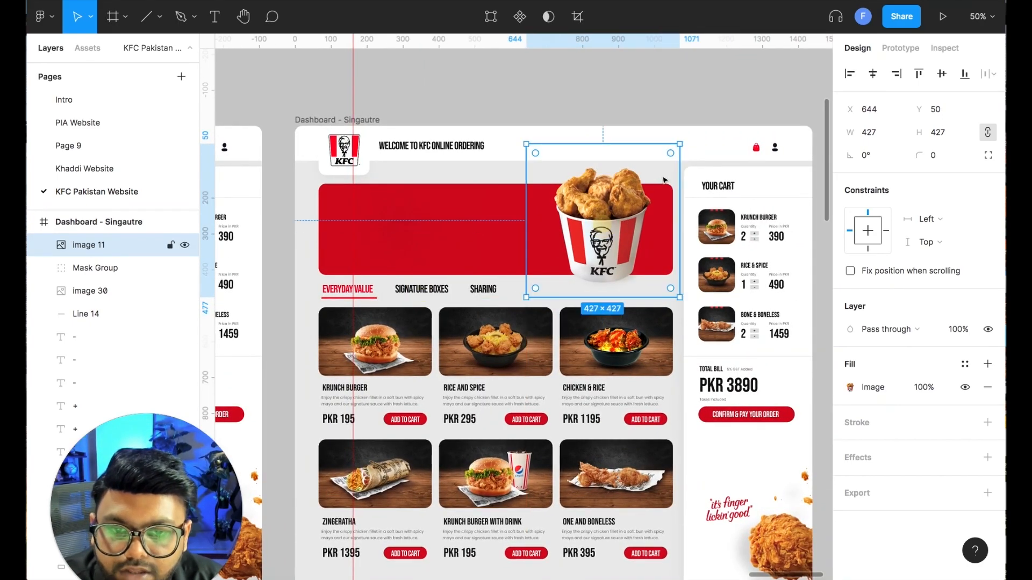
Scale the bucket image down to 404 × 404 and copy the "Deal of the day" headline from the original dashboard onto the new banner
drag(680, 144, 671, 152)
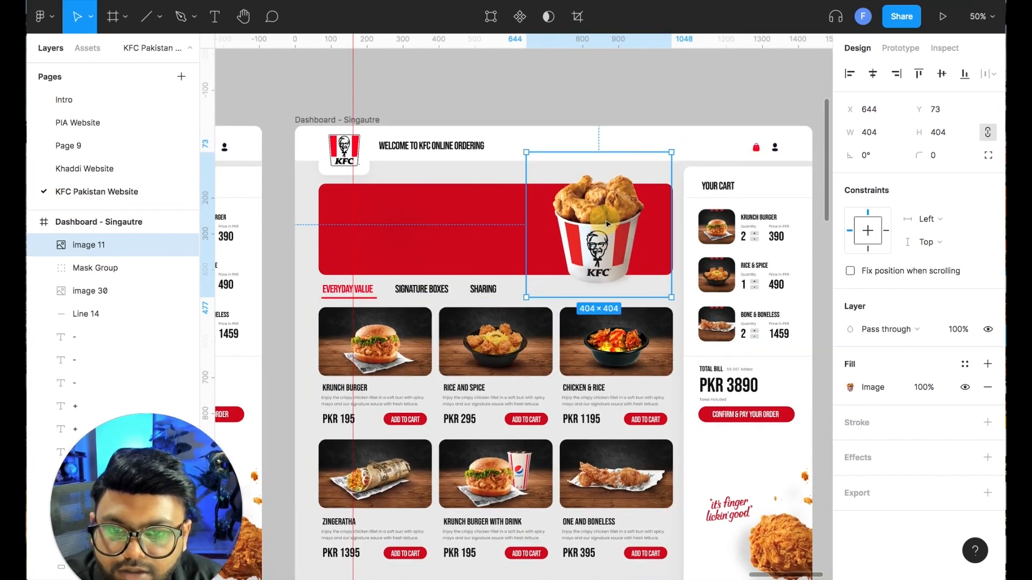
click(540, 92)
drag(348, 169, 748, 200)
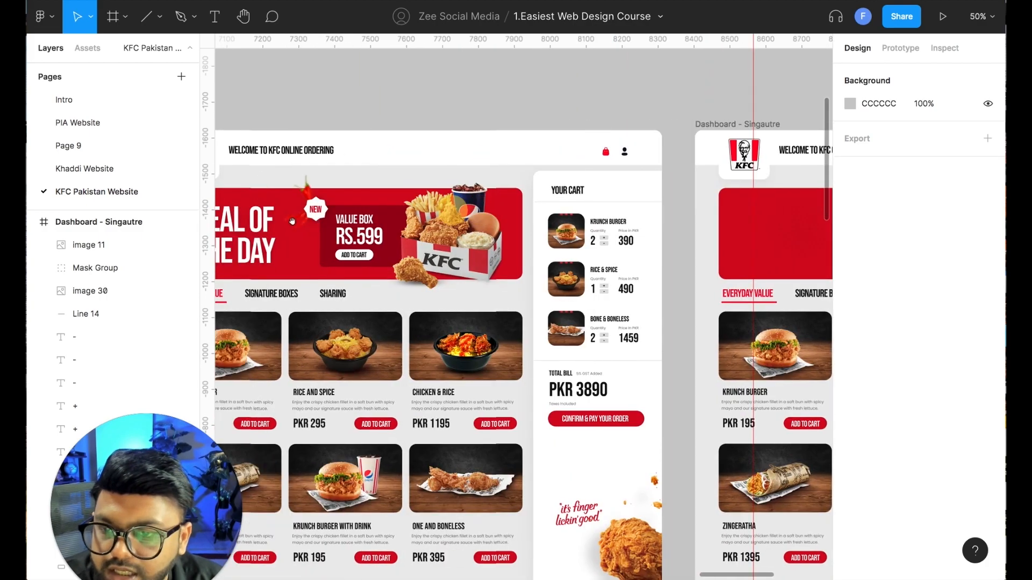
alt+drag(263, 222, 790, 236)
click(737, 91)
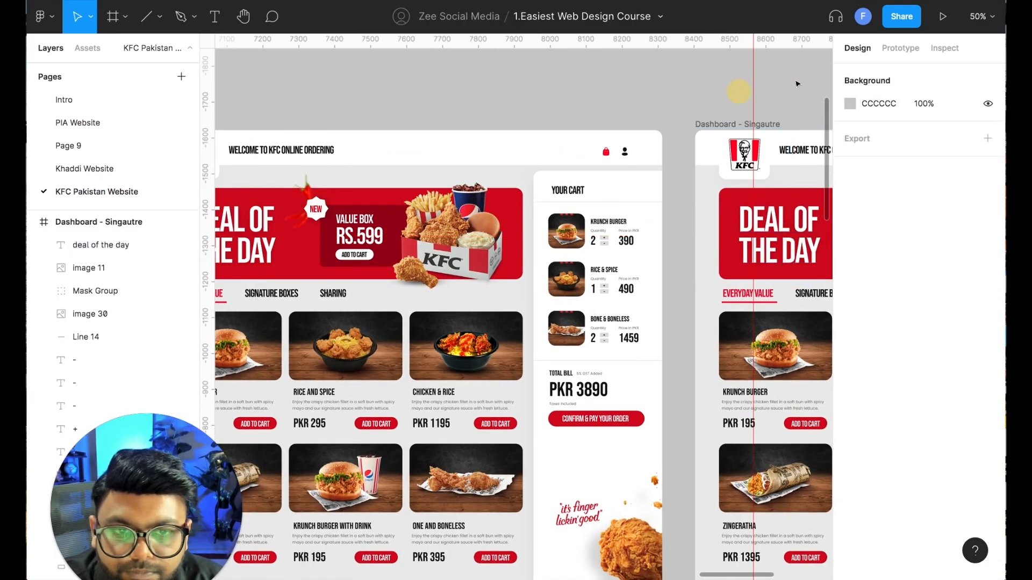
Change the copied headline to "dont wait just order now~" on two lines and widen its text box to 564
scroll(725, 80, right, 6)
double_click(467, 222)
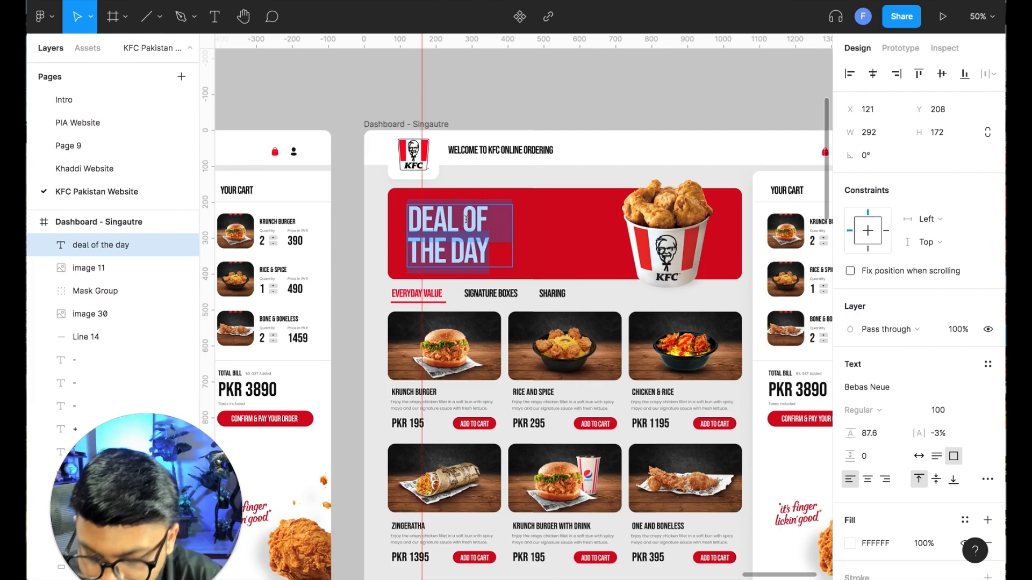
text(dont)
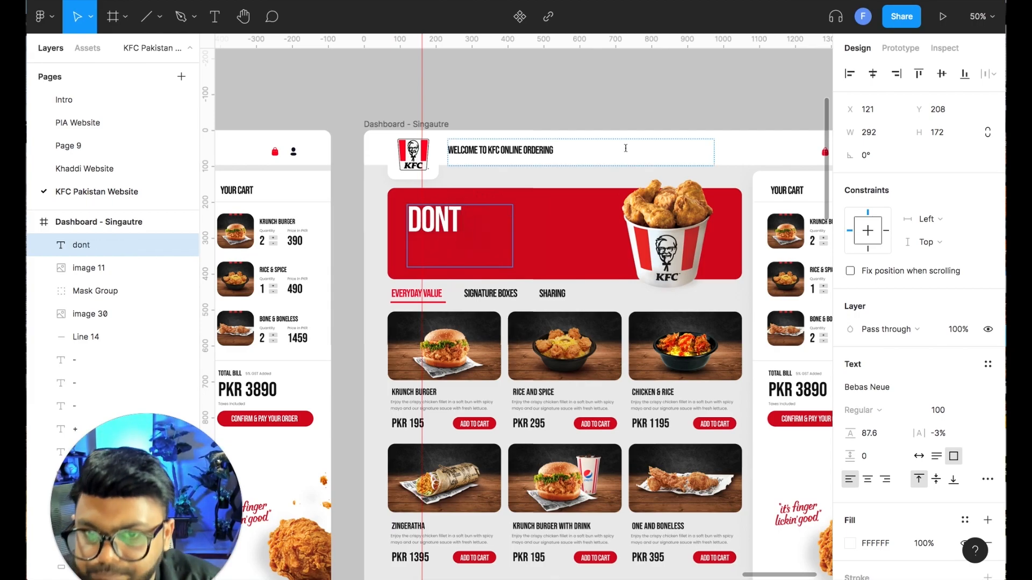
key(Escape)
drag(513, 231, 609, 226)
double_click(435, 228)
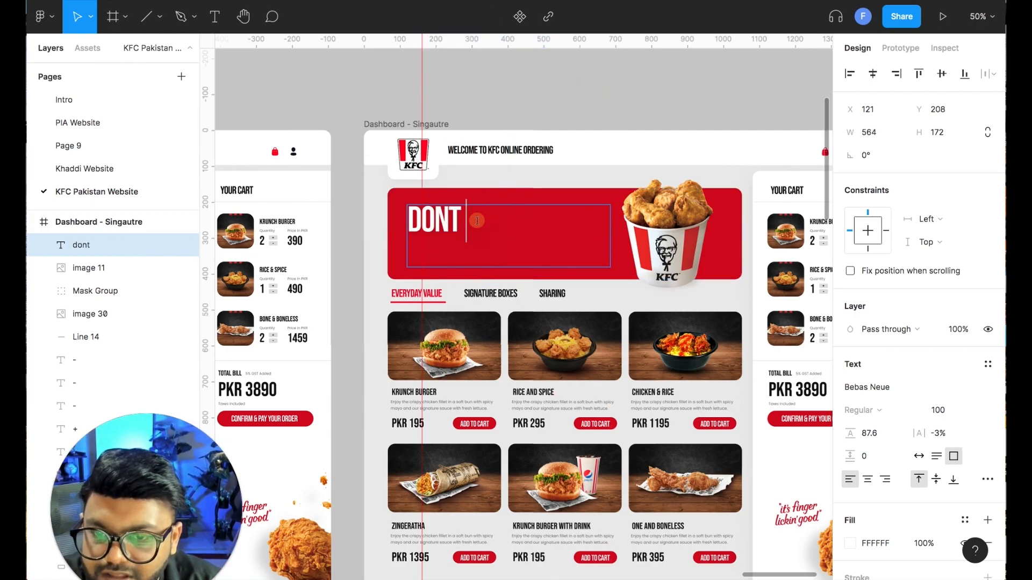
text(WAIT JUST)
key(Return)
text(R)
key(BackSpace)
text(order now)
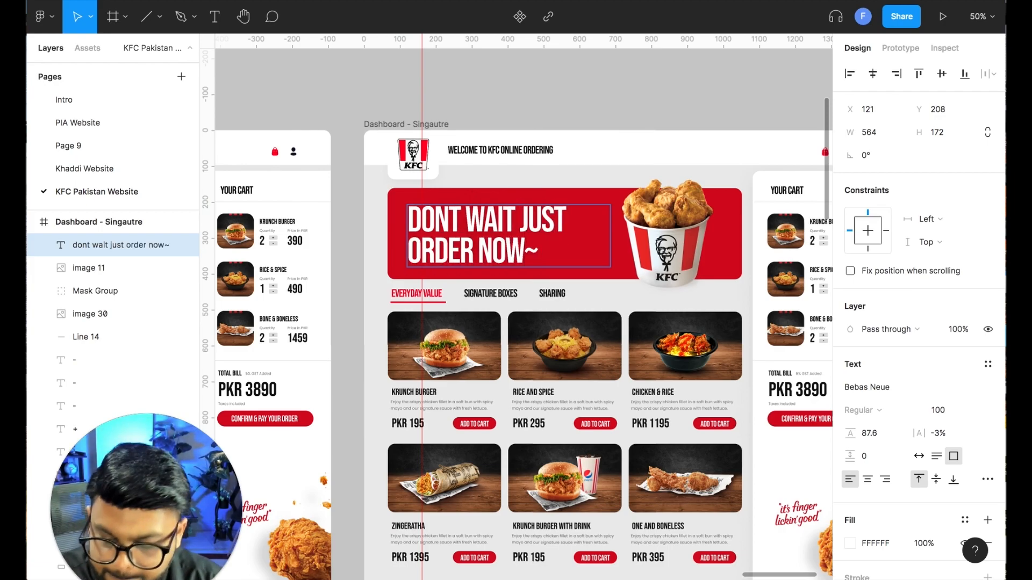
click(537, 102)
click(538, 101)
Rotate the banner's bucket to -6.55°, shift it slightly left, and place a smaller tilted copy of the bucket overlapping its lower-left side
drag(595, 79, 575, 77)
scroll(563, 95, down, 1)
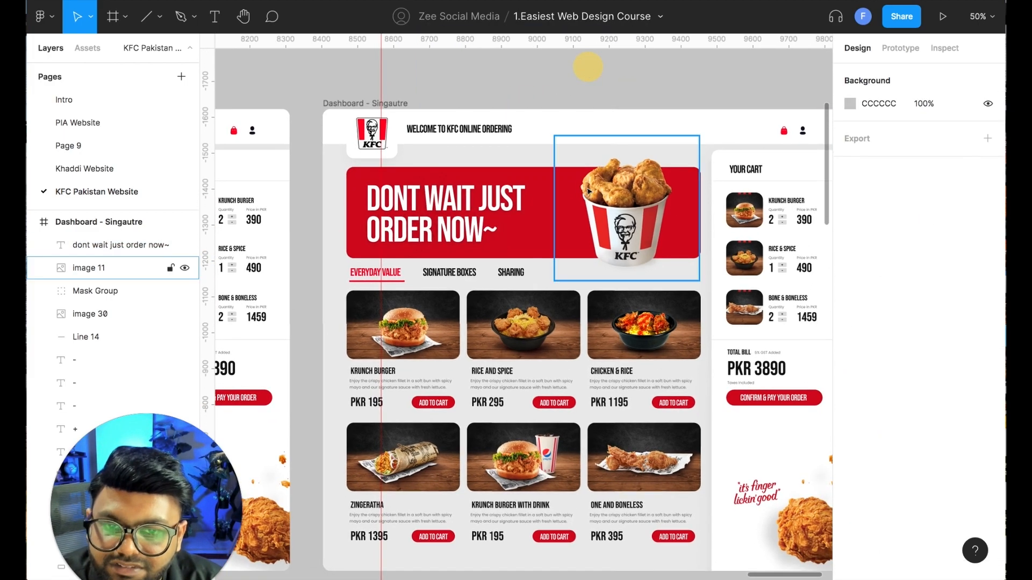
click(672, 148)
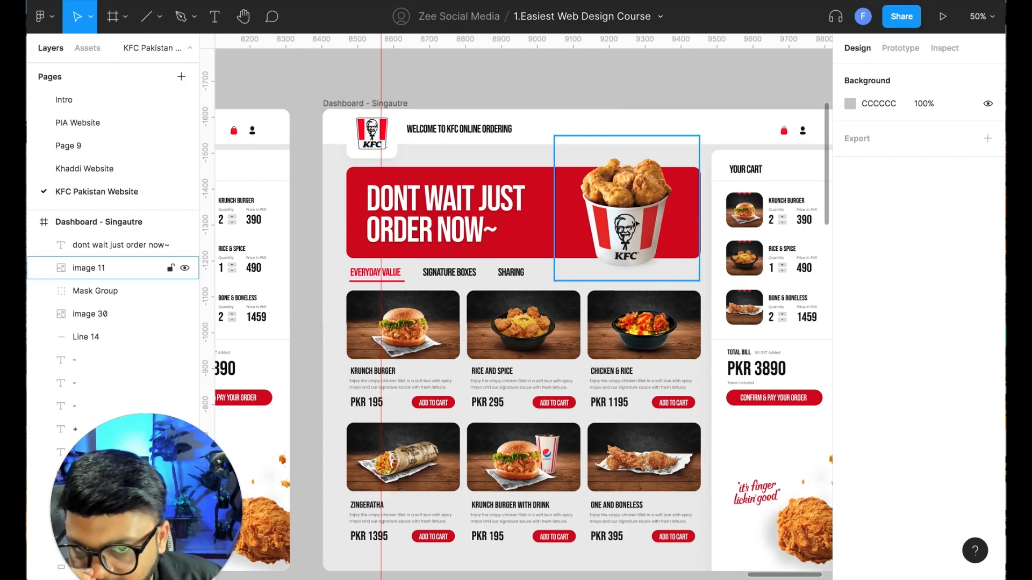
drag(704, 131, 707, 142)
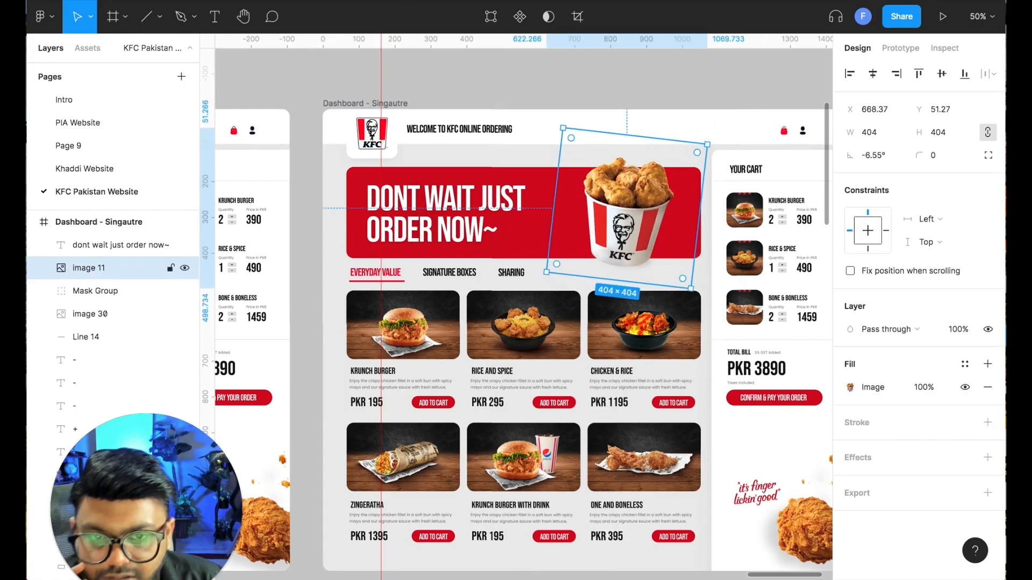
drag(636, 205, 613, 206)
drag(688, 136, 597, 227)
click(635, 99)
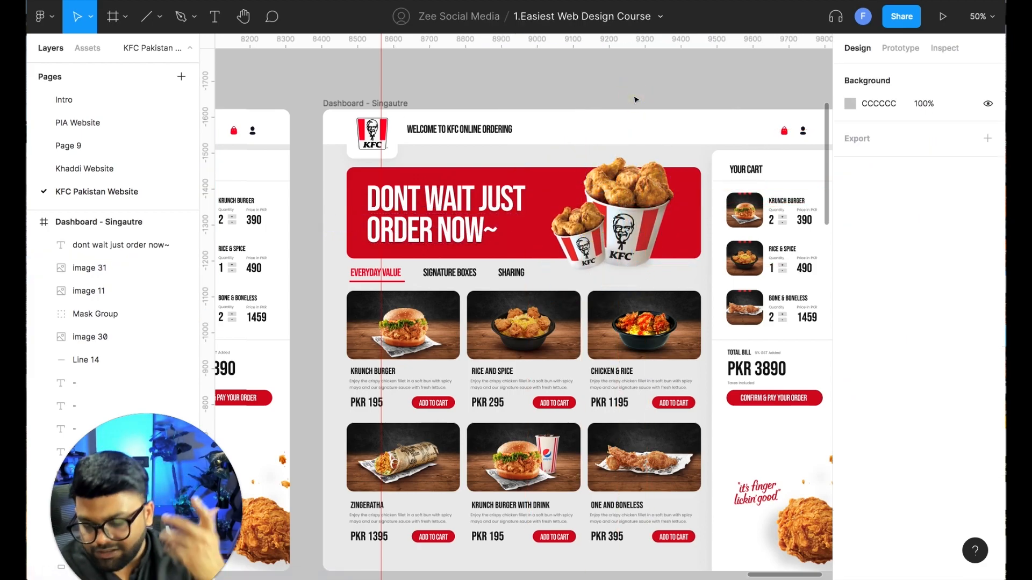
key(minus)
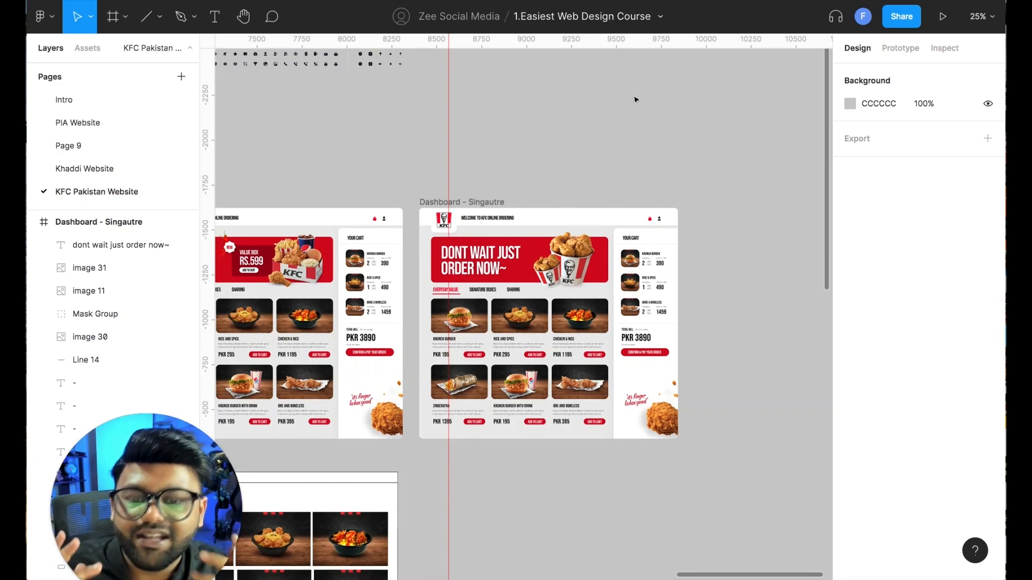
key(plus)
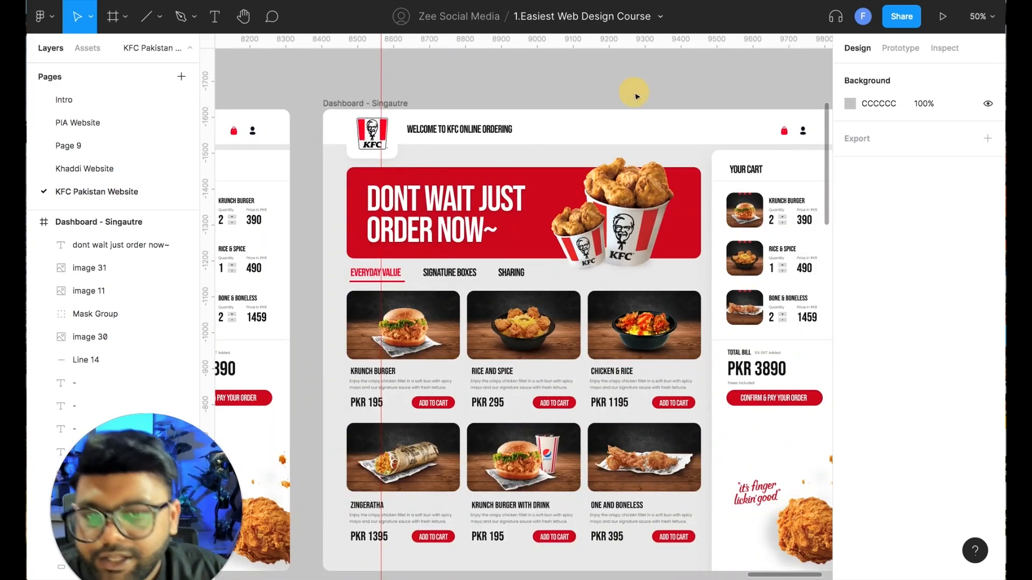
drag(651, 91, 580, 81)
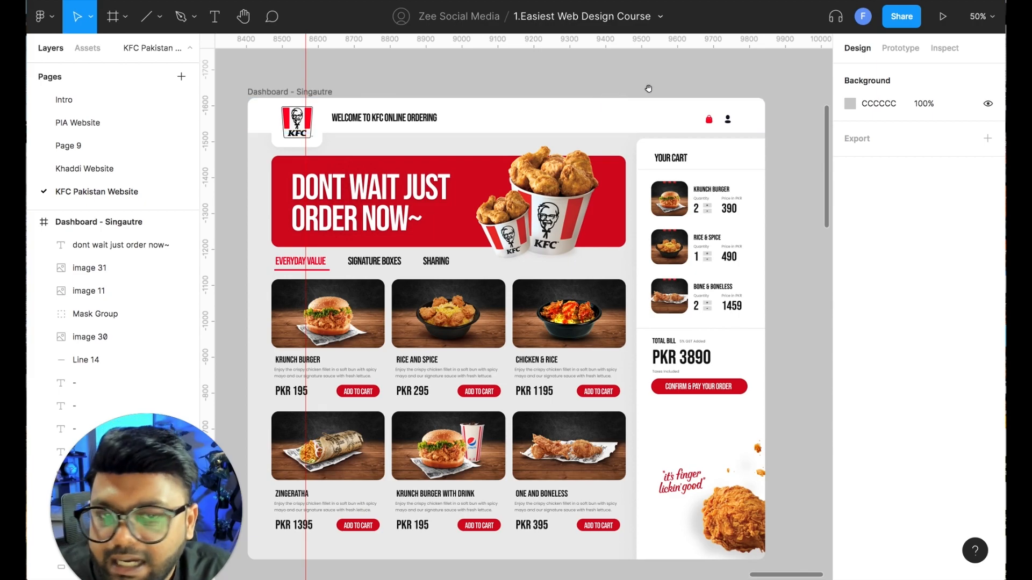
drag(648, 88, 636, 85)
drag(636, 246, 633, 225)
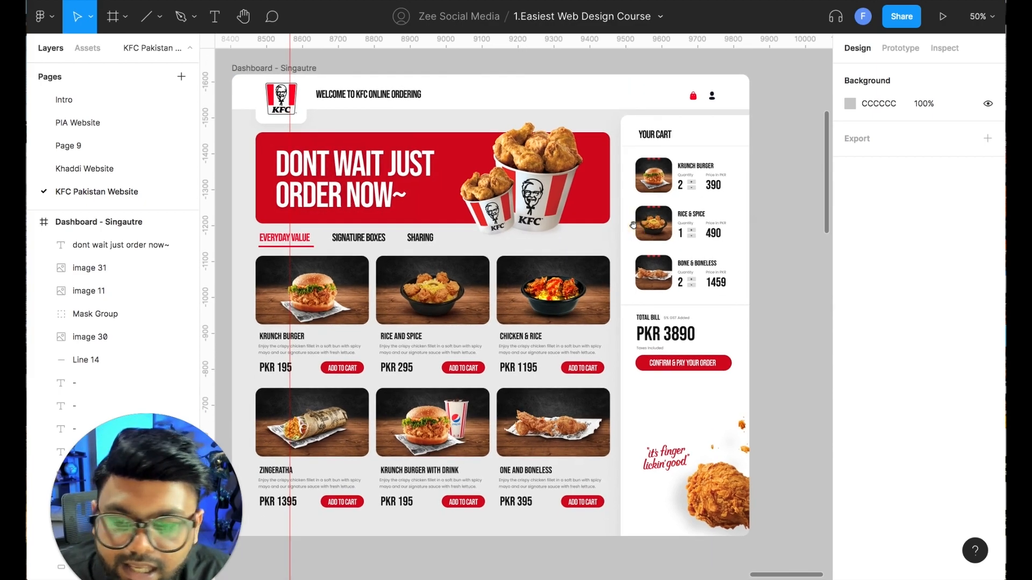
Move the red underline from Everyday Value to beneath Signature Boxes, at X 275, Y 477
drag(445, 288, 552, 275)
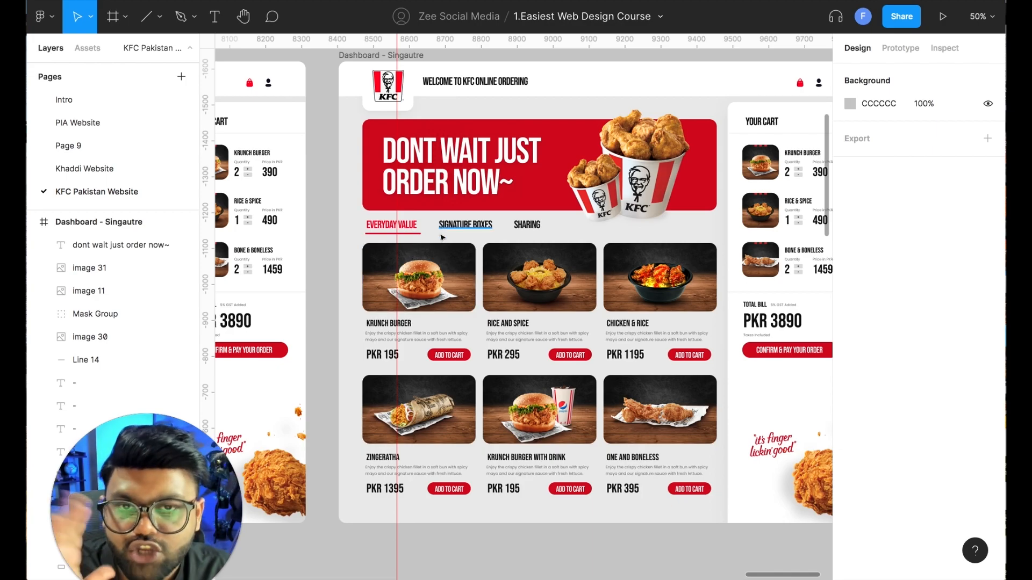
key(super+plus)
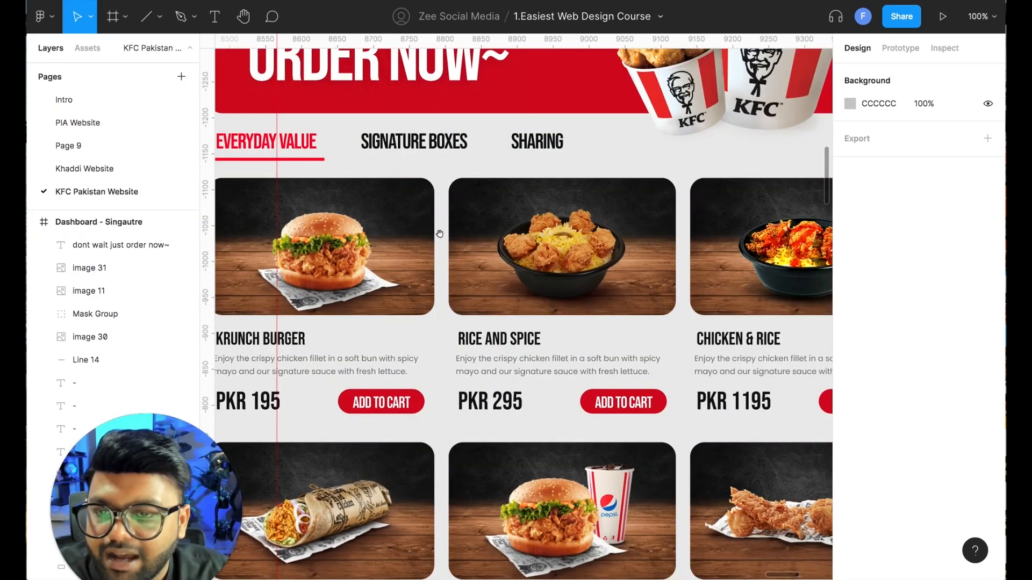
drag(439, 234, 540, 291)
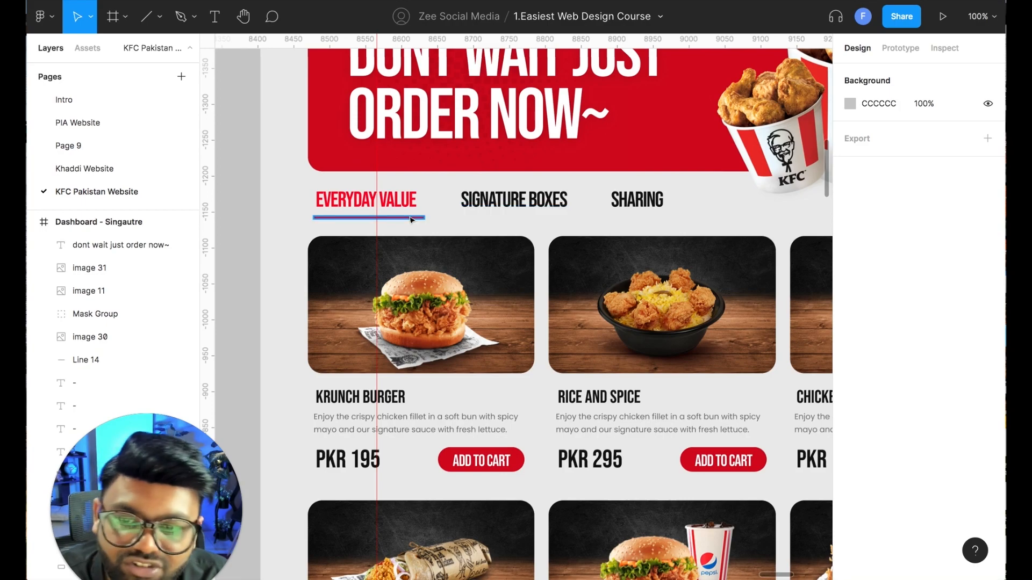
drag(411, 219, 556, 217)
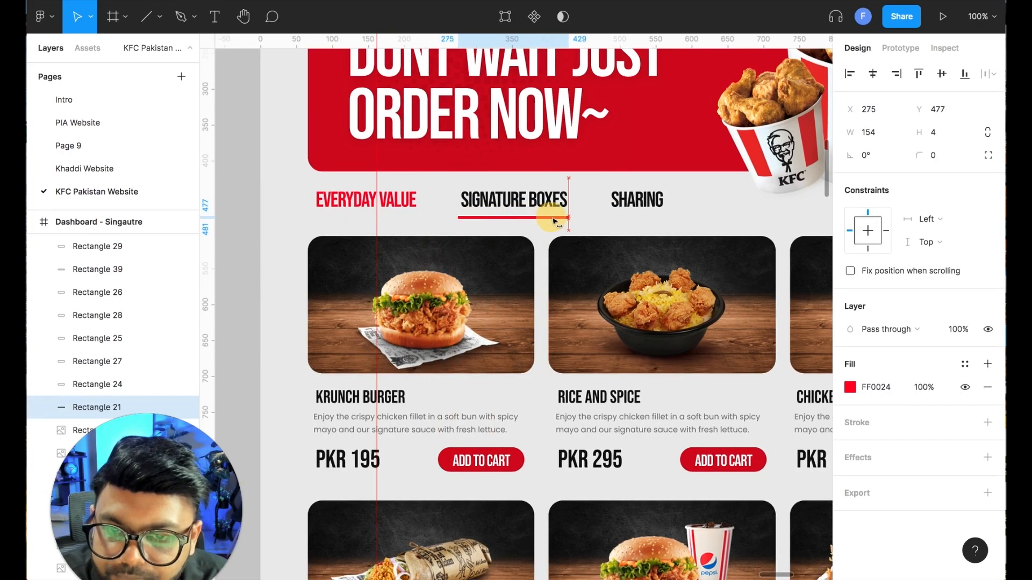
Recolour the Everyday Value label black and the Signature Boxes label red FF0024
click(393, 201)
click(853, 543)
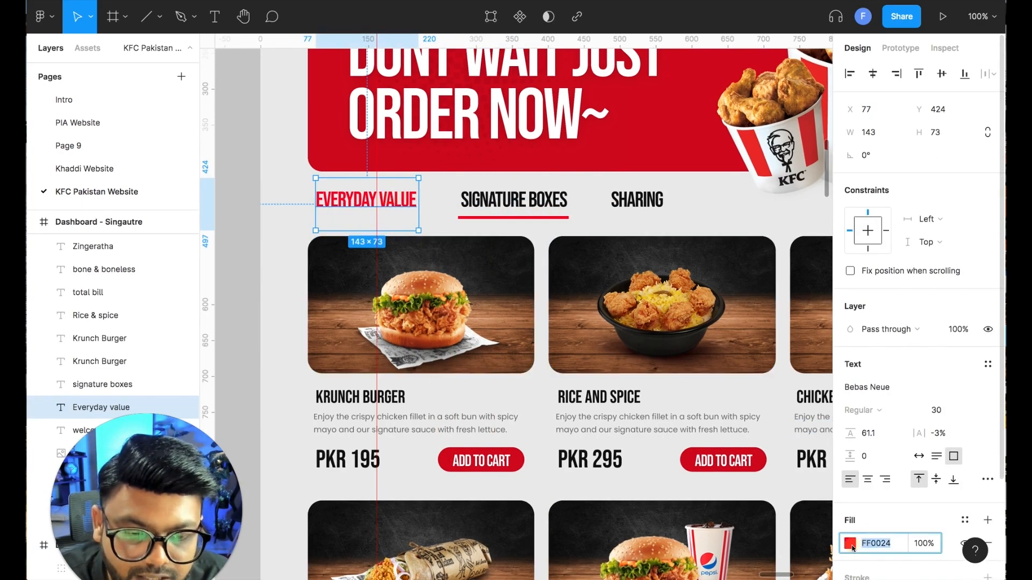
drag(755, 339, 665, 398)
click(480, 204)
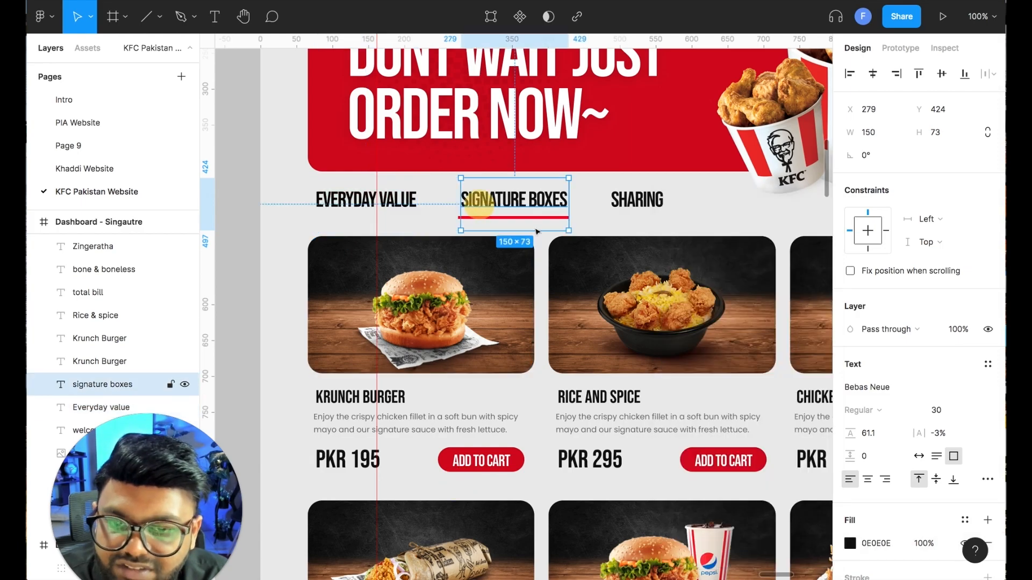
click(854, 547)
click(782, 523)
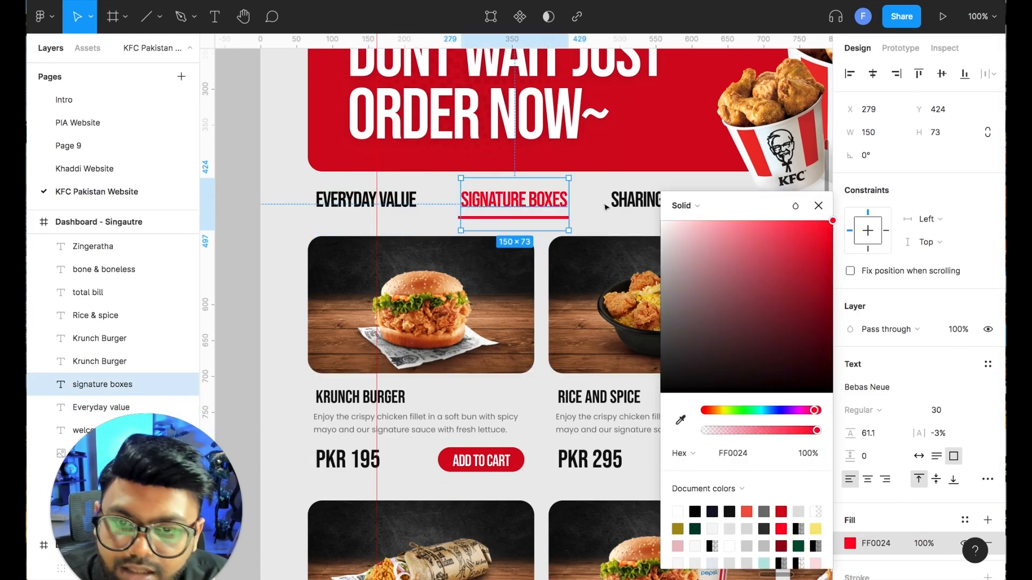
click(604, 206)
Delete the entire second row of product cards from the signature dashboard
scroll(606, 207, down, 5)
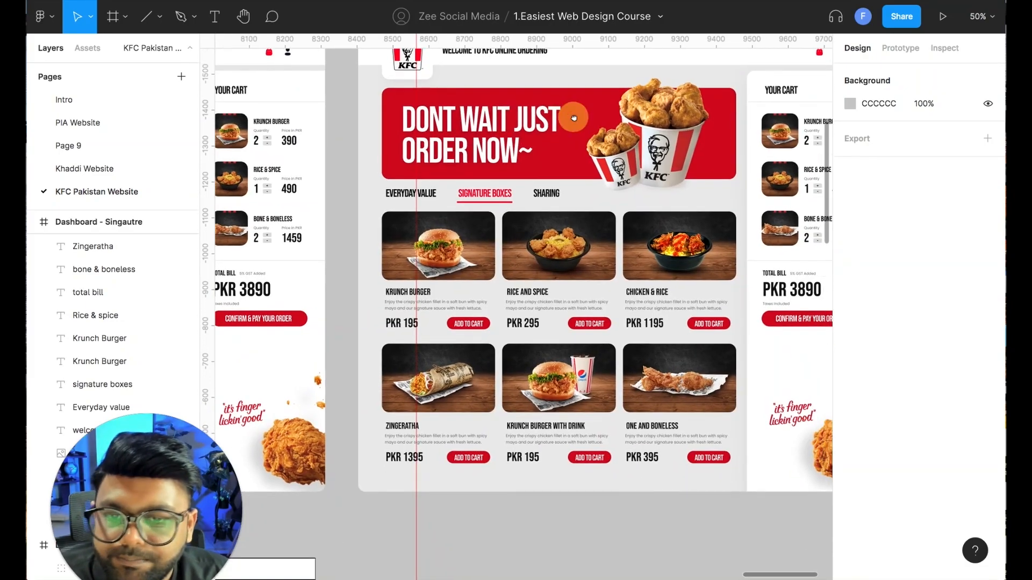
drag(368, 342, 730, 480)
key(Delete)
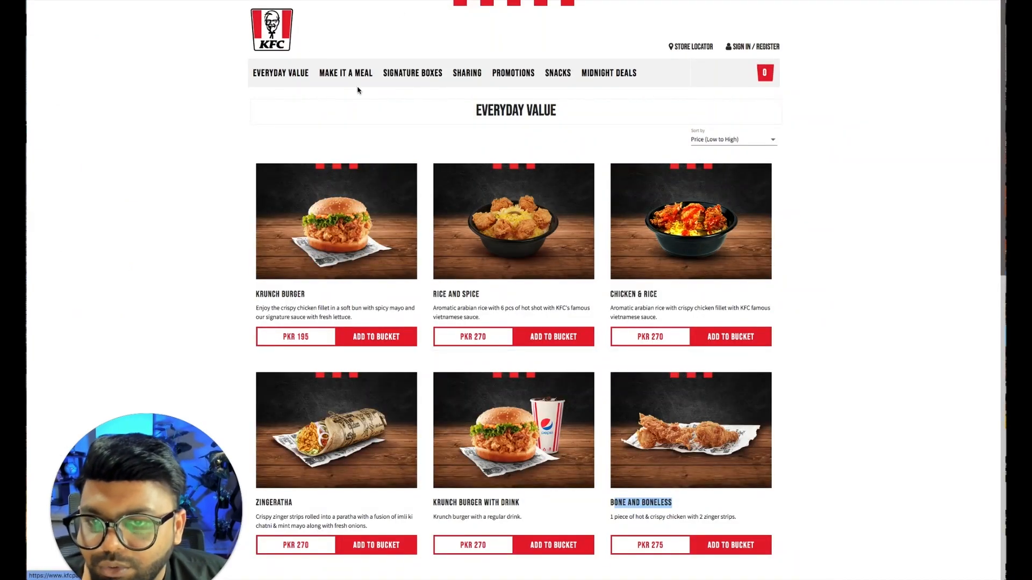
Switch to the KFC website in the browser, show its Signature Boxes category, and copy the Crispy Box image for the first card
click(390, 75)
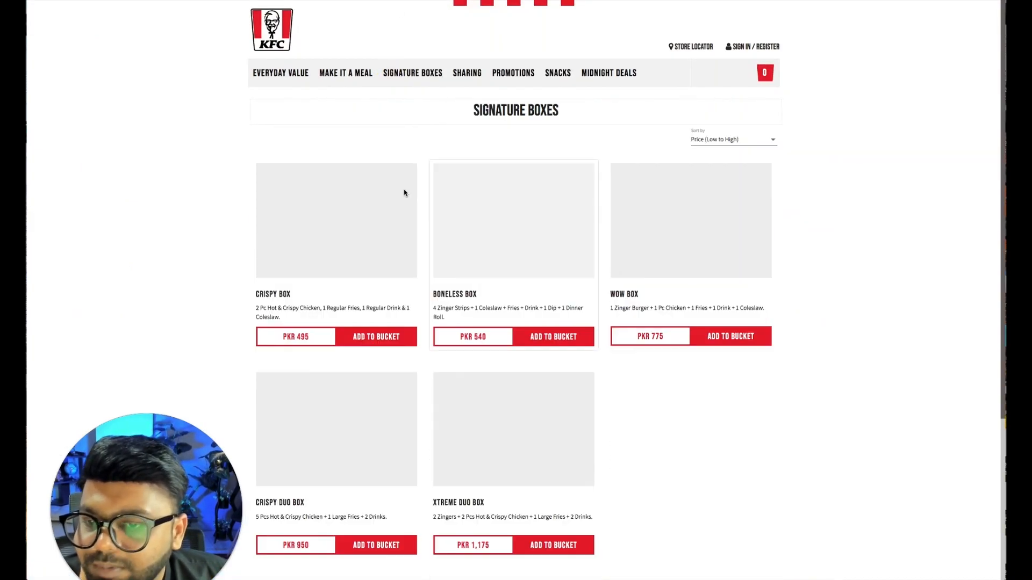
right_click(325, 209)
click(363, 304)
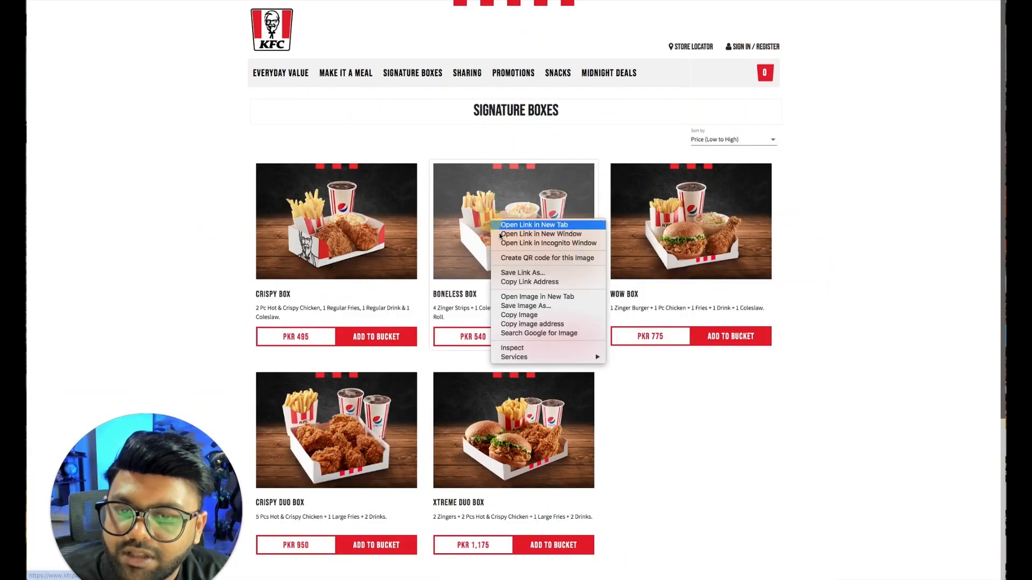
Copy the Wow Box image from the website and paste it in Figma as the second product card's picture
click(537, 308)
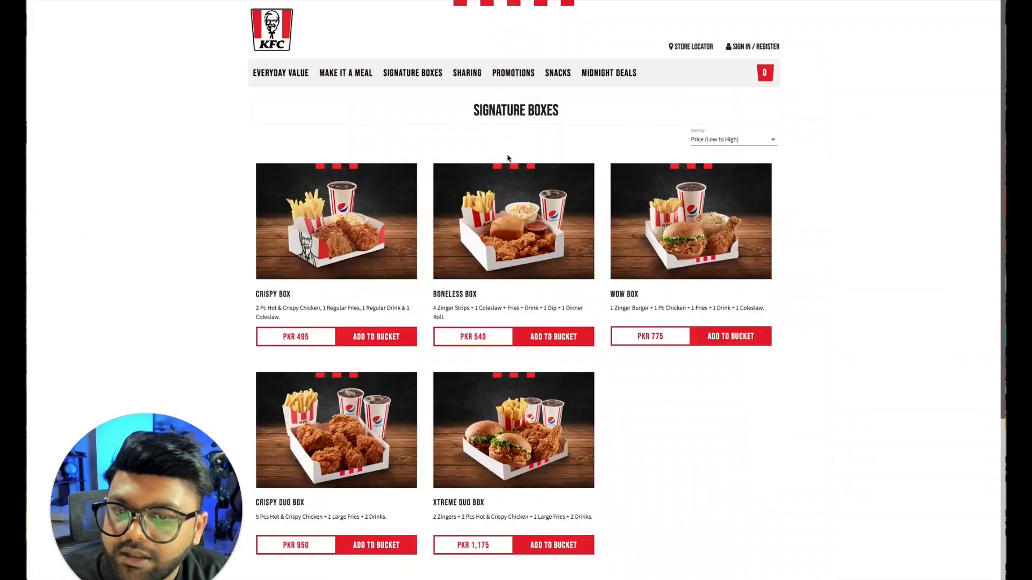
right_click(644, 236)
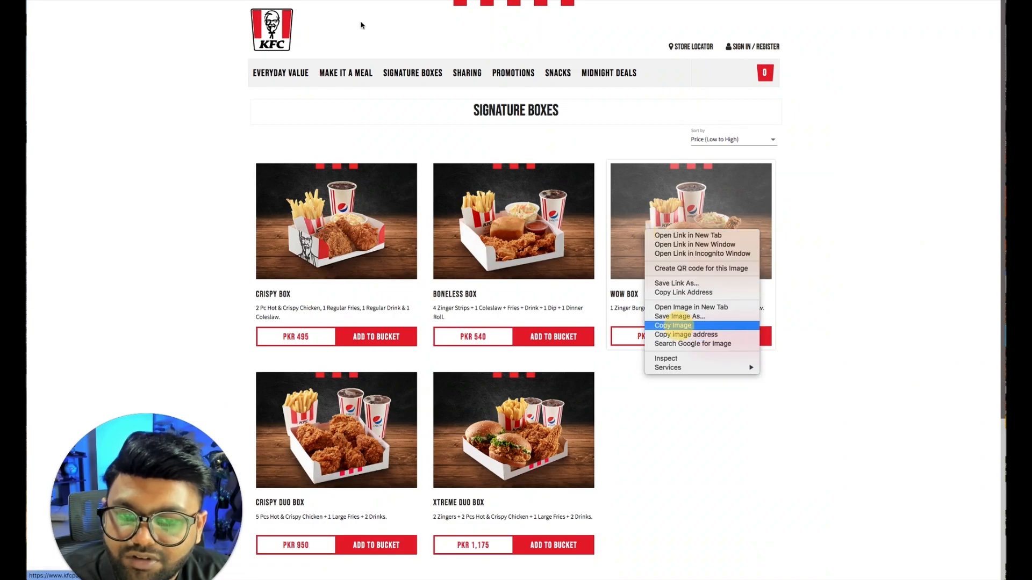
click(675, 325)
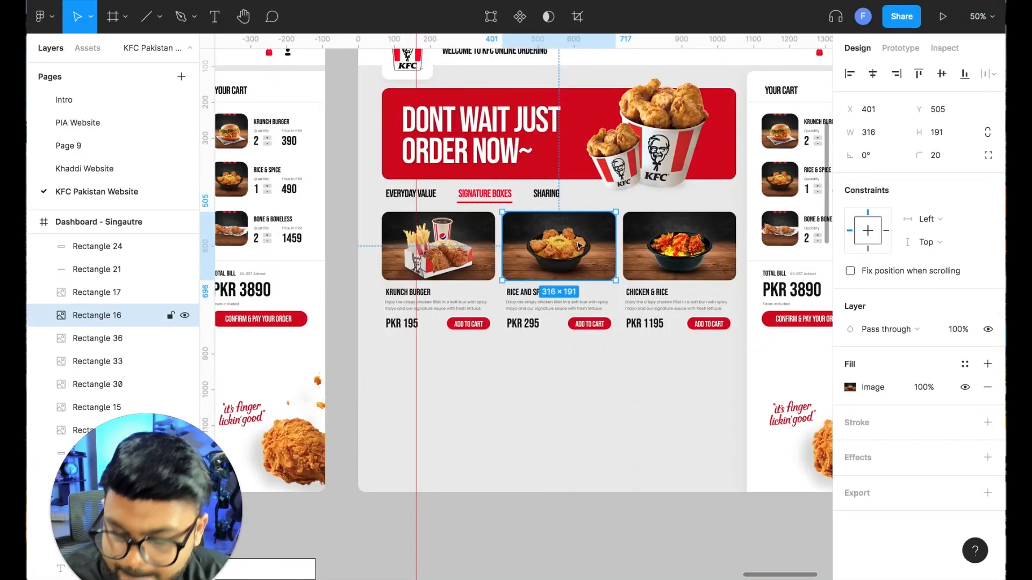
key(ctrl+v)
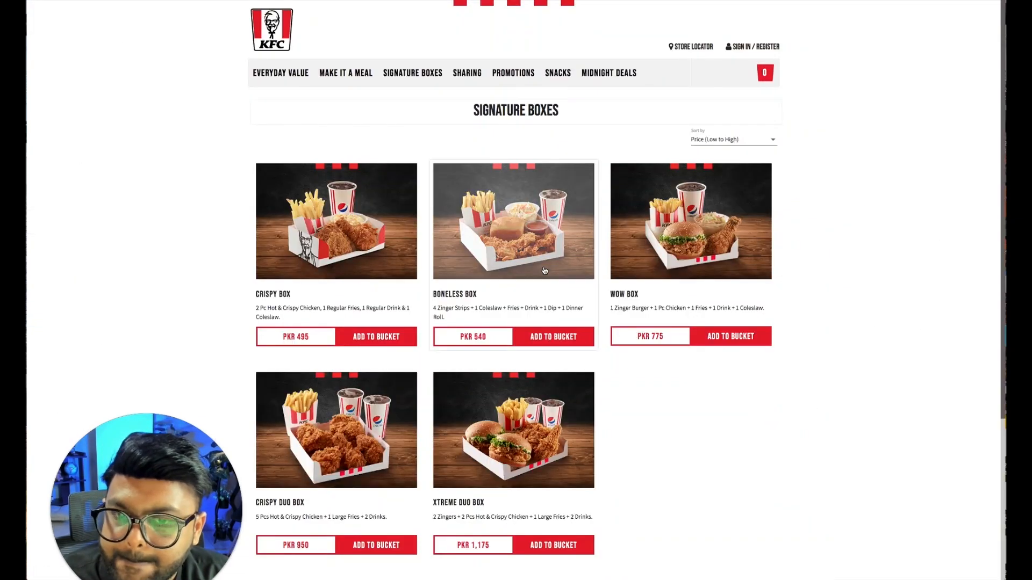
Copy the Xtreme Duo Box image from the website and paste it in Figma as the third product card's picture
right_click(645, 223)
right_click(507, 405)
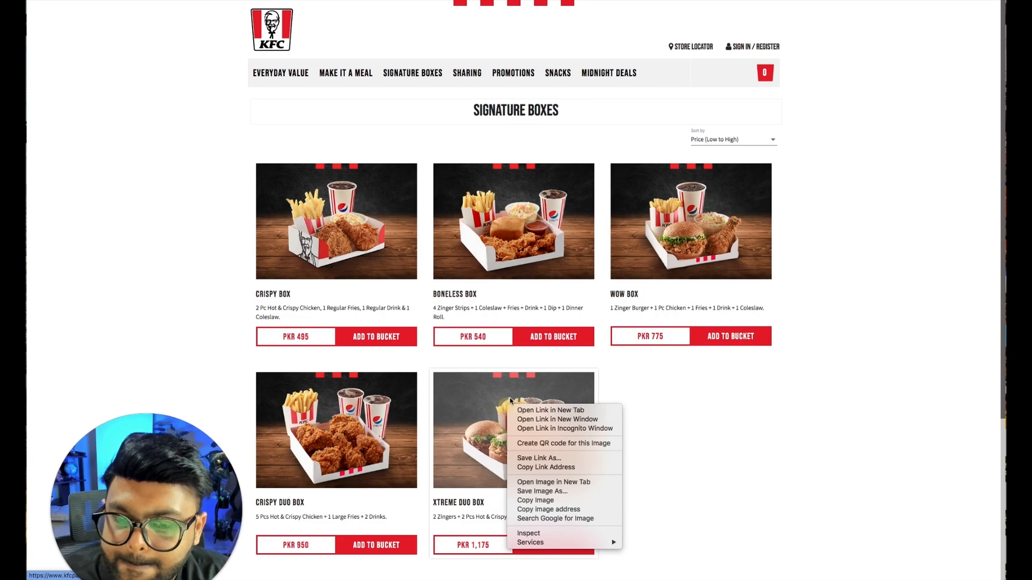
click(535, 500)
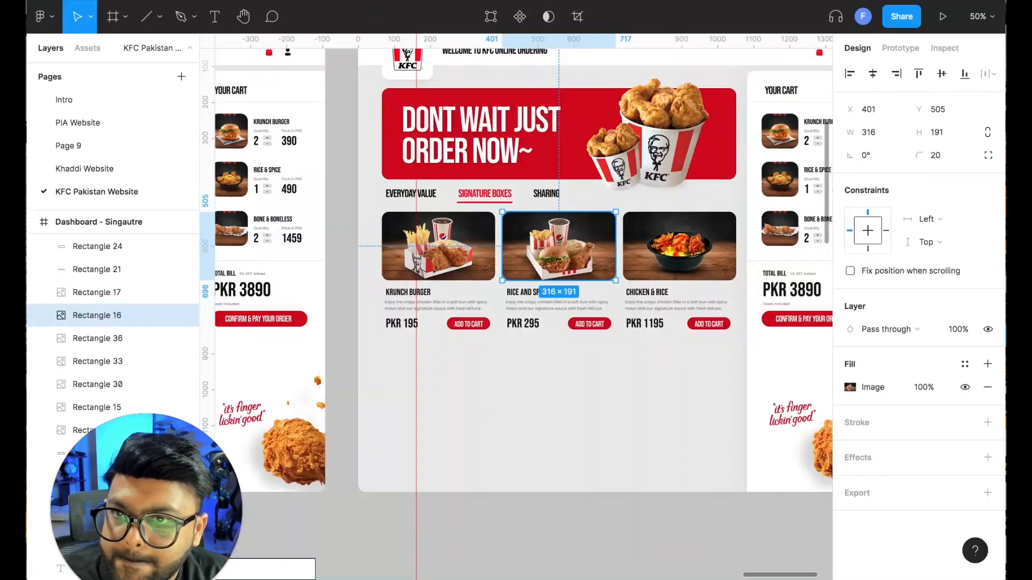
click(679, 245)
key(ctrl+v)
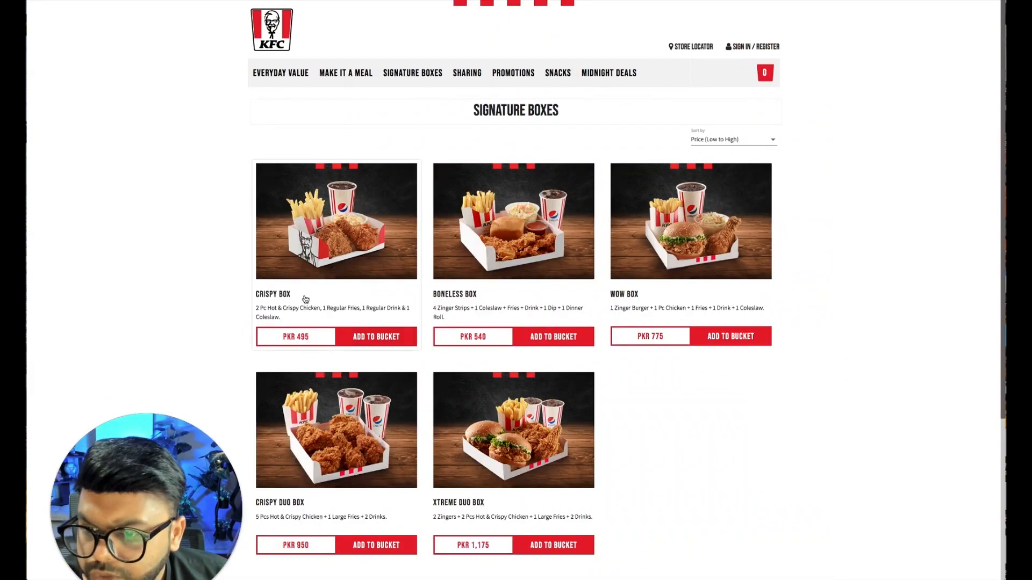
Copy the "Crispy Box" name from the website and replace the first card's Krunch Burger title with it in Figma
drag(293, 294, 256, 293)
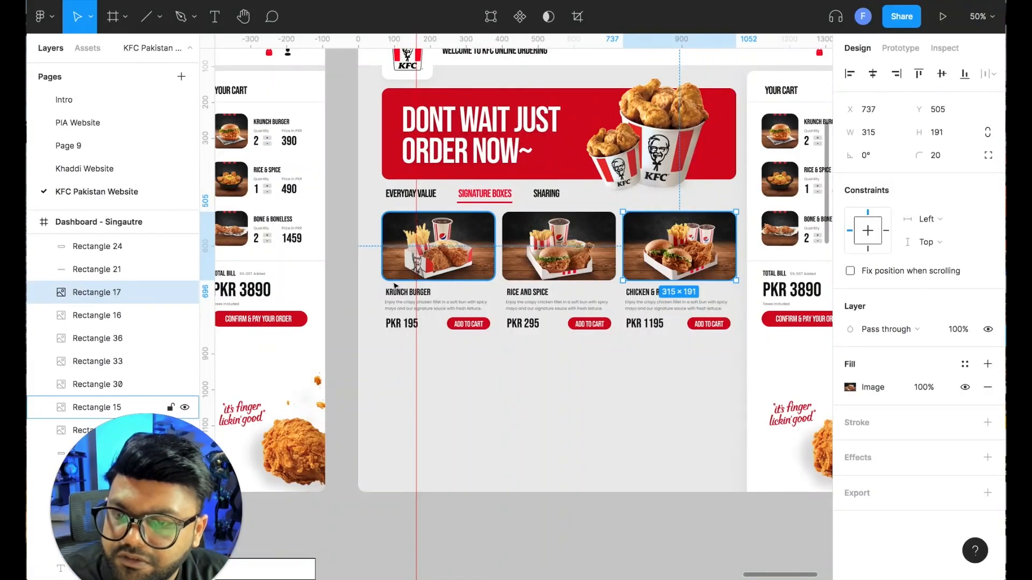
double_click(406, 292)
key(ctrl+v)
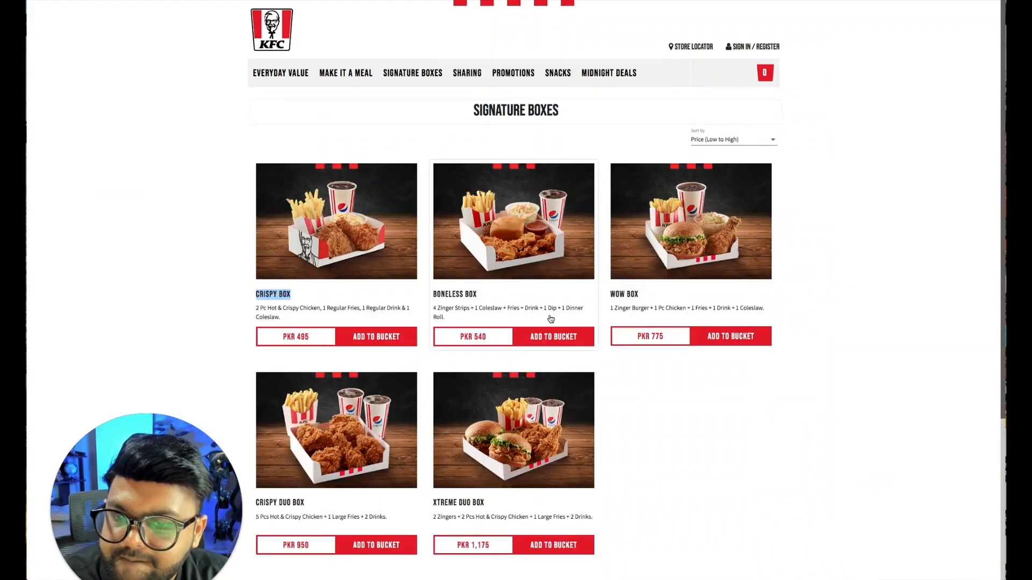
Copy the "Boneless Box" name from the website and replace the second card's Rice and Spice title with it in Figma
drag(477, 294, 436, 294)
drag(500, 294, 422, 293)
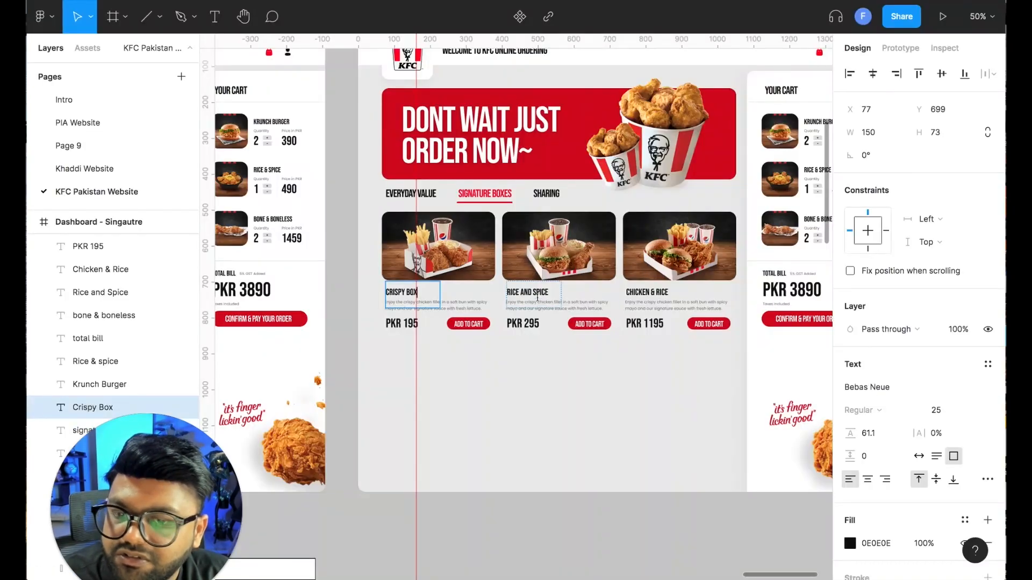
double_click(547, 293)
key(ctrl+v)
key(ctrl+z)
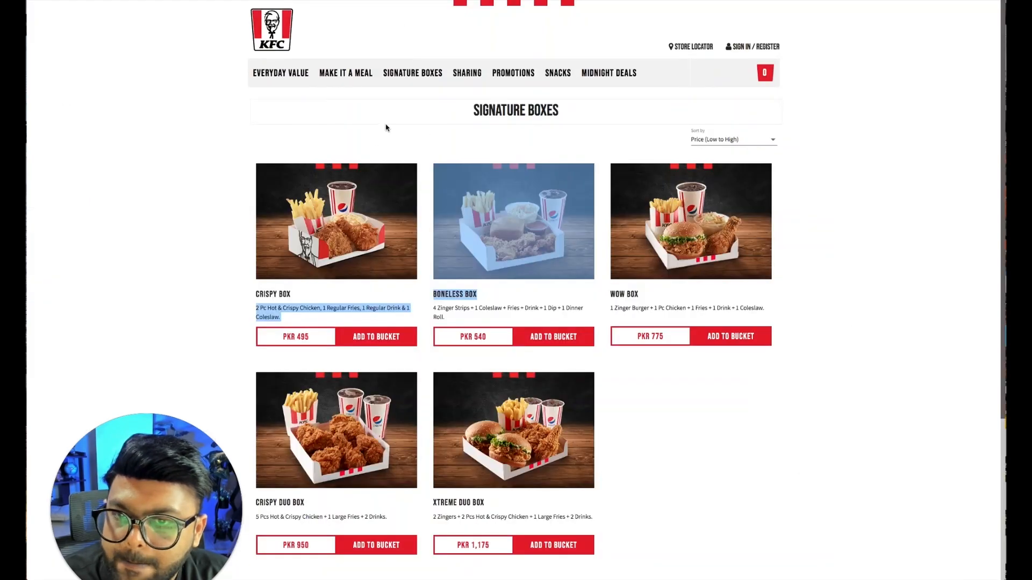
click(386, 127)
drag(477, 294, 433, 293)
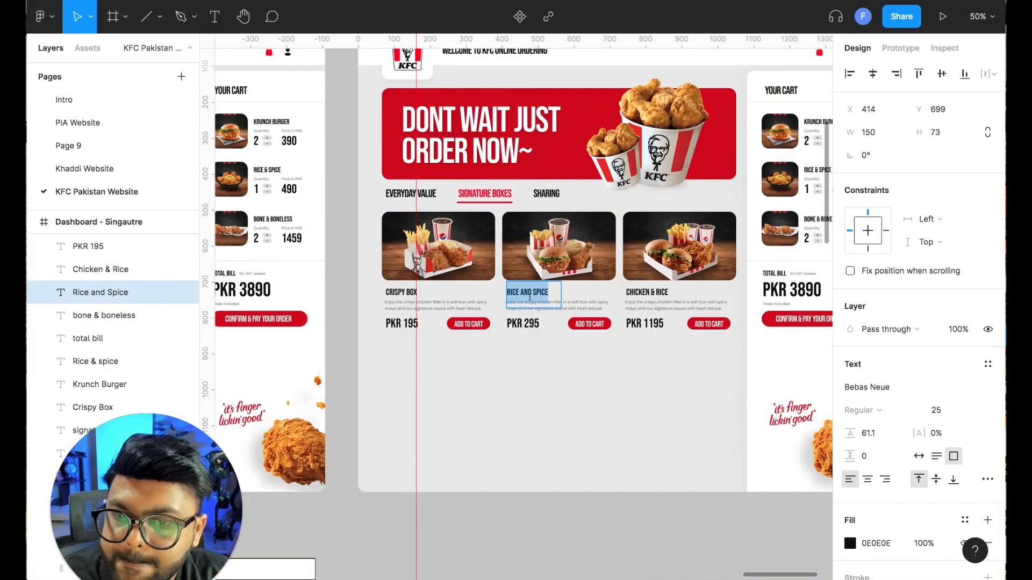
key(ctrl+v)
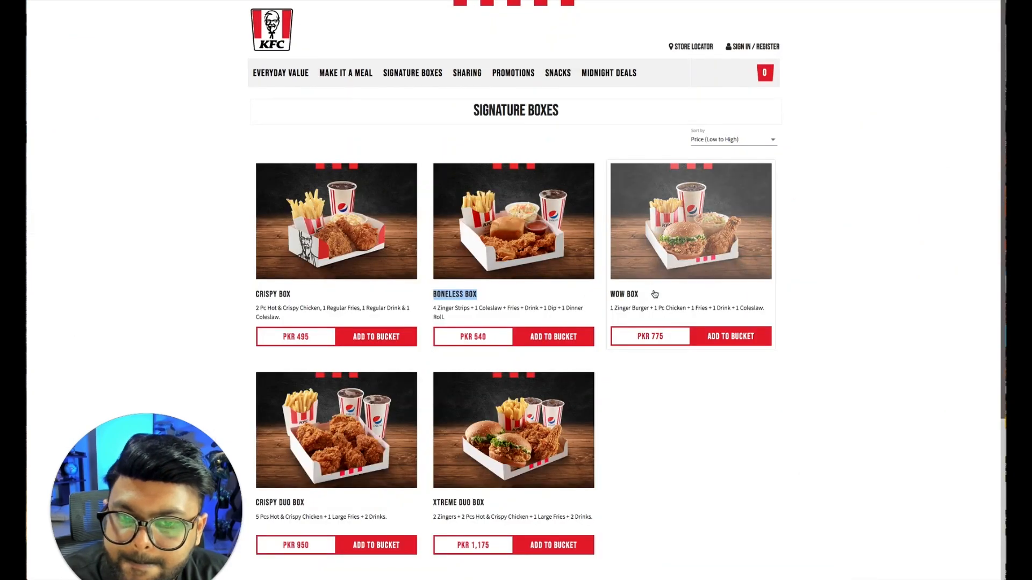
Copy the "Xtreme Duo Box" name from the website and replace the third card's Chicken & Rice title with it in Figma
drag(501, 503, 427, 505)
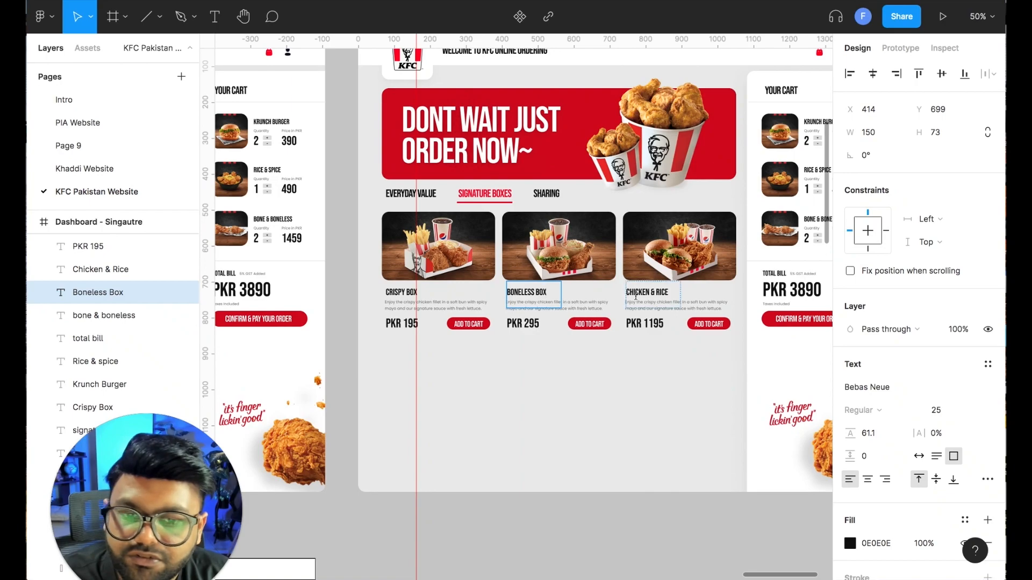
click(639, 294)
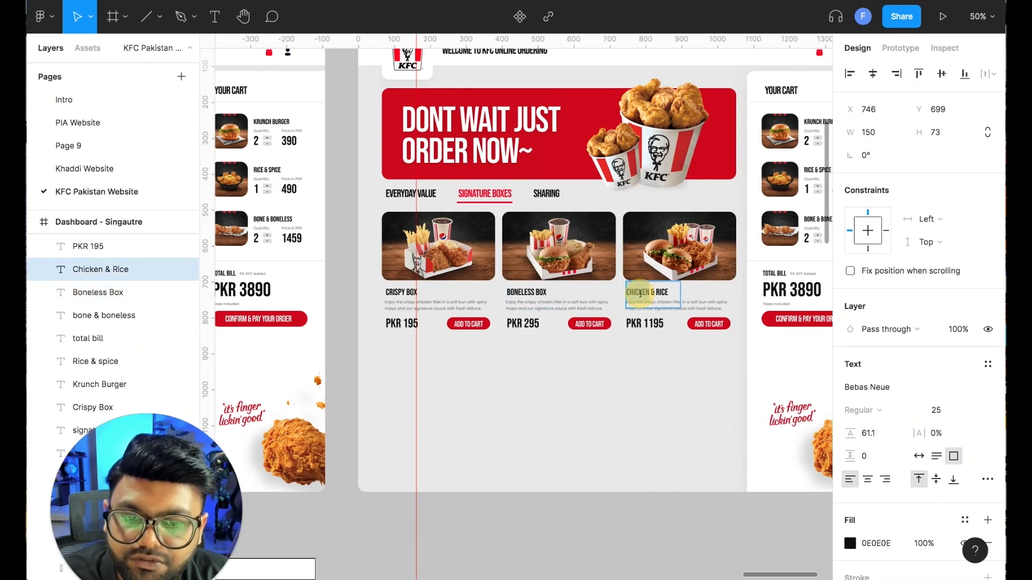
double_click(643, 291)
text(Xtreme Duo Box)
Set the first card's price to PKR 1595 and the second card's price to PKR 1295
click(406, 325)
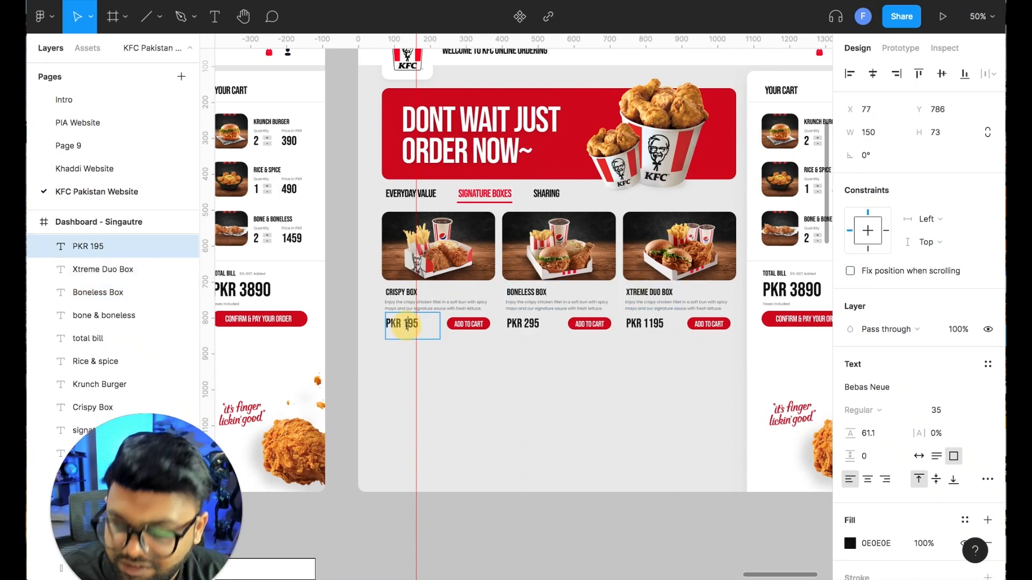
double_click(524, 324)
text(1)
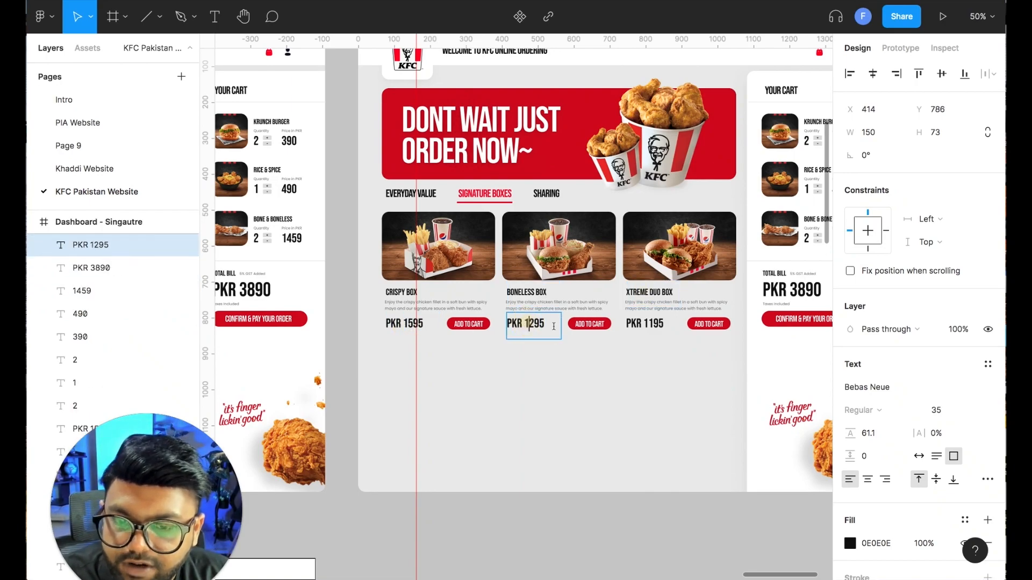
key(Escape)
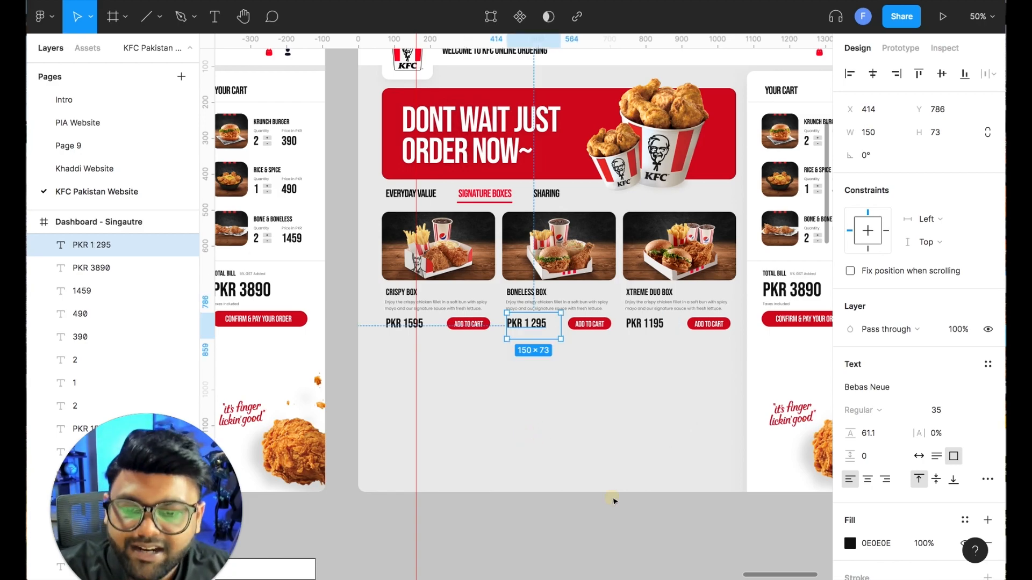
double_click(544, 329)
click(535, 325)
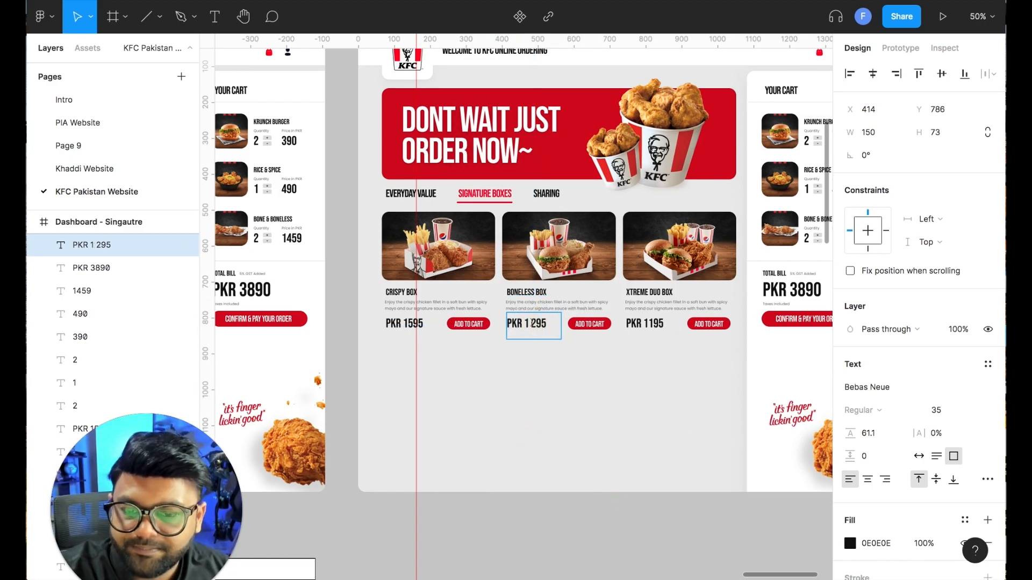
click(582, 502)
Duplicate the "Dashboard - Singautre" frame to its right and rename the copy "Dashboard - Sharing"
key(minus)
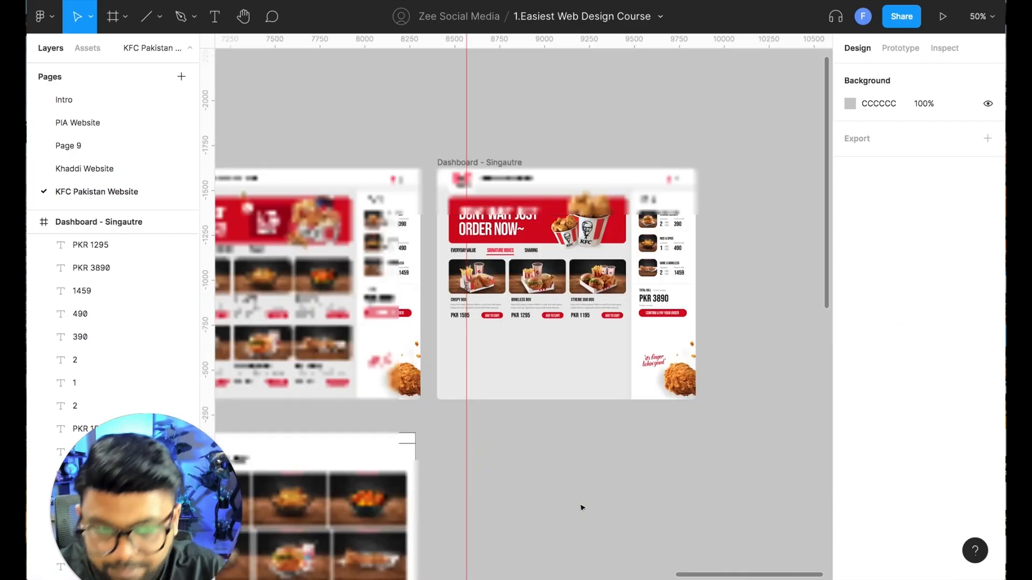
click(496, 162)
drag(496, 163, 756, 166)
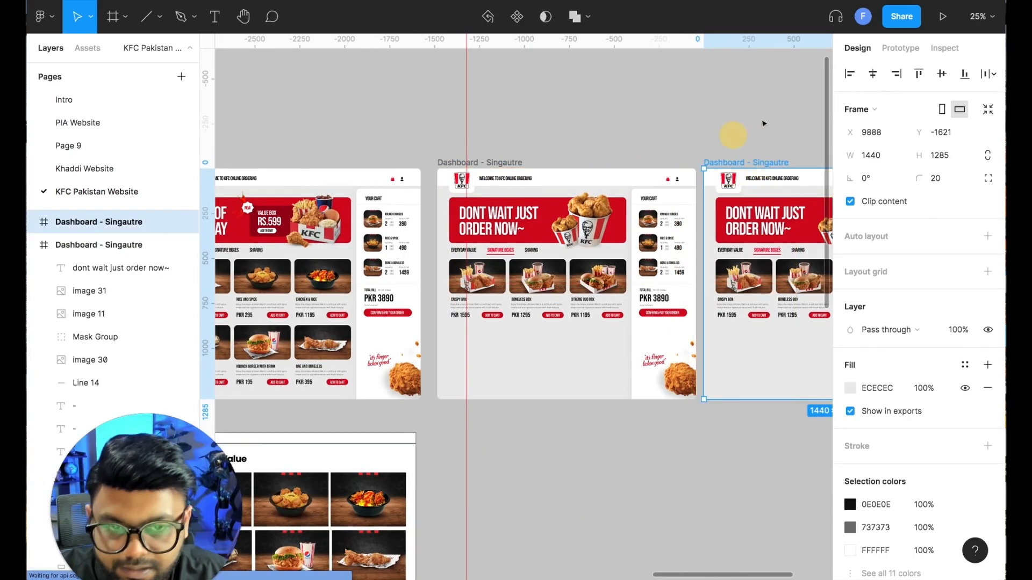
click(747, 130)
scroll(745, 131, right, 2)
double_click(667, 161)
click(661, 162)
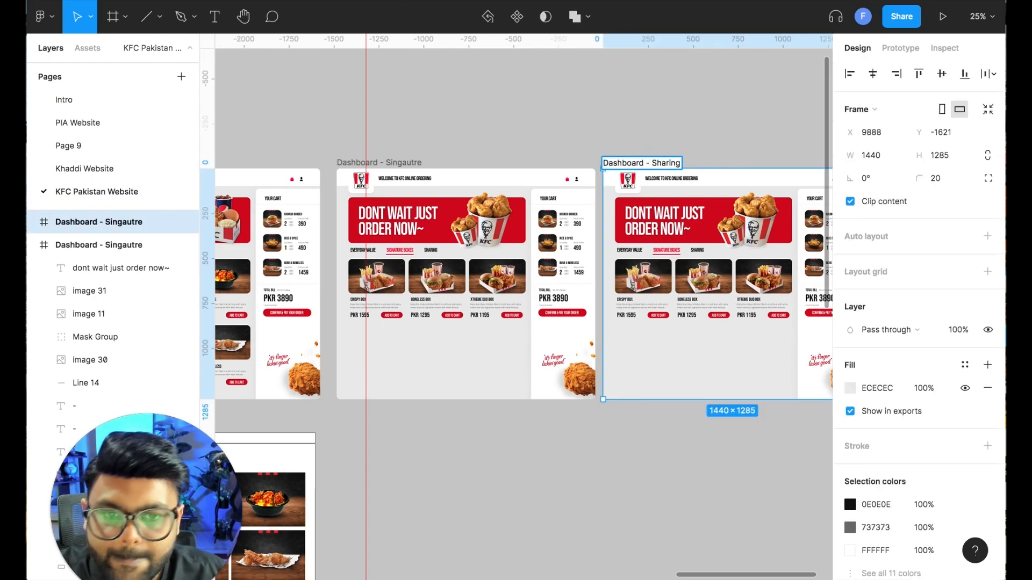
click(739, 123)
Replace the banner headline in the Dashboard - Sharing frame with "share the love"
key(plus)
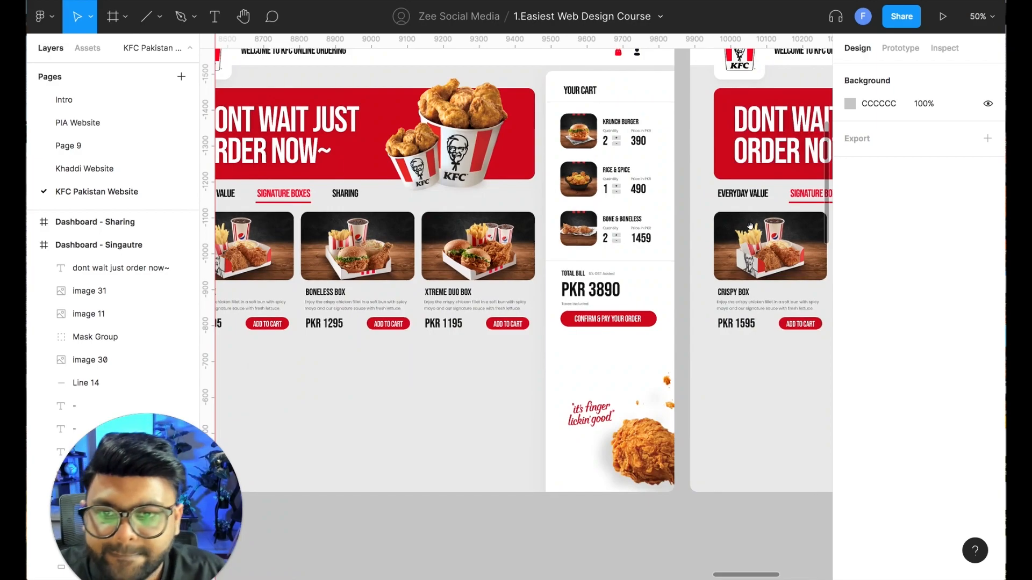
scroll(478, 159, right, 6)
double_click(478, 160)
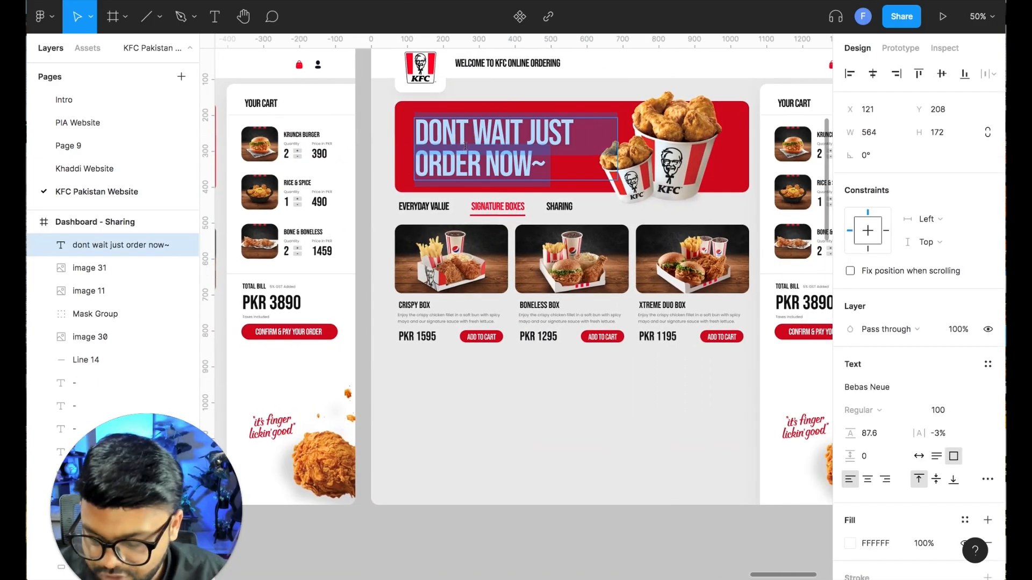
text(share the love)
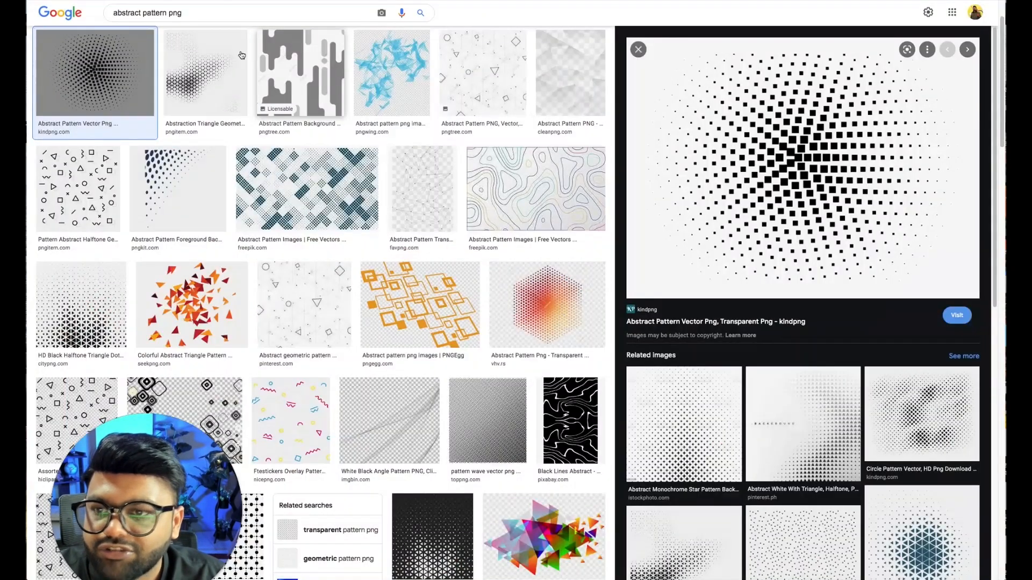
Search Google Images in the browser for "love heart png" and copy the glossy red heart from pngimg
double_click(216, 15)
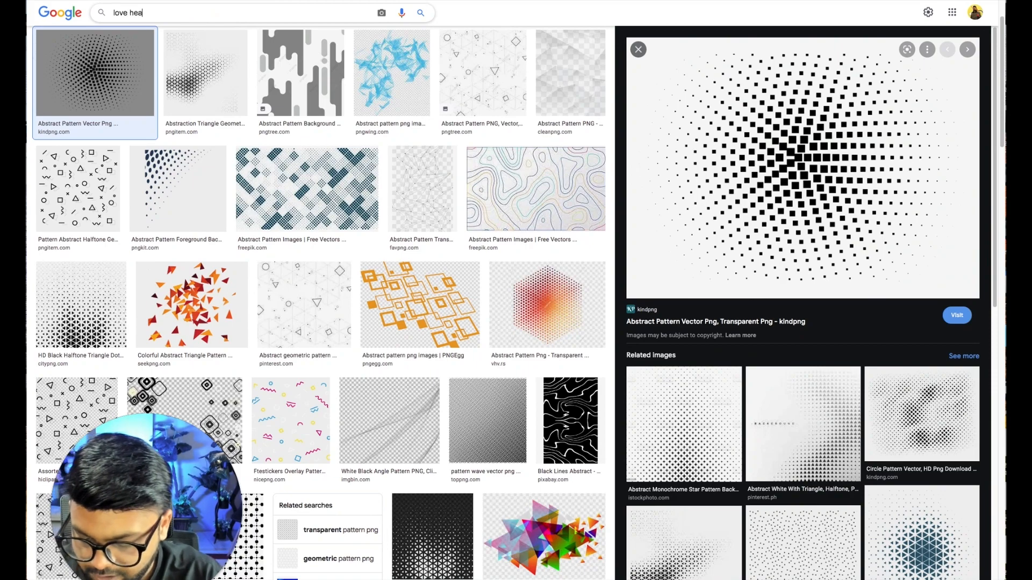
text(png)
key(Return)
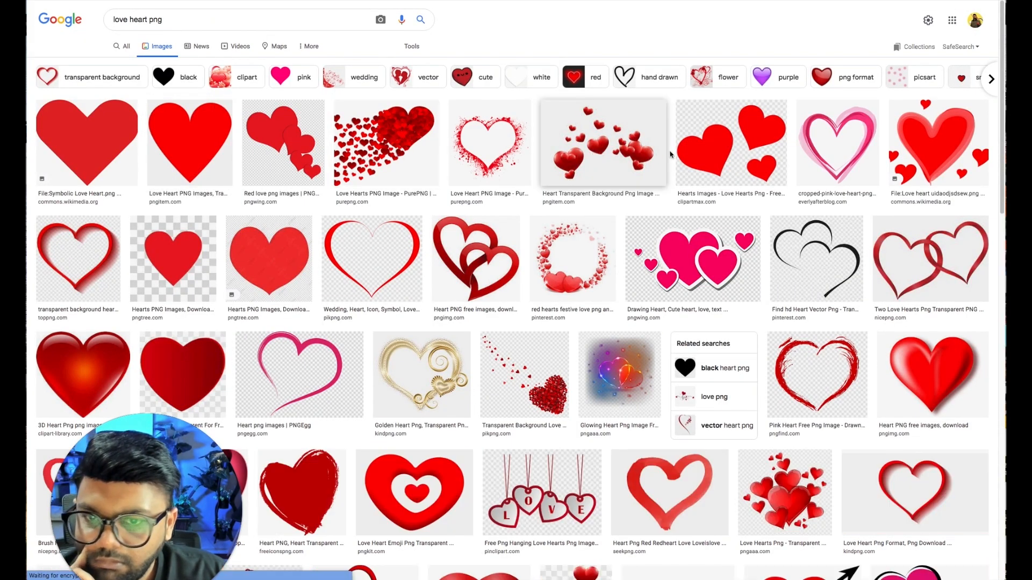
click(930, 374)
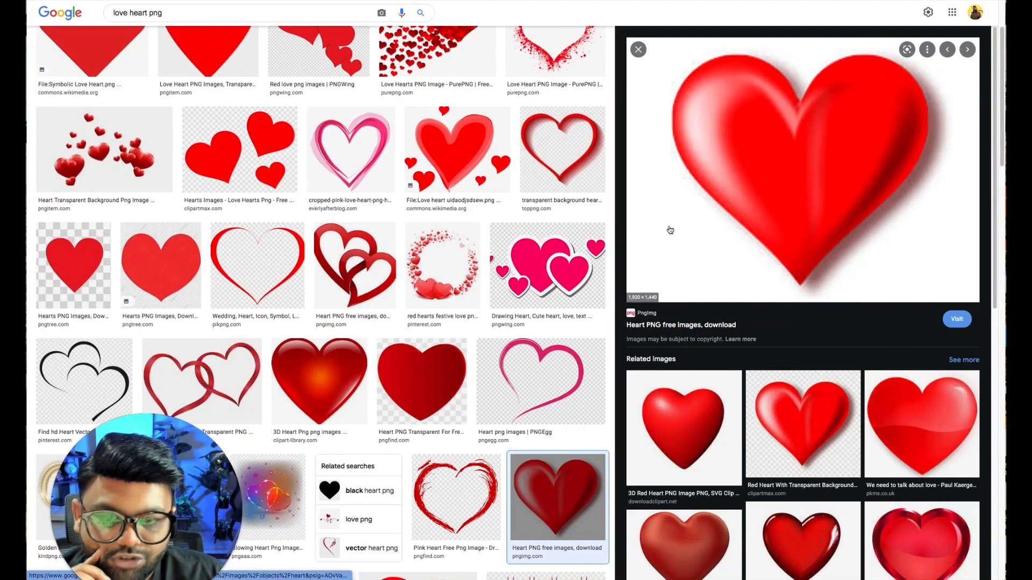
scroll(346, 401, up, 3)
right_click(770, 268)
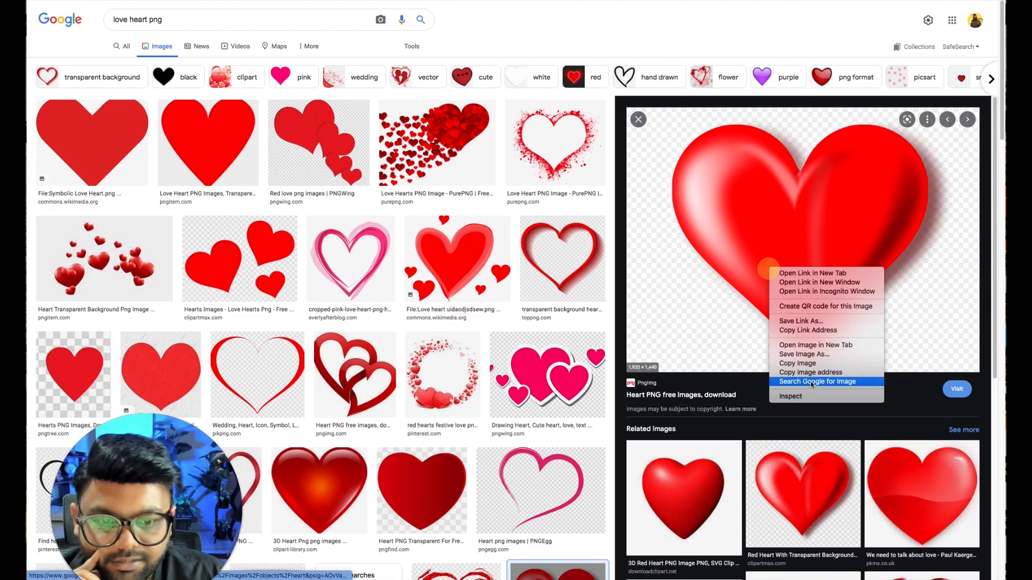
click(811, 363)
Paste the heart in Figma, scale it to about 257 × 193, tilt it about 6° and place it over the banner's buckets
click(333, 1)
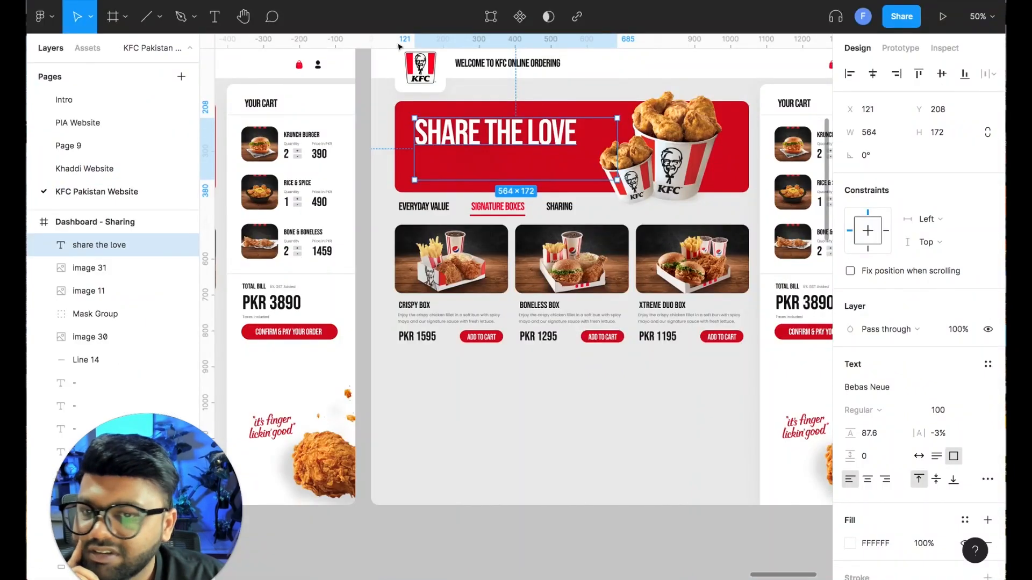
click(370, 180)
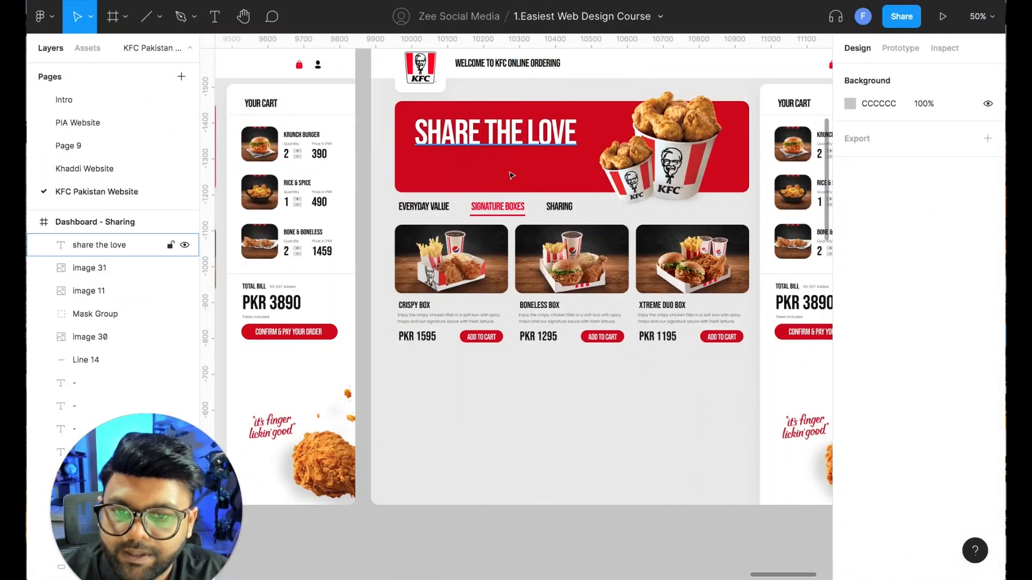
key(ctrl+v)
drag(803, 101, 380, 421)
drag(317, 457, 571, 187)
drag(634, 155, 602, 164)
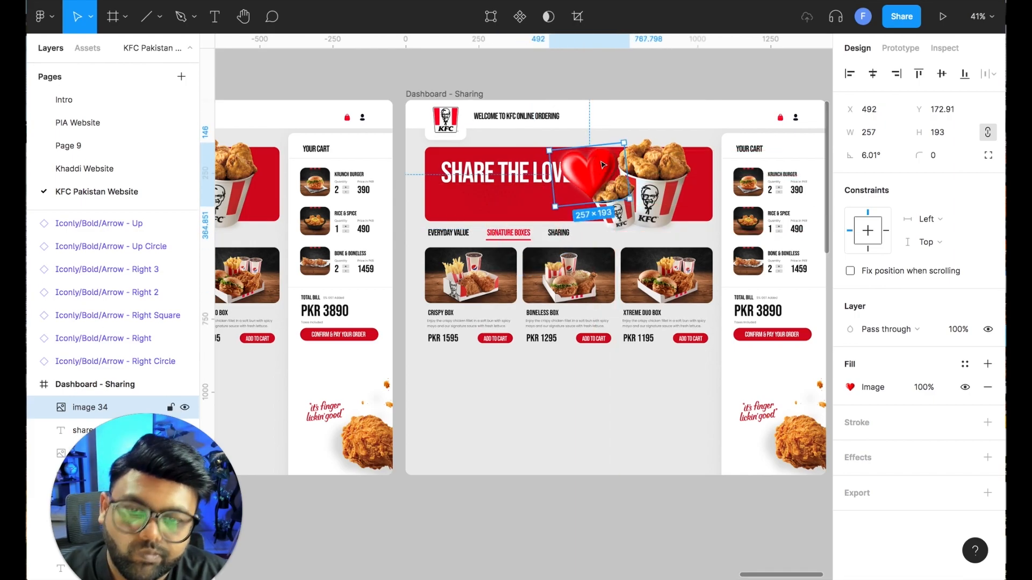
key(shift+0)
scroll(598, 214, up, 5)
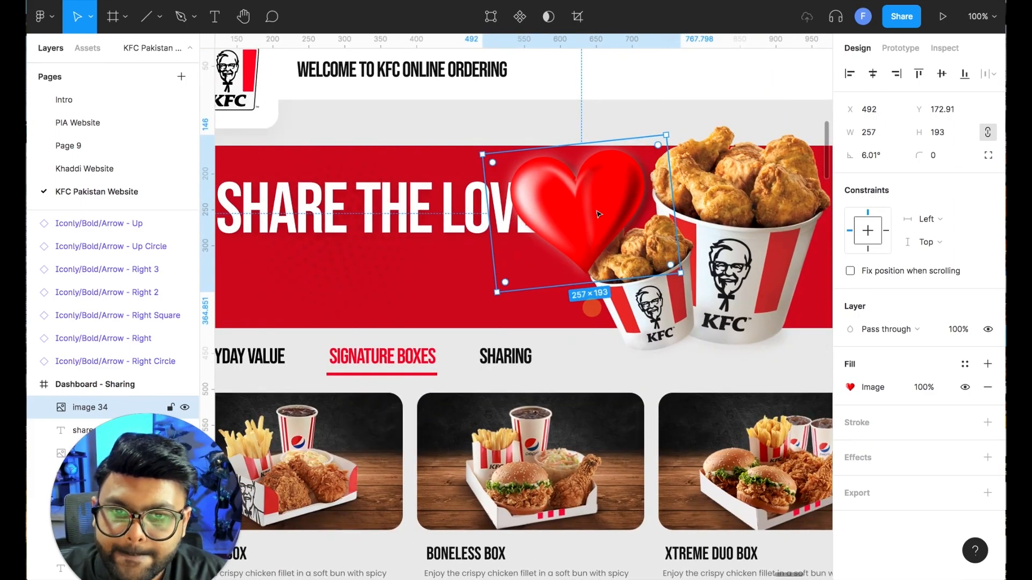
drag(598, 214, 659, 232)
click(624, 134)
Add a second line reading "TODAY AND NOW!" to the Share the Love banner headline
drag(330, 144, 465, 142)
double_click(496, 196)
click(677, 198)
text(TO)
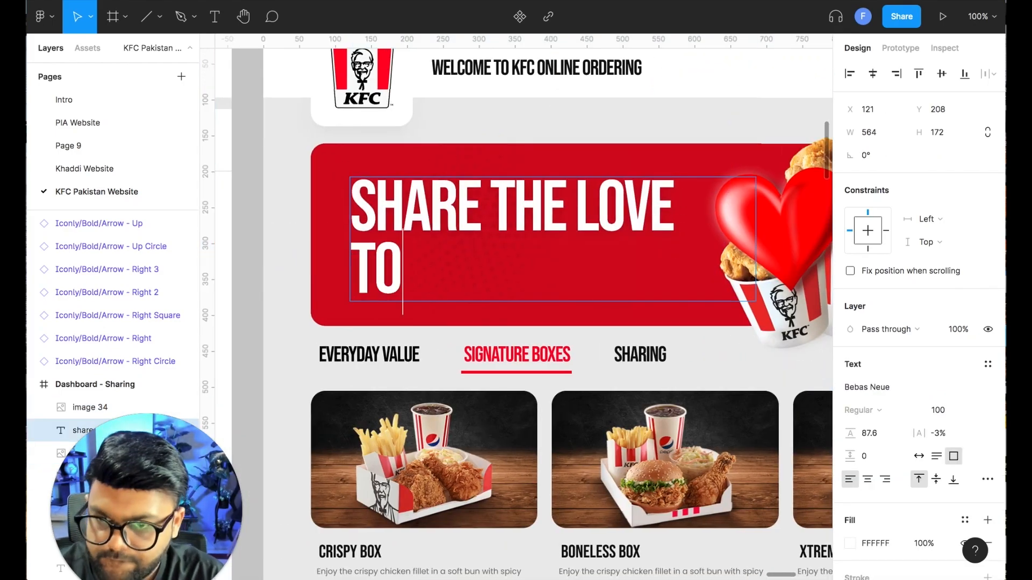
text(DAY AND NOW!)
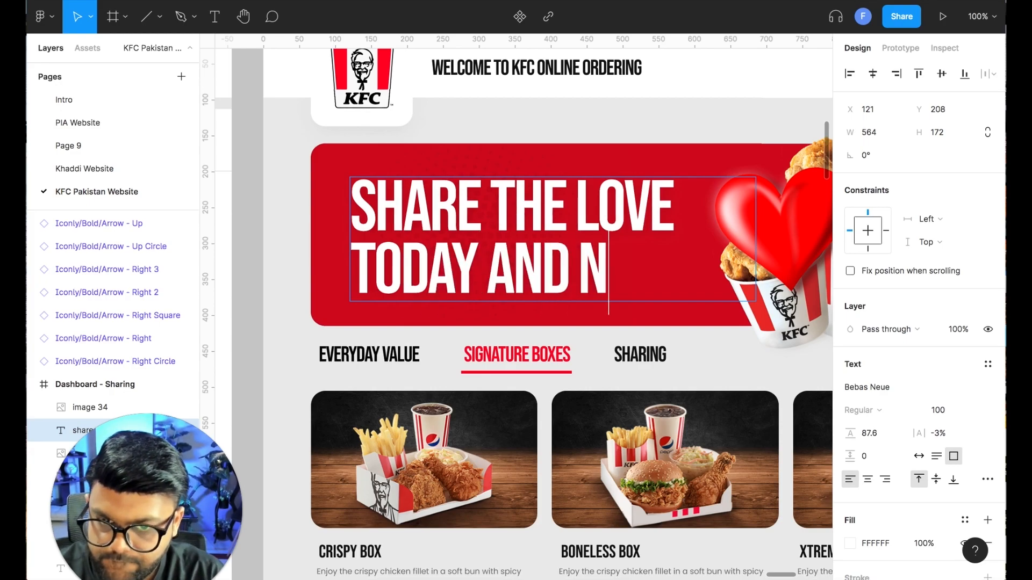
click(650, 115)
click(592, 120)
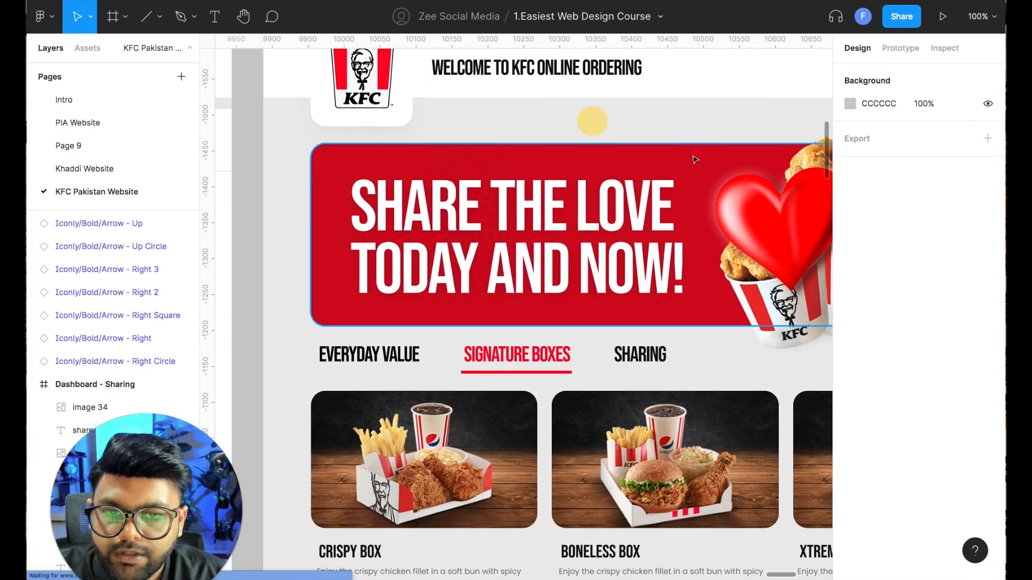
Change the fill of the Sharing banner's background rectangle to near-black 131313
click(694, 158)
click(850, 388)
drag(721, 341, 614, 388)
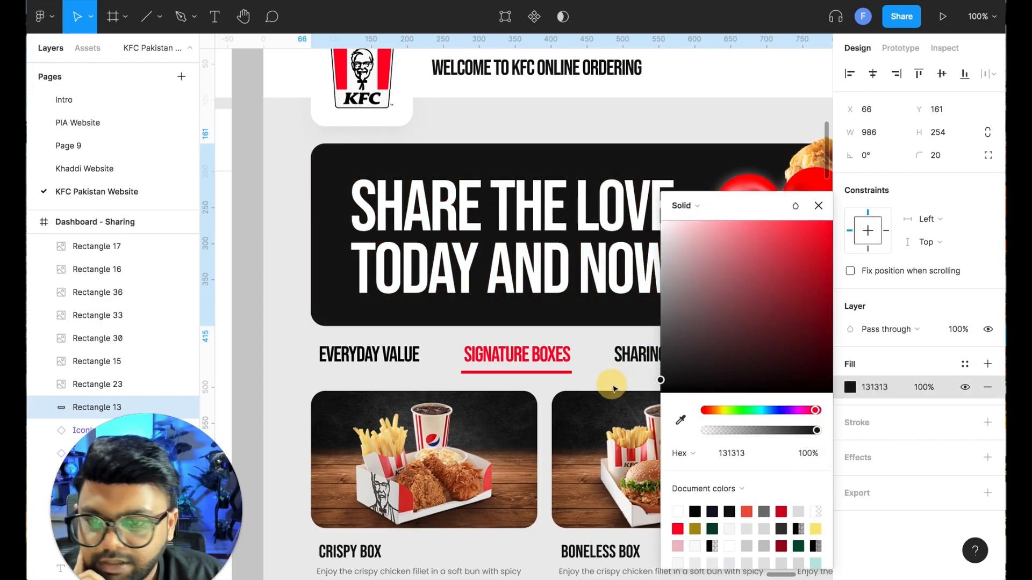
click(279, 227)
key(super+minus)
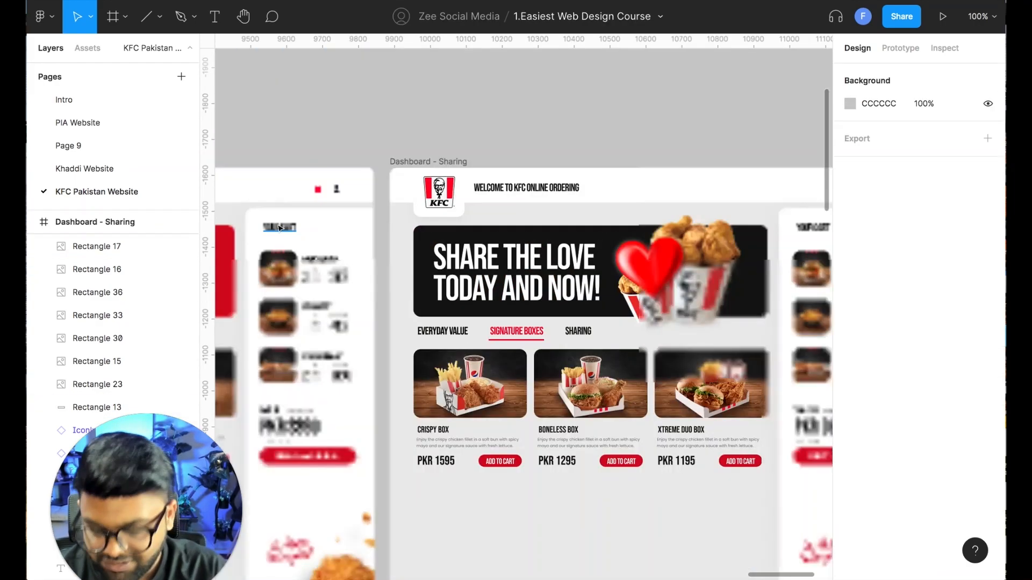
drag(546, 78, 558, 34)
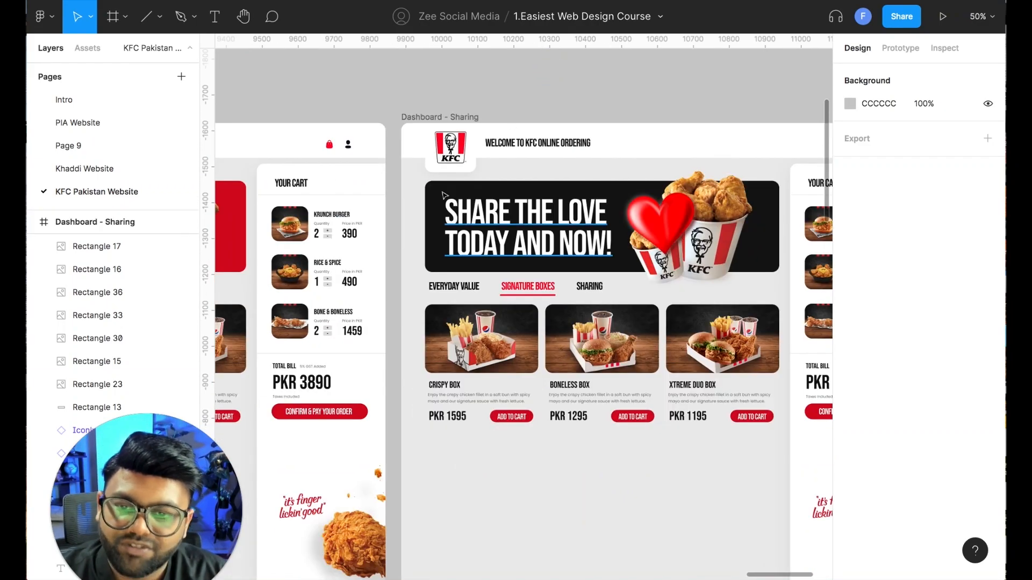
Give the Sharing banner's background rectangle a linear gradient from near-black 131313 to red D10A1F, angled diagonally from its upper-left corner
click(443, 194)
click(618, 194)
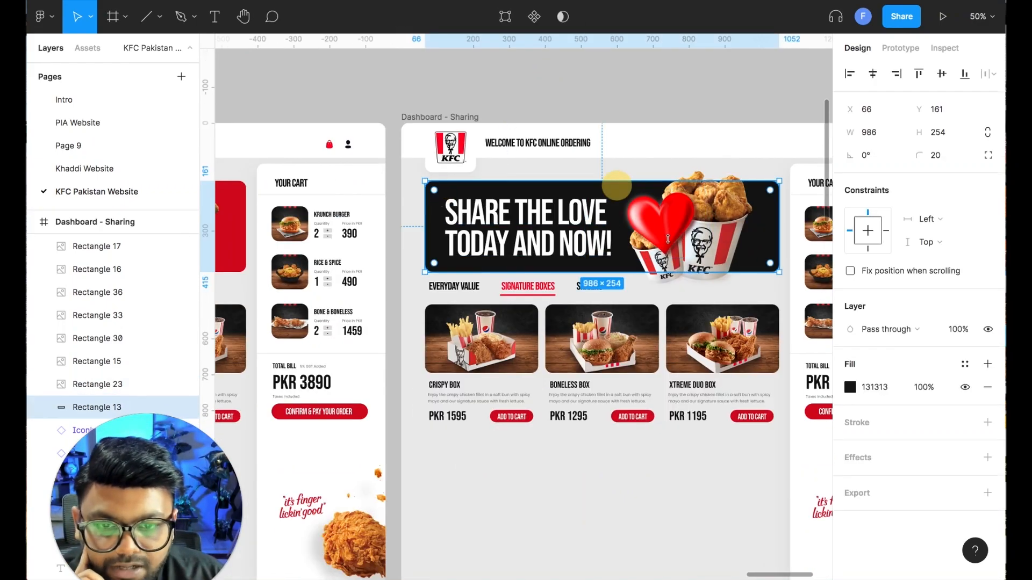
click(849, 387)
click(698, 207)
click(696, 222)
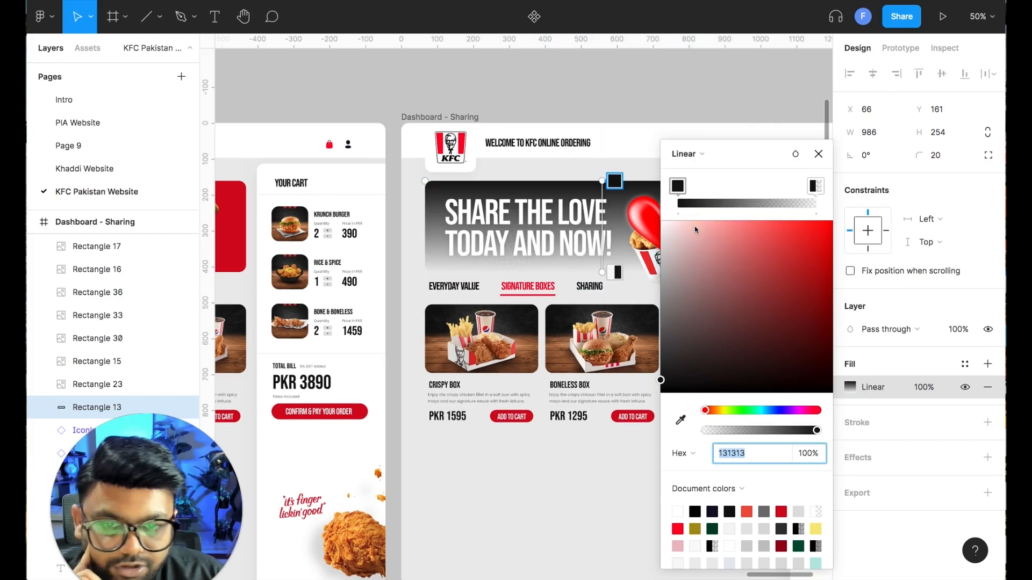
click(816, 196)
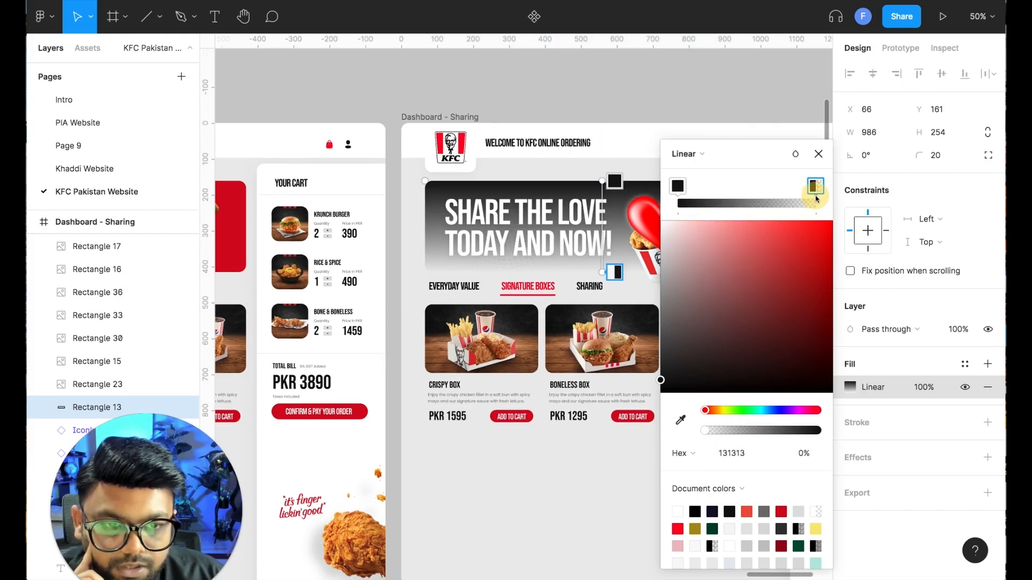
drag(717, 430, 881, 425)
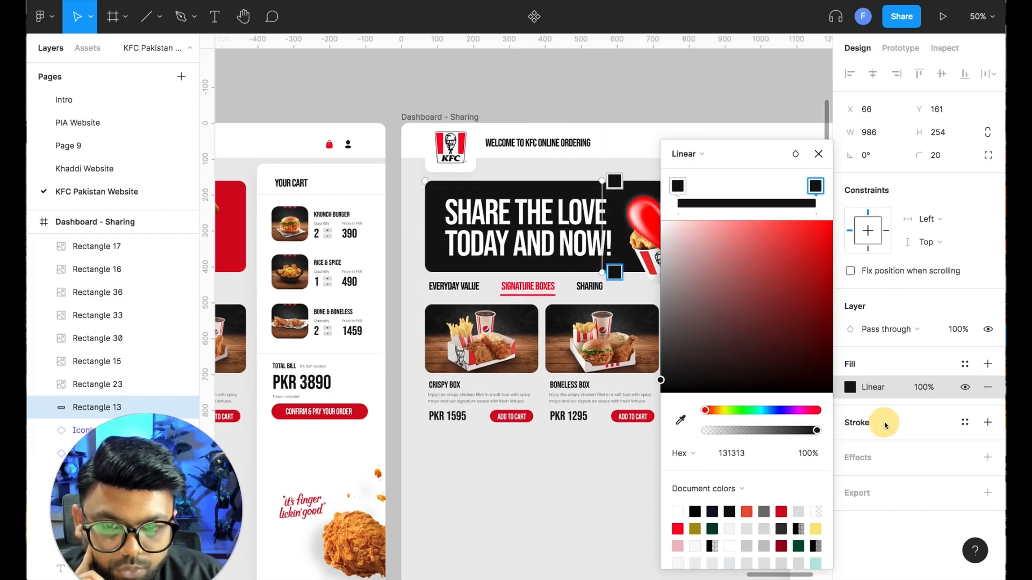
click(781, 512)
drag(605, 179, 414, 186)
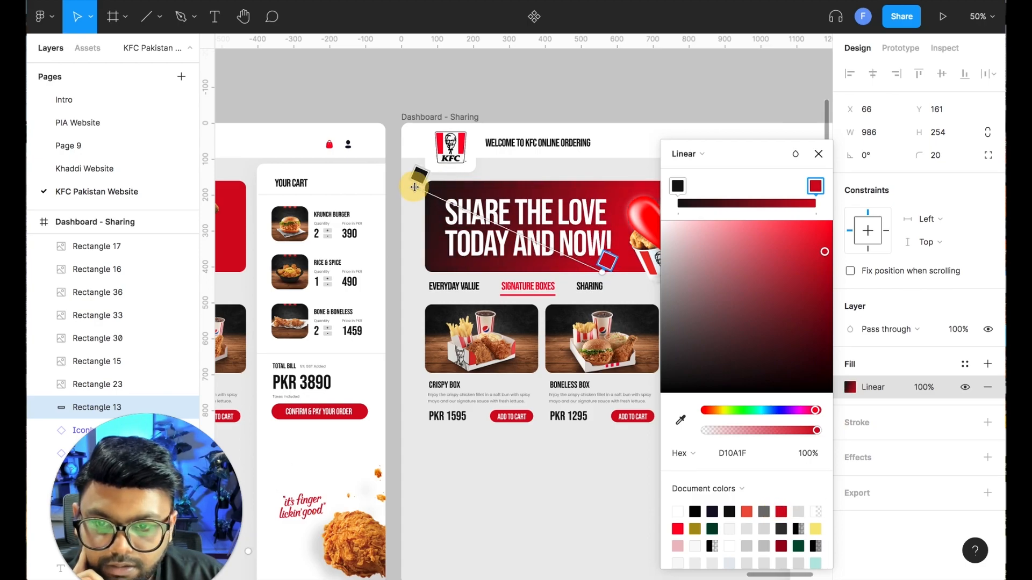
click(522, 71)
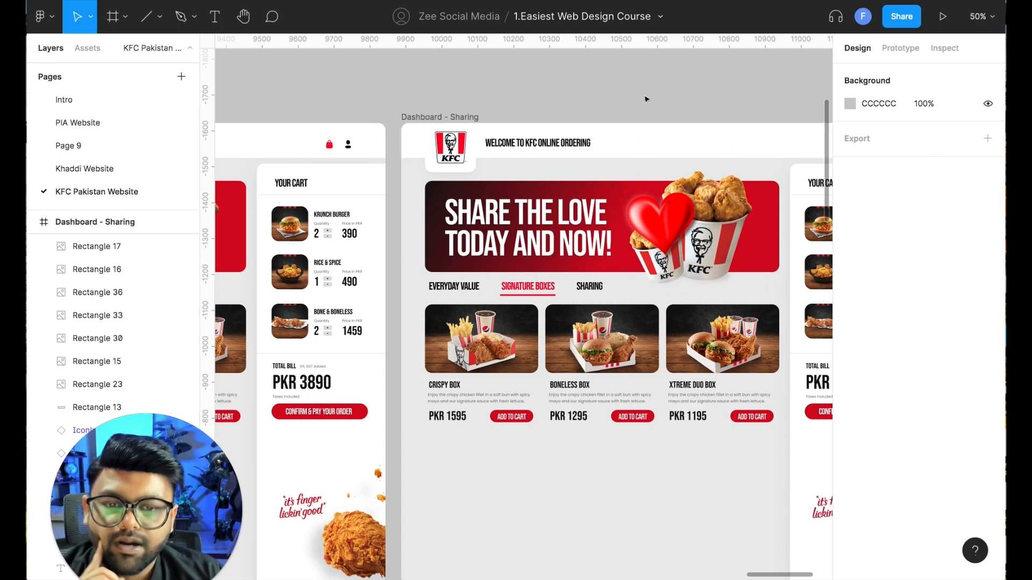
Copy the Value Bucket photo from the KFC website's Sharing category and paste it as the first Sharing card's image in Figma
scroll(646, 99, down, 3)
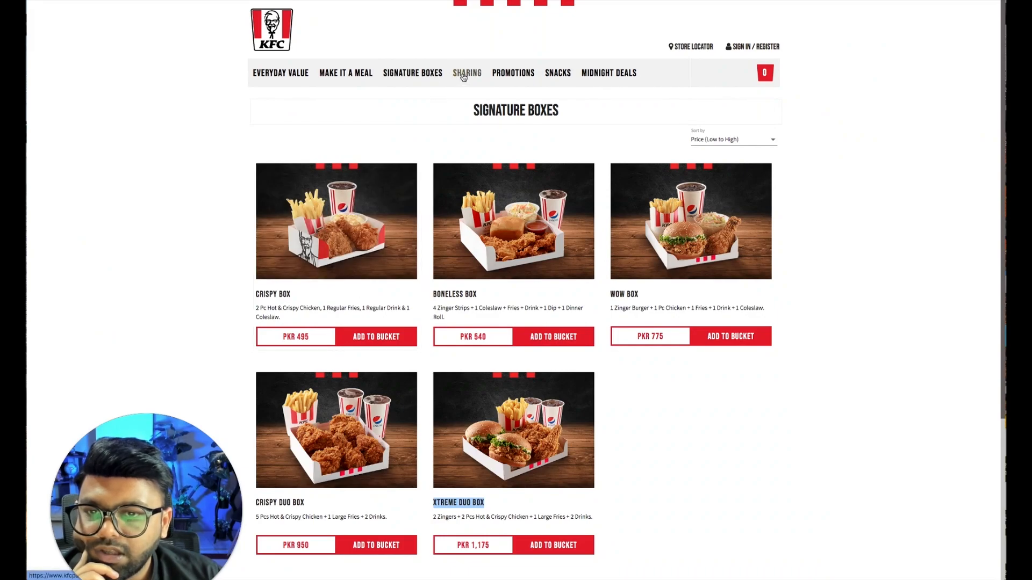
click(463, 77)
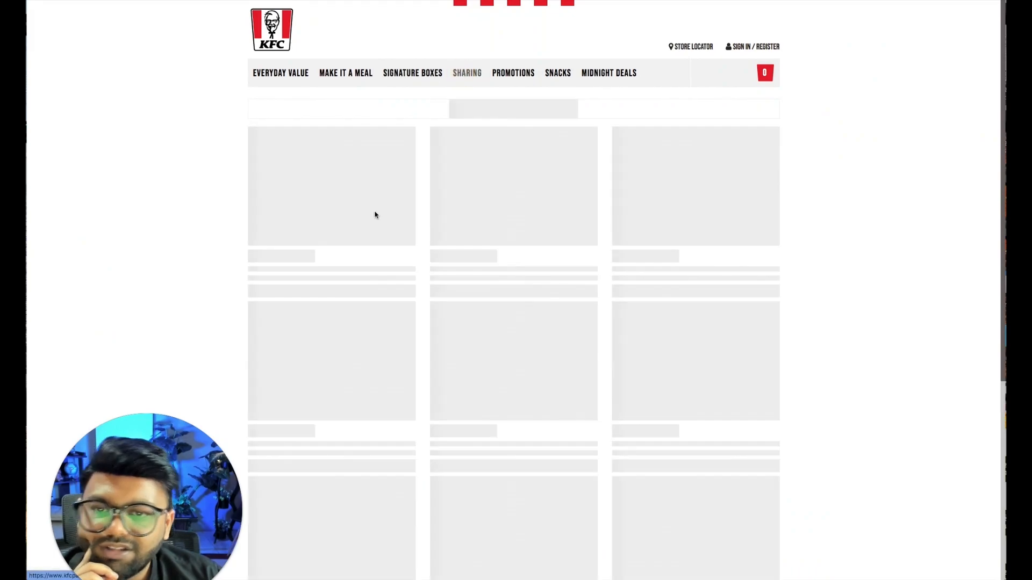
right_click(337, 211)
click(365, 305)
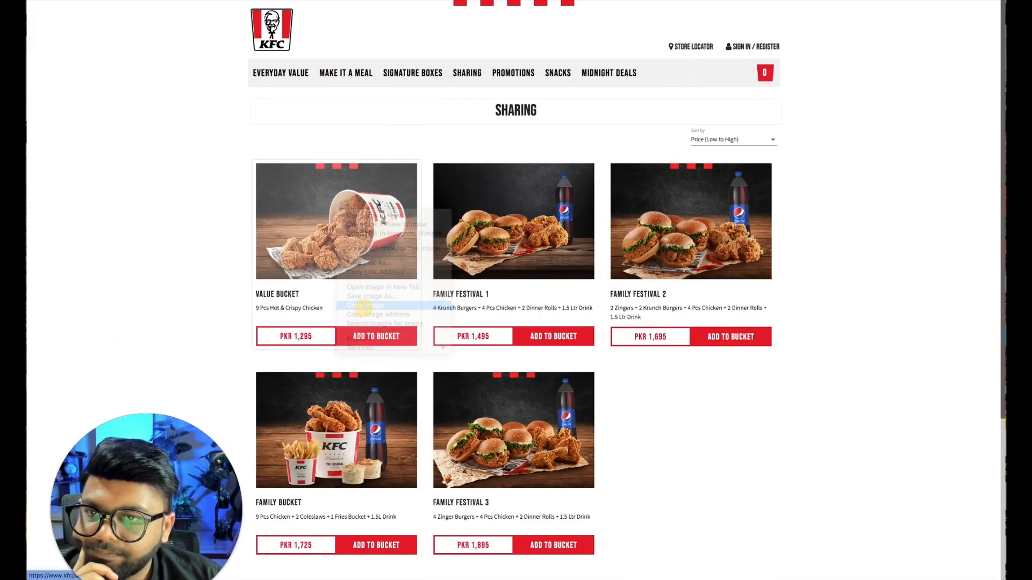
key(super+Tab)
click(502, 252)
key(super+v)
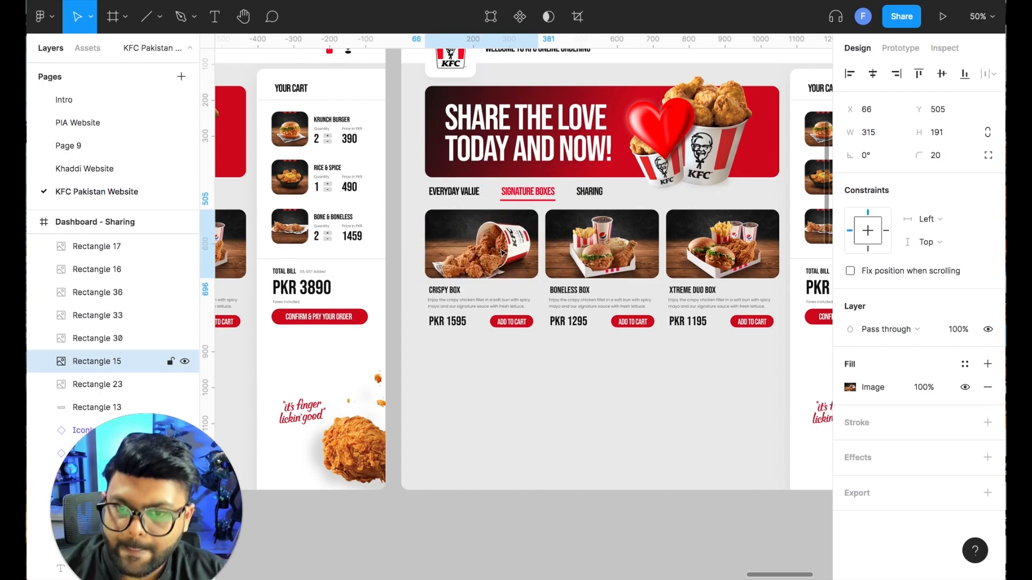
Copy the Family Festival 1 photo from the KFC website and paste it into the second Sharing card's image in Figma
key(super+Tab)
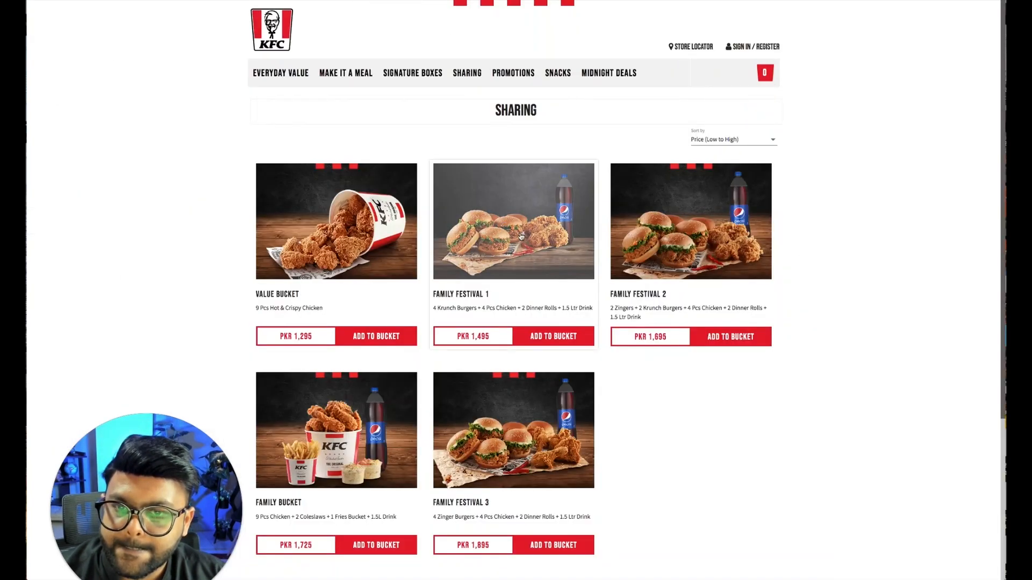
right_click(530, 226)
click(559, 320)
key(super+Tab)
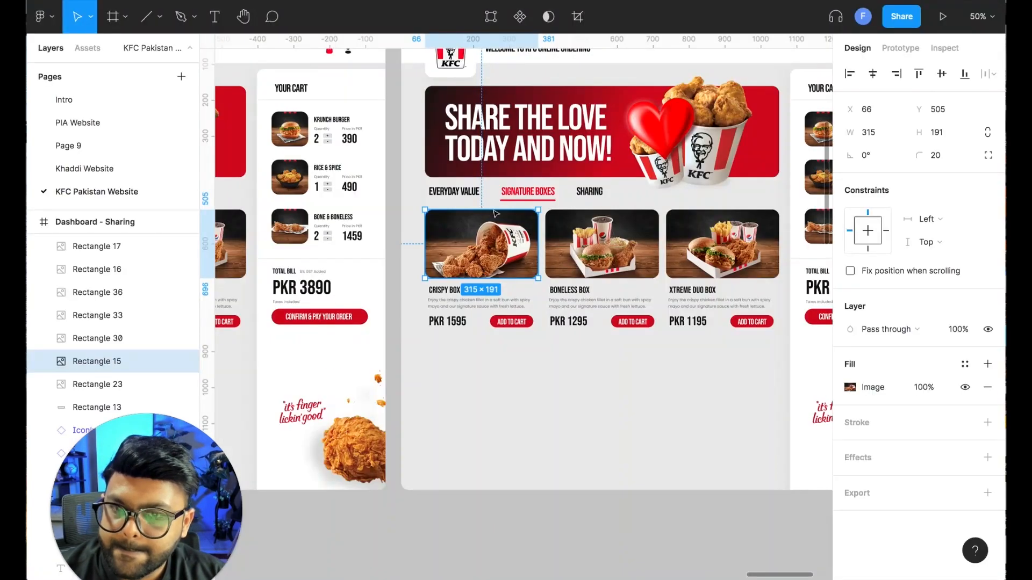
click(591, 245)
key(super+v)
Copy the Family Festival 2 photo from the KFC website and paste it into the third Sharing card's image in Figma
key(super+Tab)
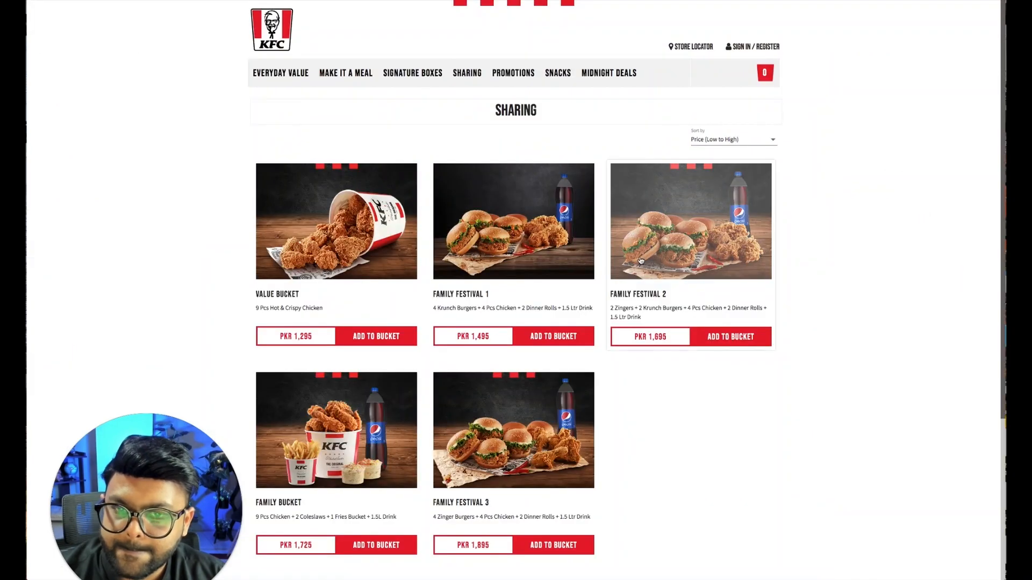
right_click(679, 223)
click(709, 317)
key(super+Tab)
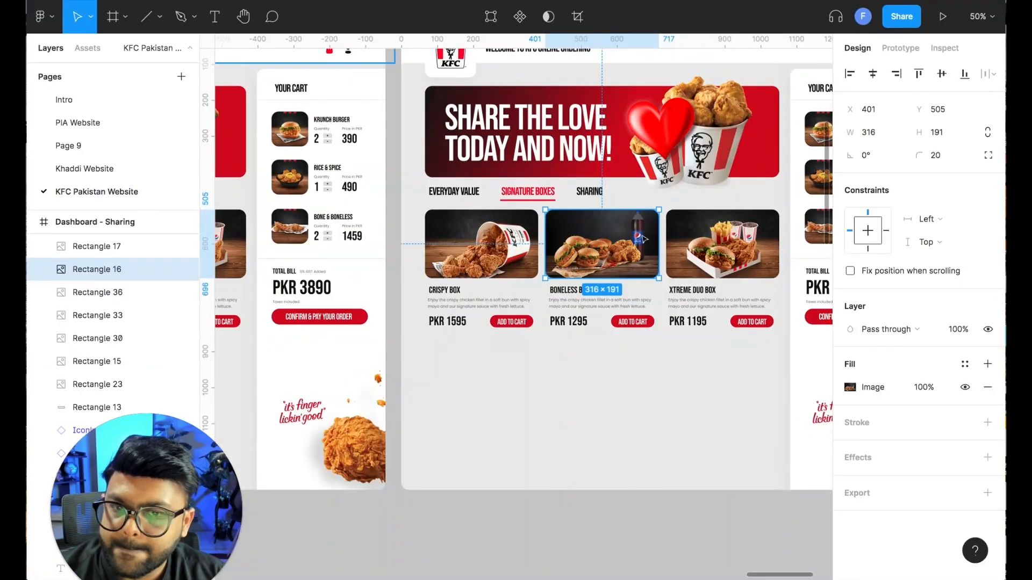
click(720, 244)
key(super+v)
click(689, 375)
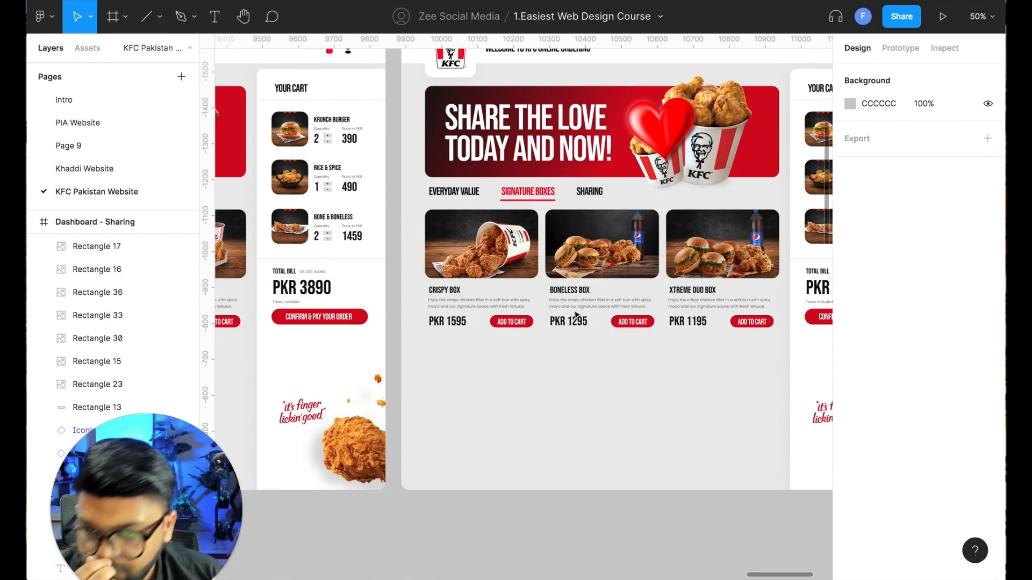
Retitle the three Sharing cards Value Bucket, Family Festival 1 and Family Festival 2, copying the names from the KFC website
key(super+Tab)
drag(313, 297, 247, 295)
key(super+Tab)
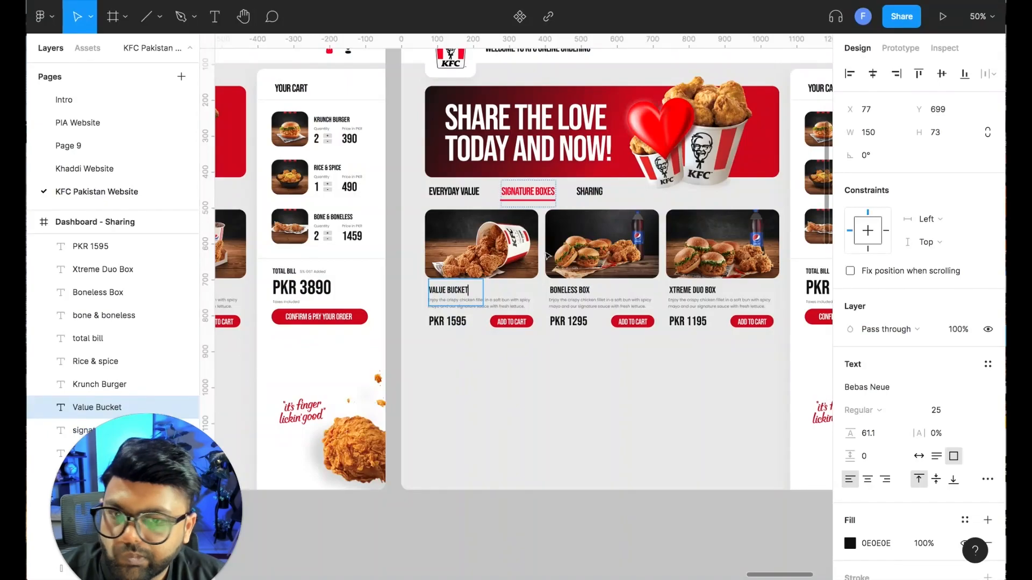
click(564, 290)
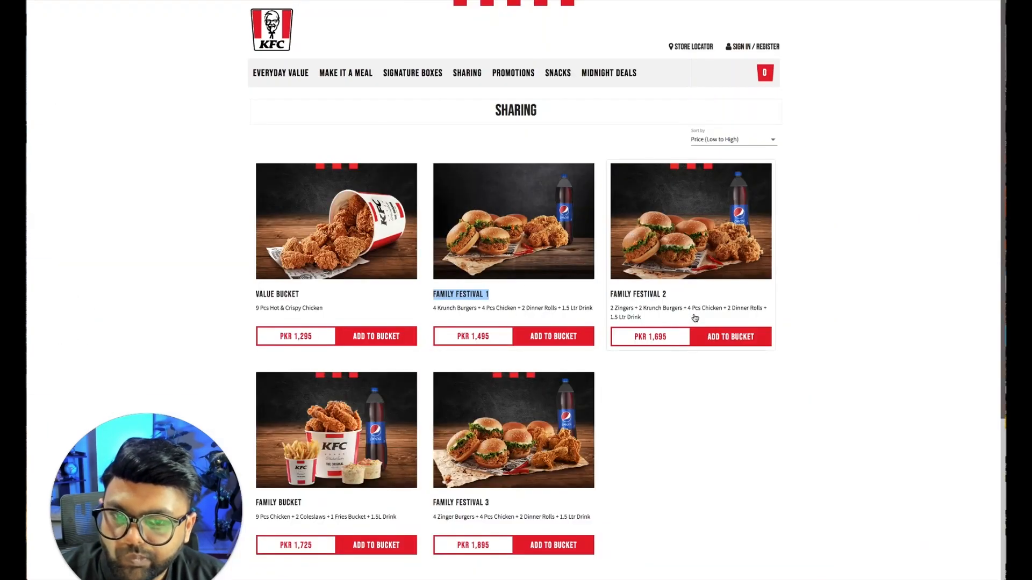
drag(667, 294, 609, 293)
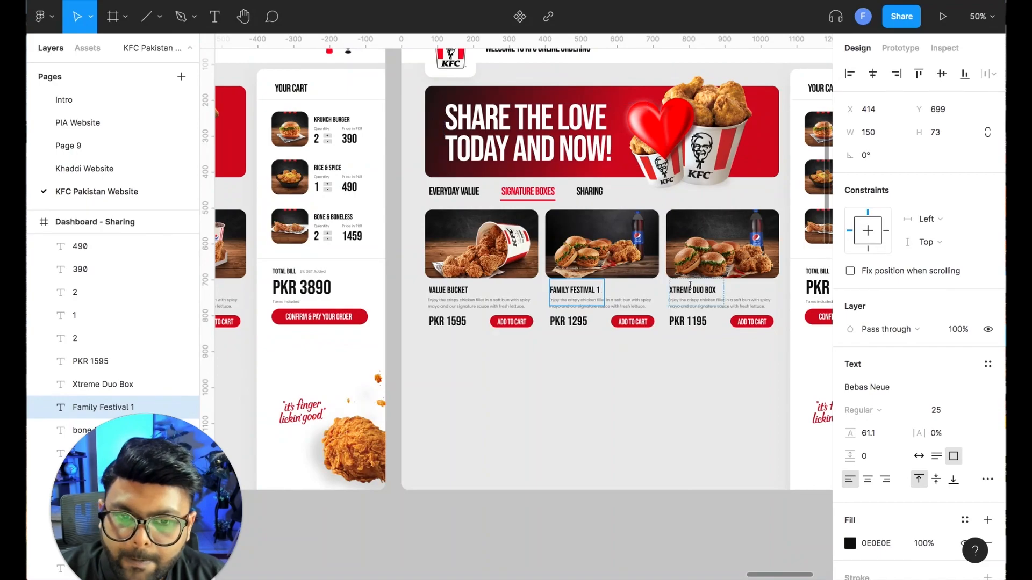
double_click(691, 290)
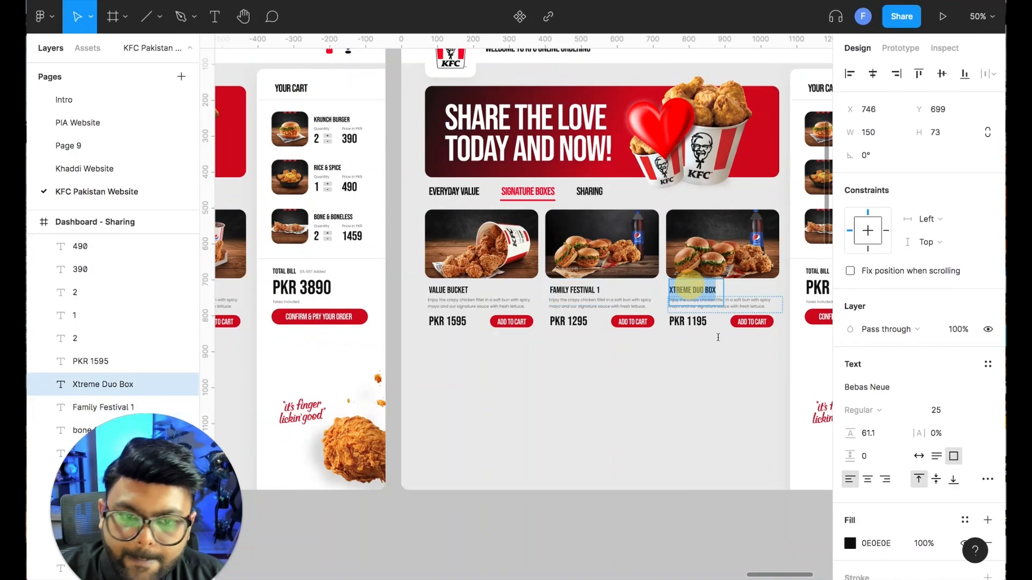
key(super+v)
click(744, 379)
Colour the Sharing tab label red FF0024 and move the red underline beneath it, shortened to suit the label
click(583, 192)
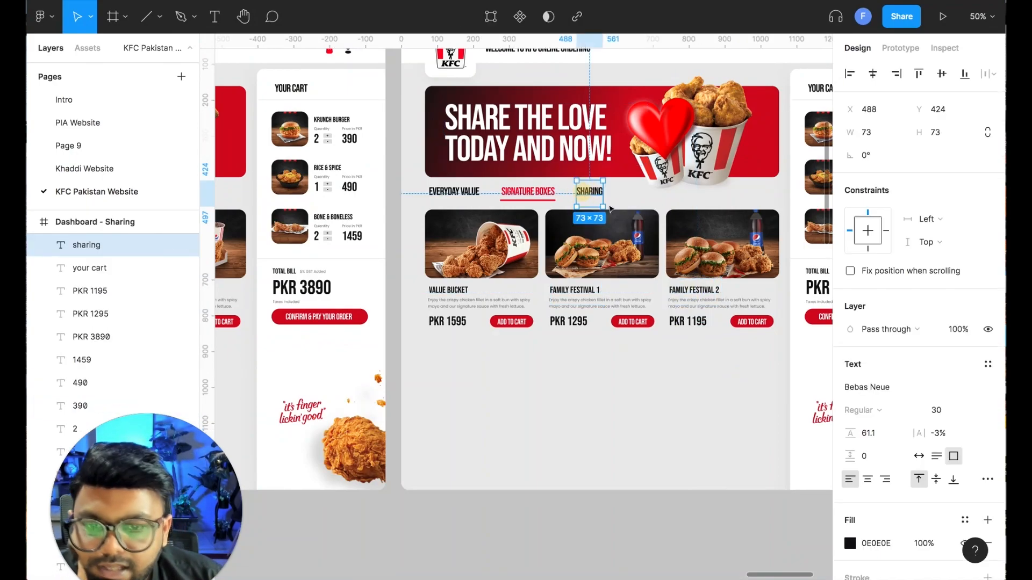
key(shift+0)
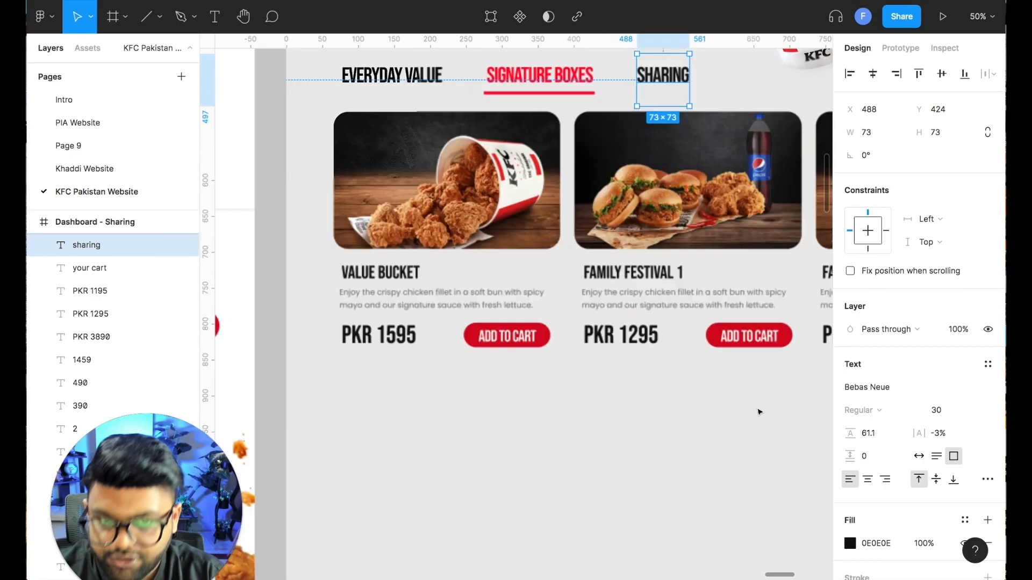
scroll(759, 411, up, 3)
scroll(758, 412, right, 3)
click(850, 543)
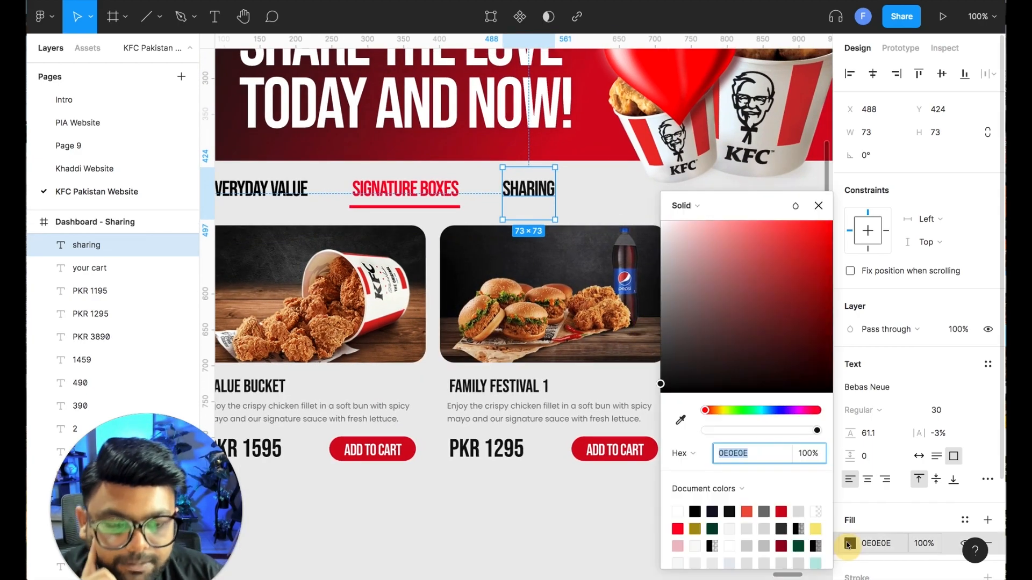
click(677, 529)
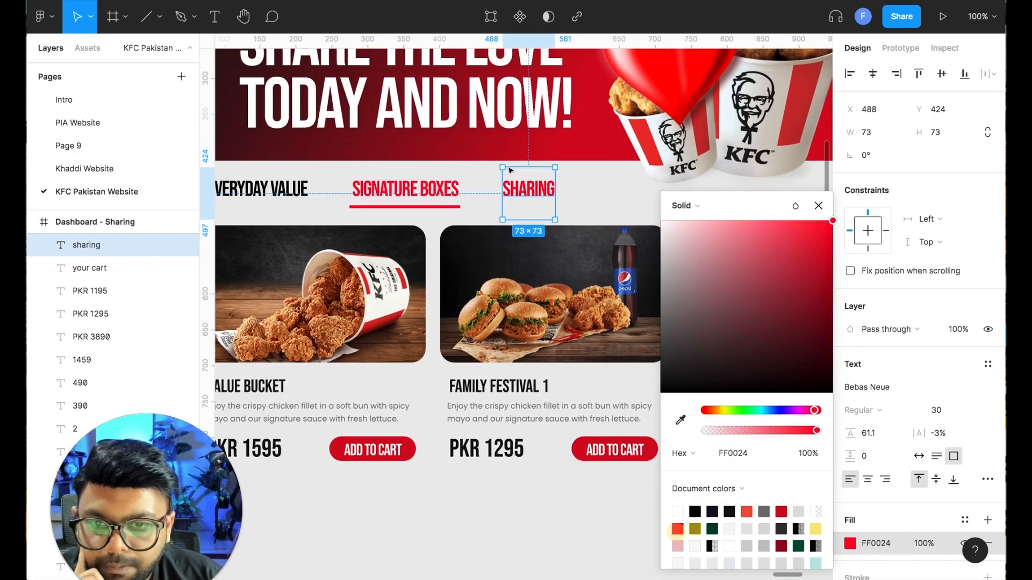
click(415, 210)
mouse_move(415, 210)
mouse_down()
mouse_move(563, 208)
mouse_move(546, 206)
mouse_up()
Set the Signature Boxes tab label's fill in the Sharing frame to black
click(424, 188)
click(850, 542)
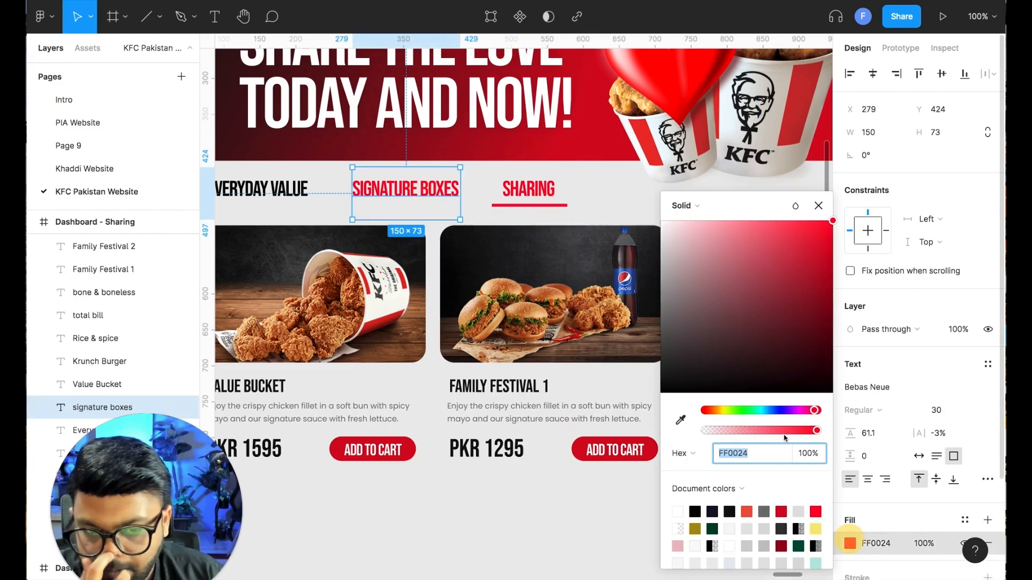
drag(745, 352, 552, 456)
click(521, 469)
Move the Menu Images frame down to about Y 892 and shift the three dashboard frames right, away from the Assets frame
key(ctrl+minus)
key(ctrl+minus)
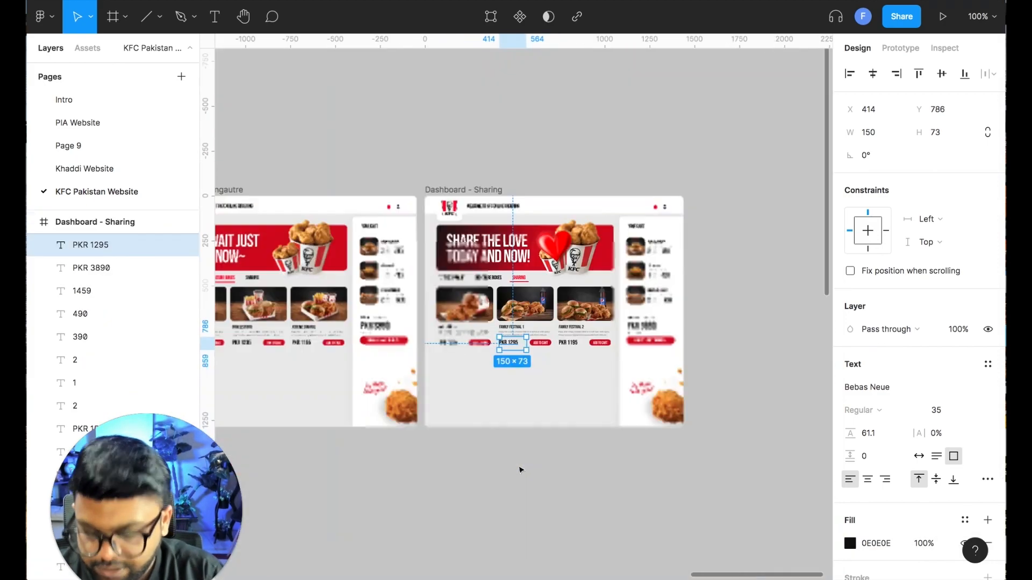
scroll(561, 433, left, 10)
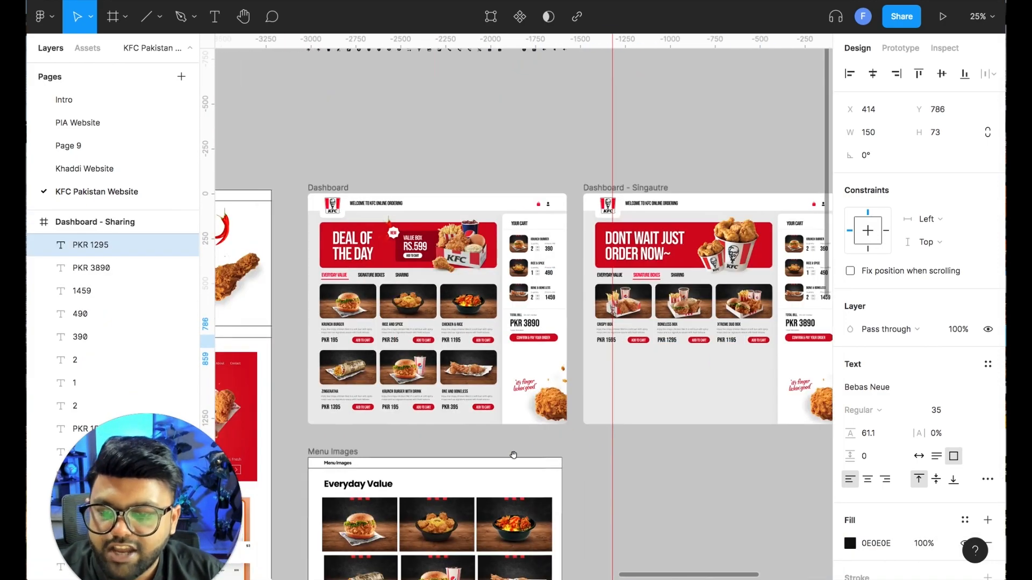
drag(514, 455, 564, 392)
click(369, 569)
drag(407, 429, 277, 412)
key(ctrl+minus)
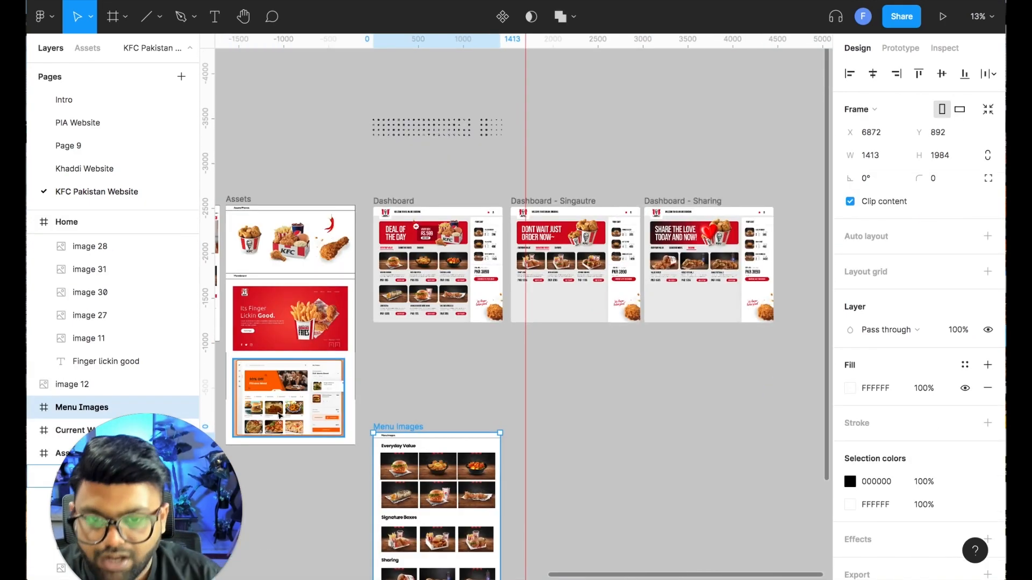
drag(368, 177, 777, 371)
drag(409, 205, 474, 203)
click(627, 168)
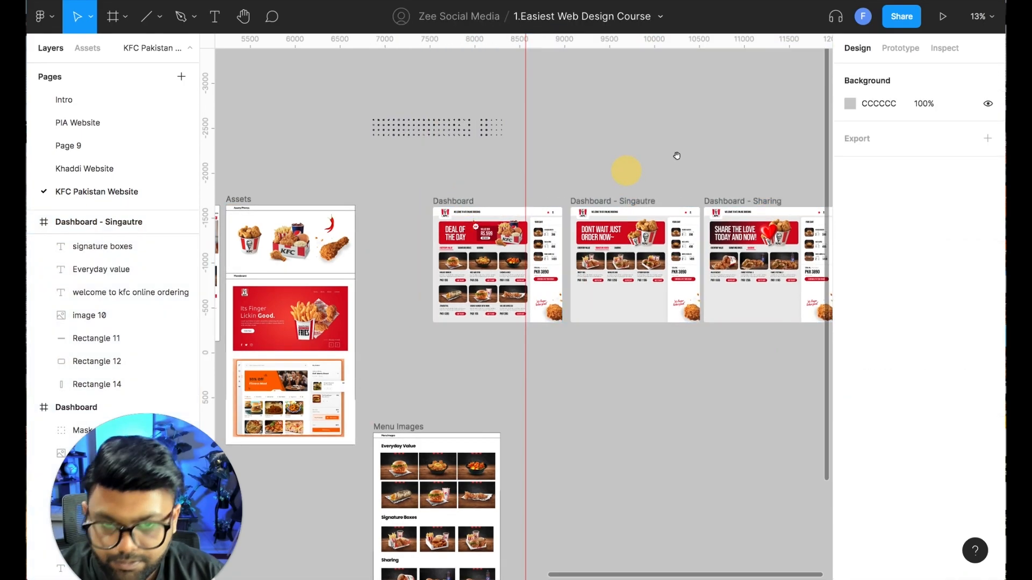
Add a prototype connection from the first Dashboard's Signature Boxes tab label to the Dashboard - Singautre frame
drag(675, 155, 587, 157)
key(ctrl+plus)
scroll(590, 157, up, 5)
scroll(677, 291, left, 10)
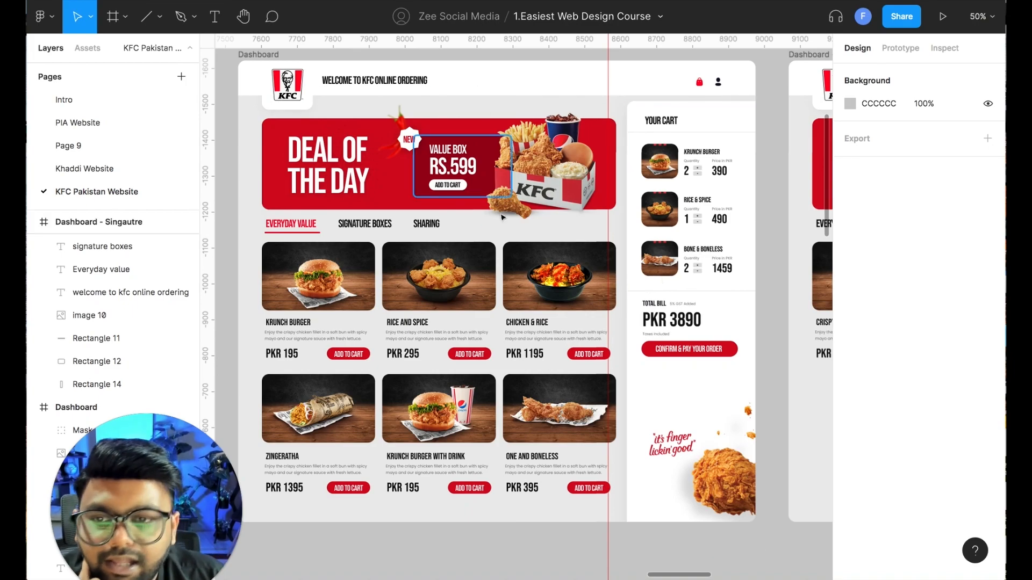
click(895, 51)
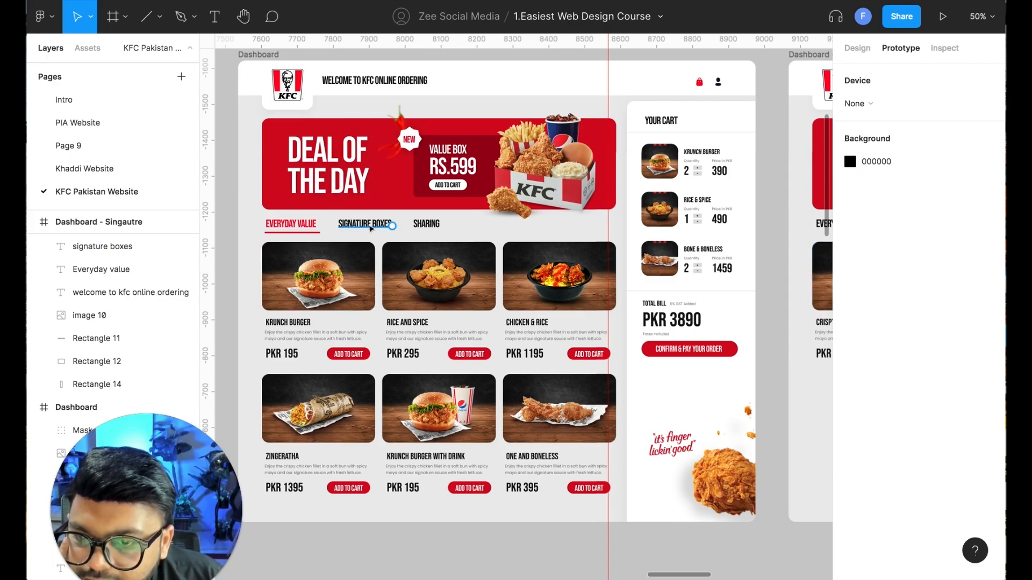
click(398, 230)
drag(416, 236, 803, 265)
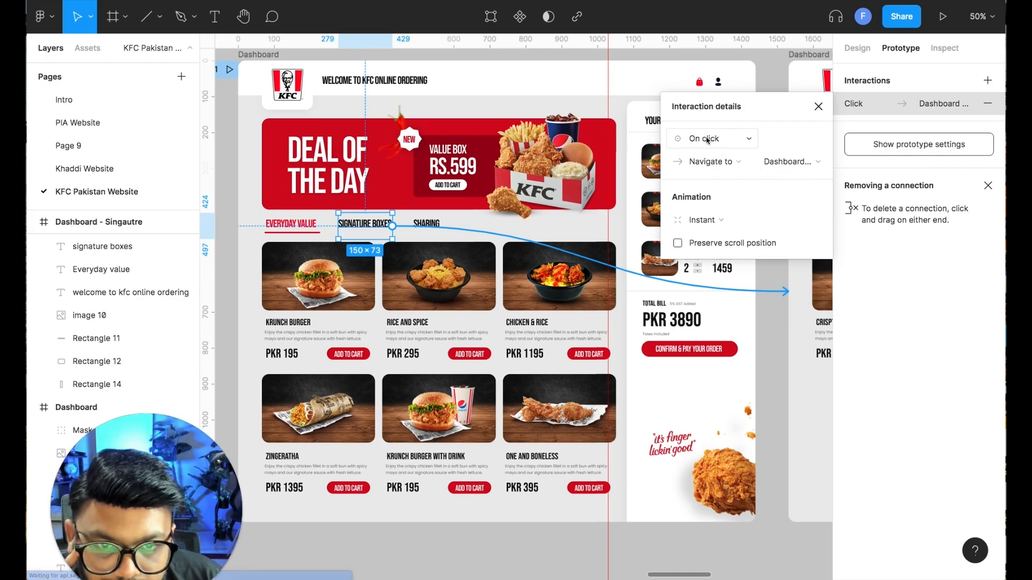
Set the Signature Boxes connection's animation to Smart animate, keeping the On click trigger and Navigate to action
click(712, 161)
click(712, 160)
click(792, 162)
click(778, 164)
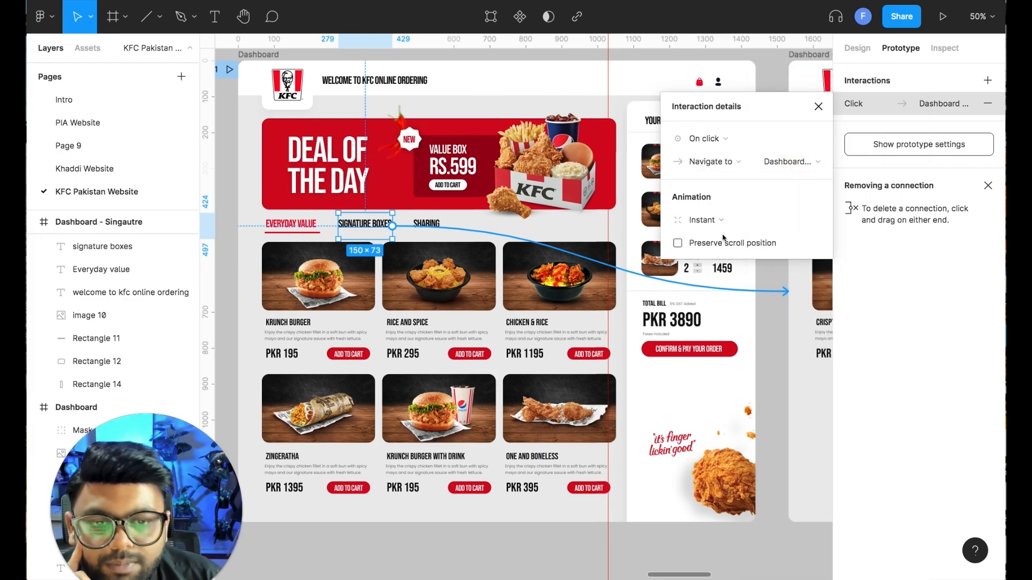
click(707, 221)
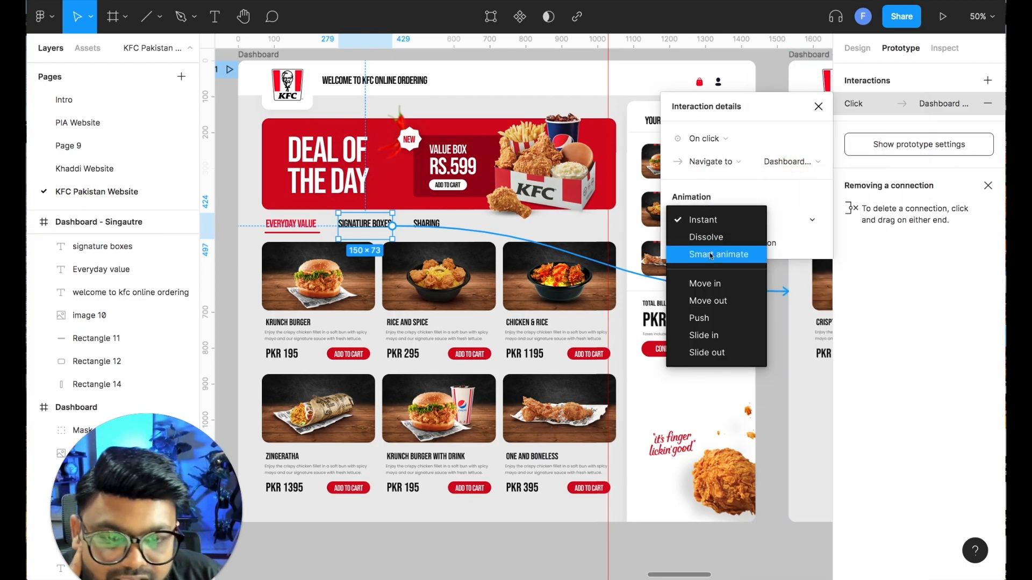
click(709, 255)
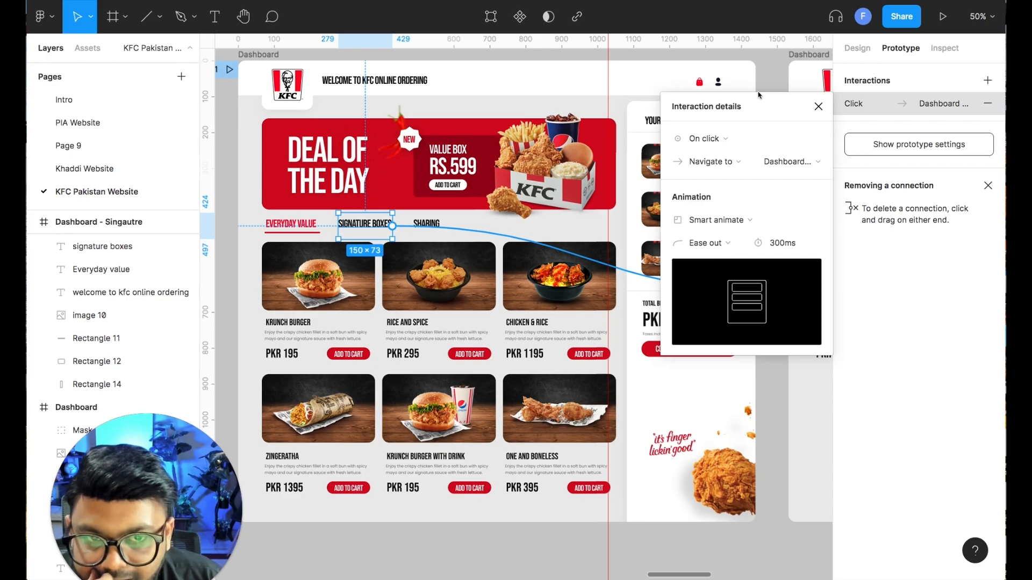
click(772, 79)
Add a Smart animate prototype connection from the Everyday Value tab label in the Dashboard - Singautre frame to the first Dashboard
drag(753, 173, 680, 164)
click(774, 214)
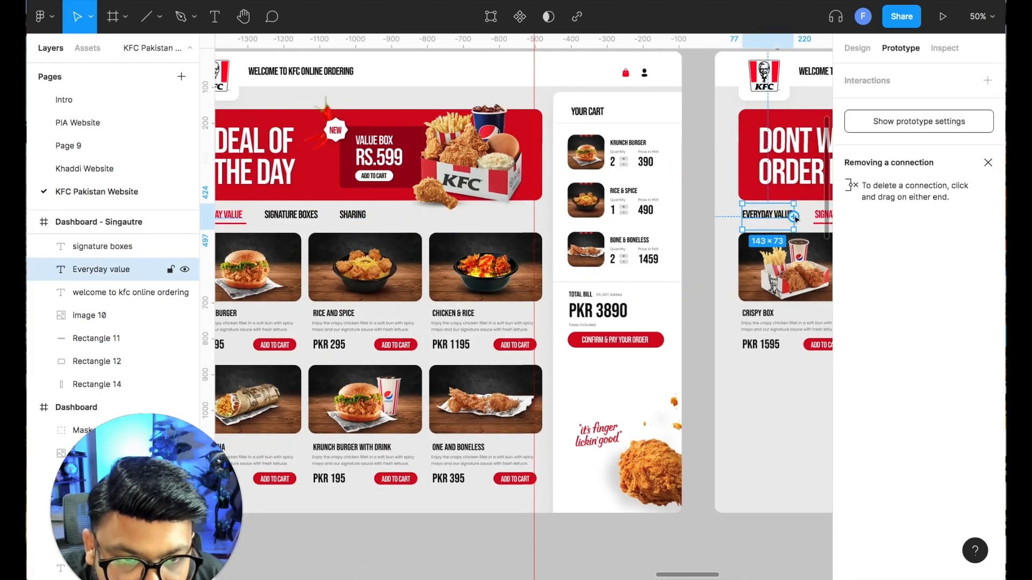
drag(712, 285, 662, 290)
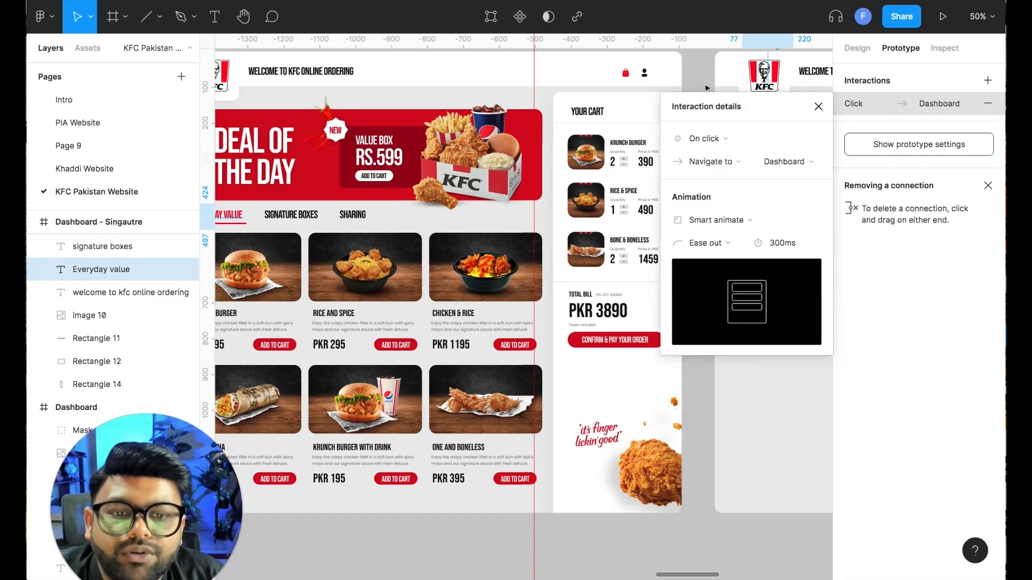
click(697, 79)
Connect the Sharing tab label in the Dashboard - Singautre frame to the Dashboard - Sharing frame with Smart animate
scroll(538, 161, right, 10)
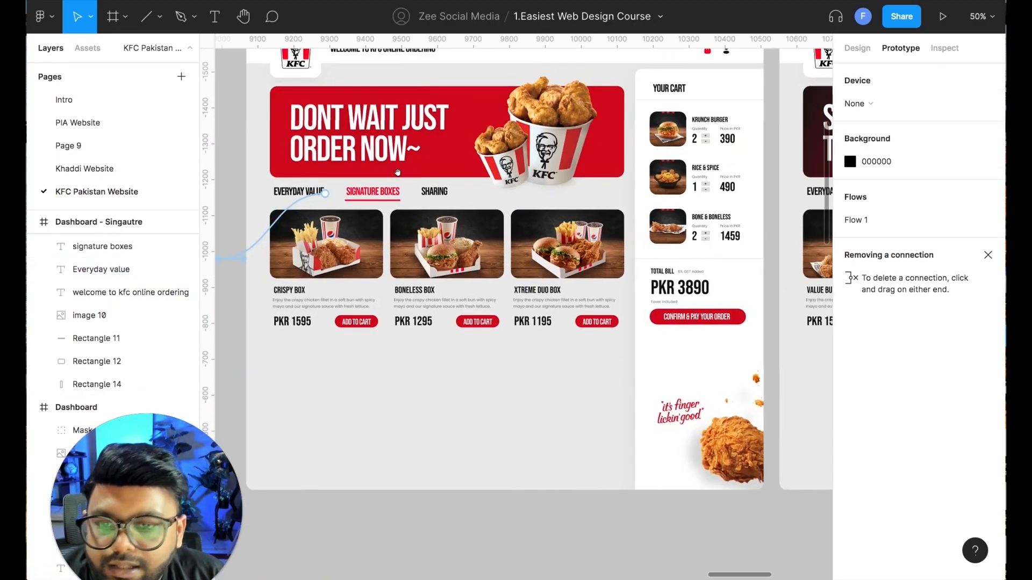
click(430, 194)
drag(448, 194, 787, 224)
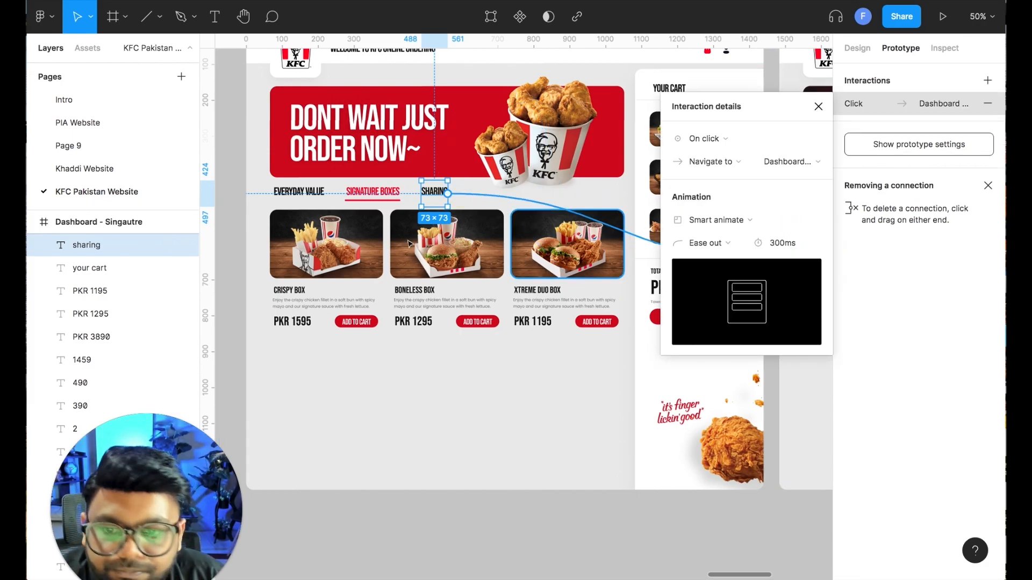
Connect the Everyday Value tab label in the Dashboard - Sharing frame to the first Dashboard with Smart animate
click(315, 193)
scroll(403, 344, left, 5)
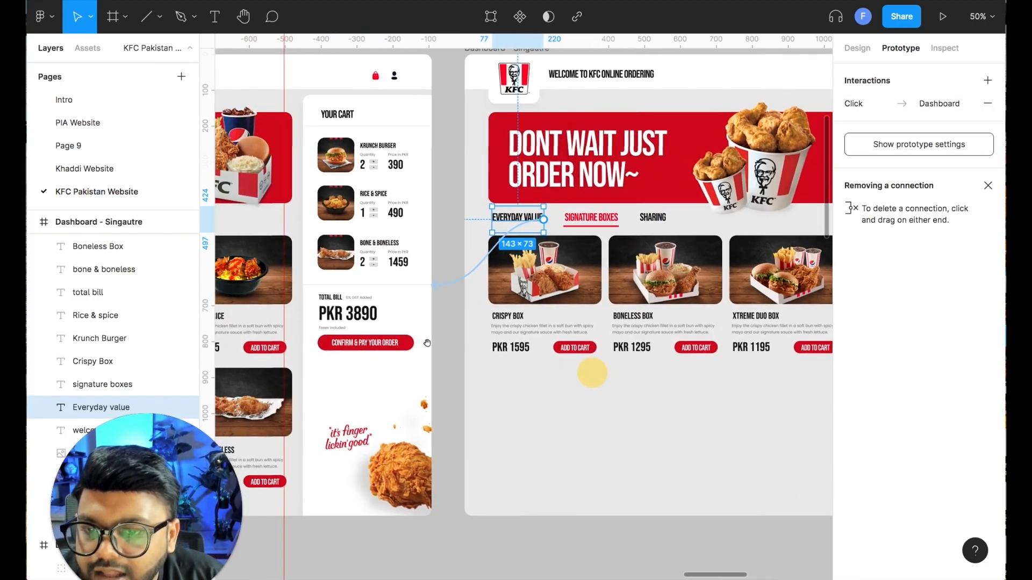
scroll(646, 370, right, 10)
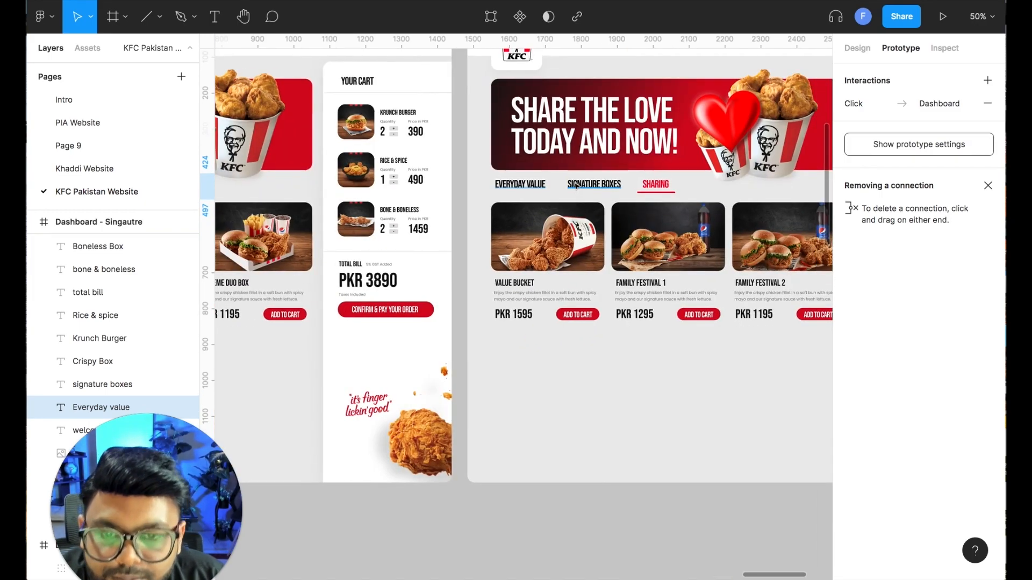
click(616, 191)
click(505, 185)
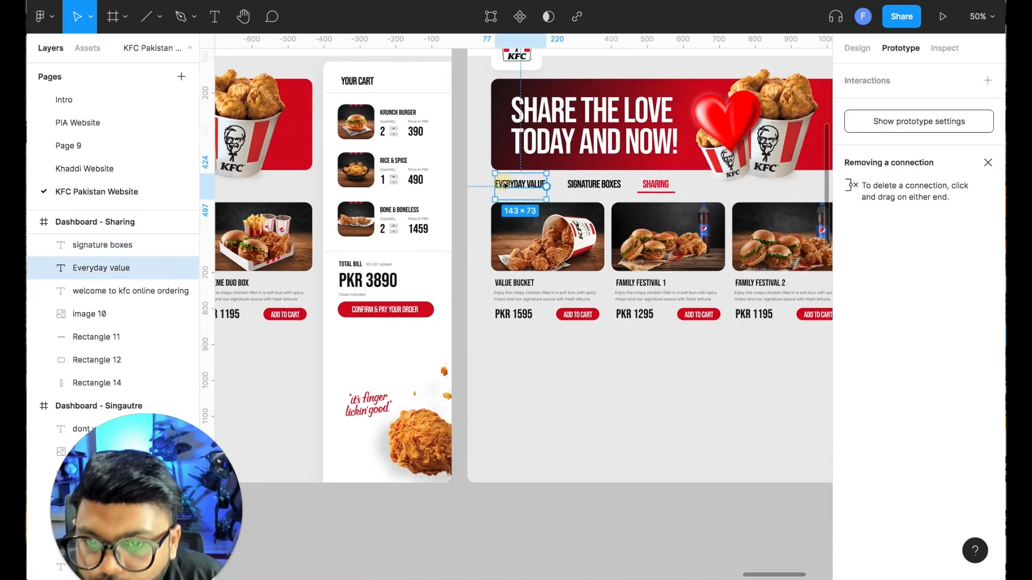
drag(547, 187, 340, 260)
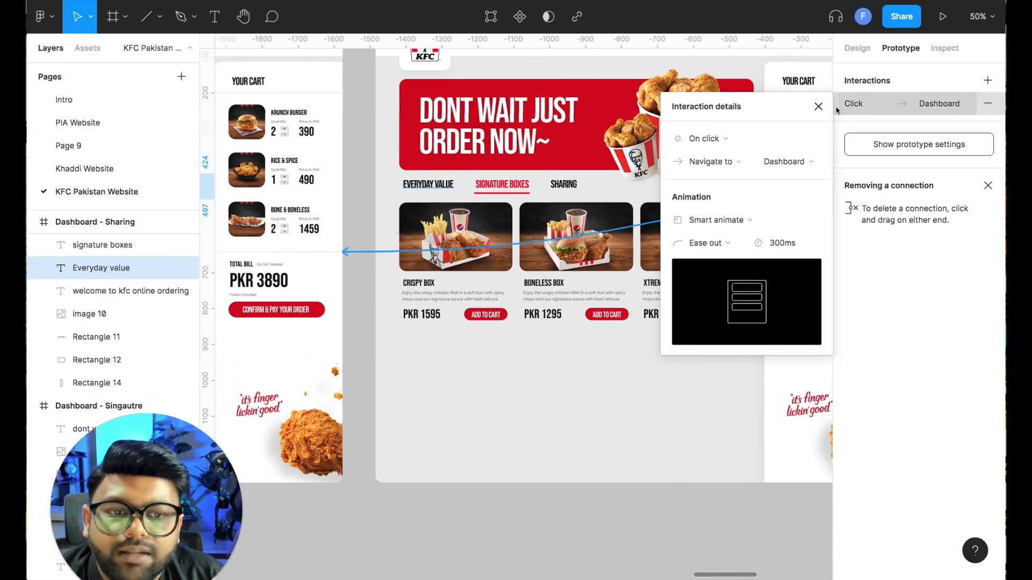
click(819, 106)
Play the prototype, test switching back and forth among the Everyday Value, Signature Boxes and Sharing tabs, and close the preview
click(944, 18)
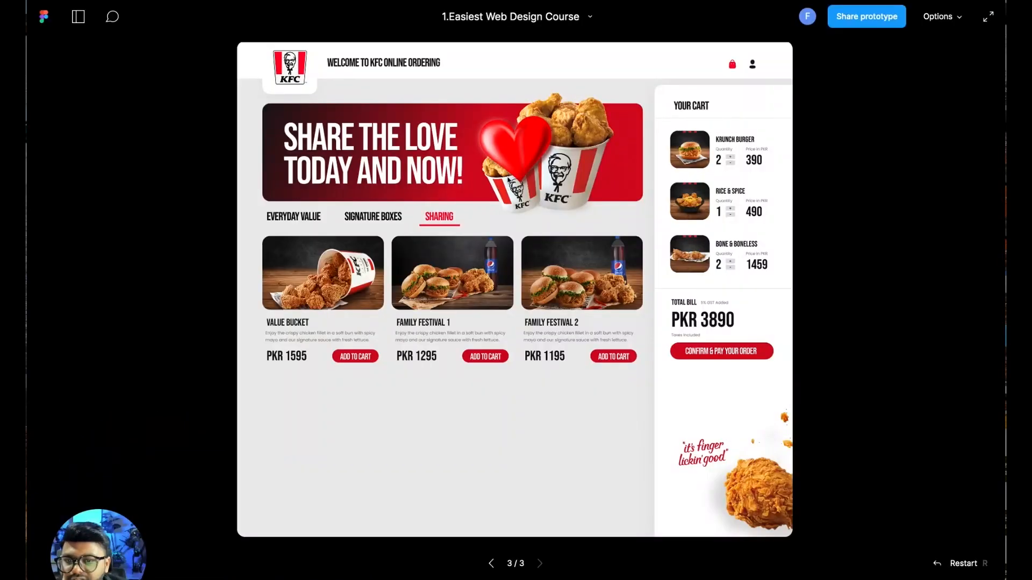
click(397, 415)
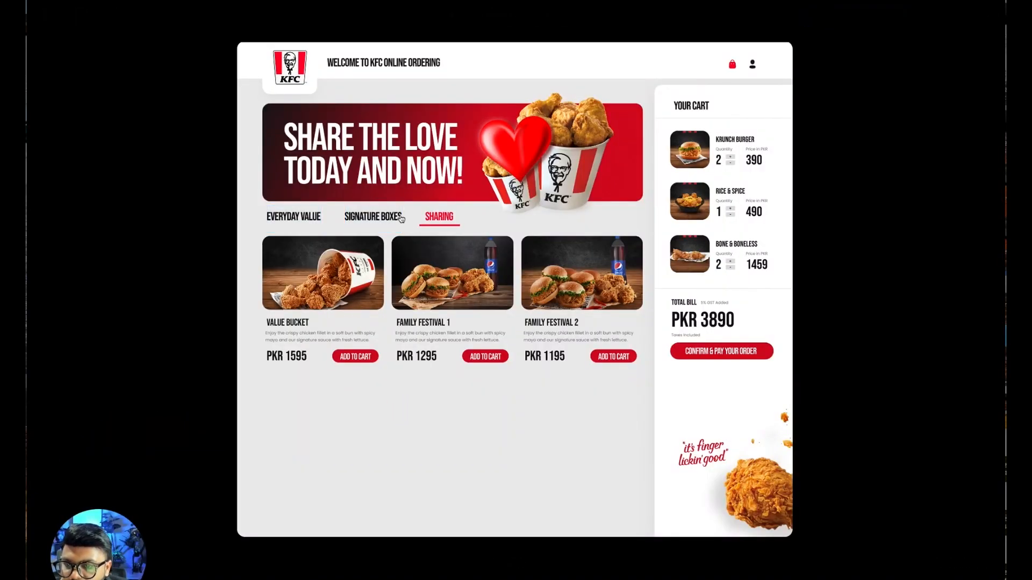
click(364, 216)
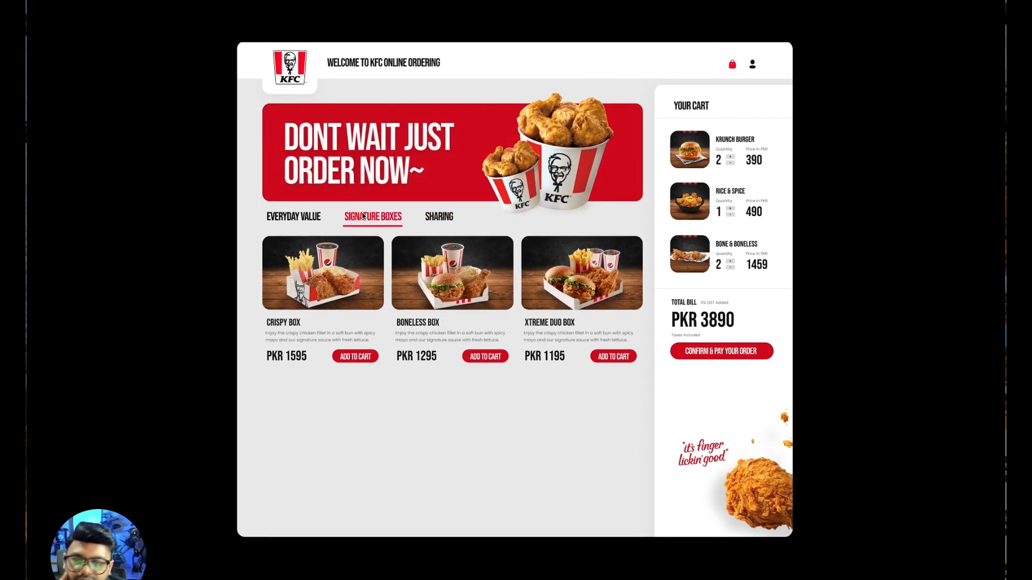
click(295, 217)
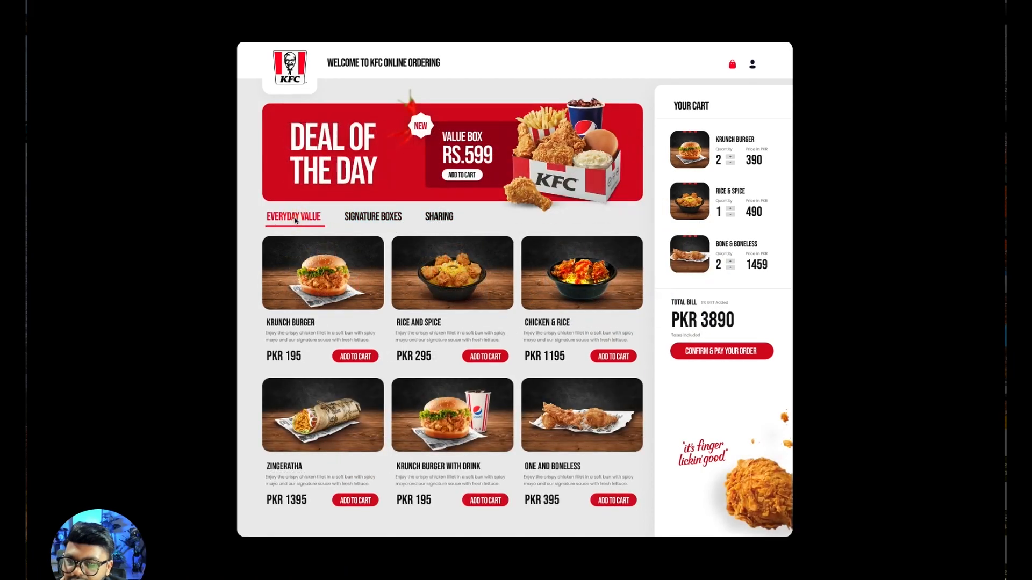
click(355, 221)
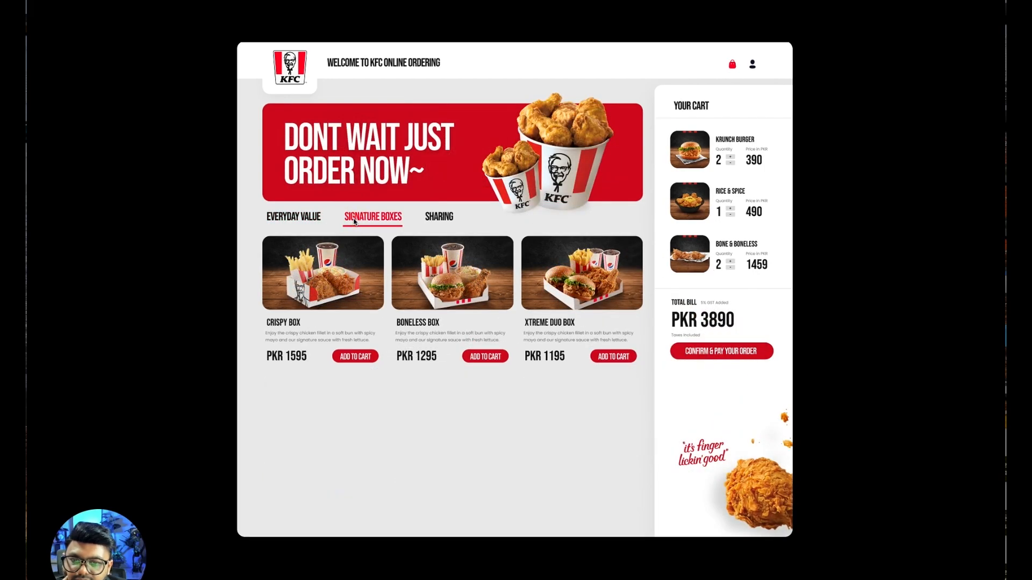
click(308, 221)
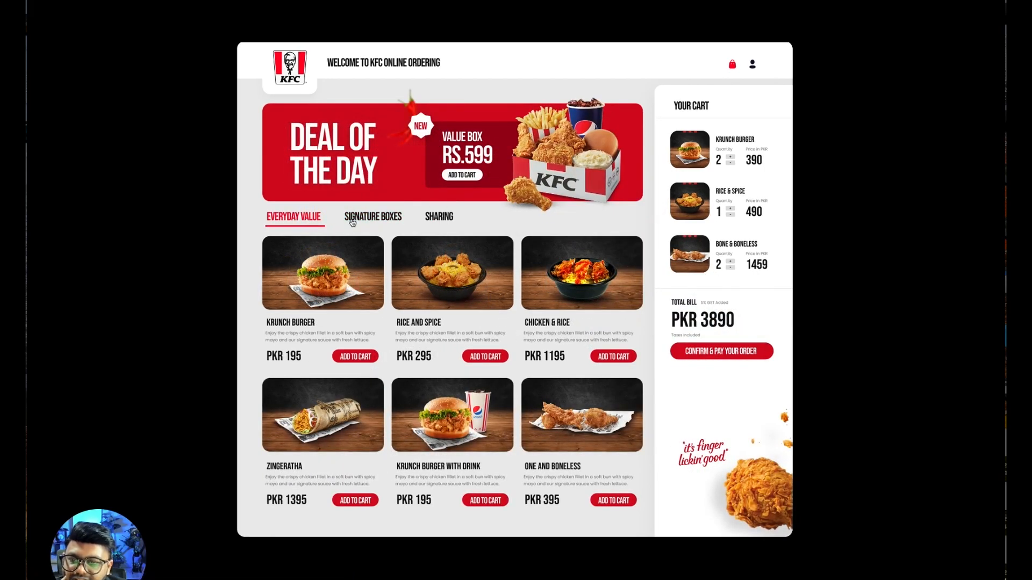
click(353, 222)
click(435, 222)
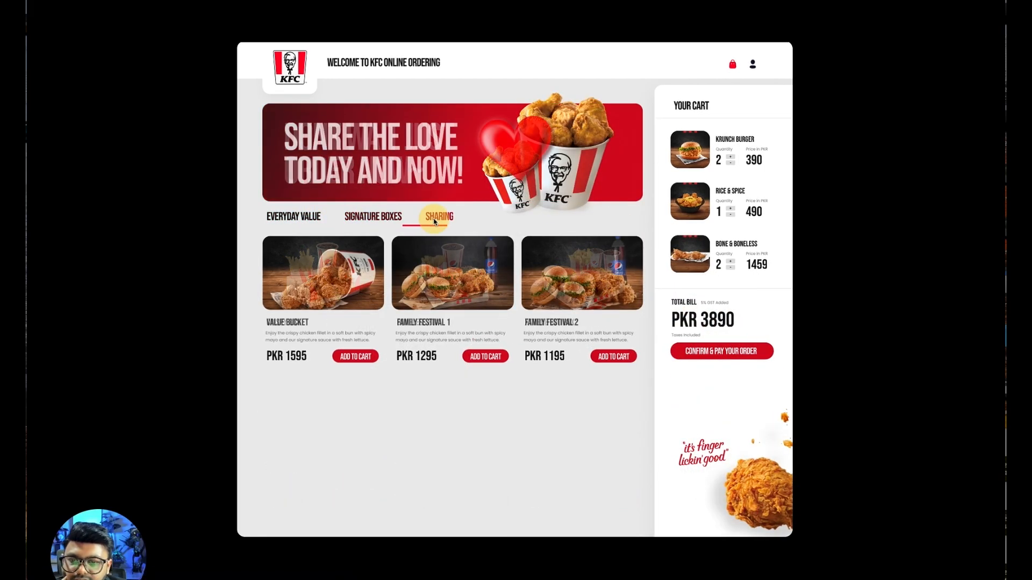
click(390, 223)
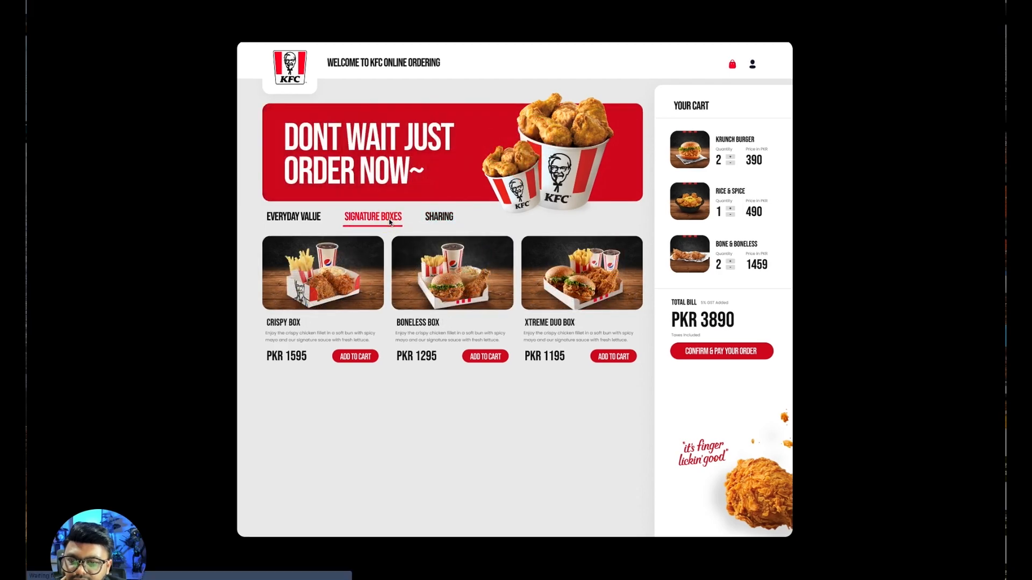
click(310, 222)
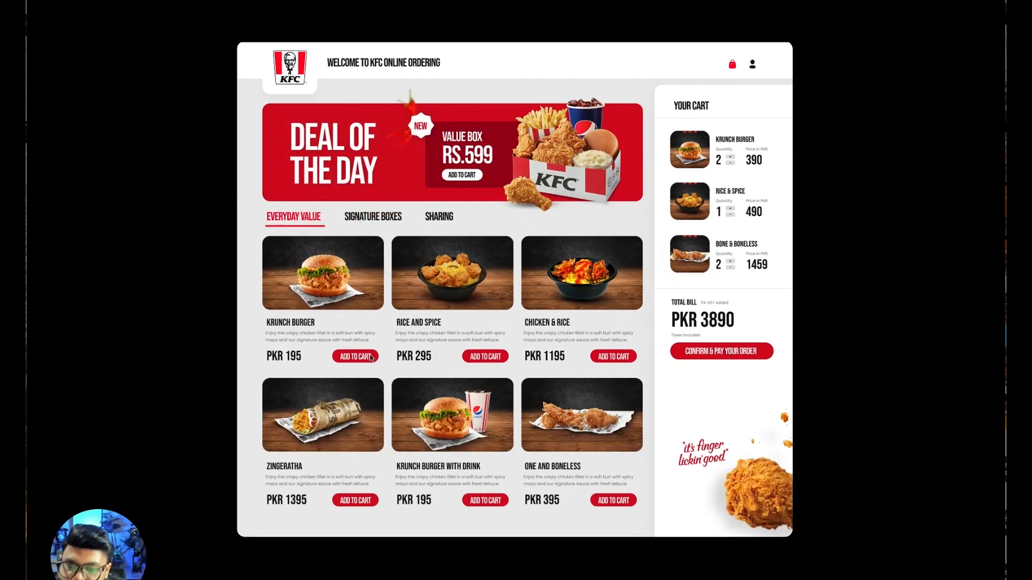
click(361, 216)
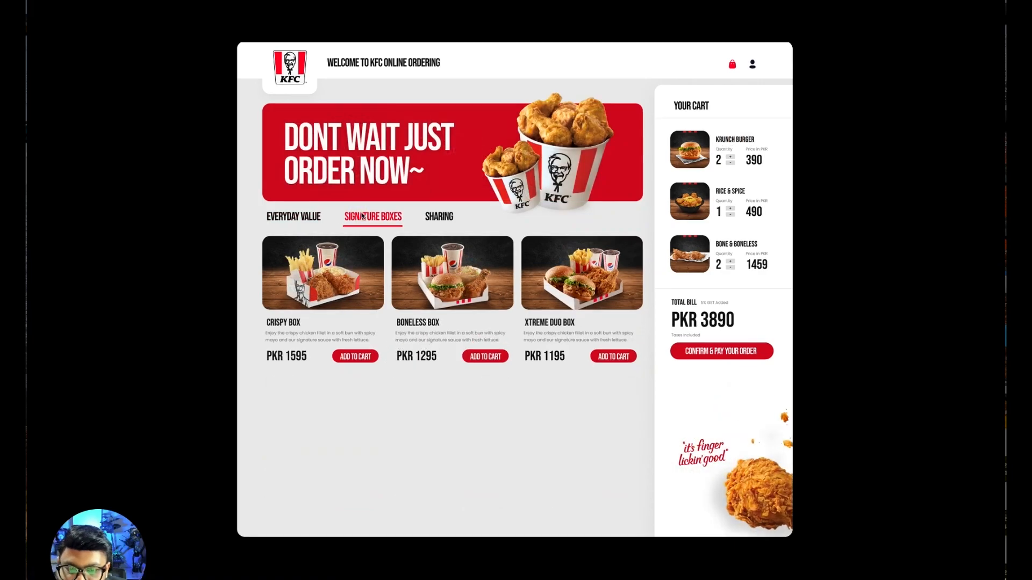
click(451, 219)
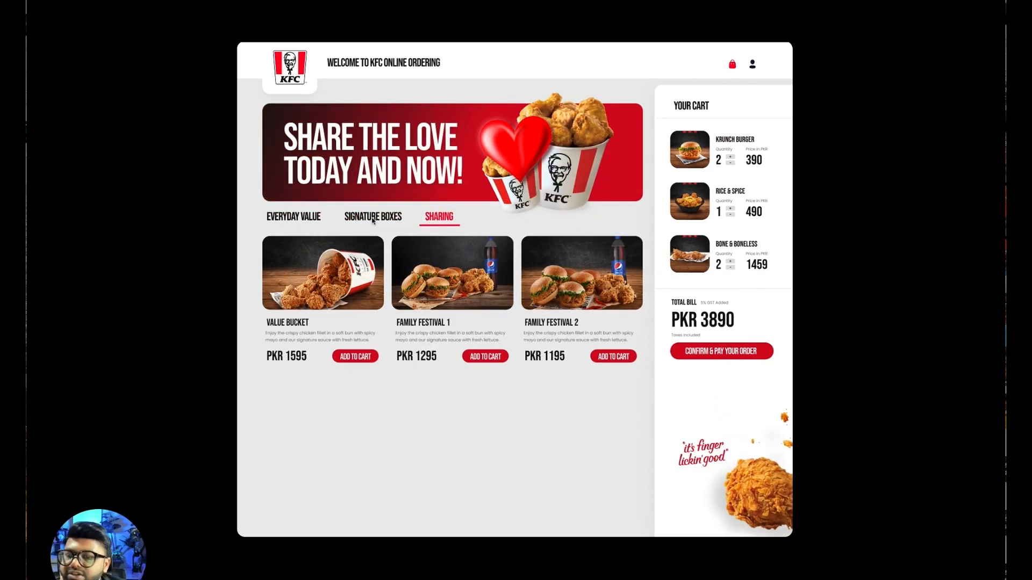
click(296, 222)
click(378, 218)
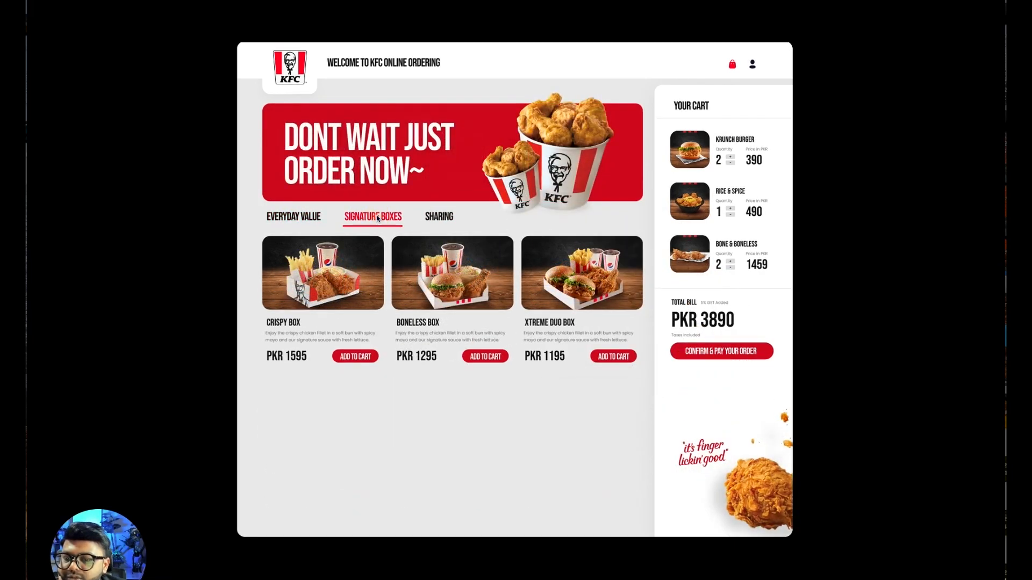
click(433, 218)
click(369, 223)
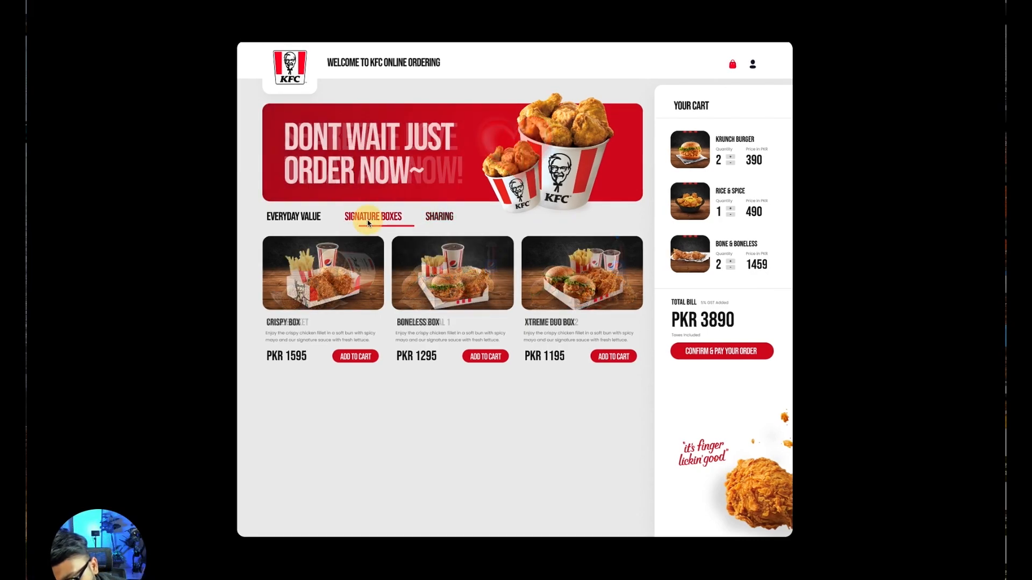
click(297, 223)
click(363, 219)
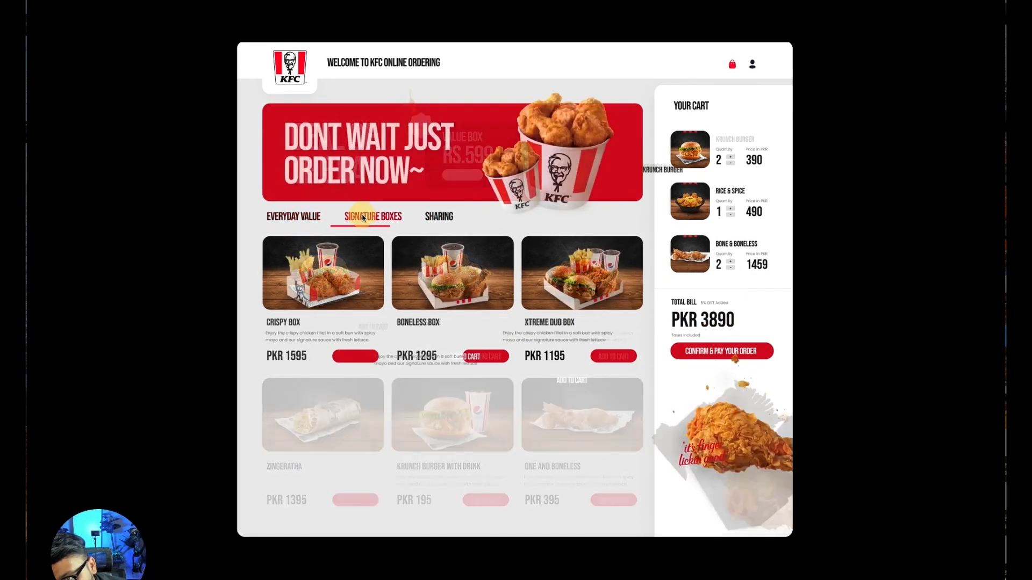
click(424, 218)
click(298, 219)
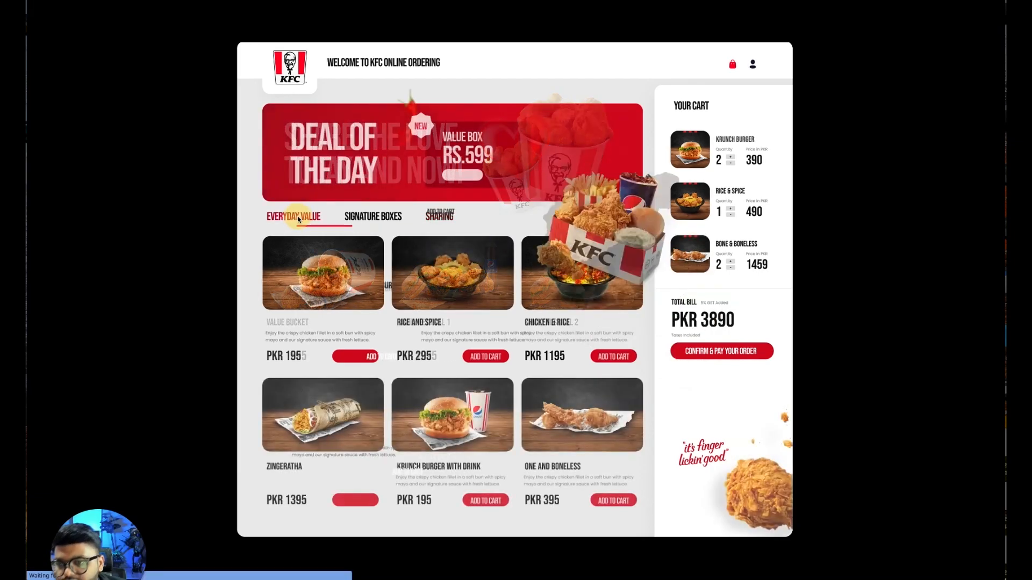
key(super+w)
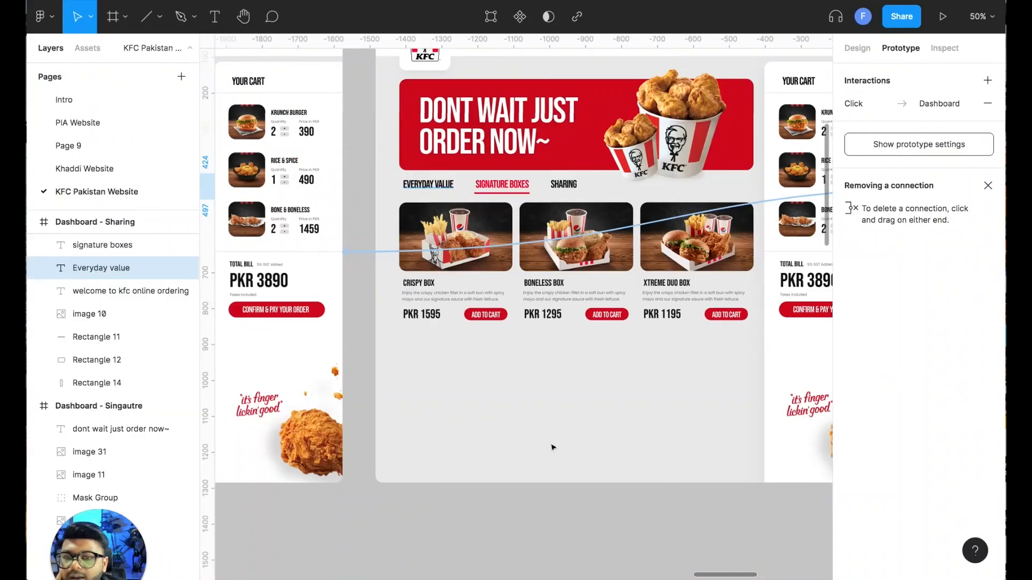
Switch back to design editing and line the Home frame up in one row with the three evenly spaced dashboard frames
click(505, 459)
click(859, 48)
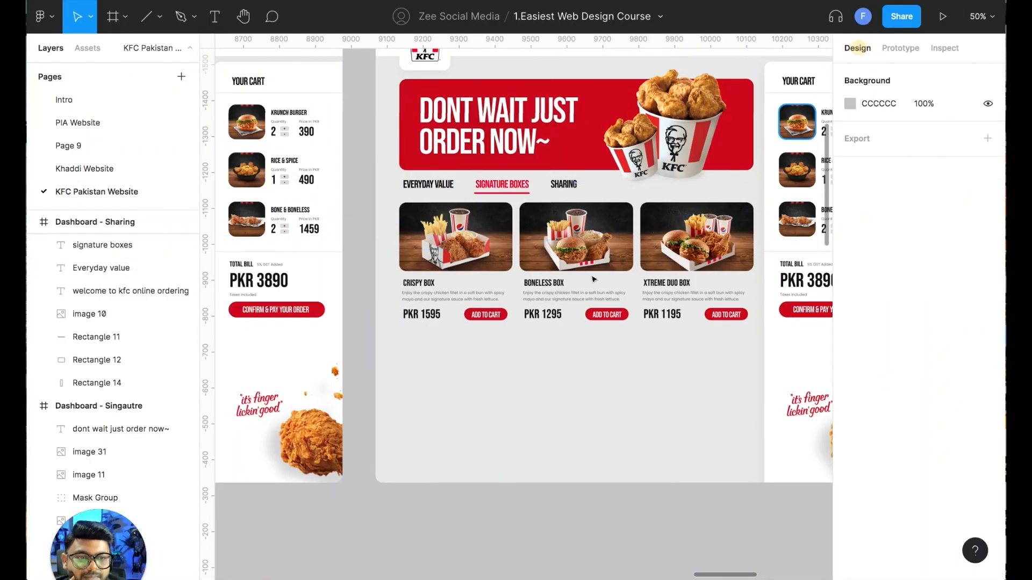
scroll(576, 296, down, 5)
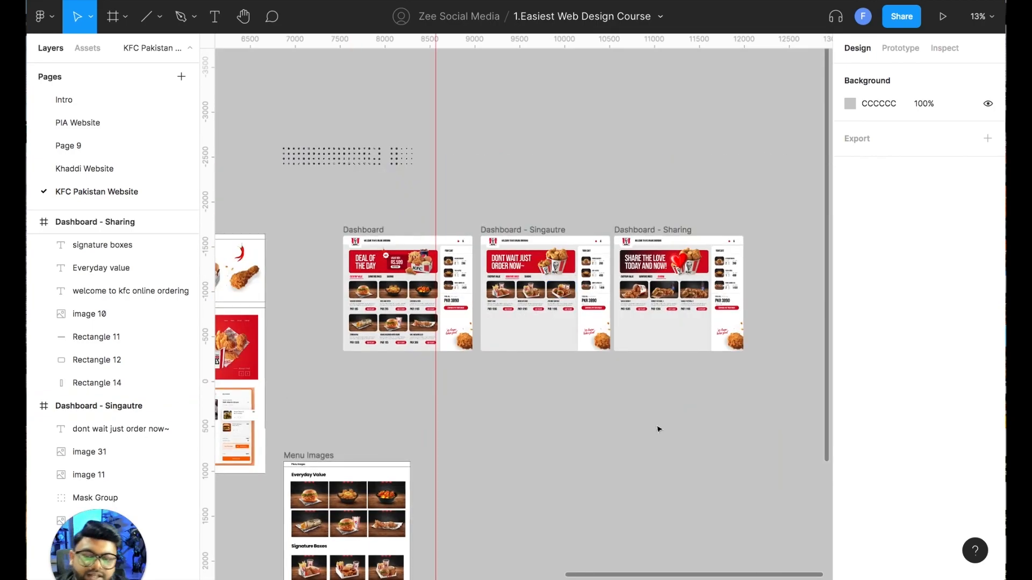
drag(542, 398, 561, 353)
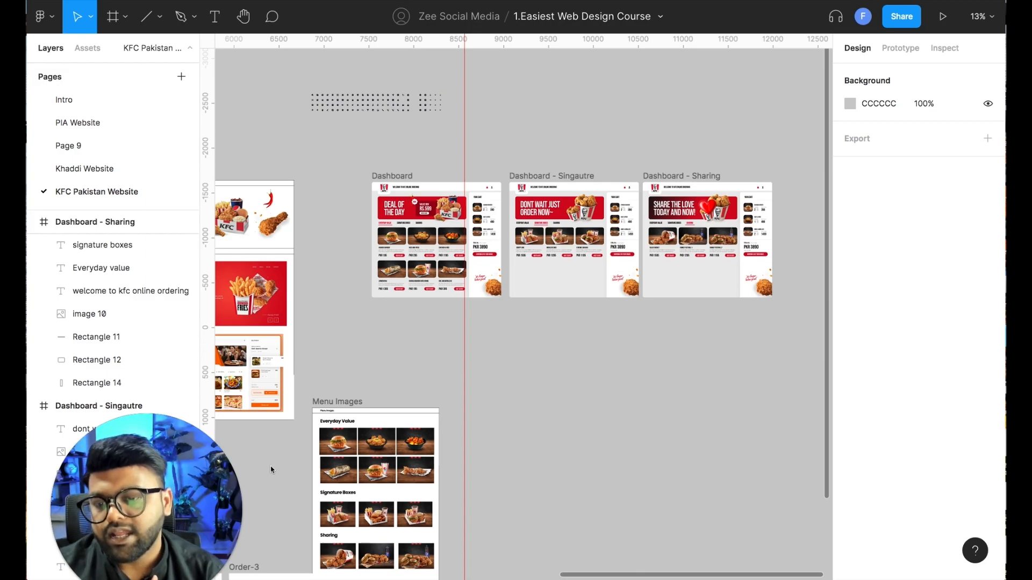
click(620, 348)
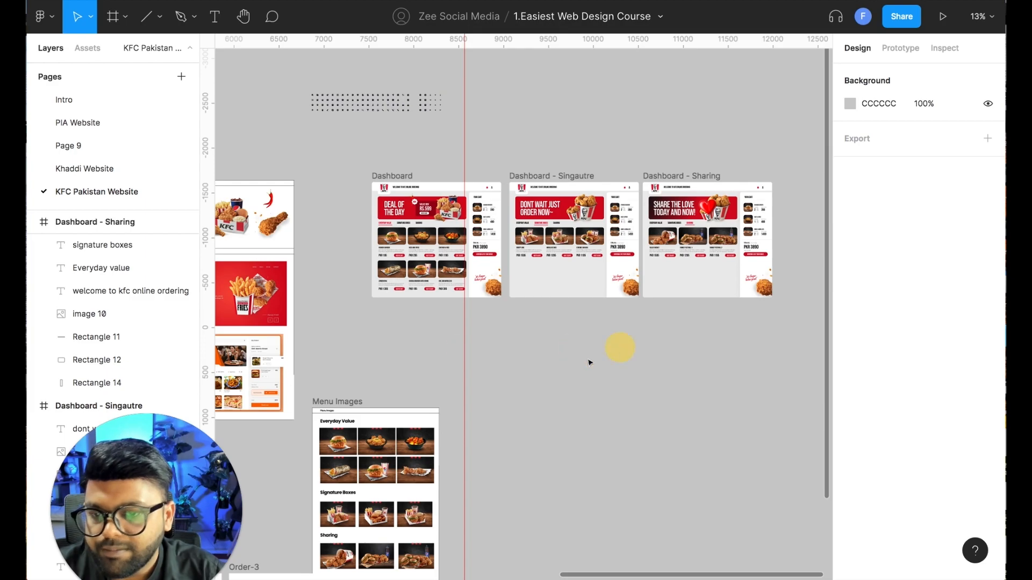
scroll(376, 354, left, 10)
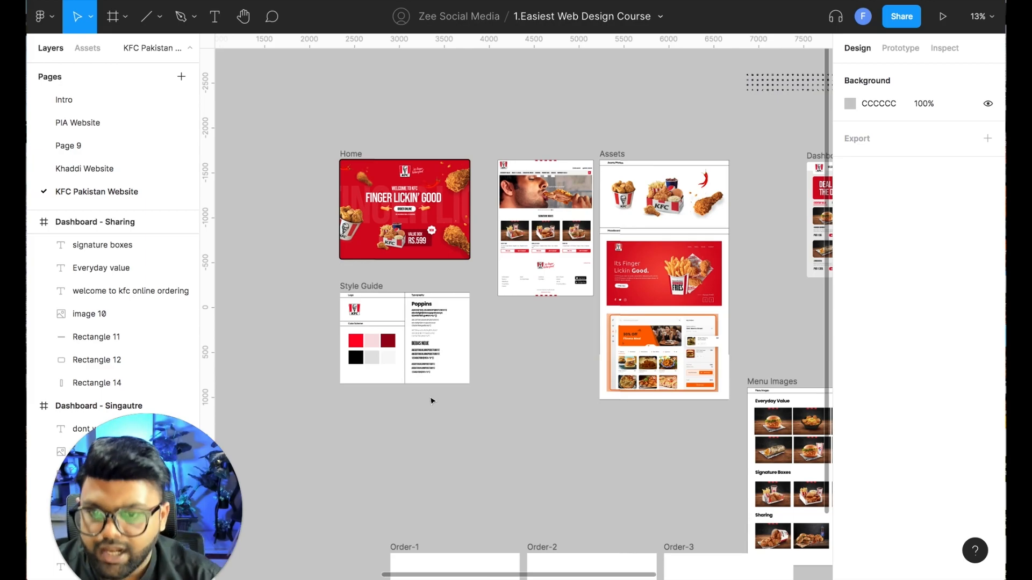
drag(573, 359, 499, 357)
drag(285, 150, 458, 104)
drag(715, 120, 742, 138)
drag(452, 137, 598, 139)
drag(280, 140, 340, 102)
click(569, 138)
drag(505, 127, 461, 104)
drag(723, 139, 604, 107)
click(552, 267)
drag(417, 270, 612, 300)
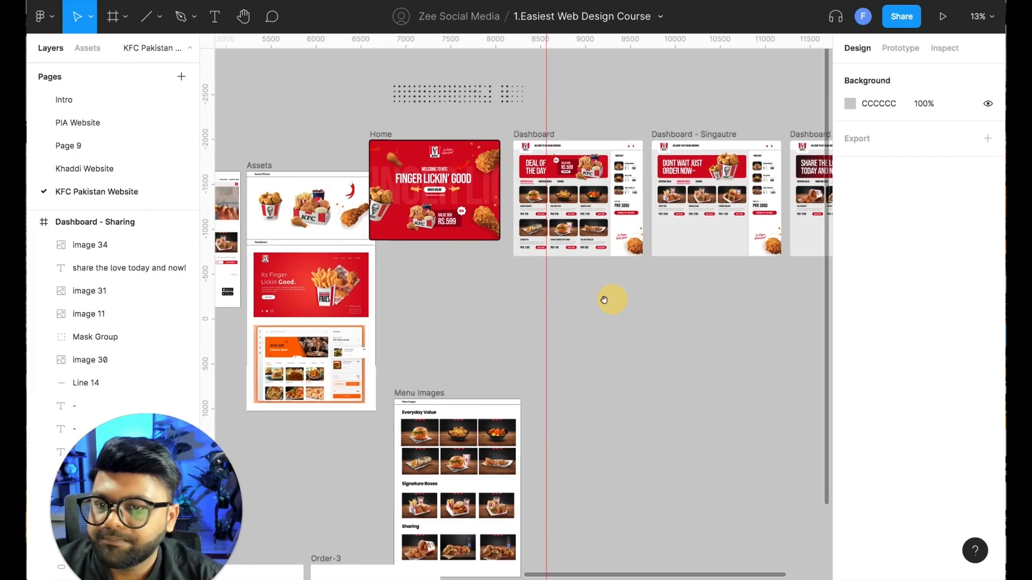
Regroup the Style Guide, Assets and Current Web frames away from the Home frame, placing Menu Images just right of Current Web
drag(546, 304, 751, 302)
drag(289, 255, 480, 240)
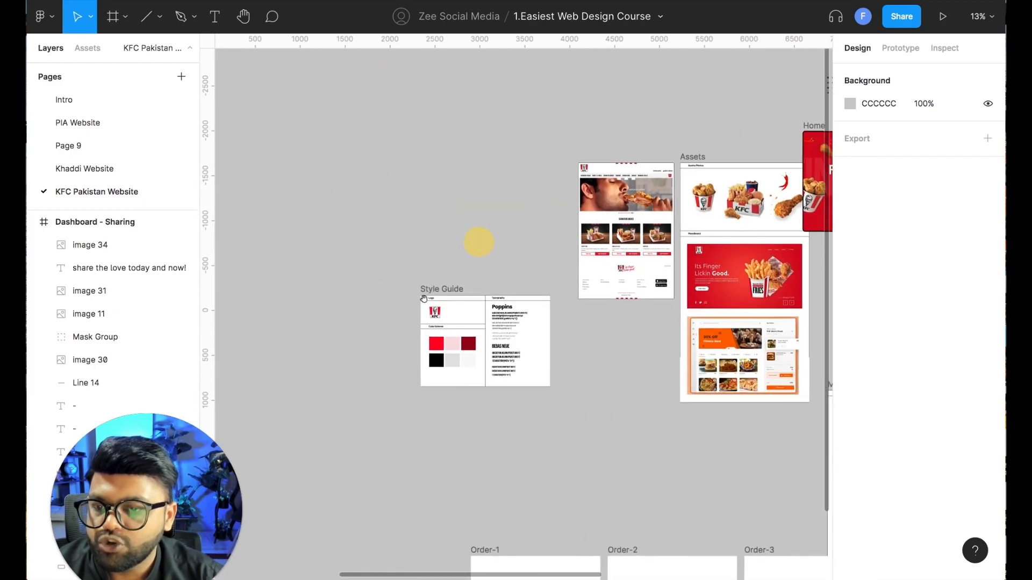
drag(432, 286, 313, 183)
drag(585, 215, 441, 244)
drag(692, 160, 306, 286)
click(618, 247)
drag(576, 241, 366, 149)
drag(626, 295, 334, 98)
click(360, 411)
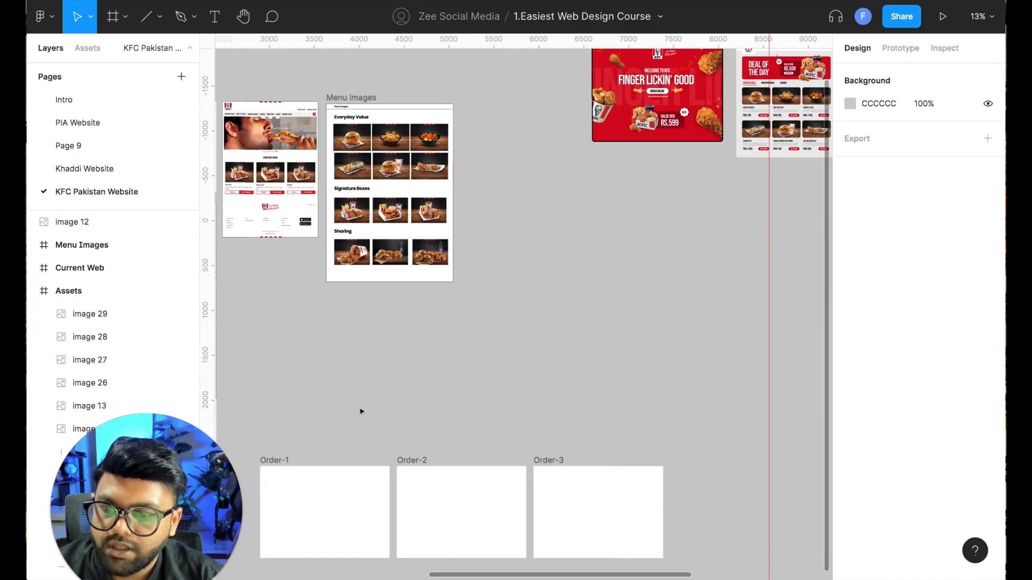
Delete the empty Order-1, Order-2 and Order-3 frames
click(279, 460)
shift+click(416, 461)
shift+click(546, 461)
key(Delete)
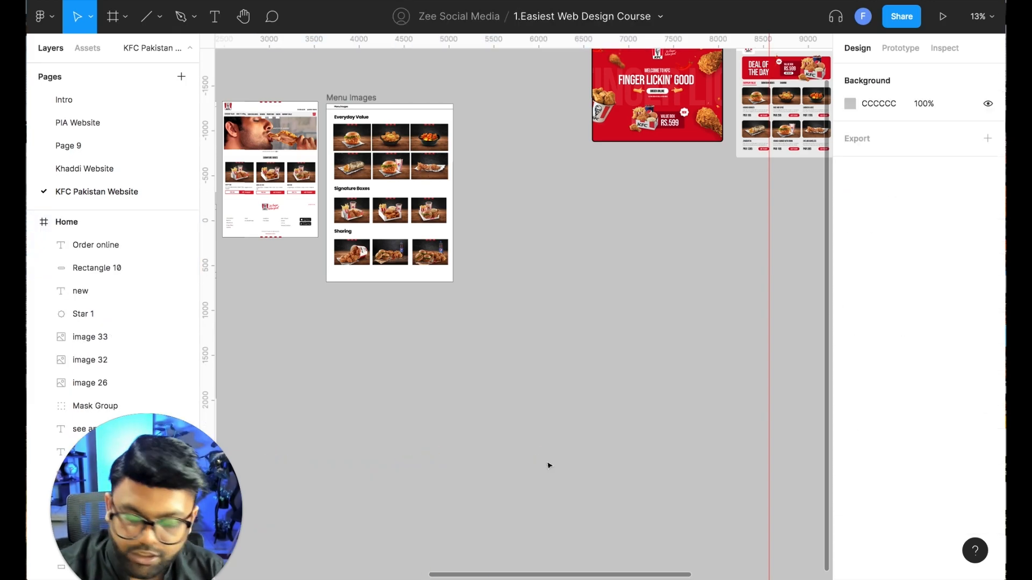
drag(705, 284, 520, 403)
drag(650, 376, 530, 380)
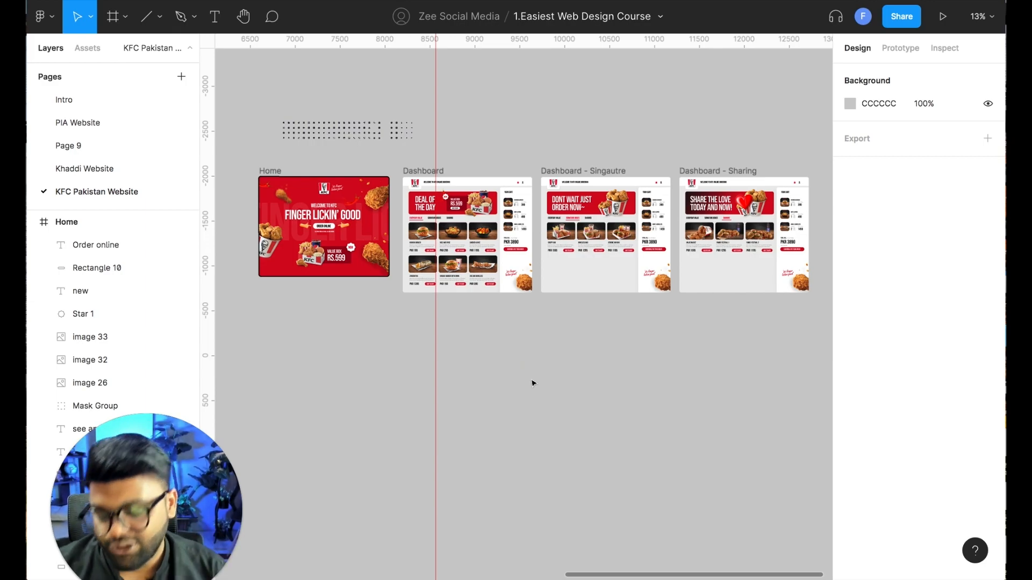
key(super+plus)
drag(425, 333, 666, 417)
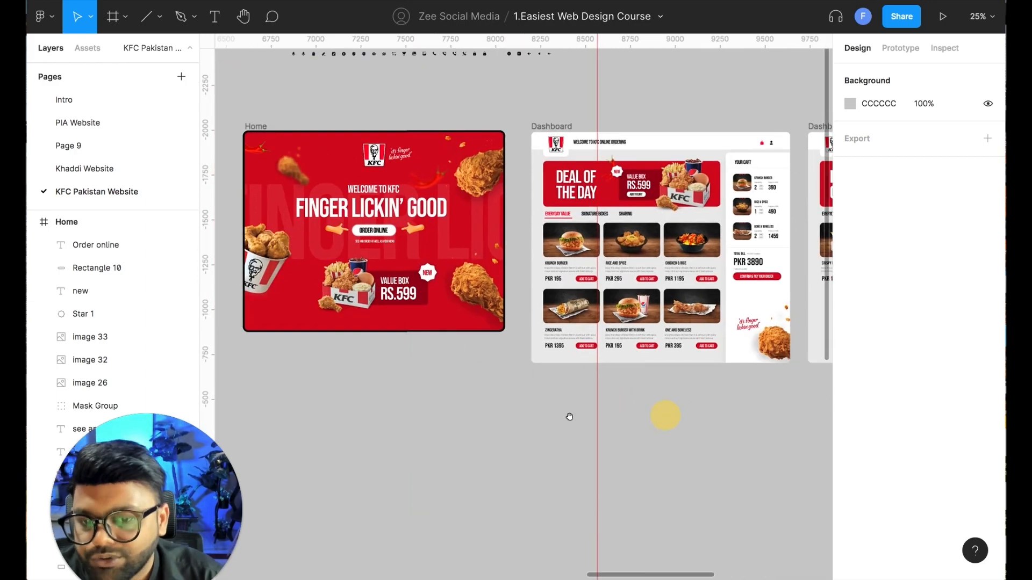
drag(422, 415, 501, 425)
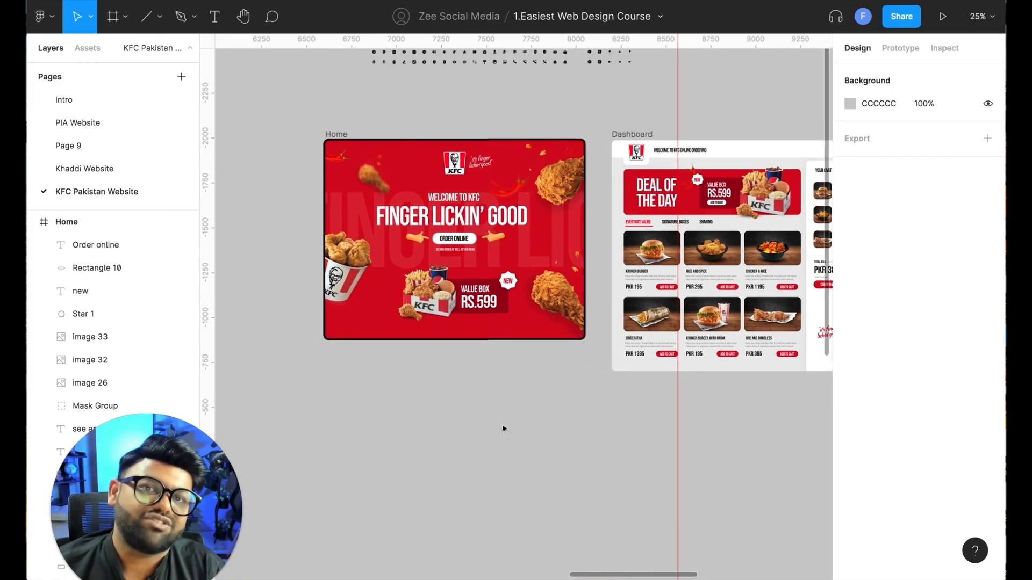